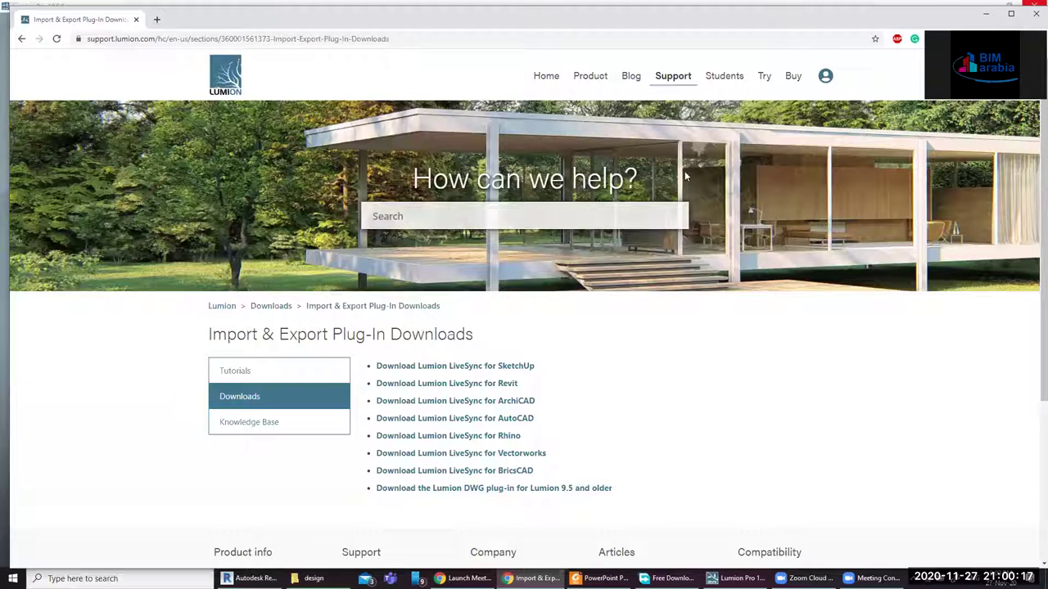
Maximize Chrome on the Import & Export Plug-In Downloads page and highlight the LiveSync download links
left_click(1010, 15)
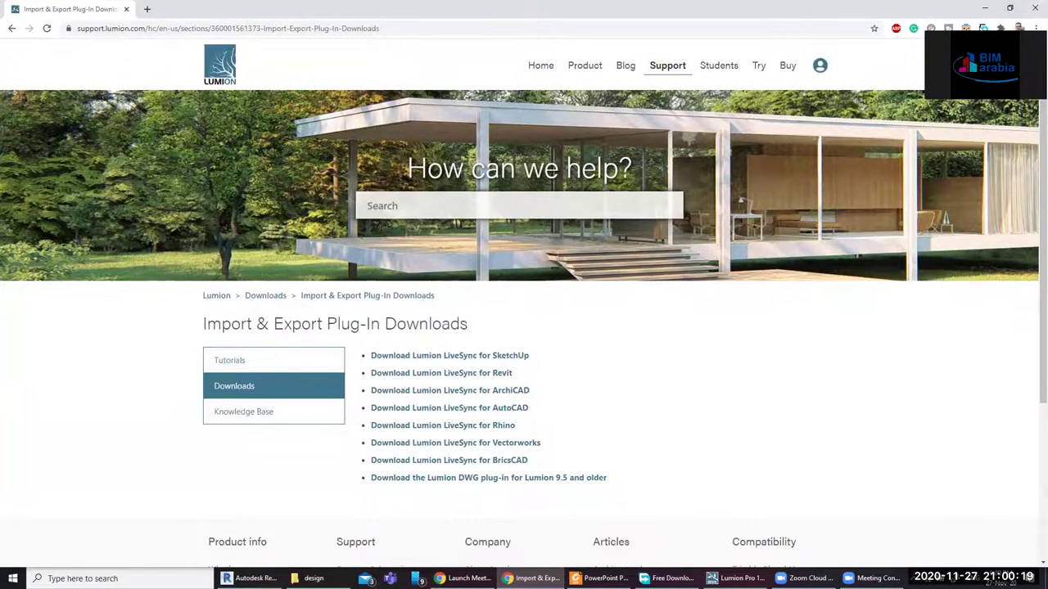
mouse_move(630, 479)
left_mouse_down()
mouse_move(618, 353)
mouse_move(606, 347)
left_mouse_up()
left_click(606, 346)
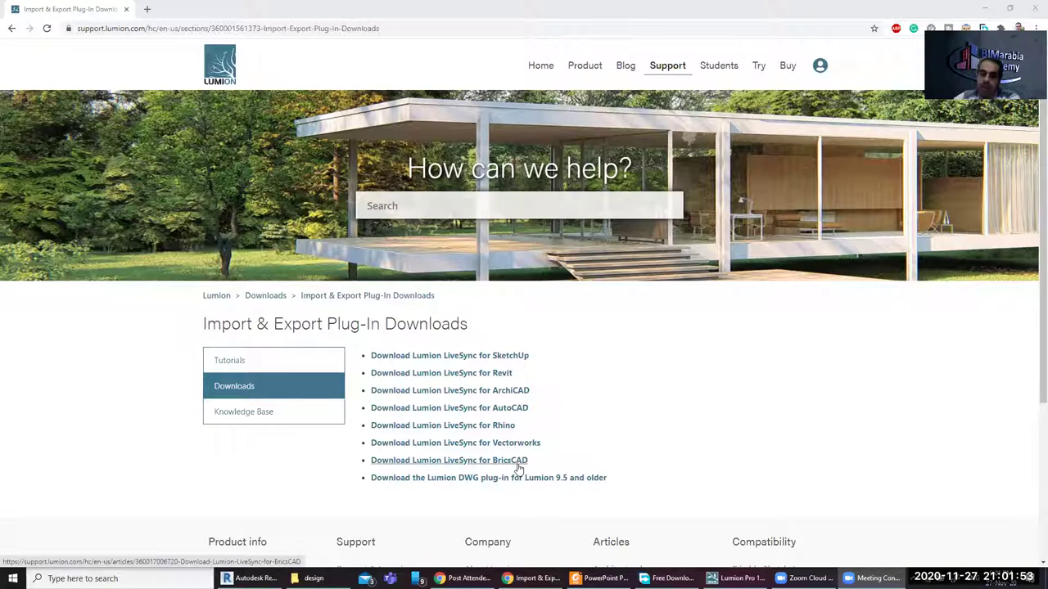
Point out the LiveSync links from Revit through BricsCAD, then switch to the Revit sample project
mouse_move(530, 463)
left_mouse_down()
mouse_move(559, 406)
mouse_move(559, 372)
mouse_move(615, 471)
left_mouse_up()
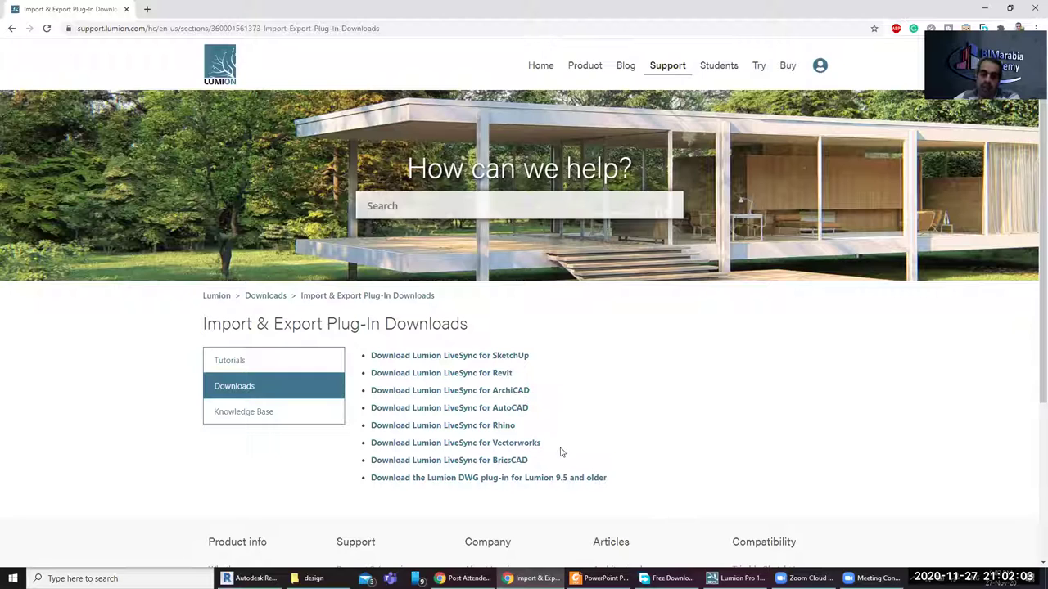
left_click_drag(562, 452, 560, 351)
left_click(563, 352)
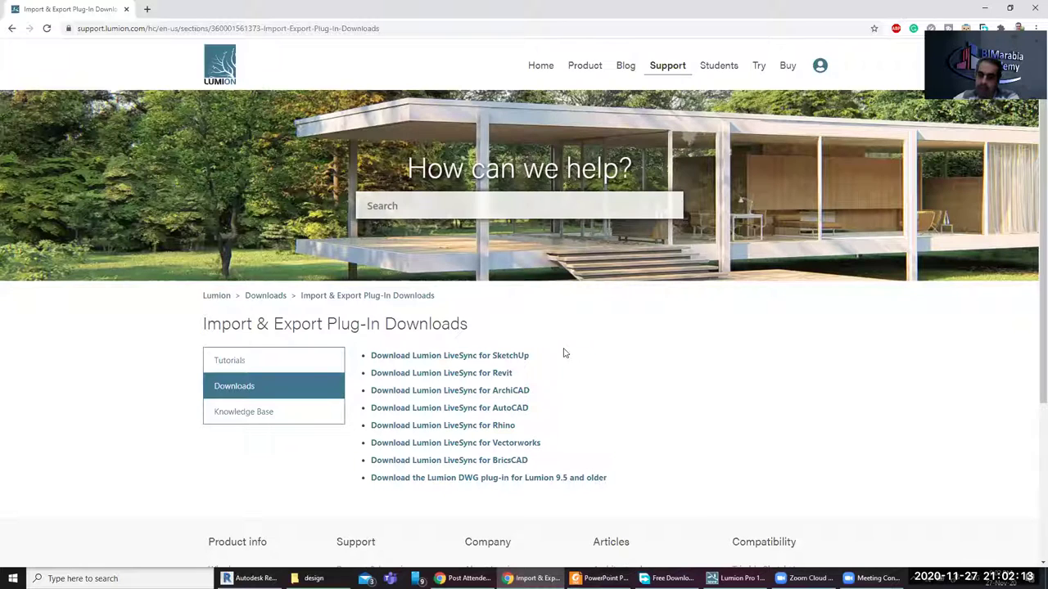
left_click_drag(547, 466, 563, 348)
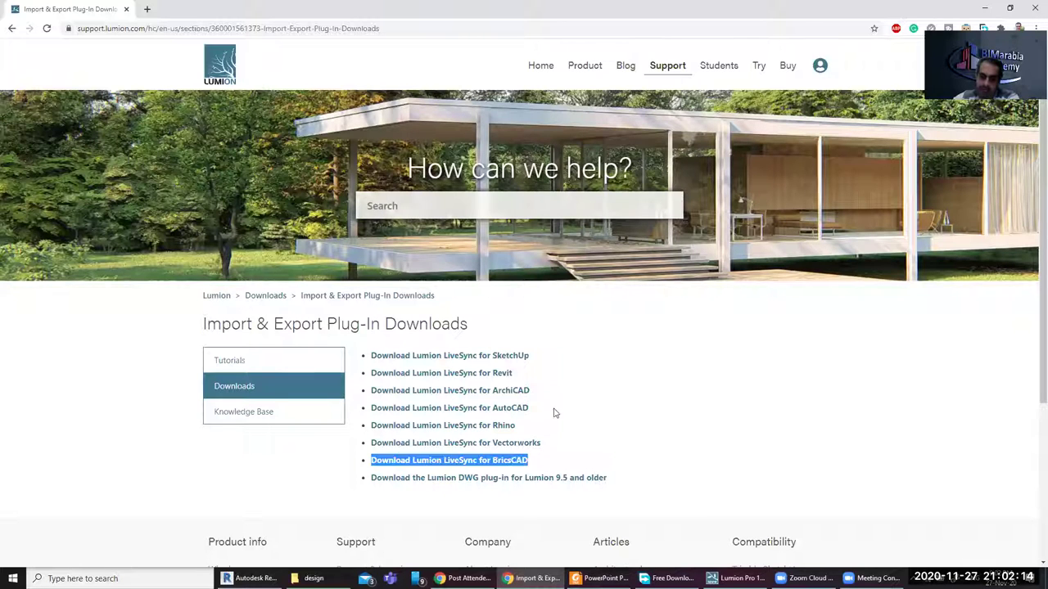
left_click(563, 347)
left_click(245, 578)
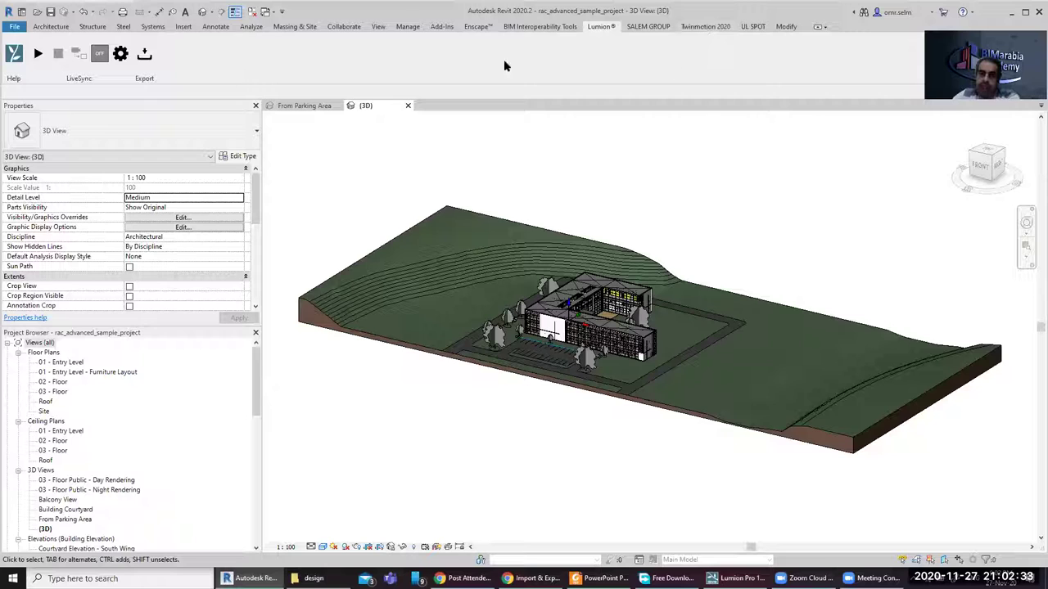
left_click(702, 27)
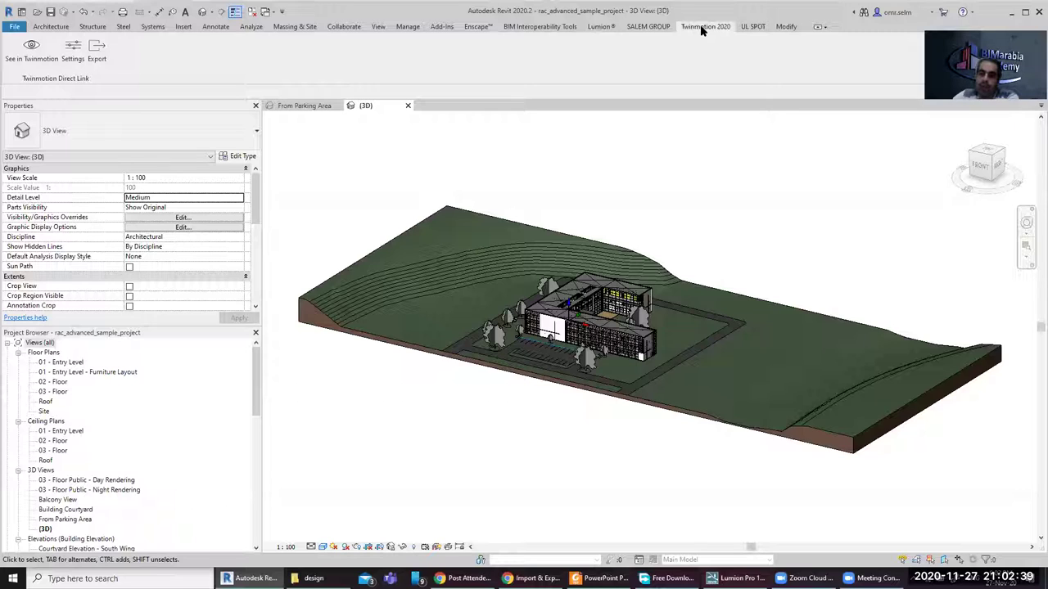
left_click(591, 27)
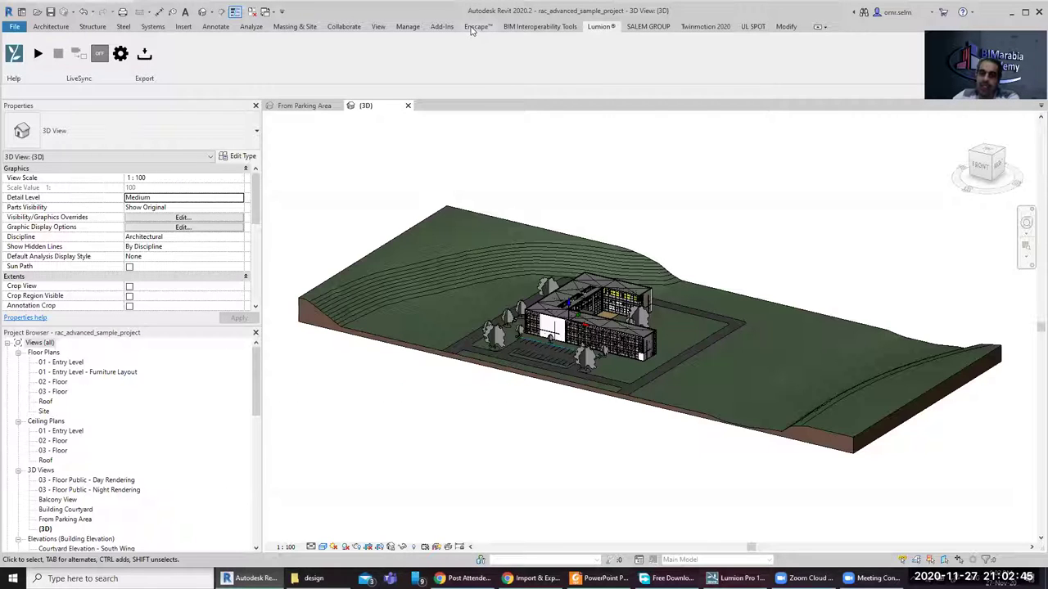
left_click(477, 27)
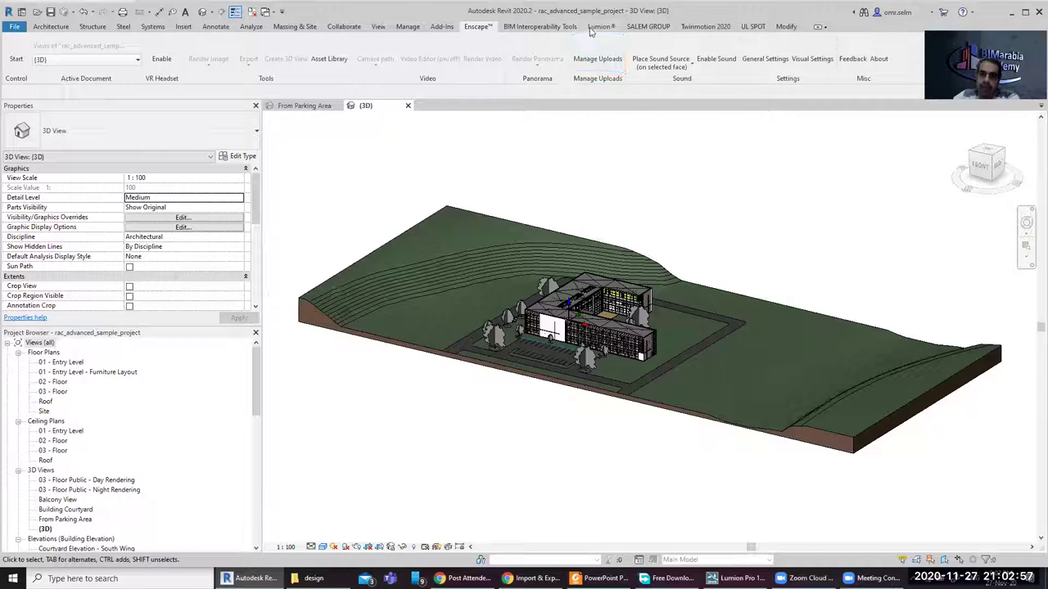
left_click(593, 27)
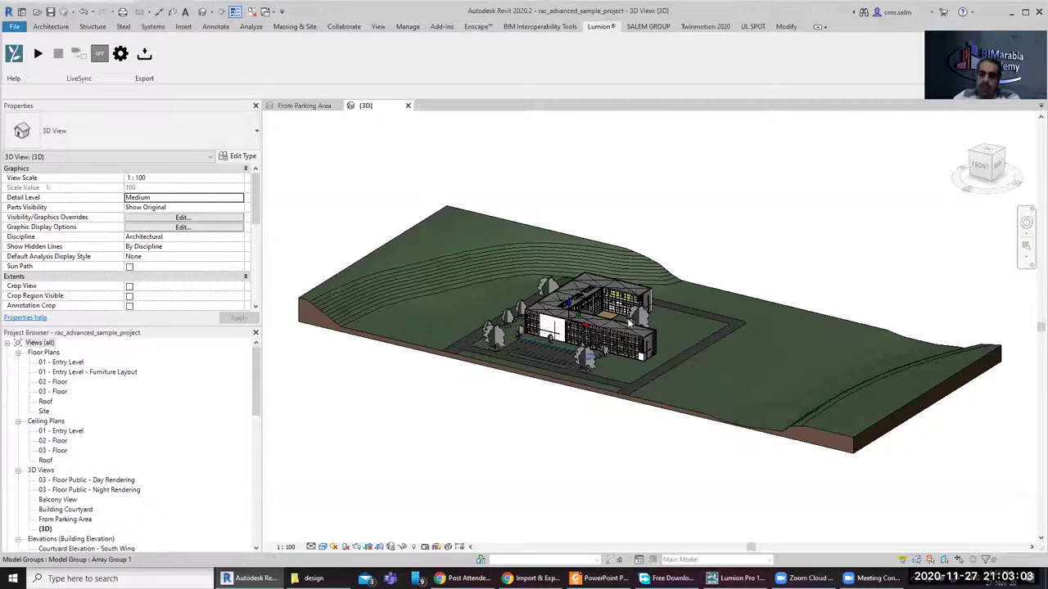
Select and deselect the topography surface to check its properties in the 3D view
scroll(703, 330, "up", 5)
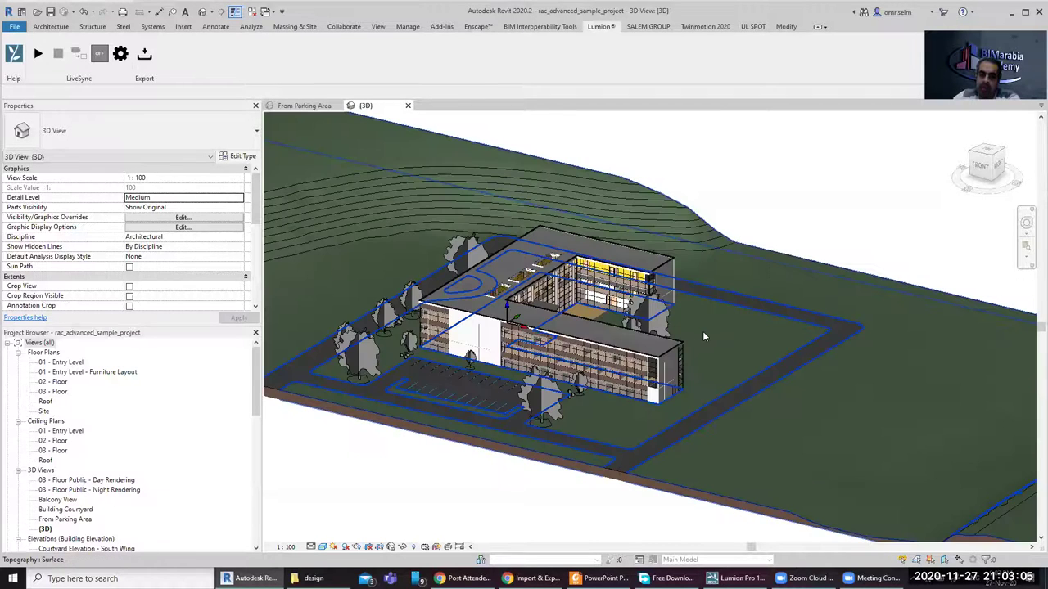
scroll(814, 387, "down", 5)
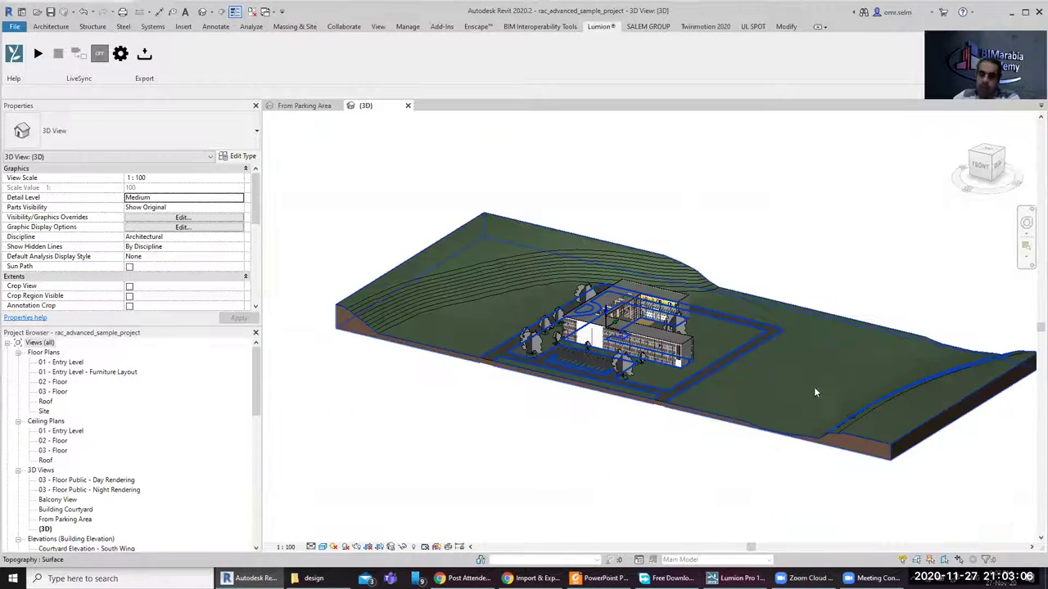
left_click(921, 422)
left_click(928, 491)
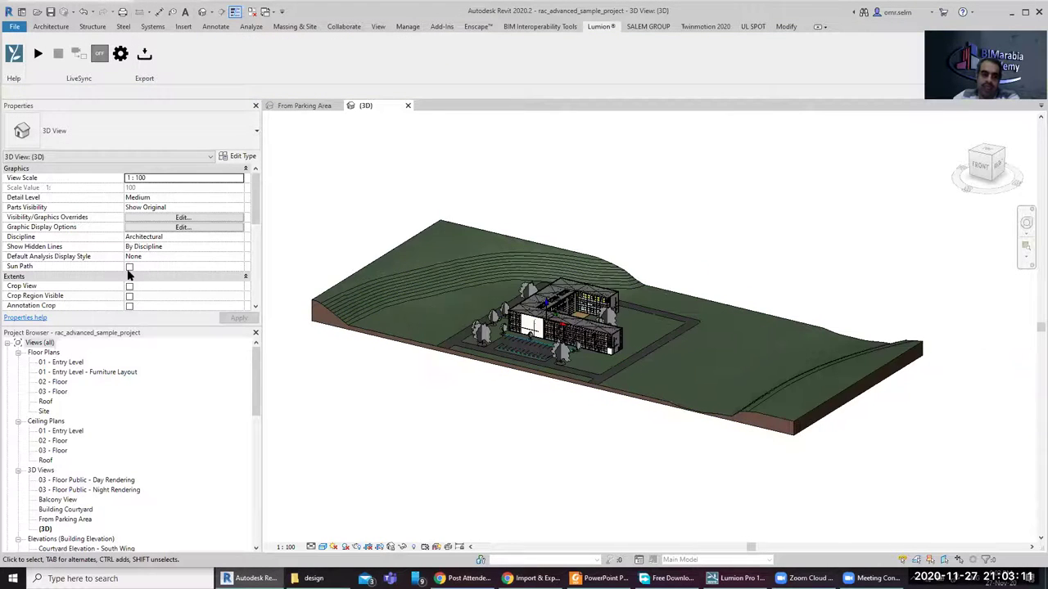
scroll(204, 237, "down", 1)
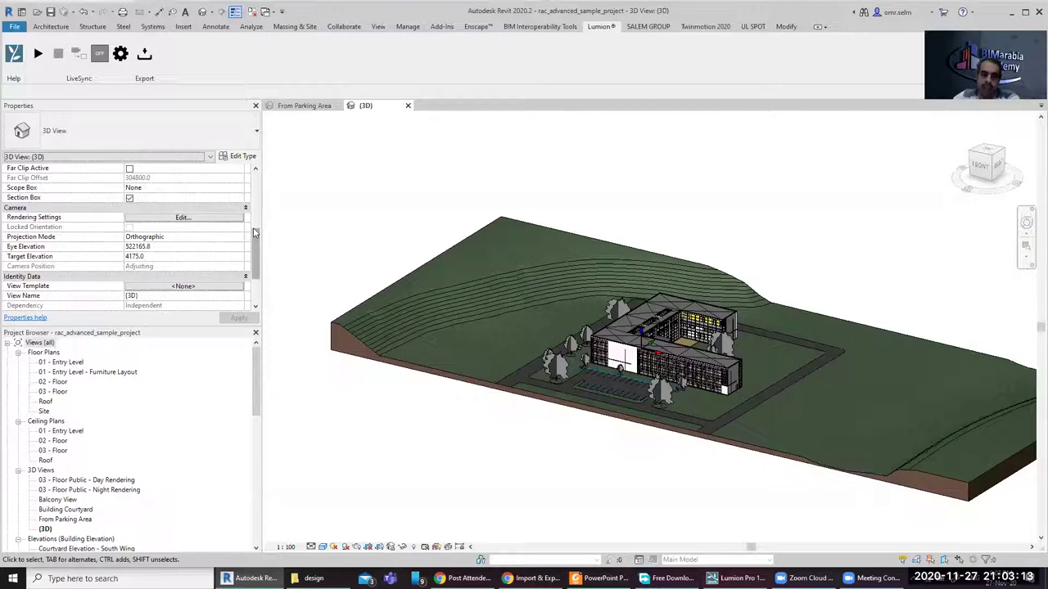
scroll(163, 246, "down", 1)
scroll(148, 248, "down", 1)
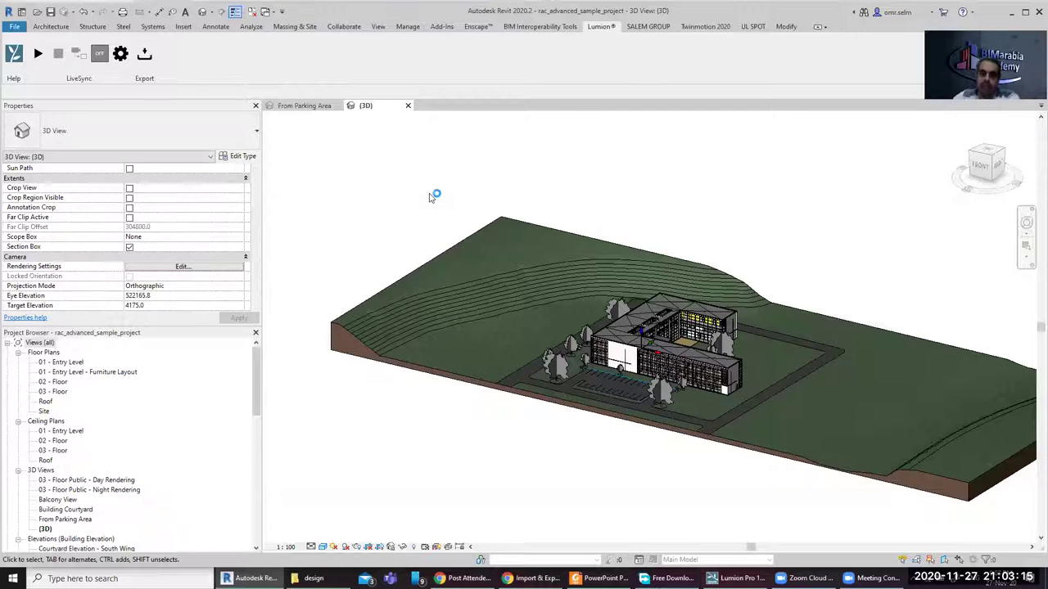
Inspect annotation categories in Visibility/Graphics (VG), close it unchanged, and dismiss the save reminder
key("v")
key("g")
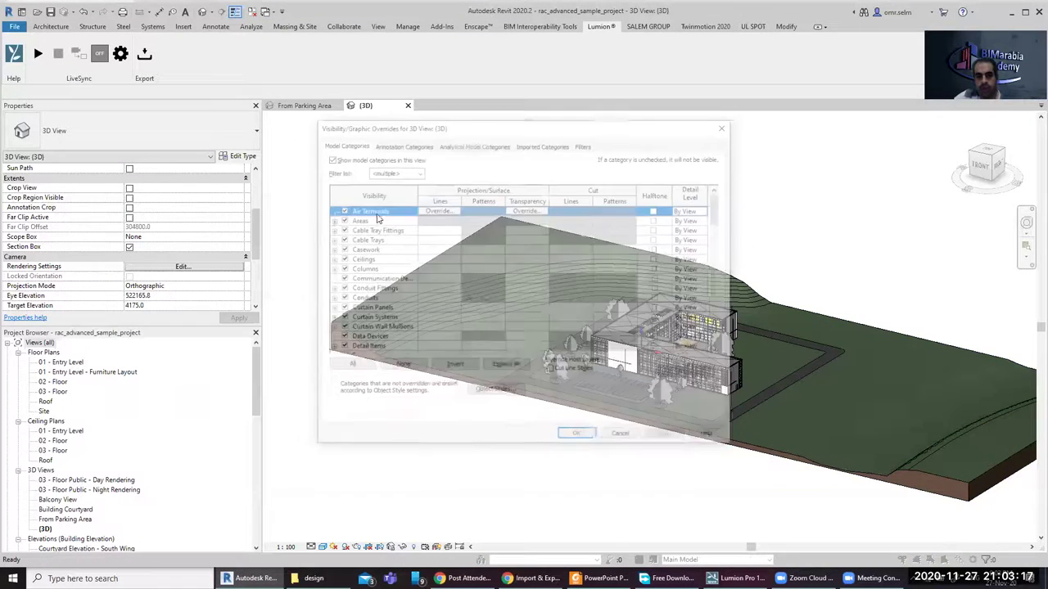
left_click(411, 144)
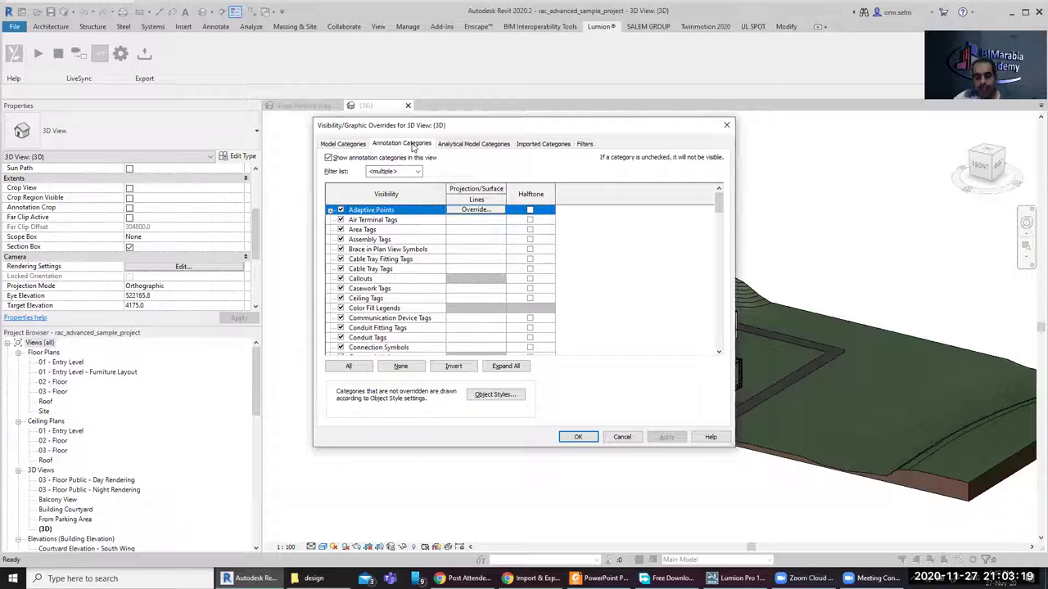
key("s")
scroll(389, 345, "down", 1)
key("Return")
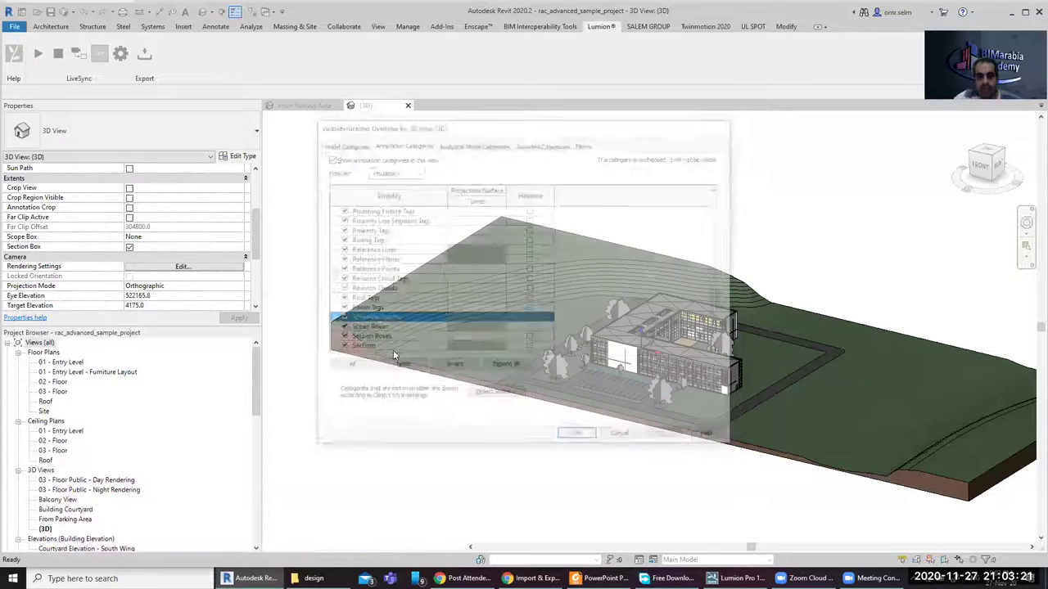
left_click(591, 333)
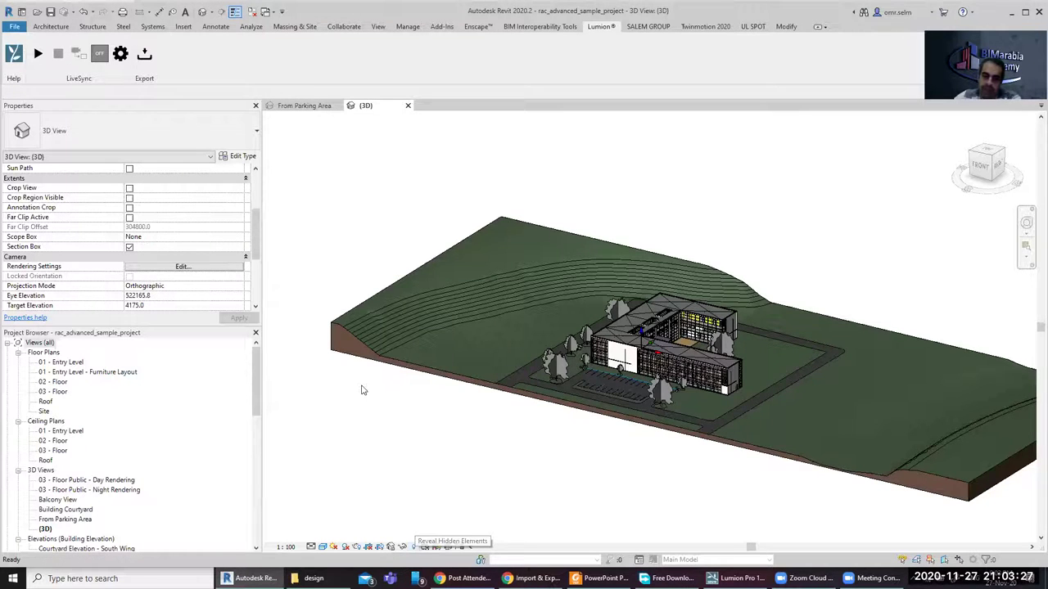
Unhide the hidden section box in the 3D view
left_click(348, 323)
right_click(348, 323)
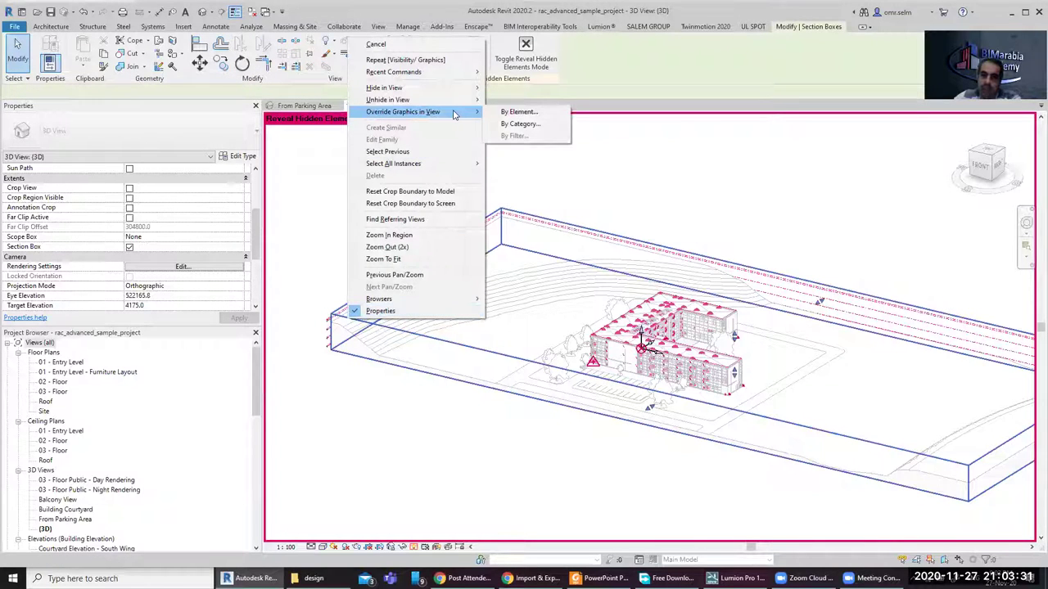
left_click(497, 101)
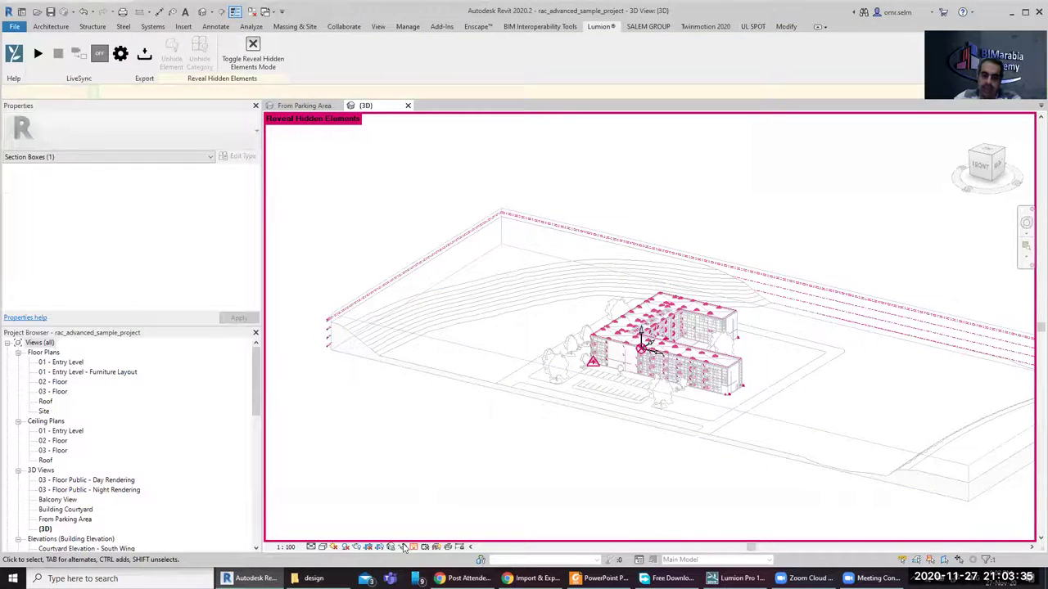
key("Escape")
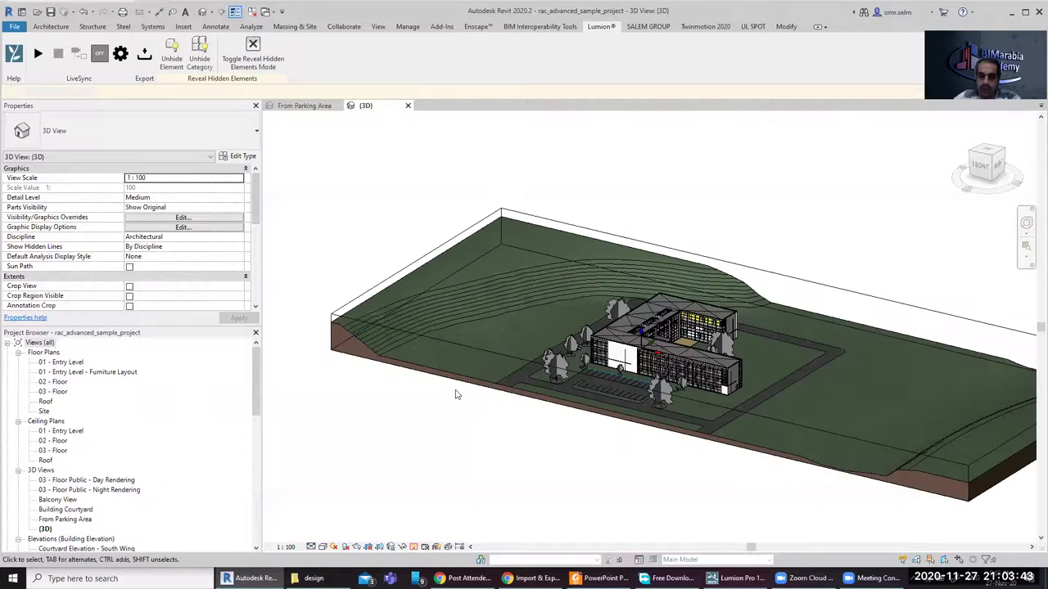
Exit reveal-hidden mode and drag the section box sides inward to crop the terrain
left_click(416, 292)
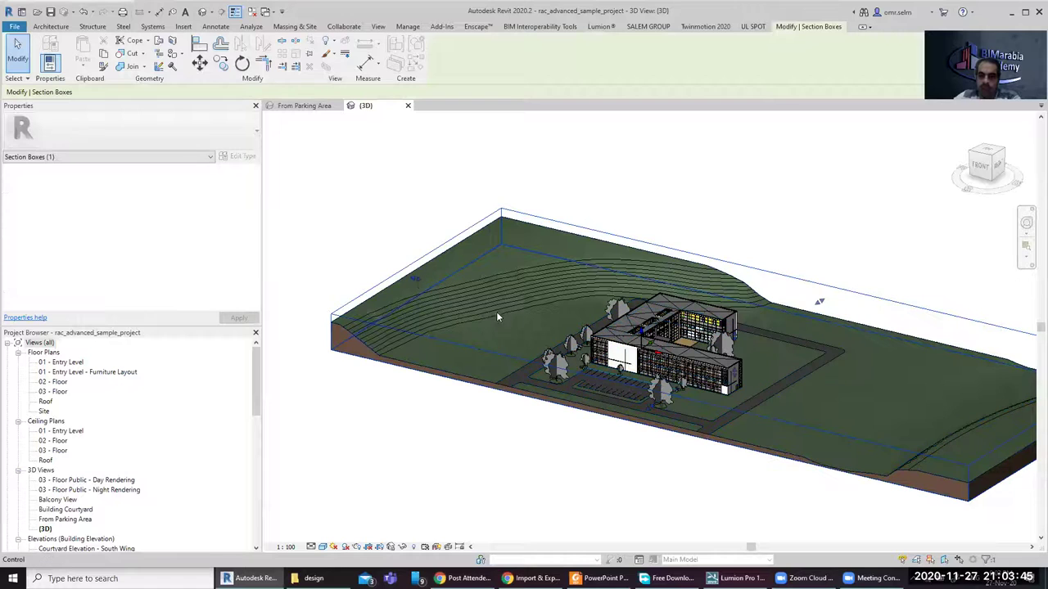
left_click_drag(414, 279, 547, 309)
scroll(489, 445, "down", 1)
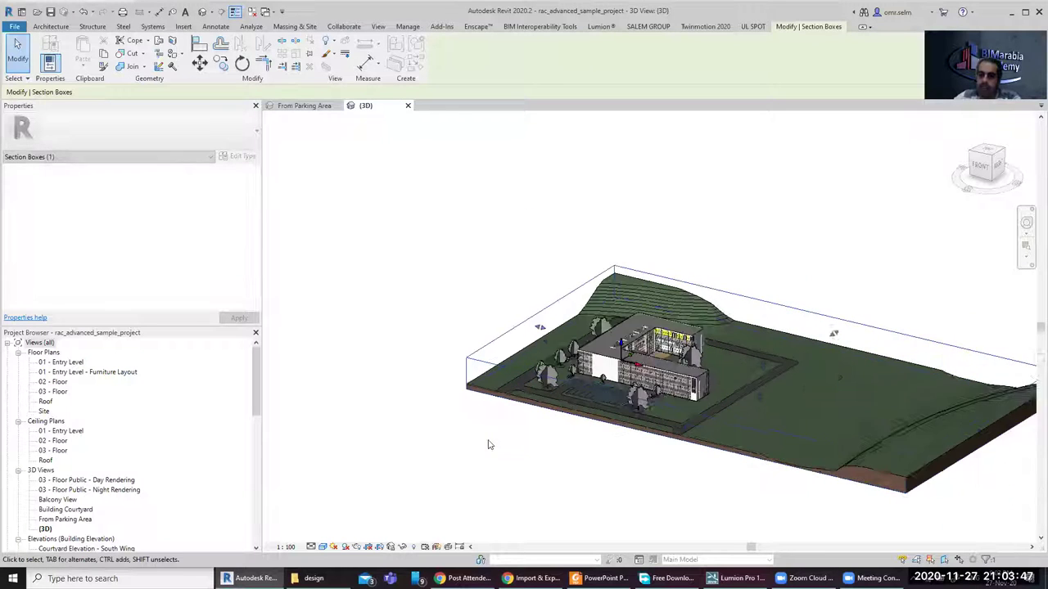
scroll(489, 445, "down", 1)
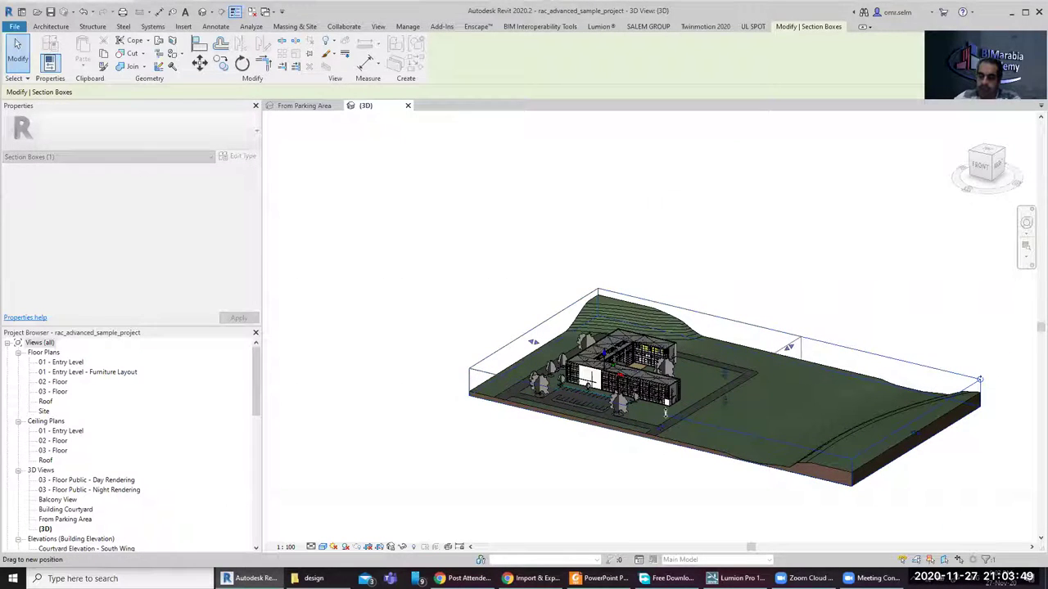
left_click(286, 157)
Export to Lumion with Base Point (project north) insertion, normal smoothing, textures and nodes included
left_click(144, 53)
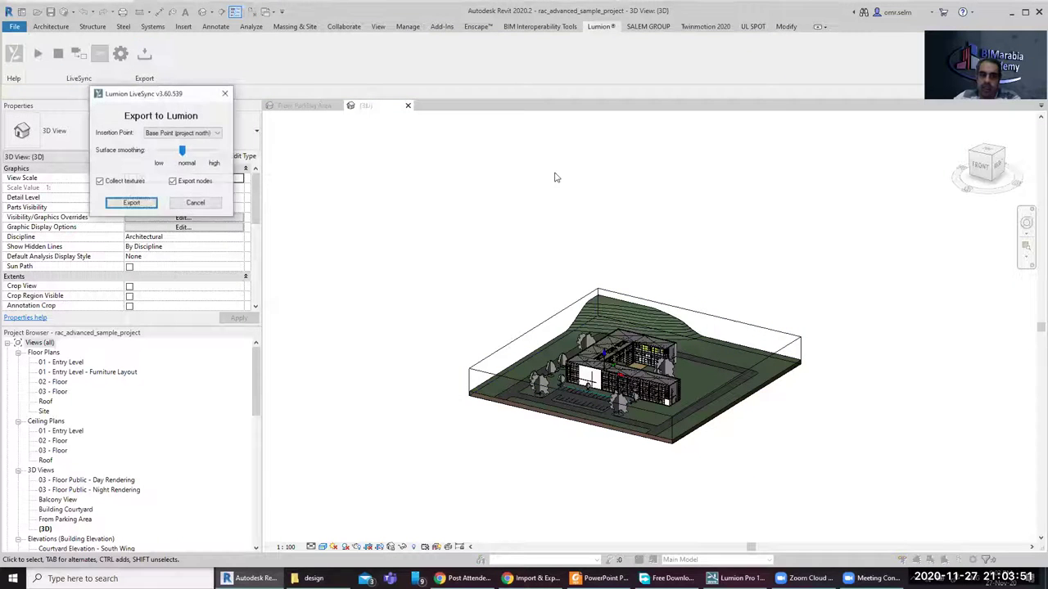
left_click_drag(159, 97, 414, 176)
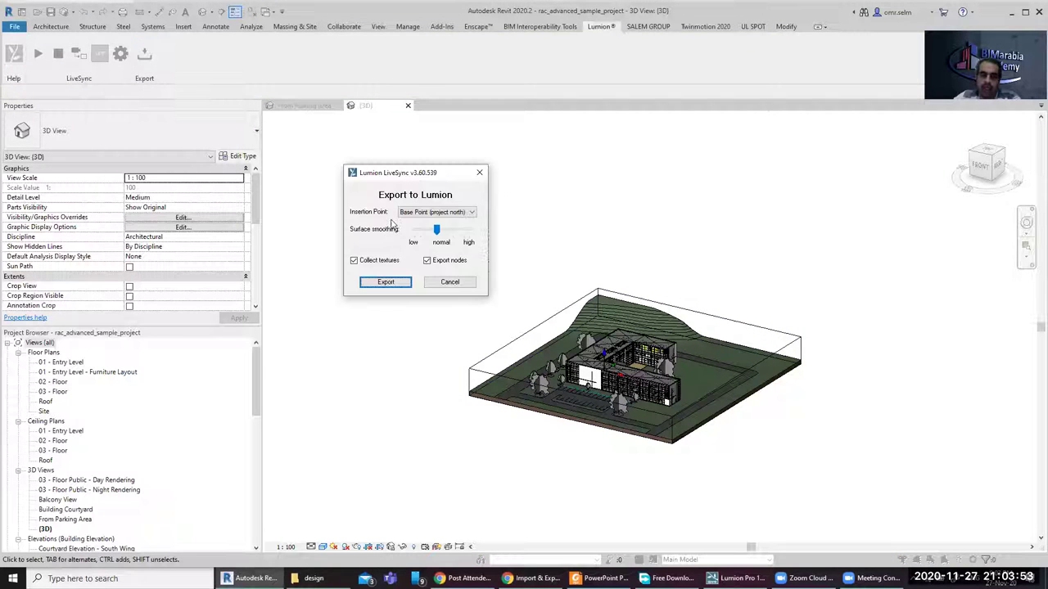
left_click(409, 214)
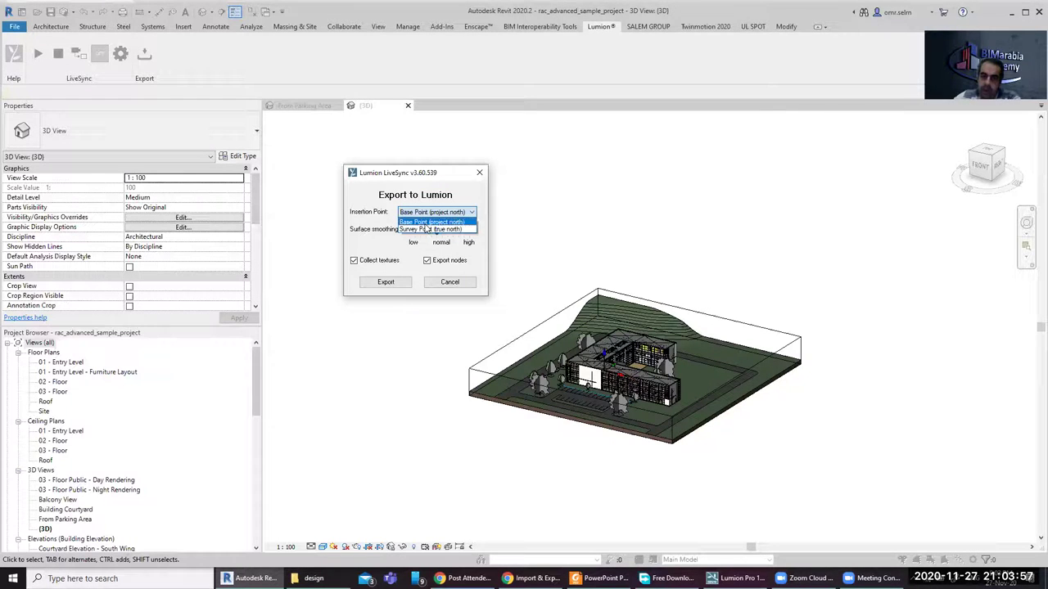
left_click(393, 236)
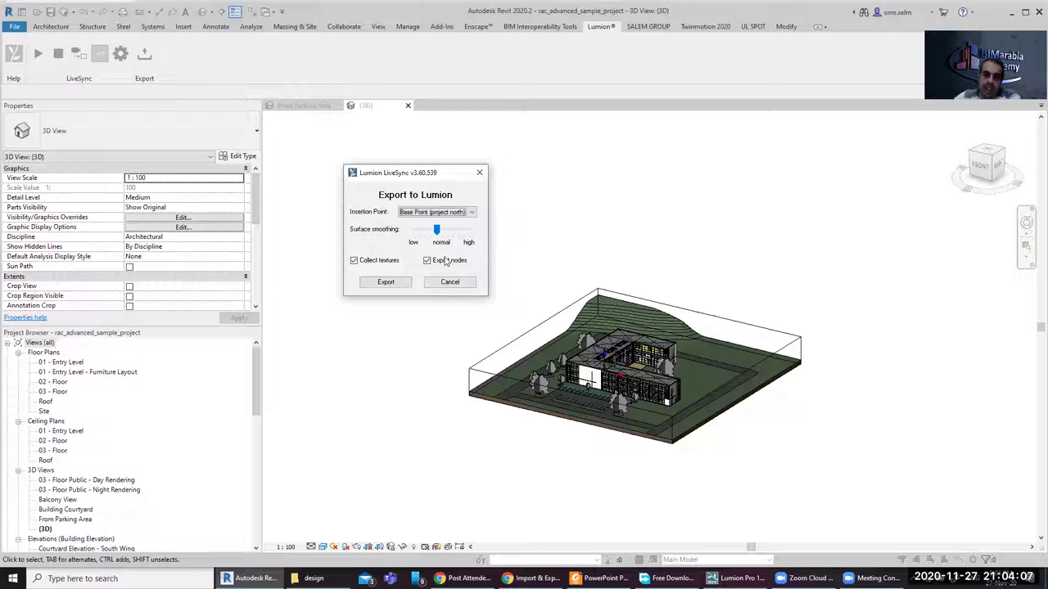
left_click(385, 283)
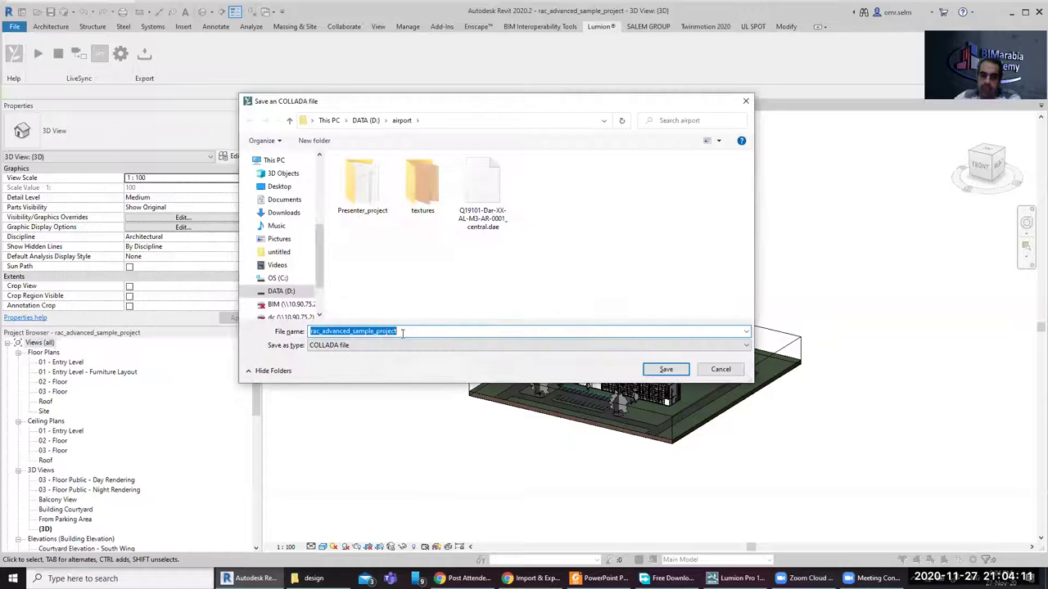
Save the export as a COLLADA file on the DATA (D:) drive, then switch to Lumion
left_click(340, 350)
left_click(339, 354)
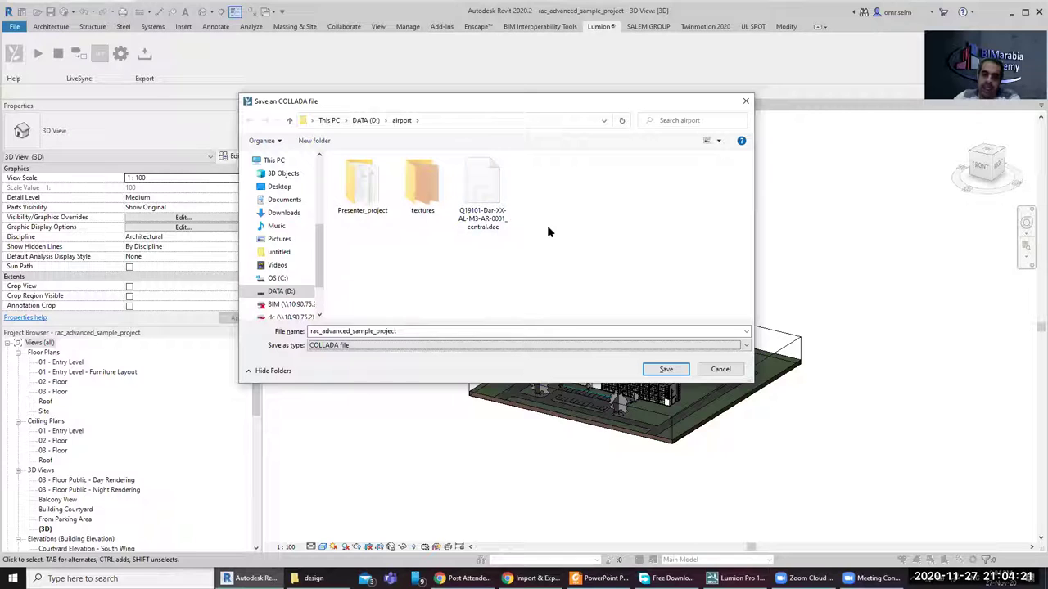
left_click(362, 120)
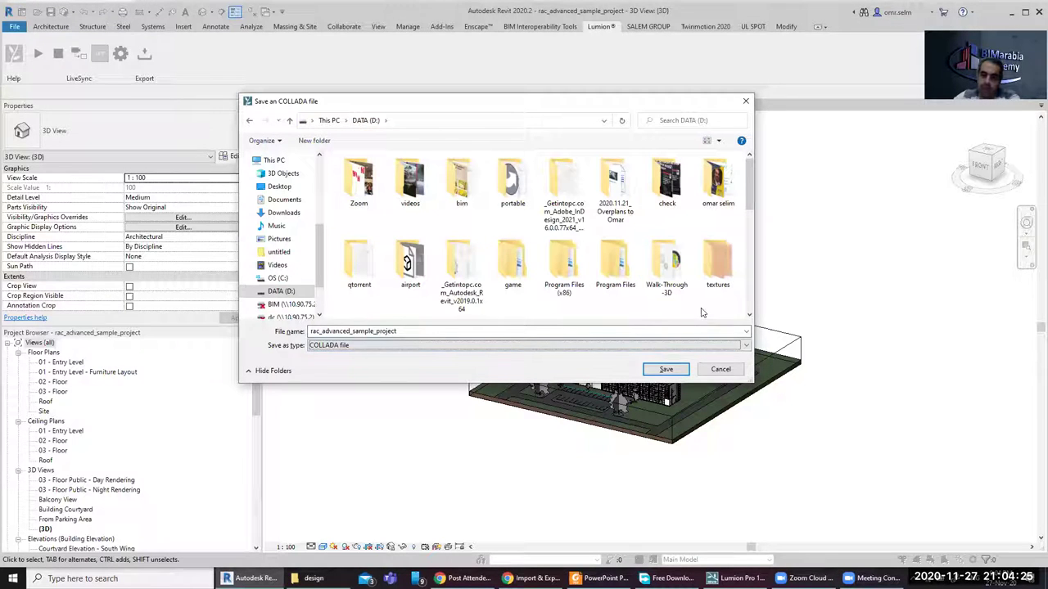
scroll(752, 243, "down", 3)
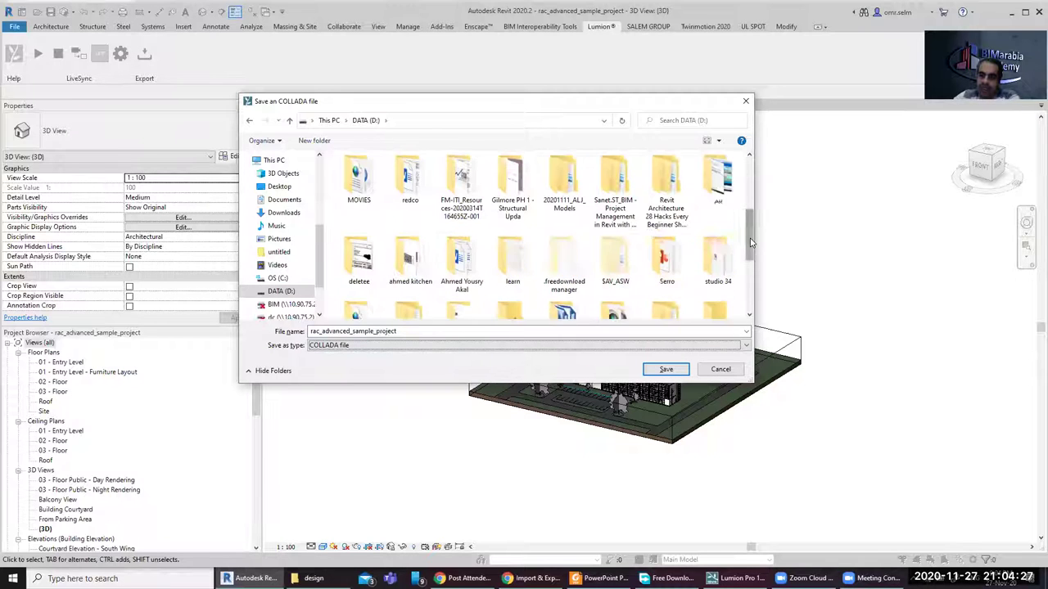
scroll(751, 242, "down", 3)
left_click(665, 369)
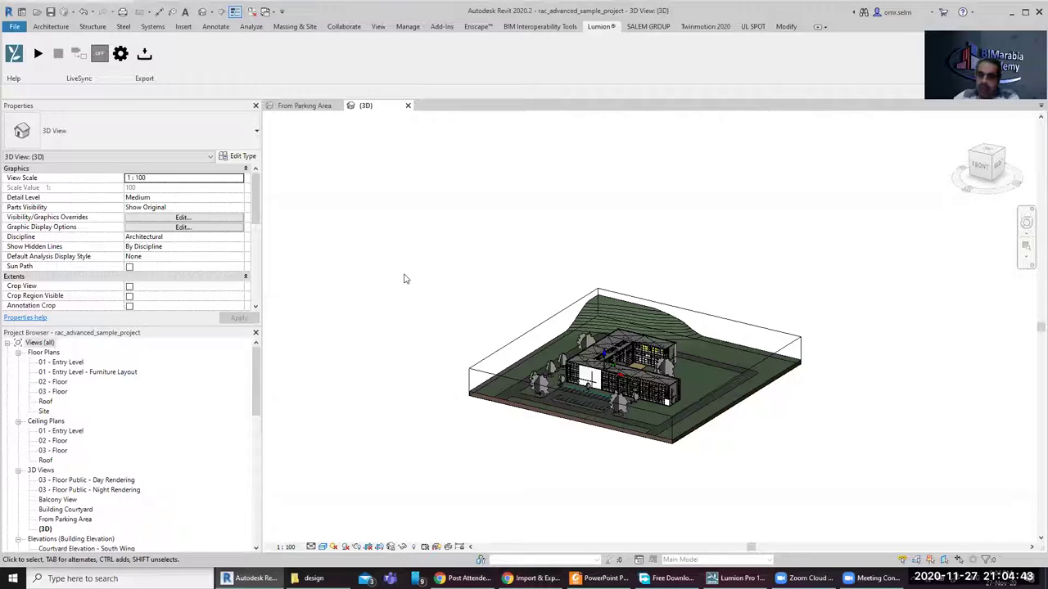
left_click(739, 577)
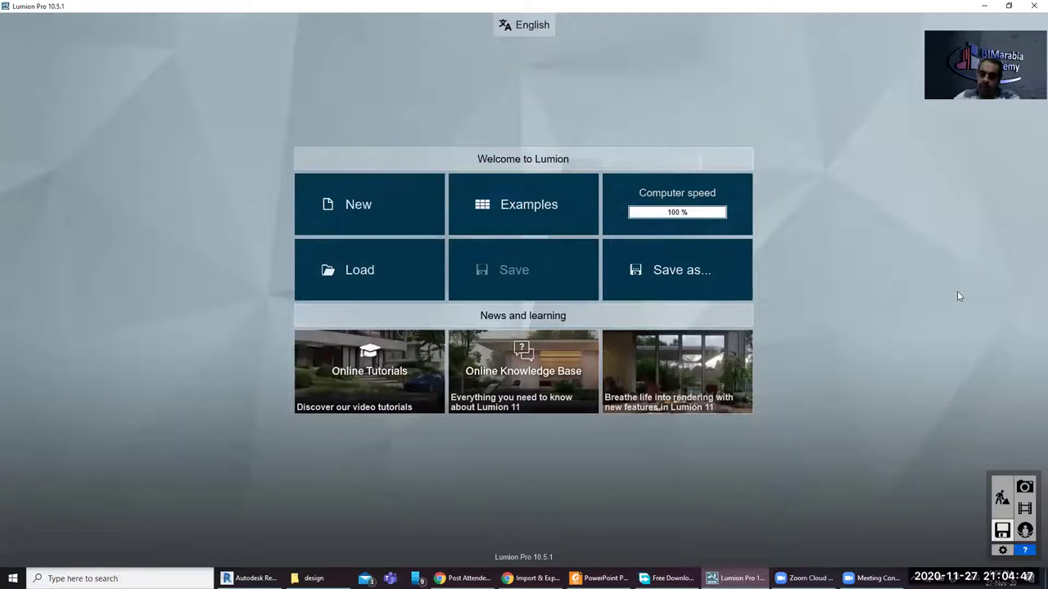
Create a New project from the welcome screen using the Mountain Range environment
left_click(352, 204)
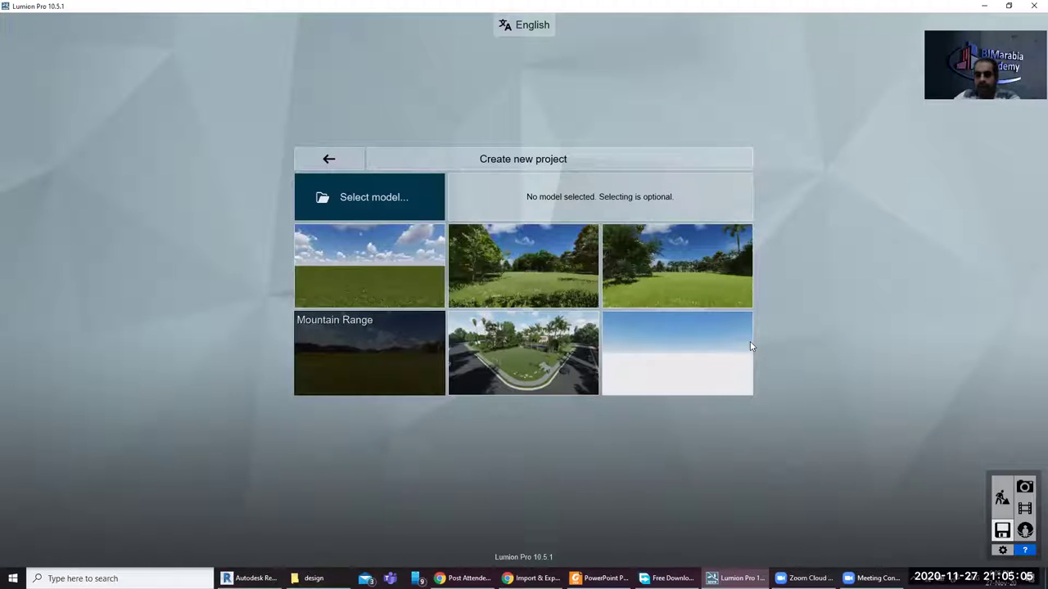
left_click(353, 336)
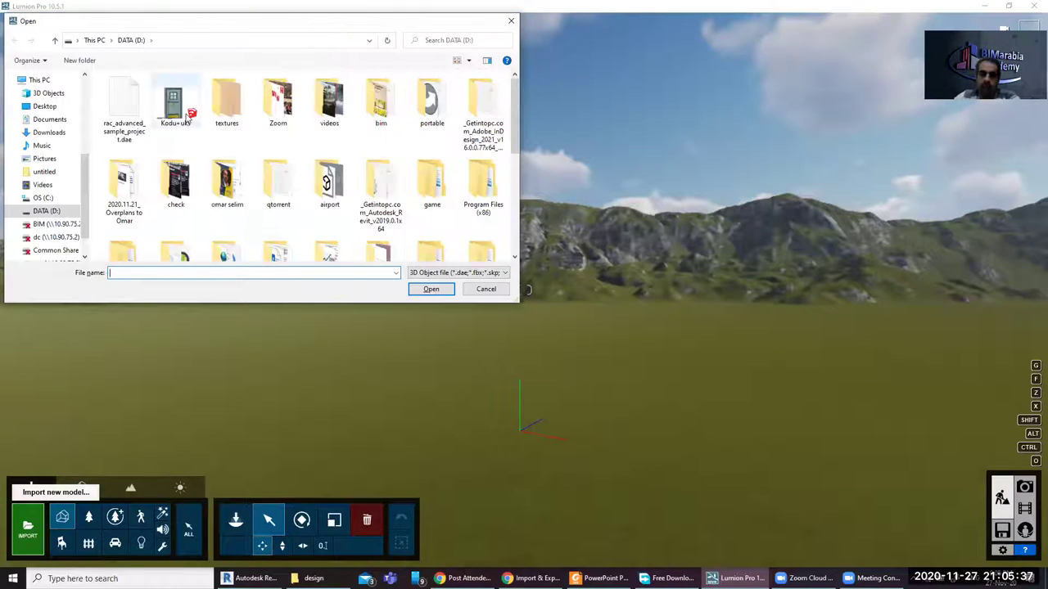
Import rac_advanced_sample_project.dae into the Main (default) category with animations and edges/lines off
left_click(129, 109)
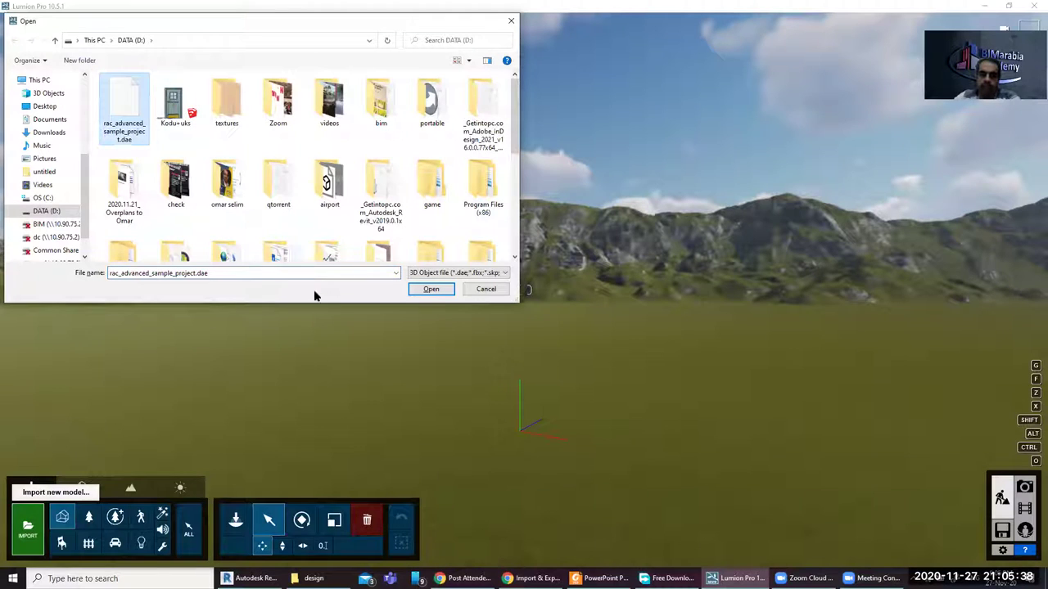
left_click(431, 289)
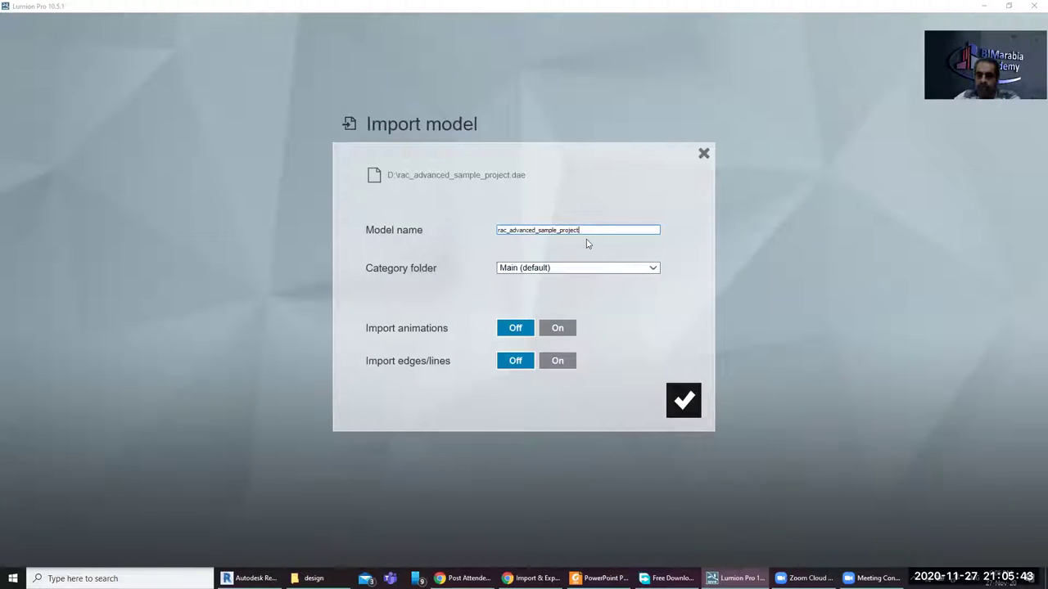
left_click(652, 269)
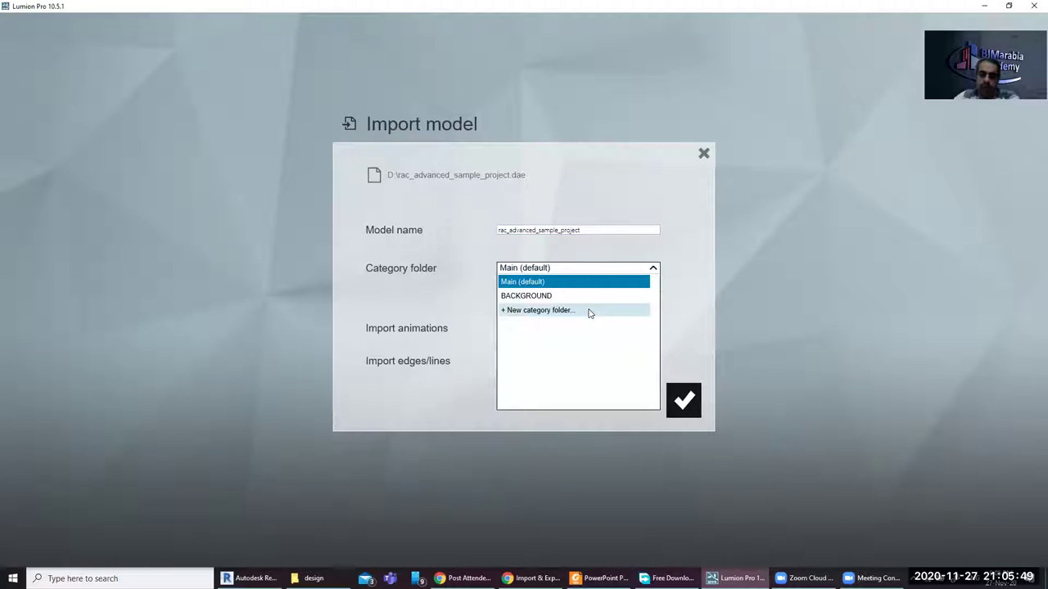
left_click(415, 294)
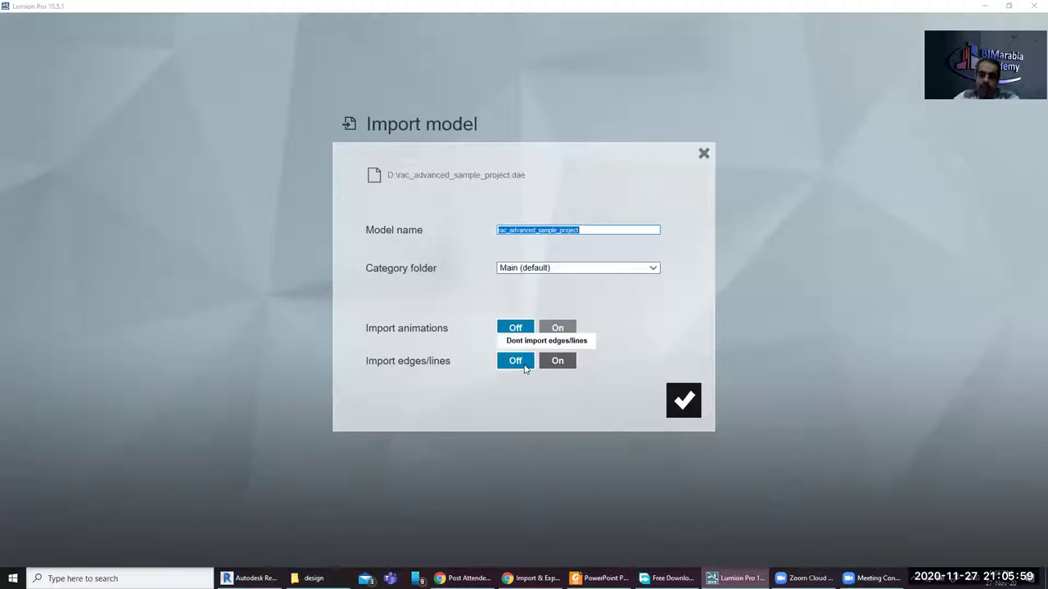
left_click(686, 402)
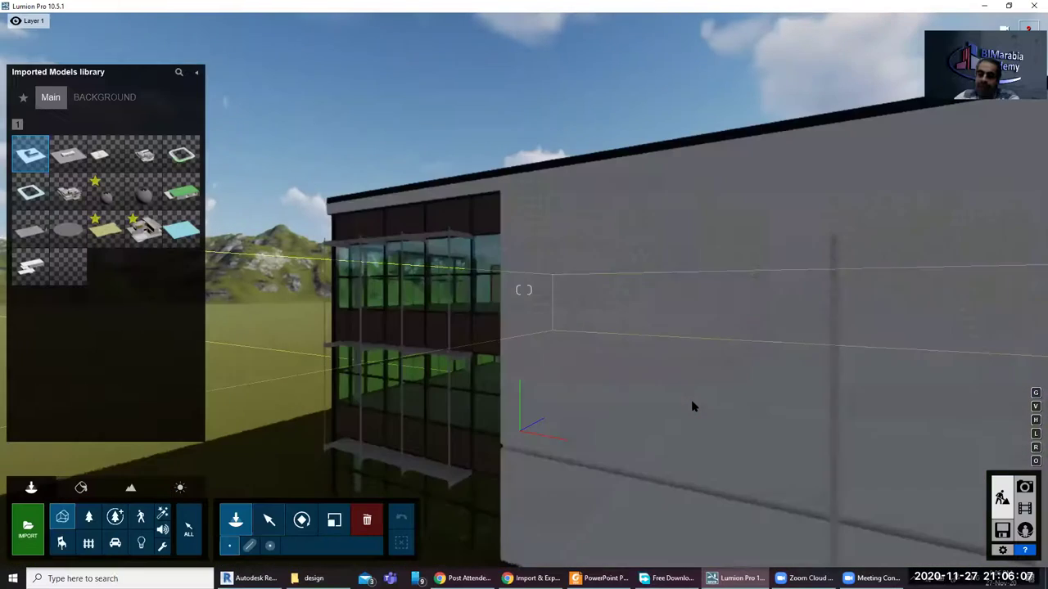
Turn the view toward the glazed facade and switch to selecting placed objects
right_click_drag(691, 407, 639, 398)
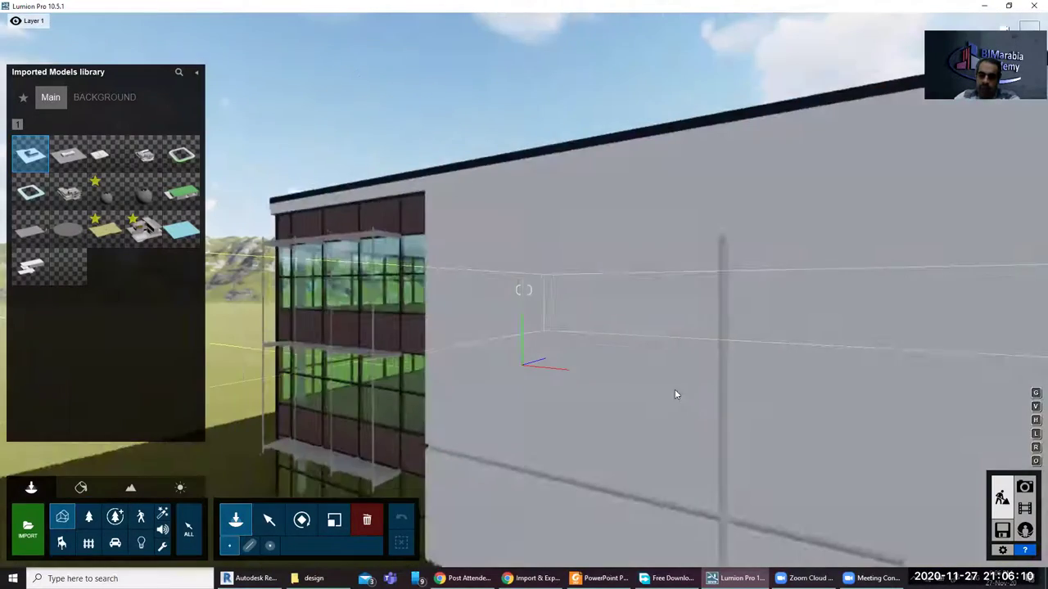
mouse_move(639, 398)
right_mouse_down()
mouse_move(712, 375)
mouse_move(686, 361)
mouse_move(617, 372)
mouse_move(651, 362)
right_mouse_up()
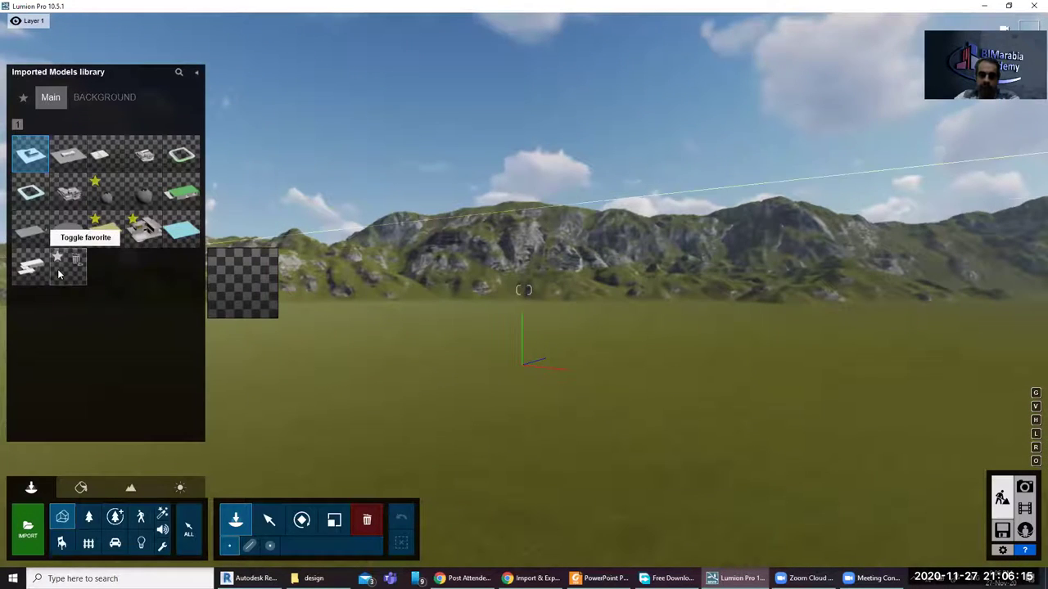
key("w")
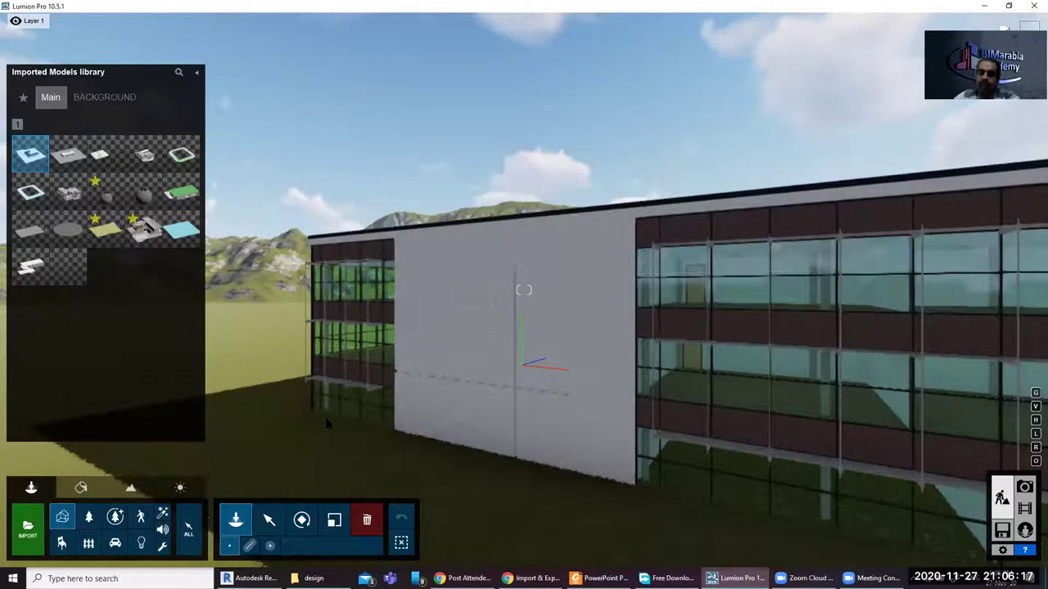
key("s")
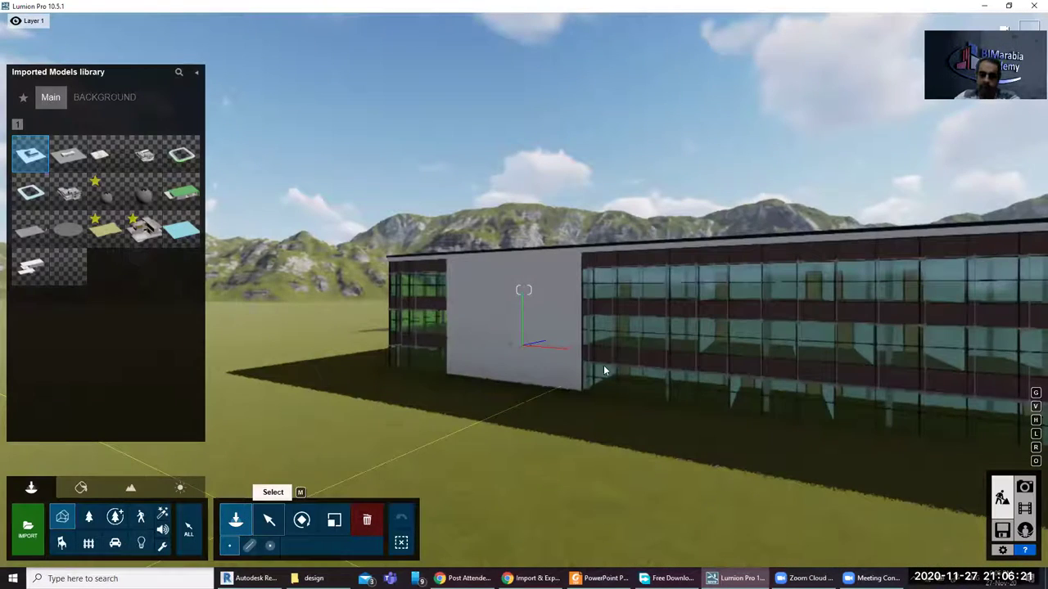
left_click(268, 520)
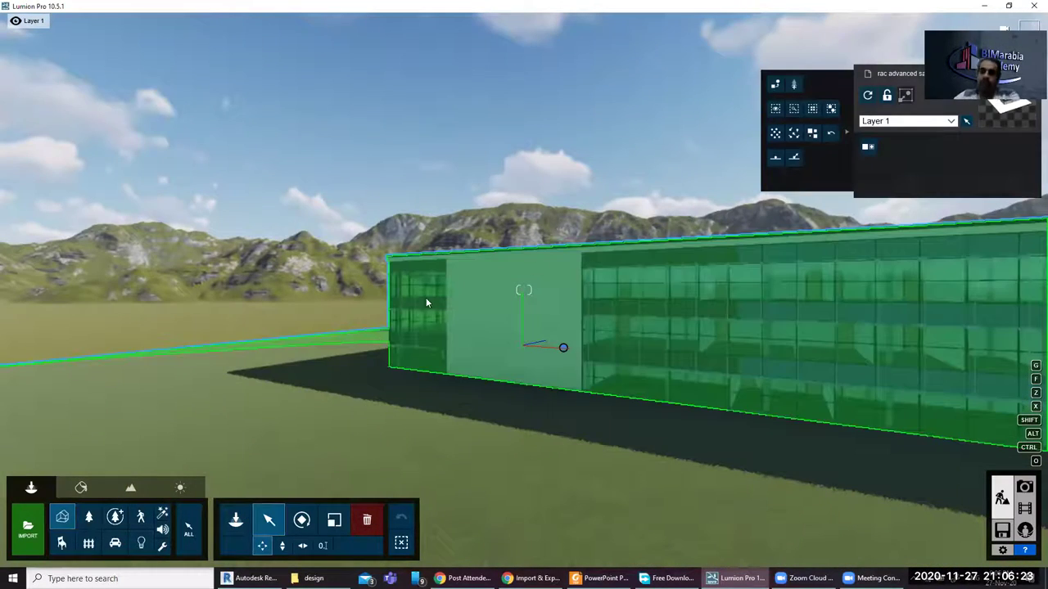
left_click(848, 139)
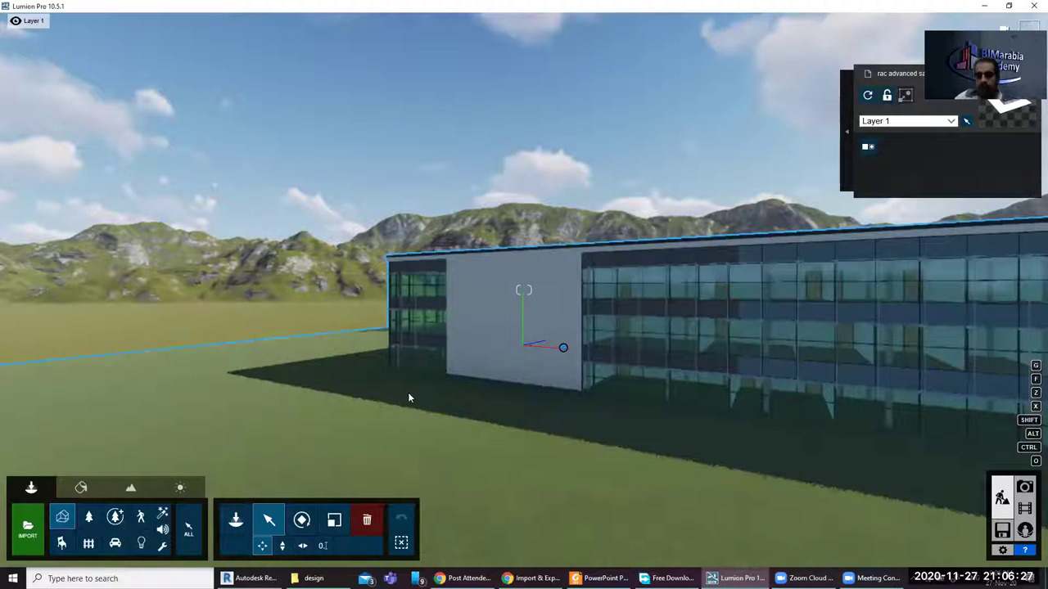
Fly the camera up to the building and select the imported model
mouse_move(524, 328)
right_mouse_down()
mouse_move(459, 344)
mouse_move(511, 402)
right_mouse_up()
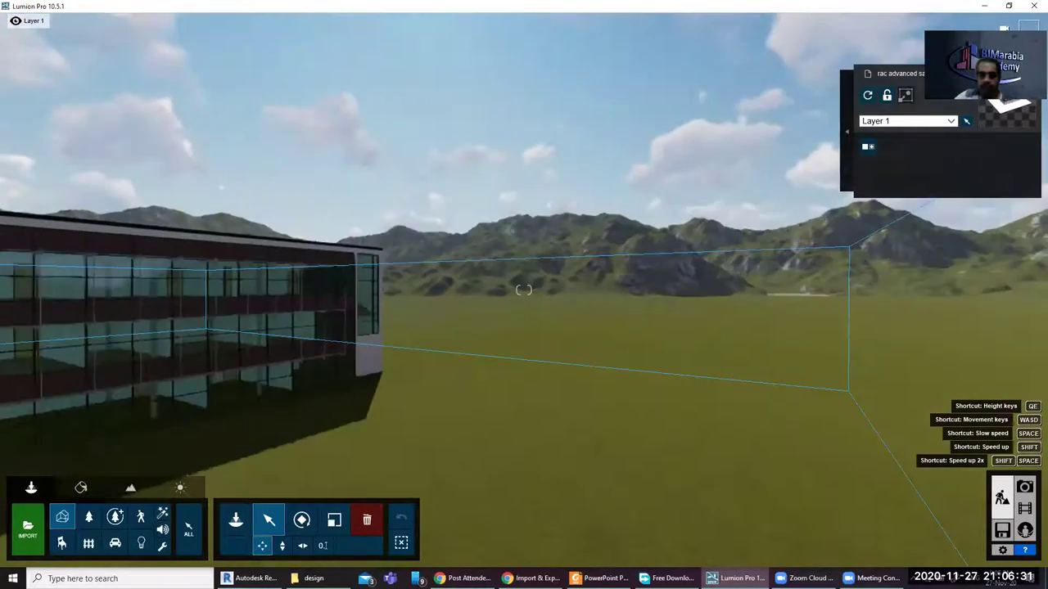
key("w")
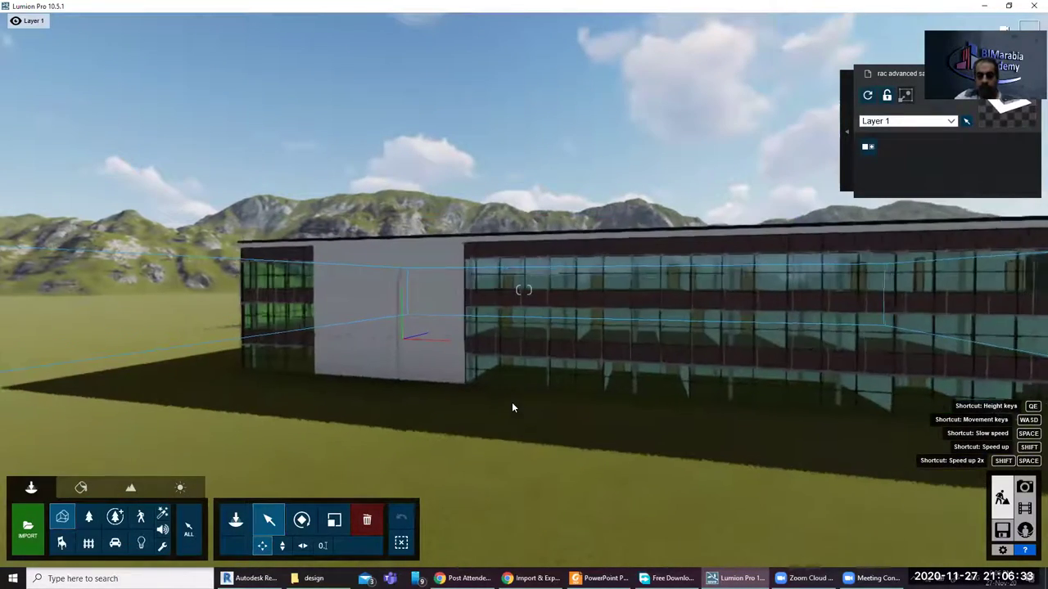
key("w")
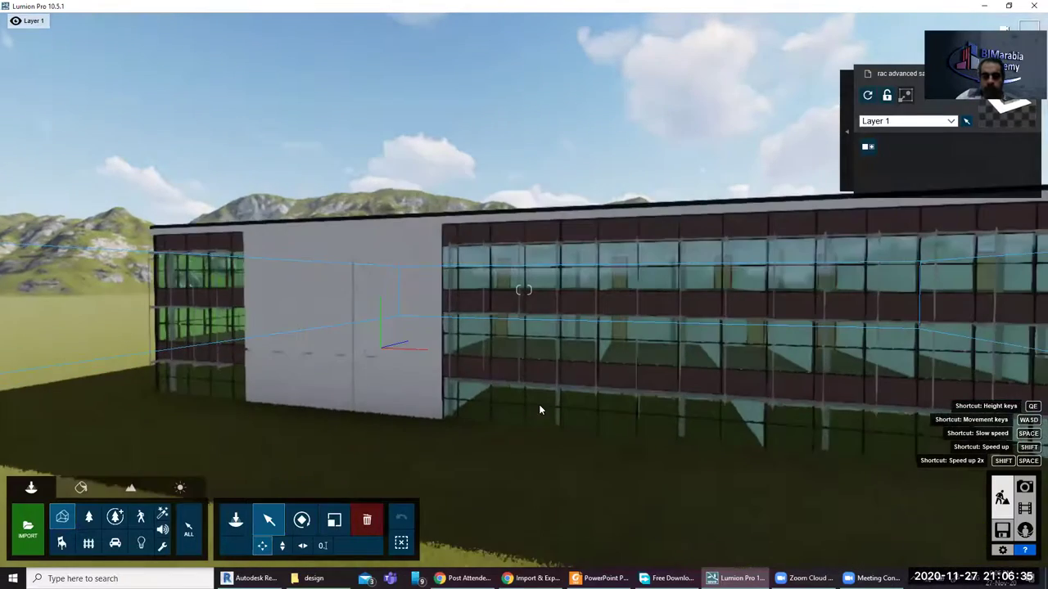
key("w")
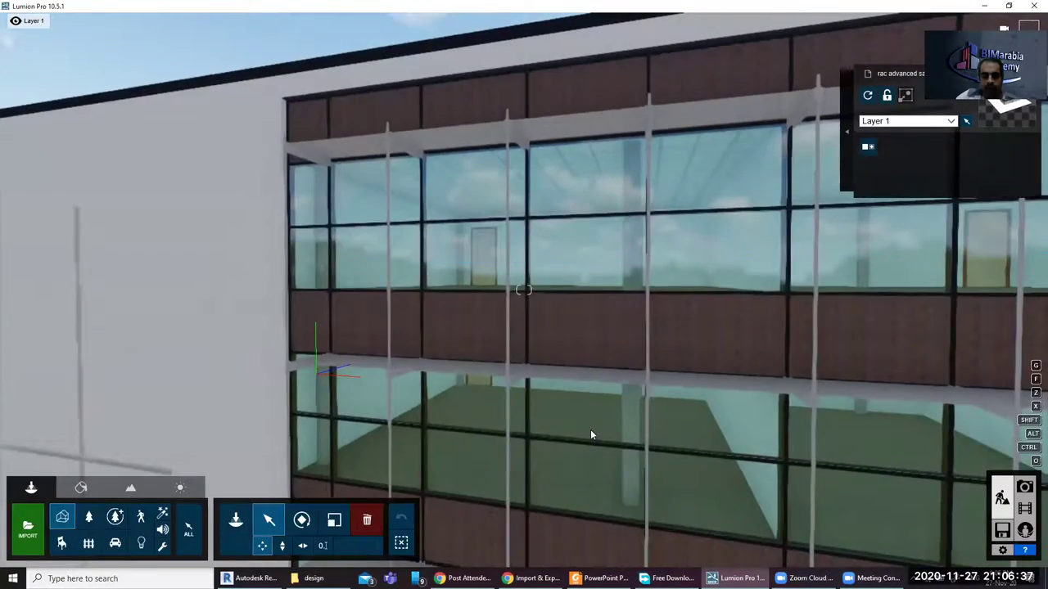
left_click(591, 434)
key("w")
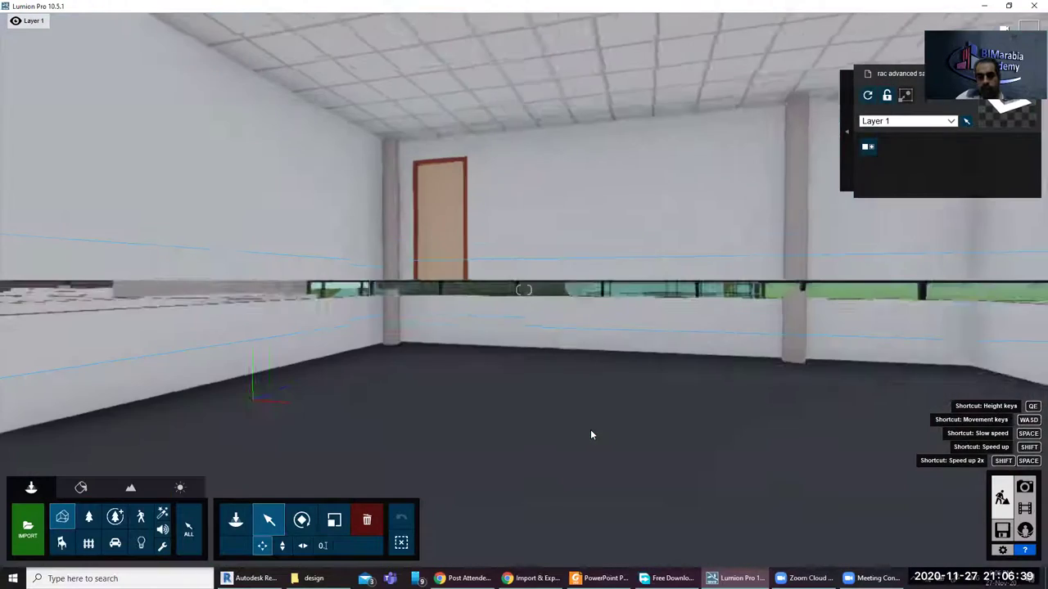
key("w")
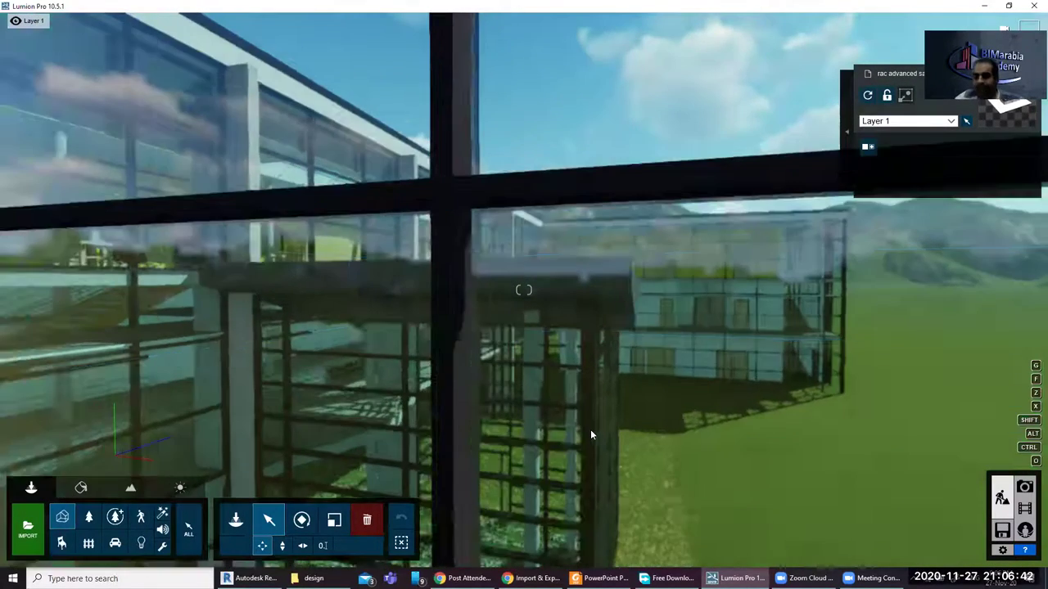
left_click(590, 429)
key("s")
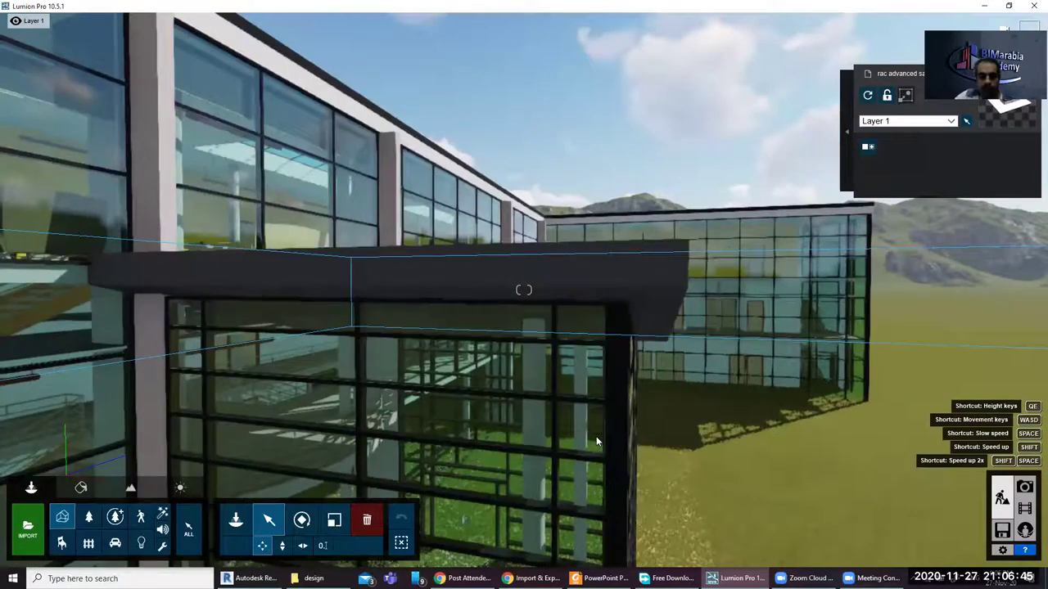
left_click(596, 442)
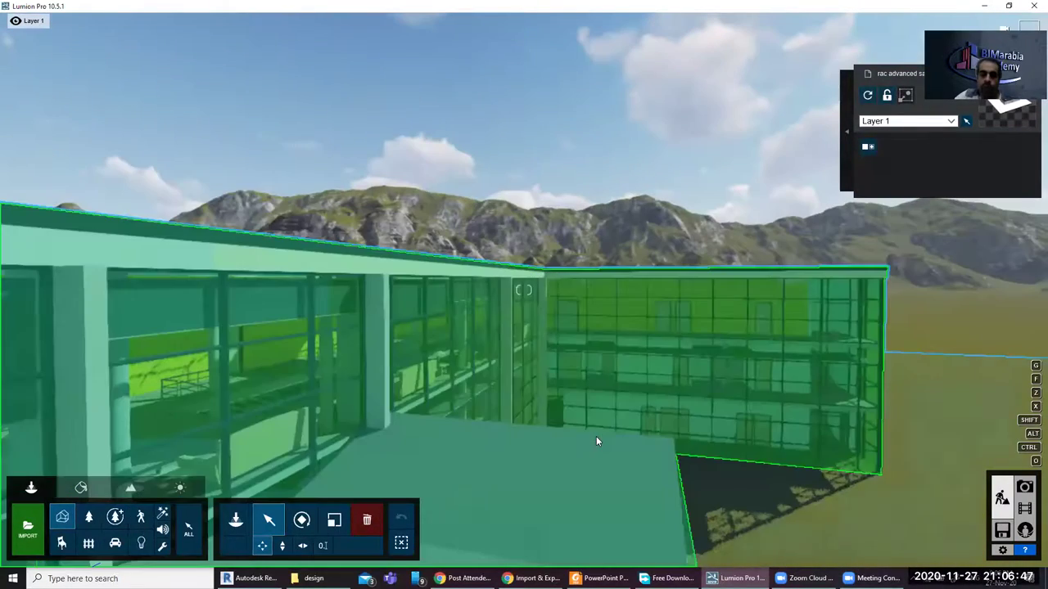
Fly over the roof skylights to between the two buildings and tilt up toward the horizon
key("e")
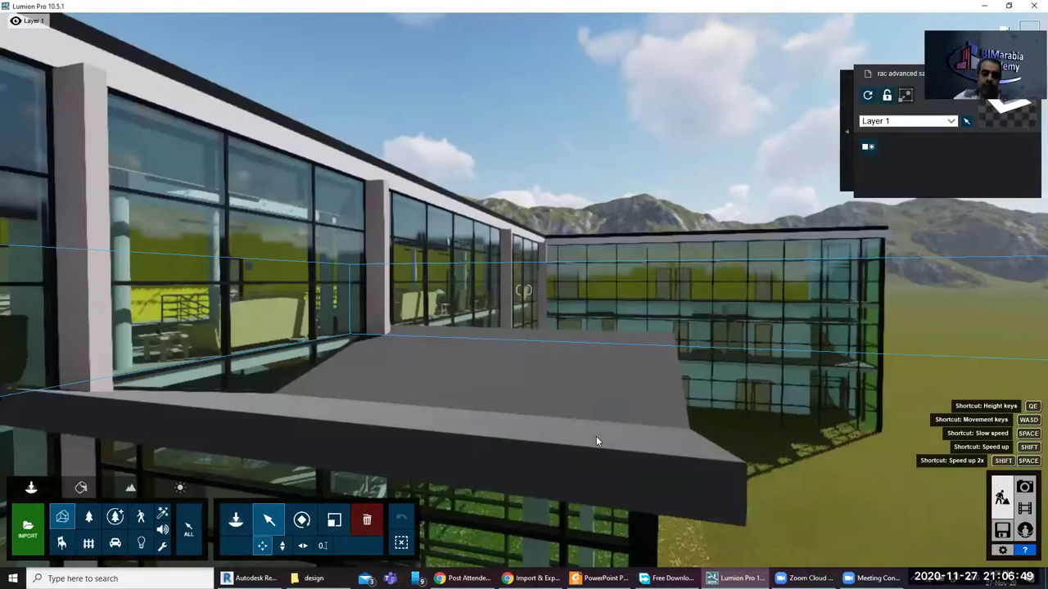
key("q")
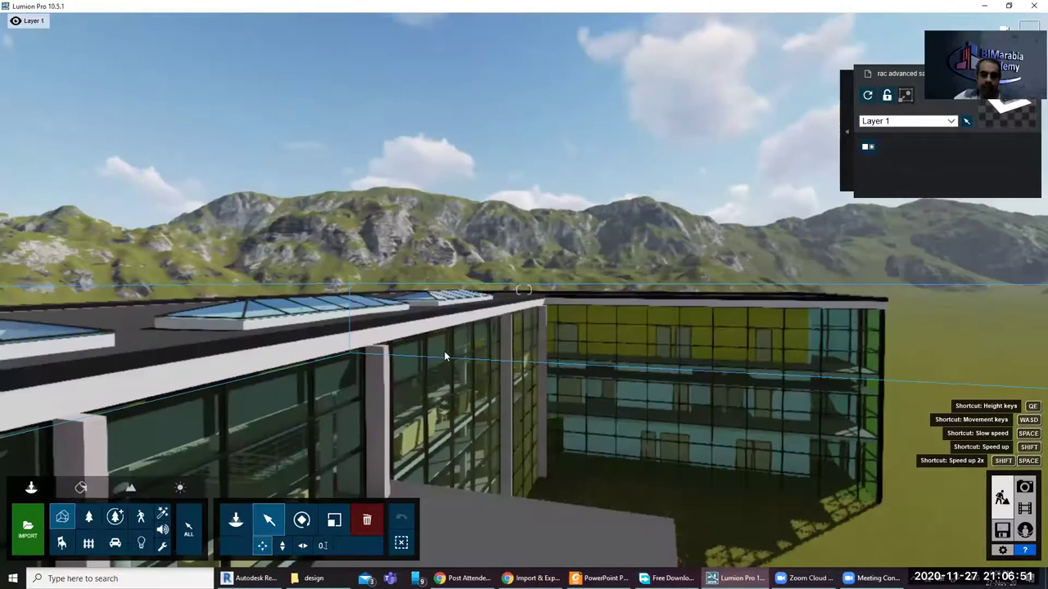
key("w")
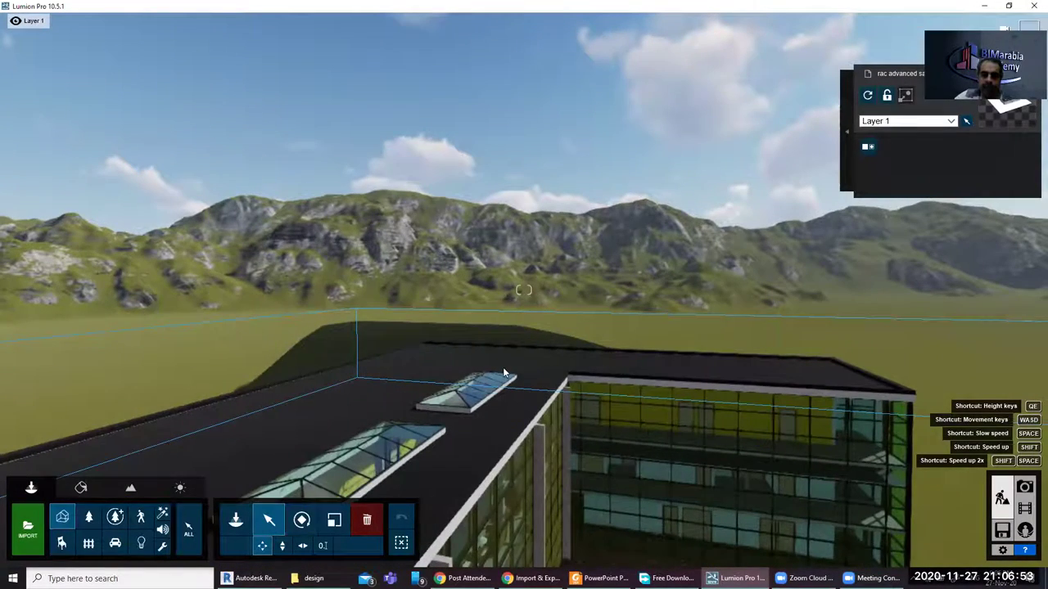
key("w")
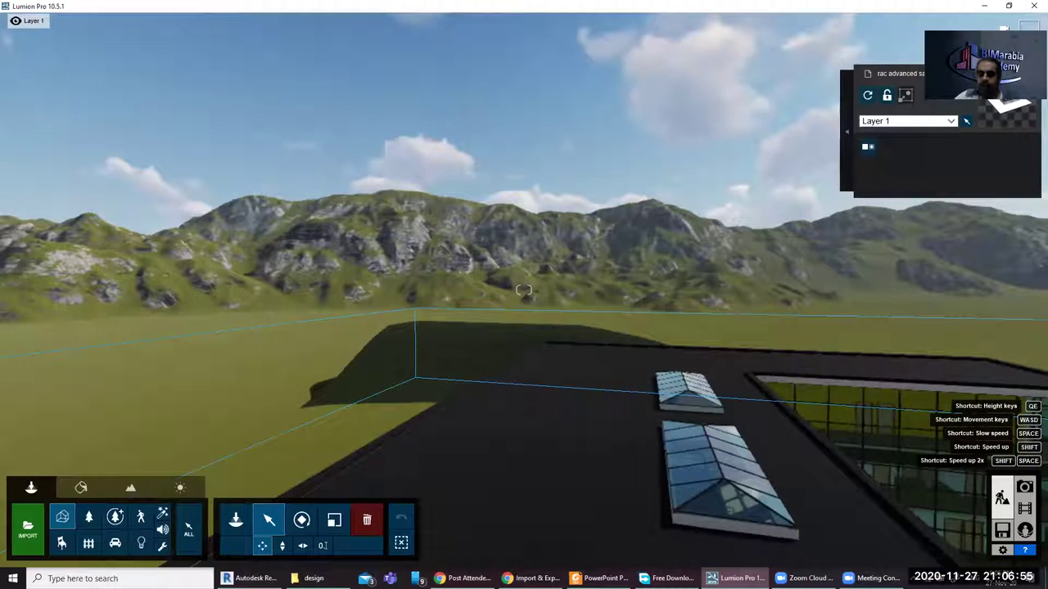
mouse_move(524, 291)
right_mouse_down()
mouse_move(577, 382)
mouse_move(499, 373)
mouse_move(401, 294)
mouse_move(457, 274)
right_mouse_up()
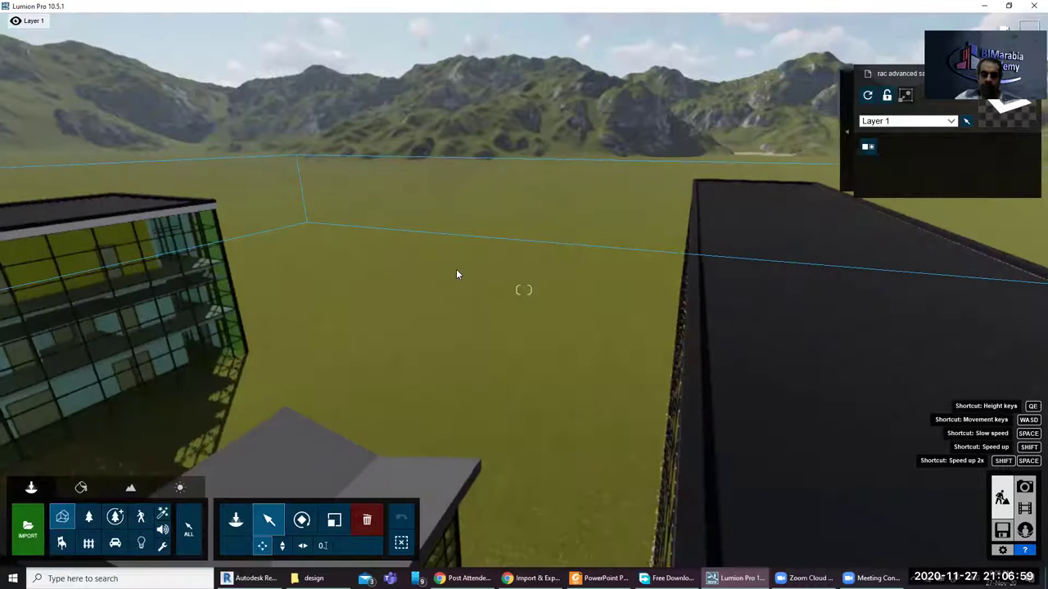
key("w")
right_click_drag(524, 291, 383, 380)
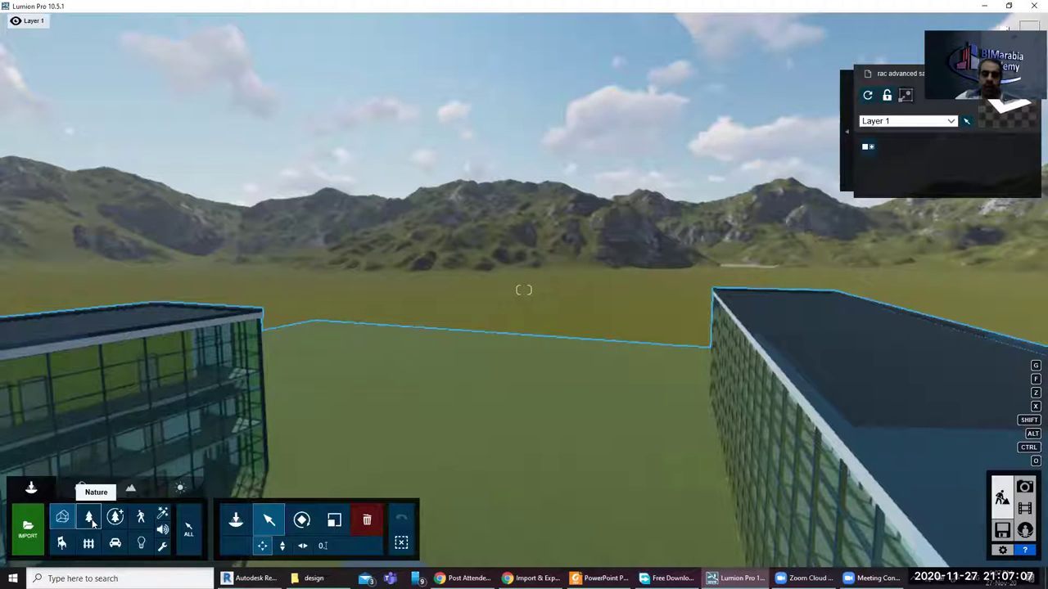
Plant a cluster of trees from the Nature library on the grass between the buildings
left_click(92, 522)
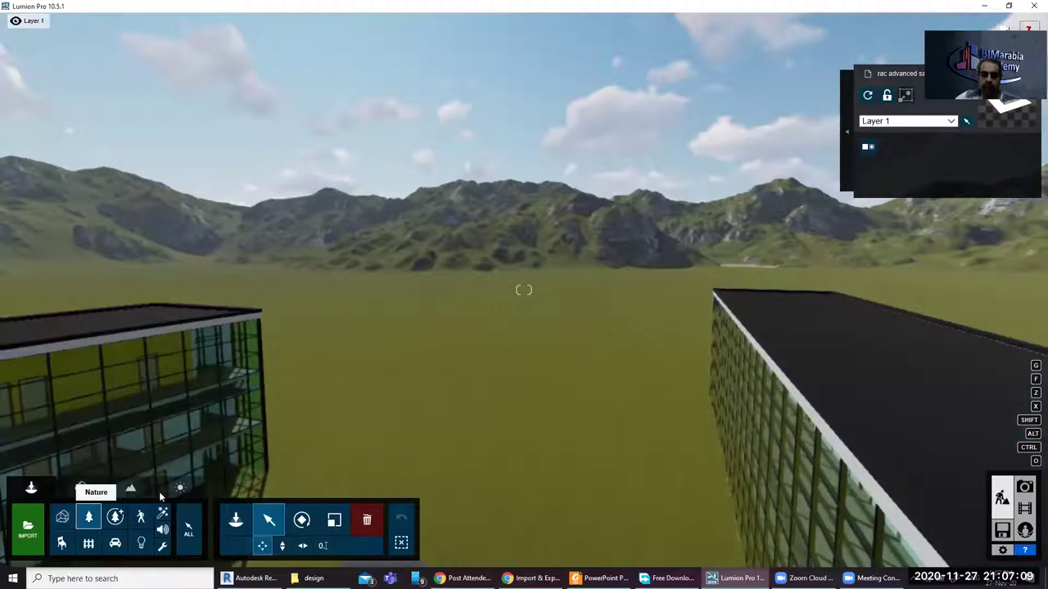
left_click(236, 520)
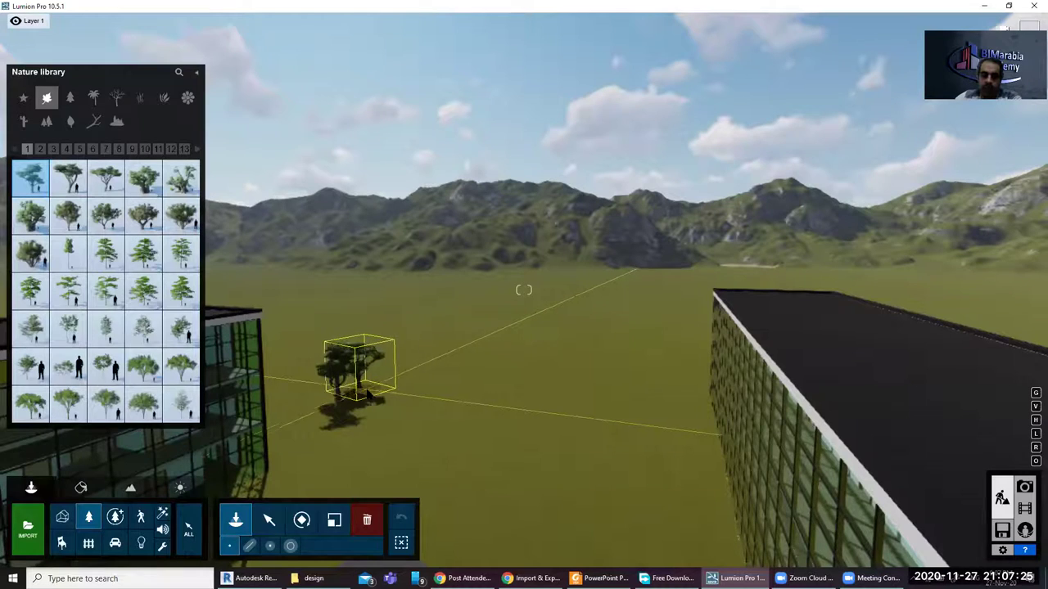
left_click(370, 394)
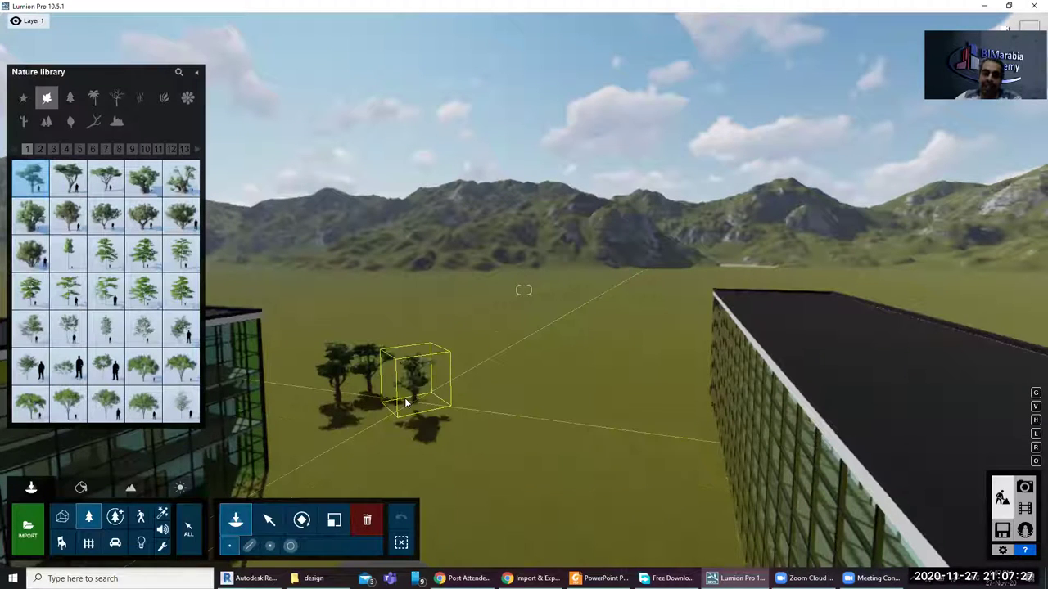
left_click(404, 398)
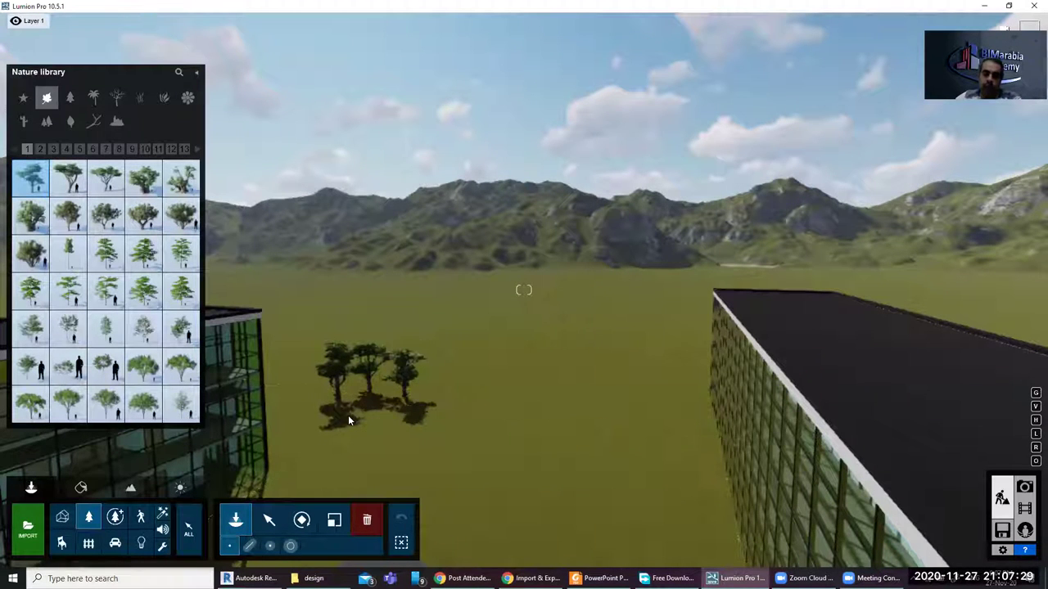
left_click(376, 419)
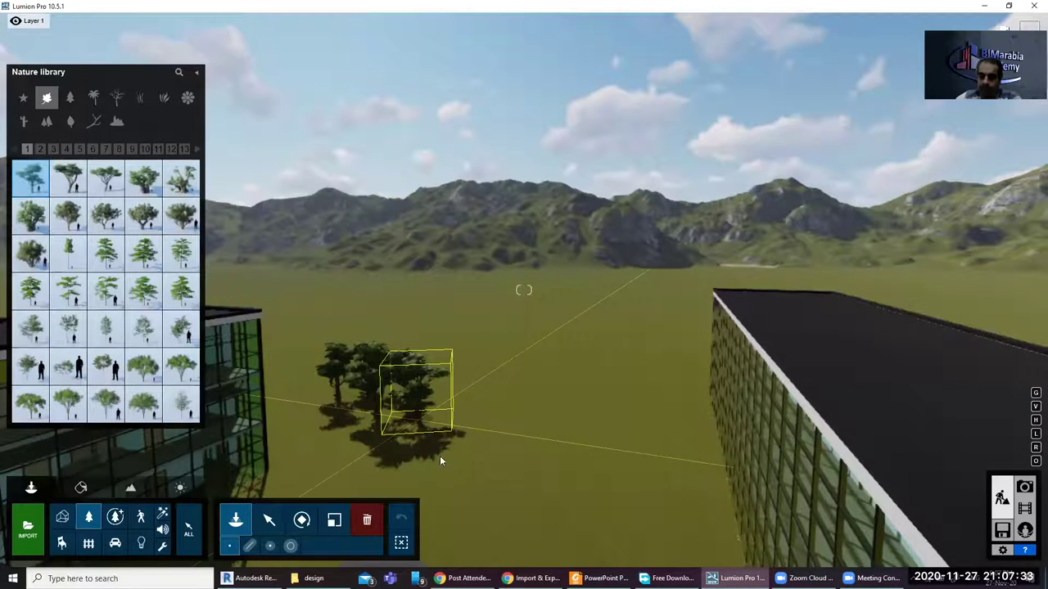
left_click(440, 455)
left_click(390, 427)
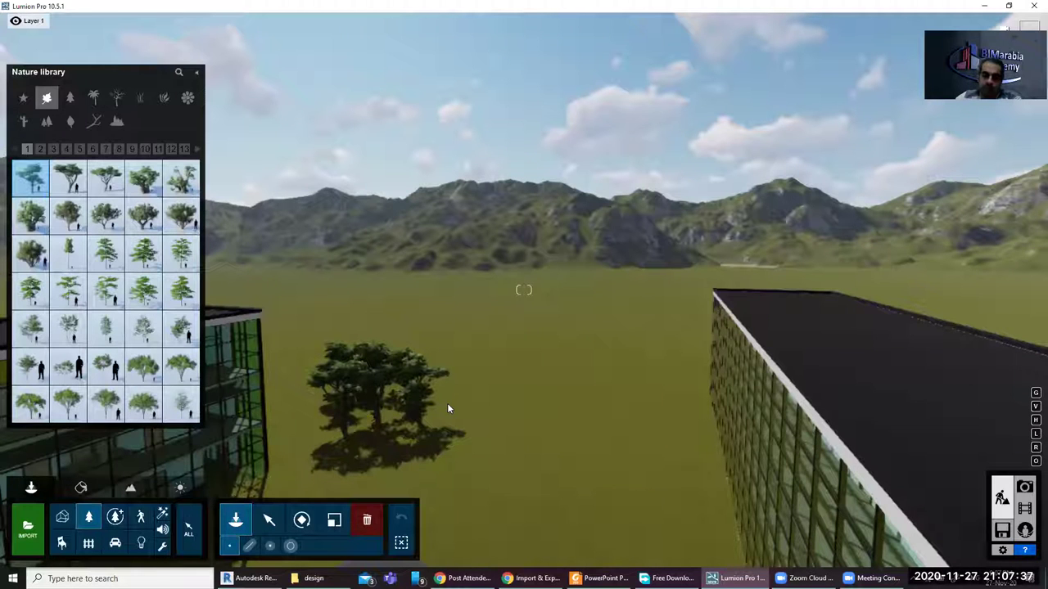
left_click(448, 408)
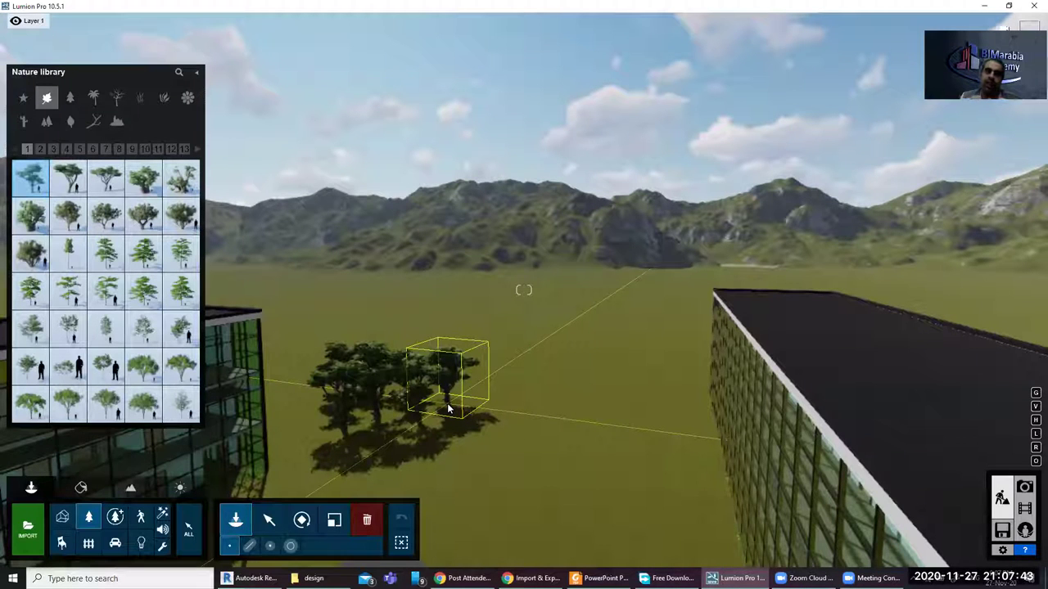
left_click(448, 410)
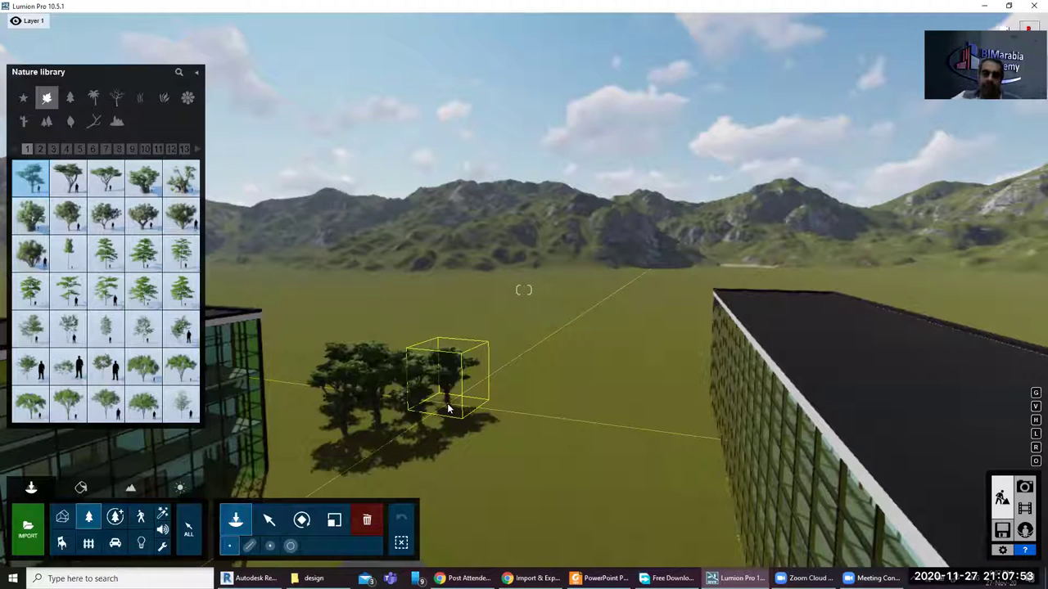
left_click(448, 409)
Add two more trees beside the grove, toward the building
right_click_drag(449, 410, 452, 388)
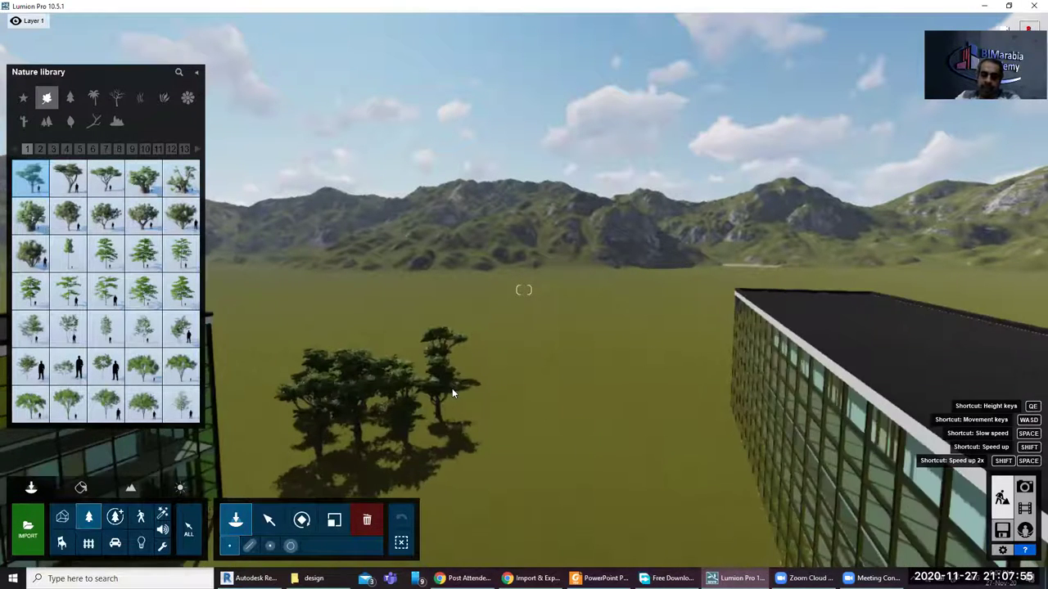
right_click_drag(369, 428, 355, 434)
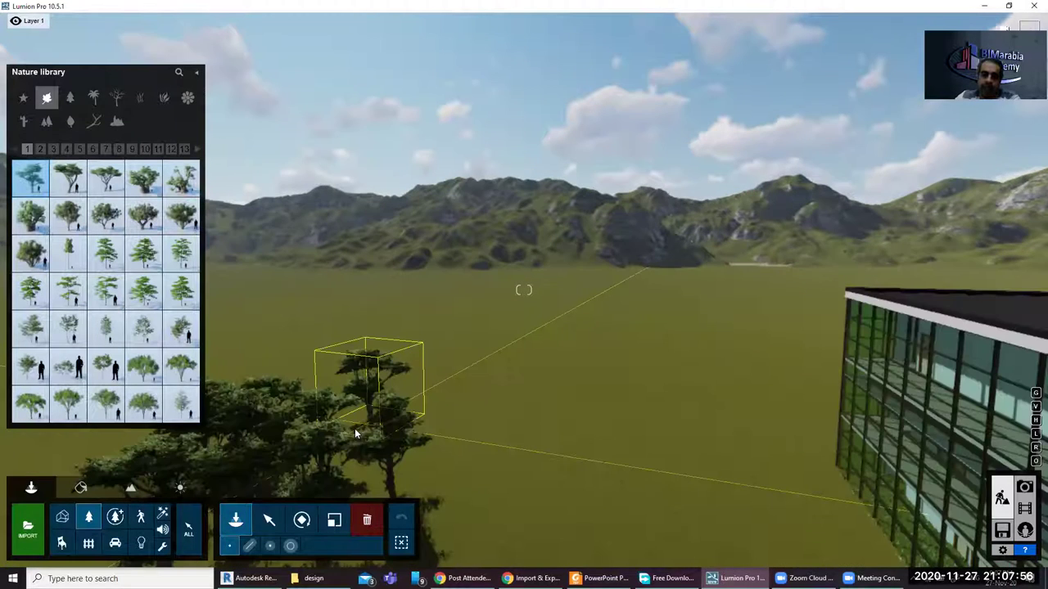
left_click(483, 416)
right_click_drag(483, 416, 482, 415)
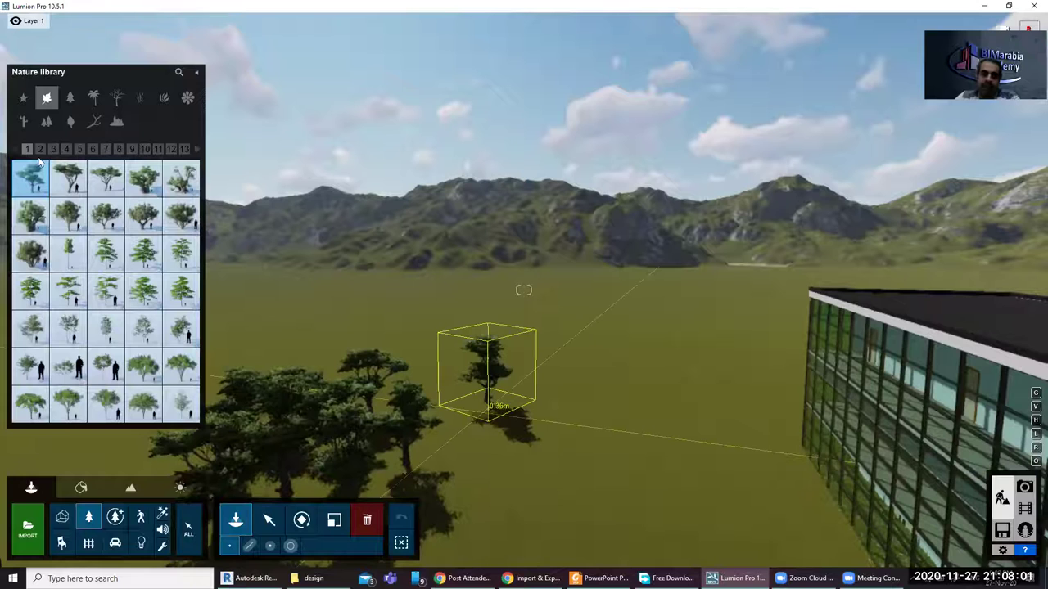
left_click(468, 418)
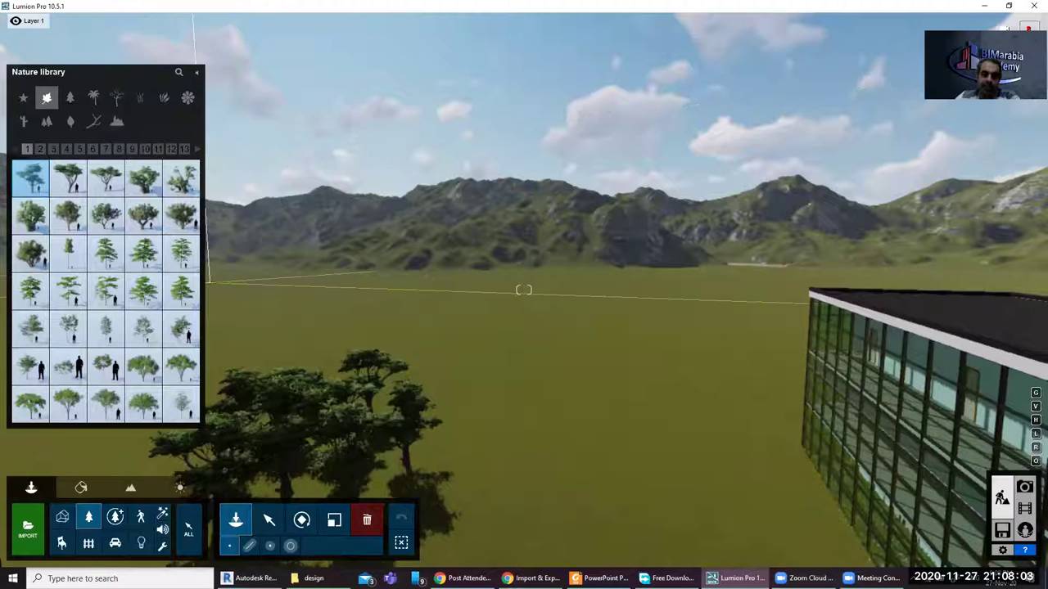
right_click_drag(469, 417, 470, 417)
right_click_drag(375, 410, 375, 426)
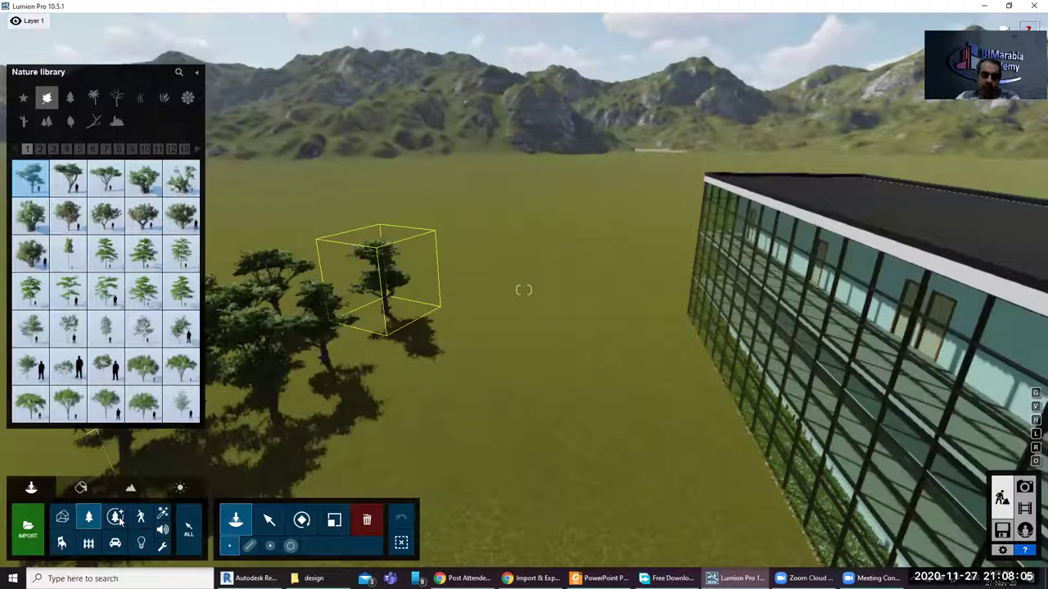
Favourite the Fine-detail Nature Japanese maple and plant it beside the grove
left_click(117, 518)
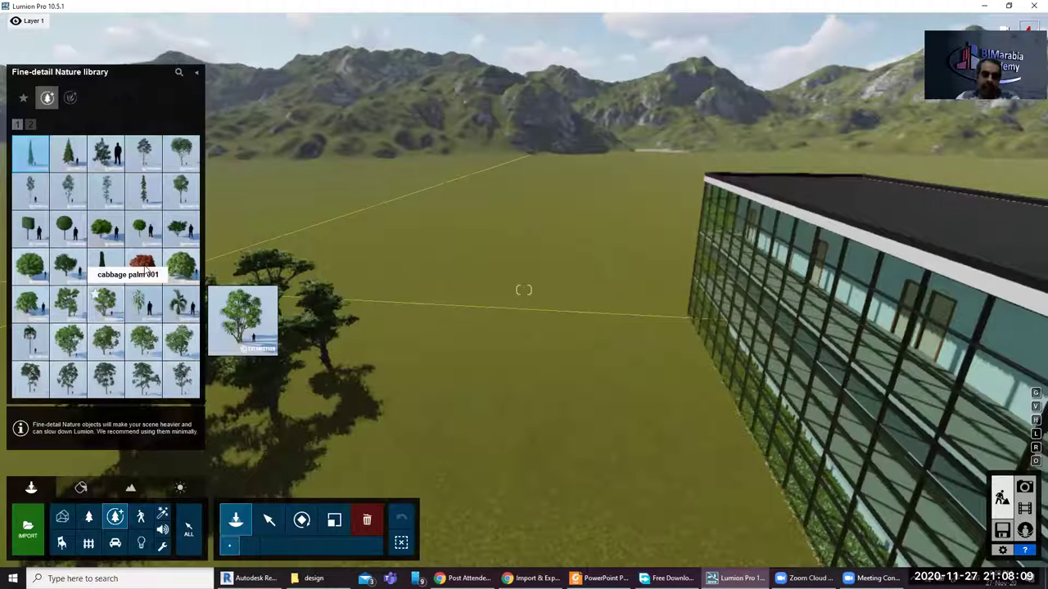
left_click(139, 267)
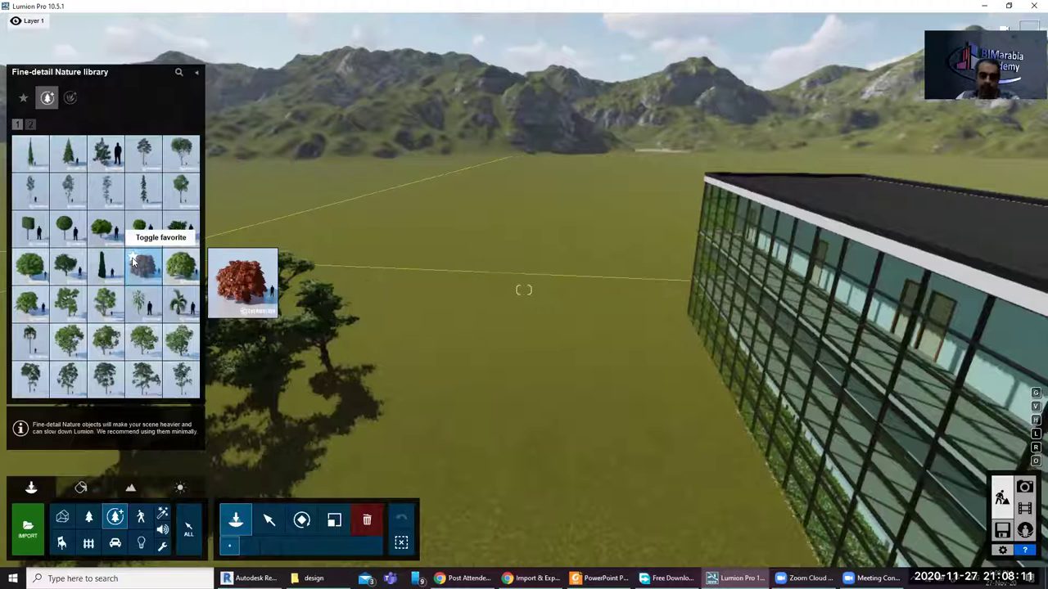
left_click(133, 260)
left_click(402, 339)
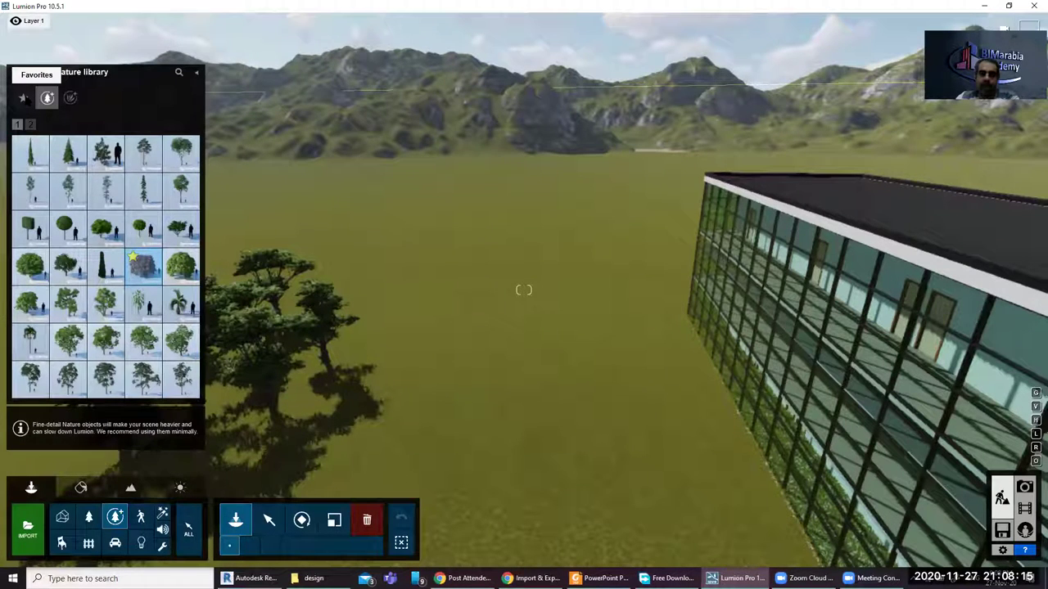
left_click(24, 99)
left_click(46, 98)
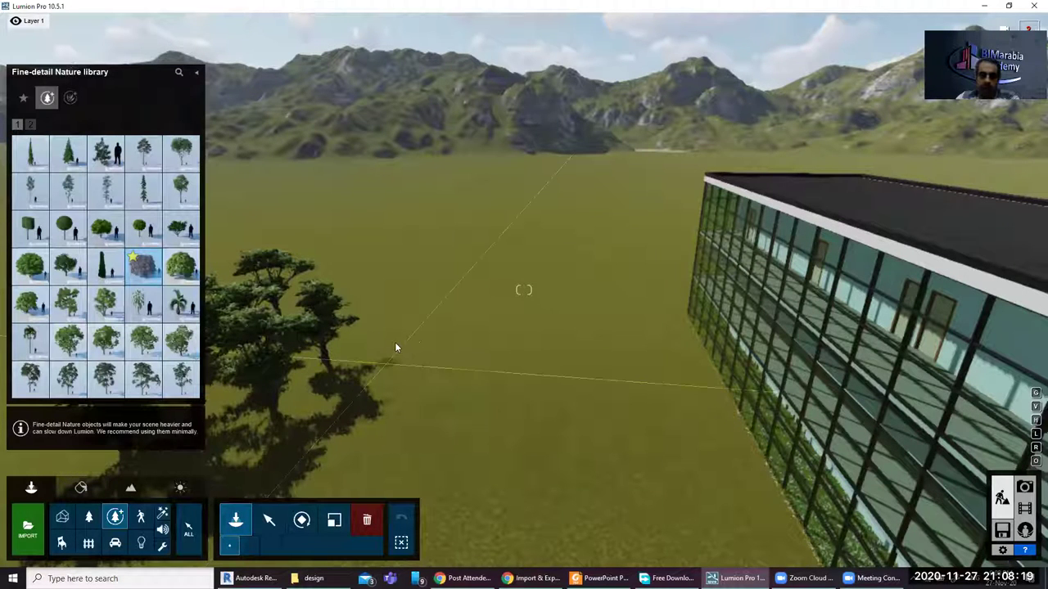
left_click(395, 348)
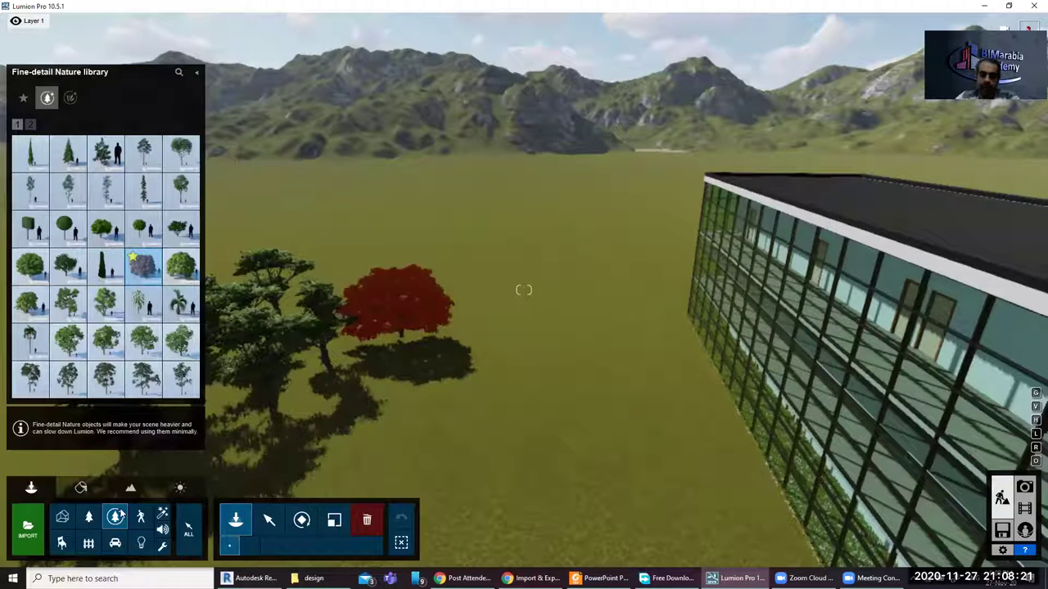
left_click(145, 522)
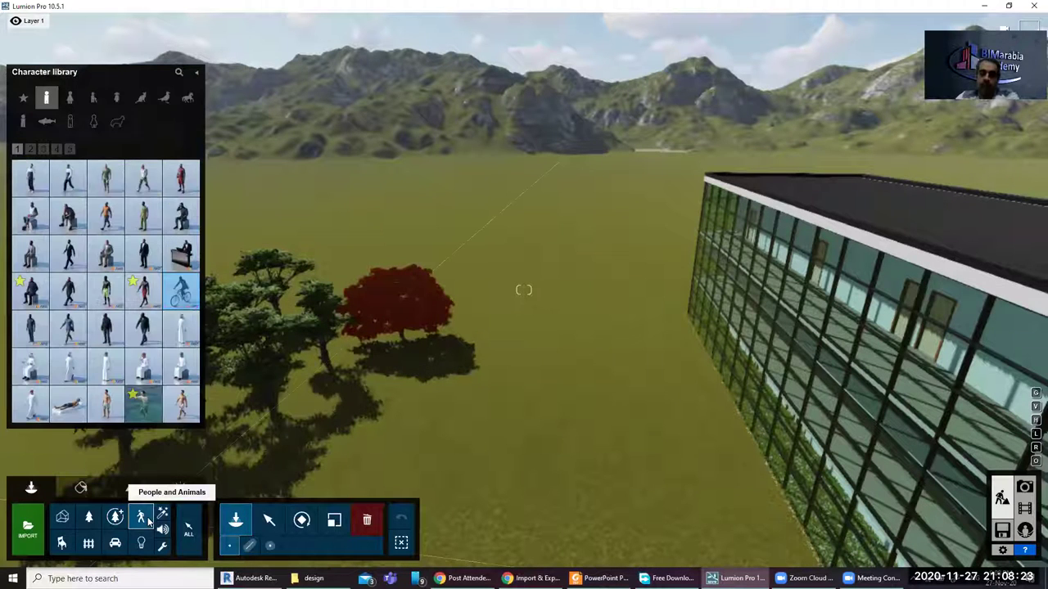
mouse_move(181, 330)
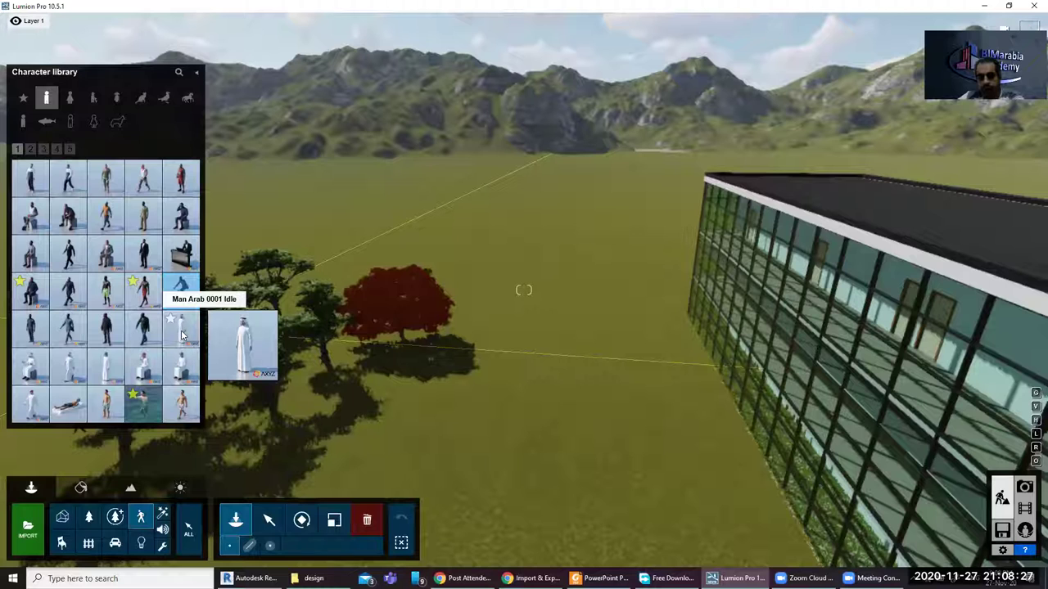
Place four standing male figures in a group on the grass
left_click(547, 368)
left_click(539, 396)
left_click(513, 426)
left_click(473, 419)
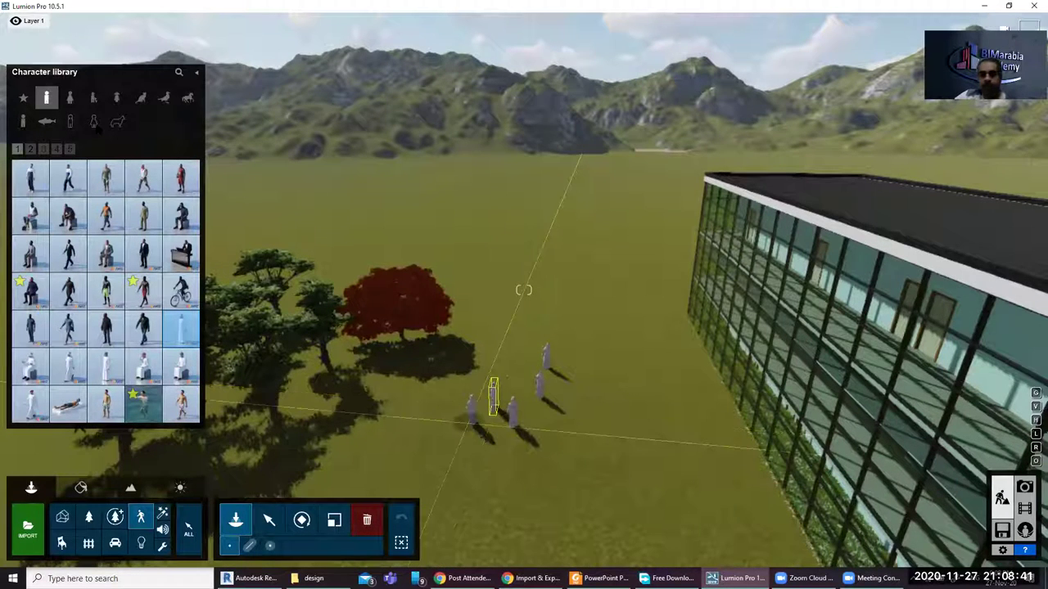
mouse_move(47, 121)
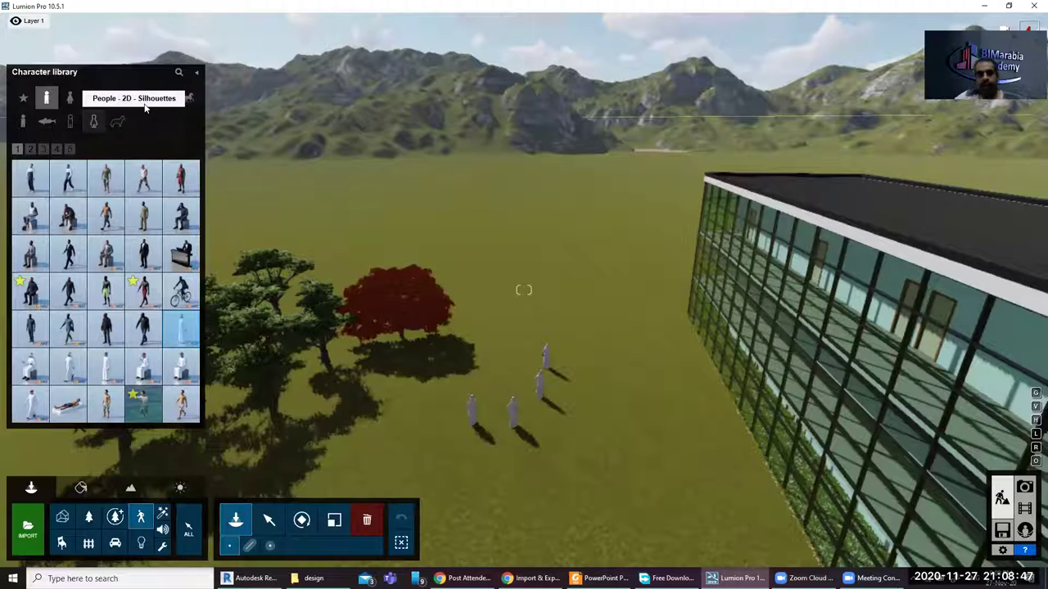
Add a Duck 001 Flying bird model near the figures
left_click(162, 98)
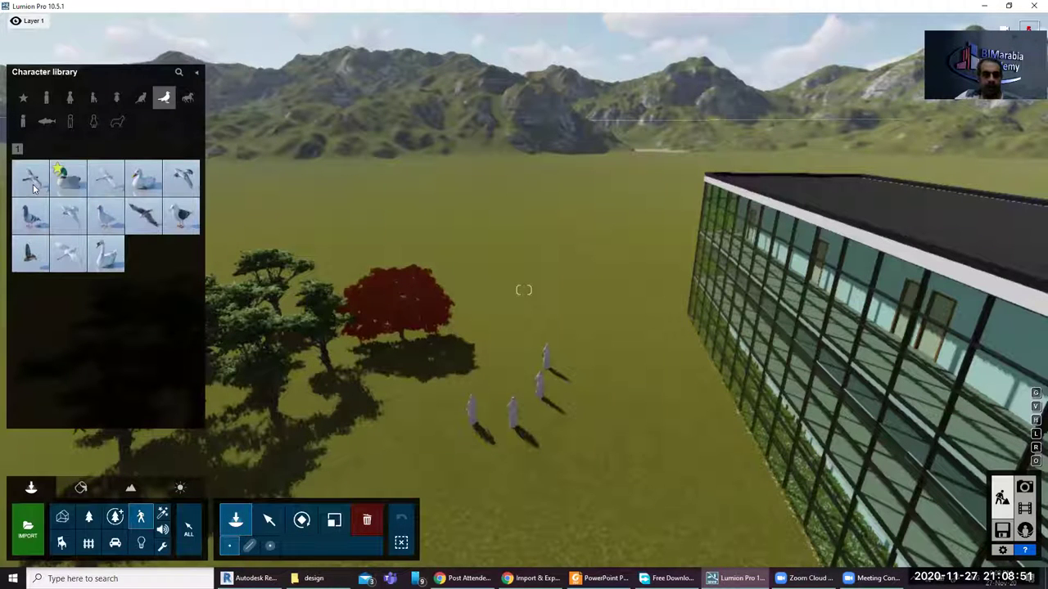
mouse_move(30, 178)
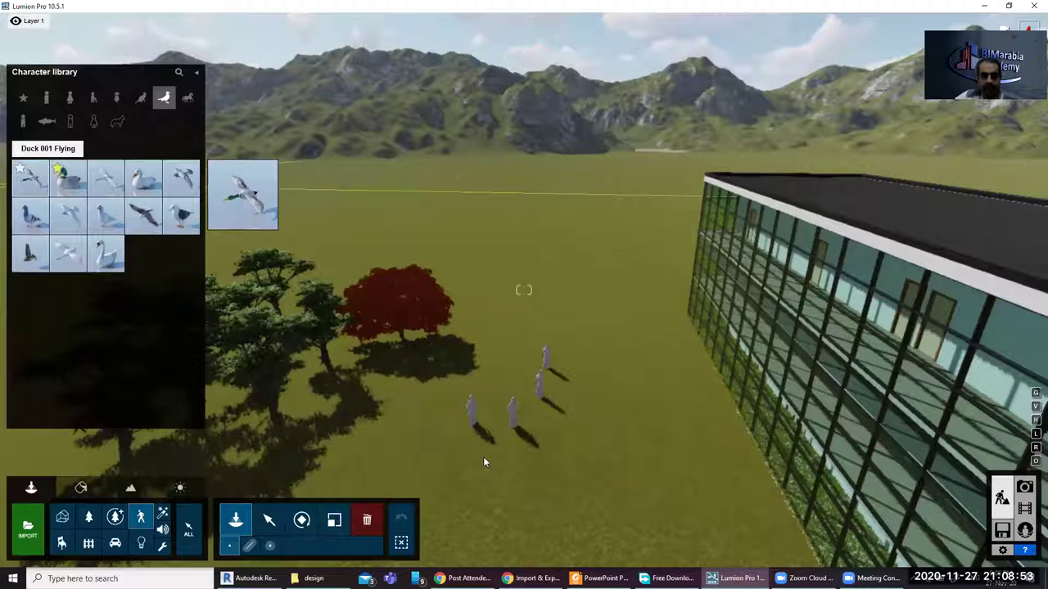
left_click(106, 178)
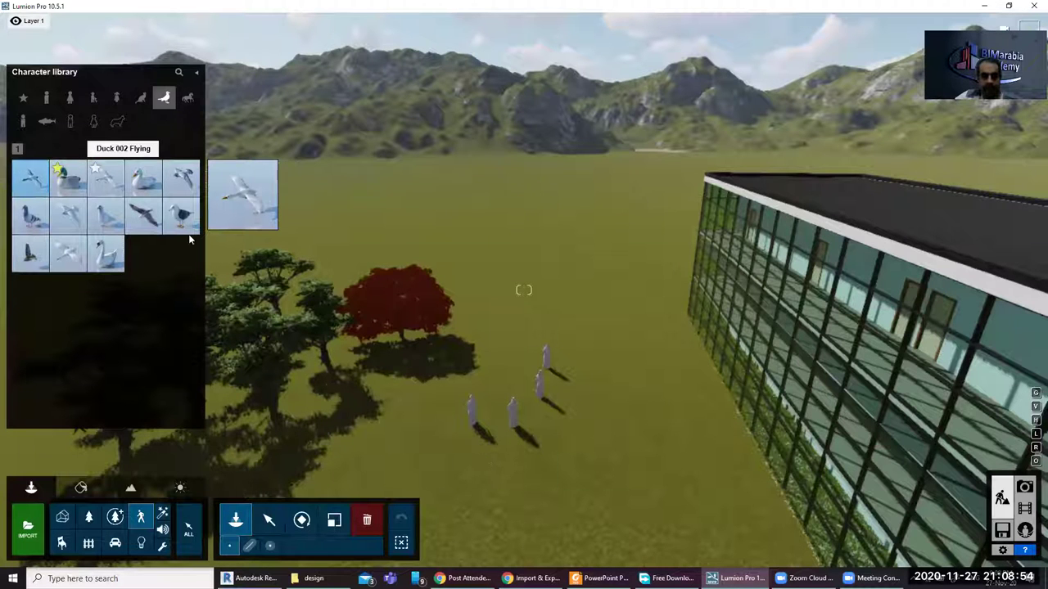
left_click(444, 443)
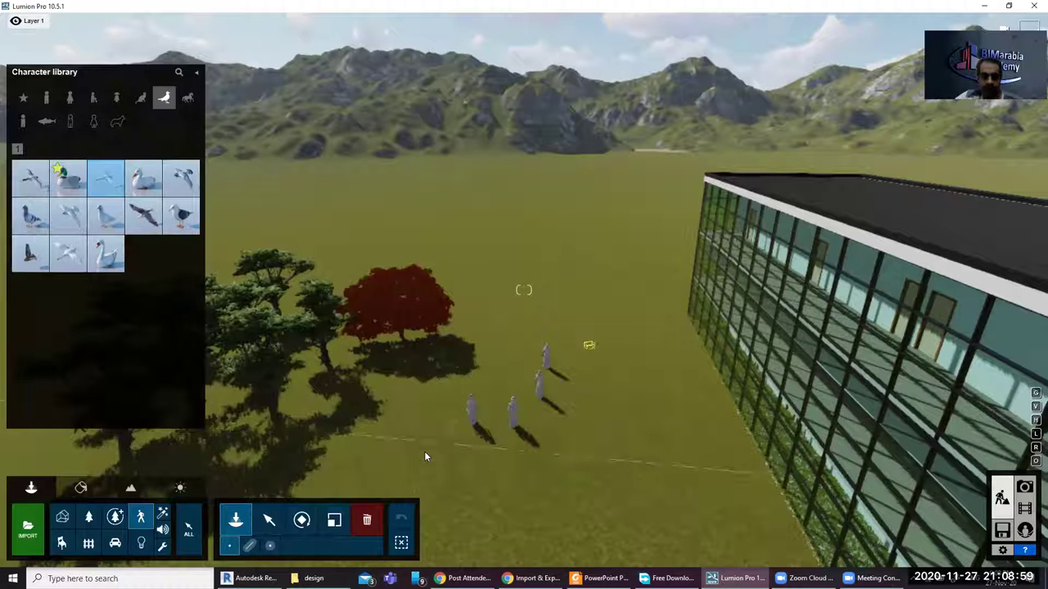
right_click_drag(420, 454, 420, 442)
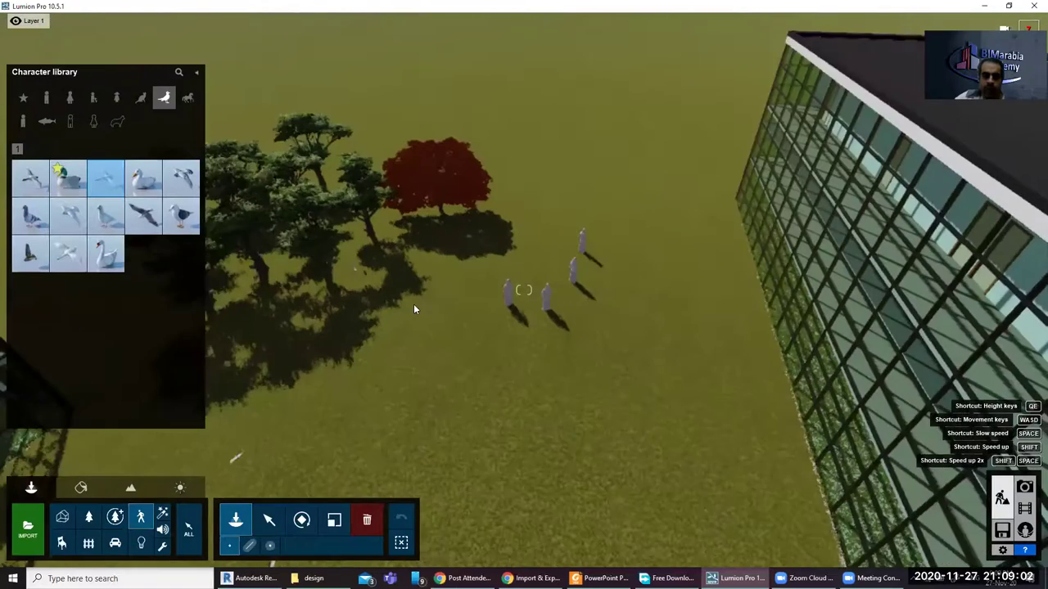
right_click_drag(421, 327, 394, 365)
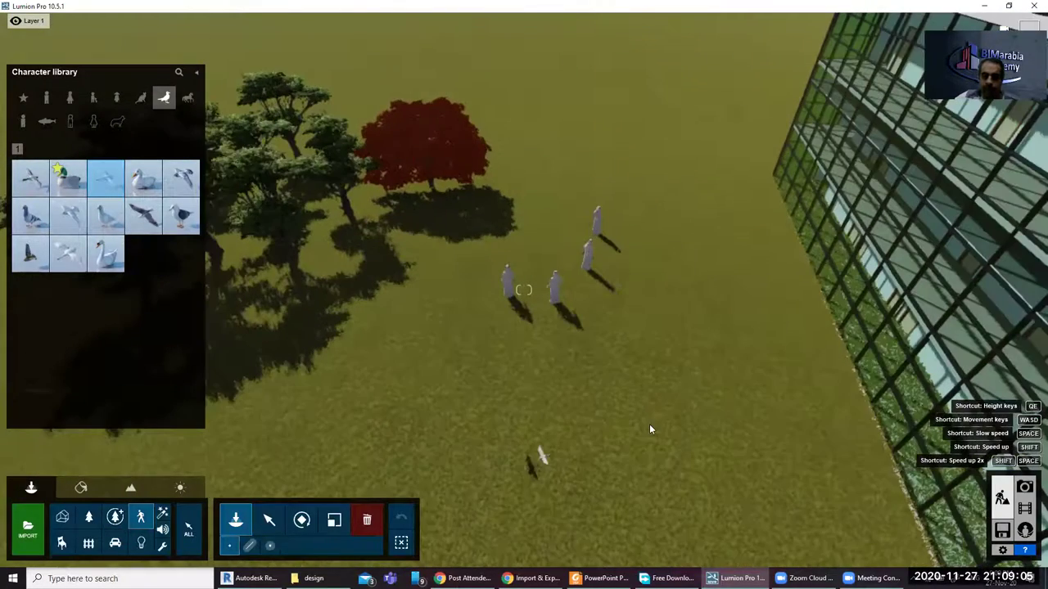
right_click_drag(649, 424, 537, 372)
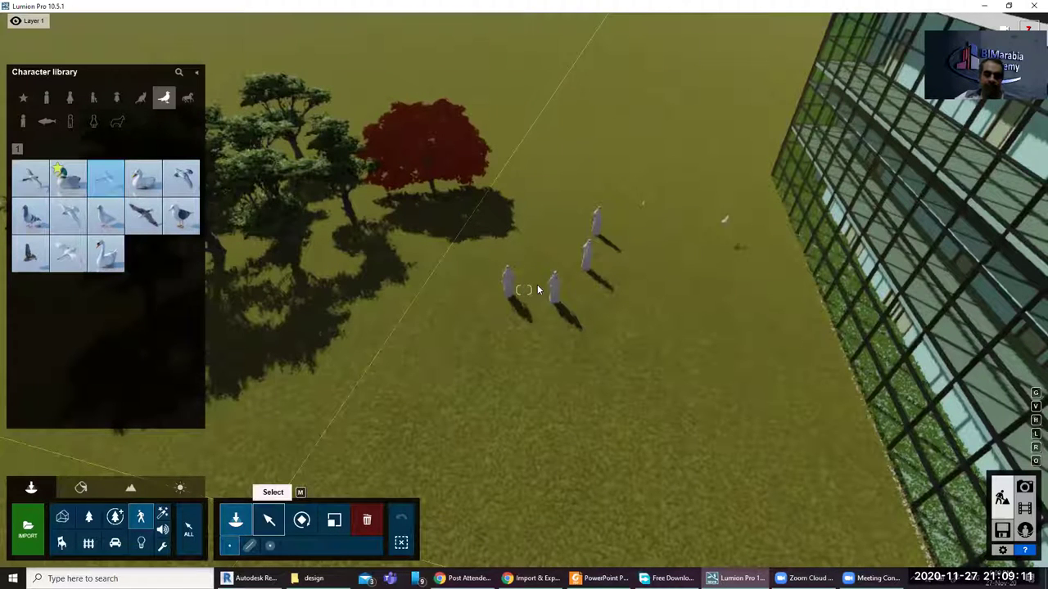
Move one standing figure out onto the open lawn, then bring up the effects library
key("m")
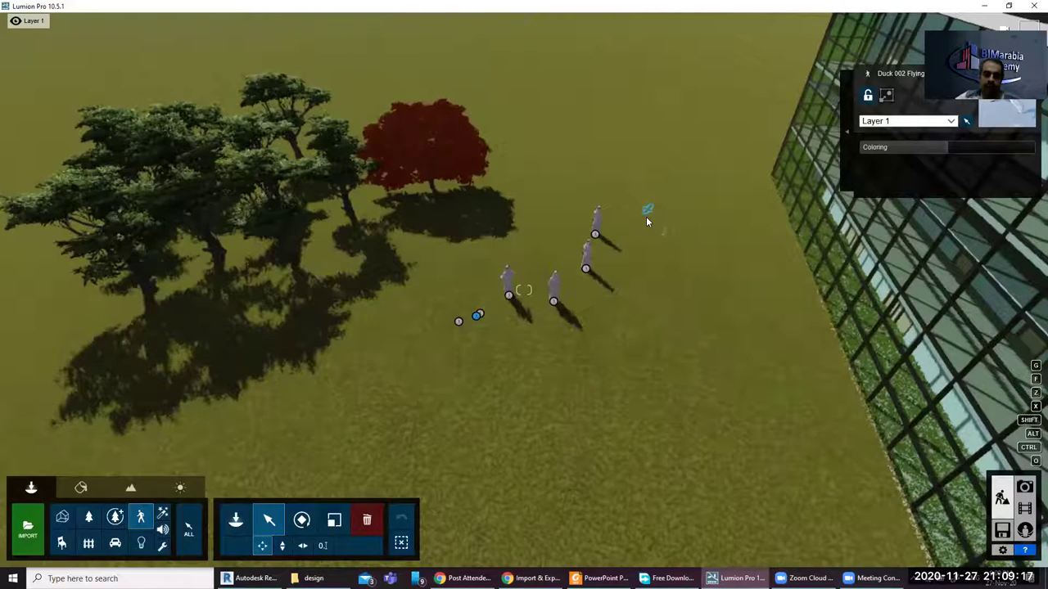
left_click(595, 236)
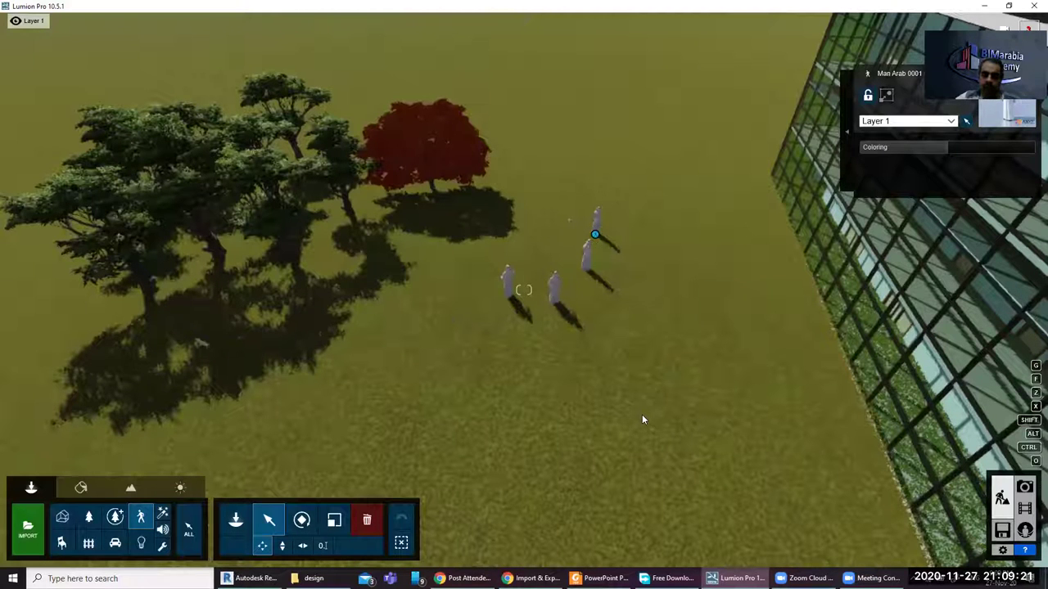
left_click(642, 416)
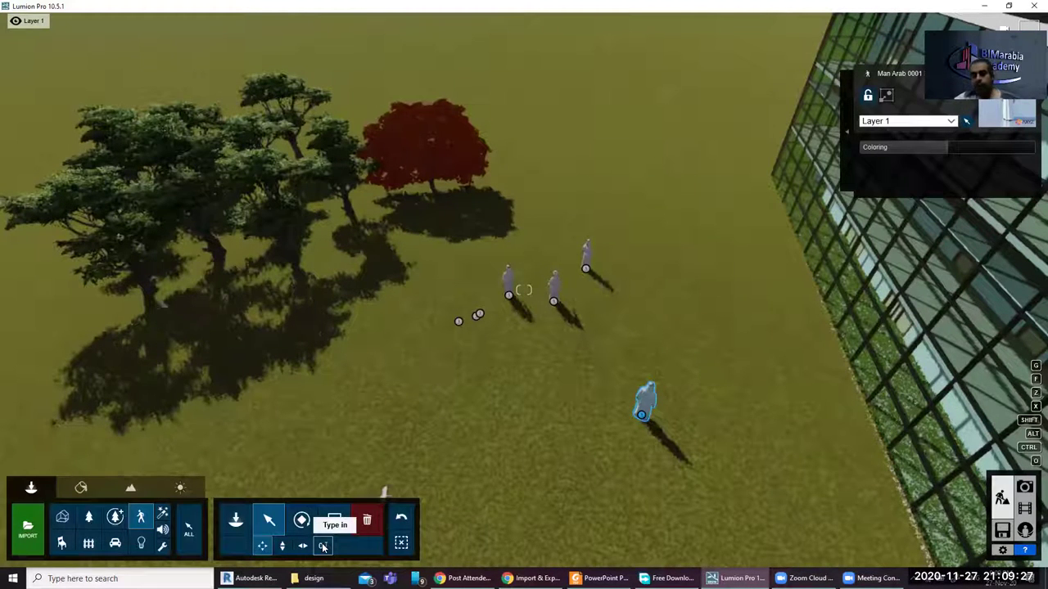
left_click(323, 547)
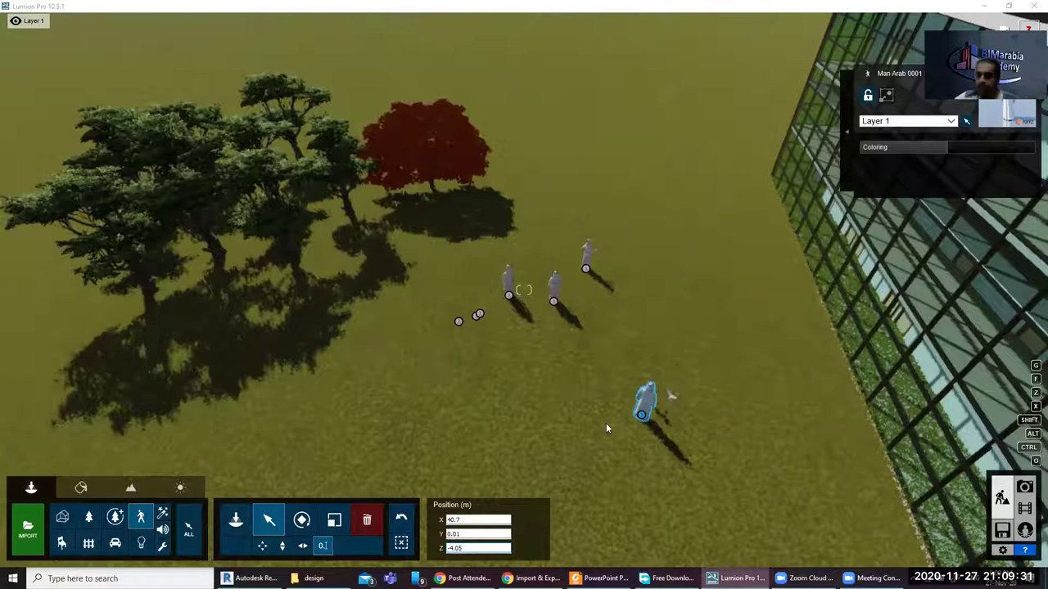
left_click(160, 514)
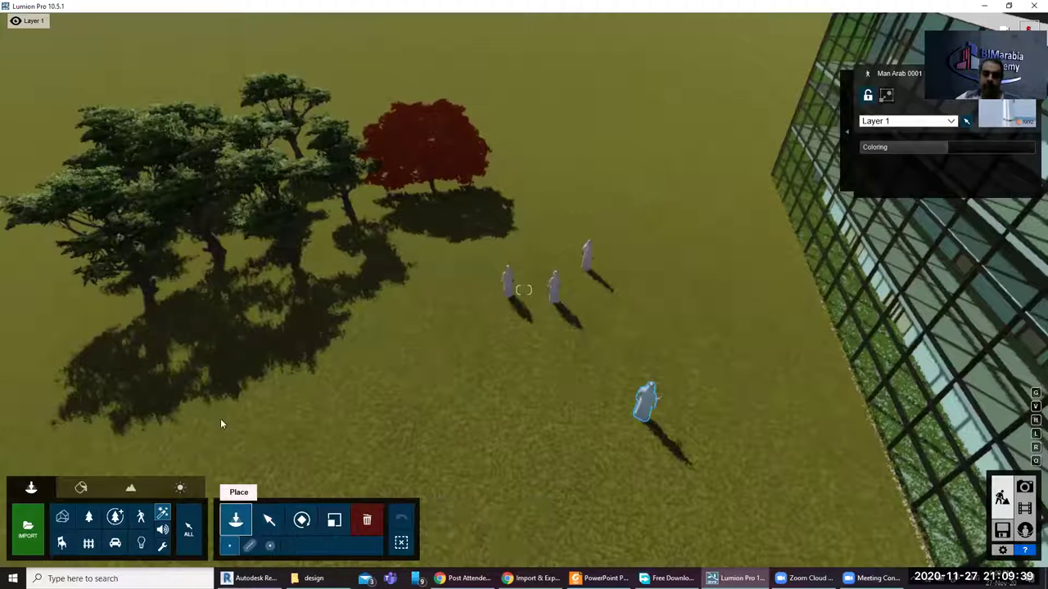
left_click(236, 519)
Place two Fountain002 fountains on the lawn beside the people
left_click(68, 153)
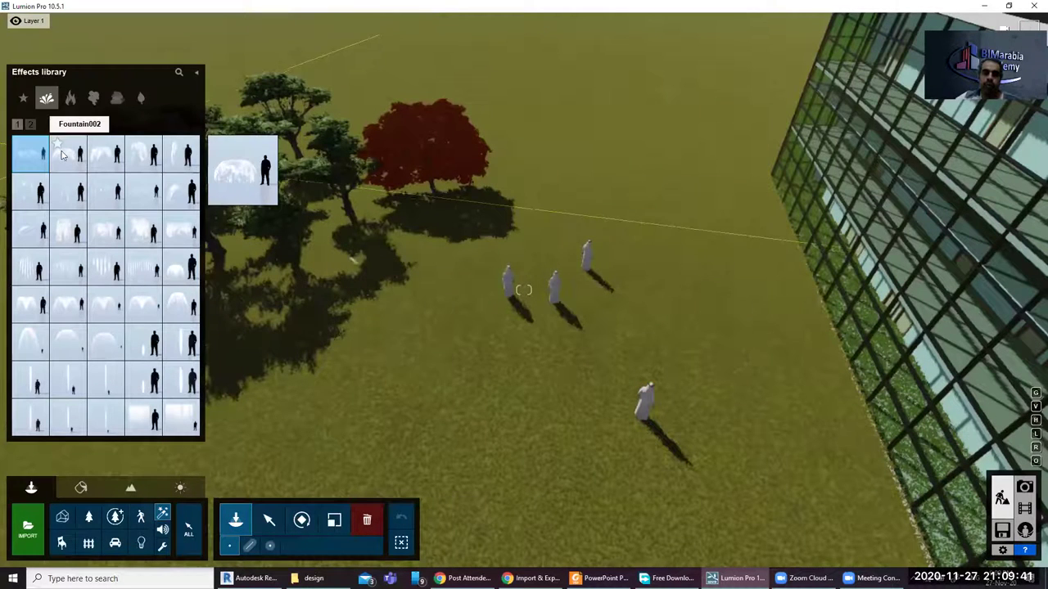
left_click(452, 383)
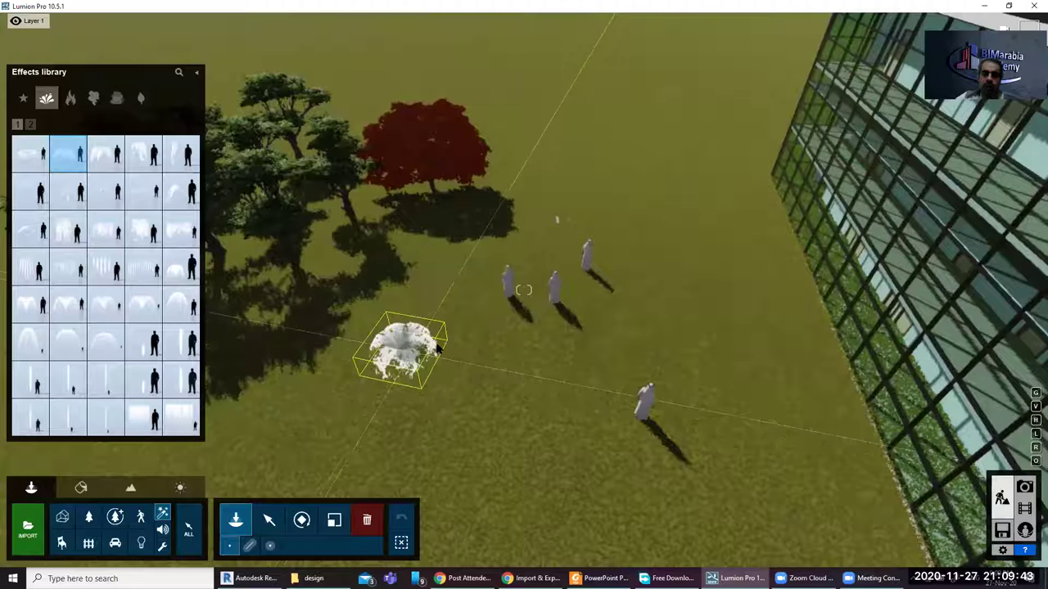
left_click(370, 361)
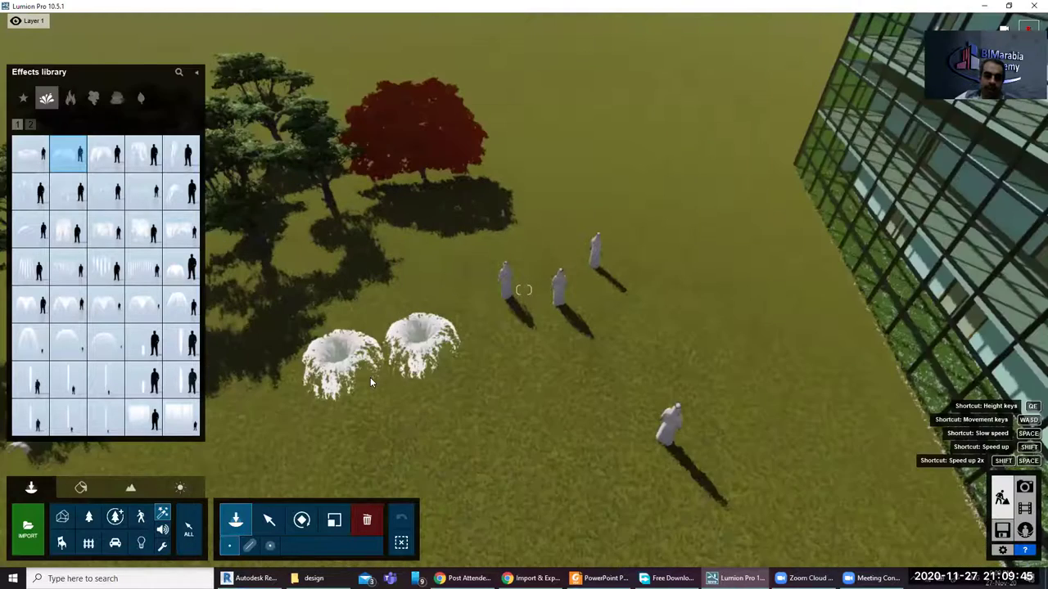
scroll(370, 377, "up", 3)
scroll(286, 388, "up", 2)
Shift the left fountain closer to the camera and pick the fountains water-curtain effect
right_click_drag(524, 290, 523, 289)
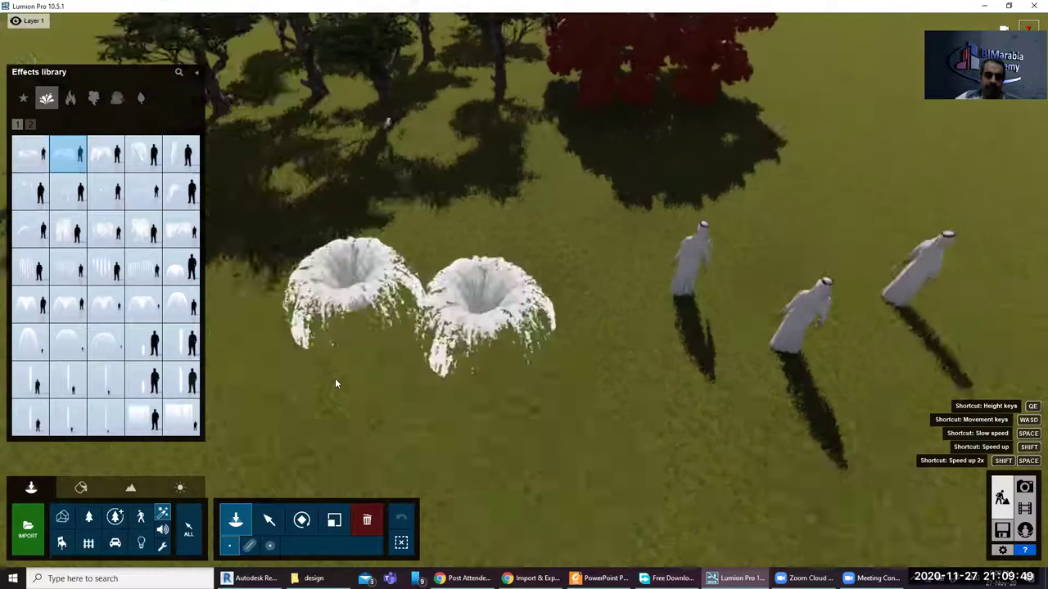
scroll(356, 370, "up", 2)
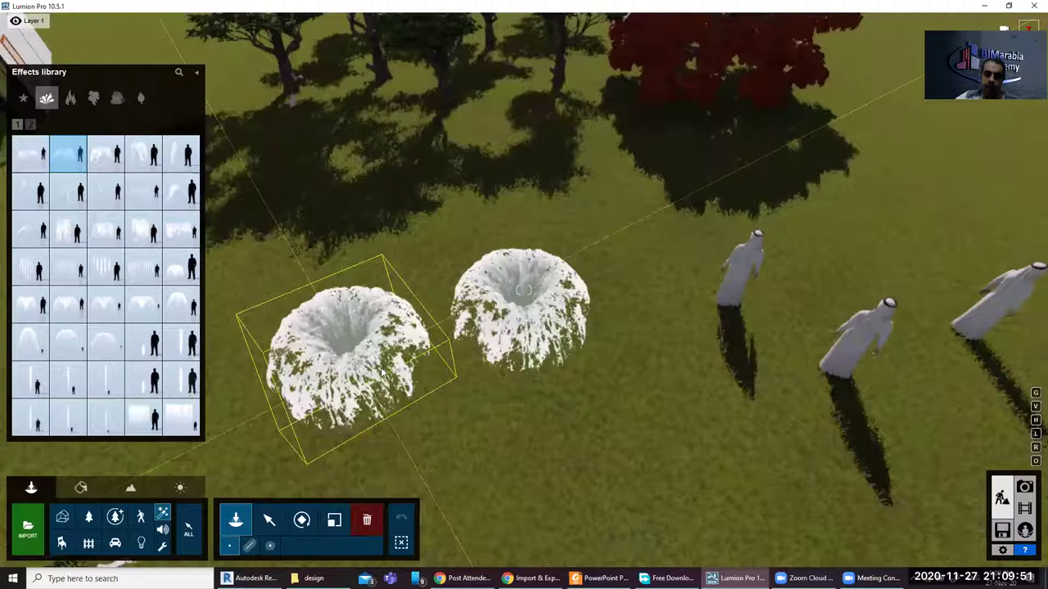
left_click_drag(366, 416, 393, 465)
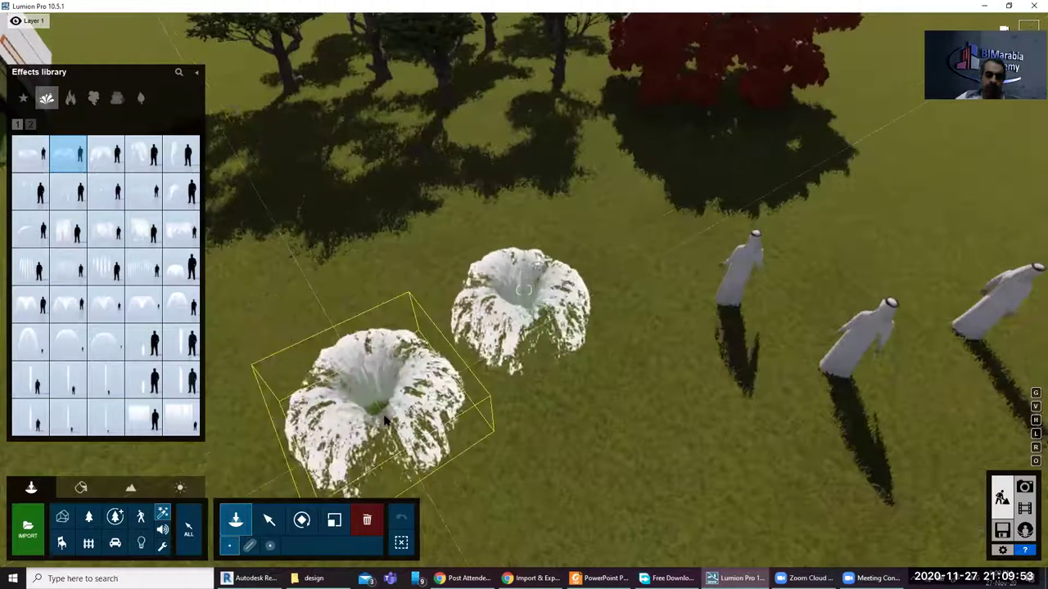
mouse_move(31, 153)
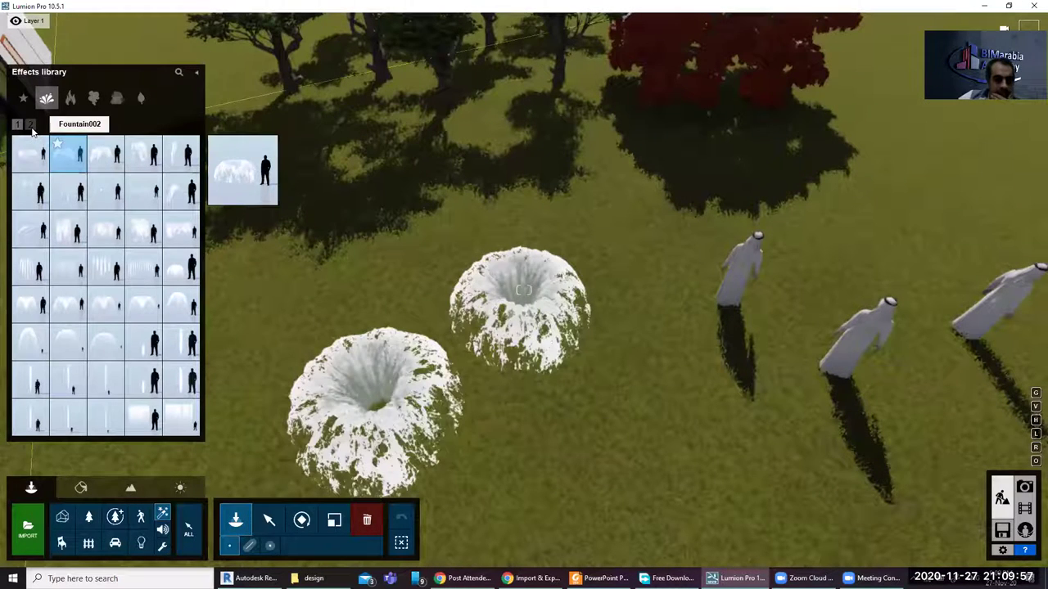
left_click(186, 423)
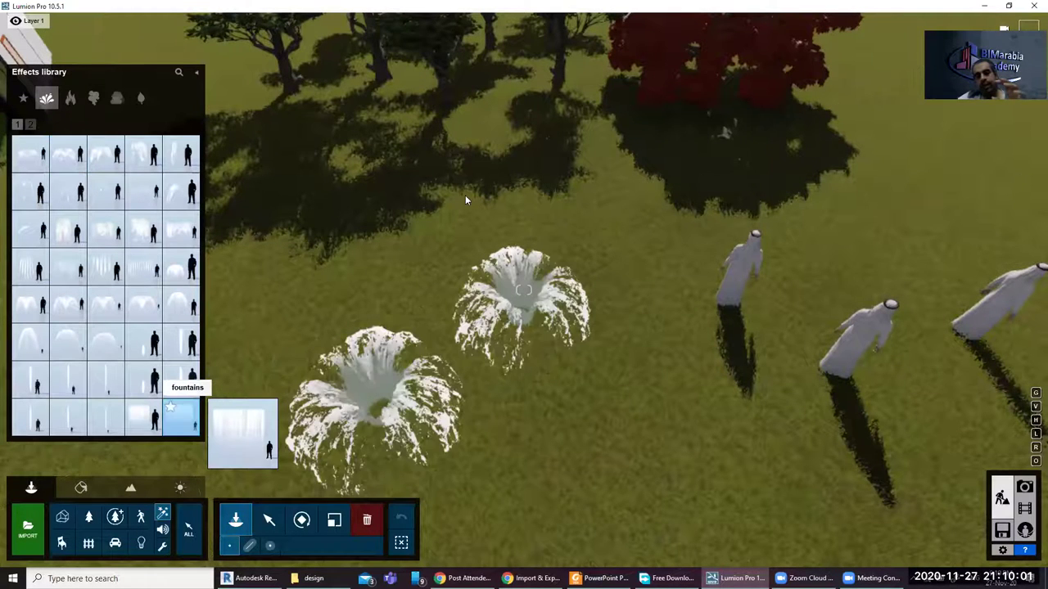
scroll(529, 256, "down", 3)
right_click_drag(512, 243, 423, 148)
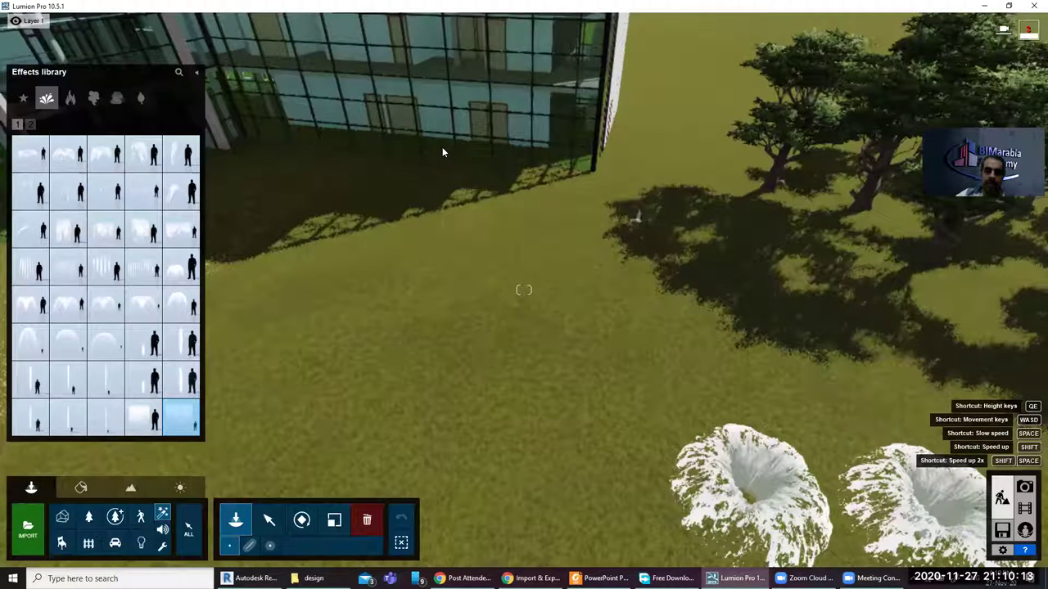
Place the water-curtain effect in front of the facade and select it
left_click(442, 152)
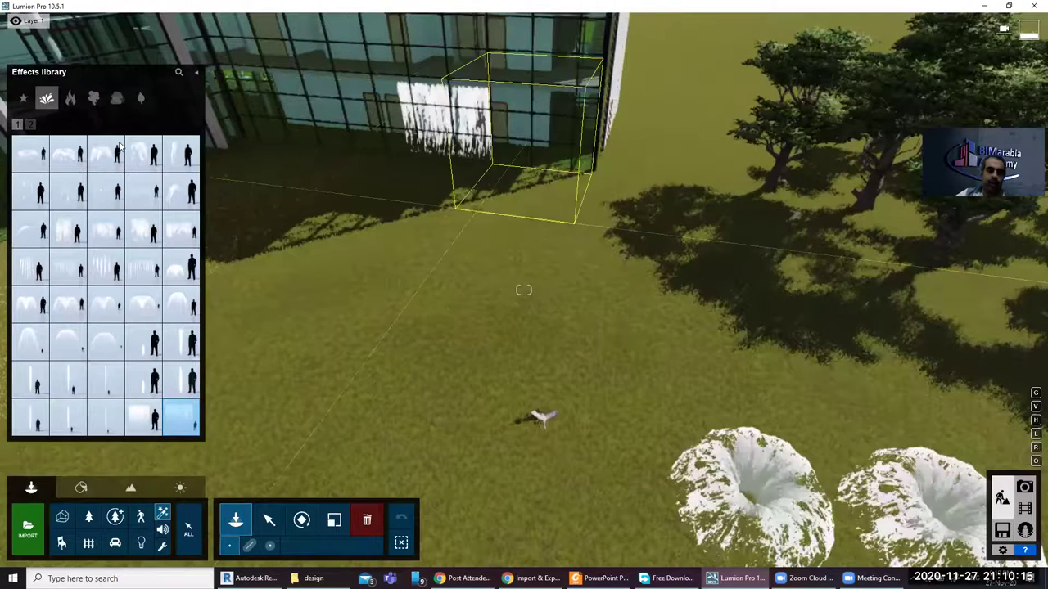
key("m")
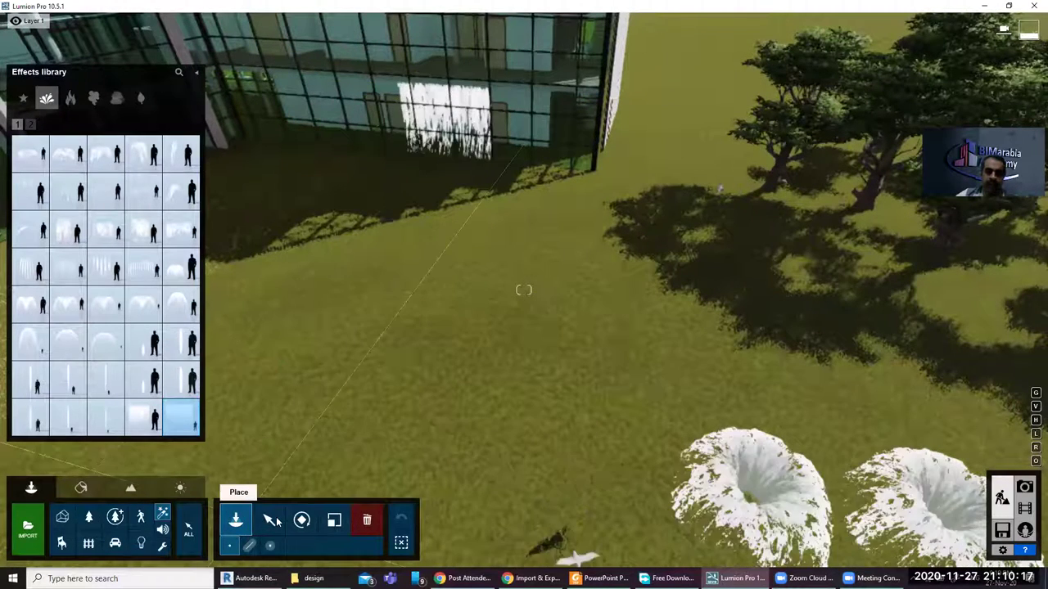
left_click(465, 145)
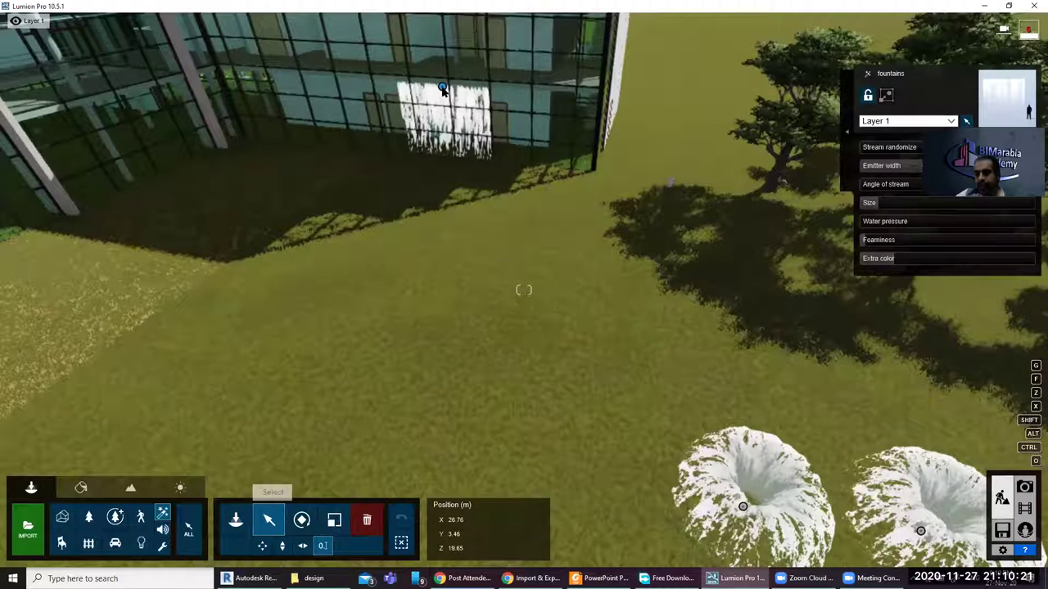
Adjust the curtain's size, with water pressure 0.2, foaminess 0.5 and extra colour 18.8
left_click(915, 203)
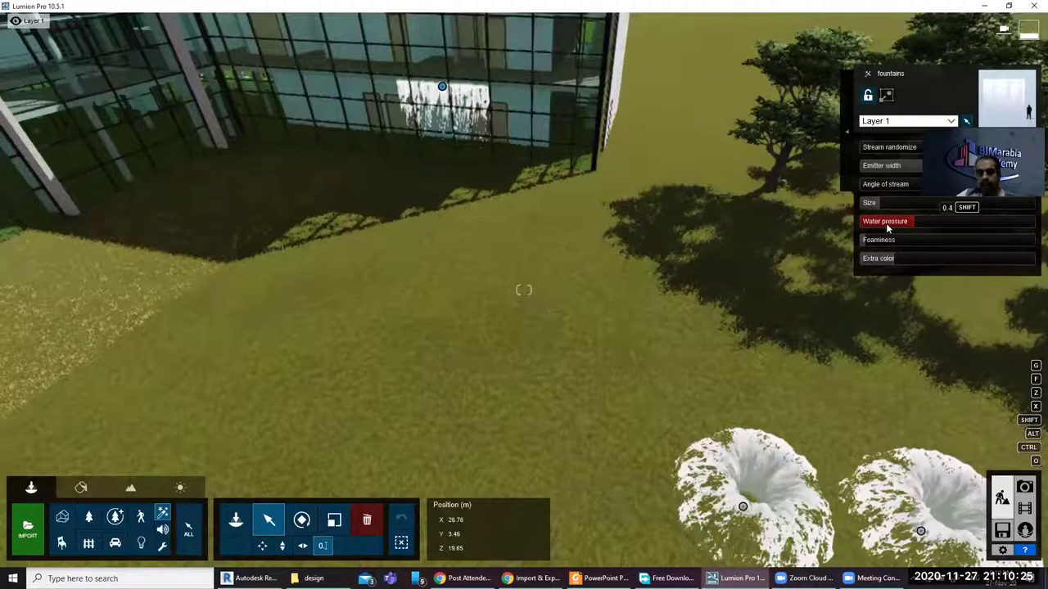
left_click_drag(885, 222, 871, 222)
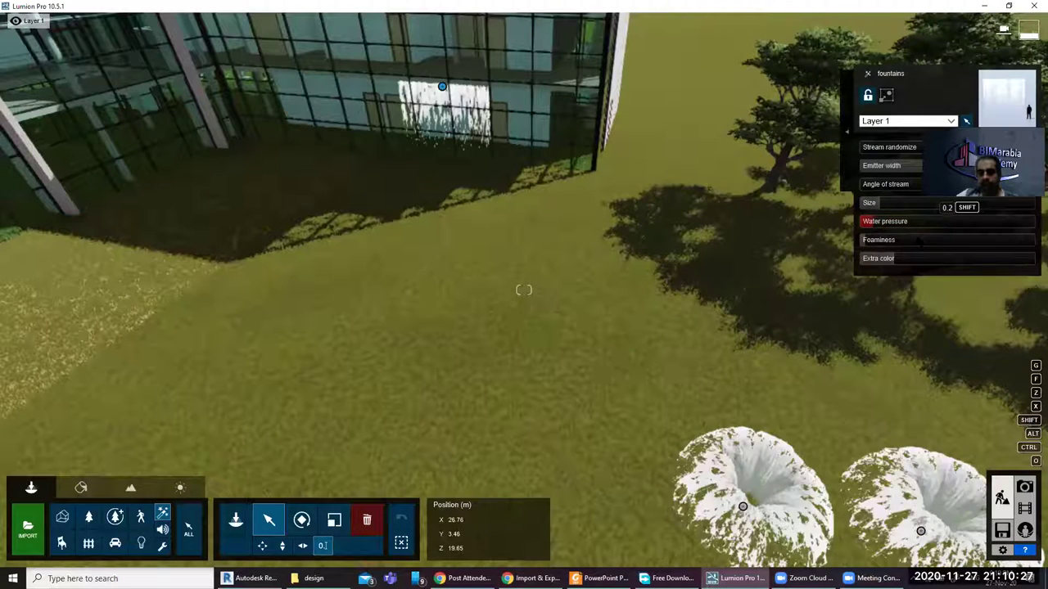
left_click(939, 259)
left_click(986, 260)
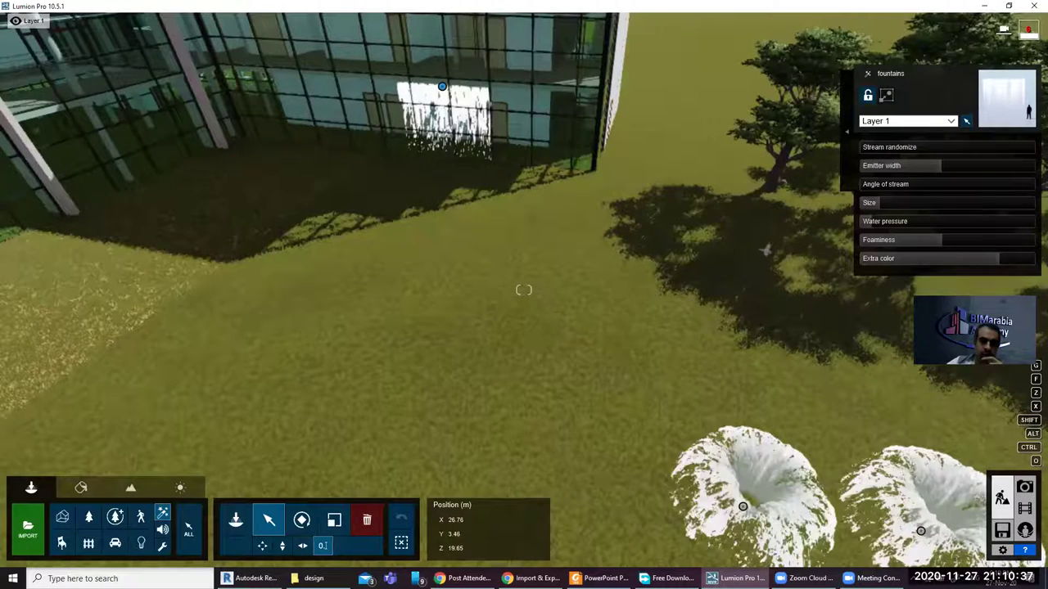
mouse_move(560, 334)
right_mouse_down()
mouse_move(560, 311)
mouse_move(565, 352)
right_mouse_up()
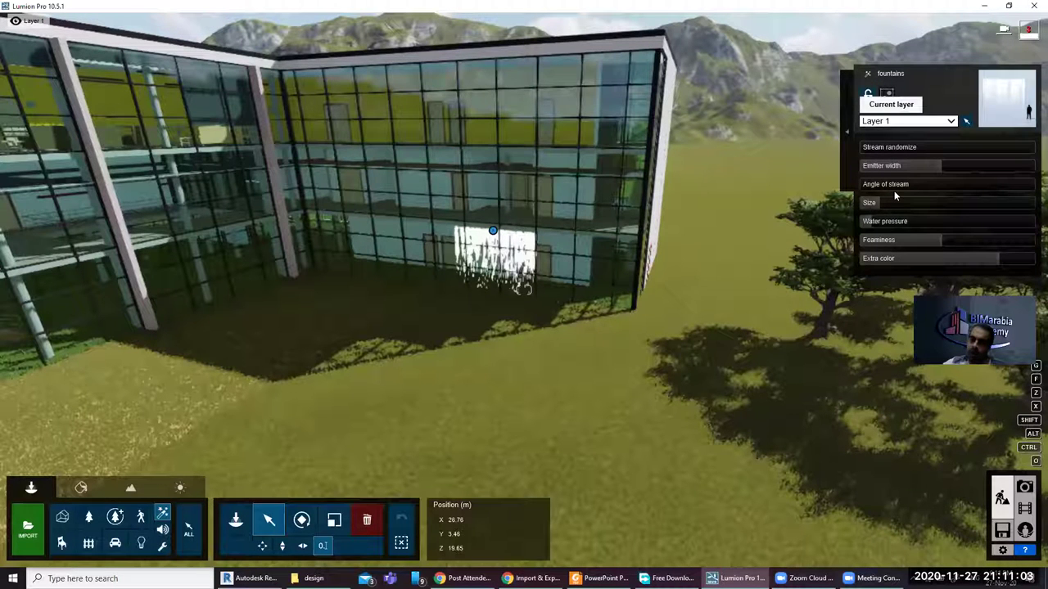
Assign the water-curtain fountain to Layer 4 and toggle that layer off and back on
left_click(905, 120)
left_click(892, 164)
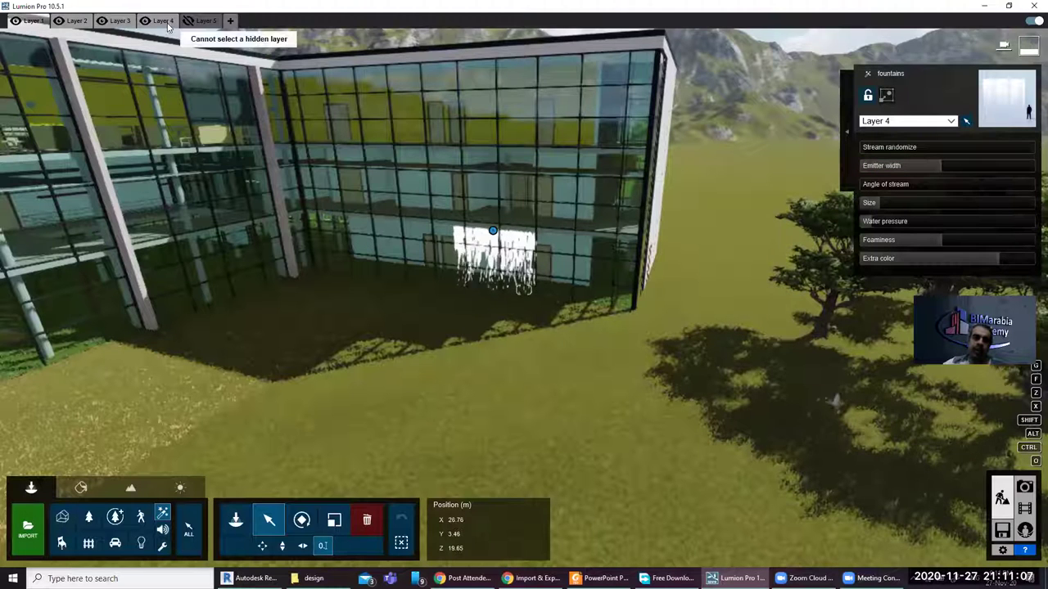
left_click(144, 21)
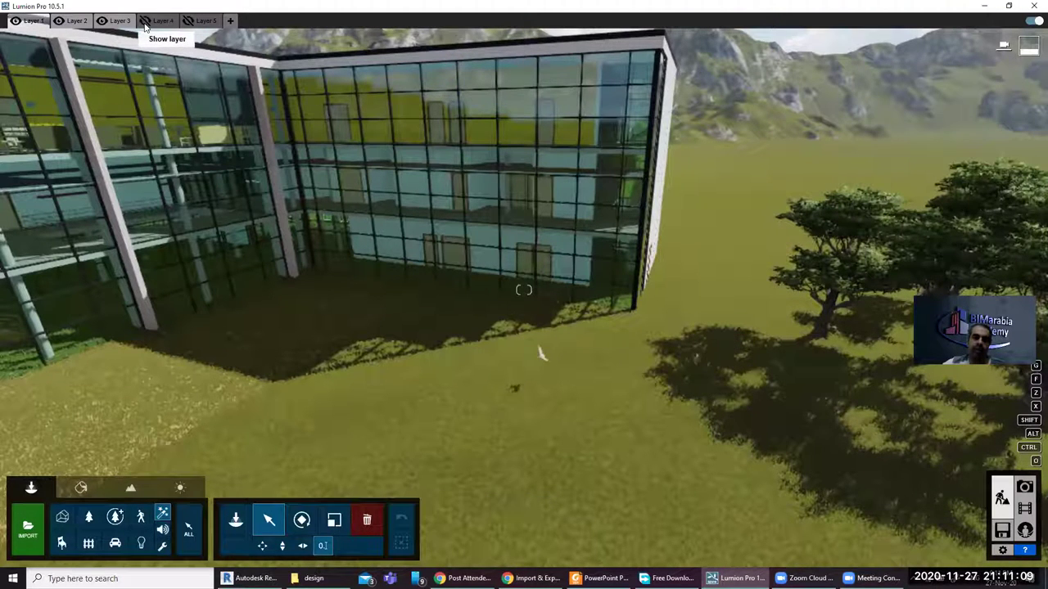
left_click(146, 22)
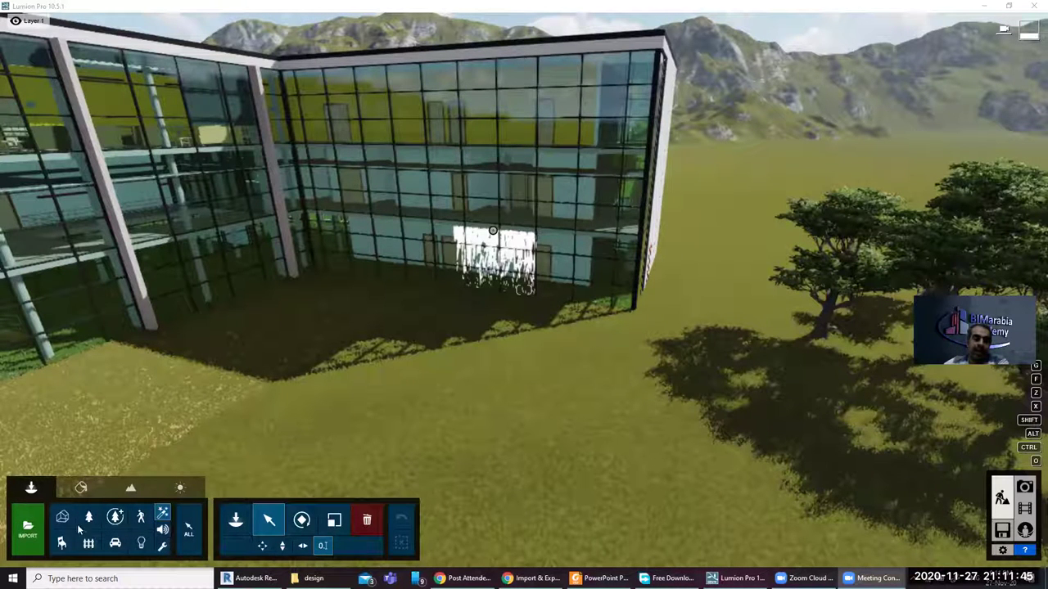
left_click(64, 546)
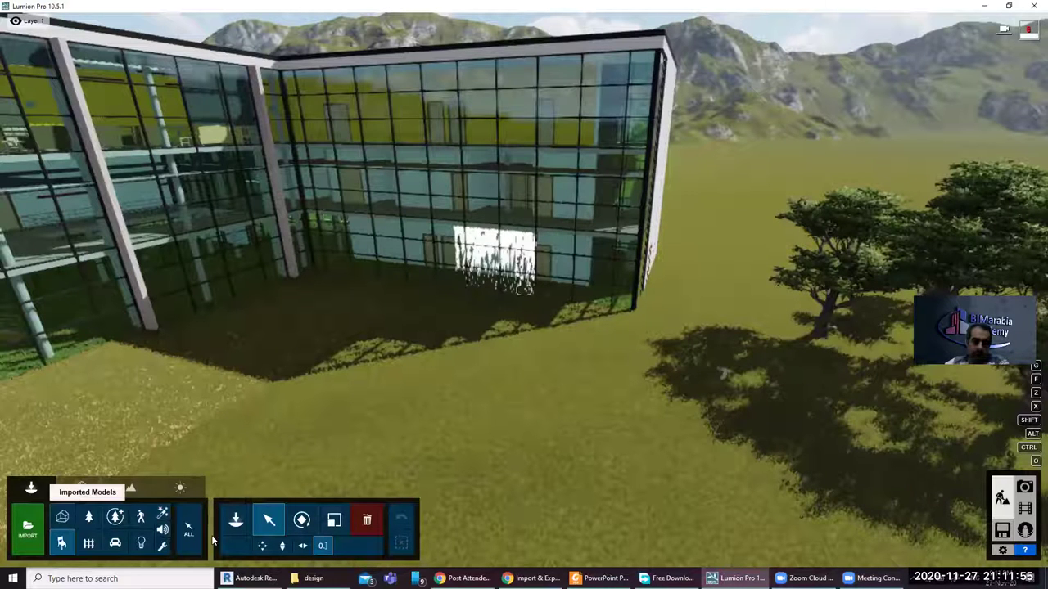
Browse the indoor library's assorted and utilities items, picking Bed 007
left_click(235, 524)
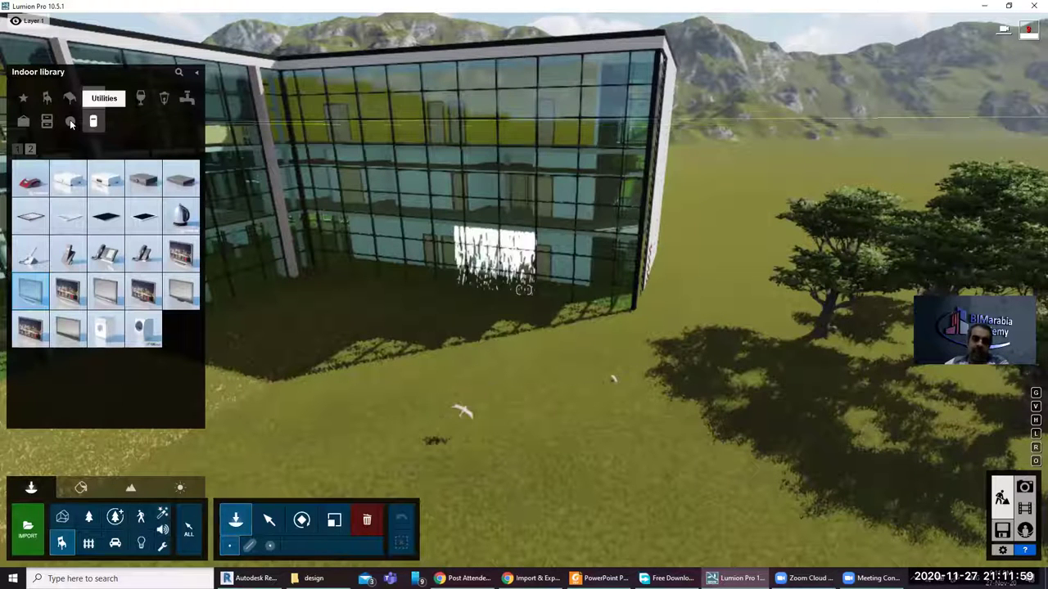
left_click(70, 123)
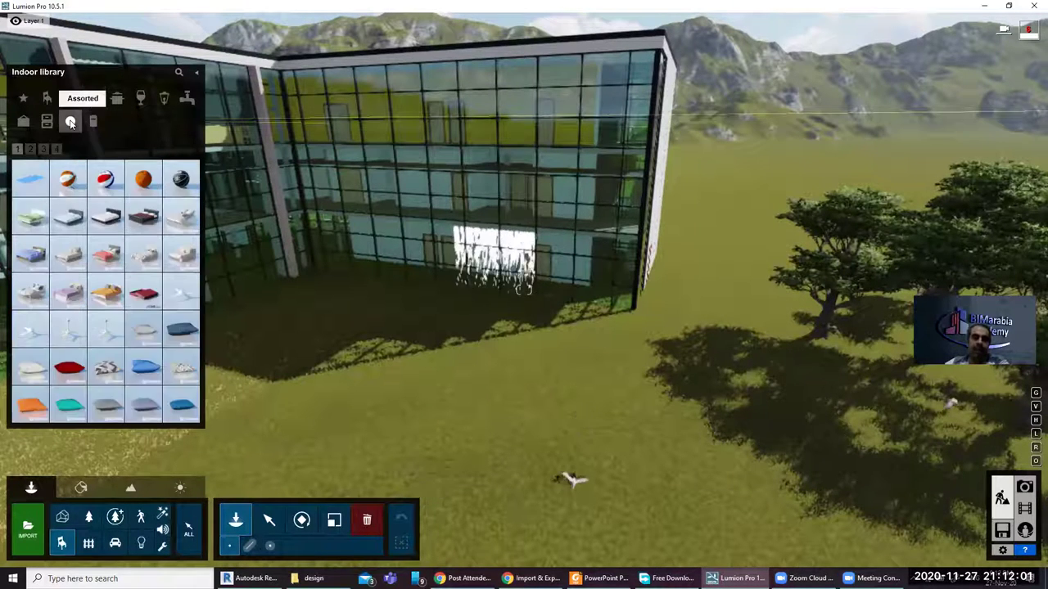
mouse_move(69, 330)
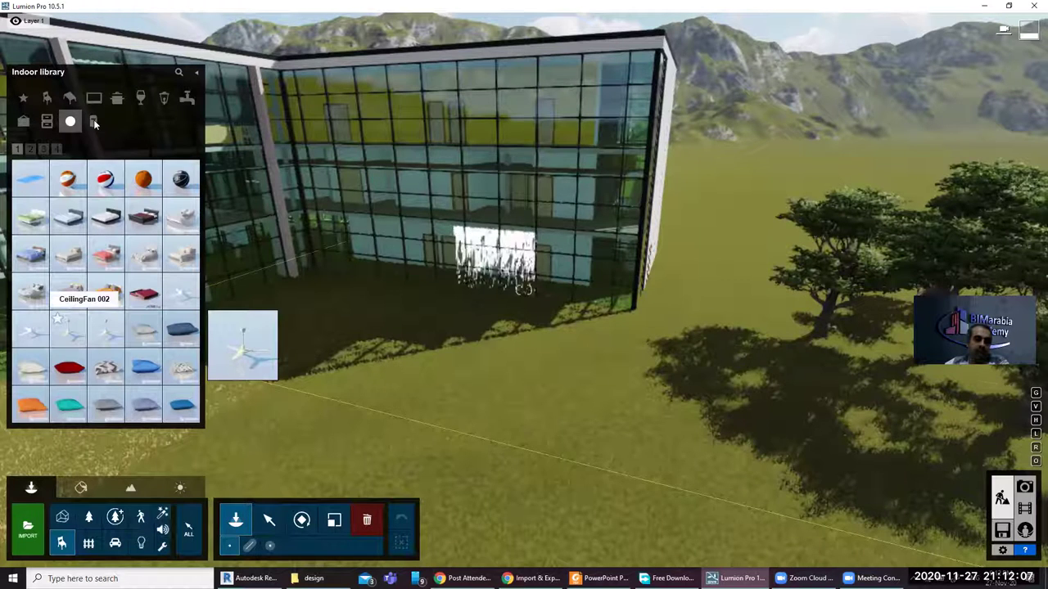
left_click(79, 250)
left_click(116, 97)
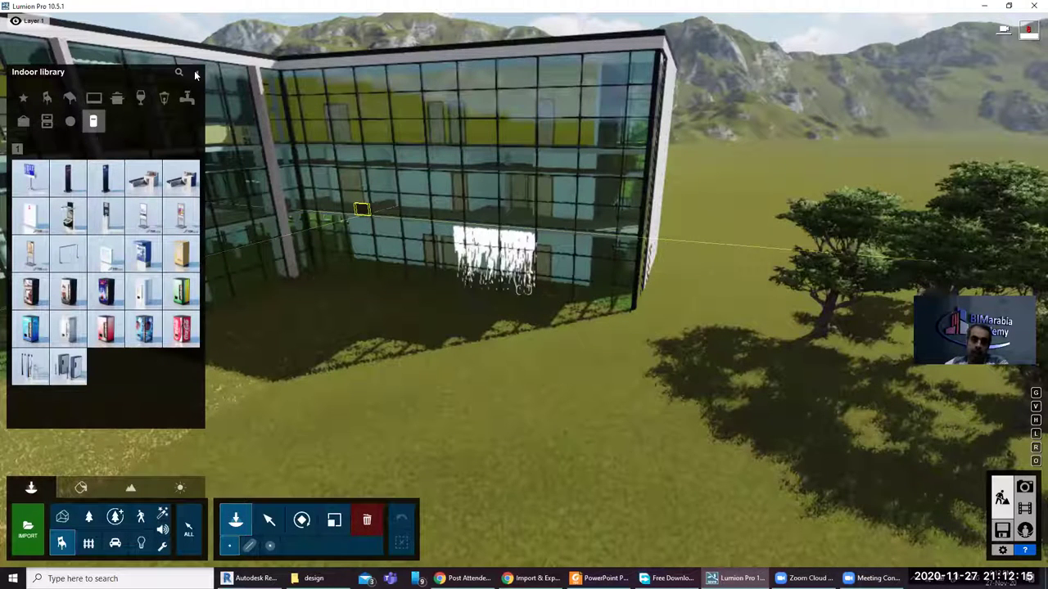
Place two garden lamps from the outdoor Lighting category on the lawn
left_click(88, 545)
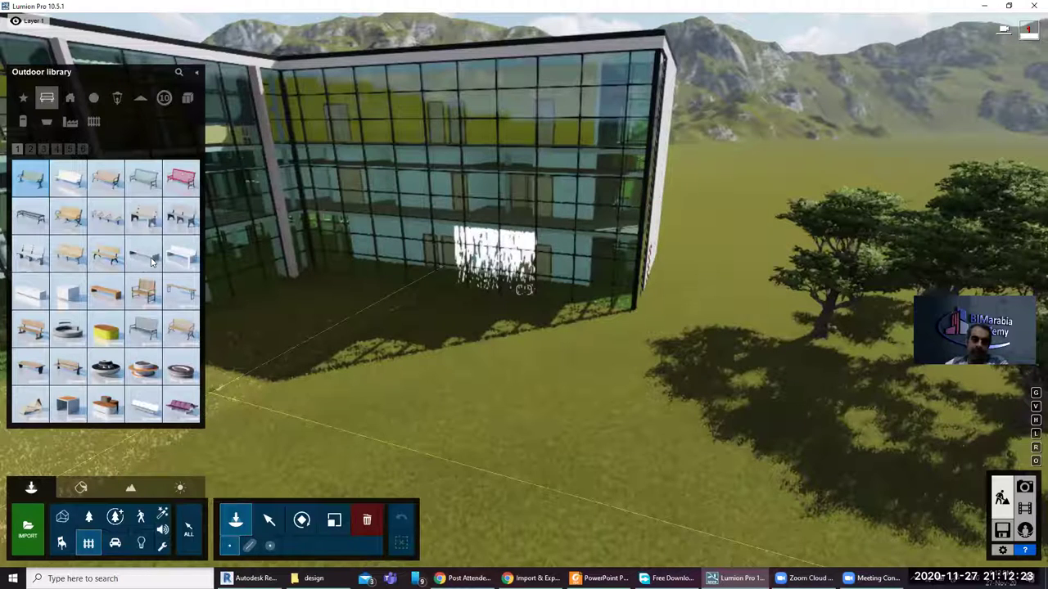
left_click(117, 97)
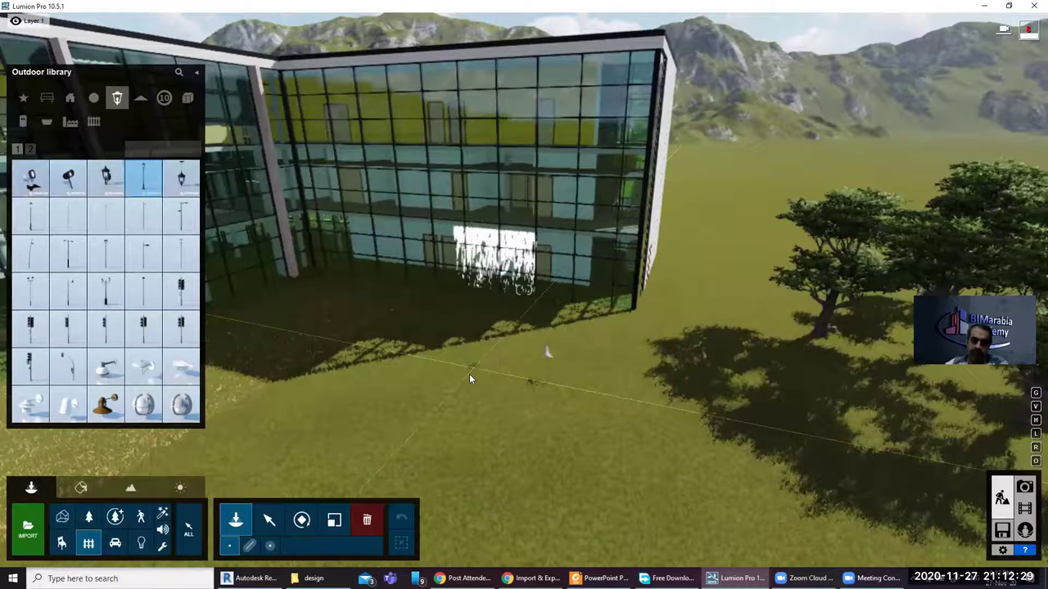
left_click(523, 400)
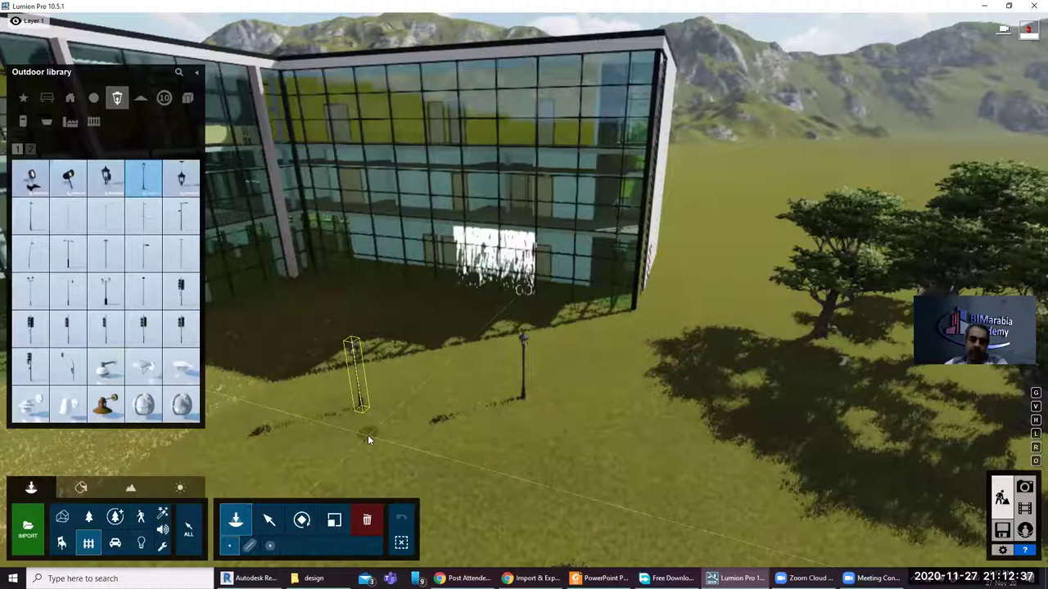
left_click(368, 437)
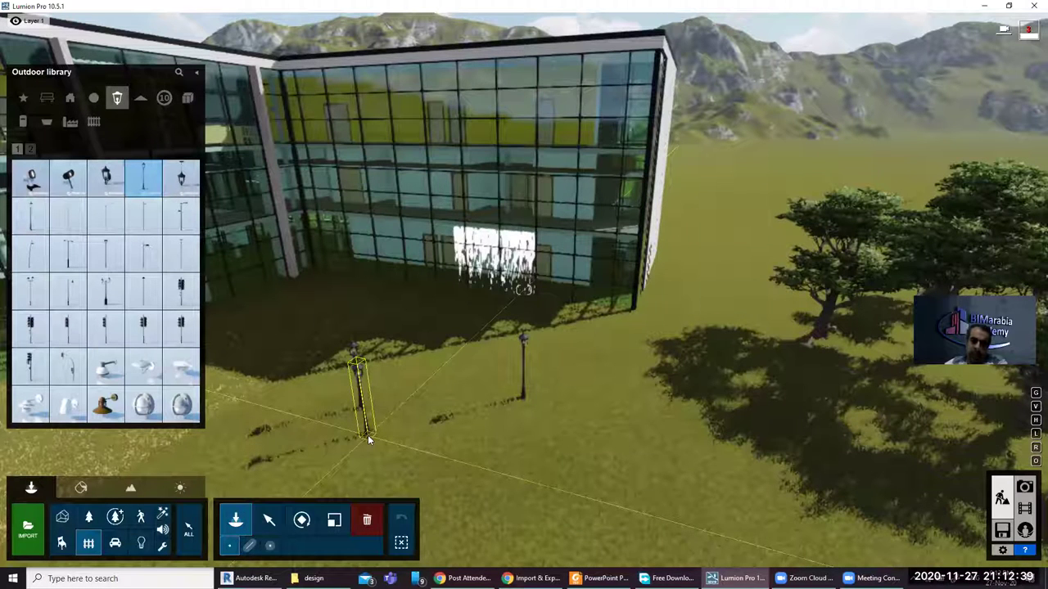
Lower the sun toward dusk and swing its direction round to the west
left_click(179, 490)
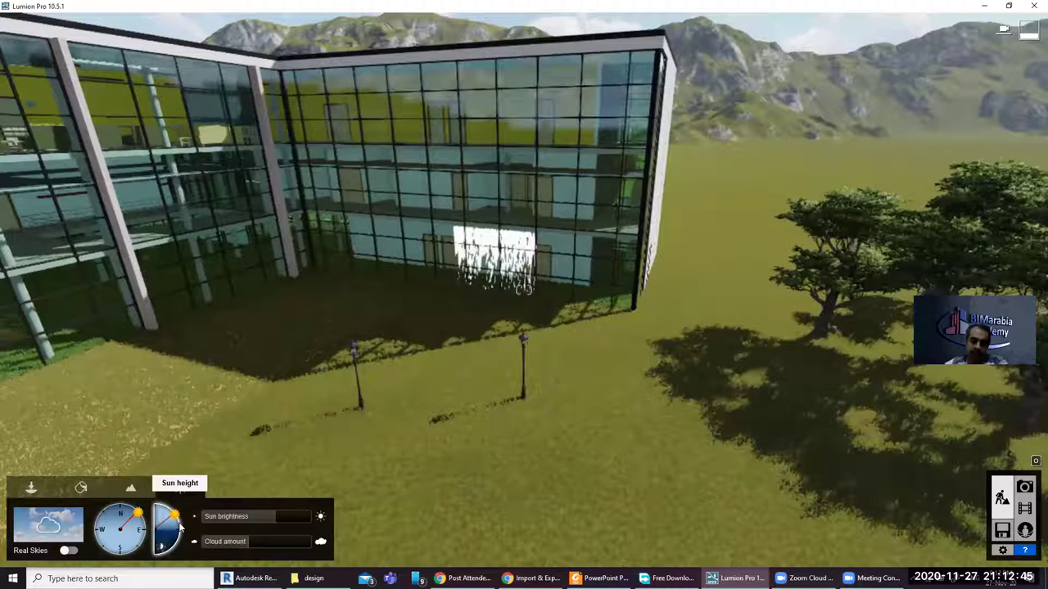
left_click(179, 537)
left_click_drag(179, 536, 171, 546)
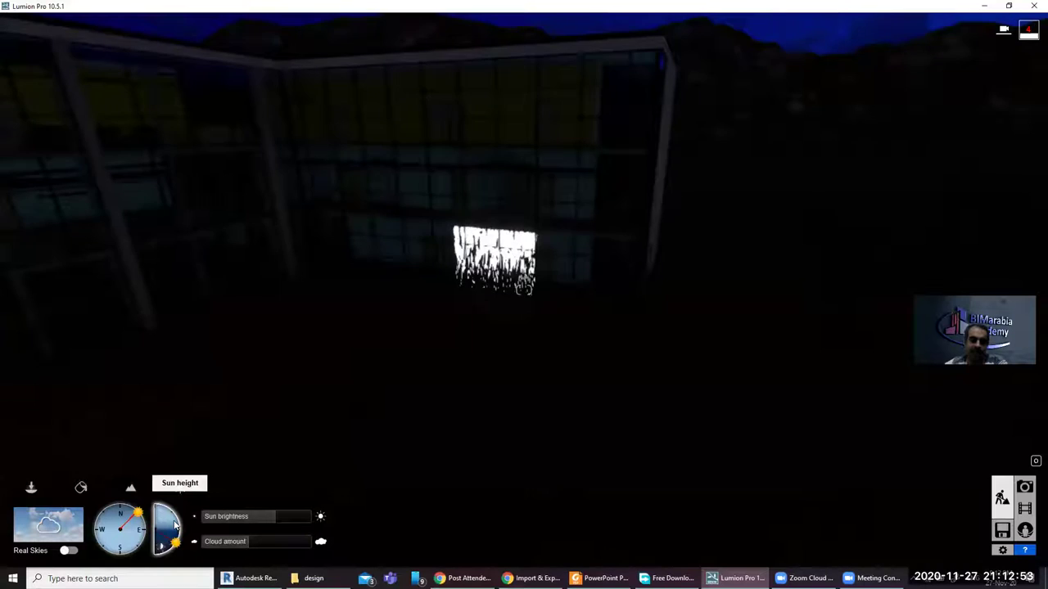
left_click_drag(180, 524, 176, 521)
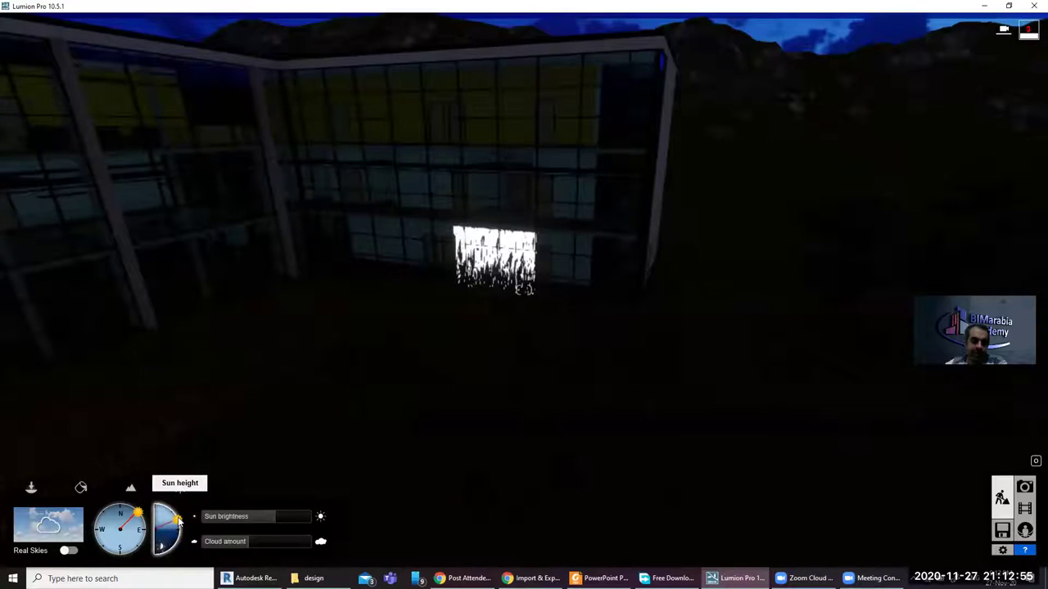
mouse_move(138, 518)
left_mouse_down()
mouse_move(120, 527)
mouse_move(132, 511)
left_mouse_up()
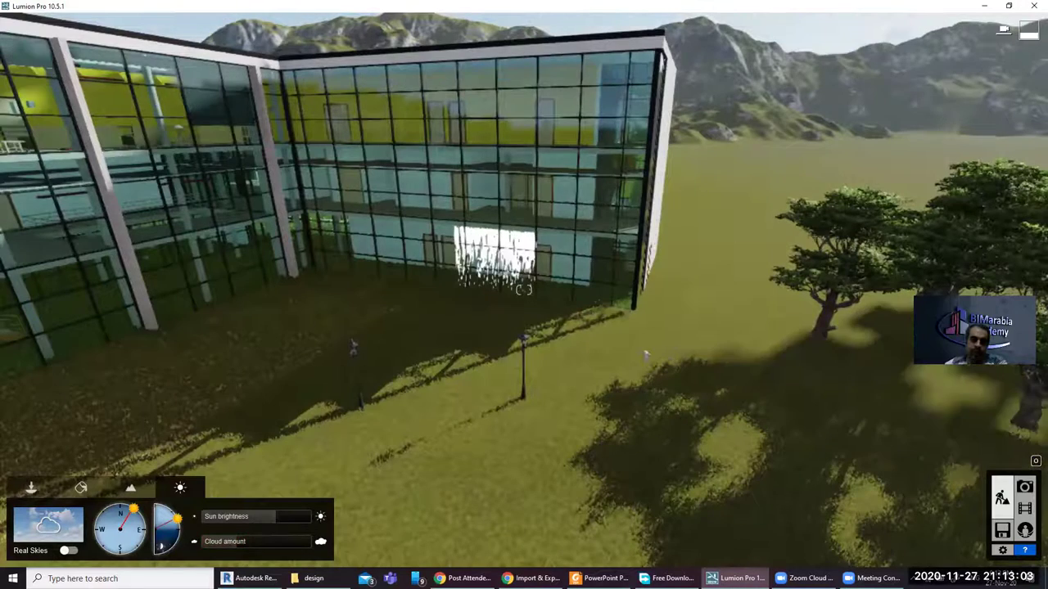
right_click_drag(646, 354, 243, 525)
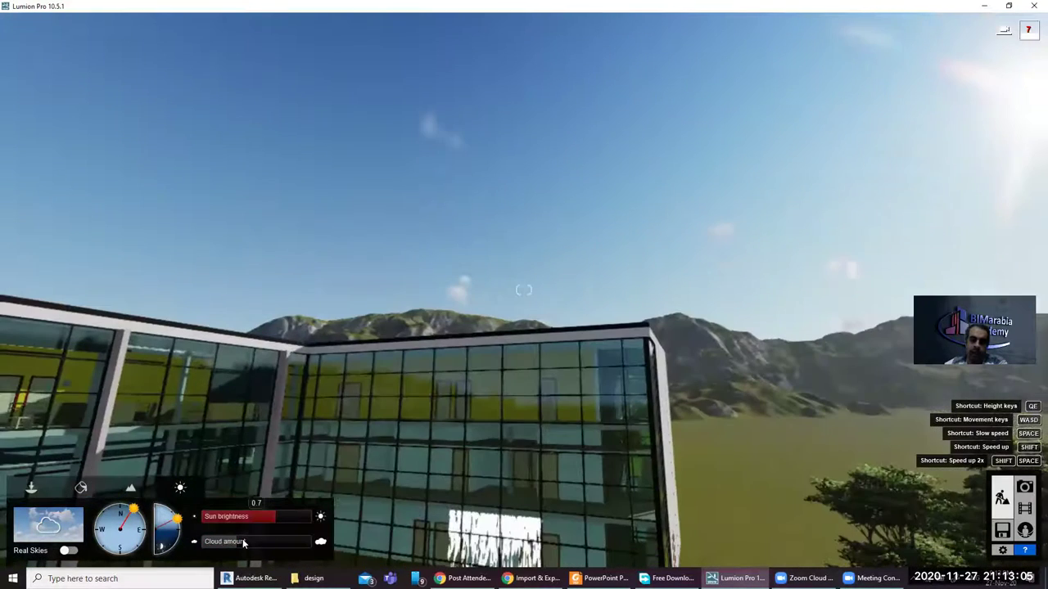
Clear the clouds for a blue sky and dim the sun brightness to 0.3
left_click_drag(272, 542, 282, 541)
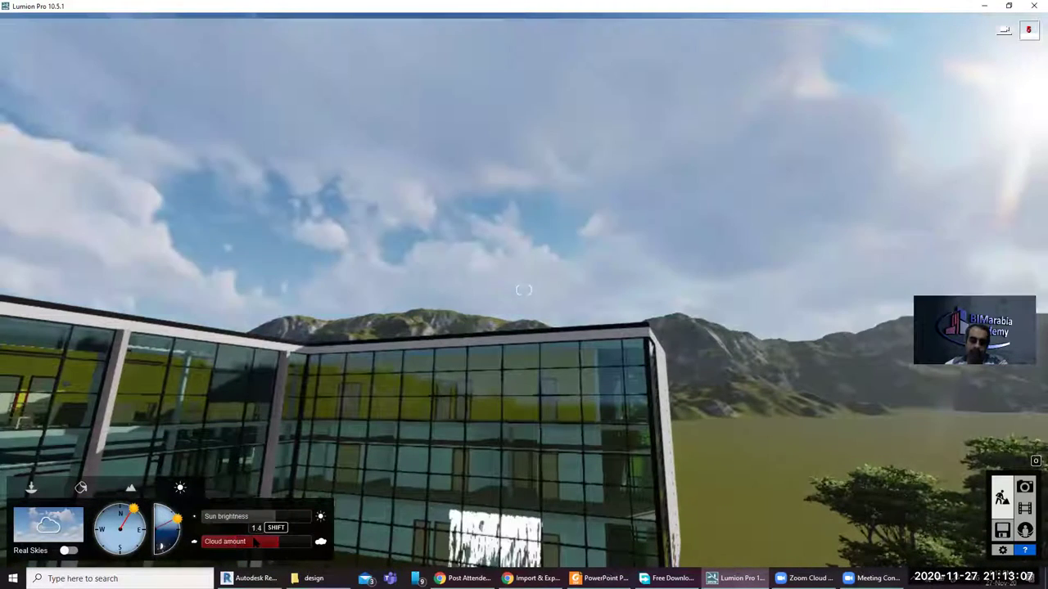
left_click(227, 544)
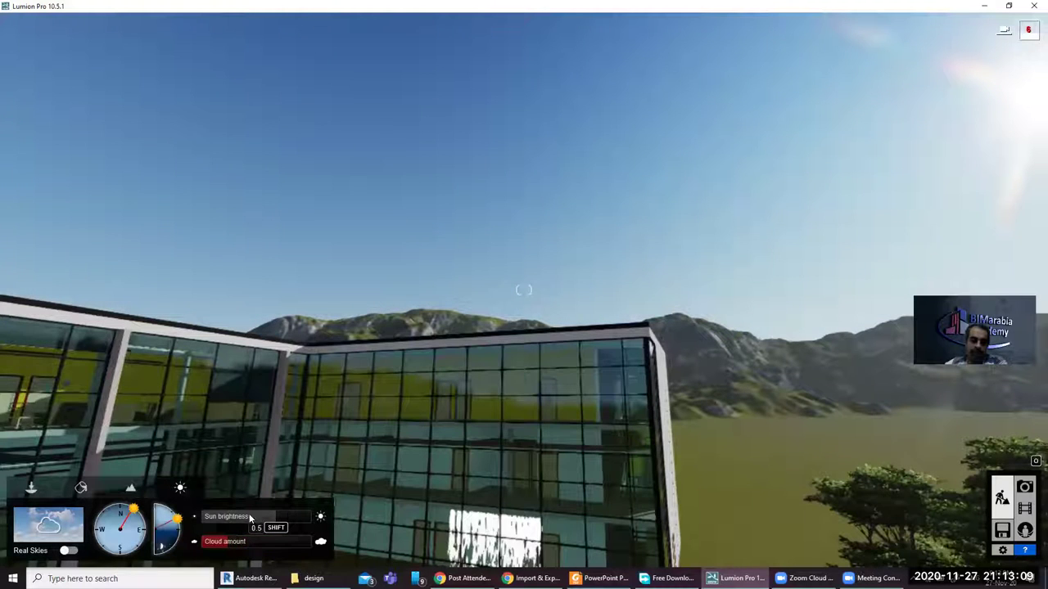
mouse_move(251, 518)
left_mouse_down()
mouse_move(293, 518)
mouse_move(234, 514)
left_mouse_up()
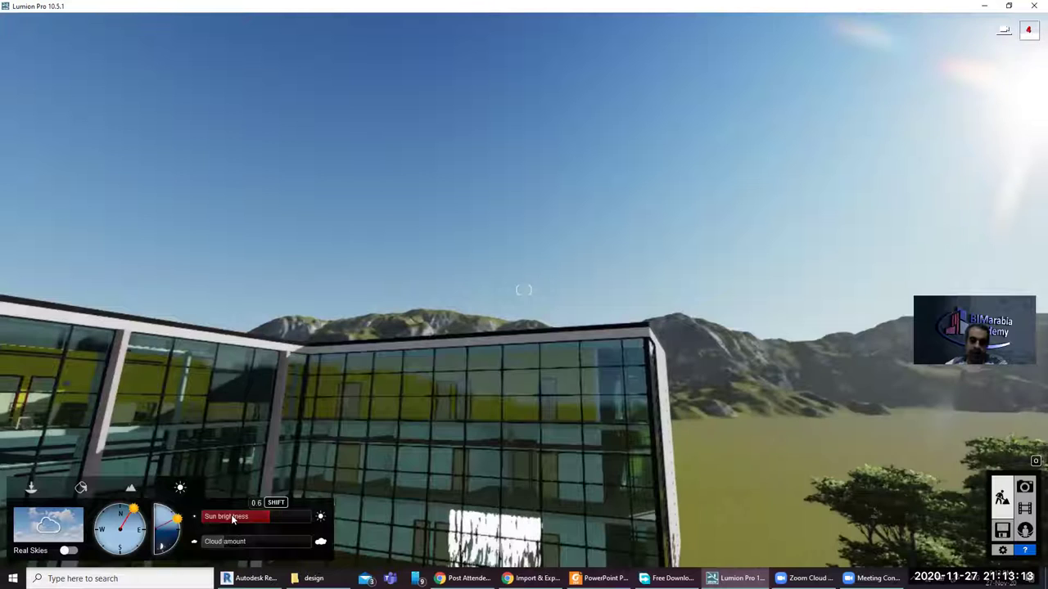
left_click(232, 517)
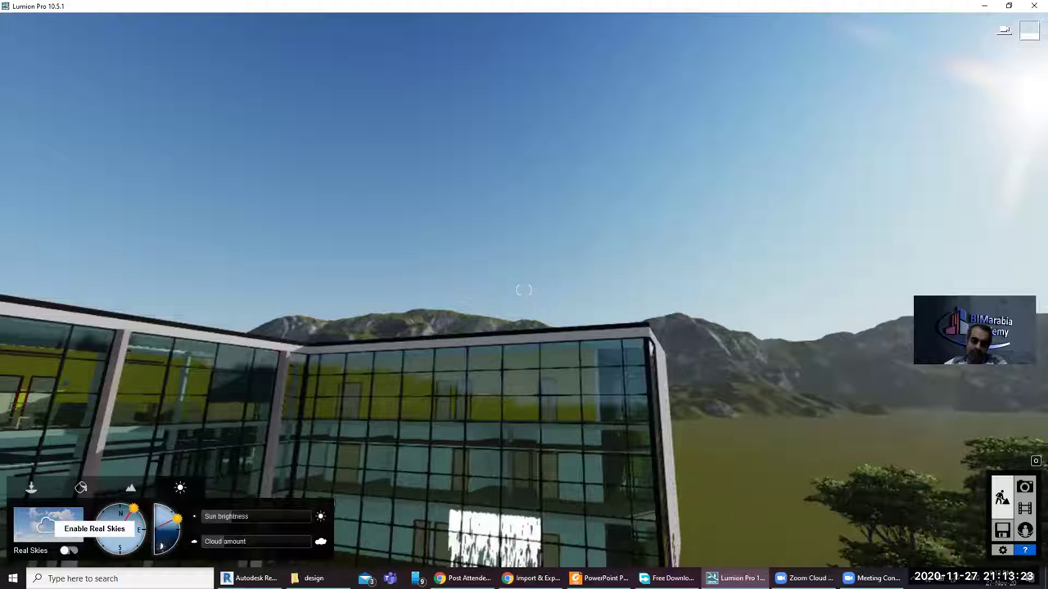
Turn on Real Skies and try a cloudy, a morning and an evening sky
left_click(65, 550)
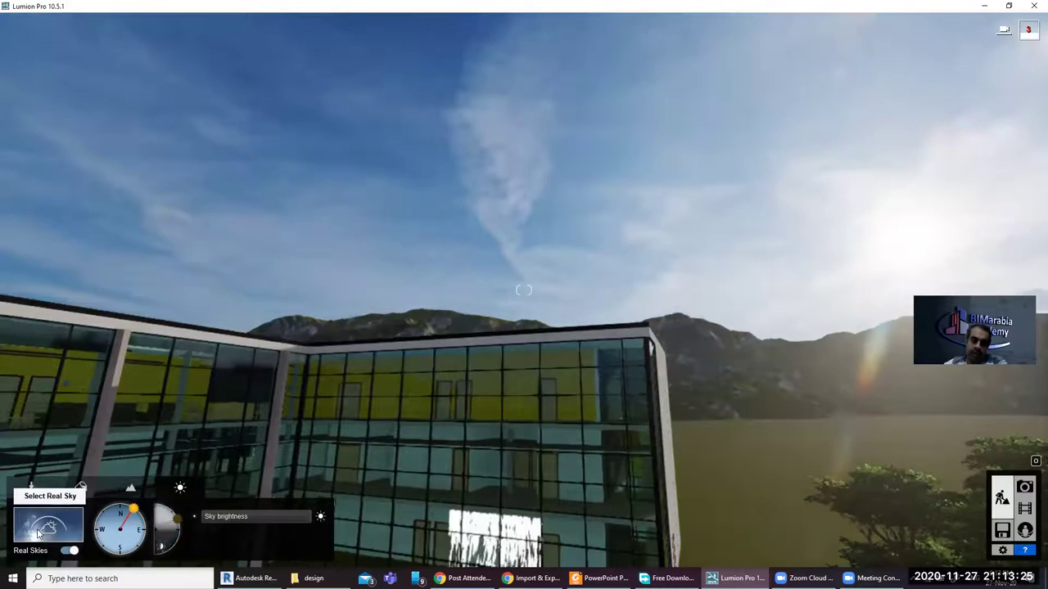
left_click(43, 532)
left_click(525, 185)
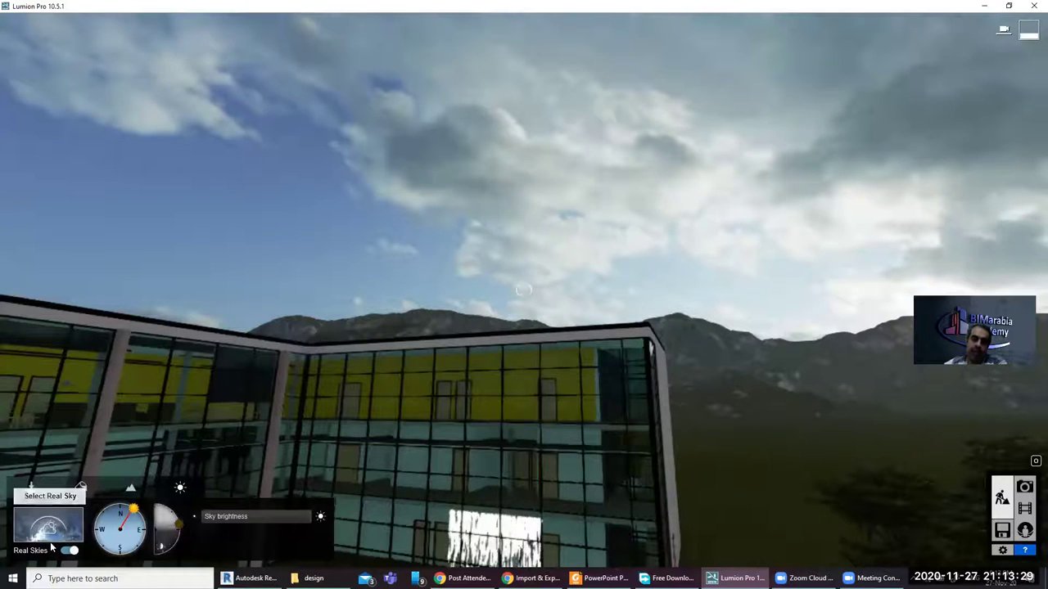
left_click(47, 524)
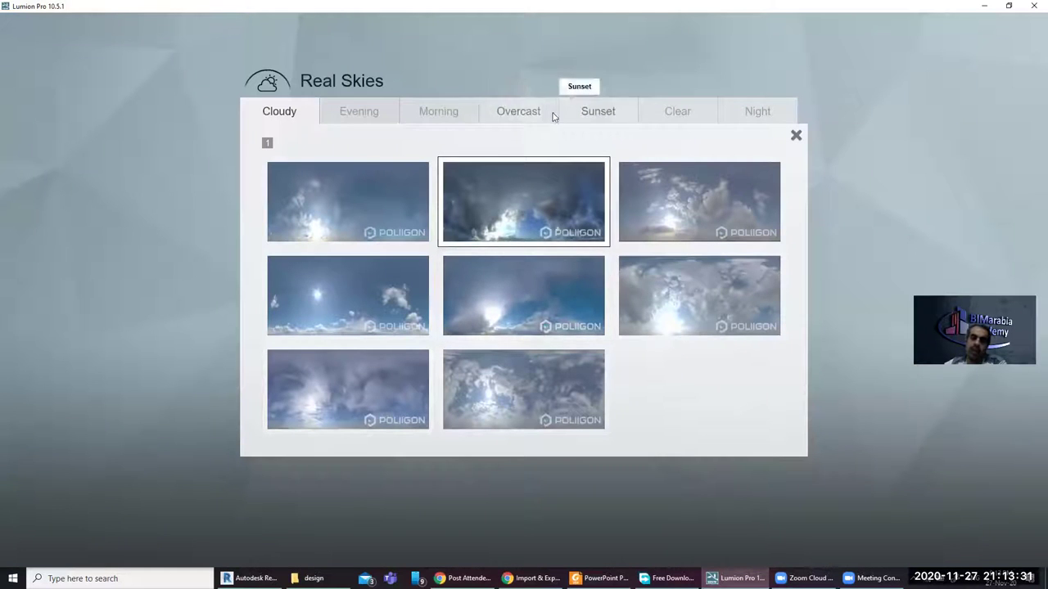
left_click(433, 116)
left_click(515, 213)
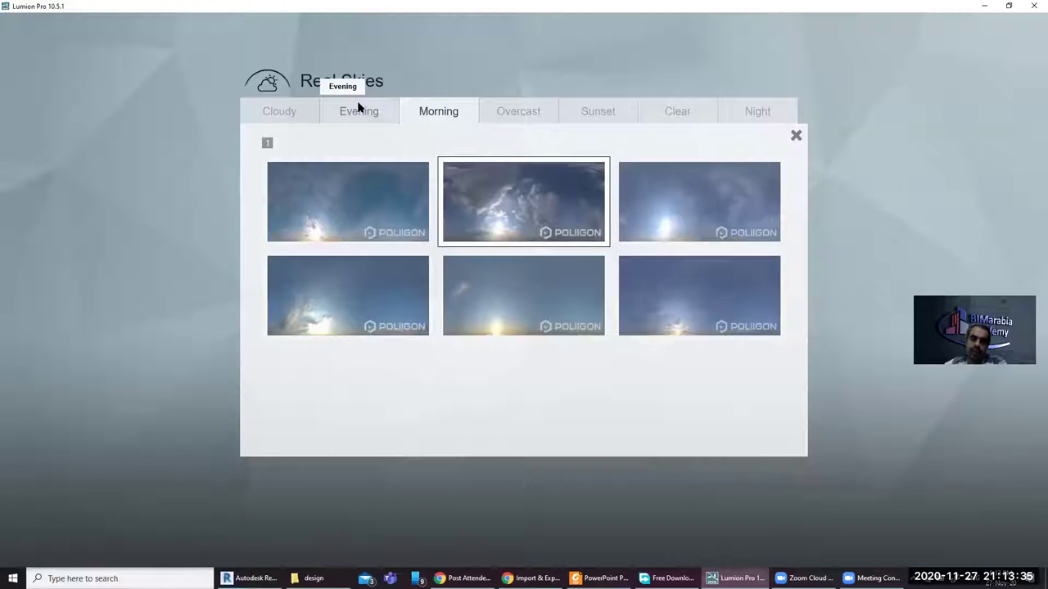
left_click(358, 111)
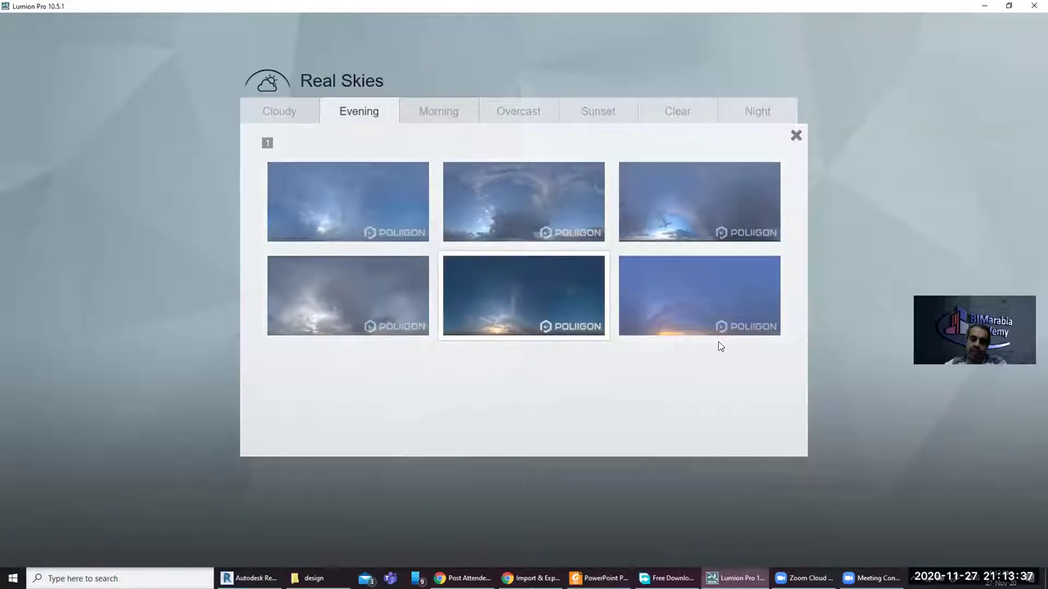
left_click(719, 345)
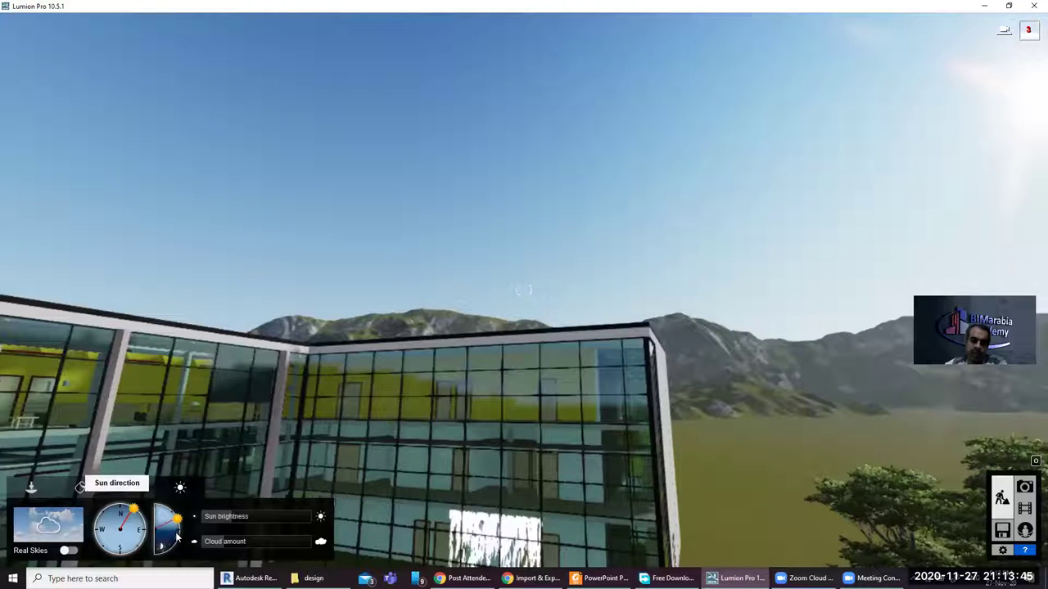
Drop the sun to night to preview the building, then raise it to bright daylight
left_click_drag(177, 536, 175, 543)
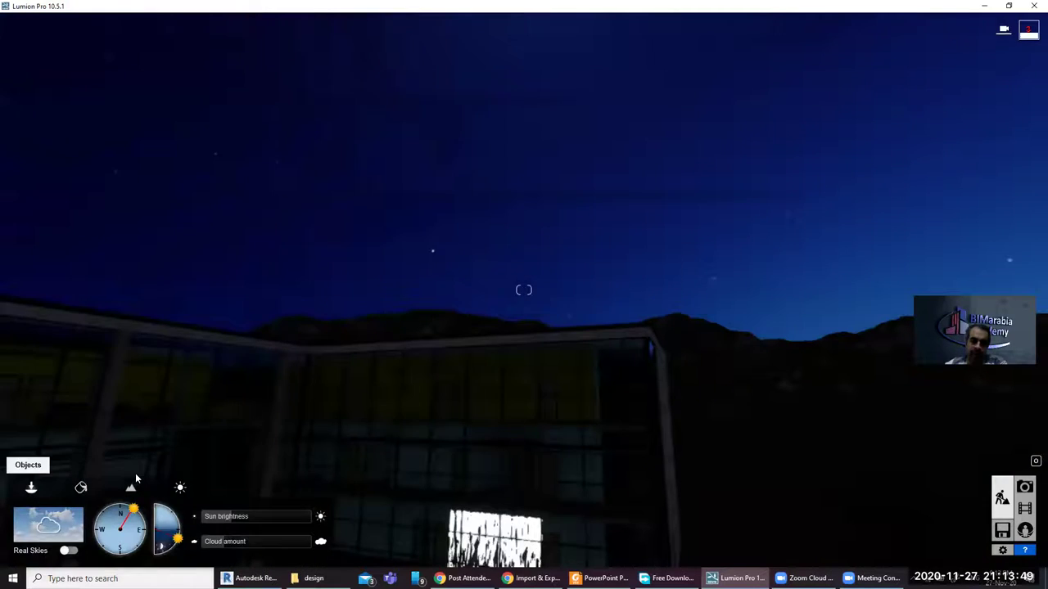
left_click(32, 488)
mouse_move(394, 401)
right_mouse_down()
mouse_move(385, 442)
mouse_move(182, 493)
right_mouse_up()
left_click(181, 490)
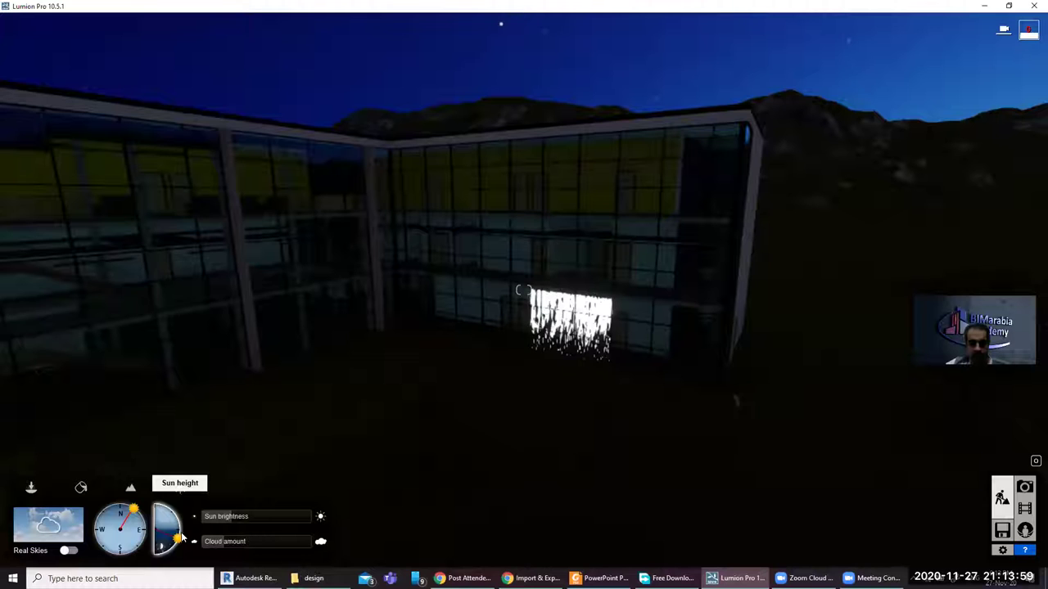
left_click_drag(181, 534, 176, 521)
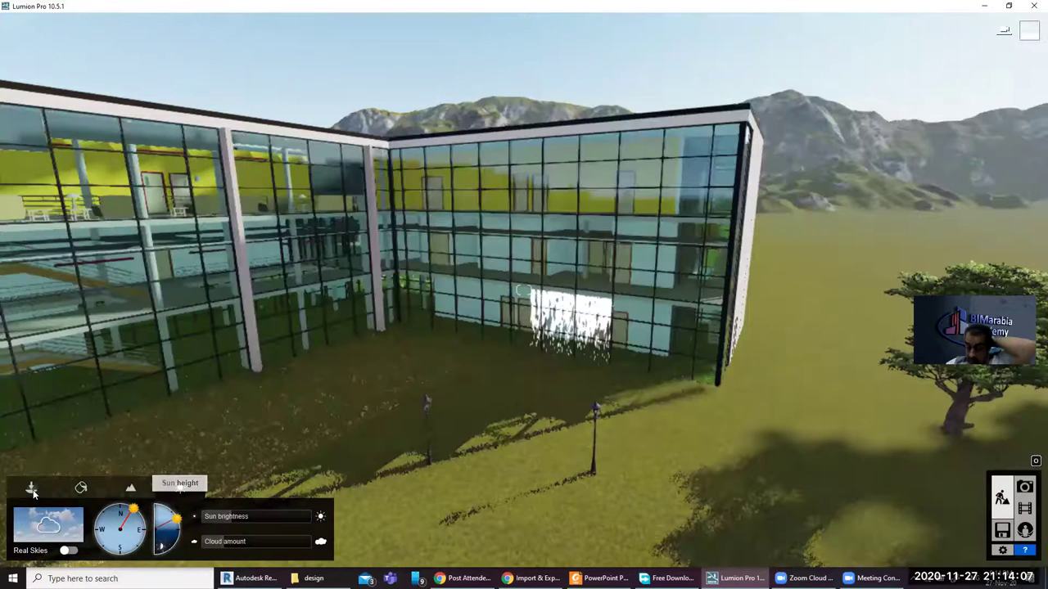
left_click(31, 488)
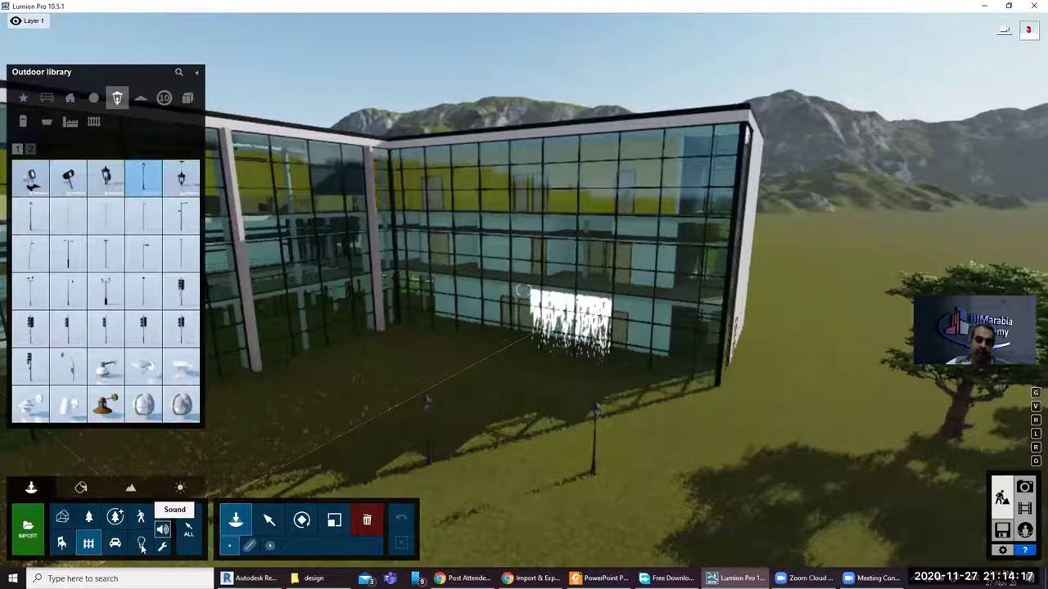
Place two Lamp03 spotlights beside the garden lamp posts and select the right one
left_click(140, 544)
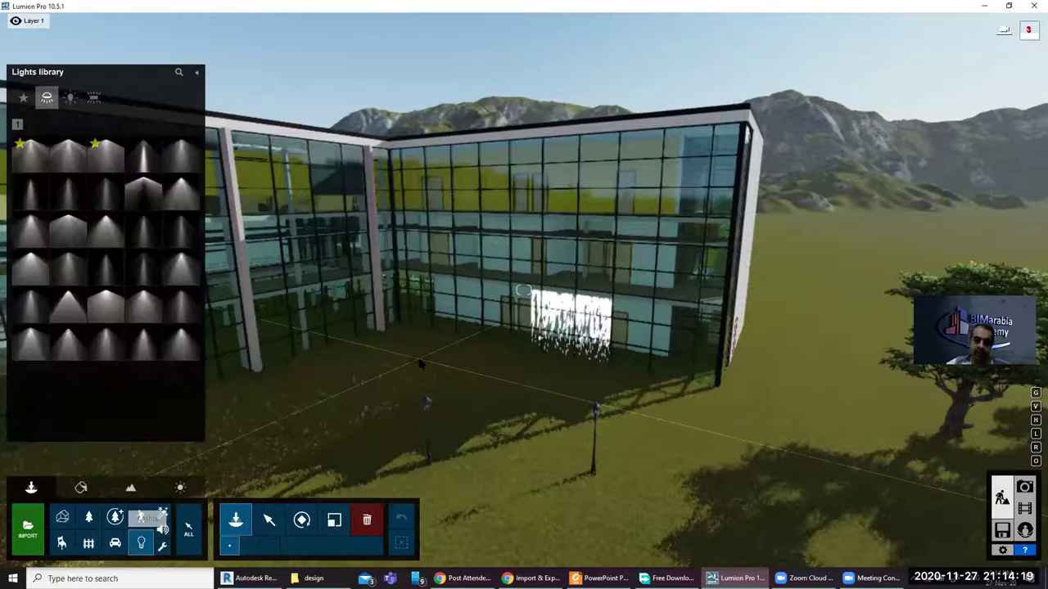
left_click(420, 362)
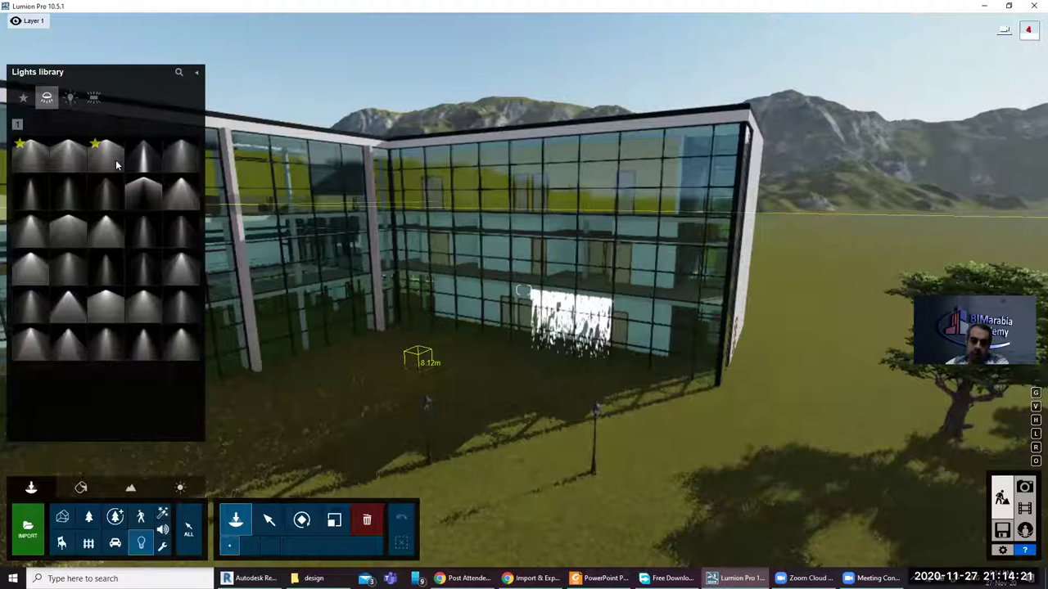
left_click(115, 159)
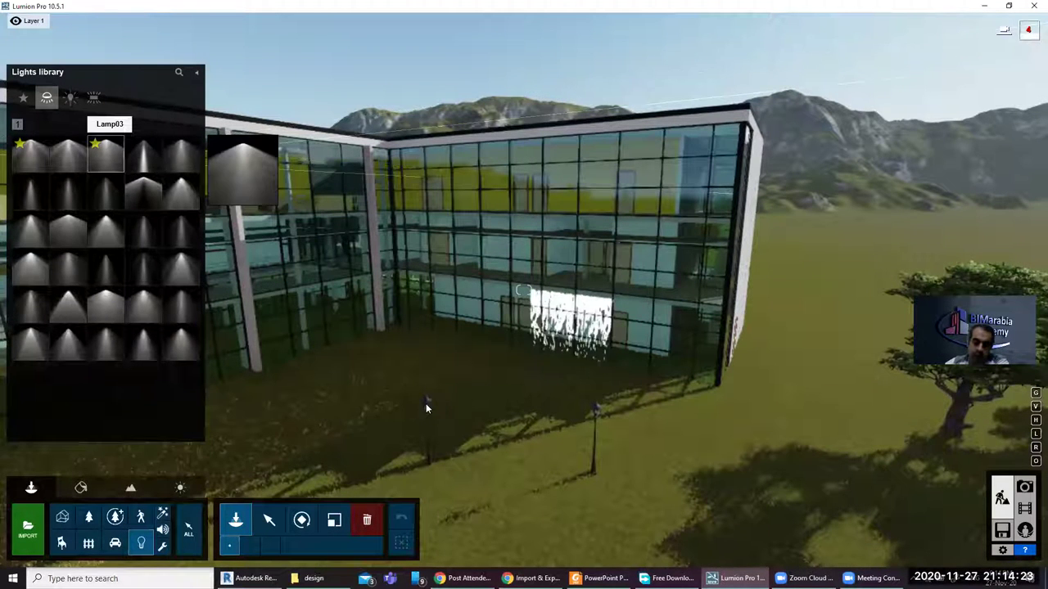
left_click(458, 461)
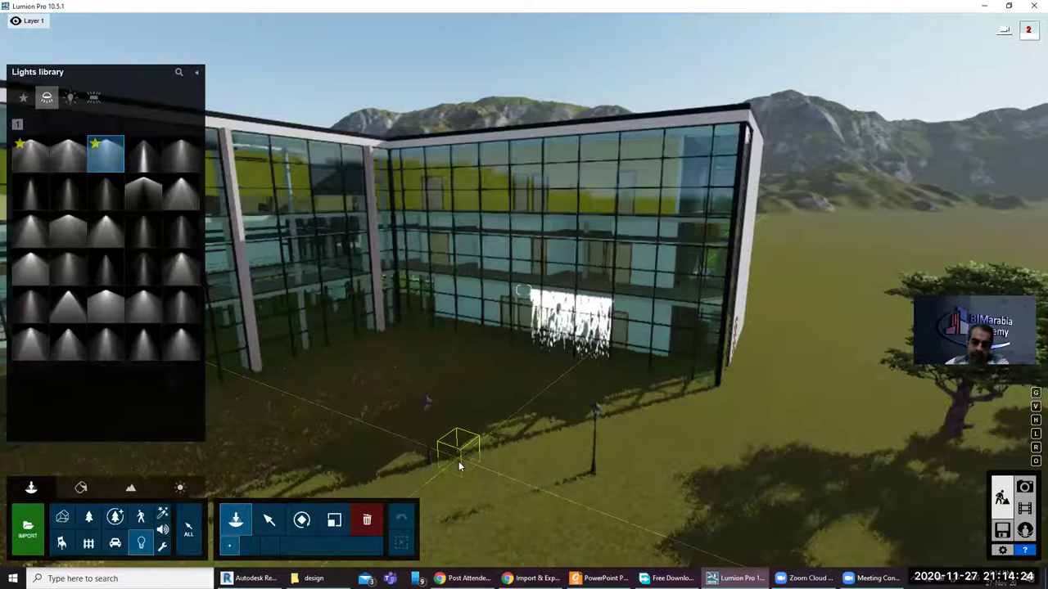
left_click(427, 406)
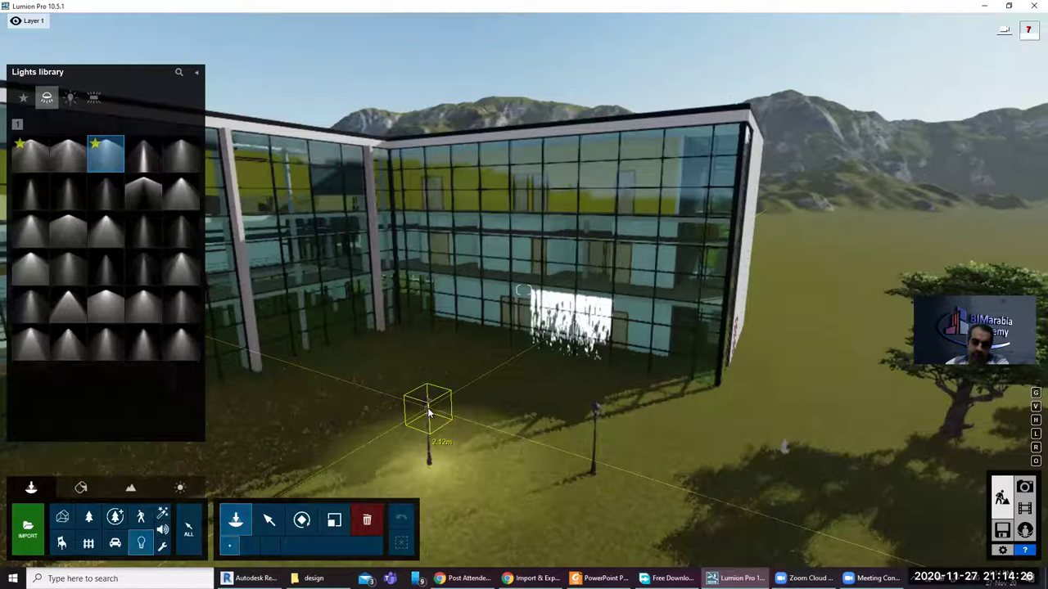
left_click(596, 409)
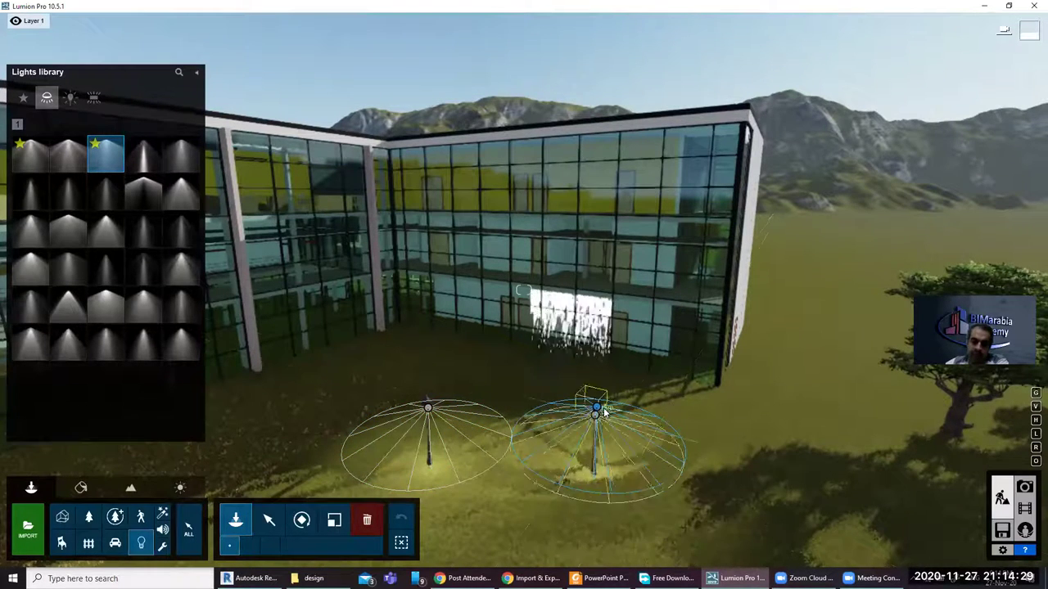
left_click(550, 486)
key("ctrl+z")
key("m")
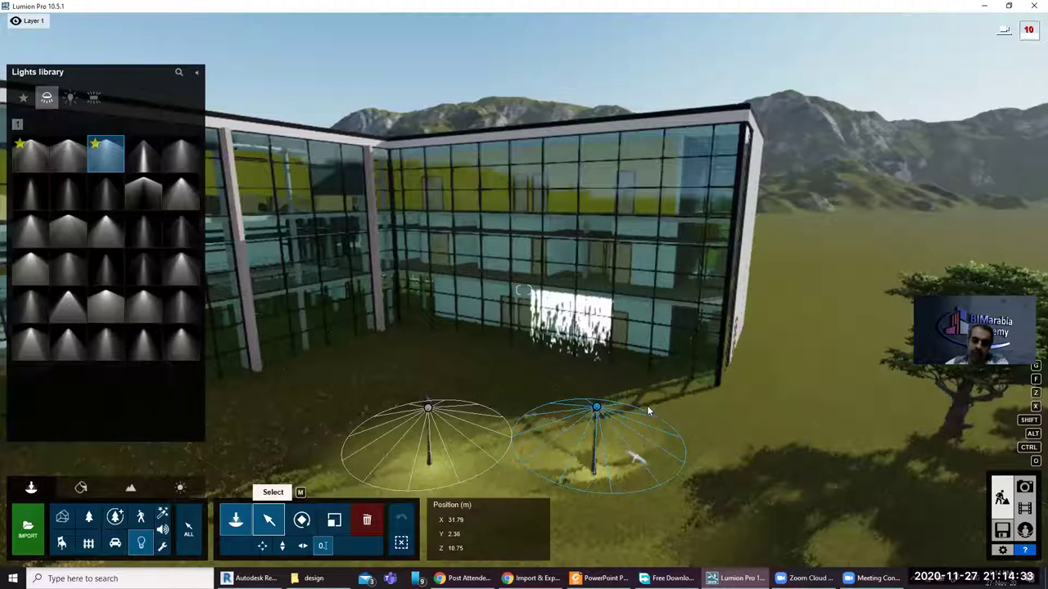
left_click(644, 408)
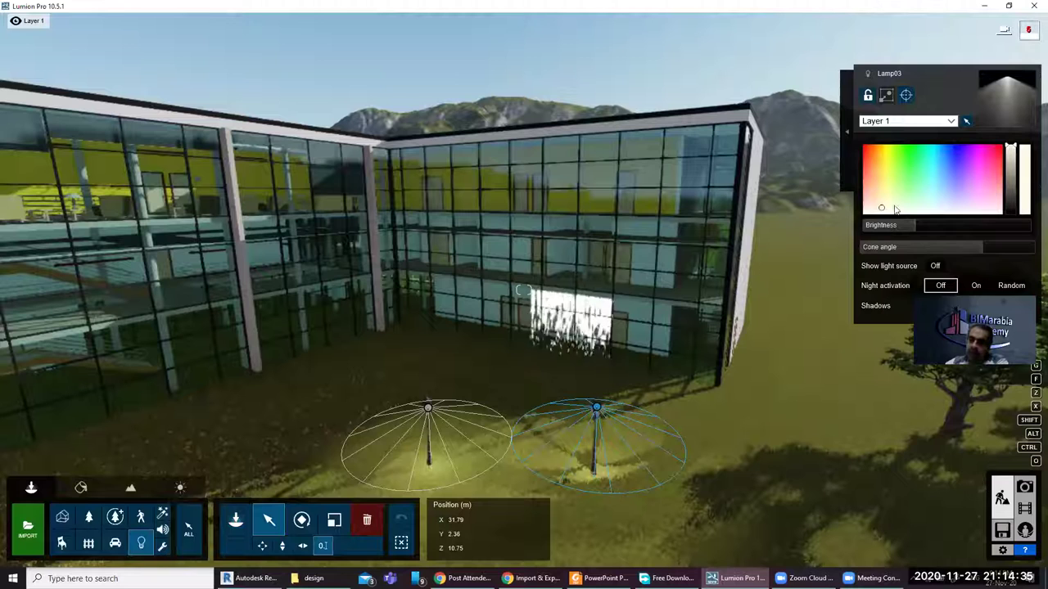
Brighten and widen the Lamp03 spotlight, show its source, night-only, with high dynamic shadows
mouse_move(910, 226)
left_mouse_down()
mouse_move(997, 226)
mouse_move(914, 225)
mouse_move(898, 245)
mouse_move(957, 232)
left_mouse_up()
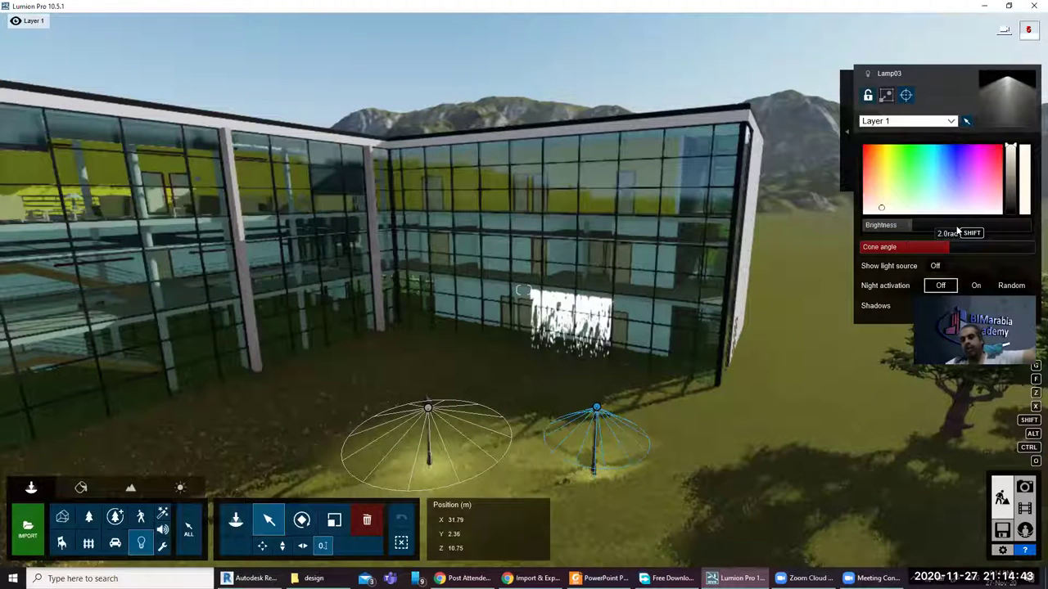
mouse_move(958, 232)
left_mouse_down()
mouse_move(969, 238)
mouse_move(915, 253)
left_mouse_up()
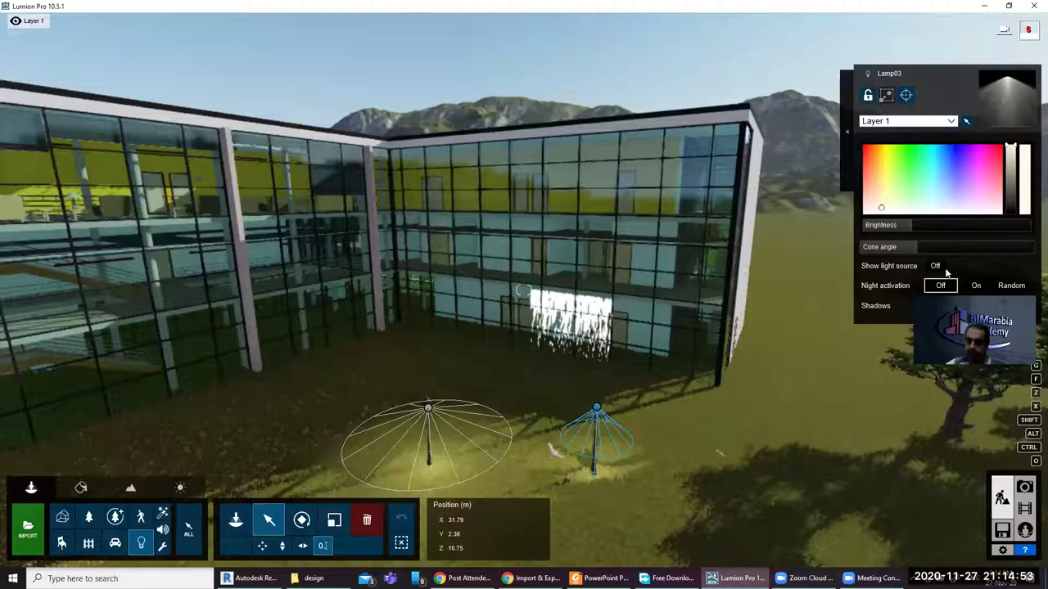
left_click(973, 267)
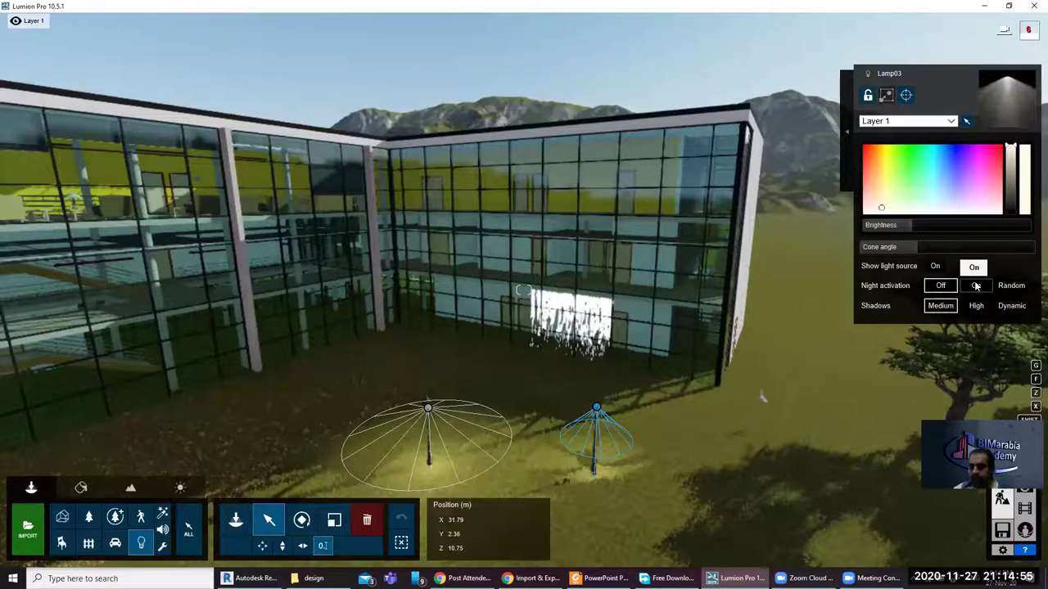
left_click(976, 285)
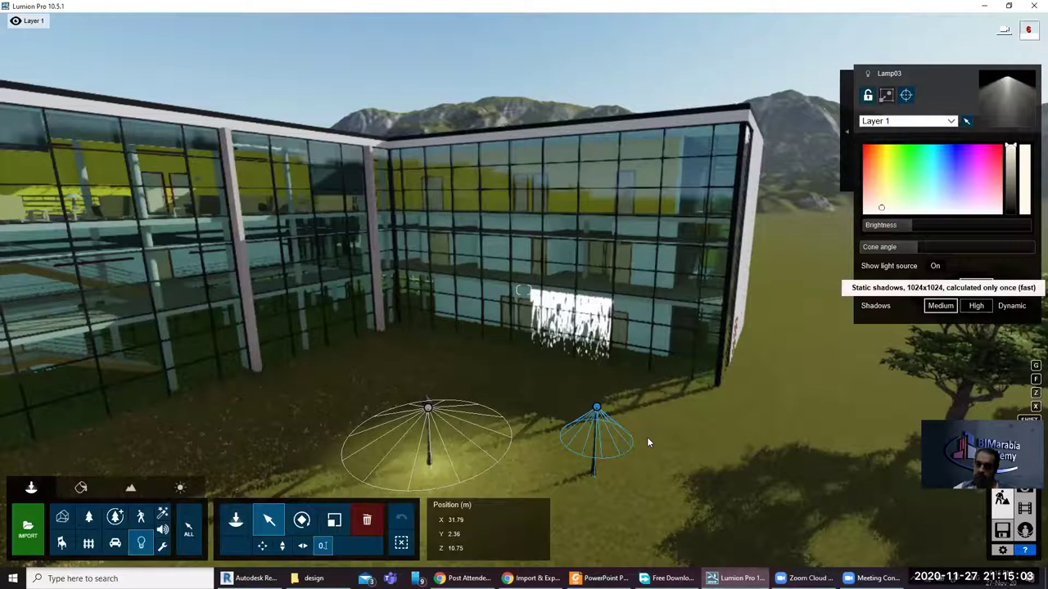
left_click(976, 307)
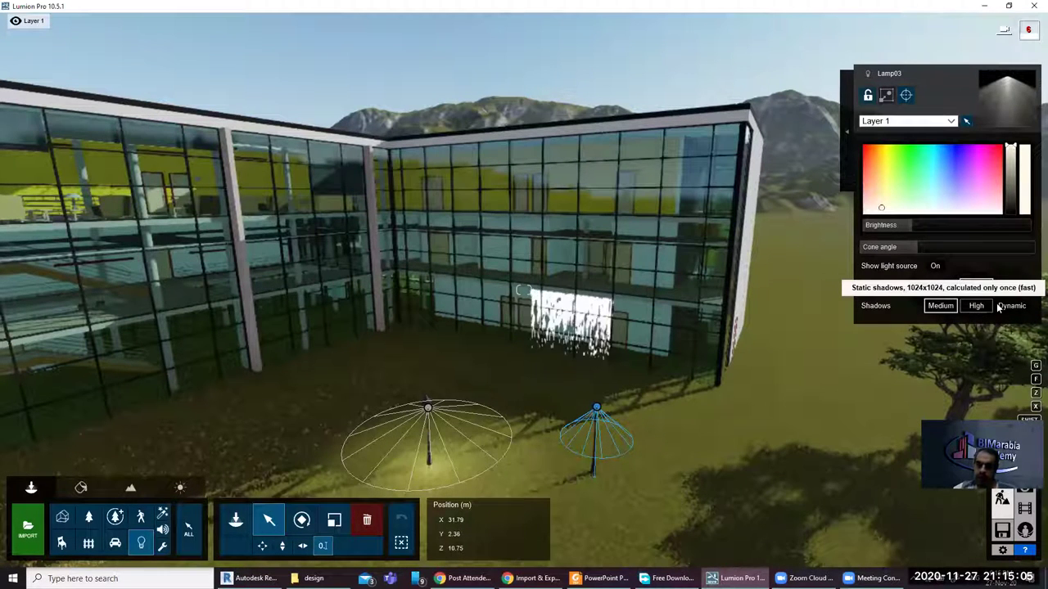
left_click(1011, 306)
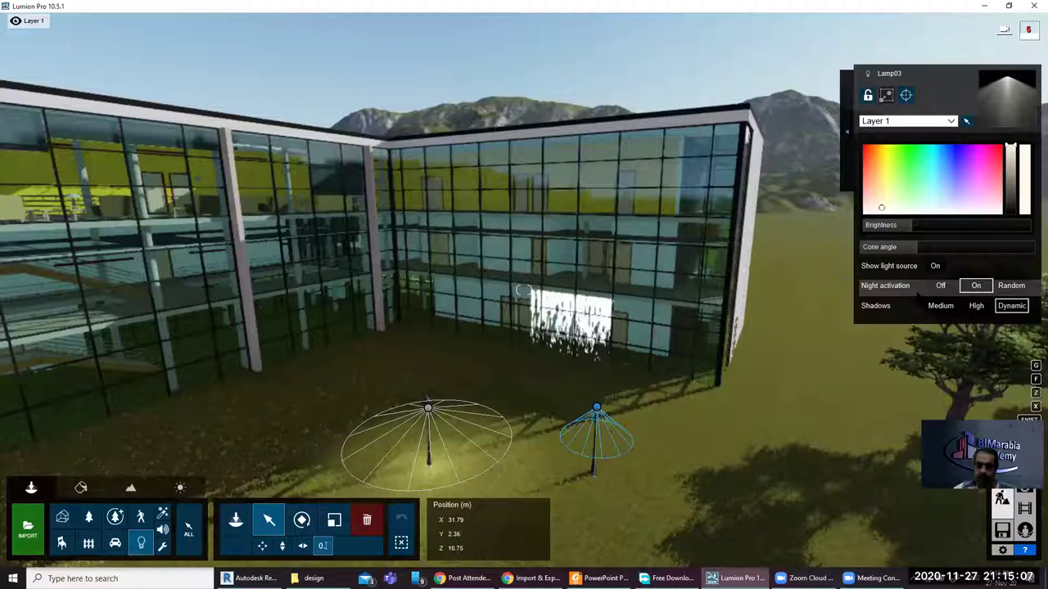
Lower the sun to dusk to see the lamps glow, then restore daylight with long shadows
left_click(179, 490)
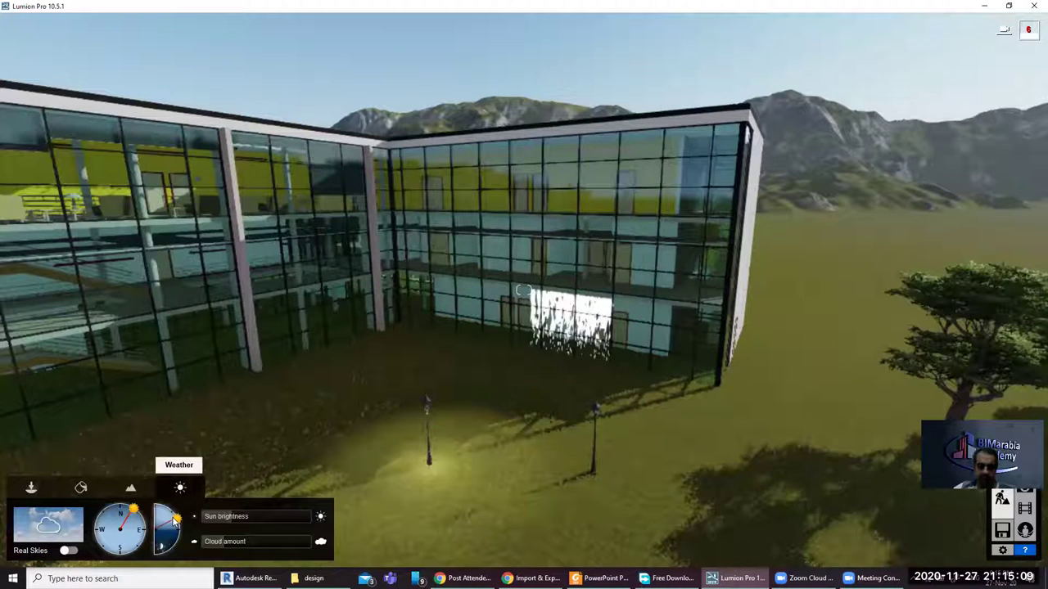
left_click_drag(175, 542, 169, 548)
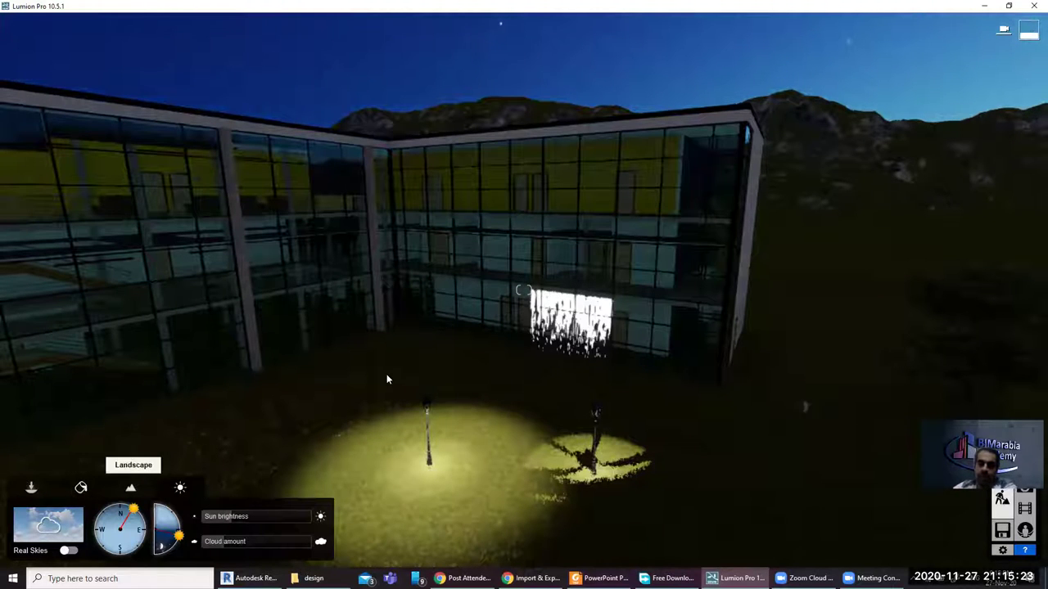
right_click_drag(524, 290, 655, 290)
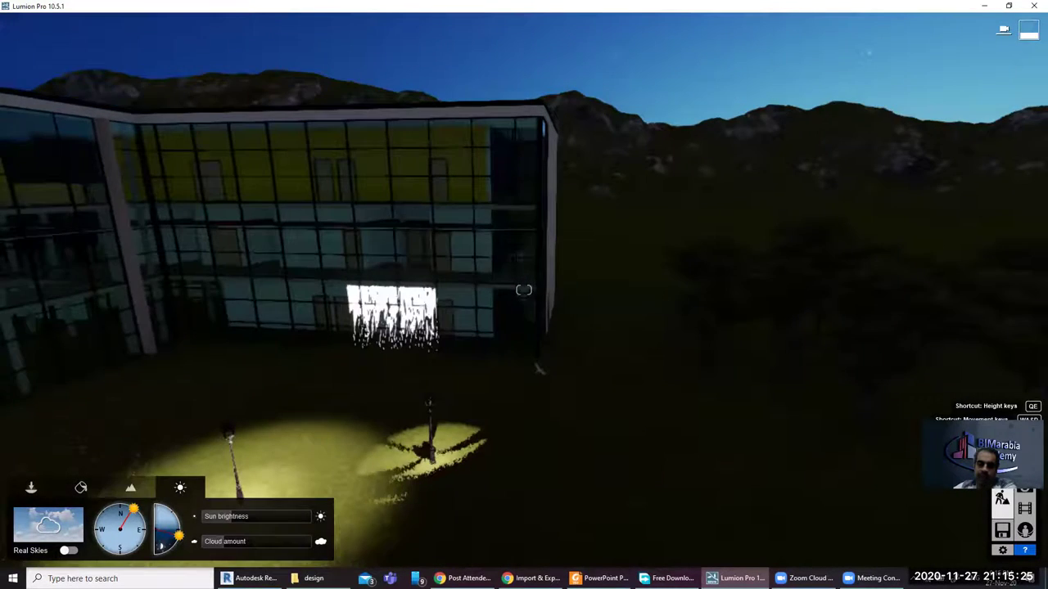
right_click_drag(524, 290, 623, 290)
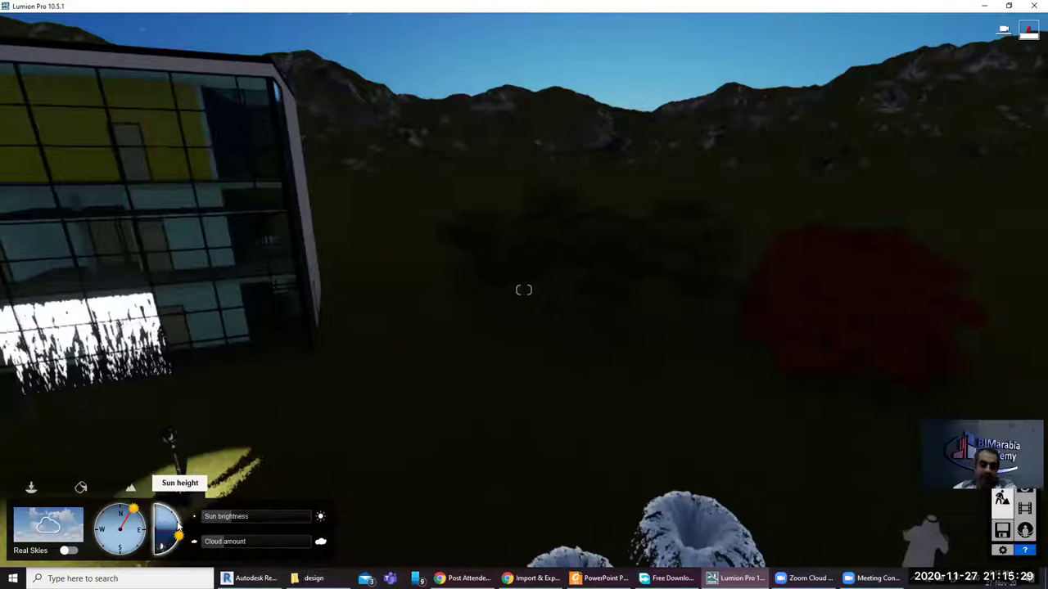
left_click_drag(177, 528, 359, 373)
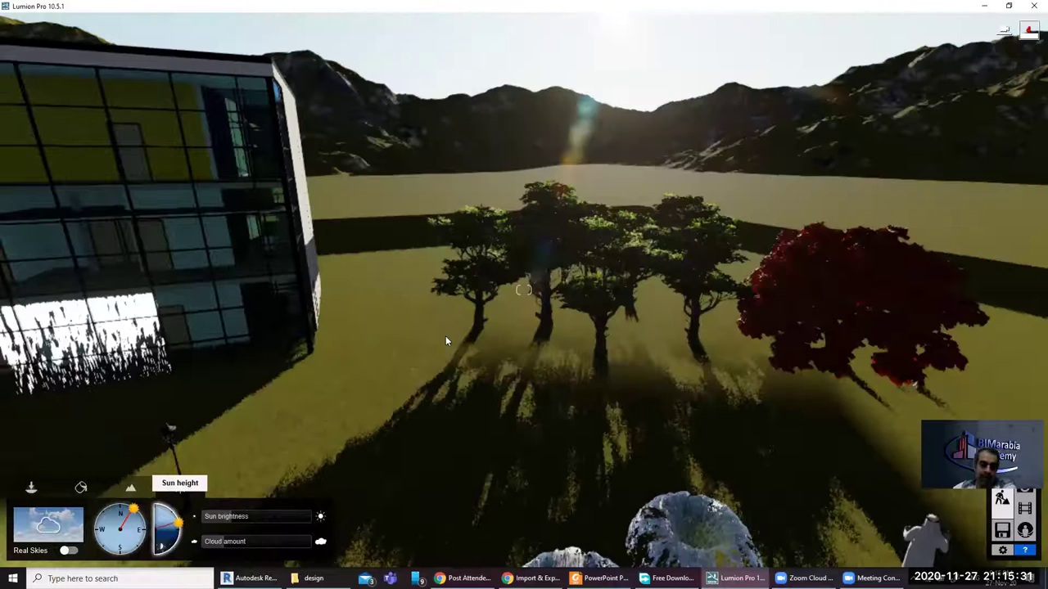
mouse_move(446, 341)
left_mouse_down()
mouse_move(51, 495)
mouse_move(180, 486)
left_mouse_up()
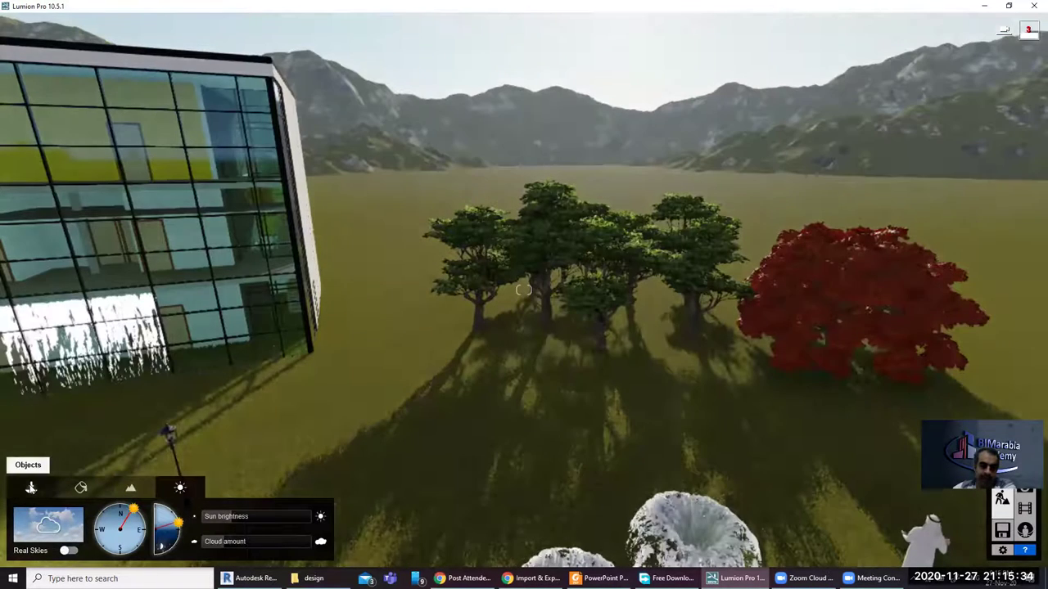
left_click(31, 488)
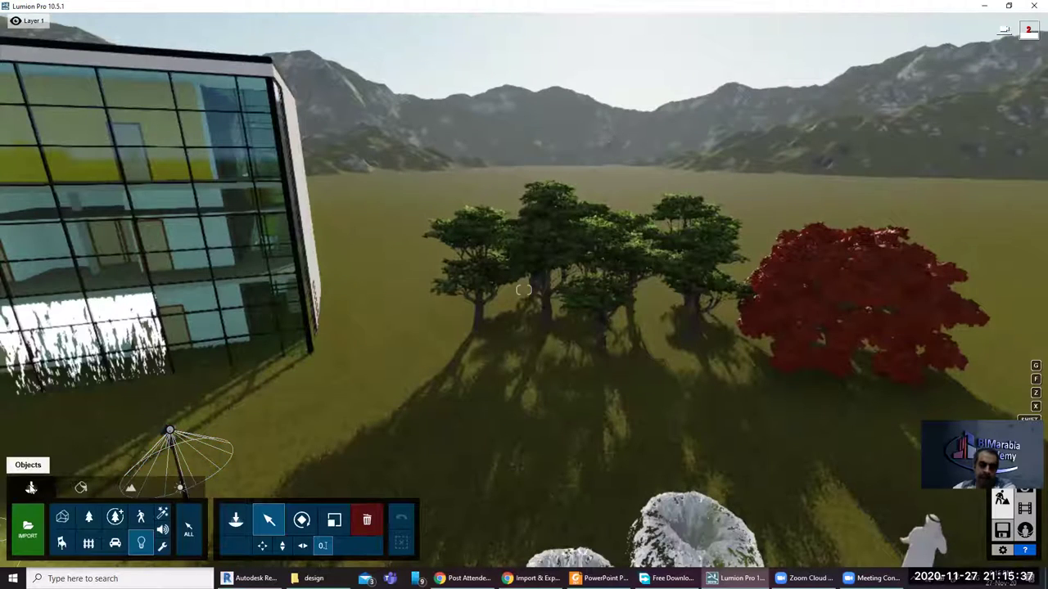
Place a Forest 001 nature sound among the tree grove and open its properties
left_click(161, 530)
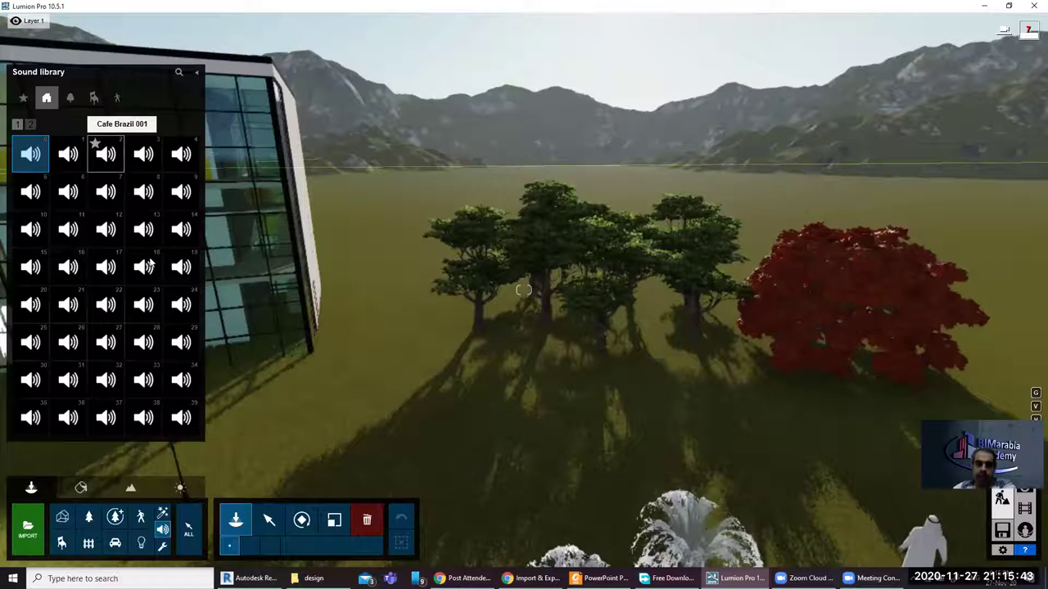
left_click(452, 357)
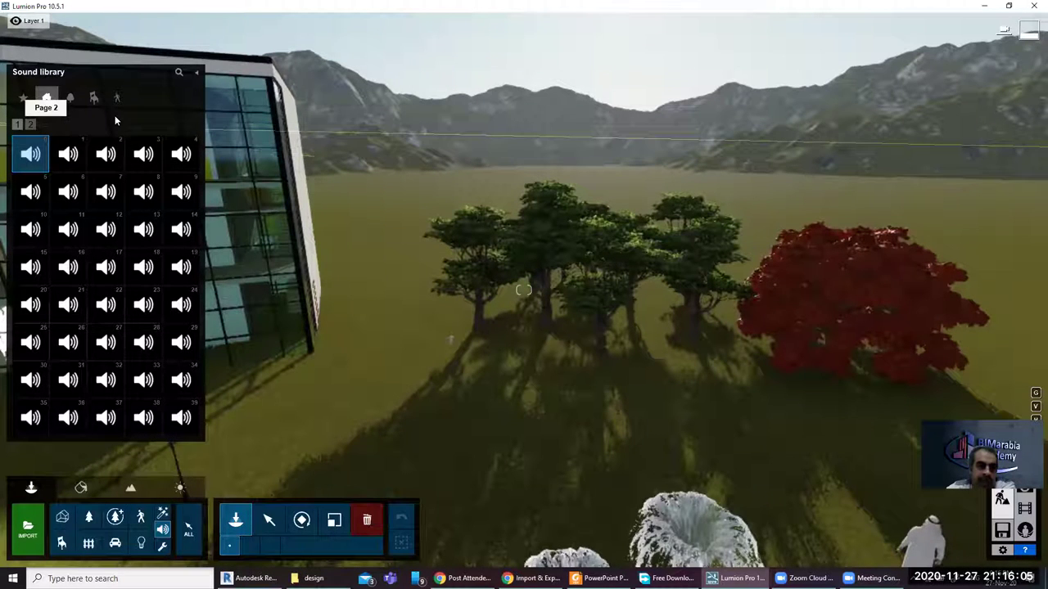
left_click(71, 99)
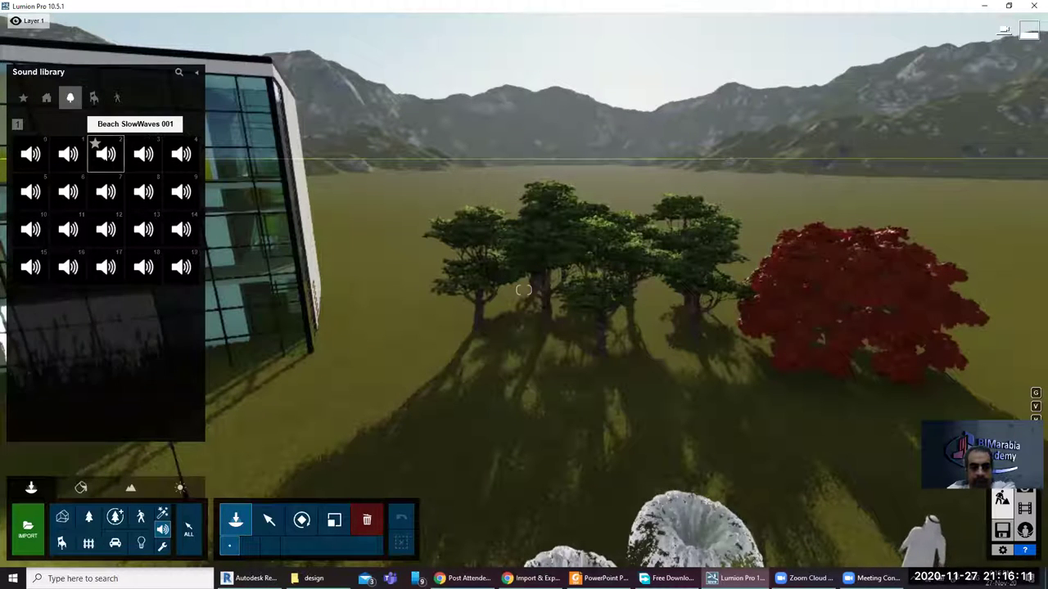
left_click(181, 159)
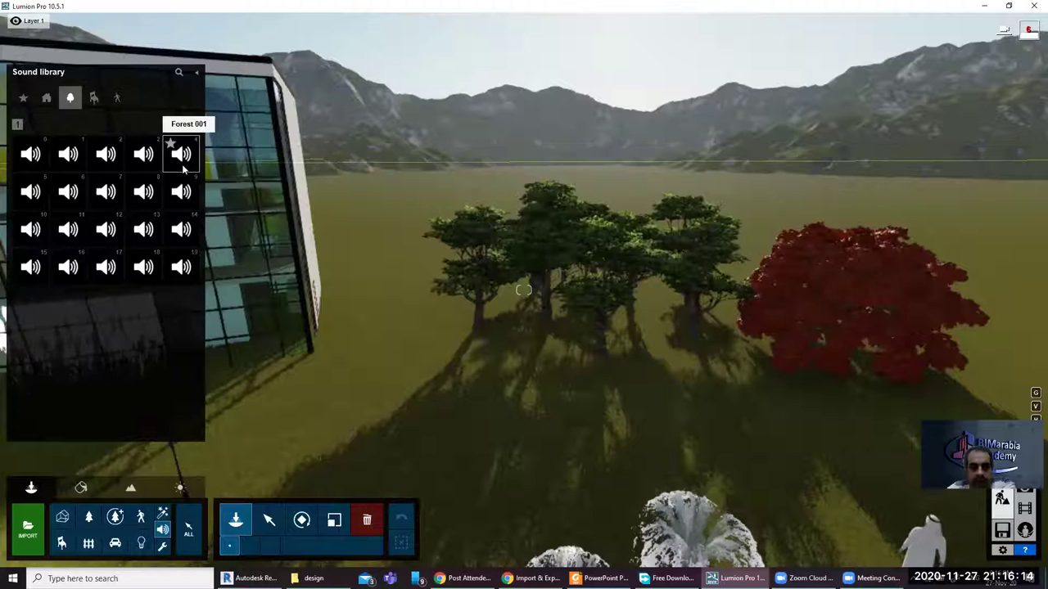
left_click(602, 301)
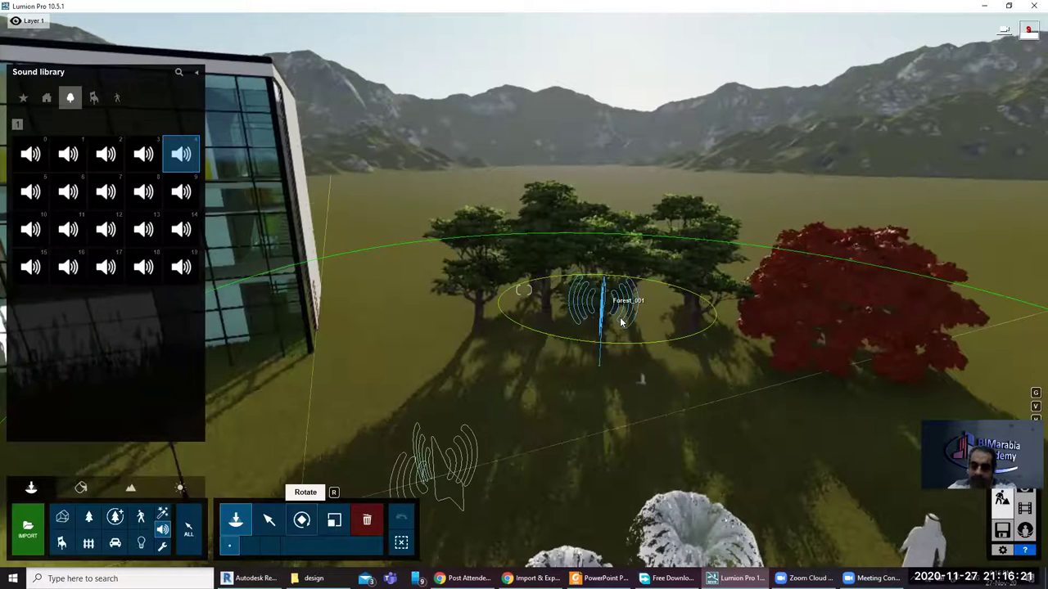
left_click(269, 520)
left_click(602, 315)
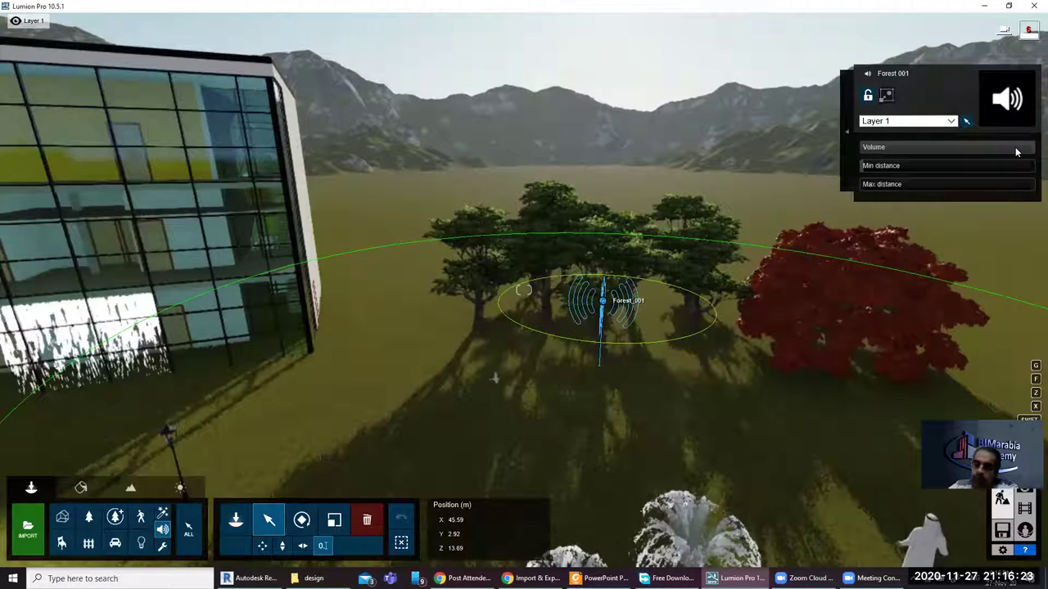
Set Forest 001's volume to maximum and lower its minimum distance to about 40 m
left_click(968, 147)
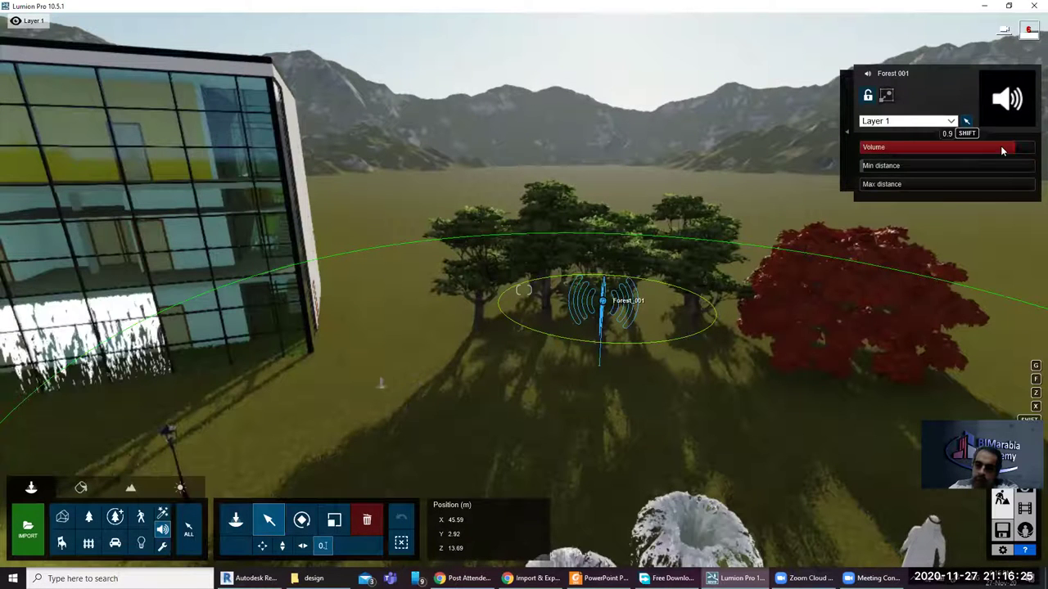
left_click(1029, 147)
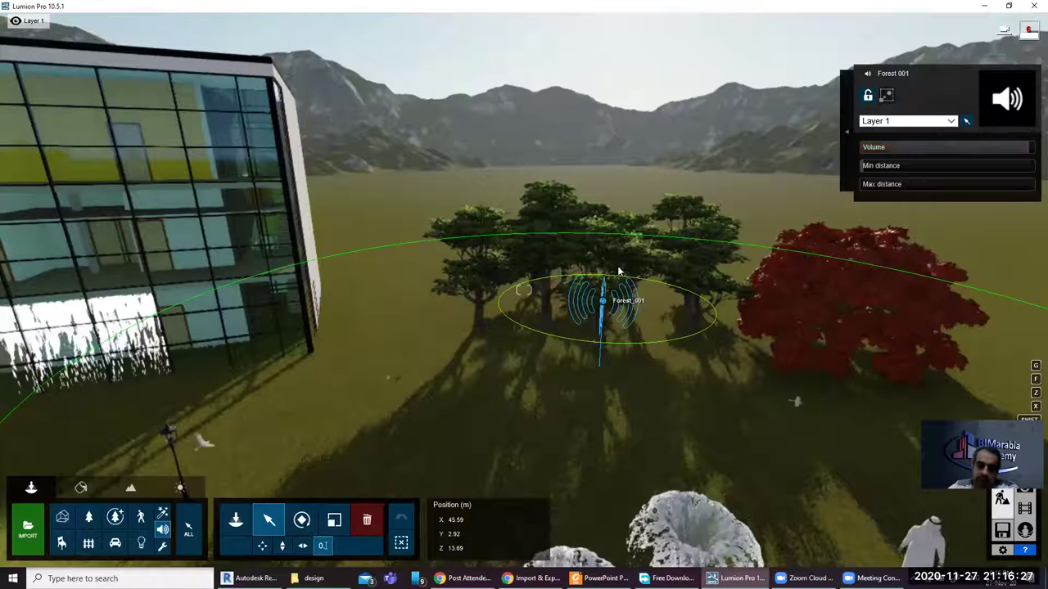
left_click(923, 169)
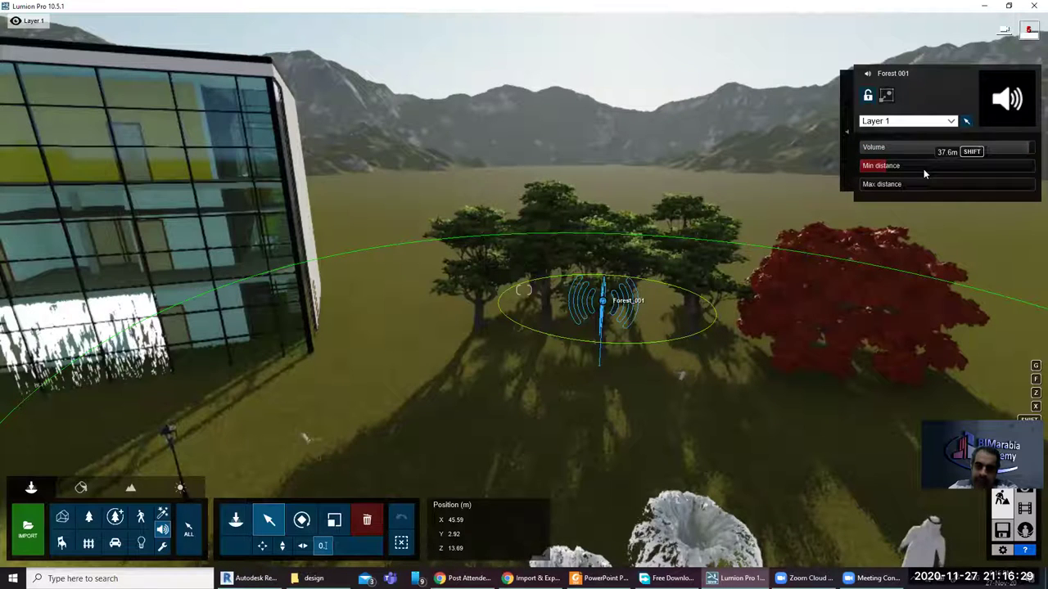
mouse_move(921, 168)
left_mouse_down()
mouse_move(878, 165)
mouse_move(869, 169)
mouse_move(885, 186)
mouse_move(862, 185)
left_mouse_up()
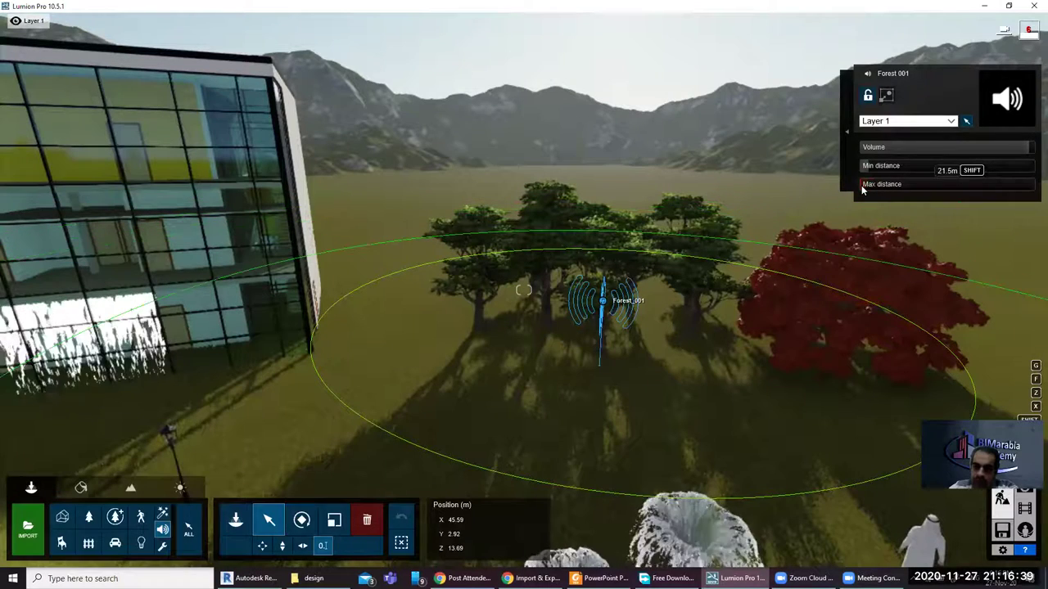
Fly around the grove, red tree and people to check the sound's range
scroll(638, 277, "down", 3)
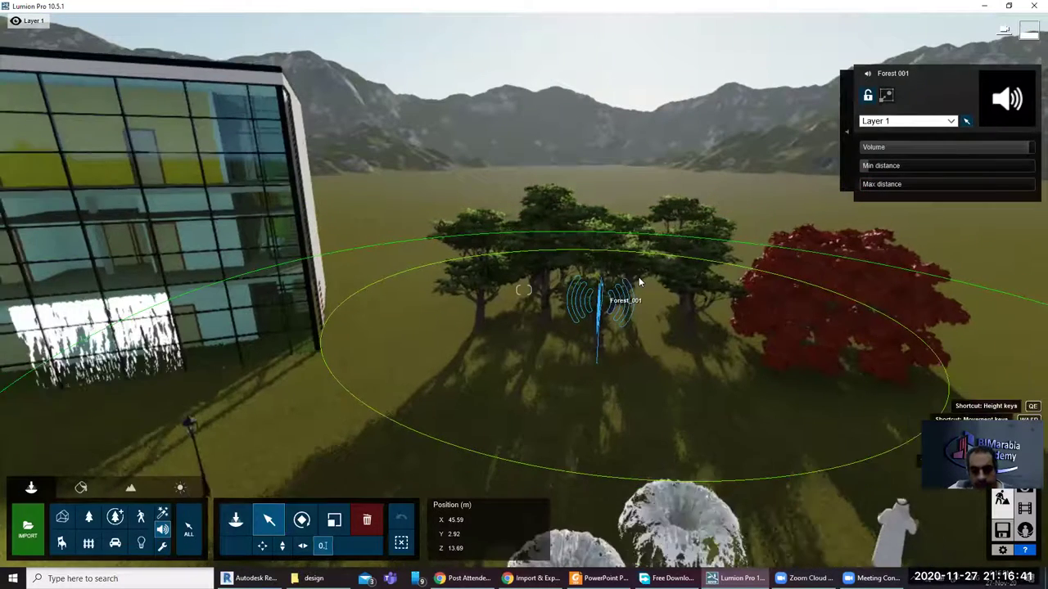
key("s")
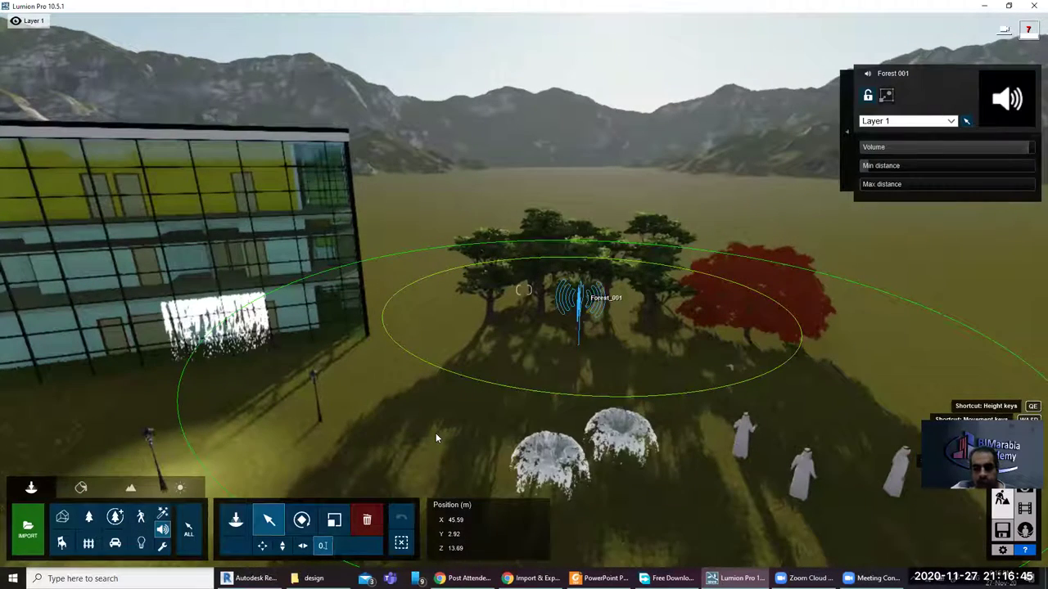
scroll(453, 417, "up", 2)
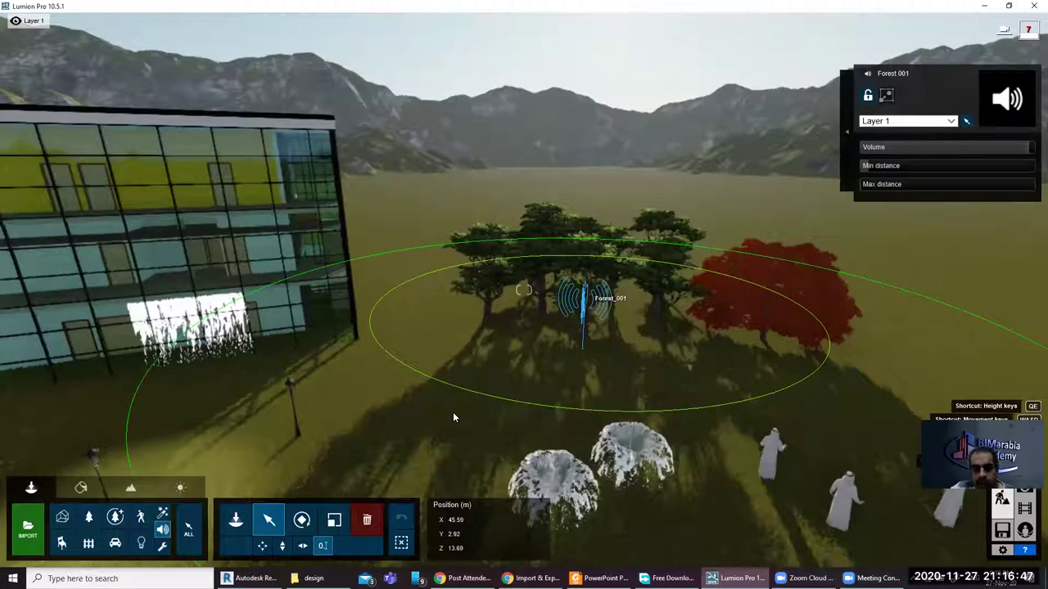
scroll(453, 417, "up", 1)
scroll(453, 418, "up", 1)
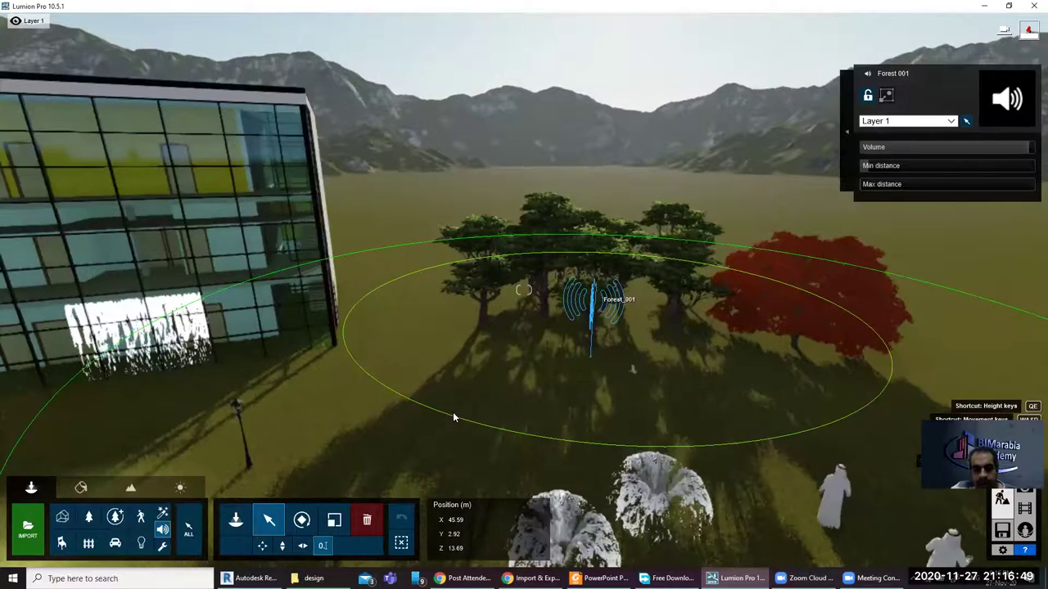
scroll(453, 418, "up", 1)
scroll(469, 415, "up", 1)
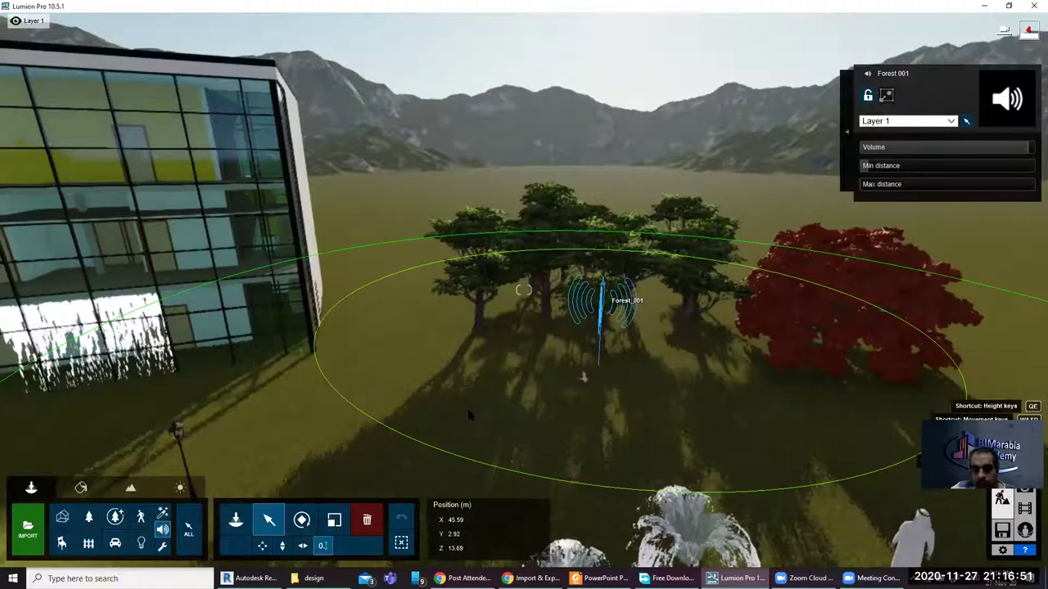
scroll(471, 414, "up", 1)
scroll(471, 414, "up", 1)
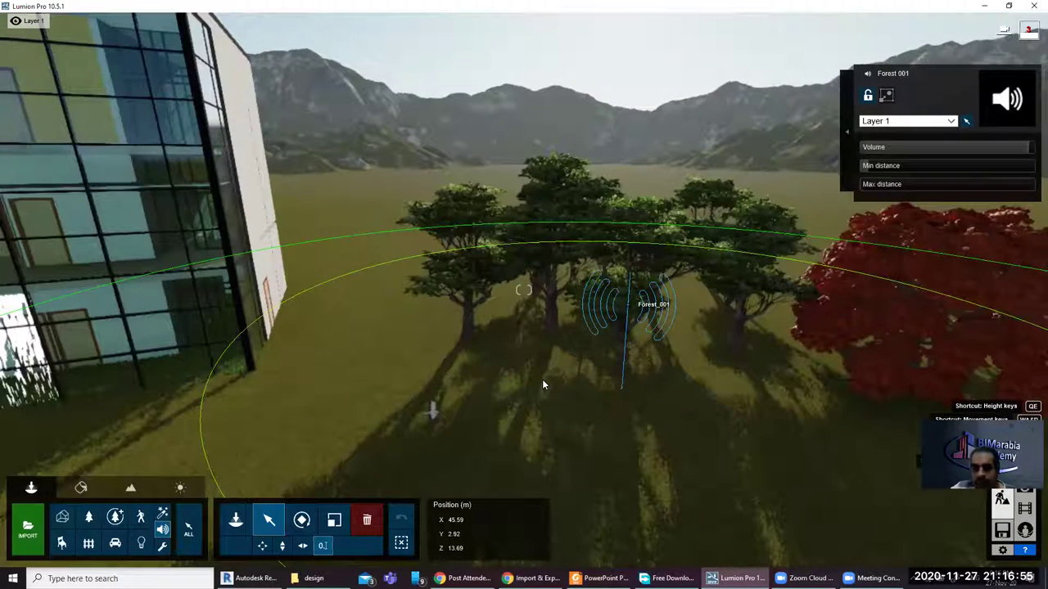
key("w")
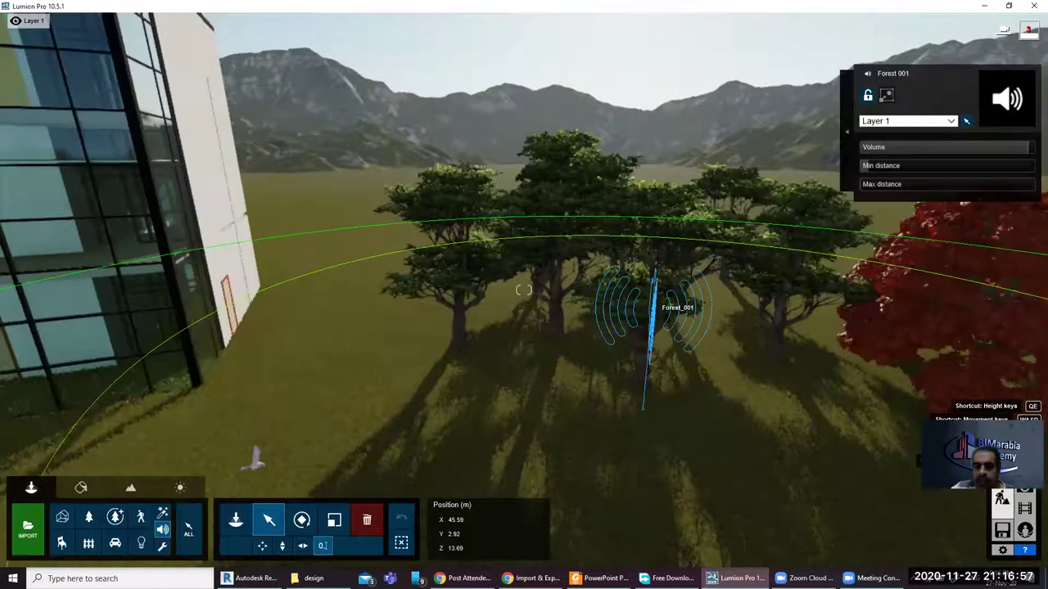
key("s")
right_click_drag(597, 352, 744, 320)
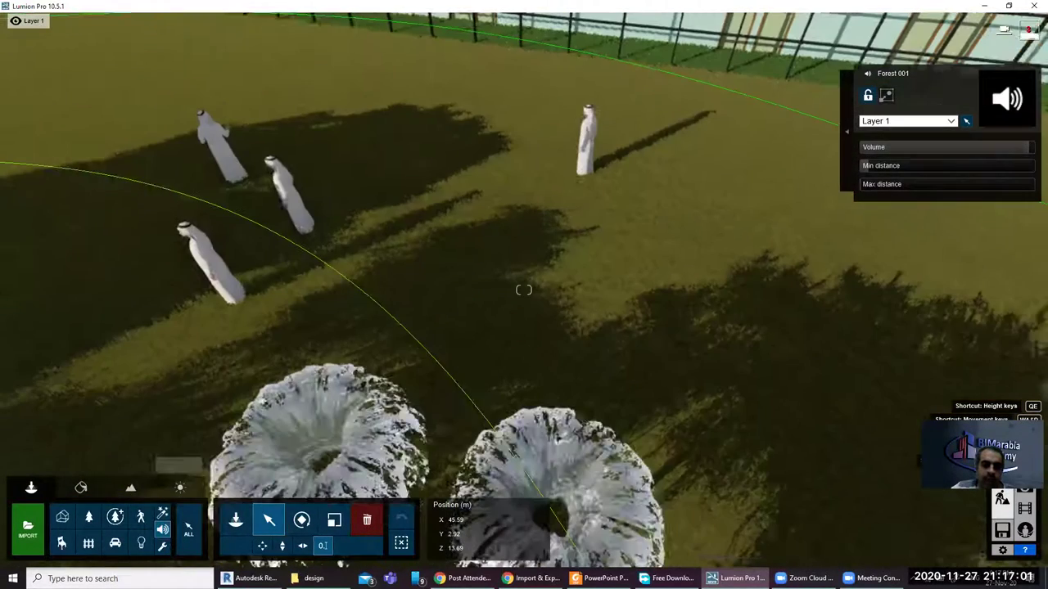
right_click_drag(524, 289, 523, 289)
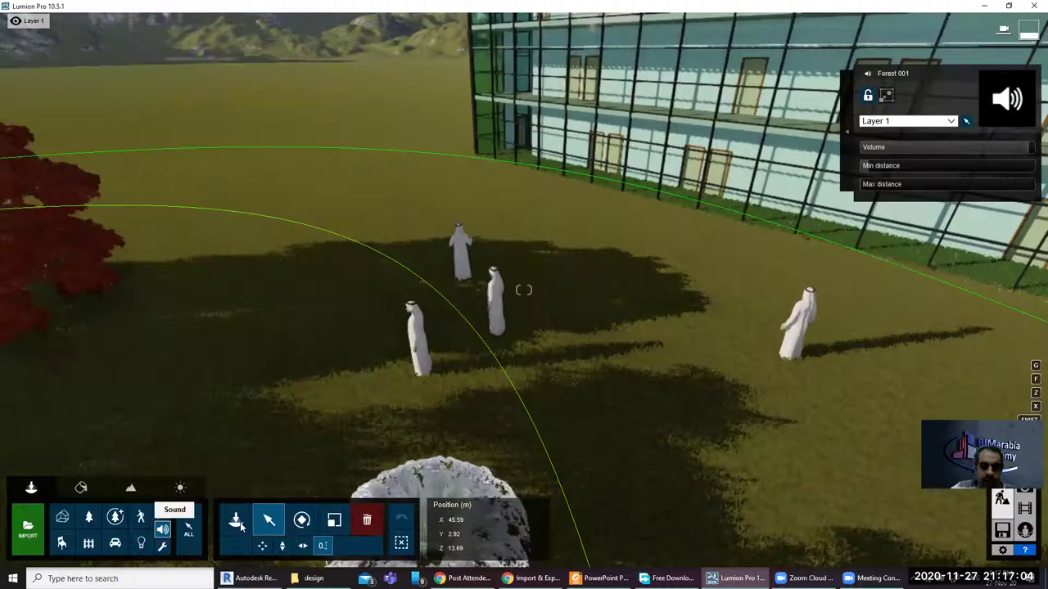
Place two Crowd_Small_USA_001 people sounds among the standing figures, then select one
left_click(162, 528)
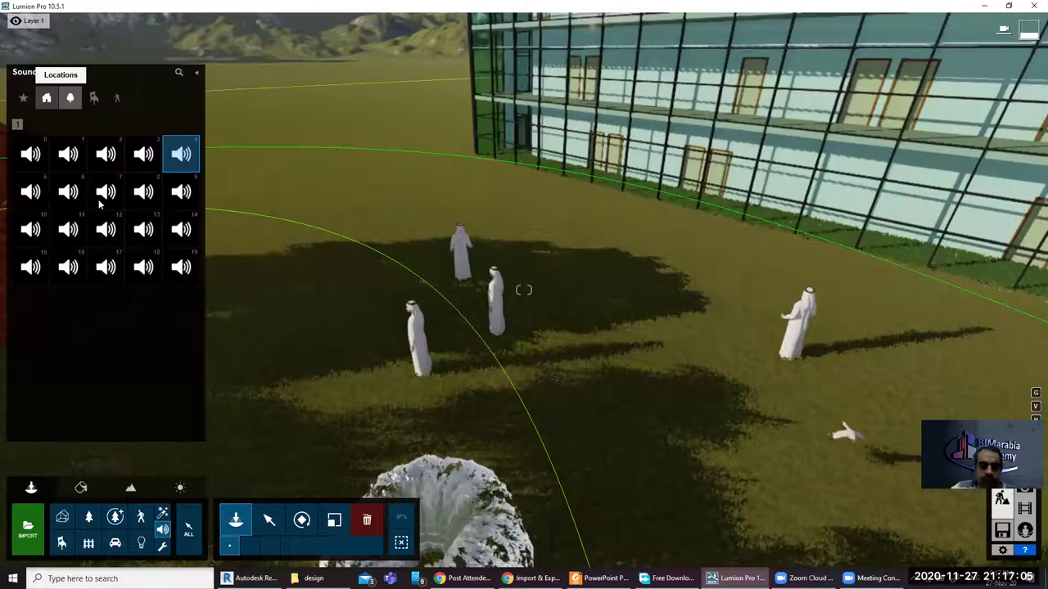
left_click(118, 97)
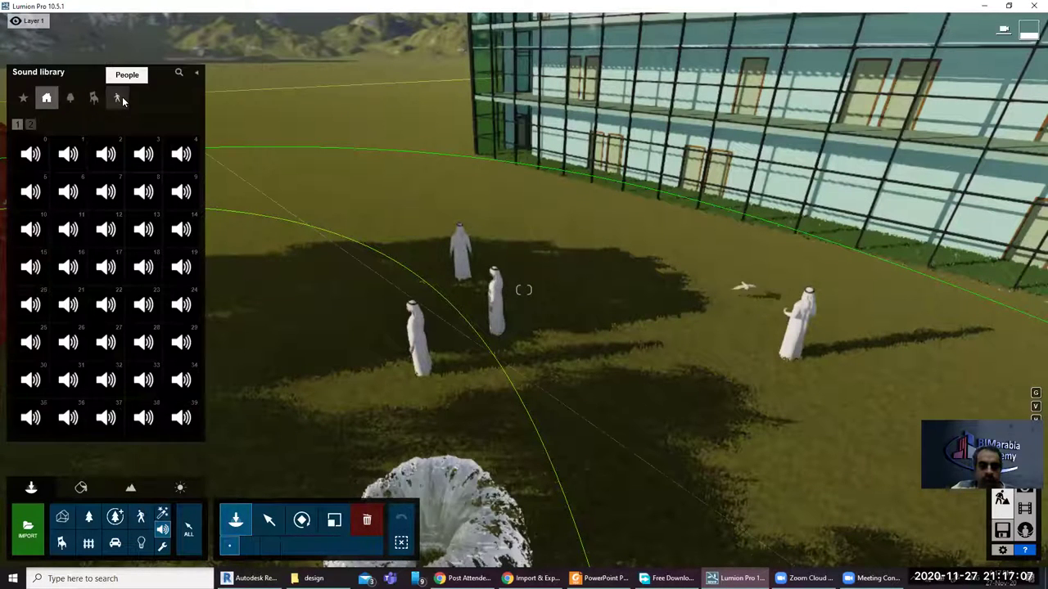
left_click(122, 96)
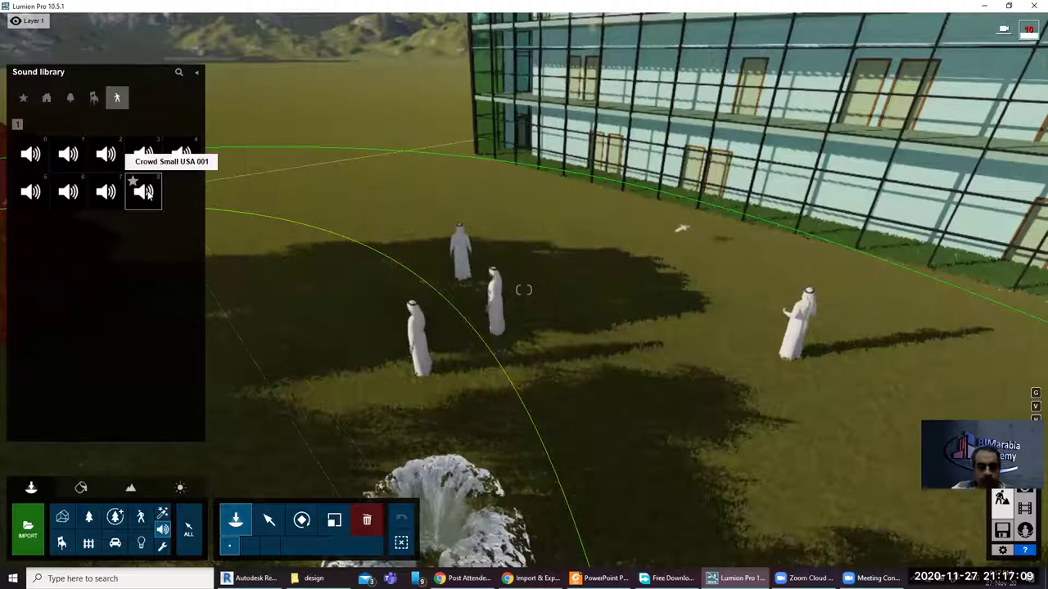
left_click(540, 287)
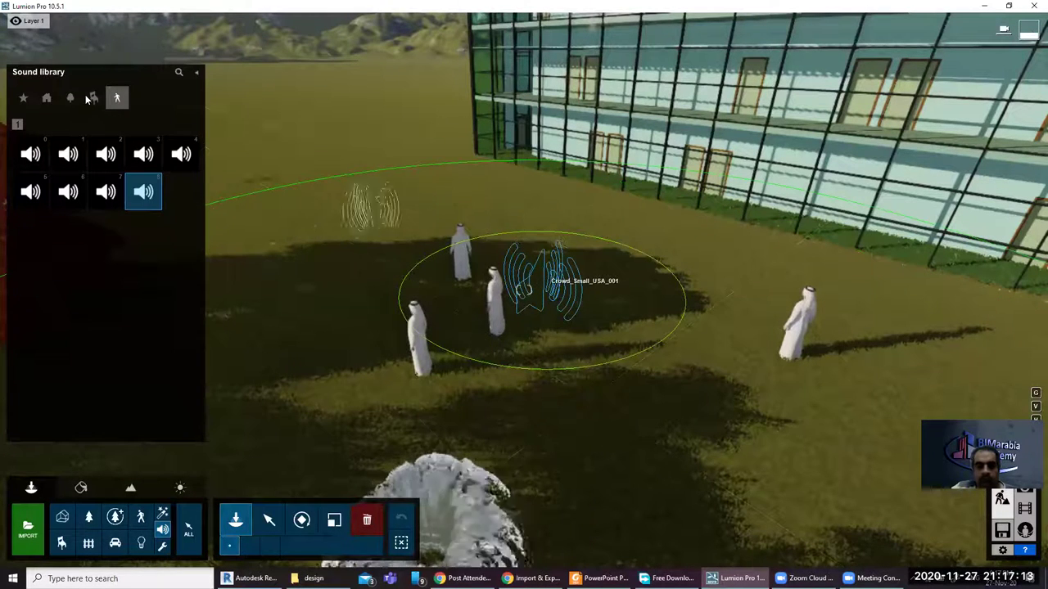
left_click(196, 72)
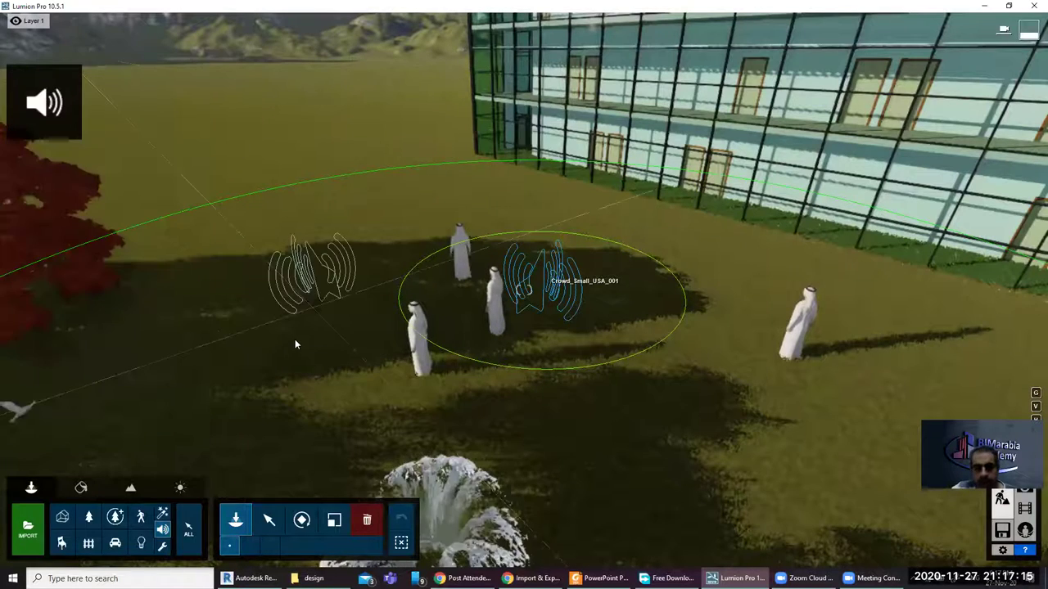
left_click(292, 338)
key("w")
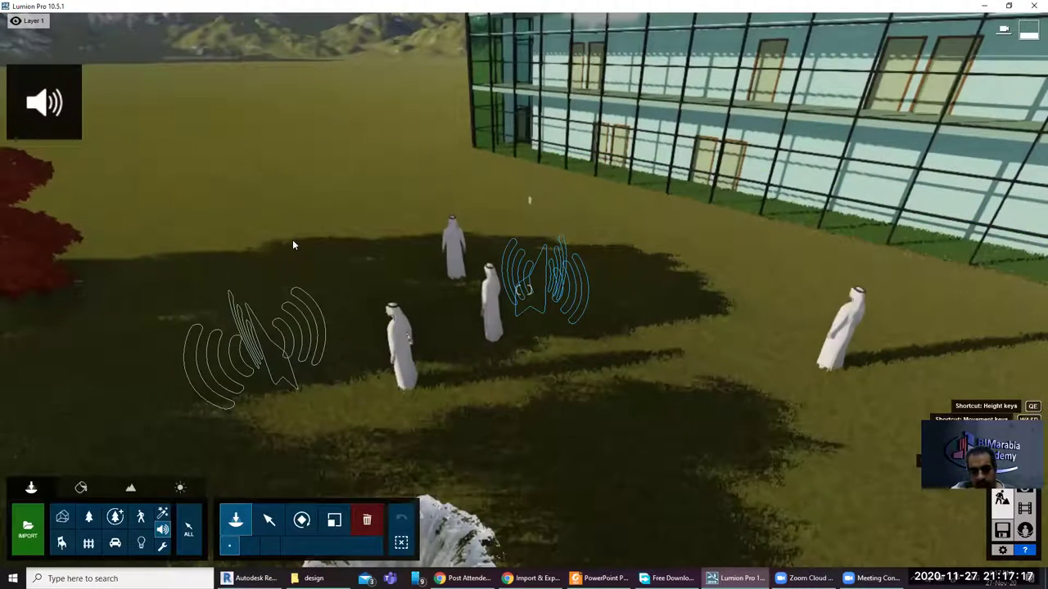
key("w")
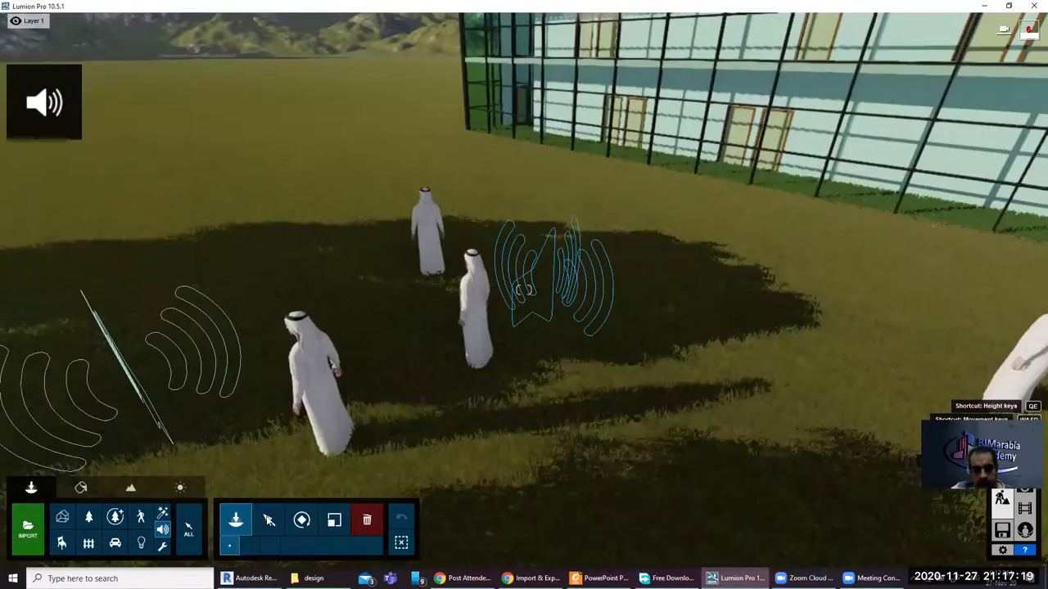
left_click(268, 520)
Move the camera forward past the figures and turn toward the glass building
key("w")
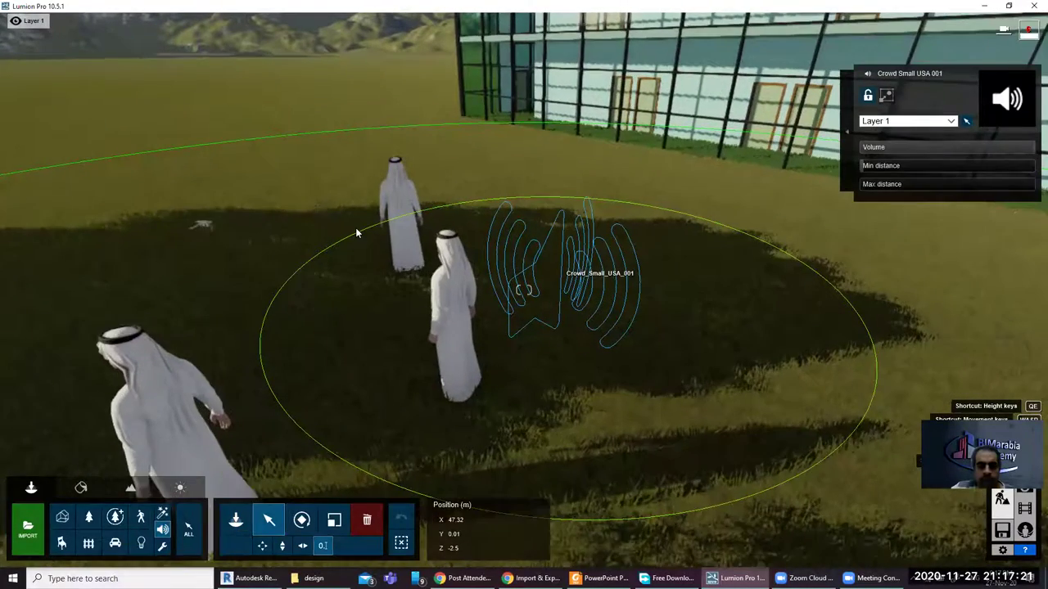
key("w")
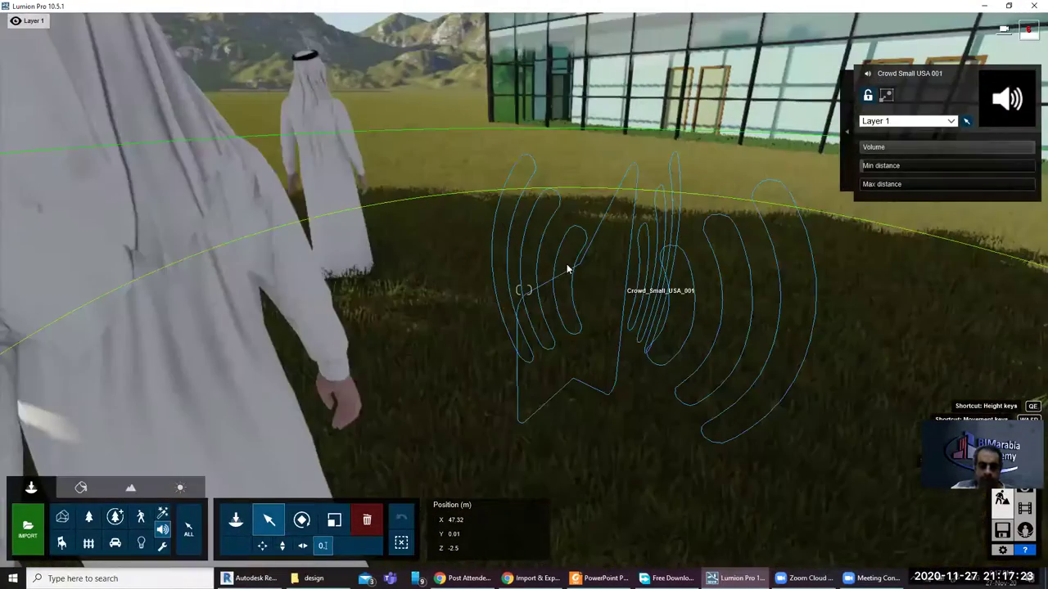
key("w")
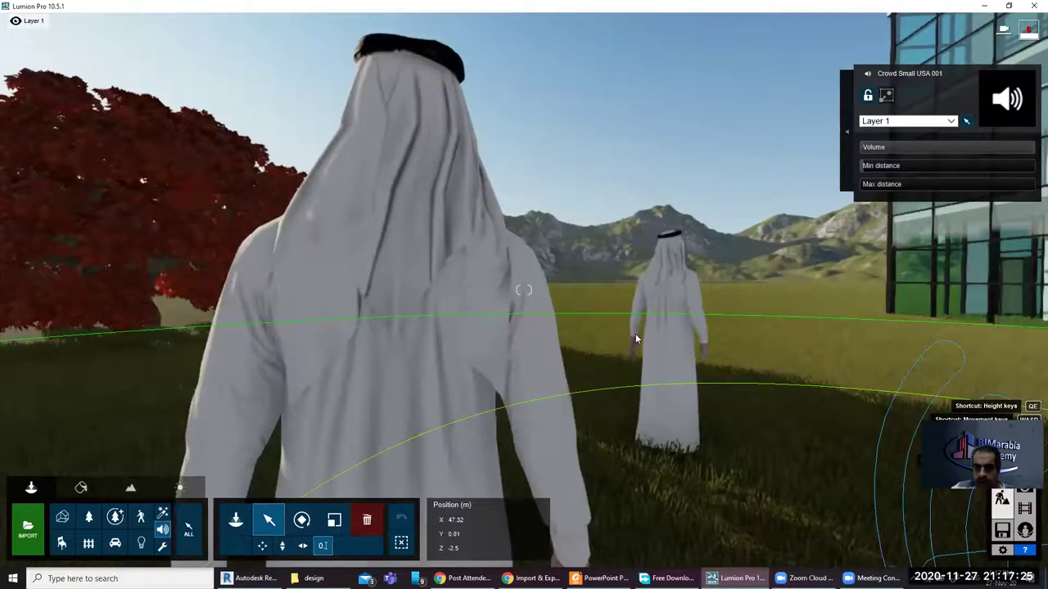
key("w")
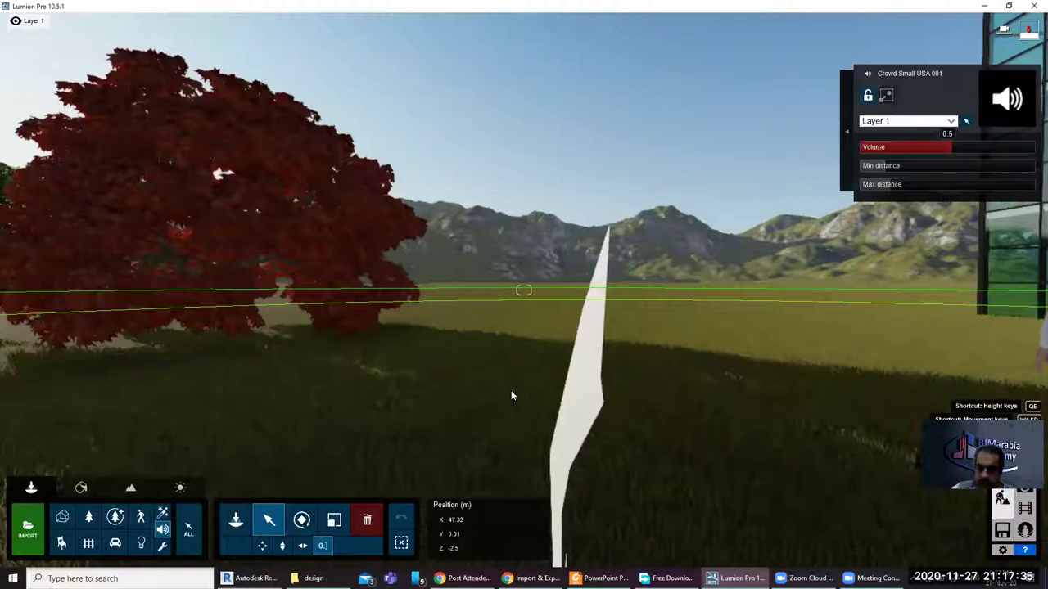
mouse_move(511, 390)
right_mouse_down()
mouse_move(403, 397)
mouse_move(142, 328)
right_mouse_up()
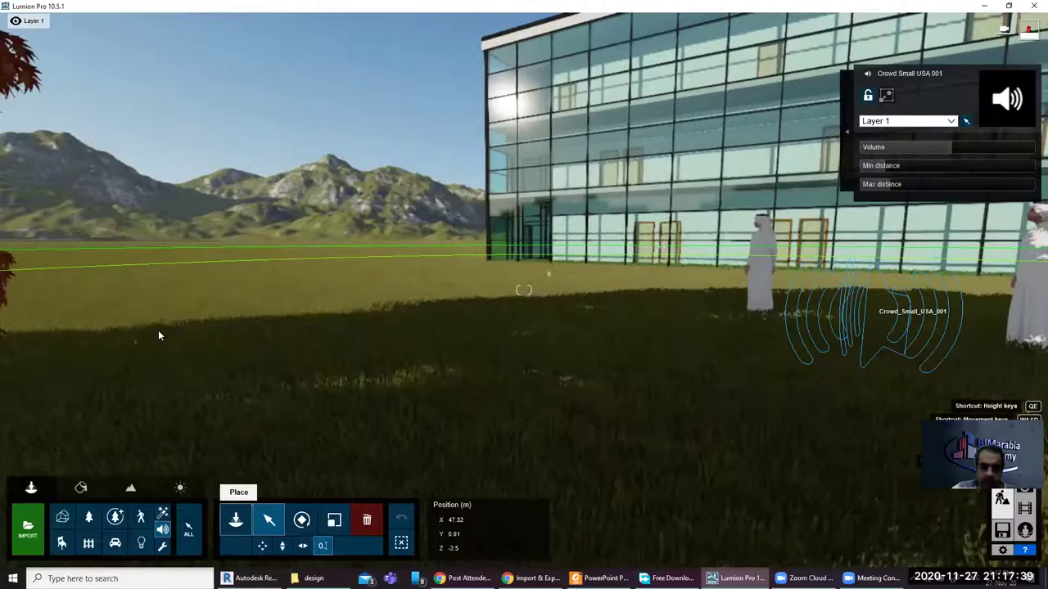
Fly through the red tree and grove back toward the crowd sound
key("a")
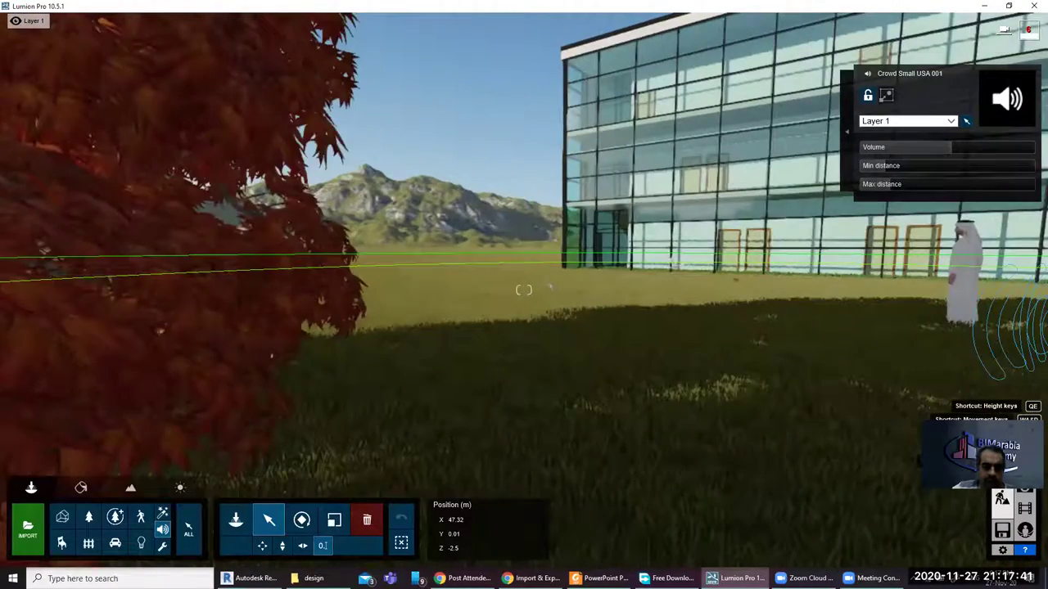
key("s")
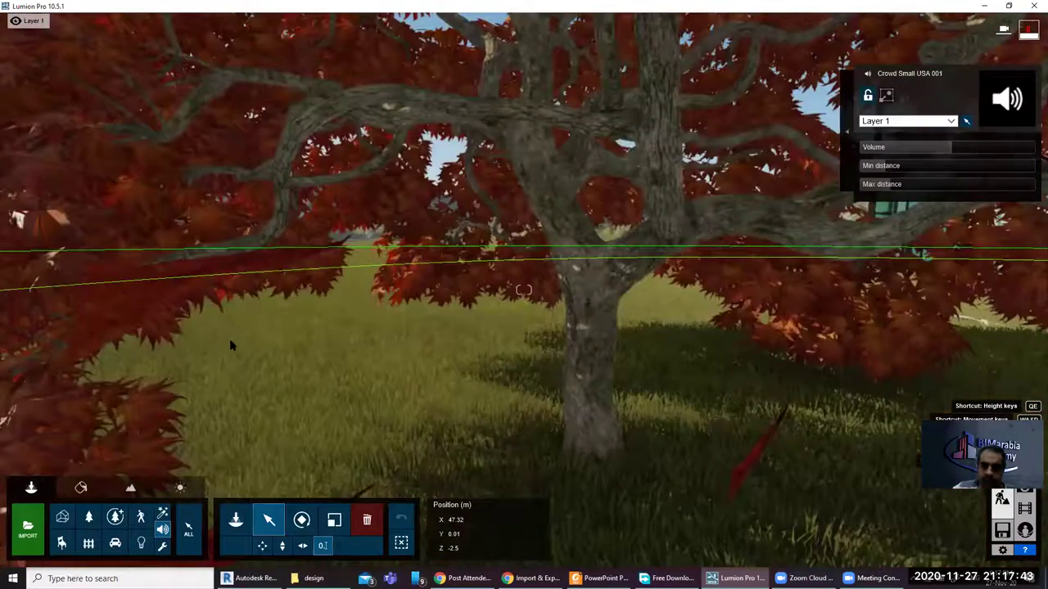
key("w")
key("s")
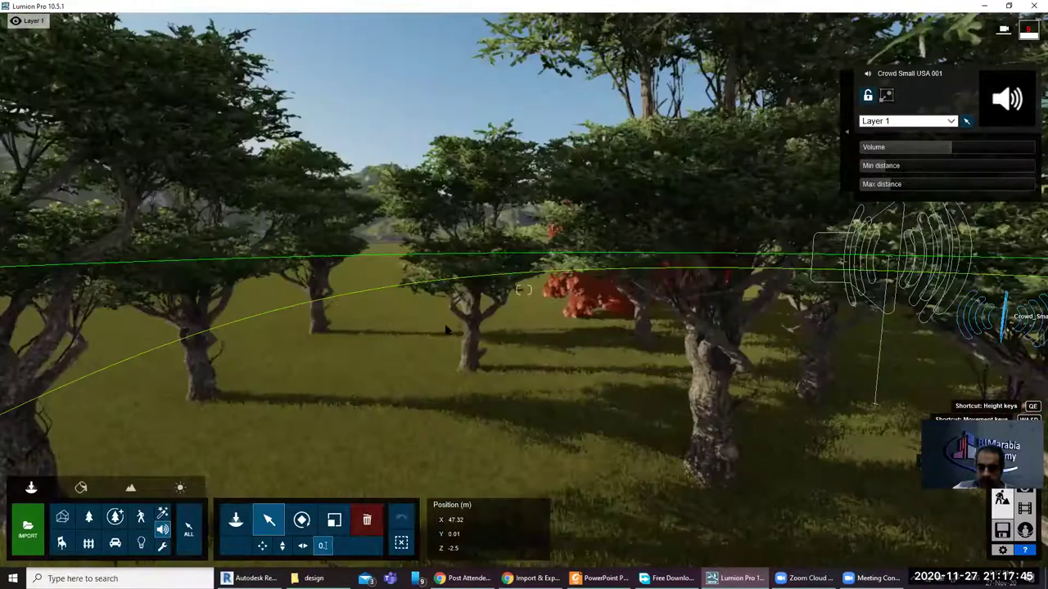
key("s")
right_click_drag(523, 290, 600, 329)
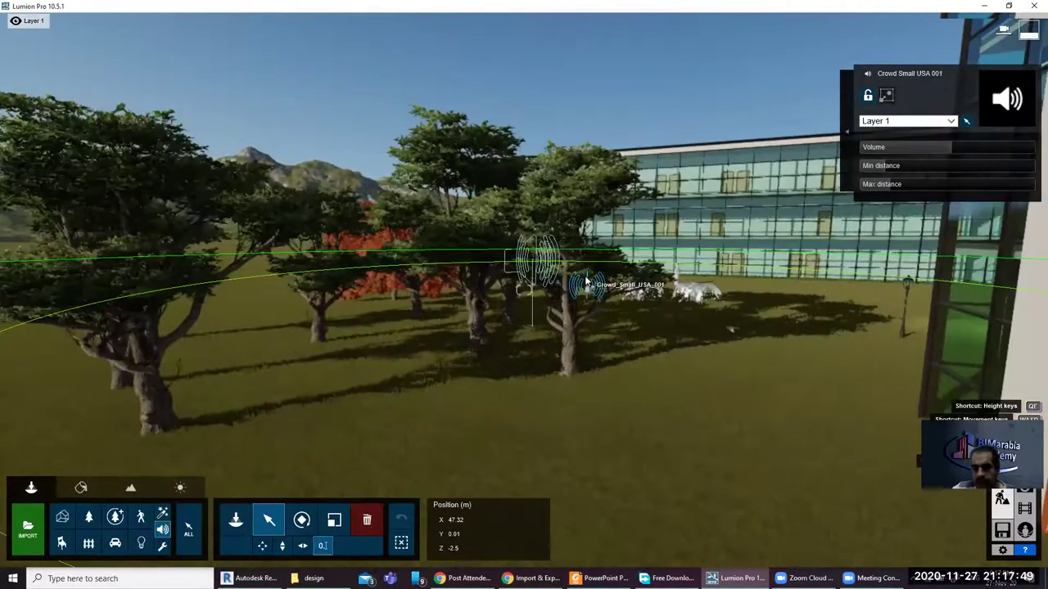
key("w")
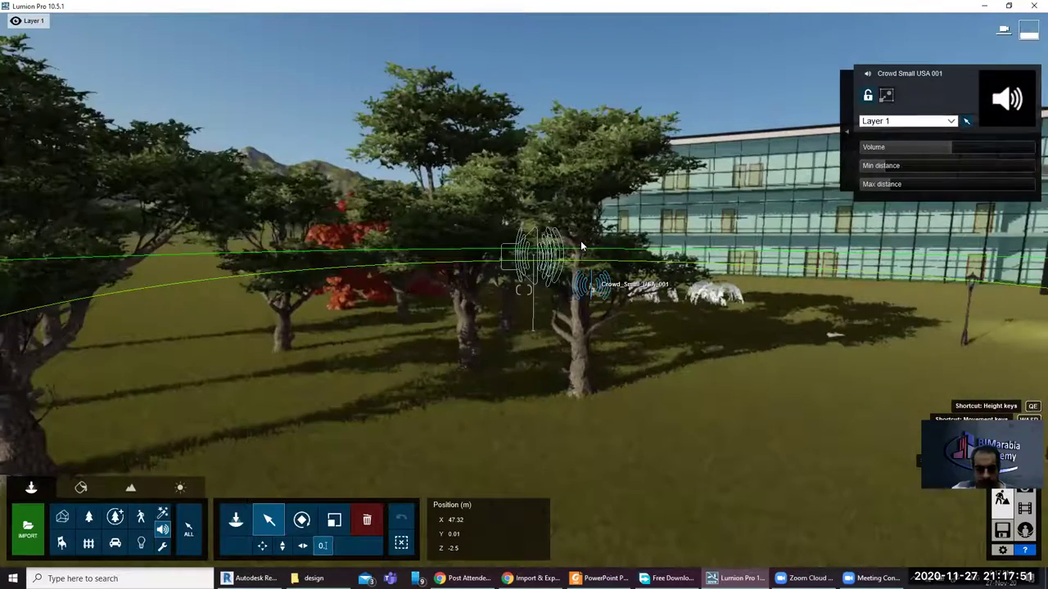
key("w")
key("w")
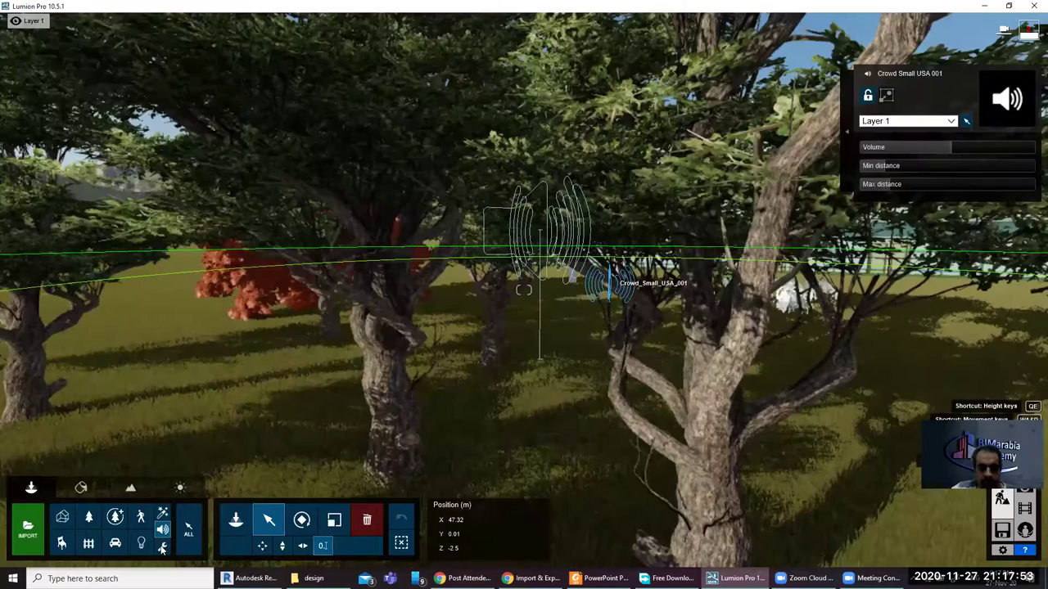
key("w")
key("w")
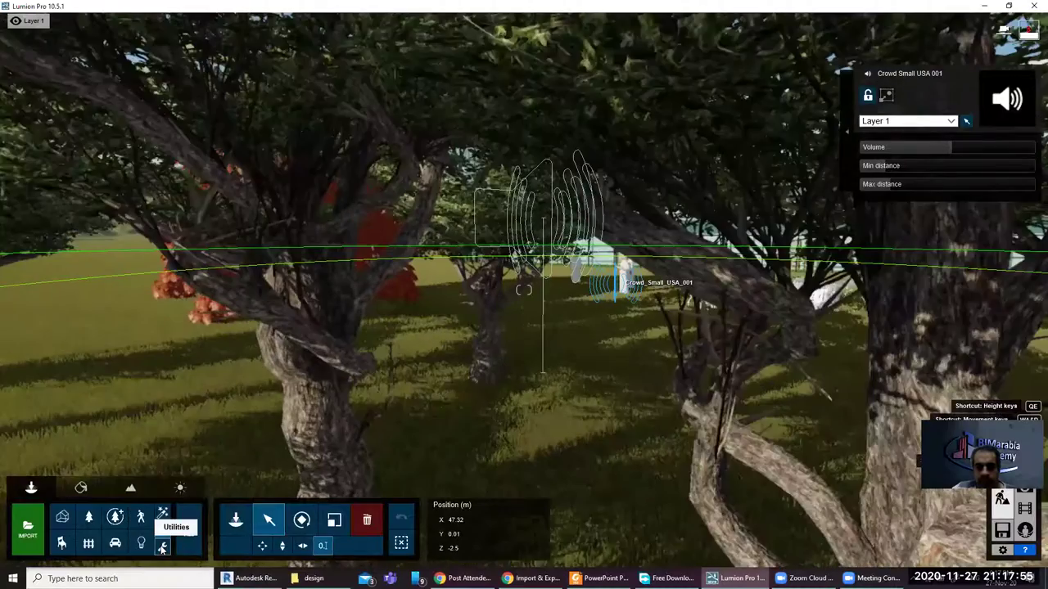
key("w")
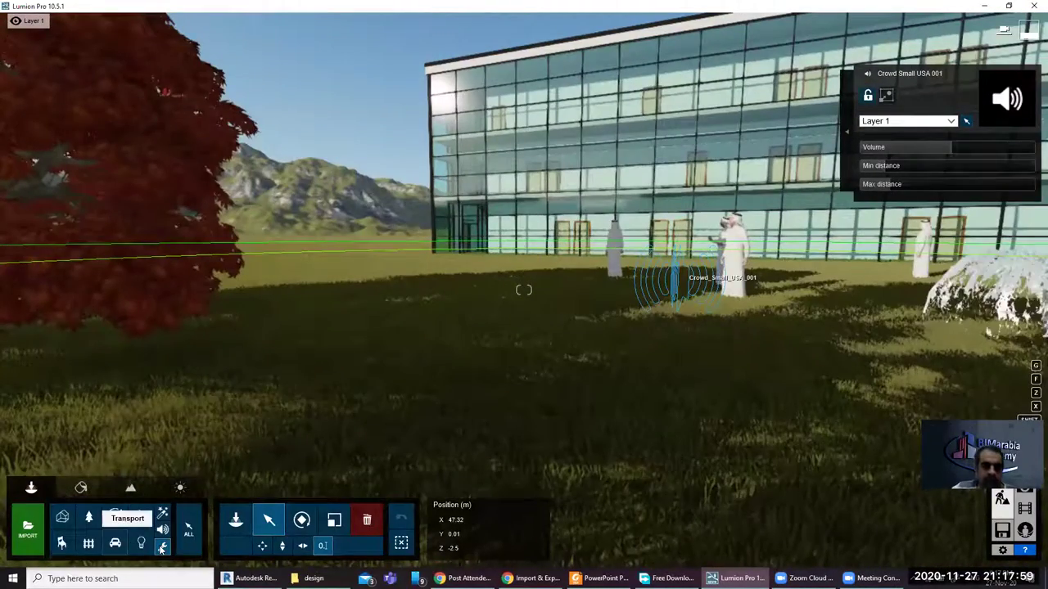
Place a clip plane from the Utilities library in the courtyard scene
left_click(162, 546)
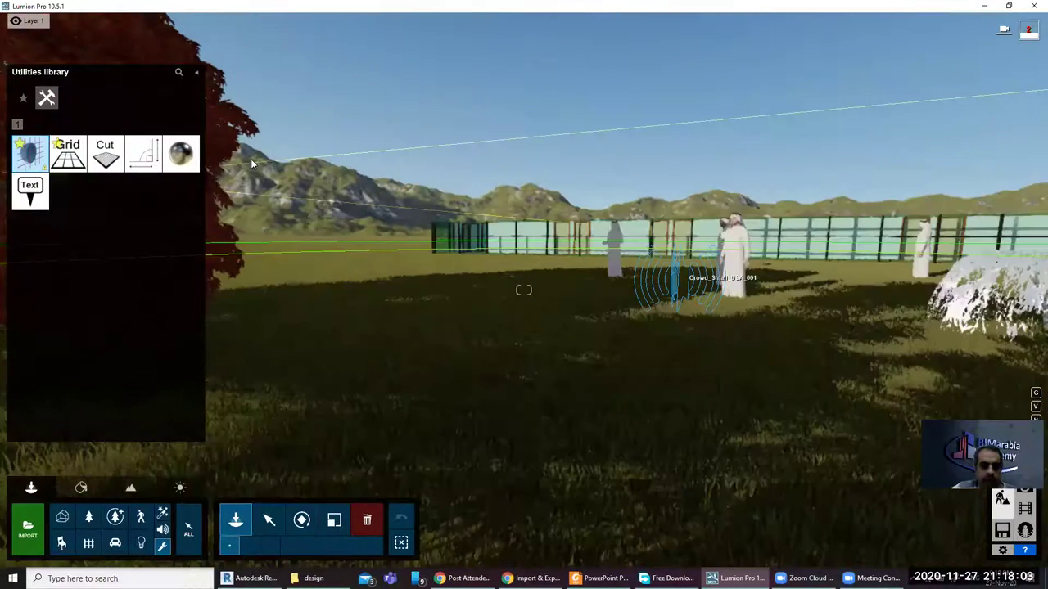
left_click(27, 155)
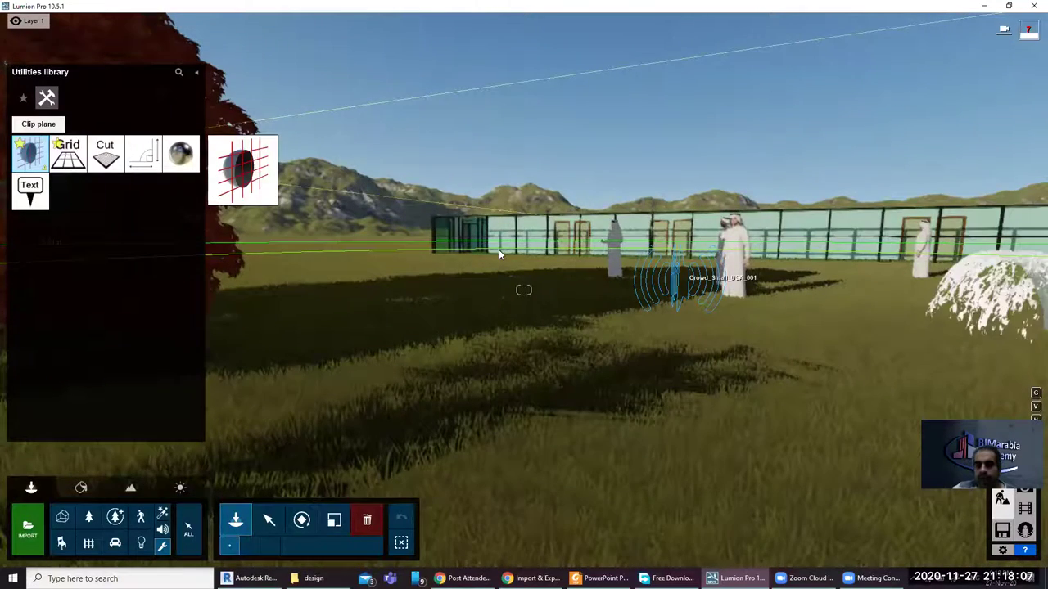
left_click(603, 298)
middle_click_drag(610, 297, 751, 329)
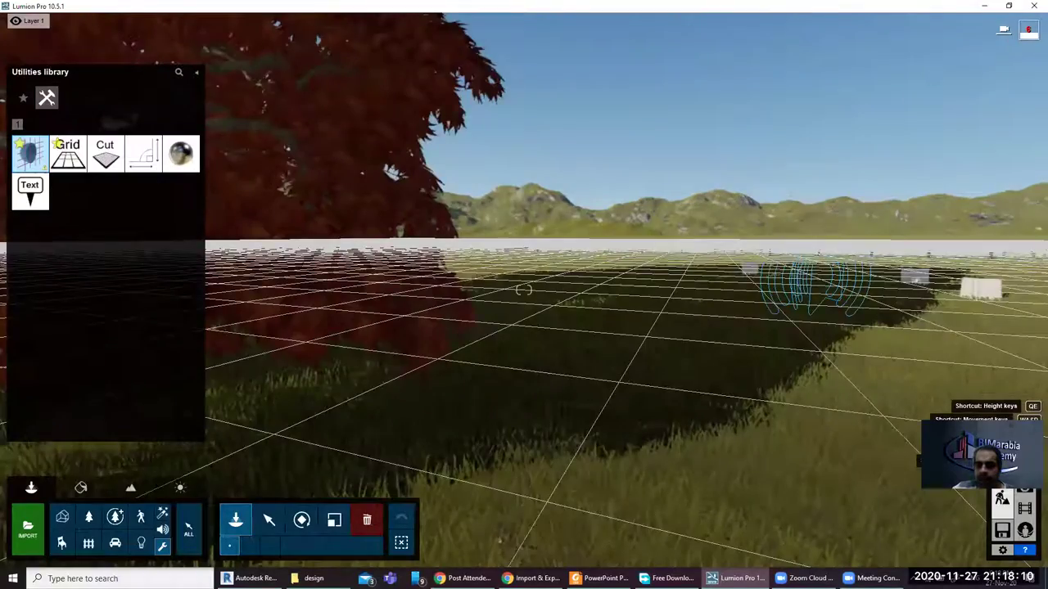
right_click_drag(750, 329, 368, 344)
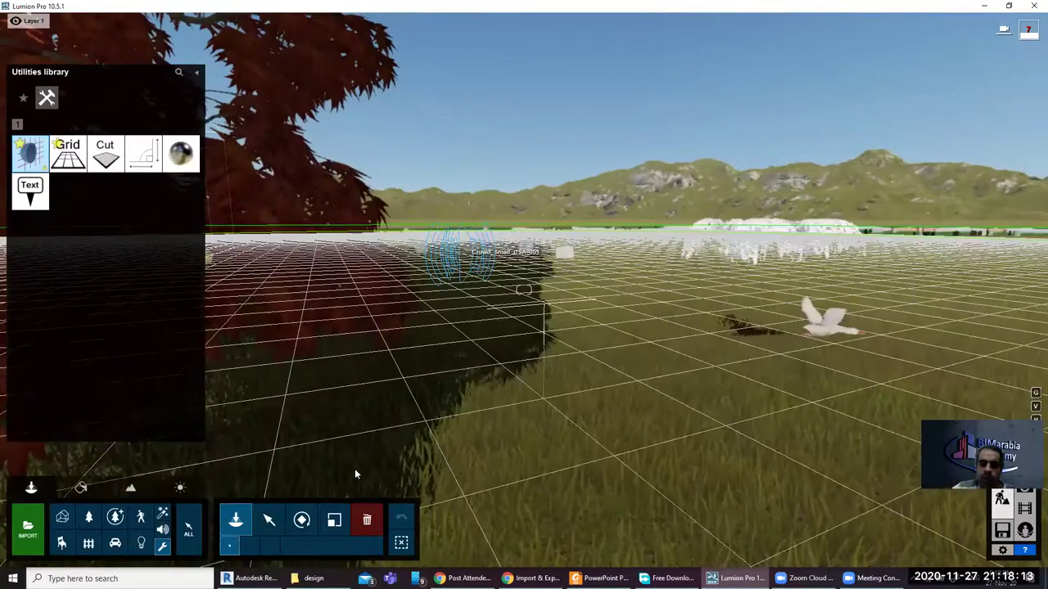
Reselect the crowd sound object and zoom in on it
left_click(269, 519)
left_click(521, 257)
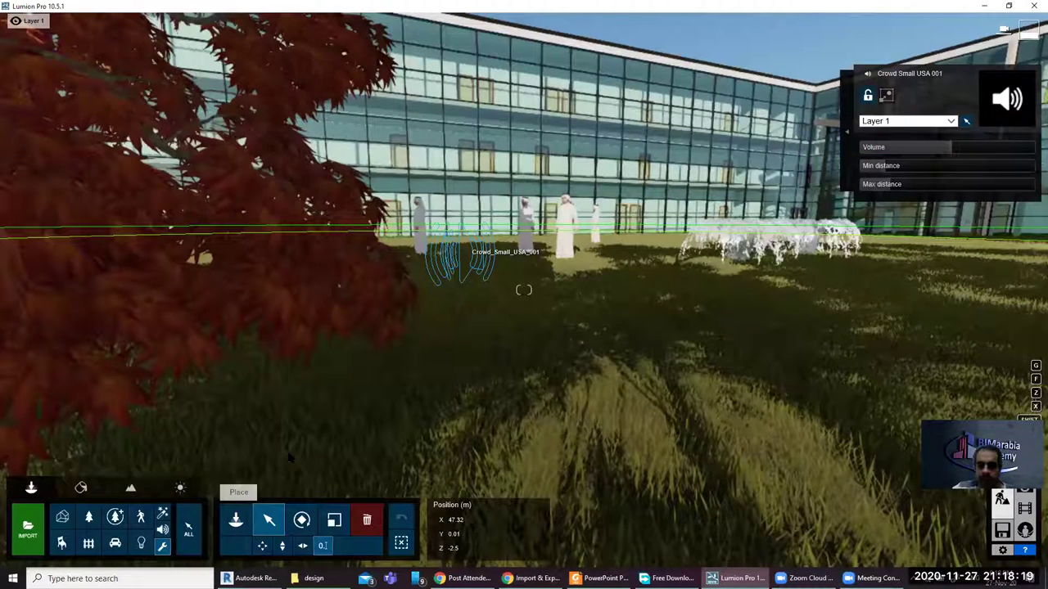
scroll(301, 389, "up", 2)
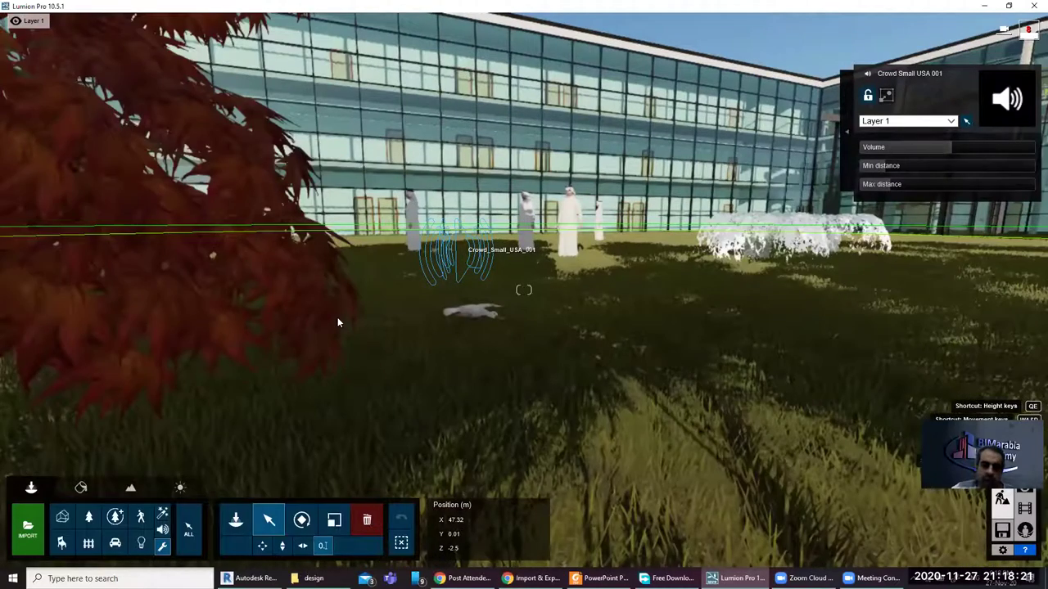
scroll(337, 323, "up", 2)
scroll(335, 353, "up", 2)
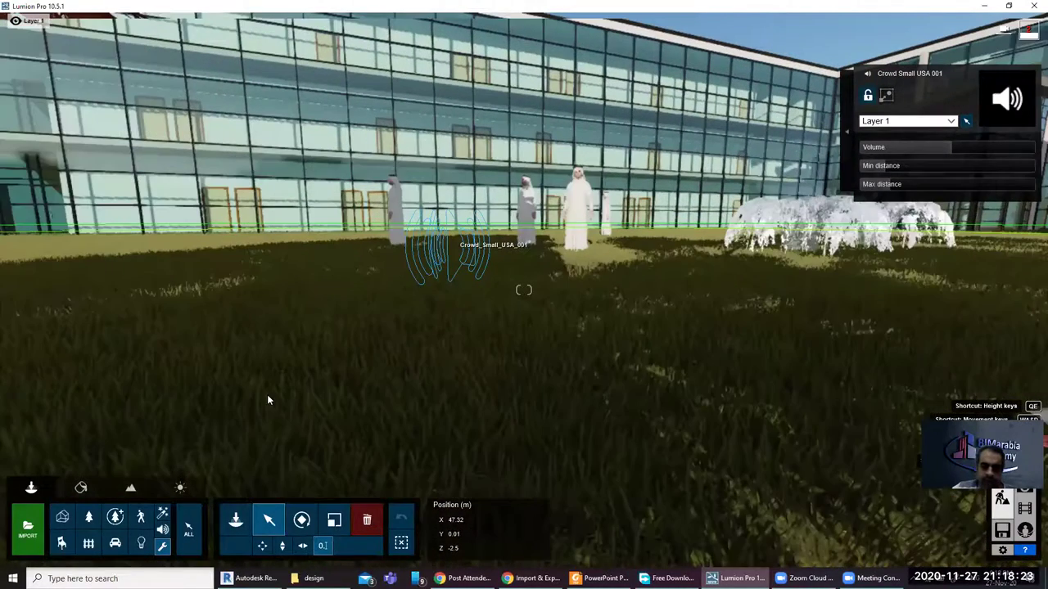
scroll(304, 307, "up", 2)
scroll(305, 309, "up", 2)
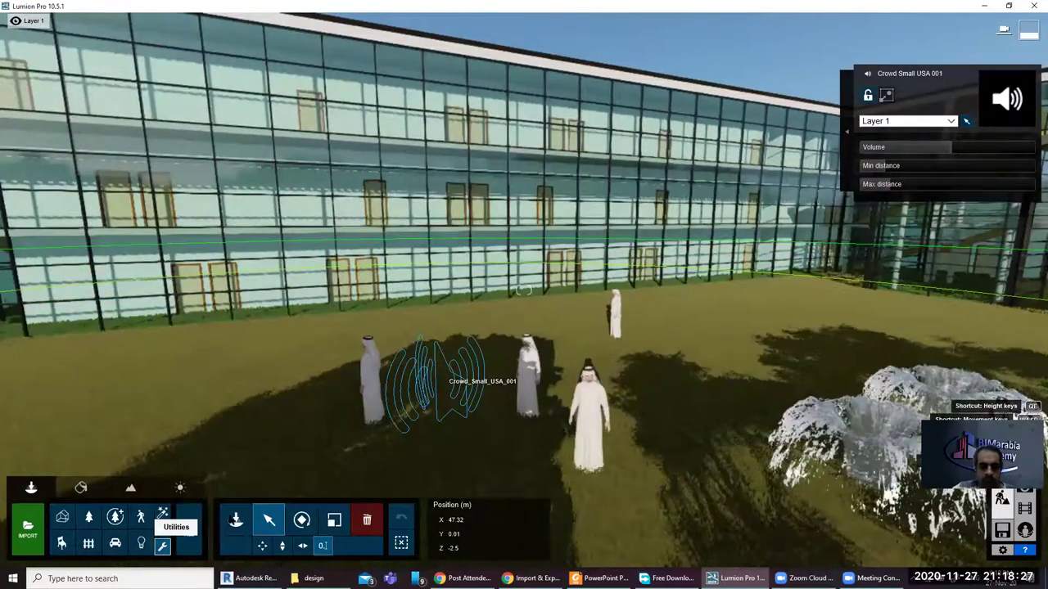
Place a clip plane above the glass building and check it from higher up
left_click(163, 547)
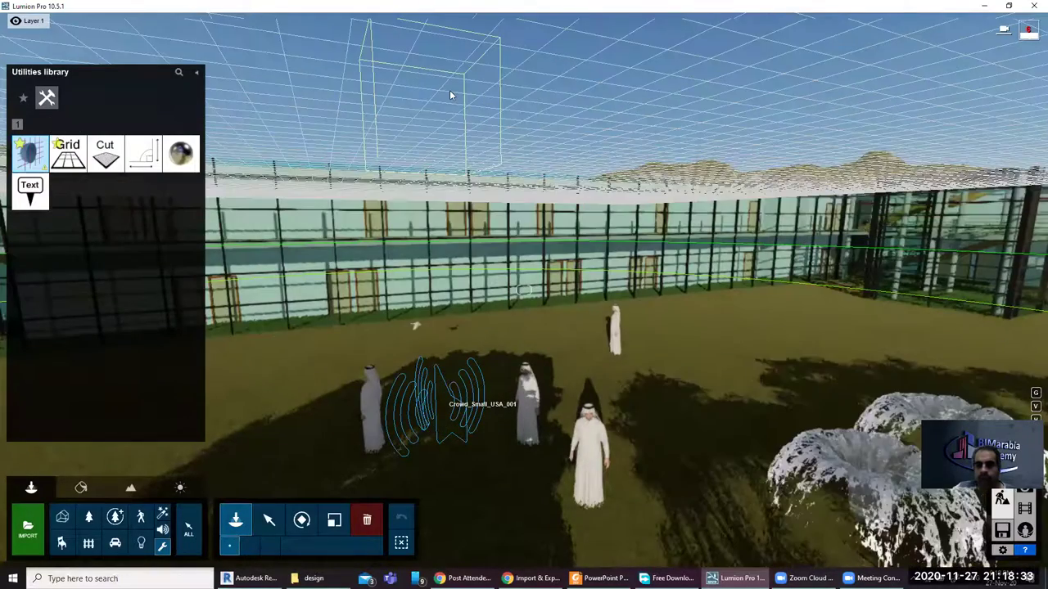
left_click(450, 92)
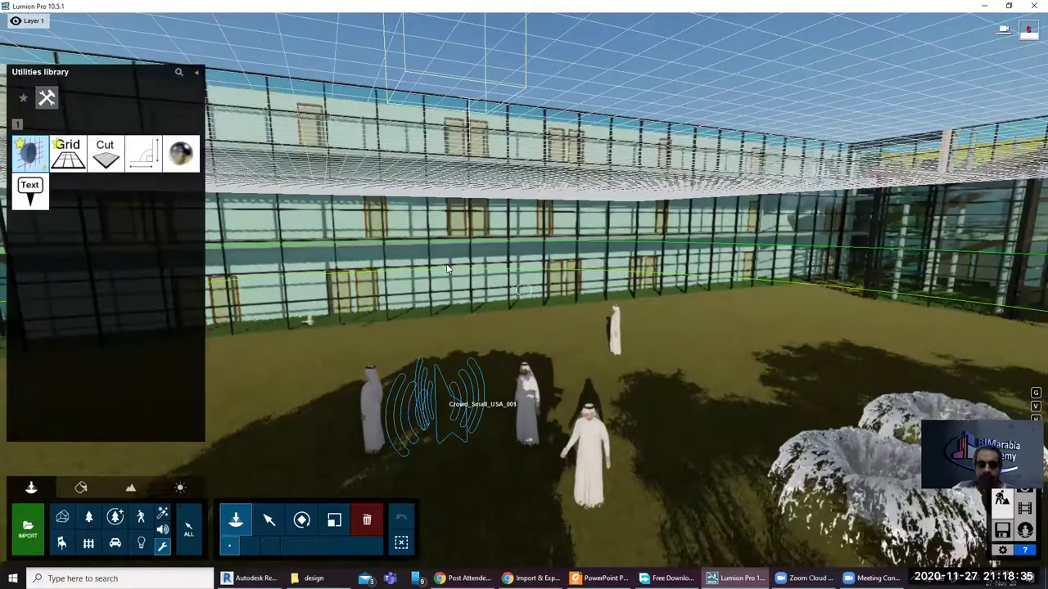
key("q")
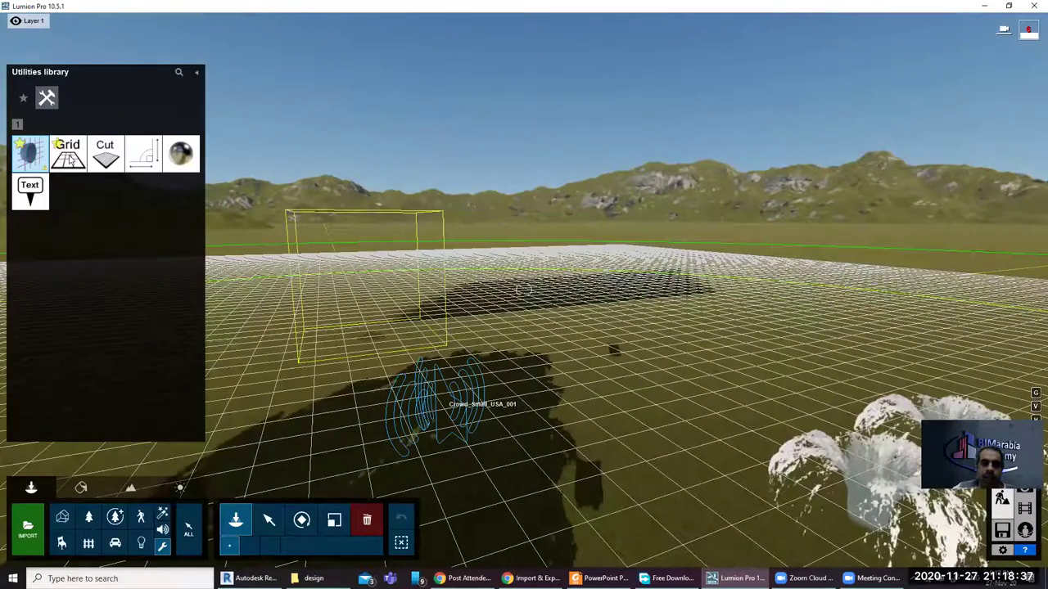
key("e")
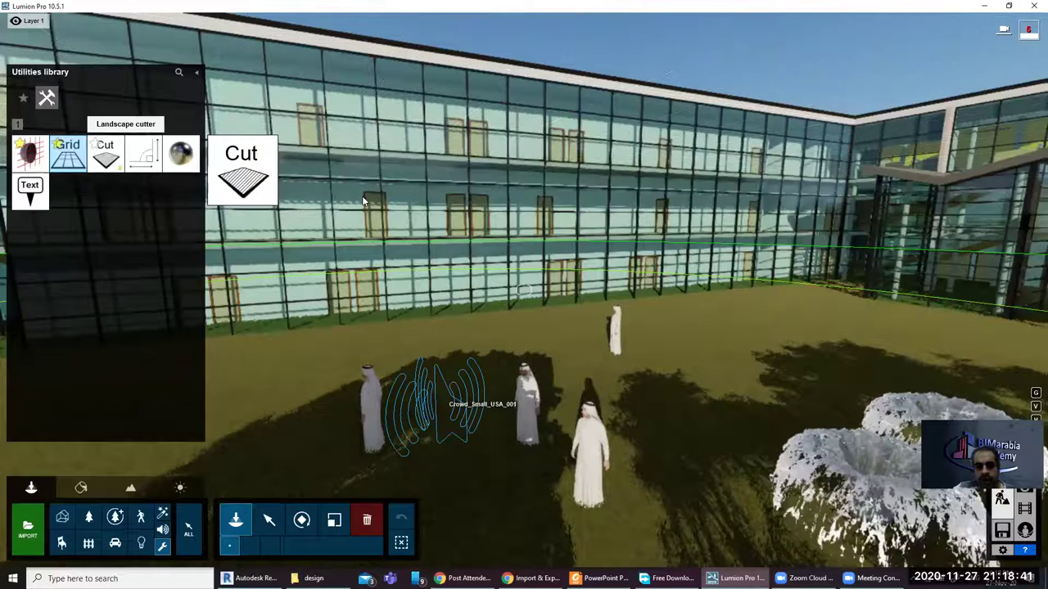
Measure the facade from roofline to ground (10.91 m), then slide the view left
left_click(106, 156)
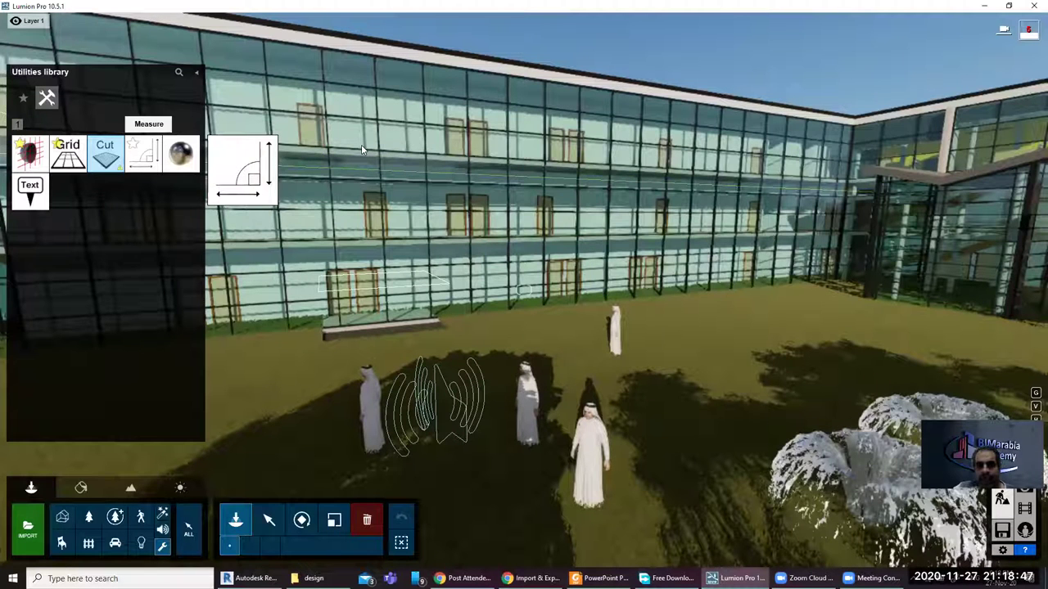
left_click(375, 58)
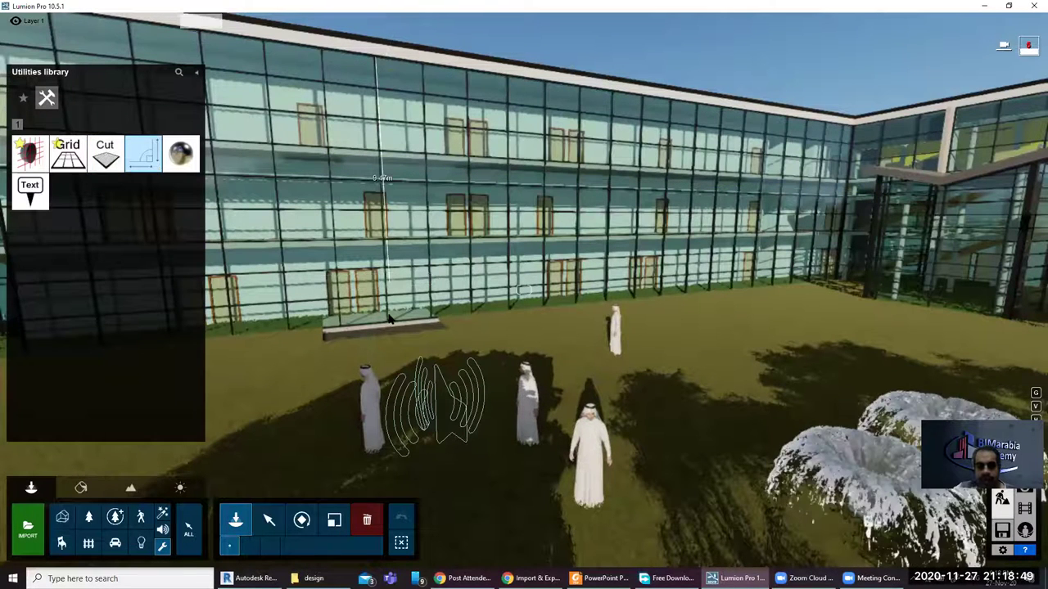
left_click(388, 322)
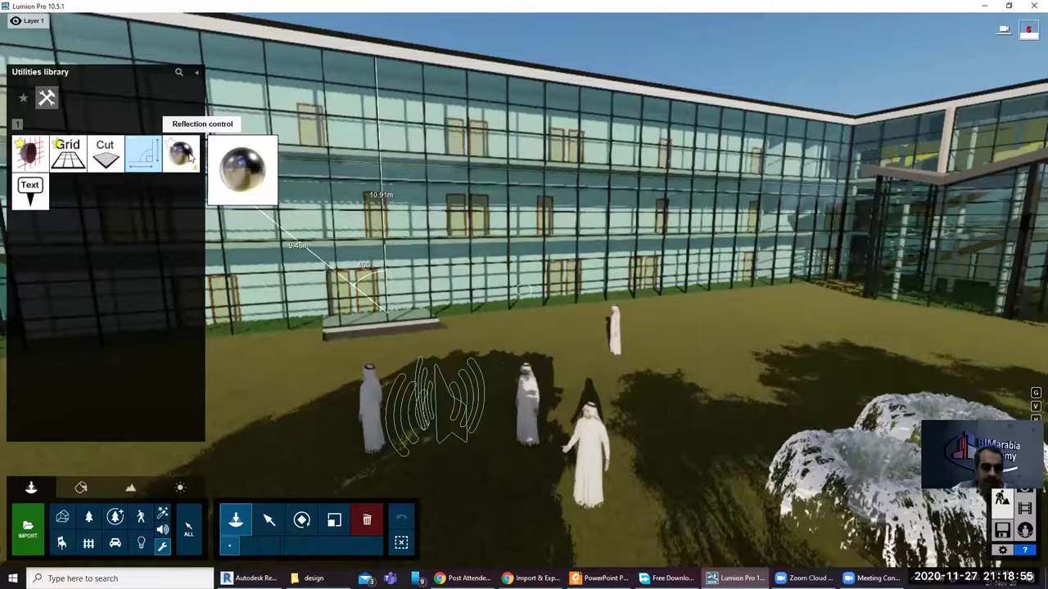
key("a")
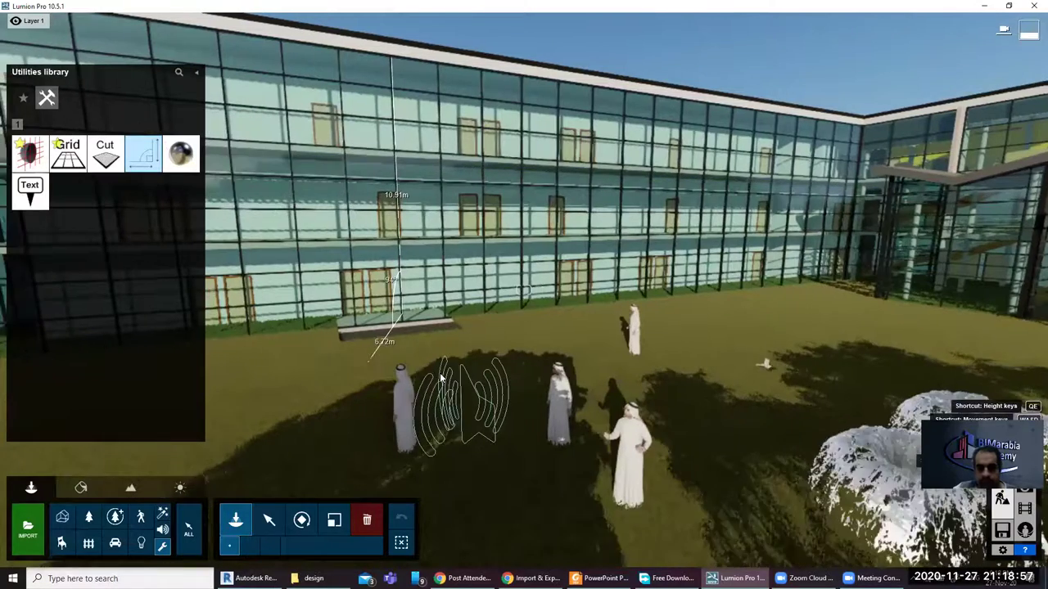
key("a")
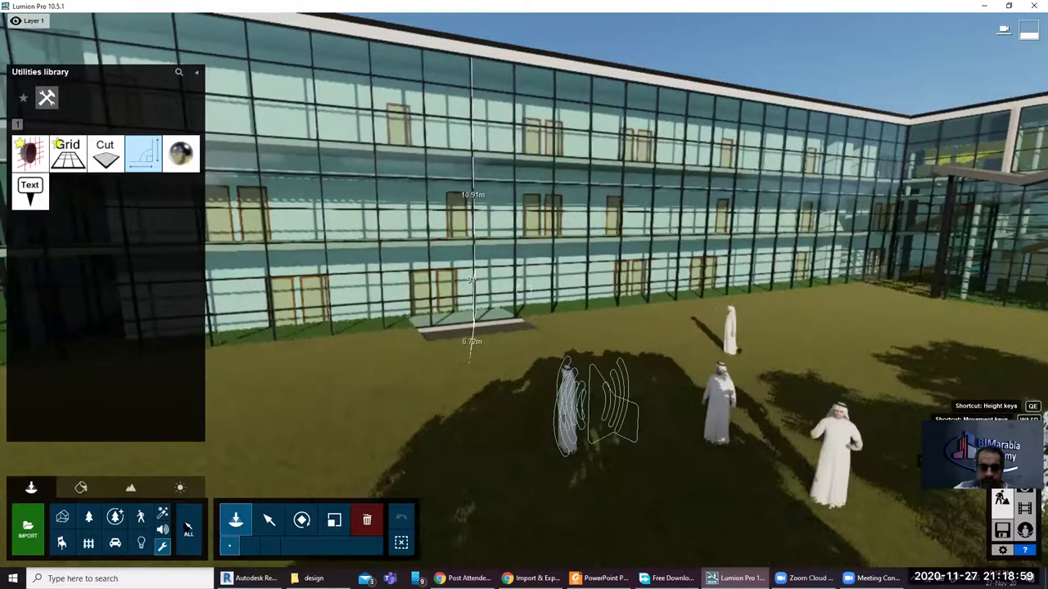
key("a")
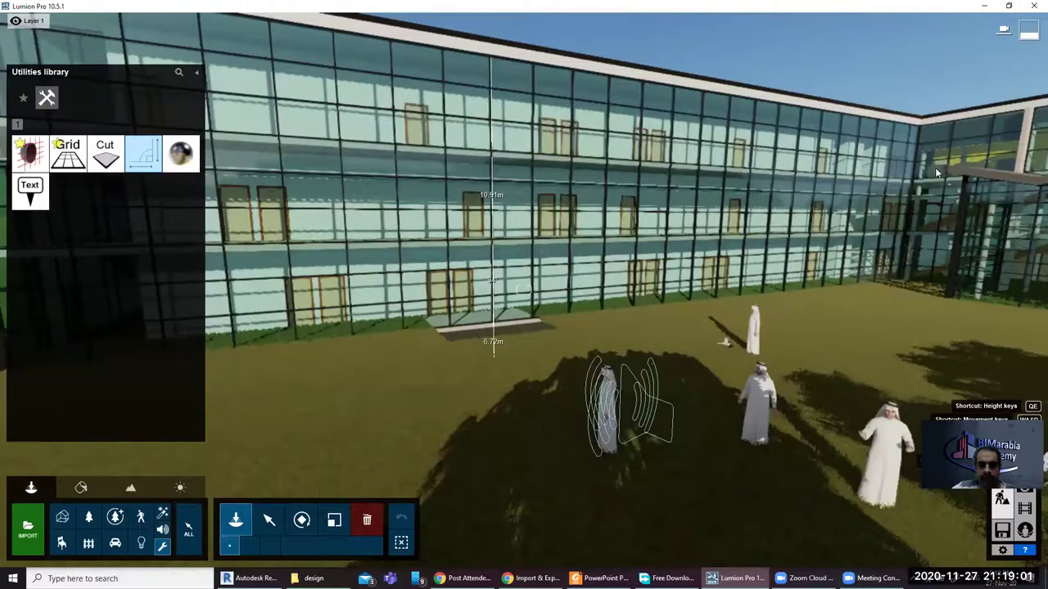
key("a")
key("a")
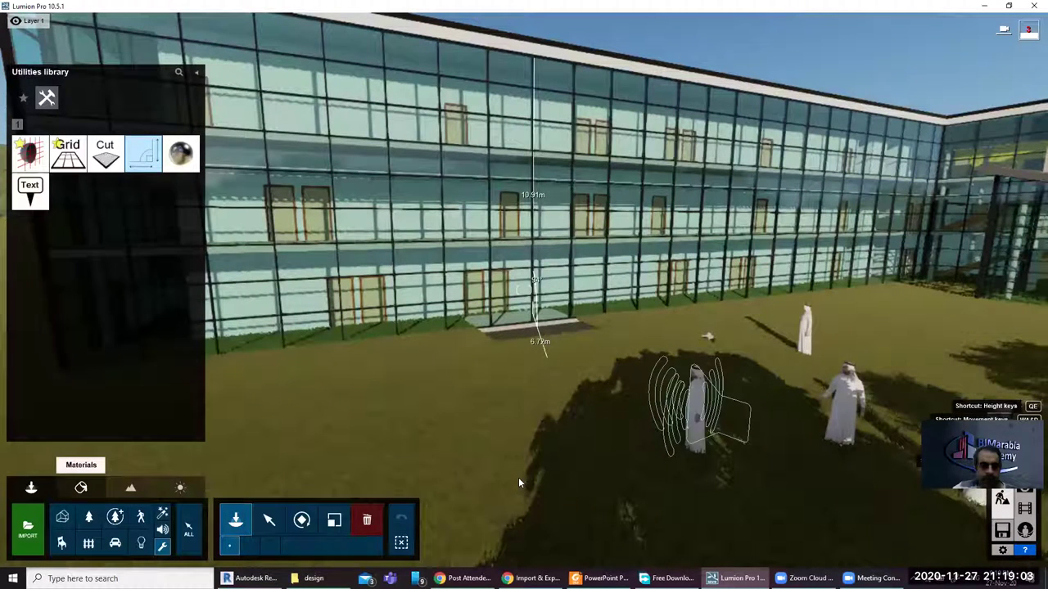
key("a")
key("a")
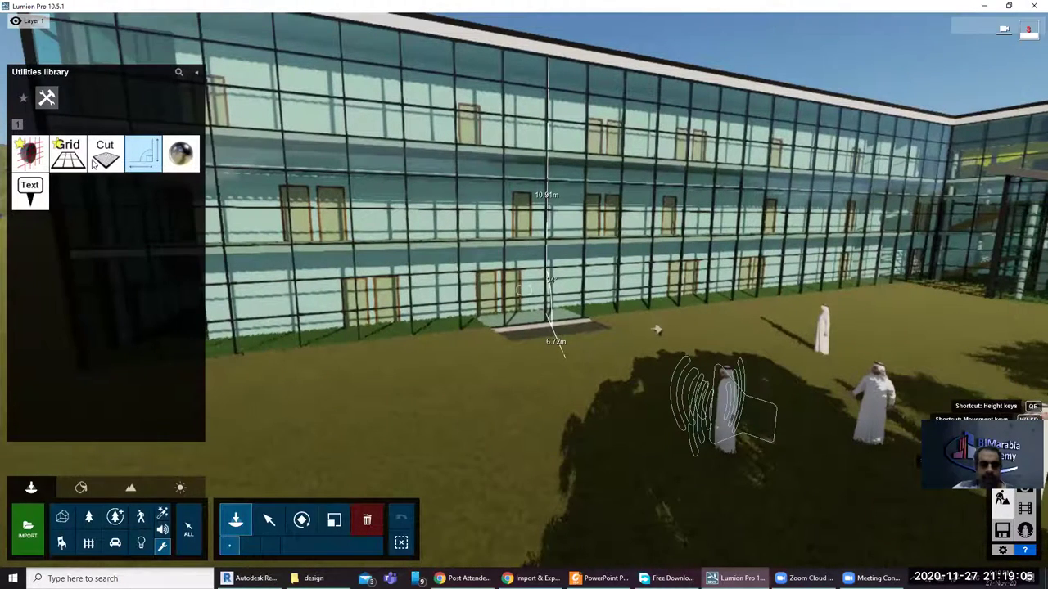
key("a")
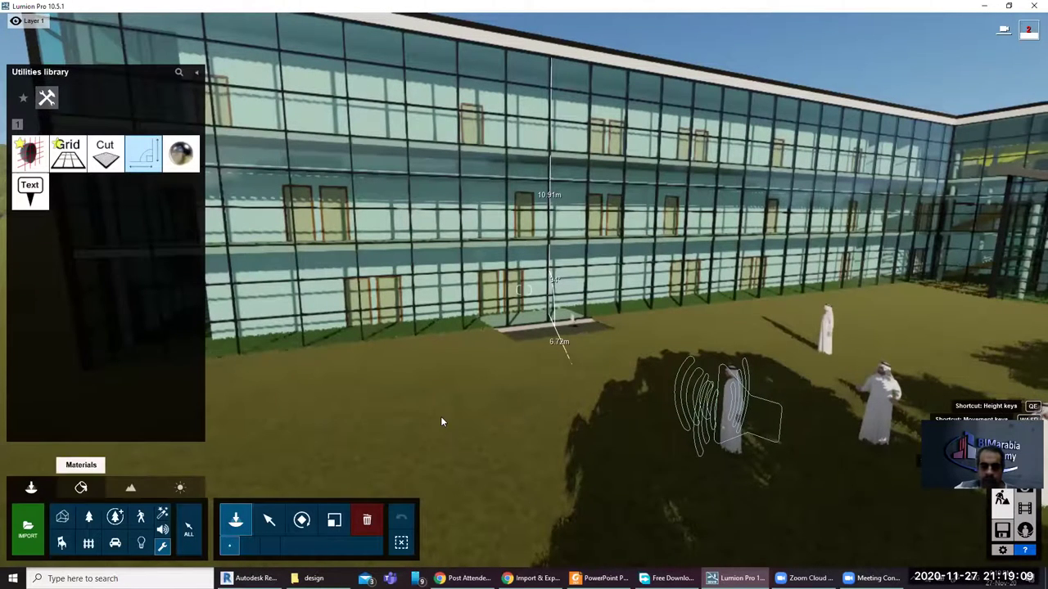
Switch to Materials and select the black aluminium facade frames for a new material
key("a")
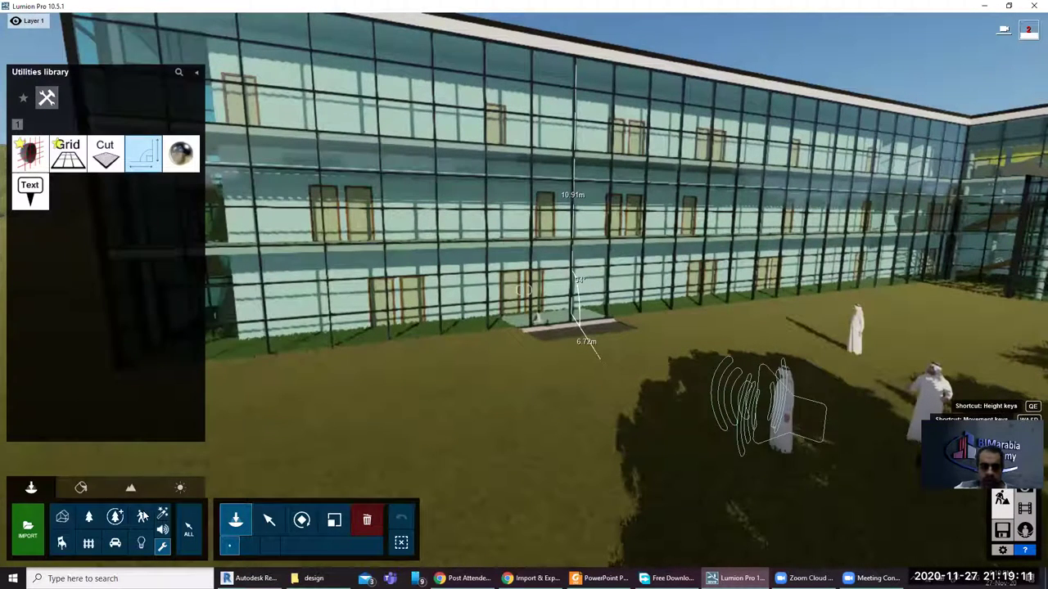
key("a")
key("a")
key("a")
left_click(81, 488)
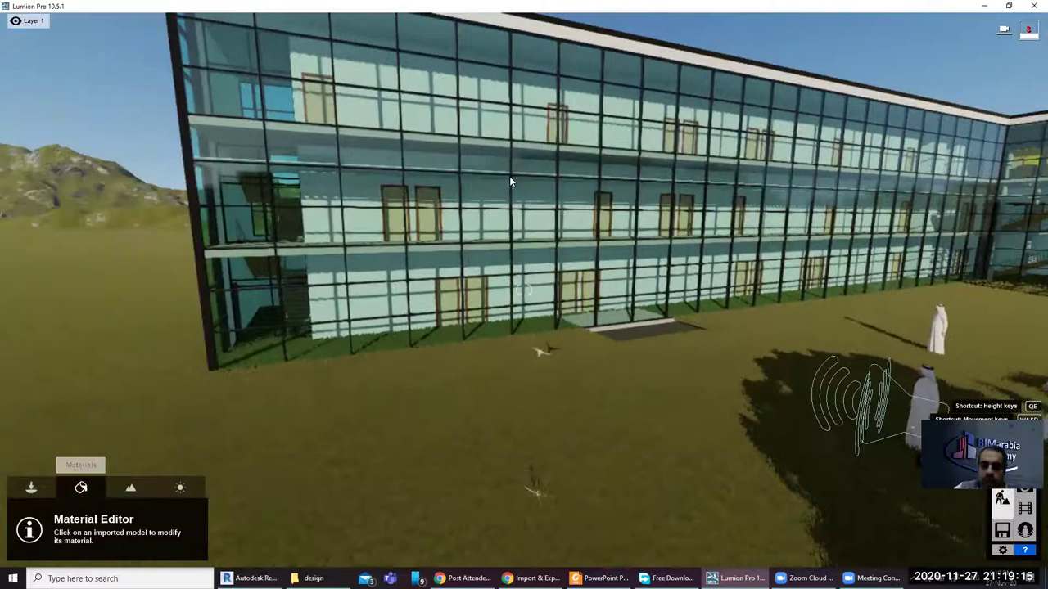
key("a")
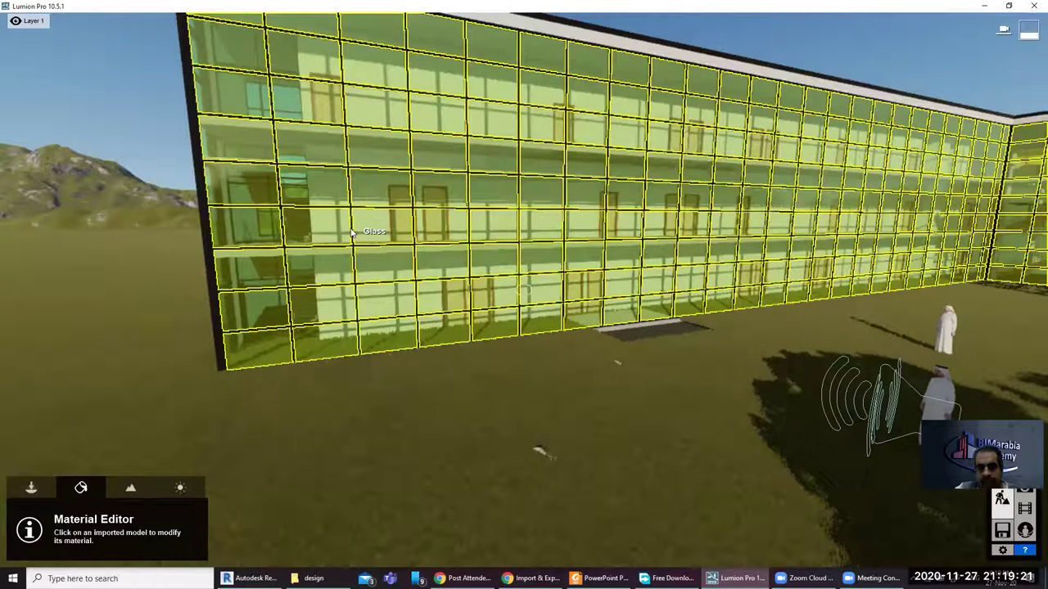
left_click(352, 233)
left_click(352, 233)
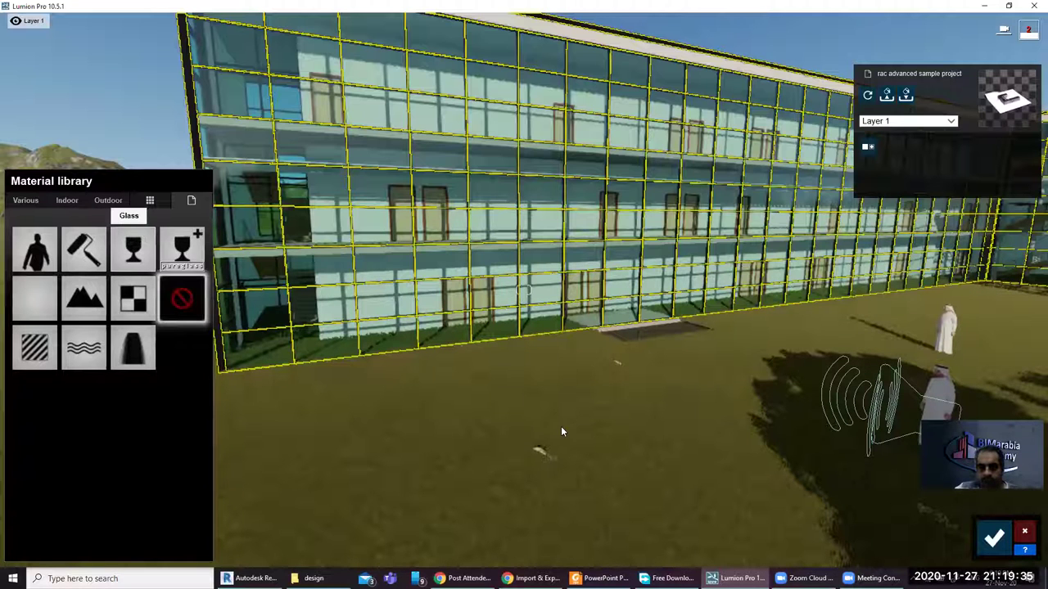
scroll(455, 395, "down", 5)
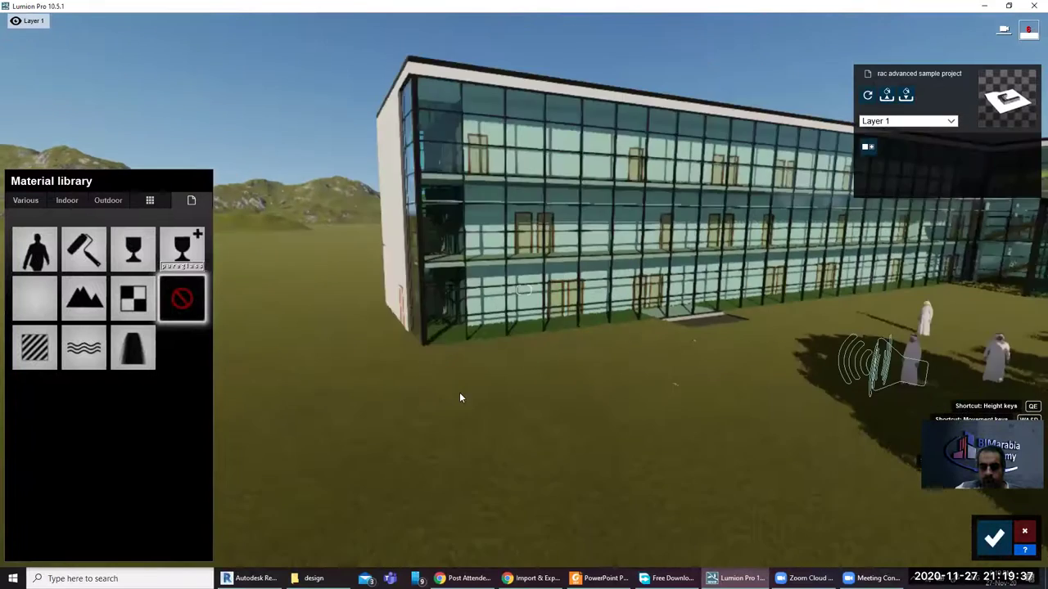
right_click_drag(485, 396, 551, 400)
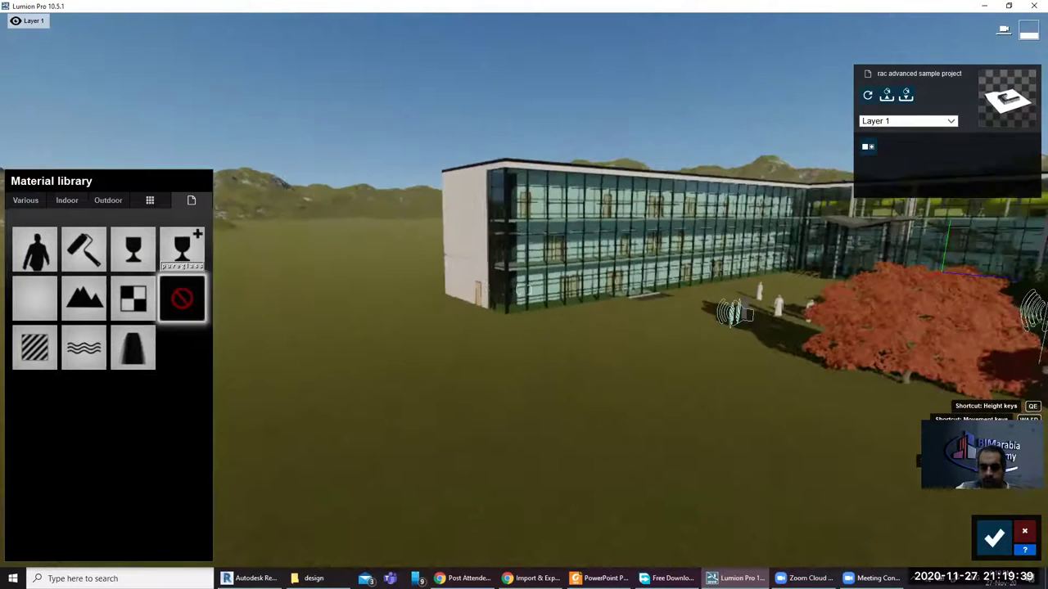
key("a")
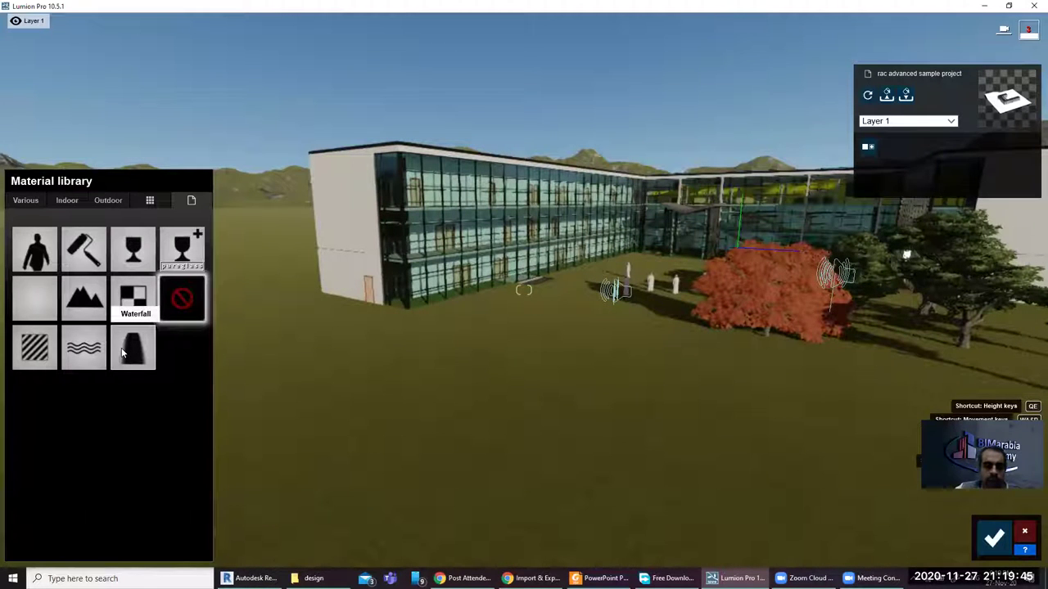
Apply Outdoor > Metal > Metal Painted 002c 1024 to the frames with lowered gloss
left_click(86, 297)
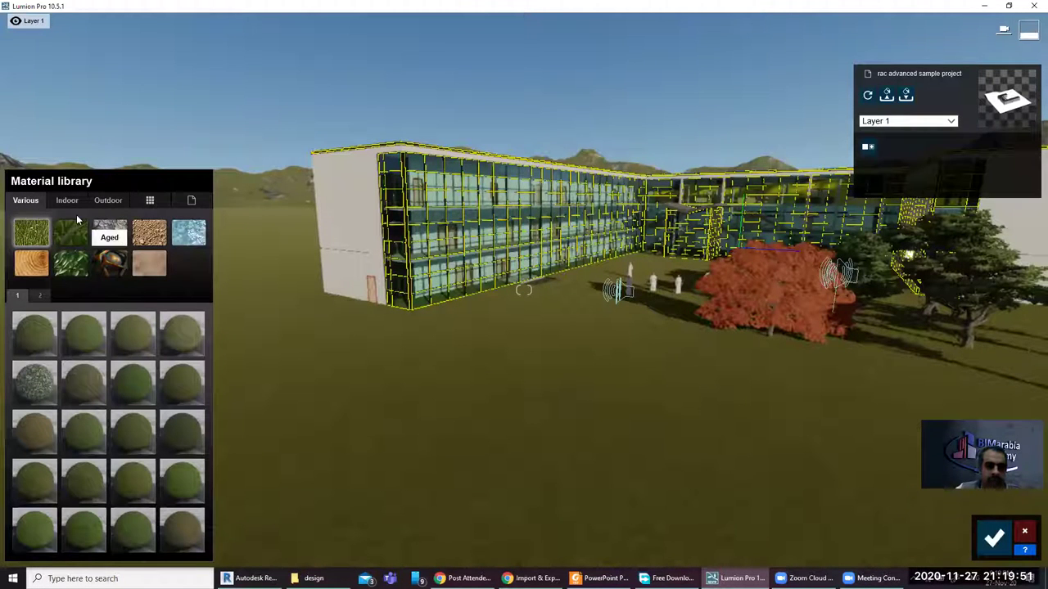
left_click(108, 201)
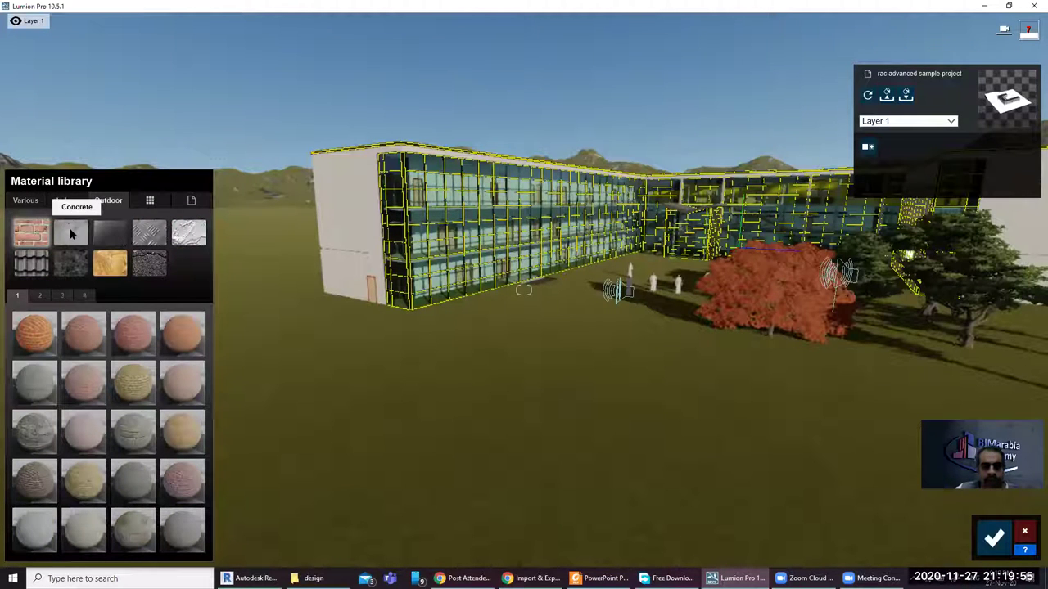
left_click(161, 238)
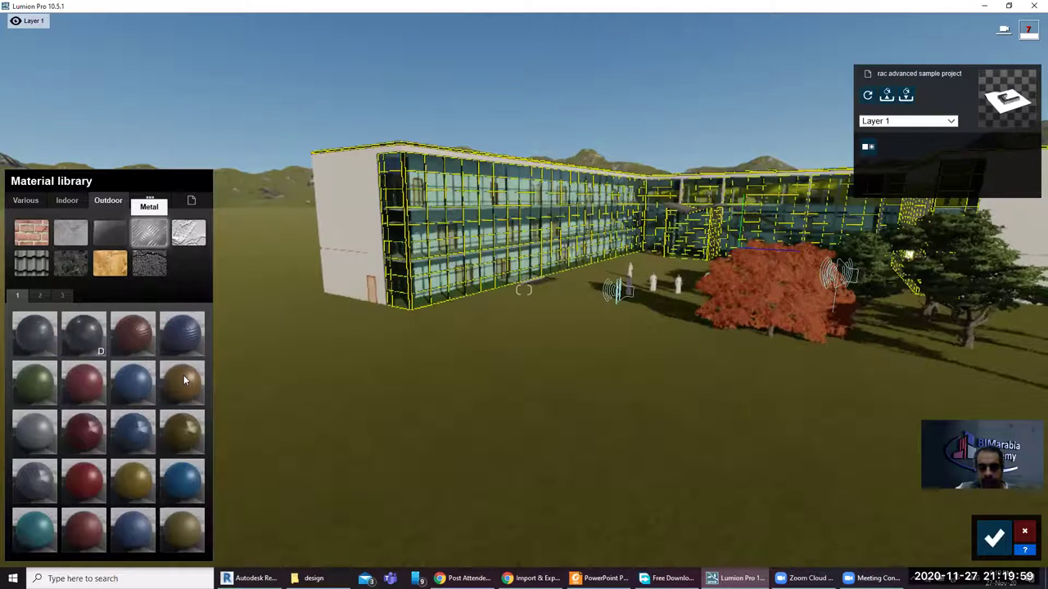
left_click(183, 375)
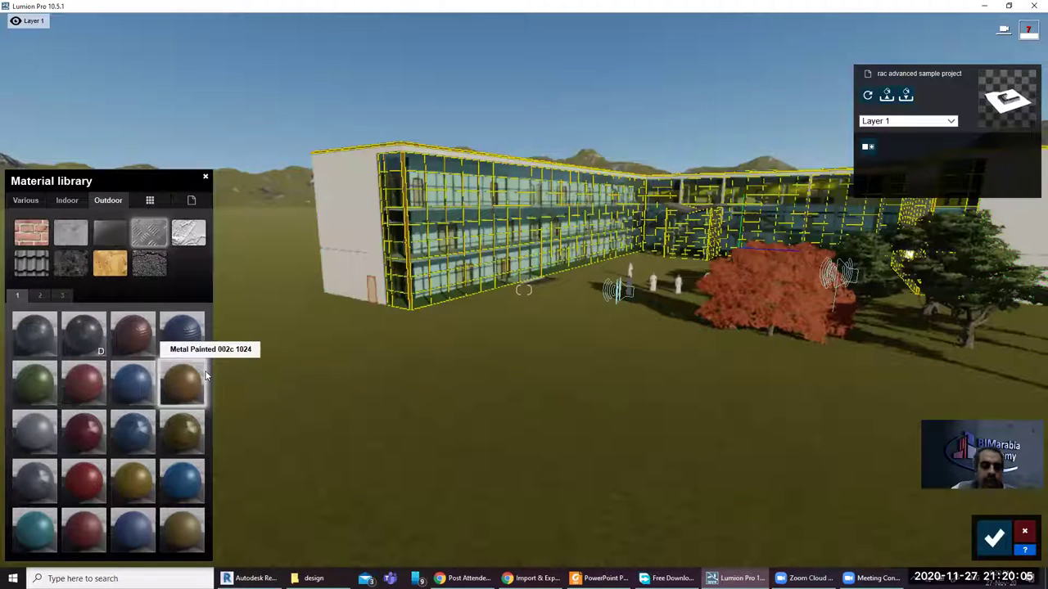
left_click(180, 386)
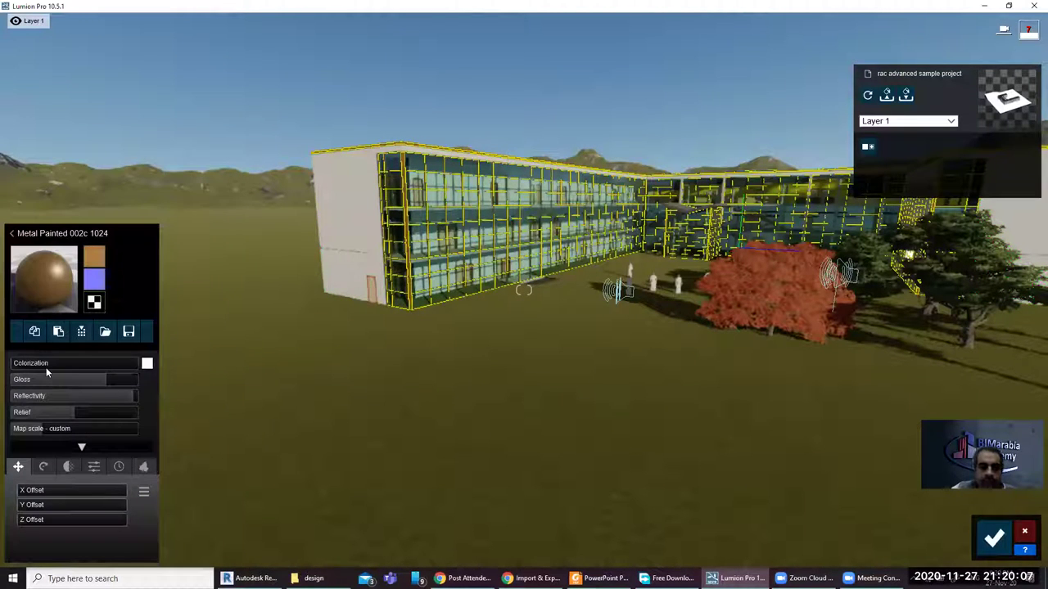
mouse_move(73, 411)
left_click(38, 377)
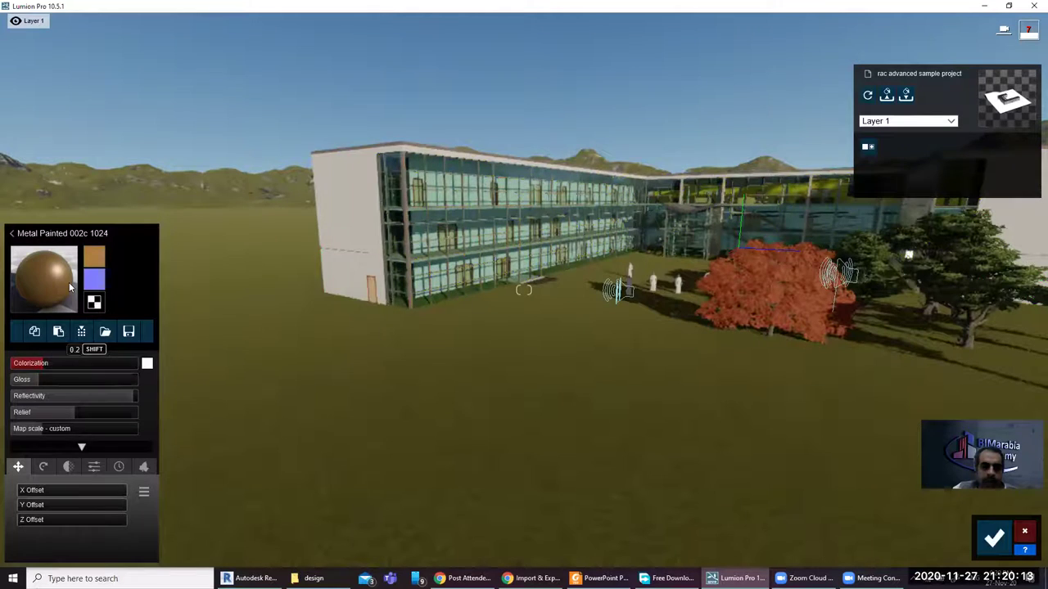
left_click(352, 208)
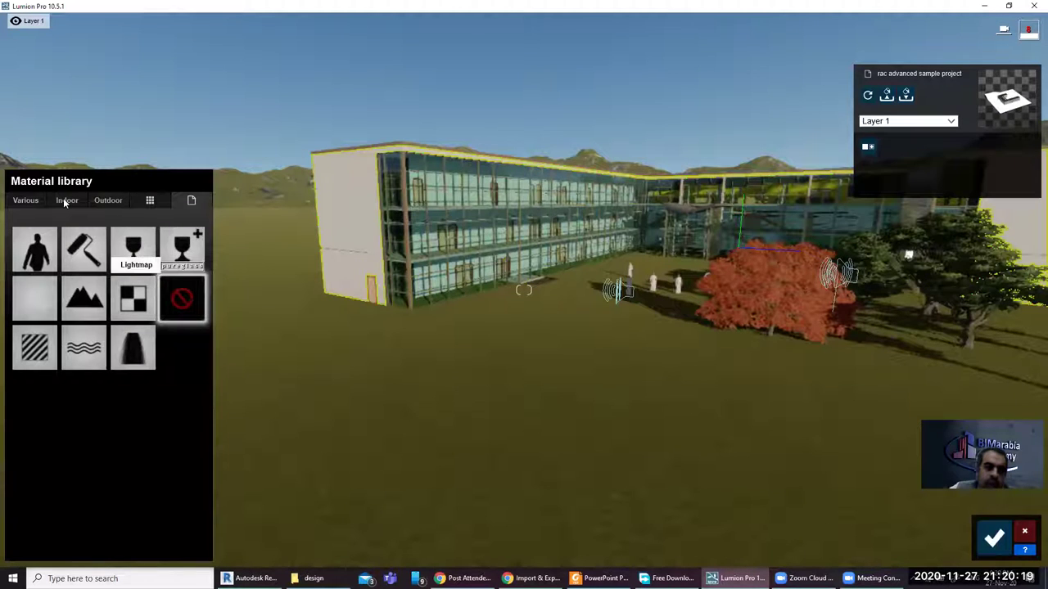
Try a Plaster finish, then give the exterior wall a tan wood material and confirm
left_click(106, 200)
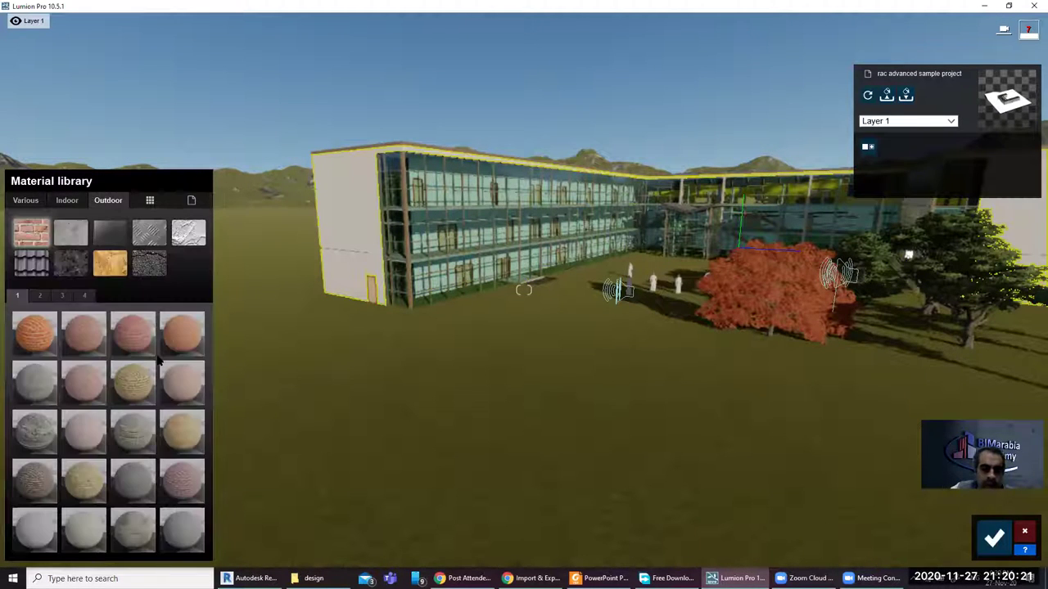
left_click(186, 235)
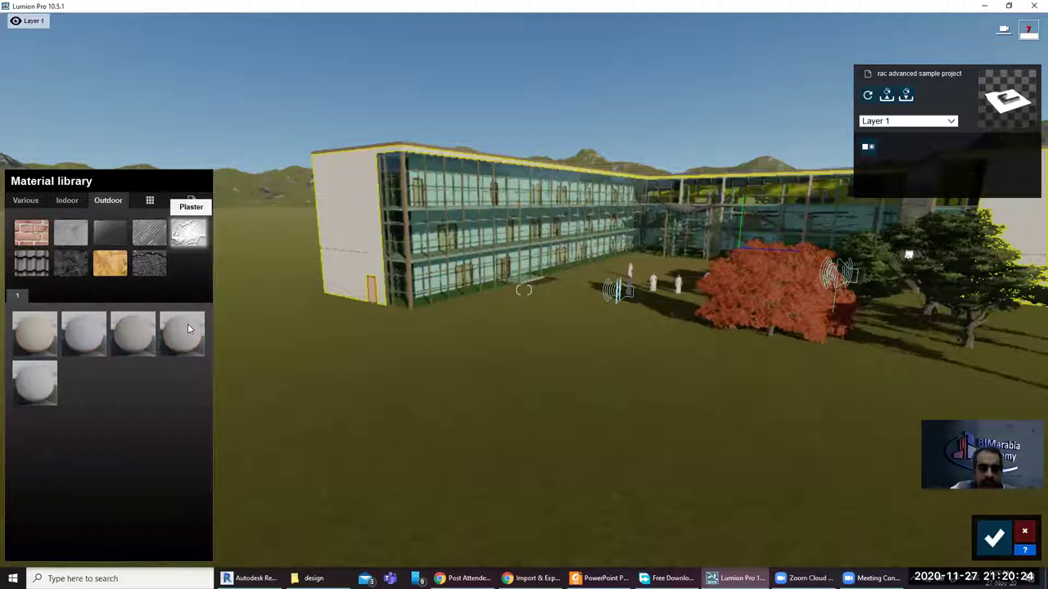
left_click(85, 327)
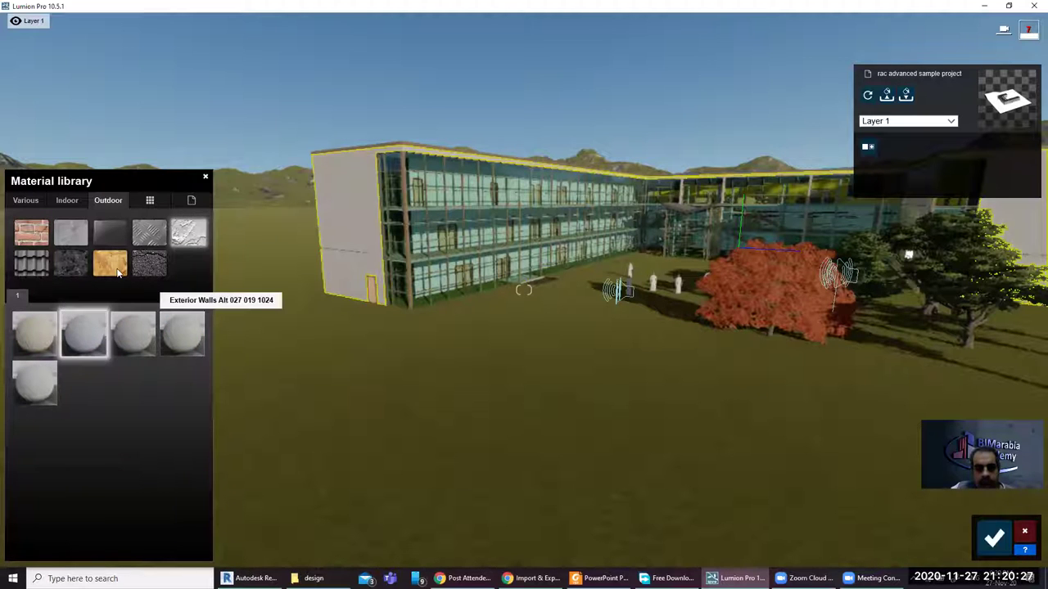
left_click(117, 270)
left_click(131, 379)
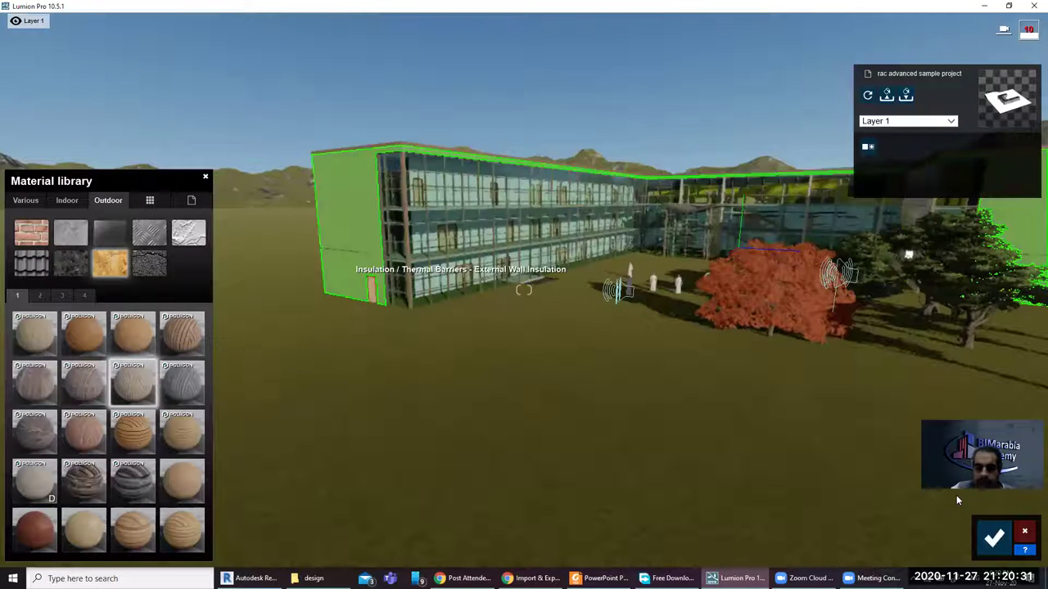
key("Escape")
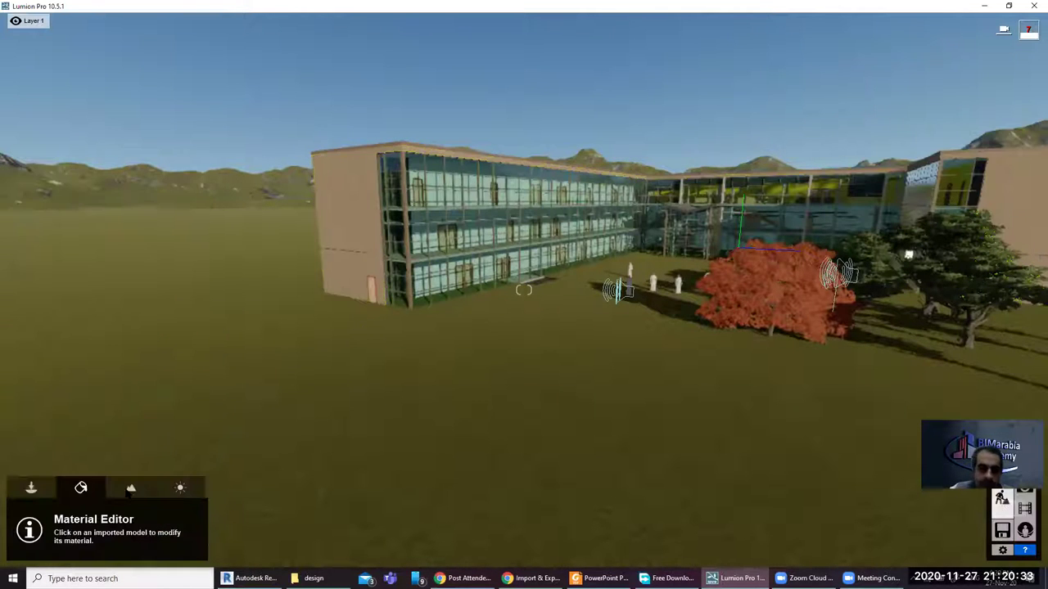
Delete the sound source beside the red tree and the Crowd_Small_USA_001 sound near the people
left_click(31, 487)
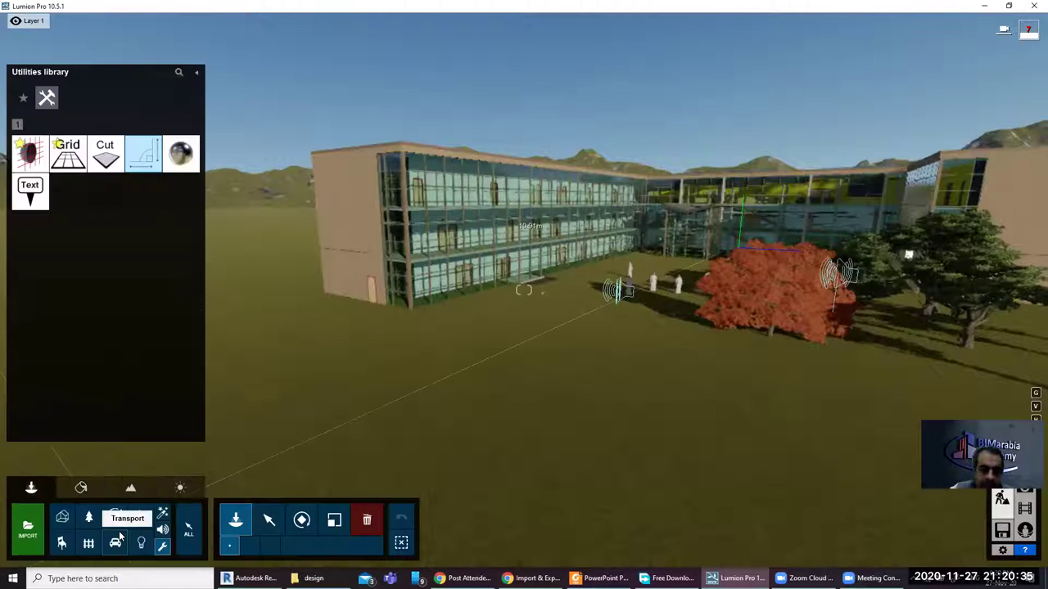
left_click(162, 530)
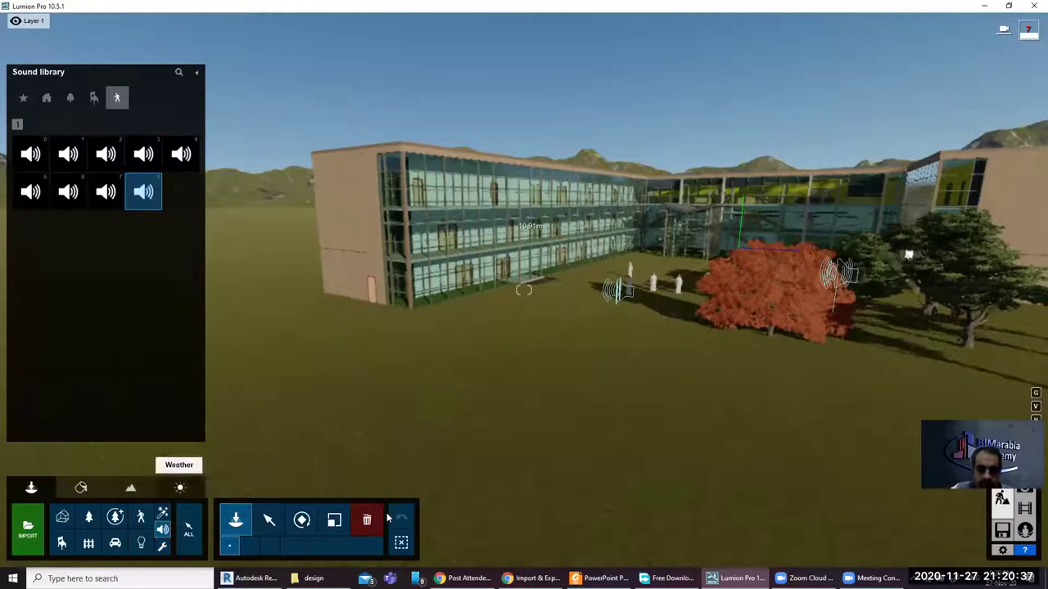
left_click(269, 521)
left_click(624, 298)
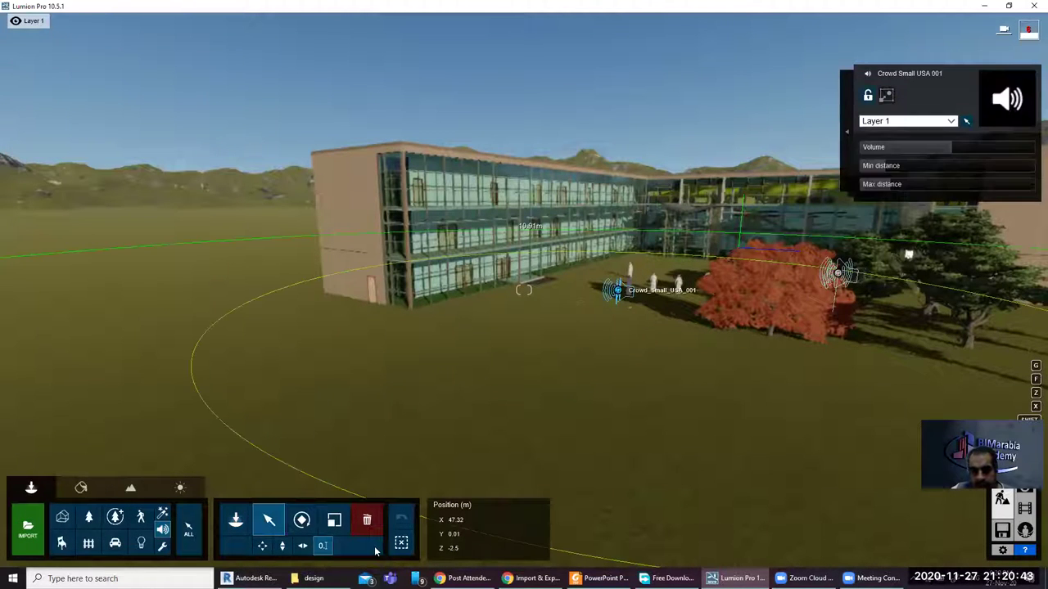
left_click(367, 520)
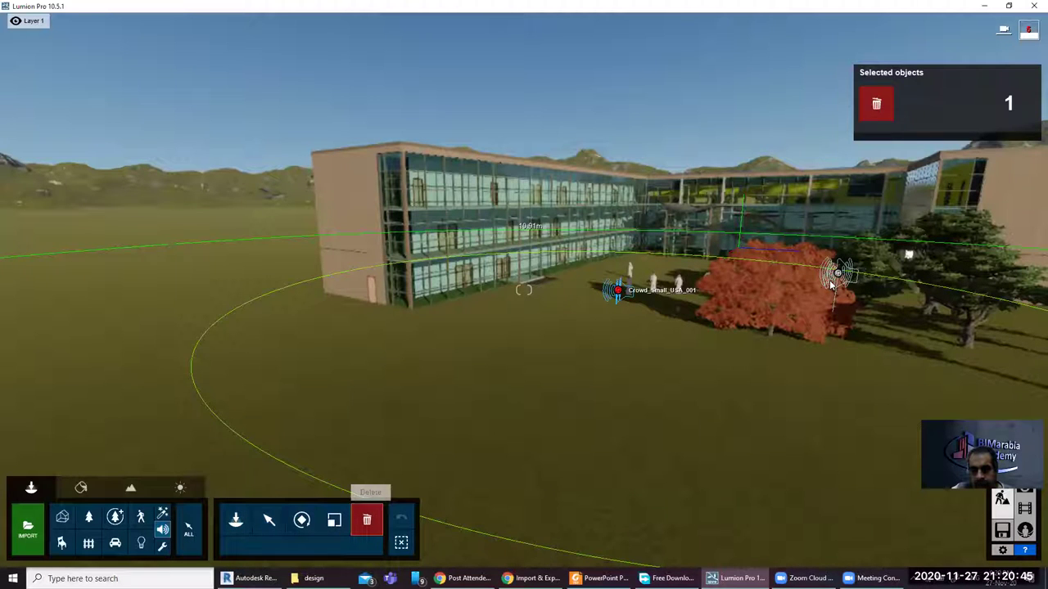
left_click(831, 284)
left_click(620, 293)
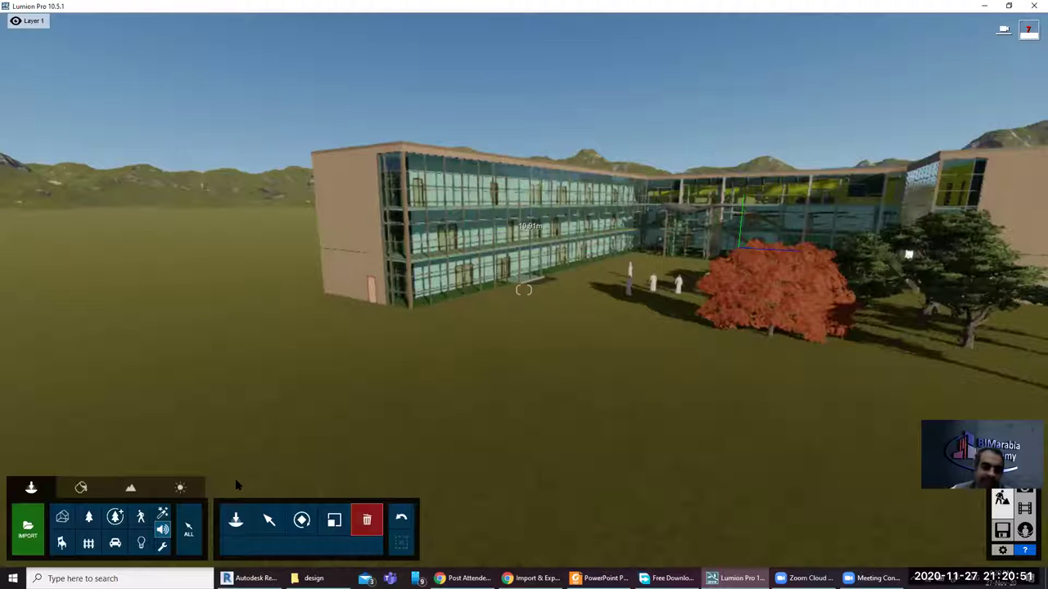
Try the Material Editor, zoom in on the courtyard, then switch to the Landscape terrain tools
left_click(81, 488)
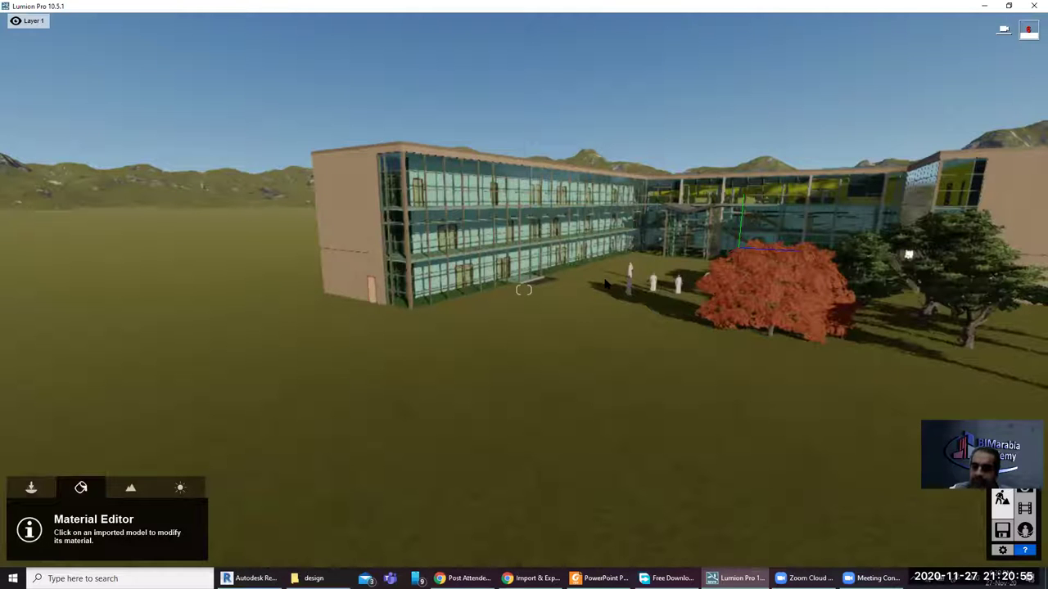
scroll(397, 378, "down", 2)
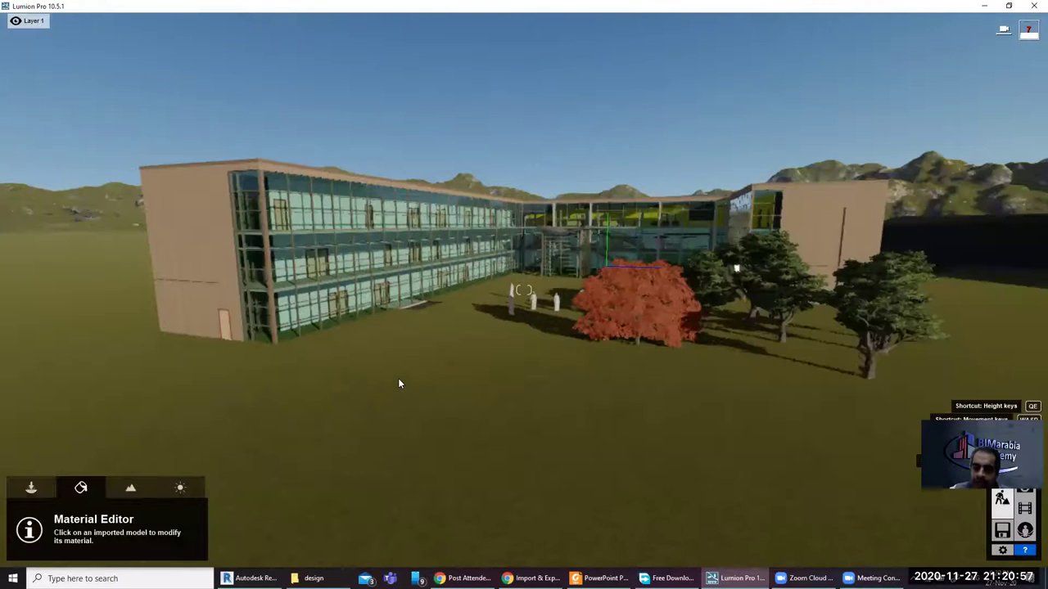
scroll(405, 367, "up", 1)
scroll(381, 360, "up", 2)
scroll(381, 365, "up", 1)
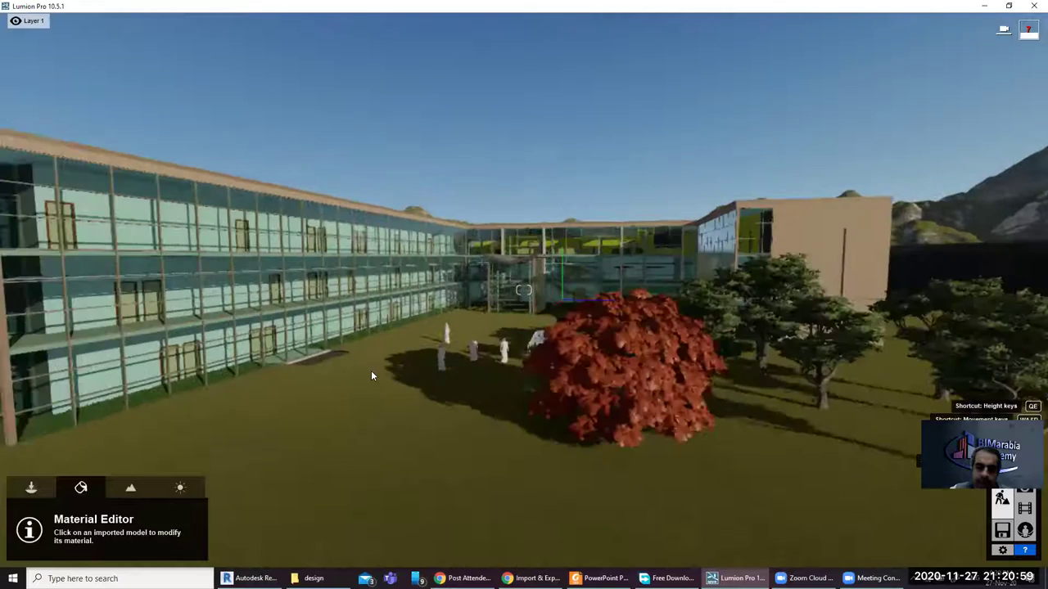
scroll(370, 376, "up", 1)
scroll(414, 421, "up", 1)
scroll(348, 445, "up", 1)
scroll(348, 444, "down", 2)
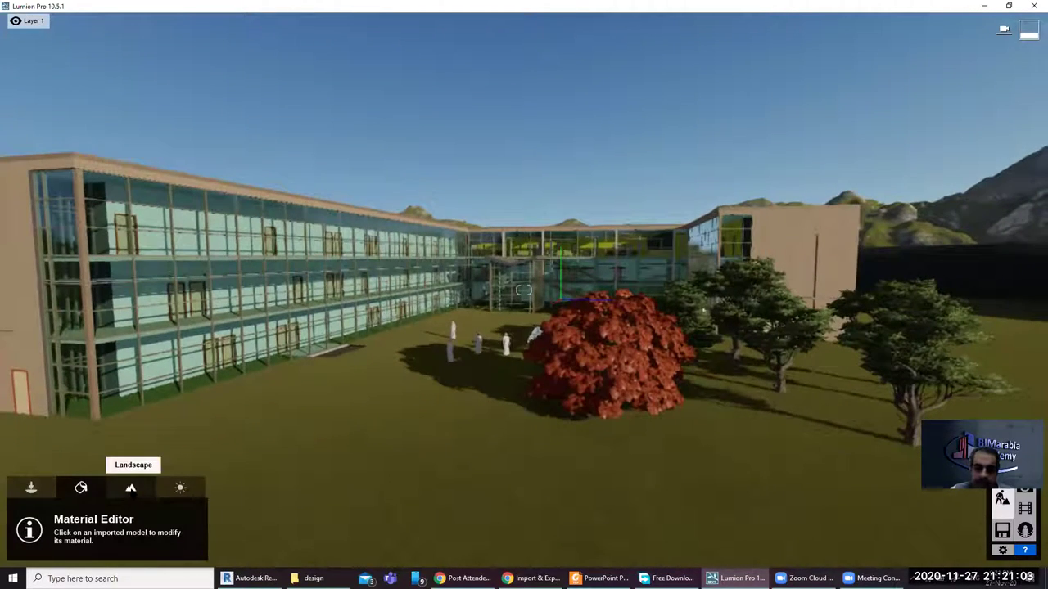
left_click(130, 489)
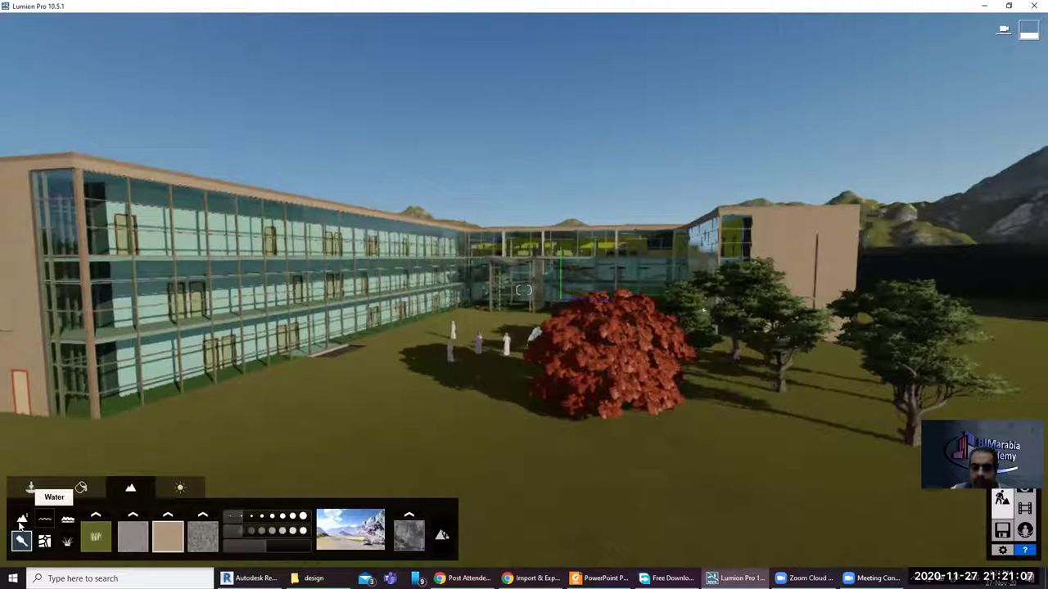
Raise a grass mound on the lawn using the Raise brush at speed 2.5
right_click_drag(686, 483, 819, 485)
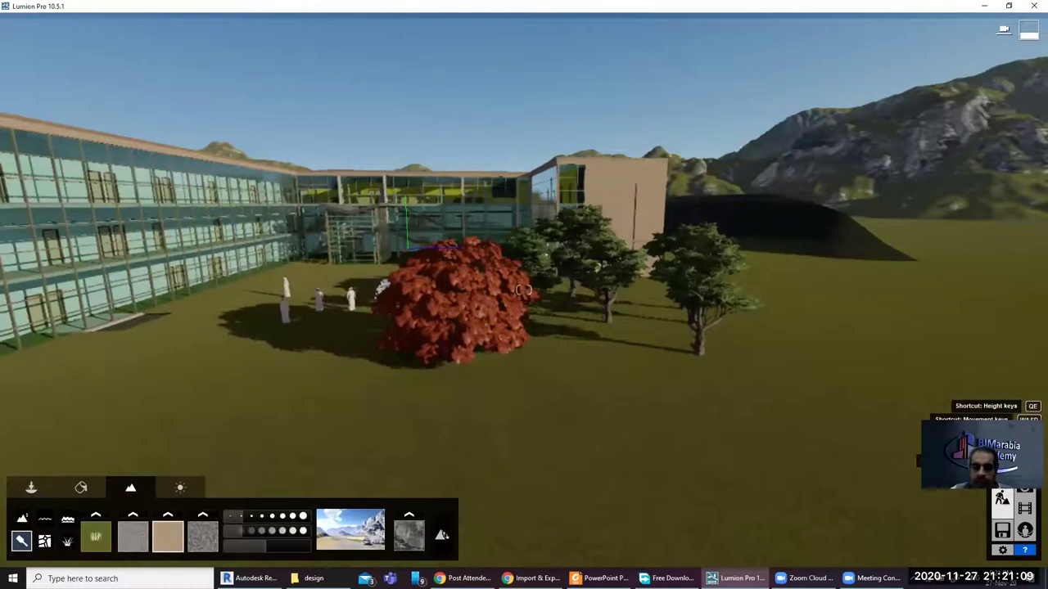
left_click(22, 518)
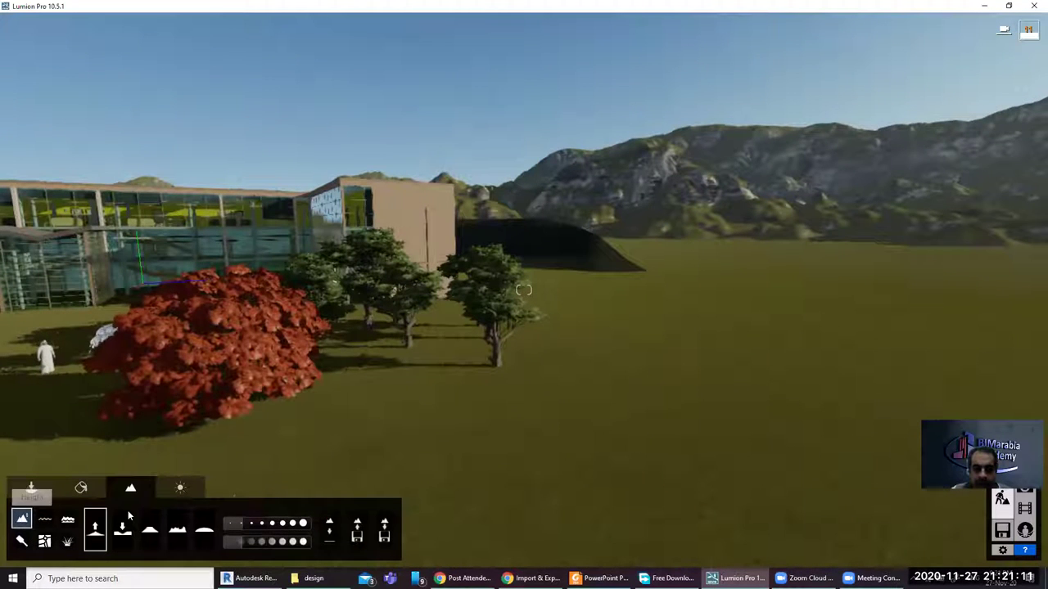
left_click(622, 448)
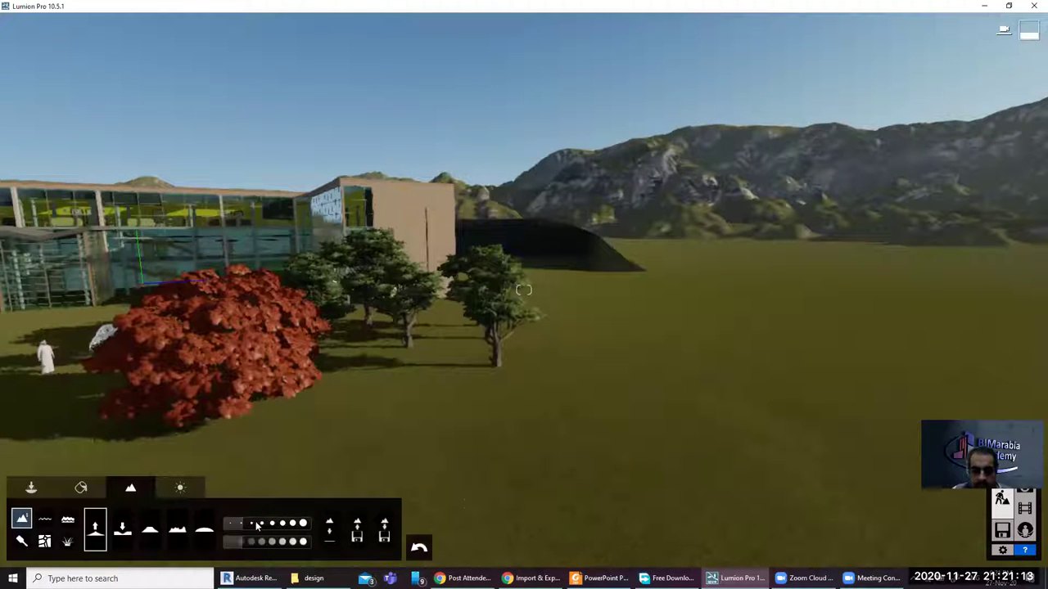
left_click_drag(261, 524, 246, 522)
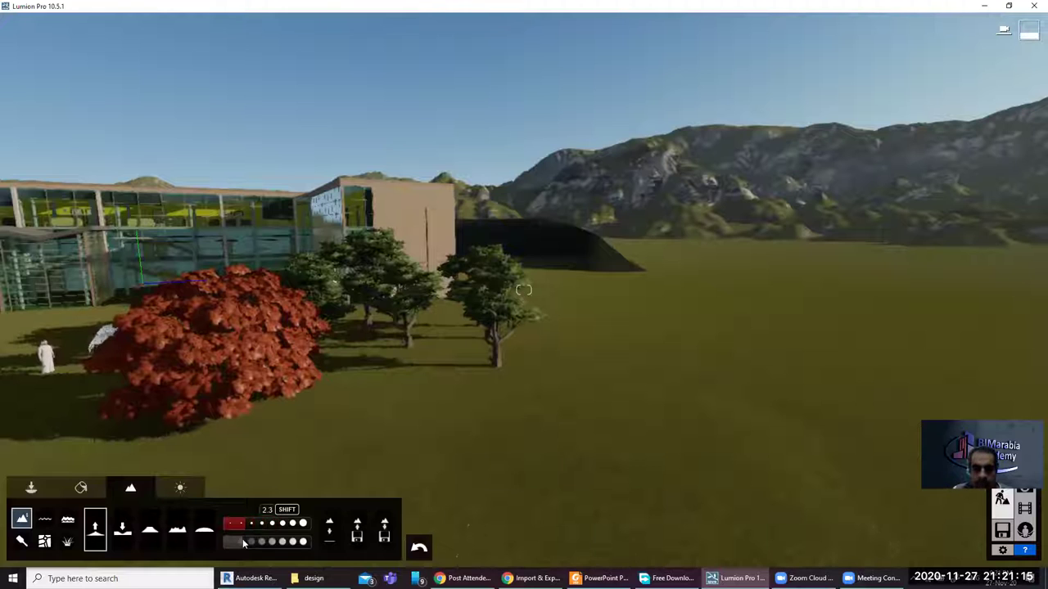
left_click(243, 542)
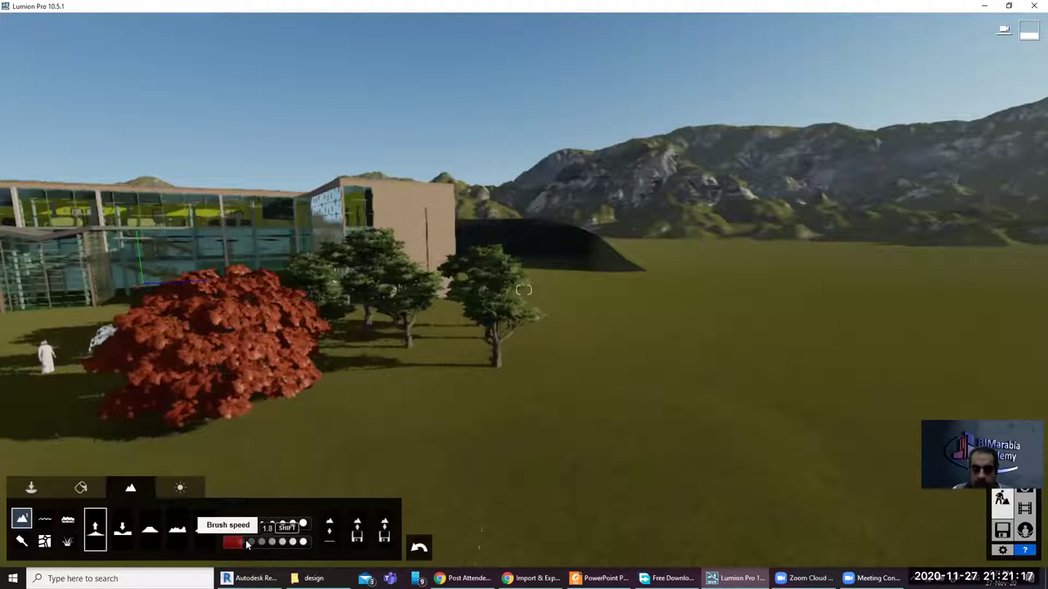
left_click(253, 542)
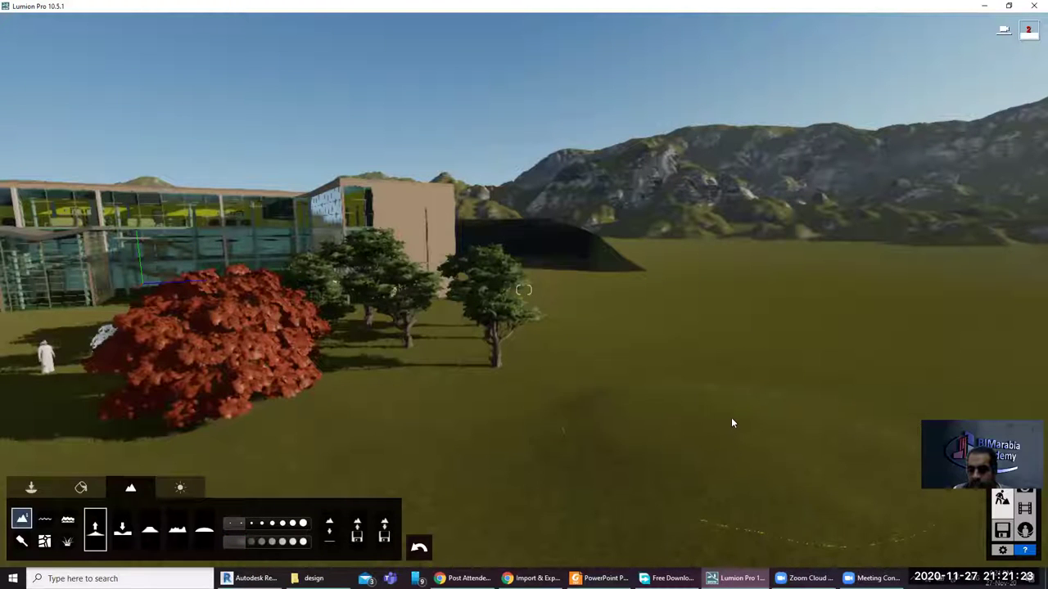
left_click_drag(770, 394, 790, 377)
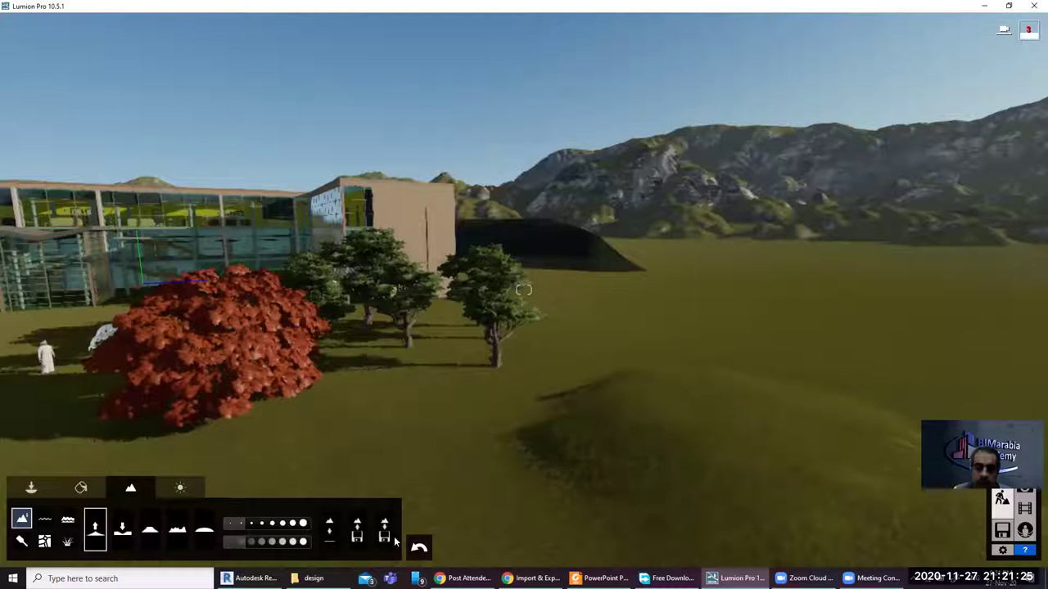
Lower the mound into a sunken pit and flatten the terrain to its right
left_click(123, 530)
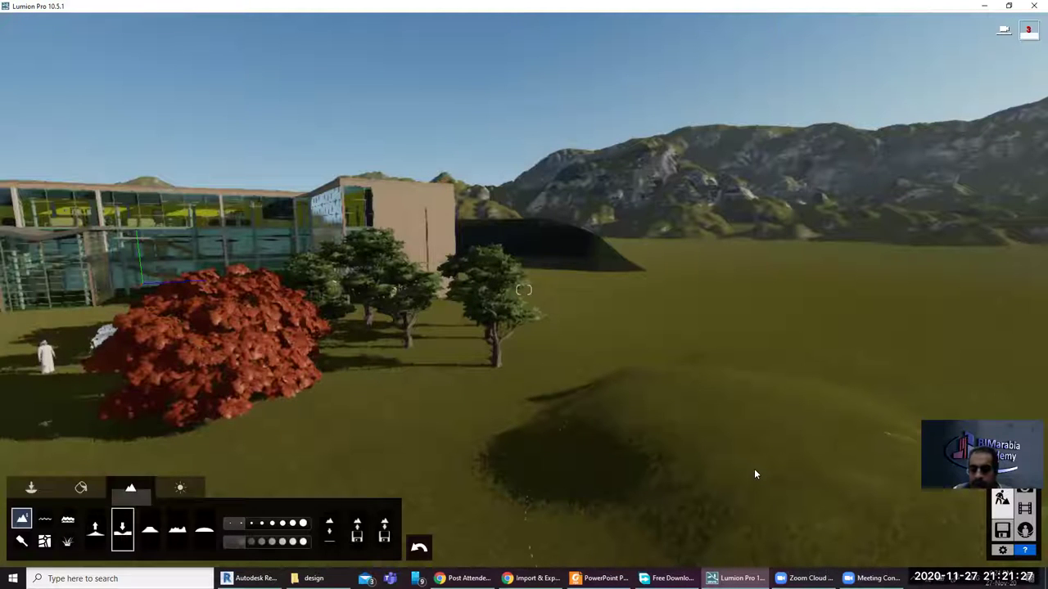
mouse_move(754, 469)
left_mouse_down()
mouse_move(756, 457)
mouse_move(668, 461)
left_mouse_up()
mouse_move(735, 435)
left_mouse_down()
mouse_move(722, 428)
mouse_move(753, 404)
mouse_move(715, 463)
mouse_move(606, 413)
left_mouse_up()
right_click_drag(605, 413, 564, 482)
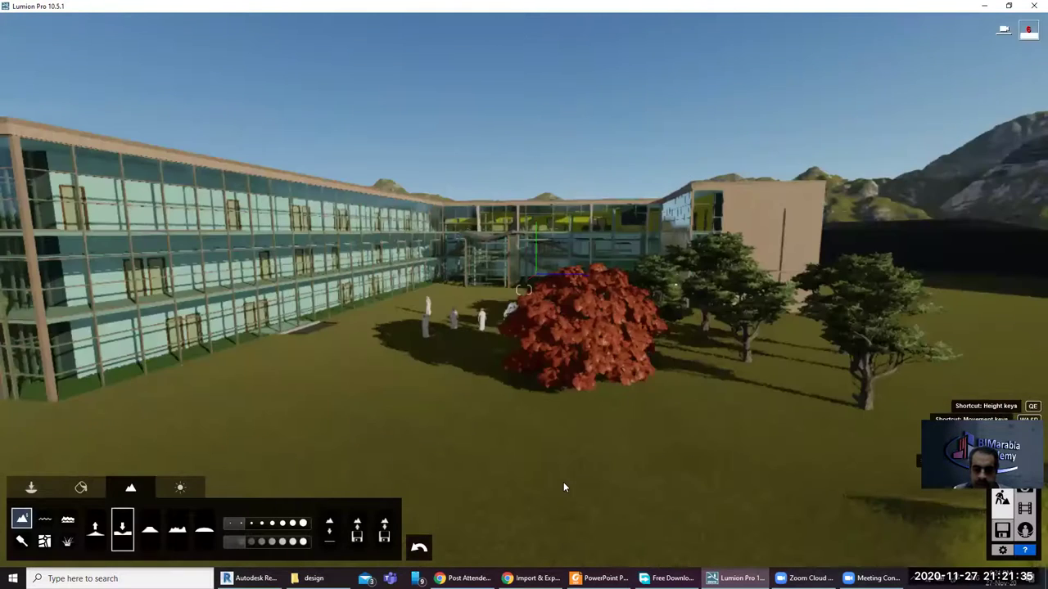
mouse_move(475, 451)
left_mouse_down()
mouse_move(546, 474)
mouse_move(519, 435)
mouse_move(446, 476)
mouse_move(491, 433)
left_mouse_up()
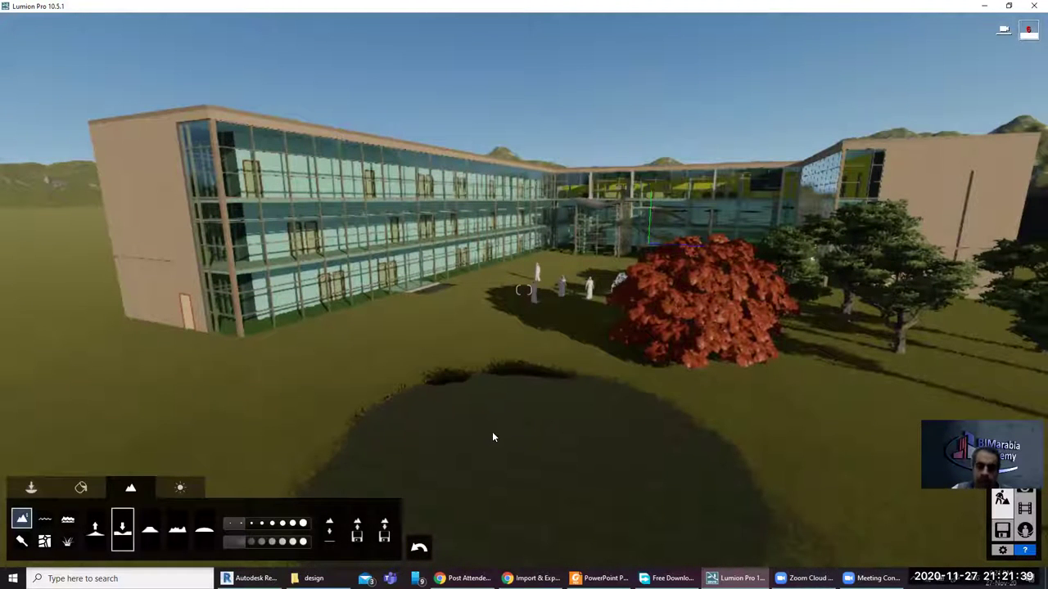
scroll(486, 434, "down", 2)
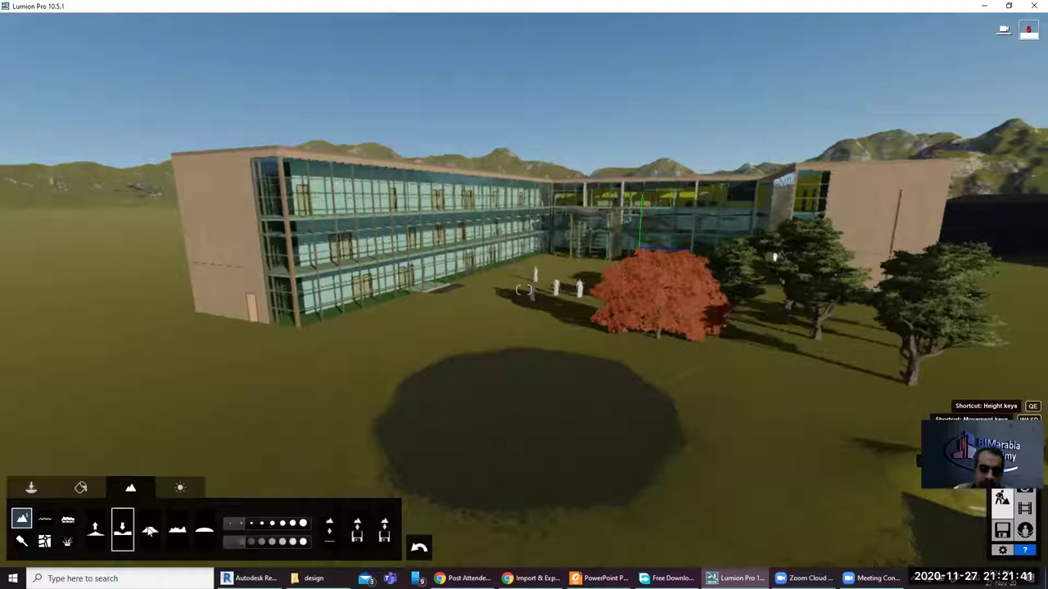
left_click(149, 530)
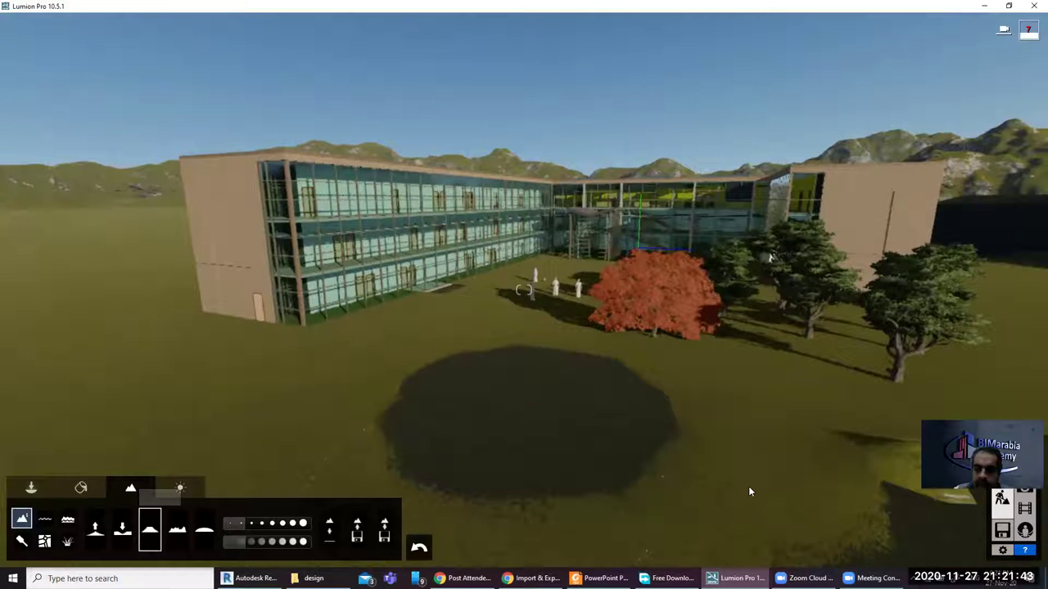
mouse_move(851, 512)
left_mouse_down()
mouse_move(896, 518)
mouse_move(861, 526)
mouse_move(732, 492)
left_mouse_up()
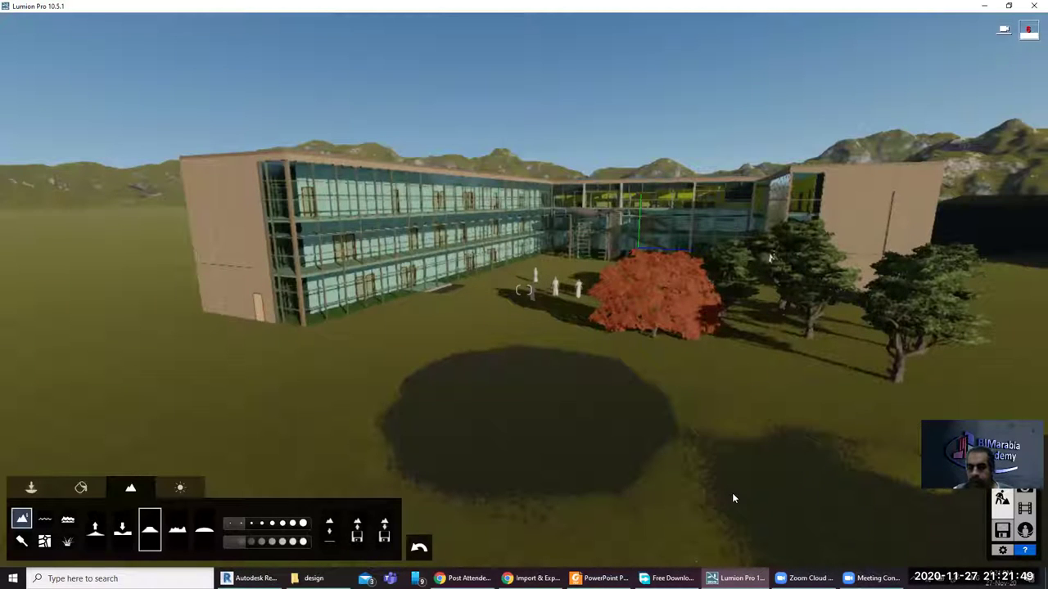
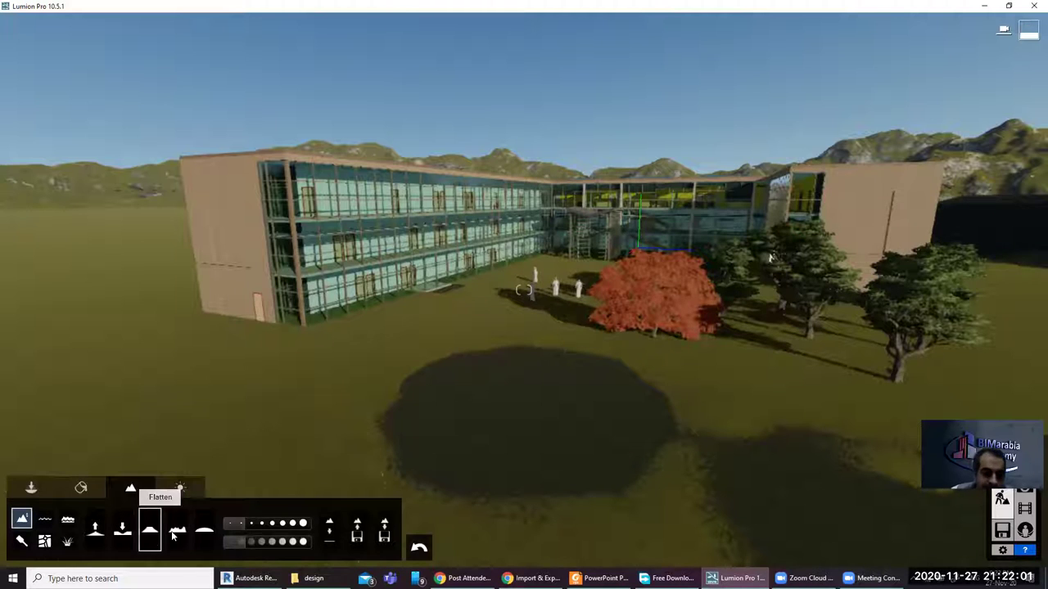
Place a water plane in front of the building, enlarge it and lower it into the hollow
left_click(212, 527)
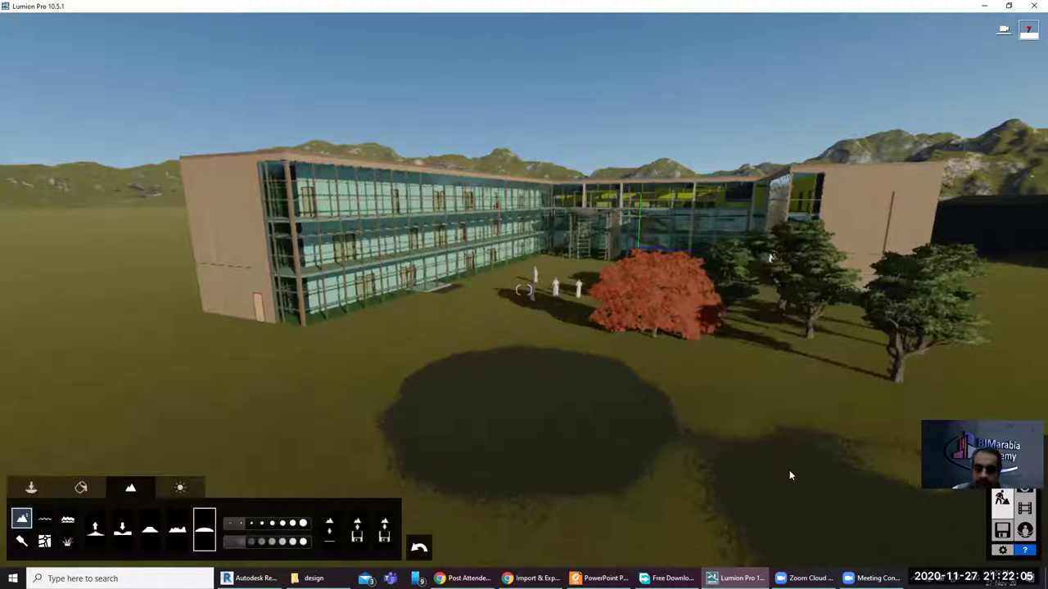
left_click(45, 519)
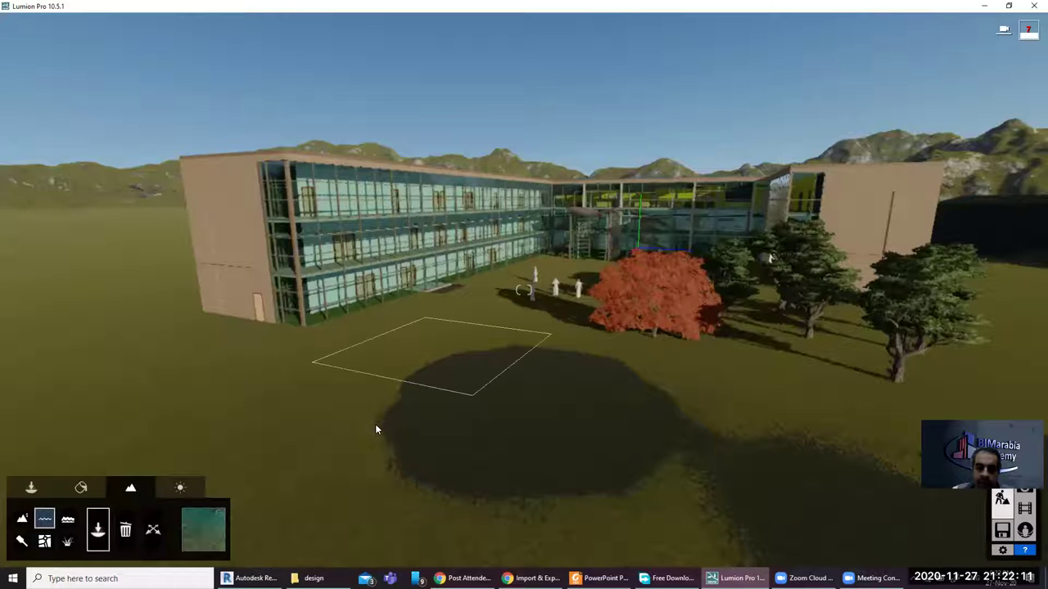
left_click(436, 378)
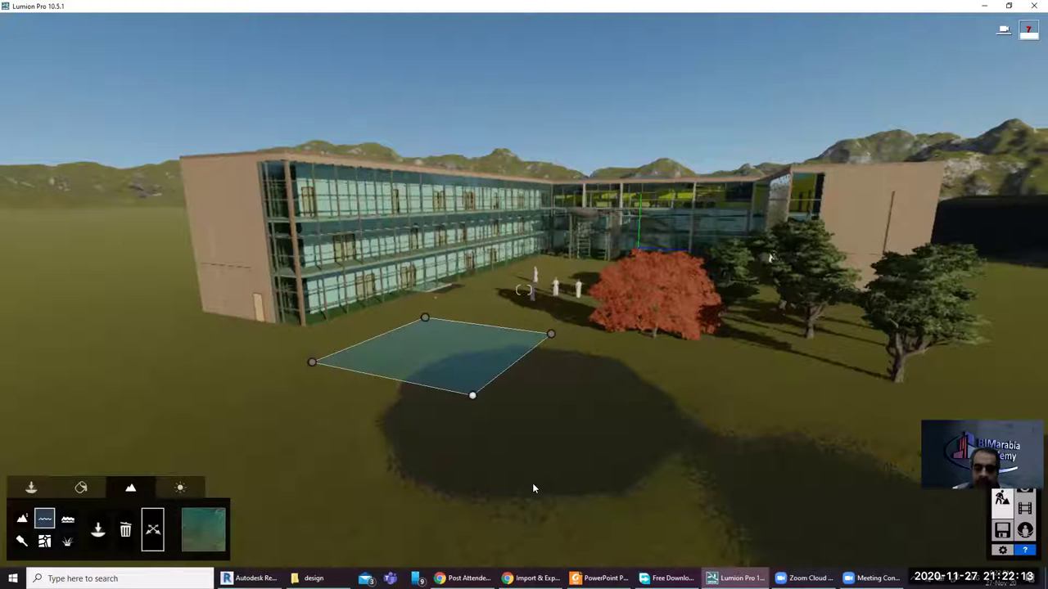
left_click_drag(561, 505, 596, 528)
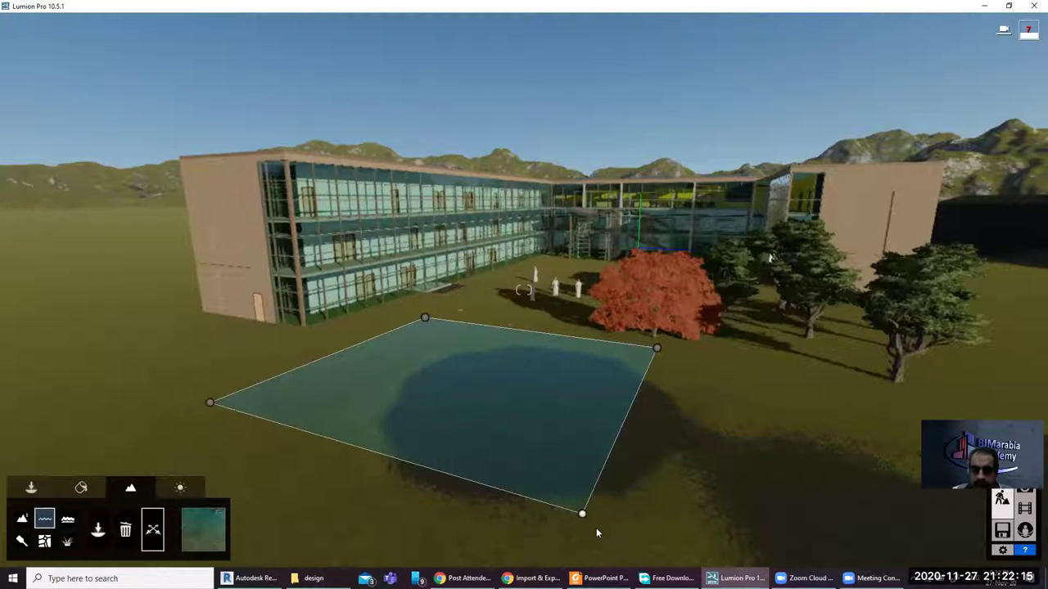
left_click_drag(596, 528, 462, 423)
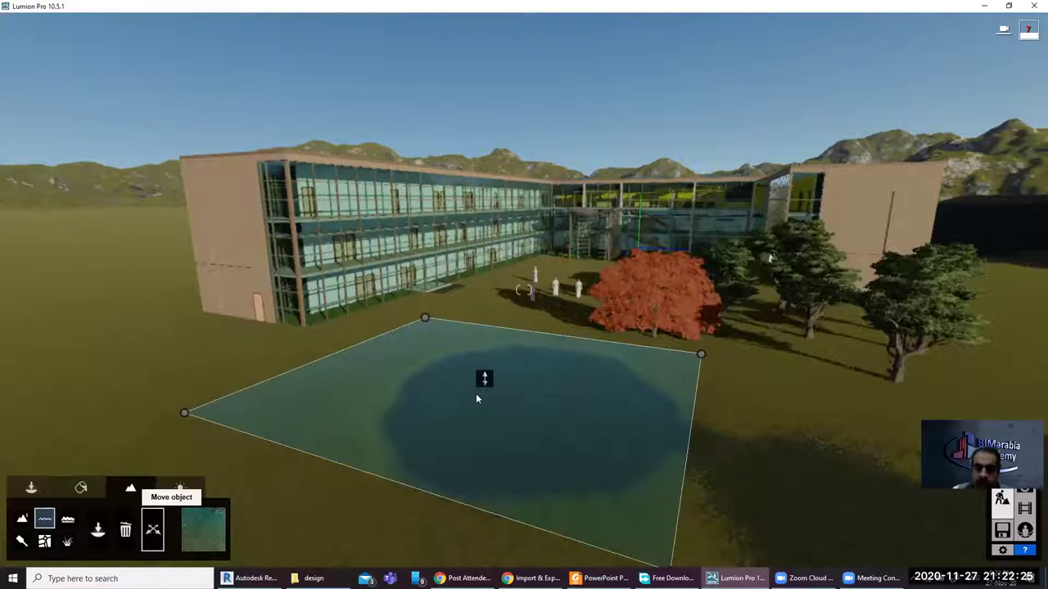
left_click_drag(484, 379, 492, 390)
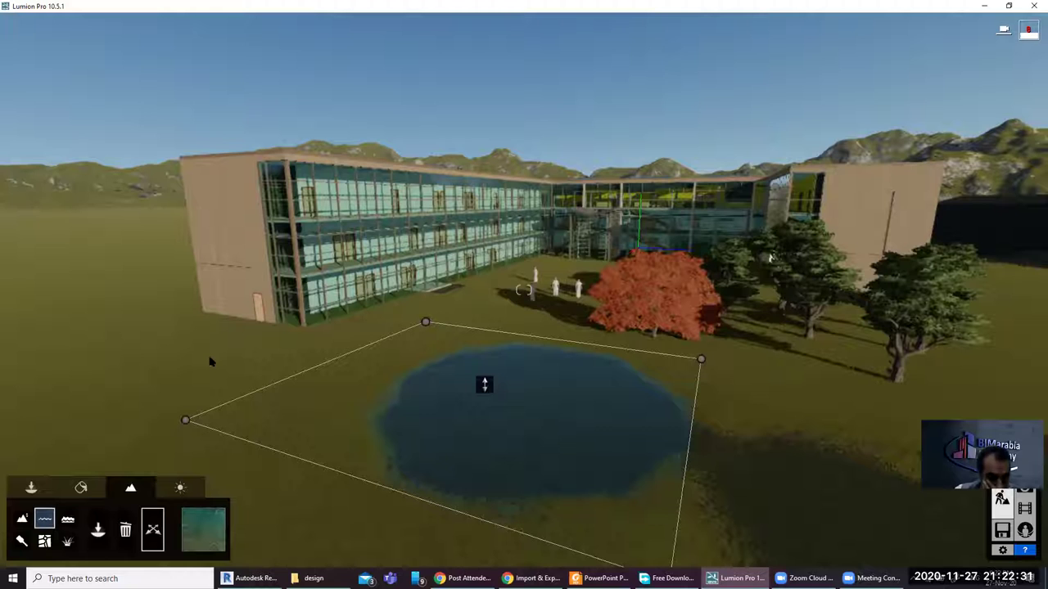
Change the pond to a different water type
left_click(210, 524)
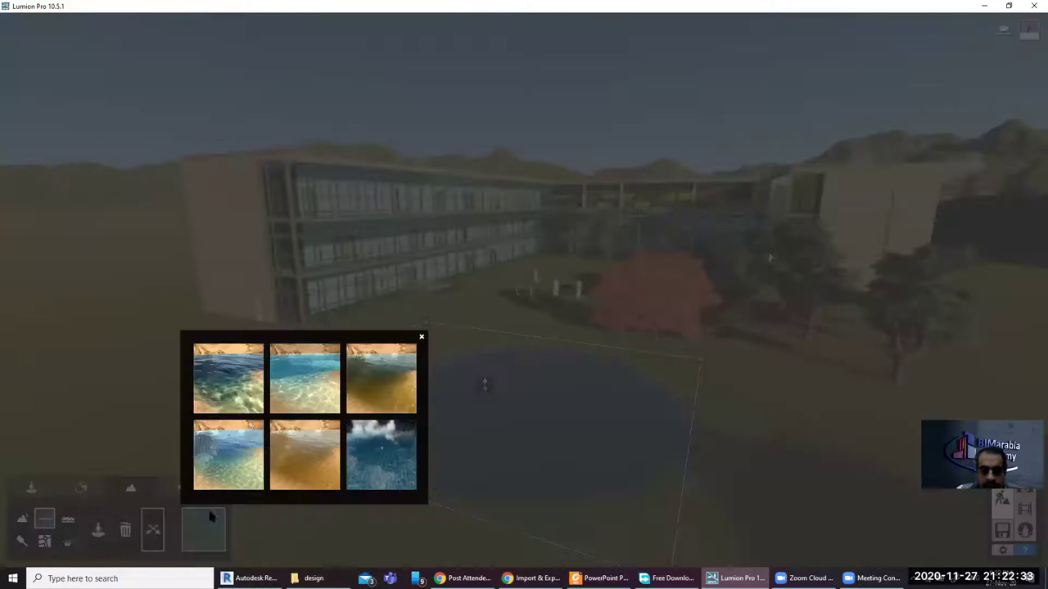
left_click(246, 456)
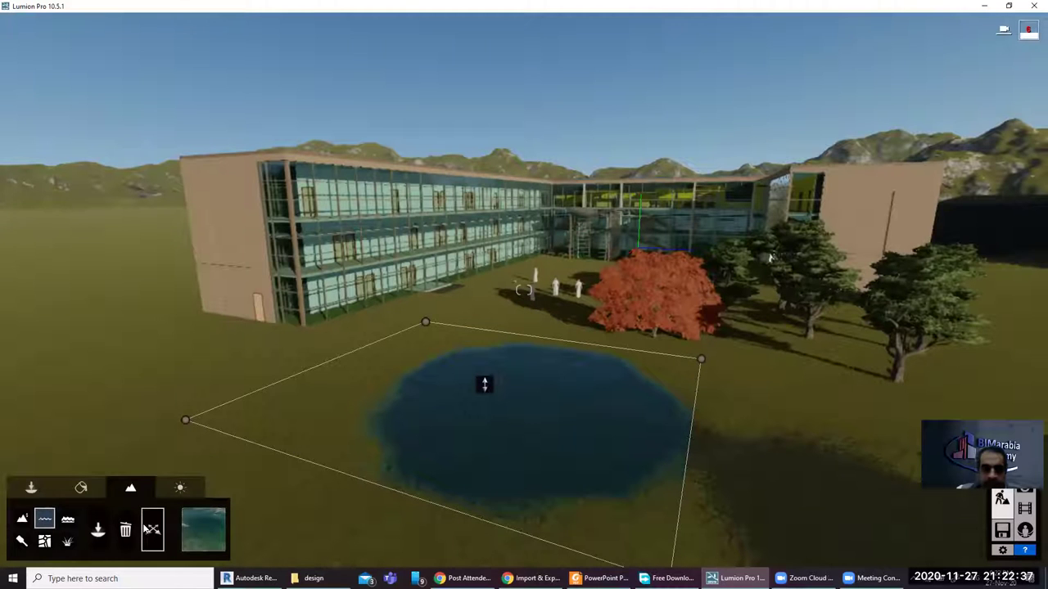
left_click(67, 519)
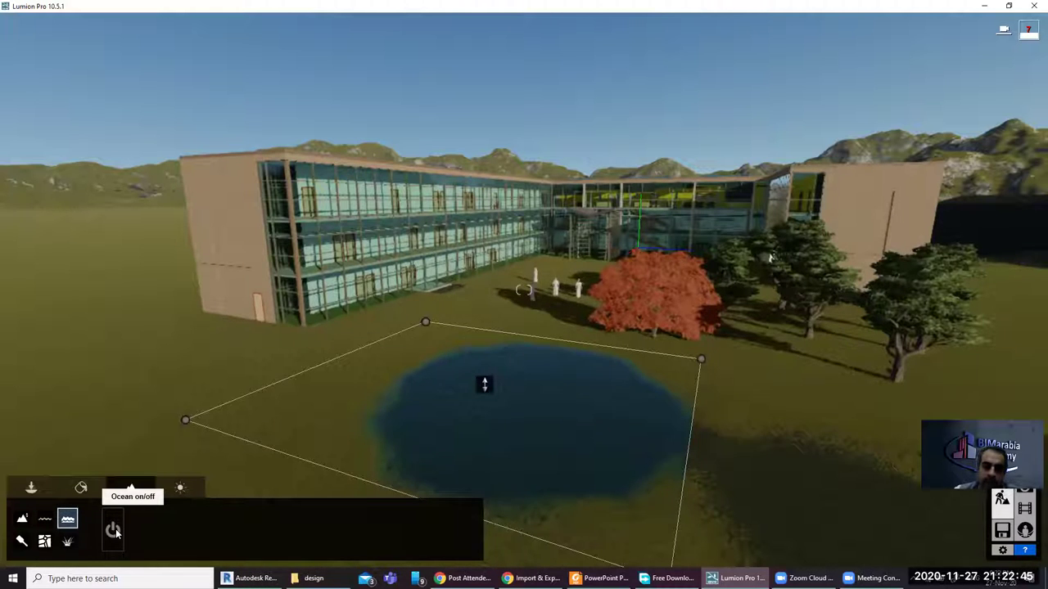
left_click(113, 530)
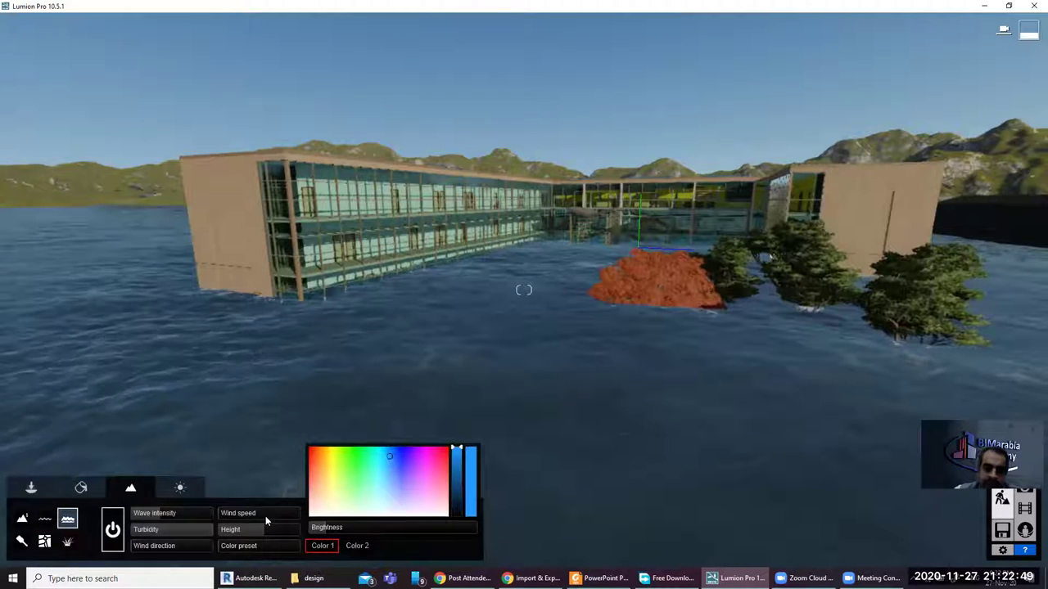
mouse_move(155, 513)
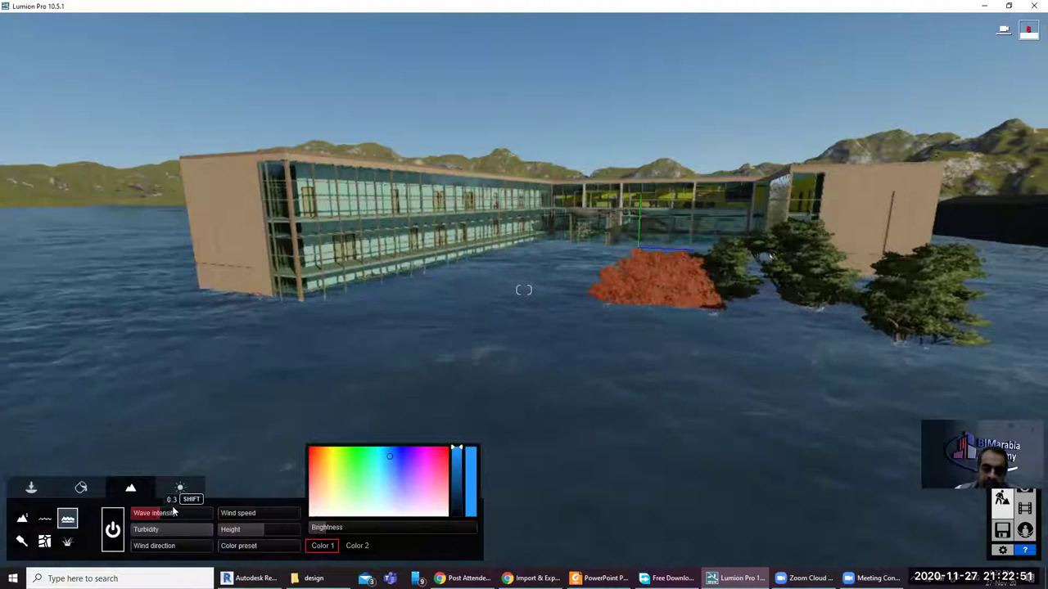
mouse_move(173, 512)
left_mouse_down()
mouse_move(158, 530)
mouse_move(169, 529)
mouse_move(152, 533)
left_mouse_up()
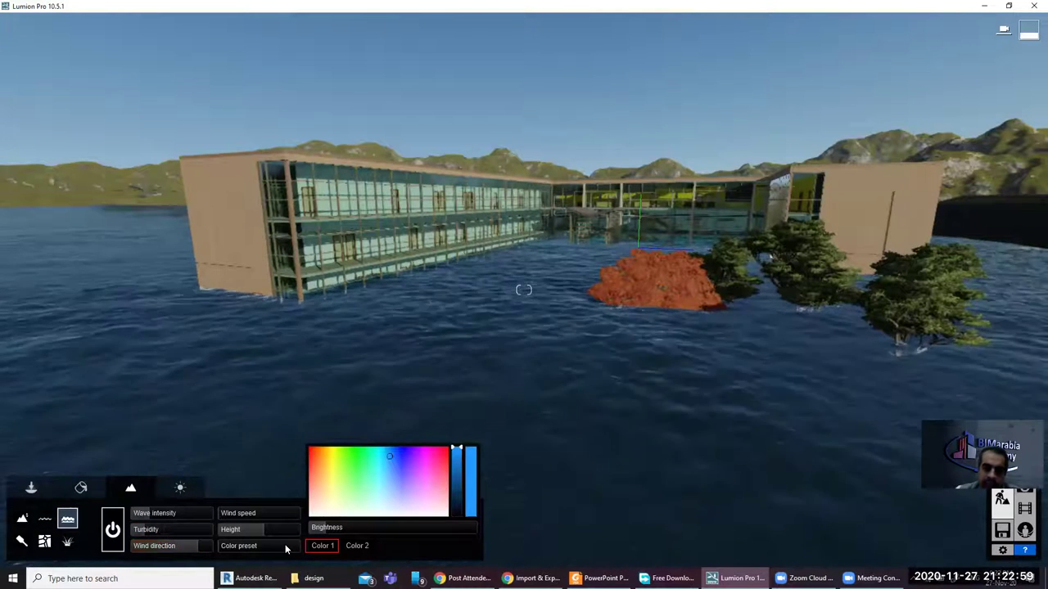
mouse_move(153, 545)
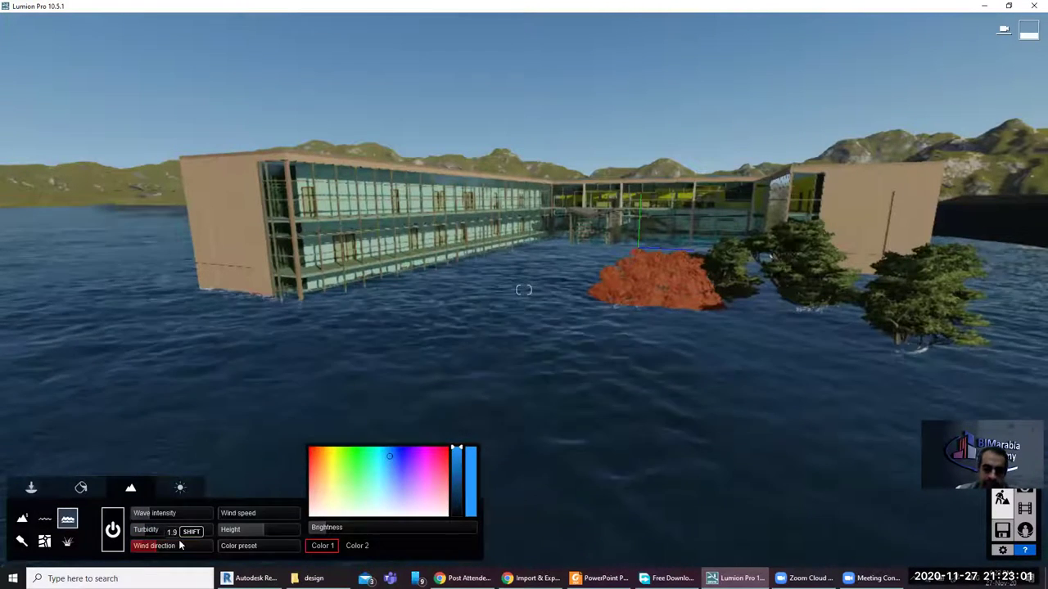
mouse_move(264, 513)
left_mouse_down()
mouse_move(263, 527)
mouse_move(234, 528)
left_mouse_up()
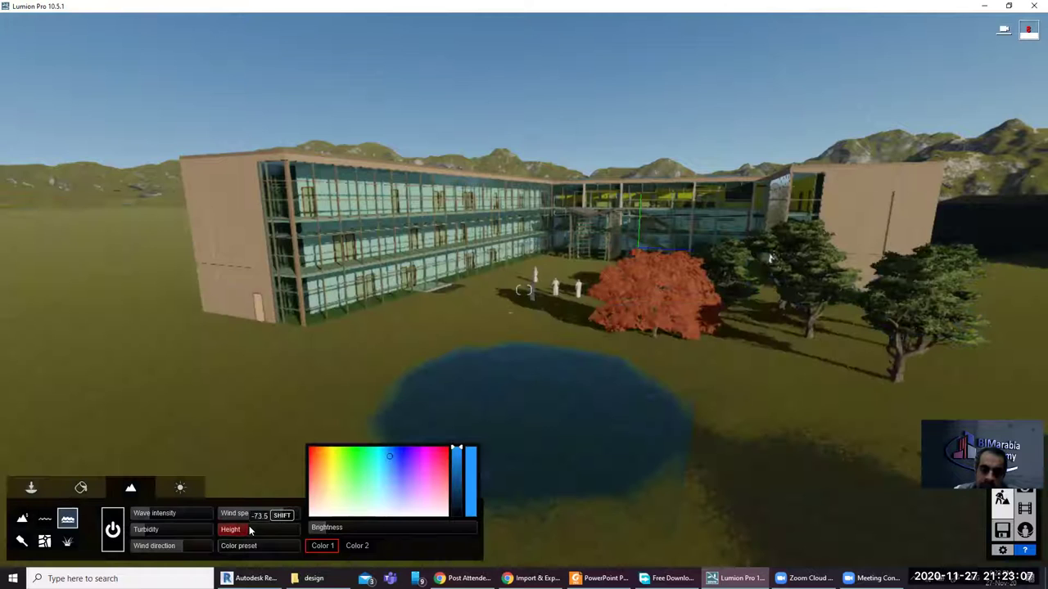
left_click_drag(261, 529, 260, 531)
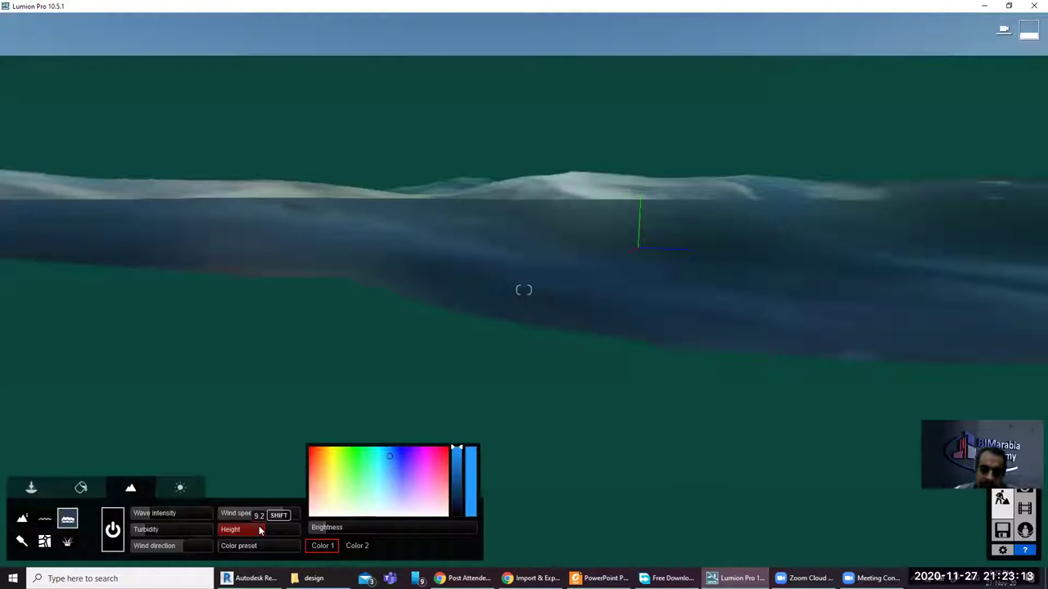
left_click_drag(257, 530, 245, 530)
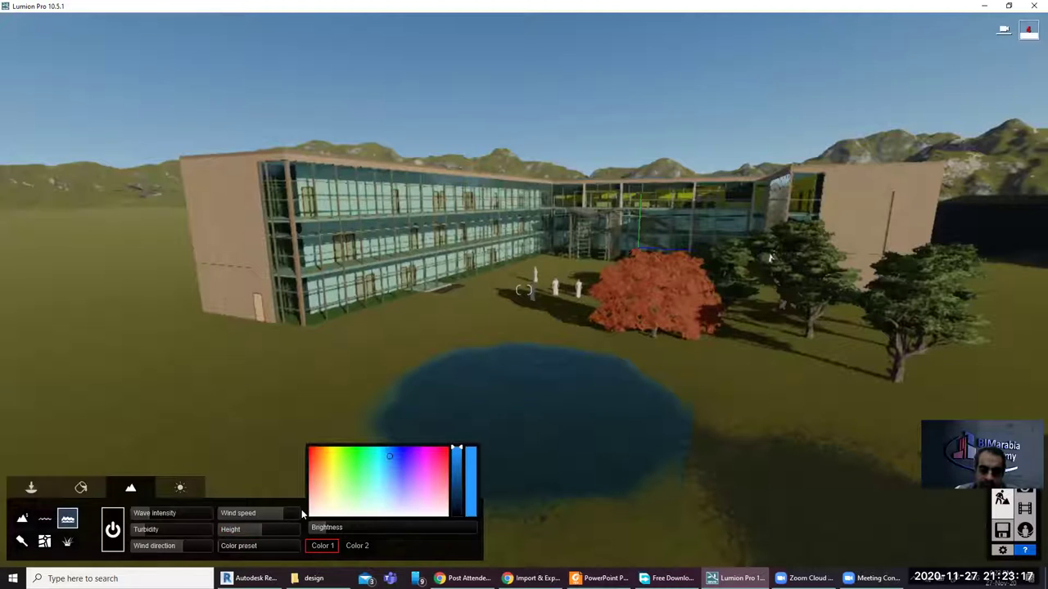
left_click_drag(266, 529, 310, 546)
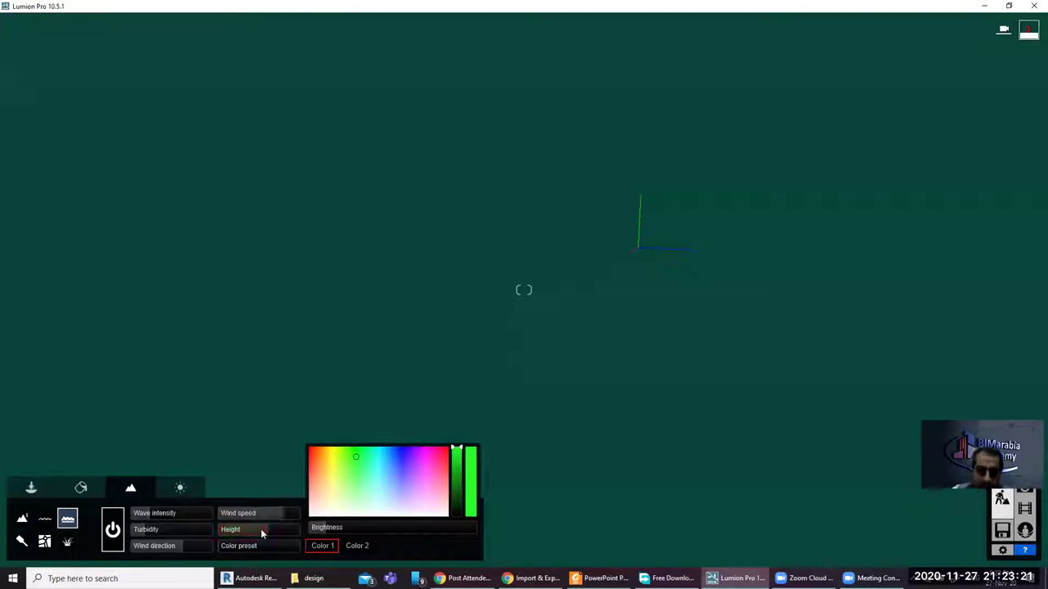
left_click_drag(260, 529, 221, 529)
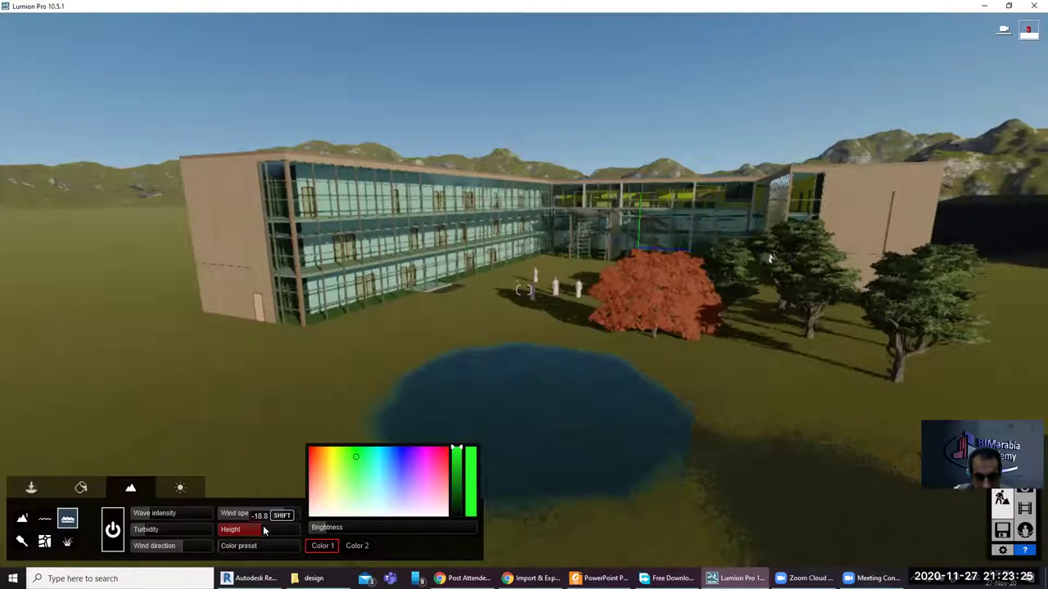
left_click_drag(265, 525, 266, 531)
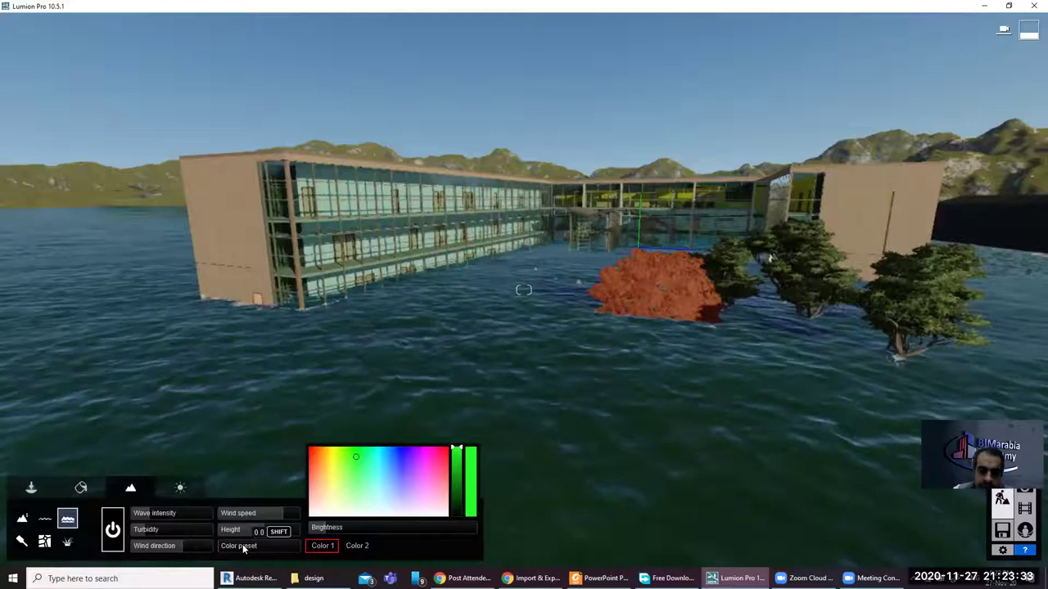
left_click(241, 547)
left_click(276, 546)
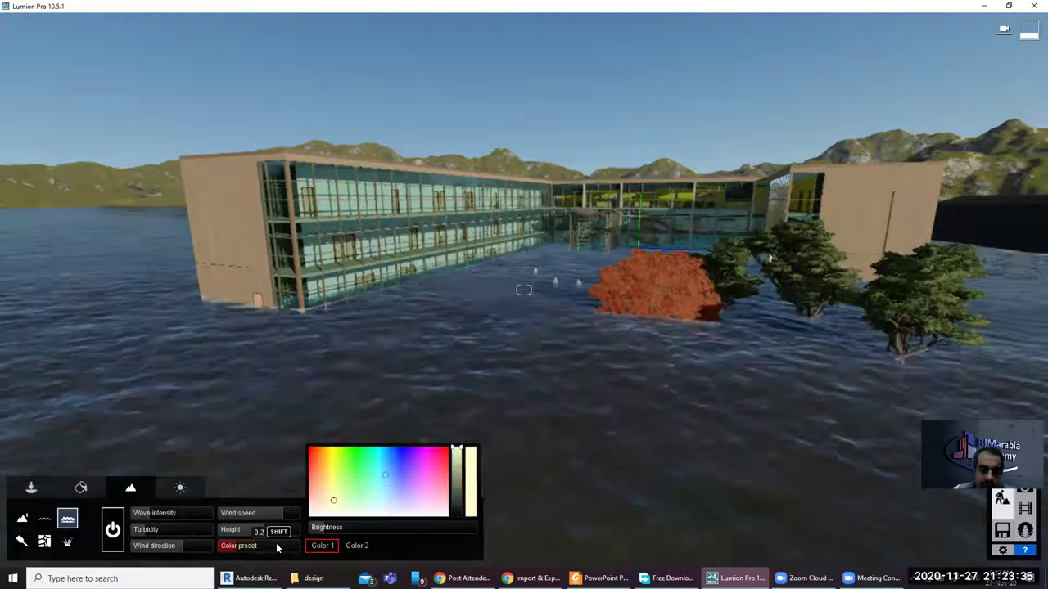
left_click(112, 527)
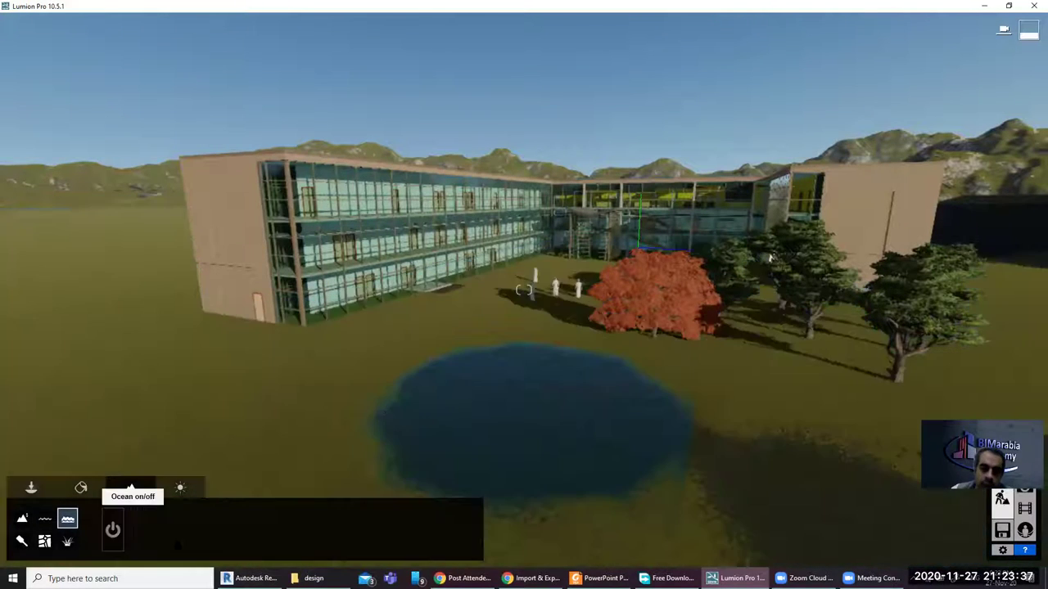
Paint texture onto the terrain and move the view closer to the building
left_click(23, 542)
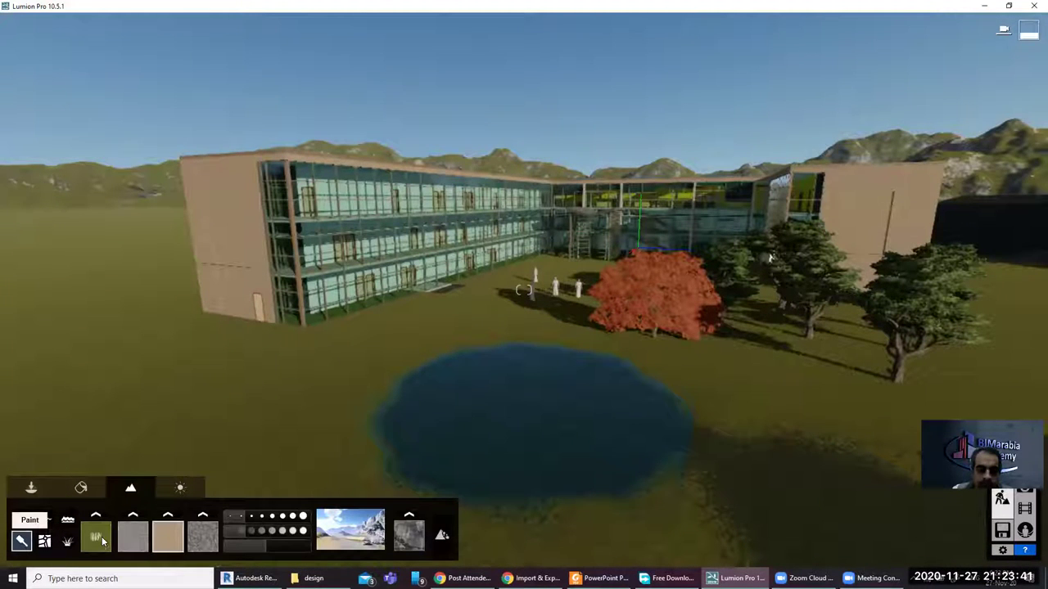
mouse_move(96, 536)
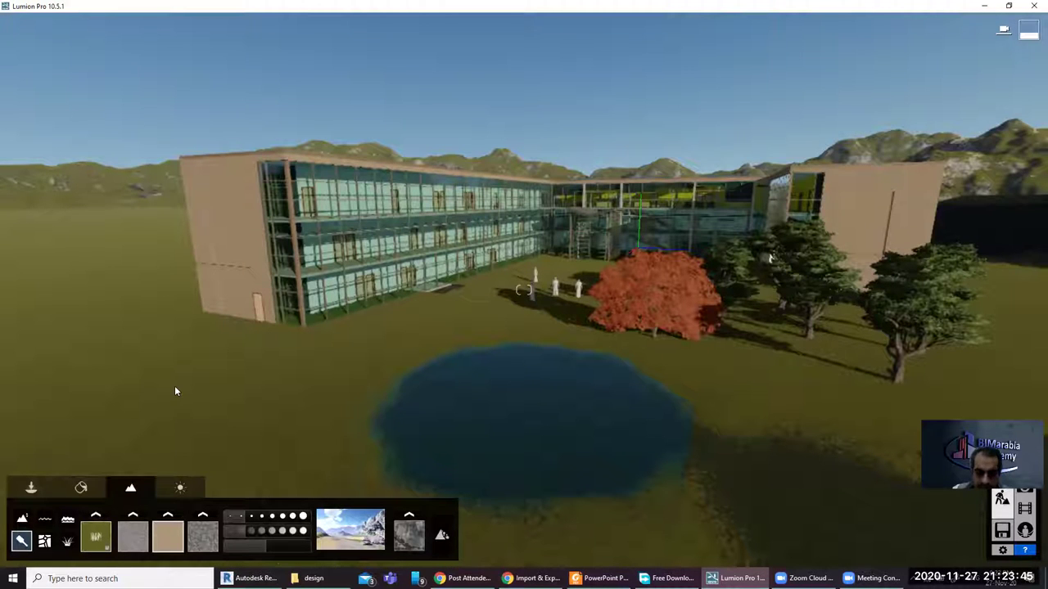
left_click_drag(174, 391, 188, 400)
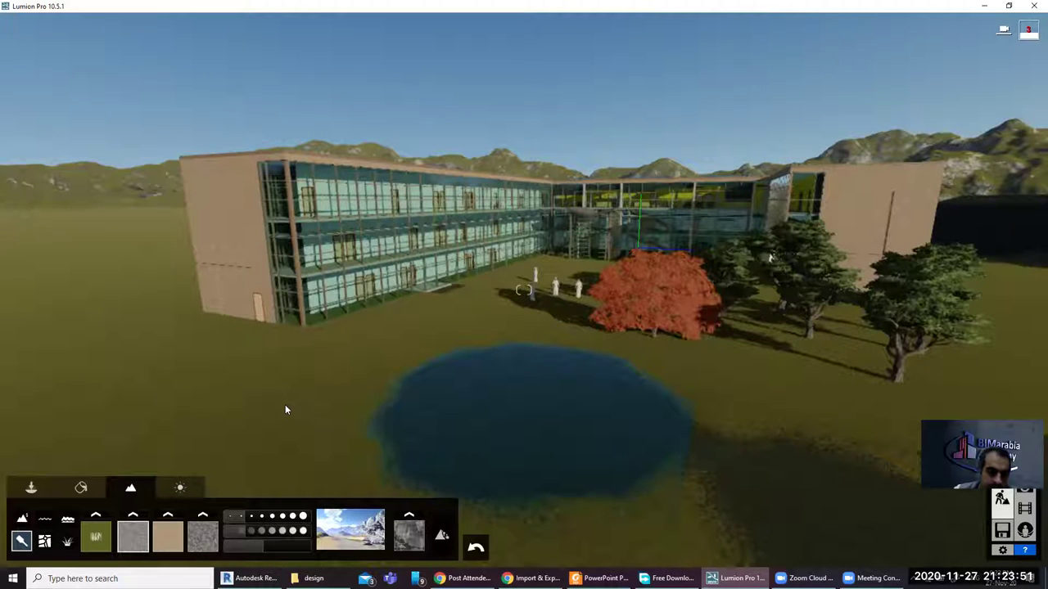
mouse_move(286, 410)
right_mouse_down()
mouse_move(247, 437)
mouse_move(364, 438)
right_mouse_up()
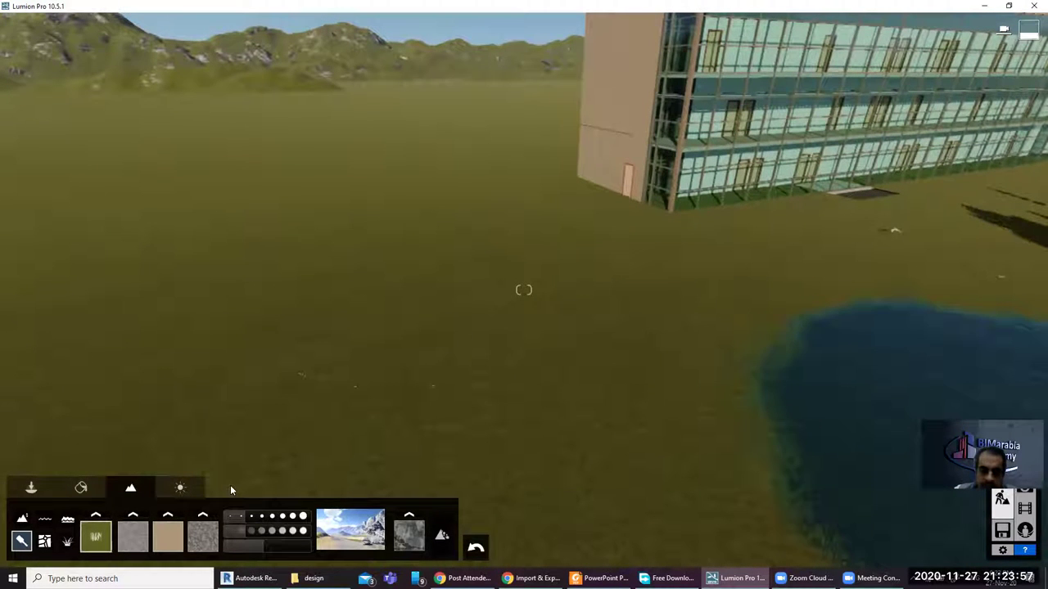
Replace the grey terrain texture slot with the striped field grass texture
left_click(136, 529)
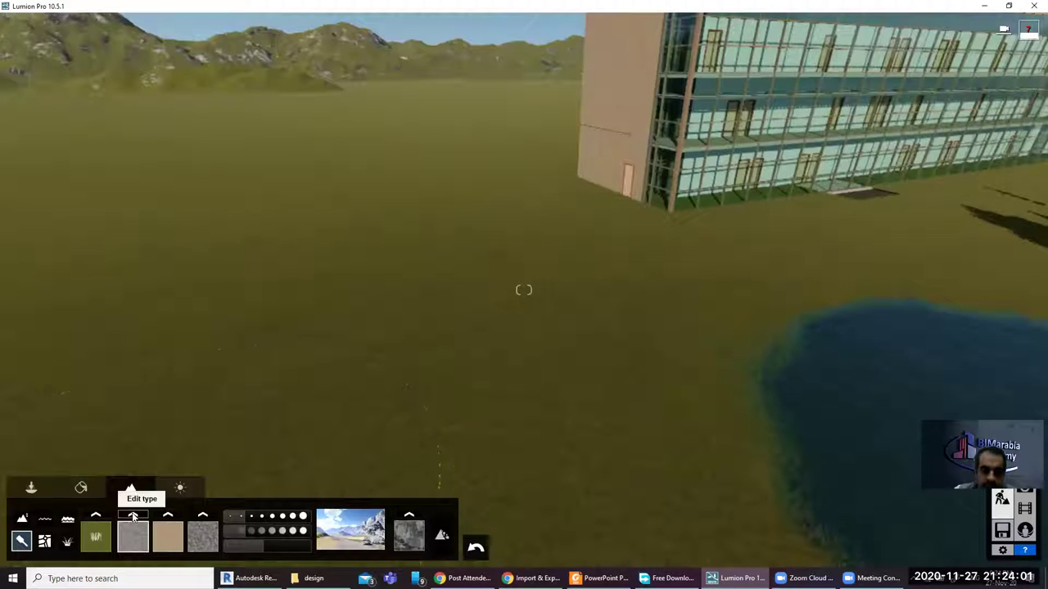
left_click(133, 515)
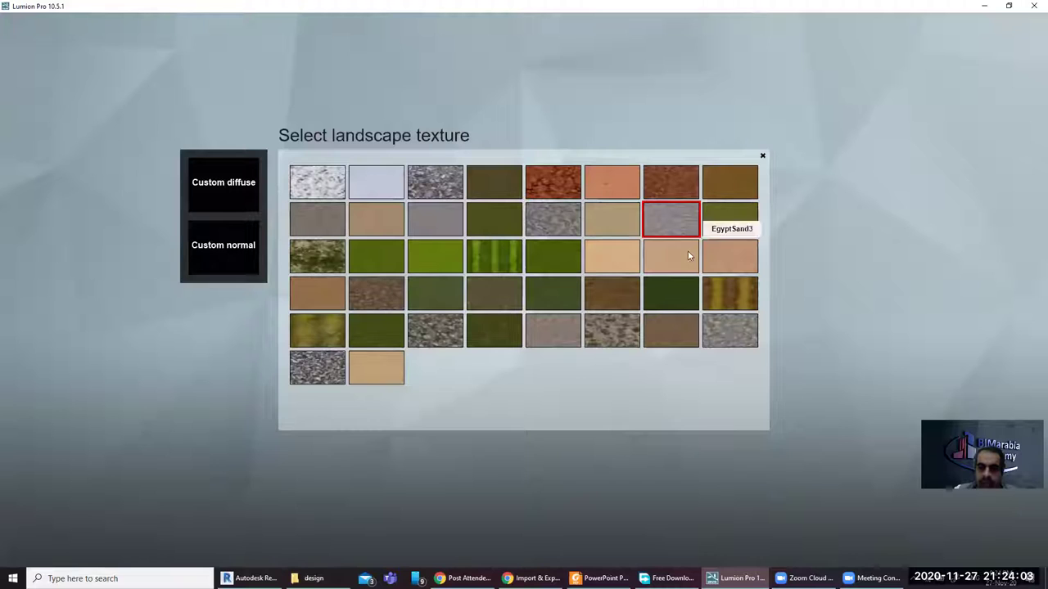
left_click(762, 158)
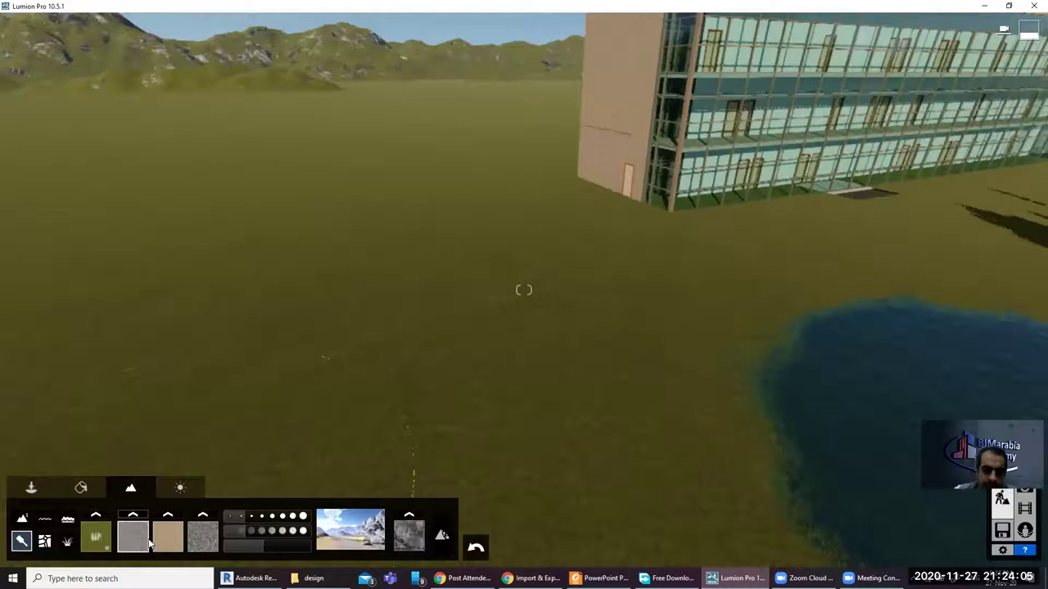
left_click(96, 516)
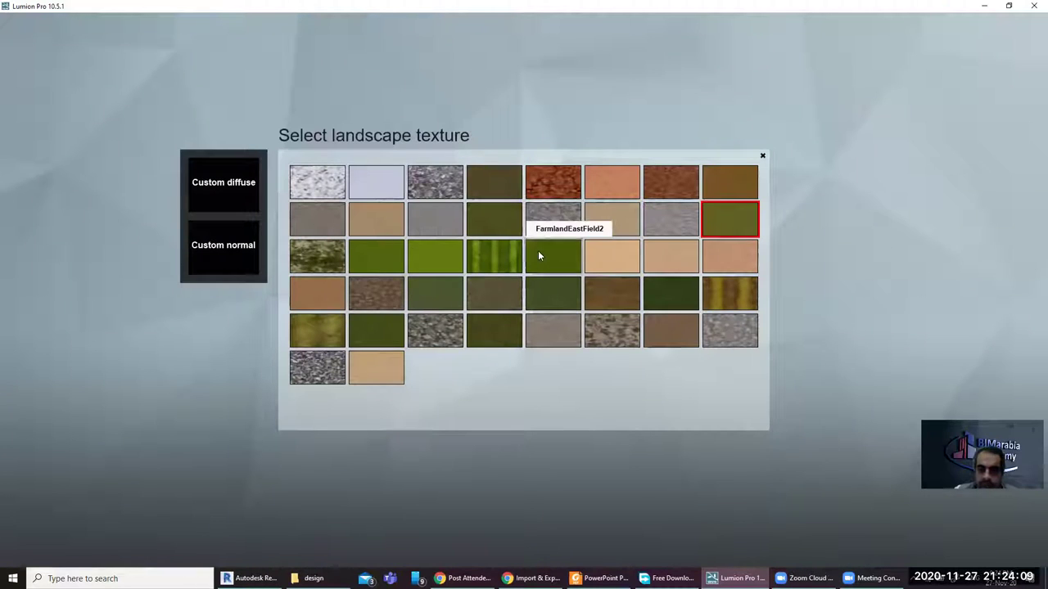
left_click(509, 263)
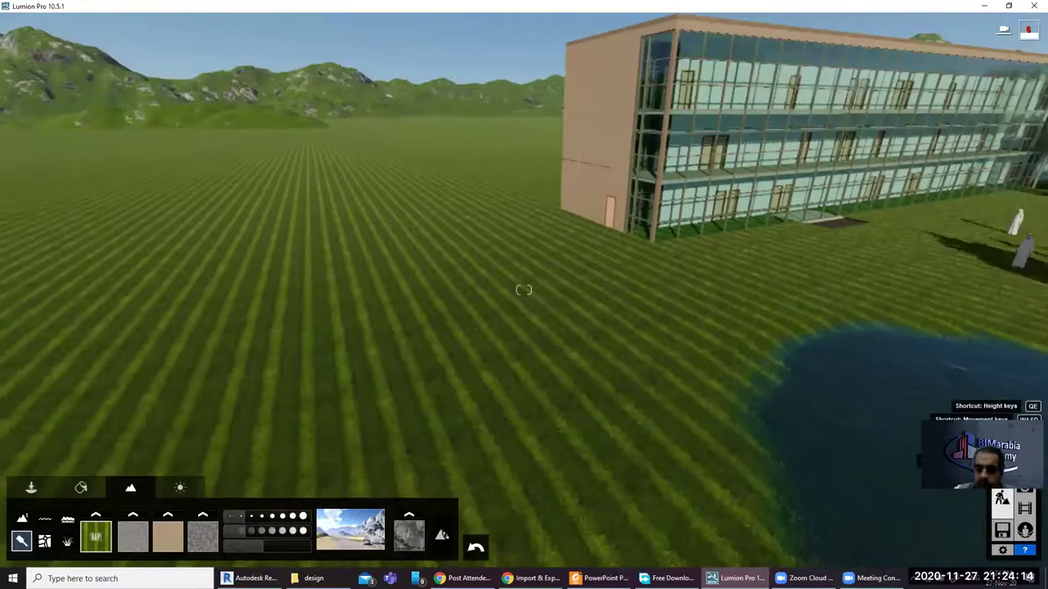
Turn the view toward the pond and courtyard and open the landscape preset chooser
right_click_drag(695, 278, 534, 417)
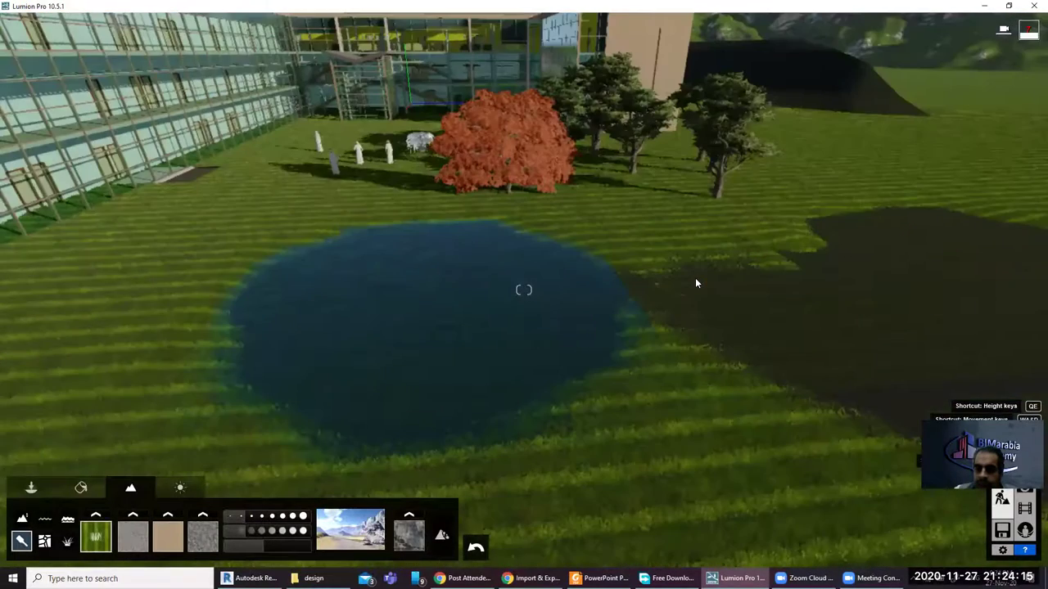
key("d")
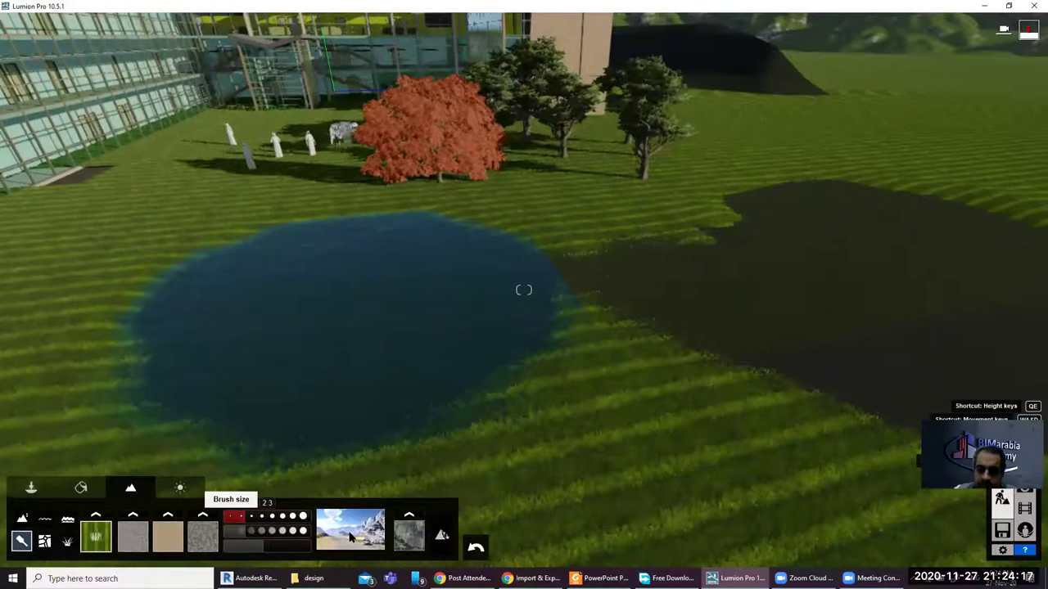
left_click(352, 536)
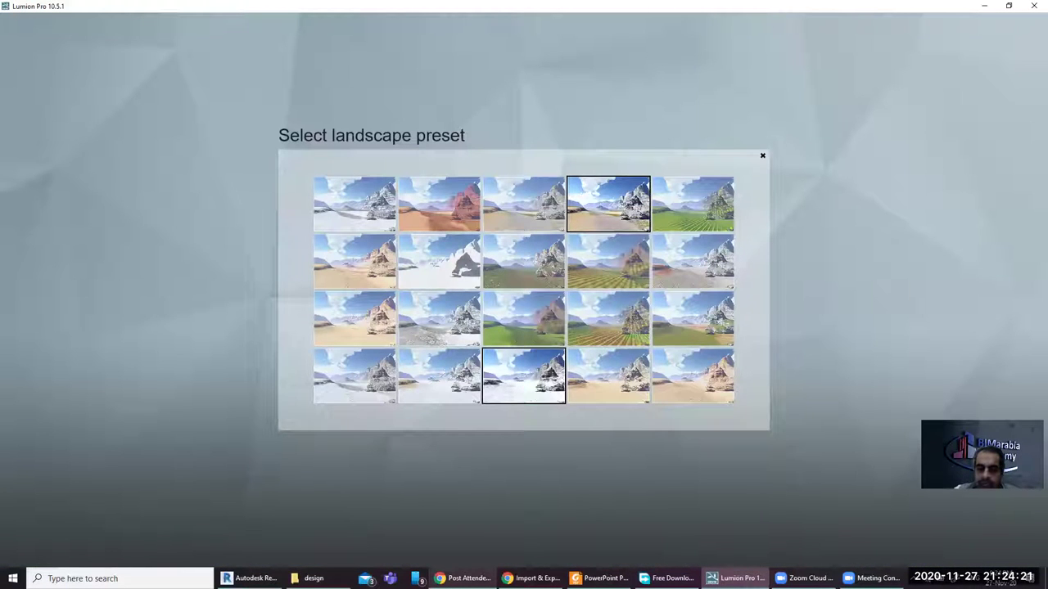
Apply the snowy landscape preset and raise the camera over the pond
left_click(524, 376)
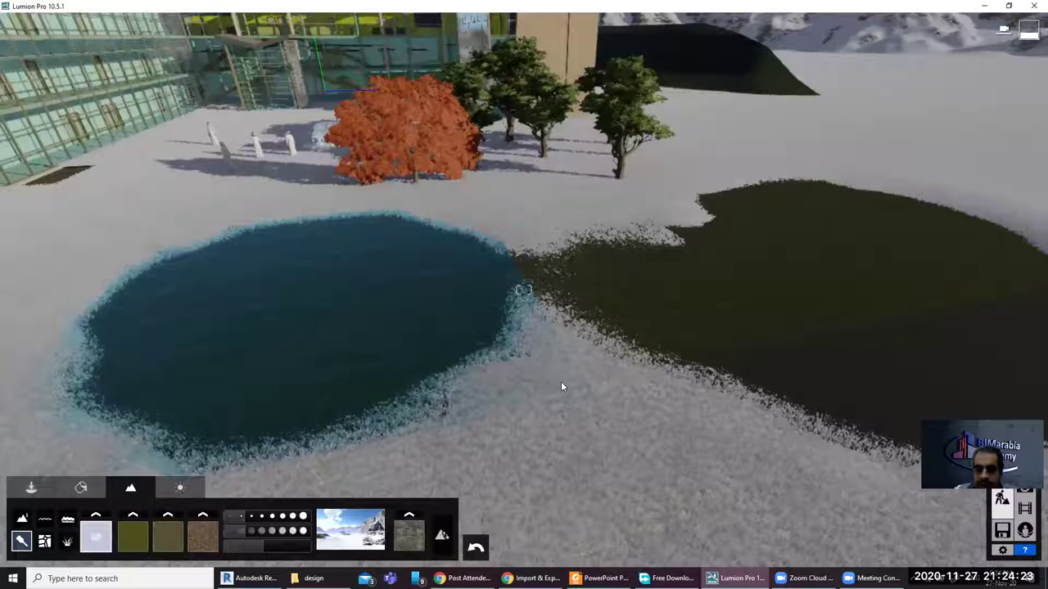
mouse_move(456, 268)
right_mouse_down()
mouse_move(483, 325)
mouse_move(424, 374)
right_mouse_up()
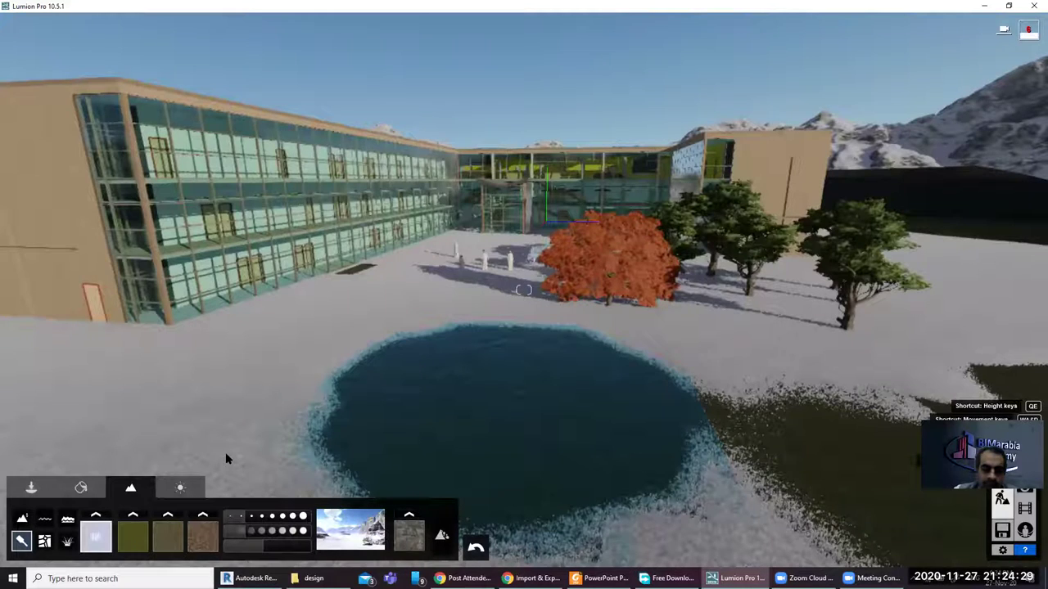
key("d")
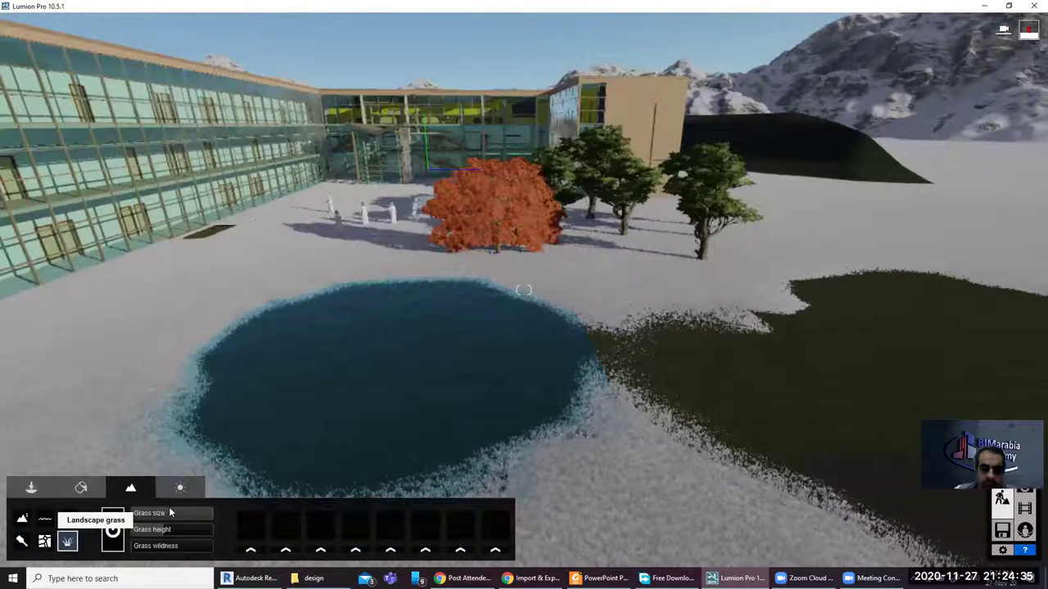
Toggle the landscape grass off and on, and switch OpenStreetMap terrain on
left_click(113, 531)
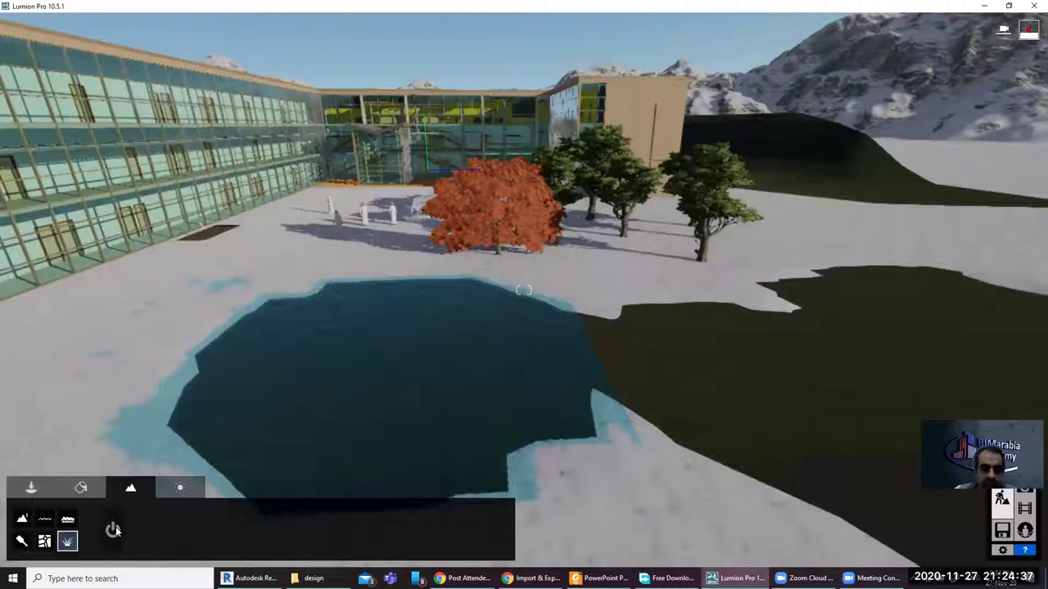
left_click(113, 532)
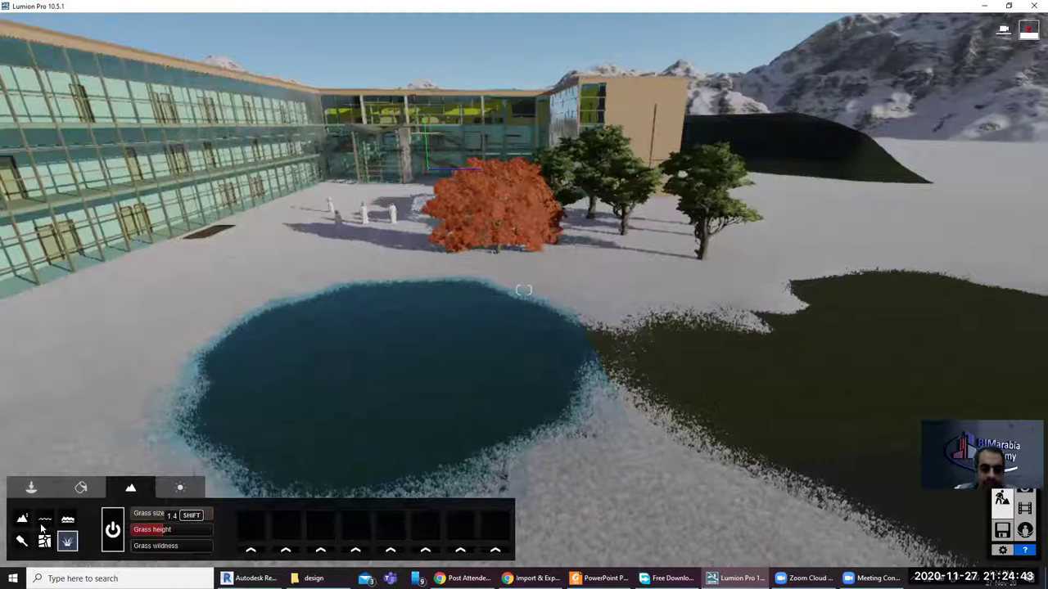
left_click(45, 538)
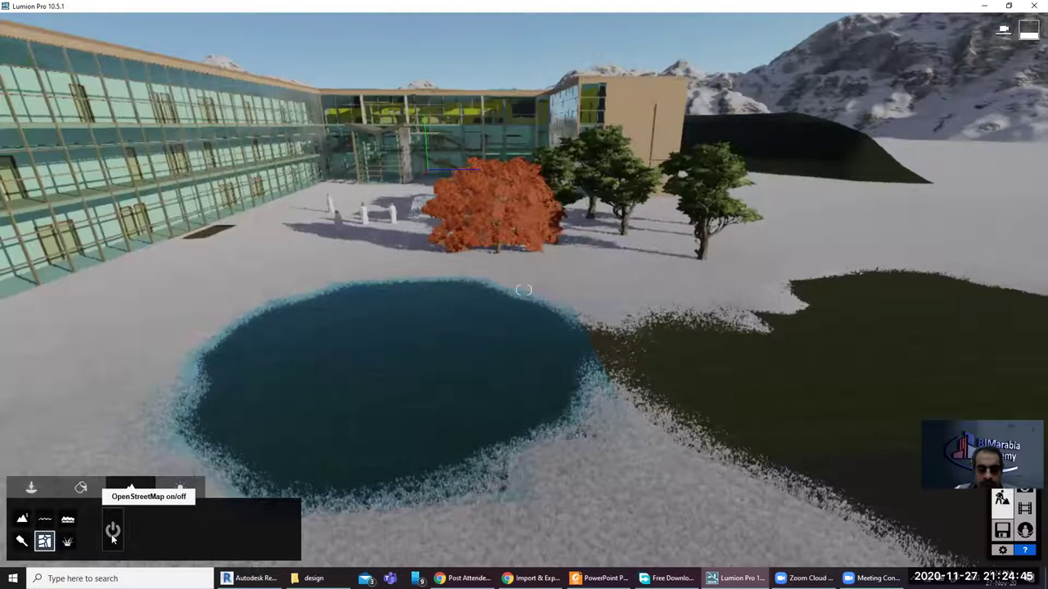
left_click(113, 533)
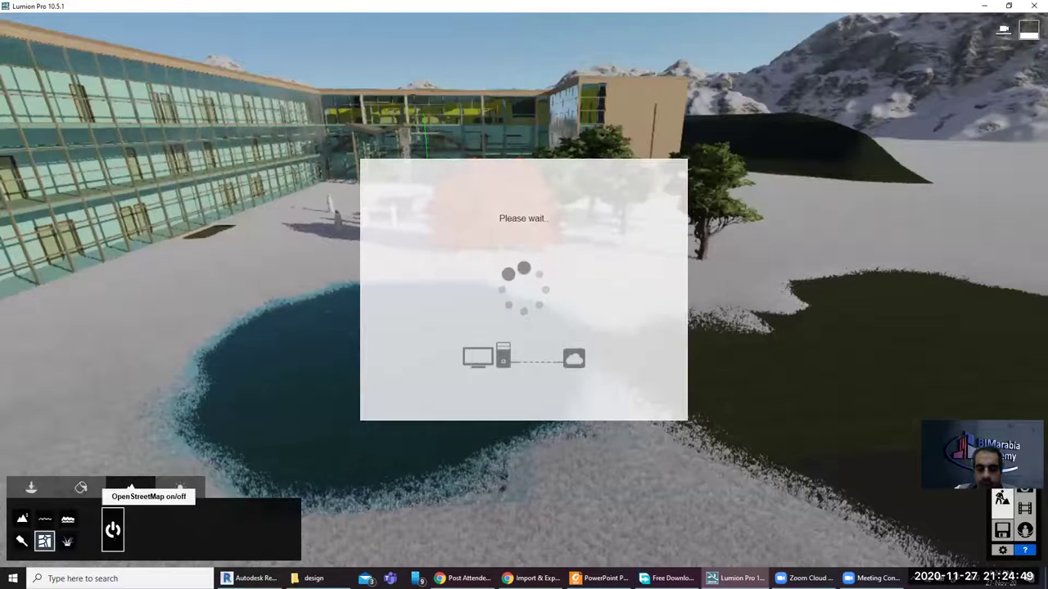
left_click(67, 541)
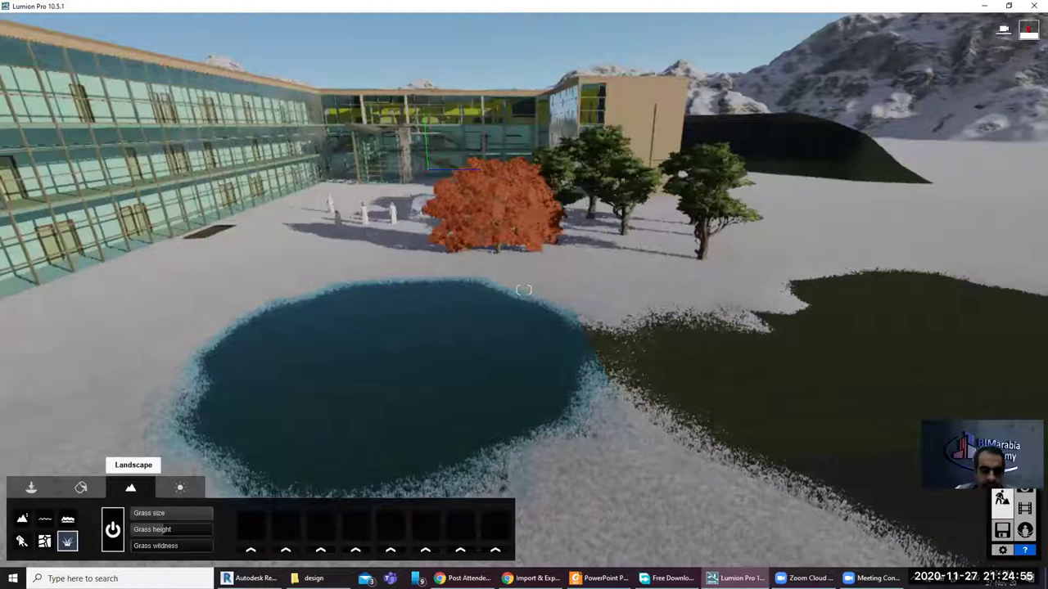
Apply the green grassland landscape preset and look across the field
left_click(341, 527)
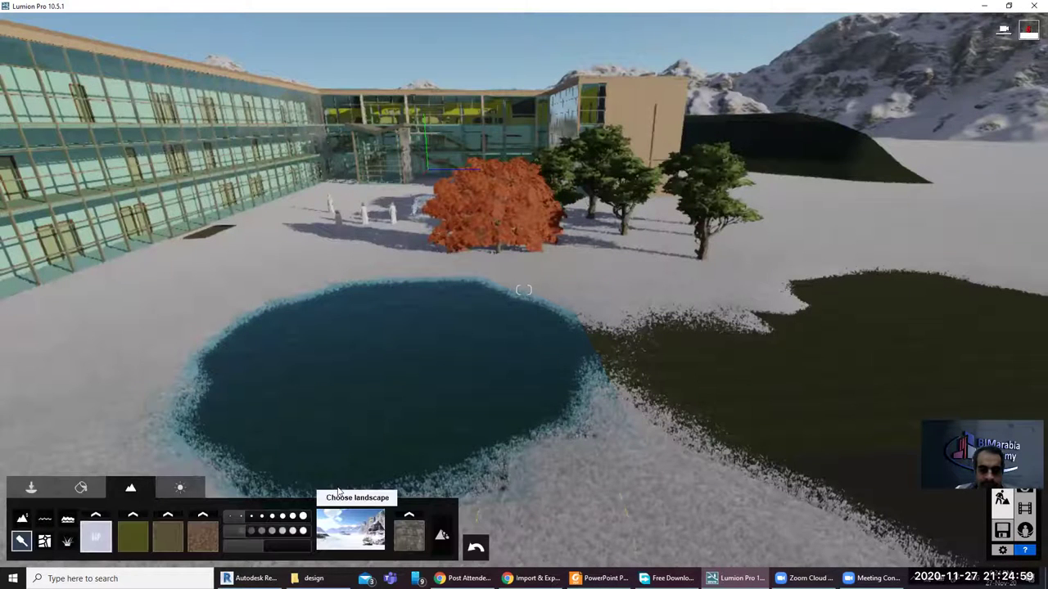
left_click(348, 524)
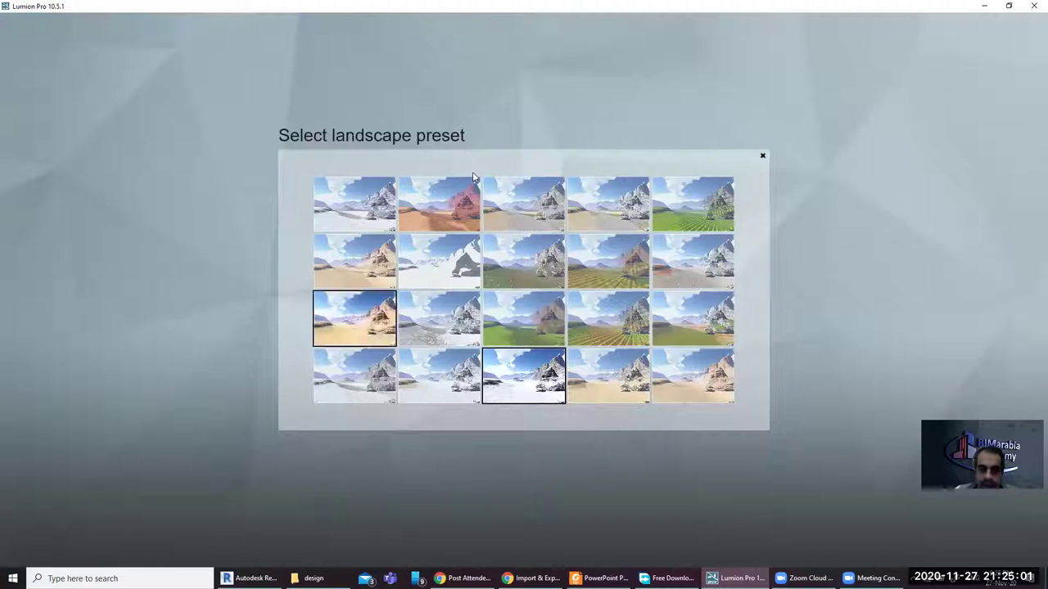
left_click(672, 194)
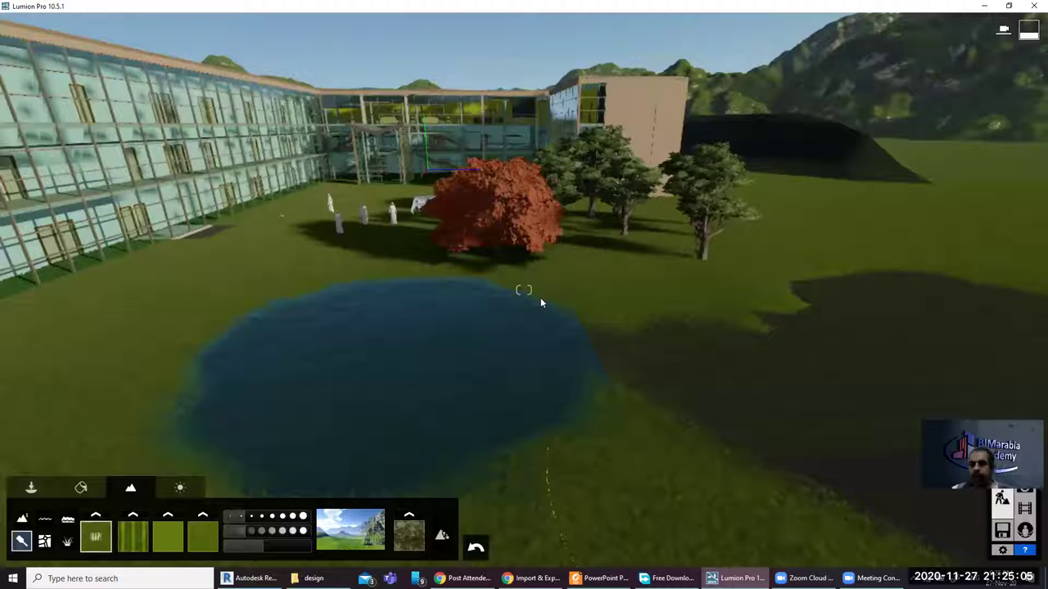
right_click_drag(524, 290, 589, 287)
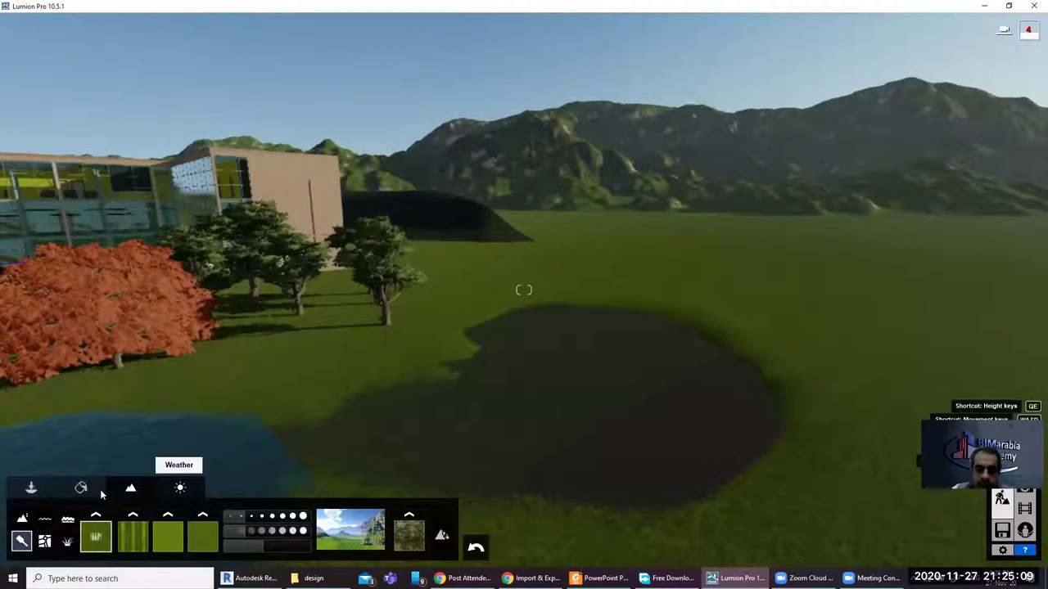
Show the weather settings, then go to the Welcome to Lumion start screen
left_click(180, 488)
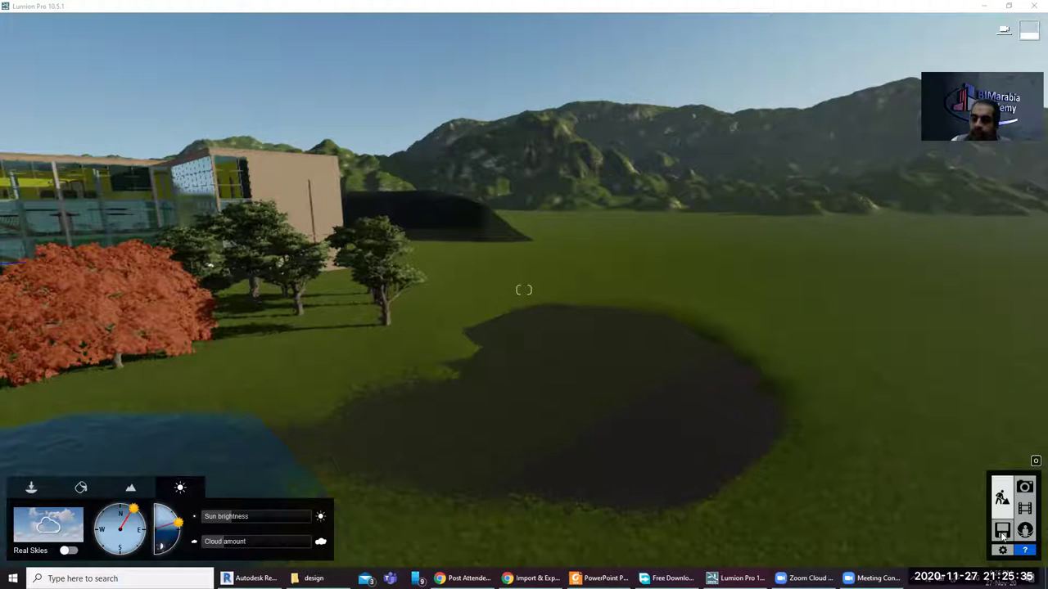
left_click(1002, 532)
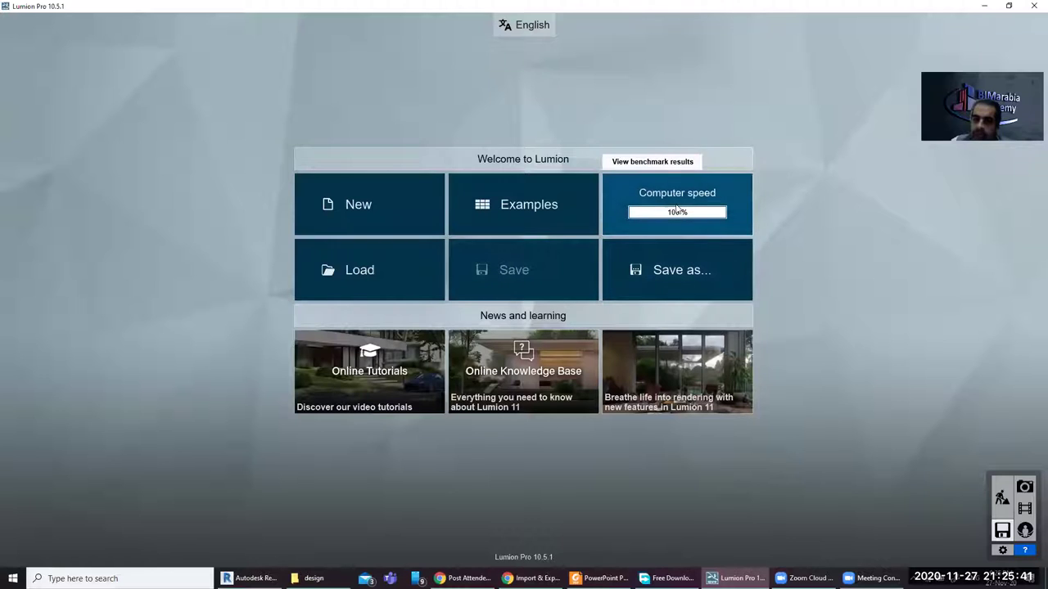
left_click(529, 220)
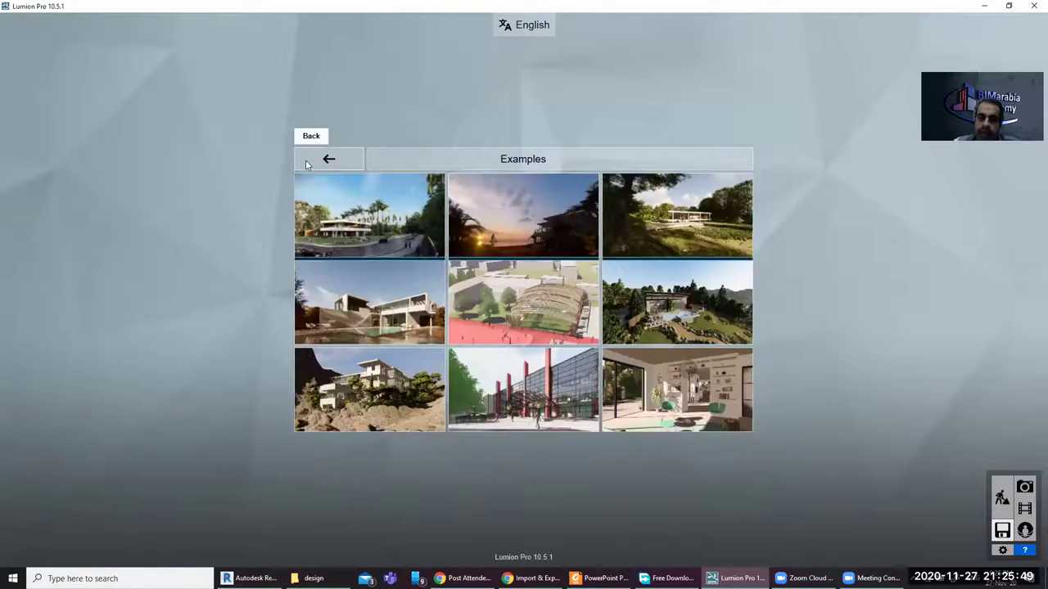
left_click(327, 160)
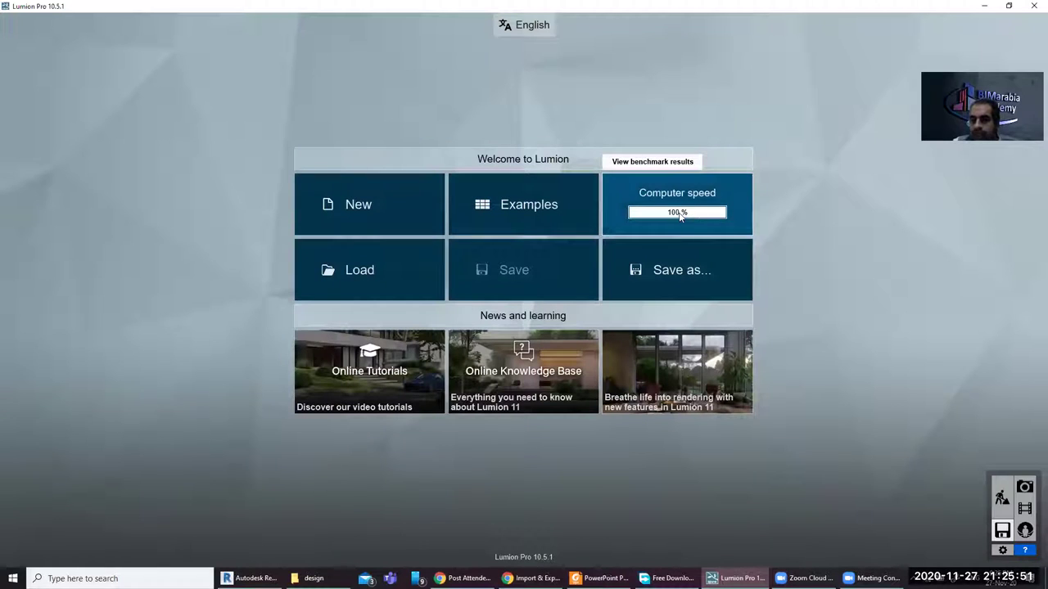
left_click(678, 210)
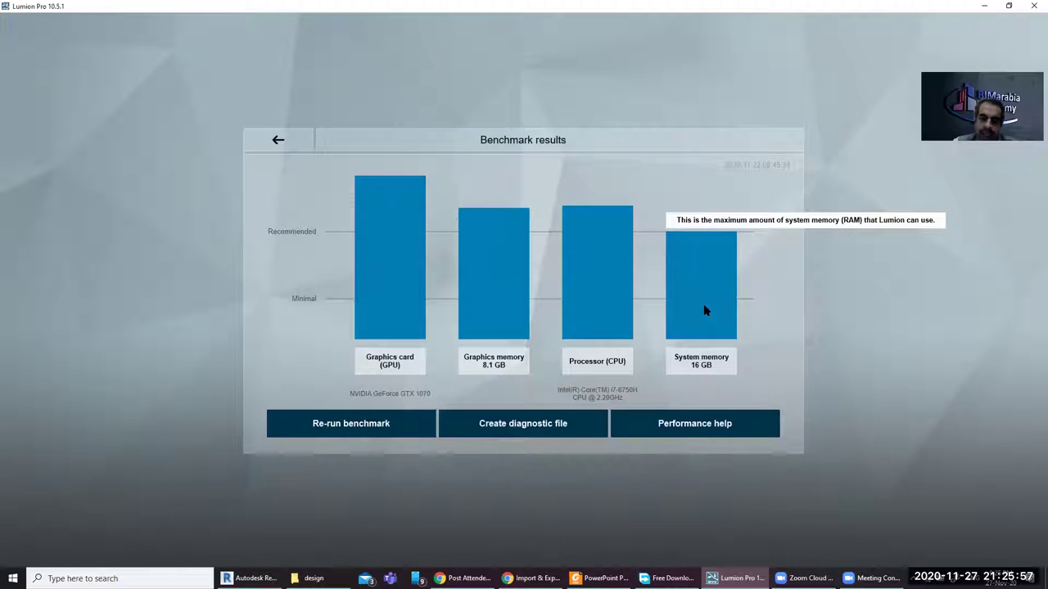
mouse_move(494, 274)
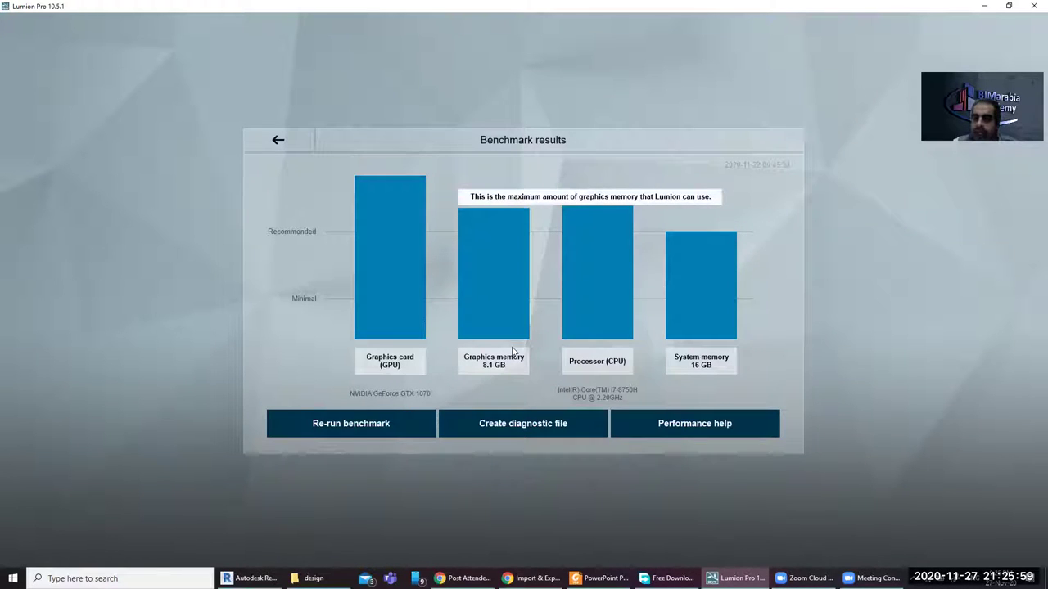
left_click(275, 140)
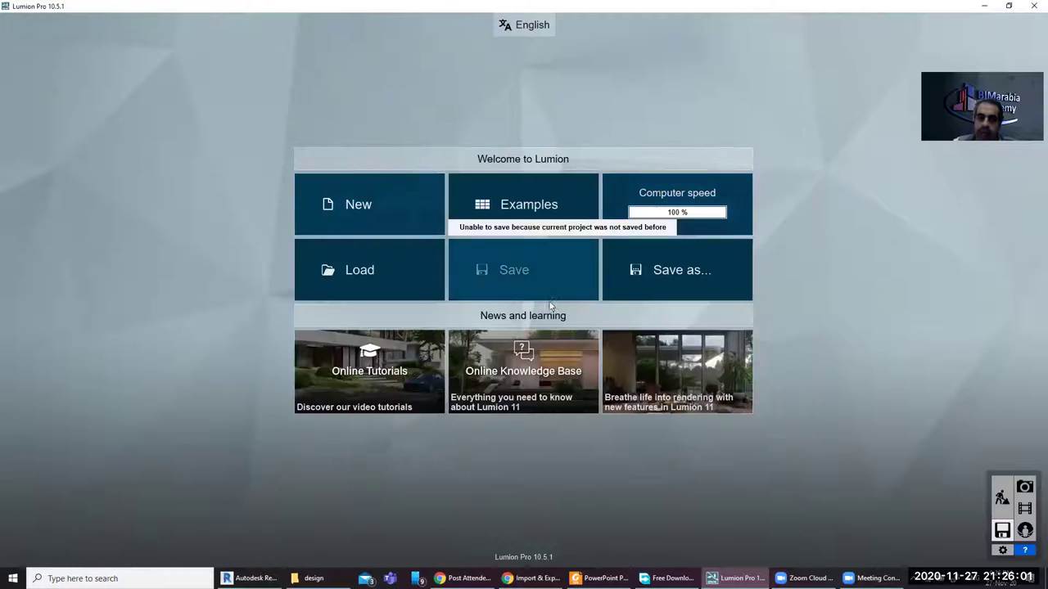
Enable high-quality trees for the editor in the Settings page
left_click(1003, 551)
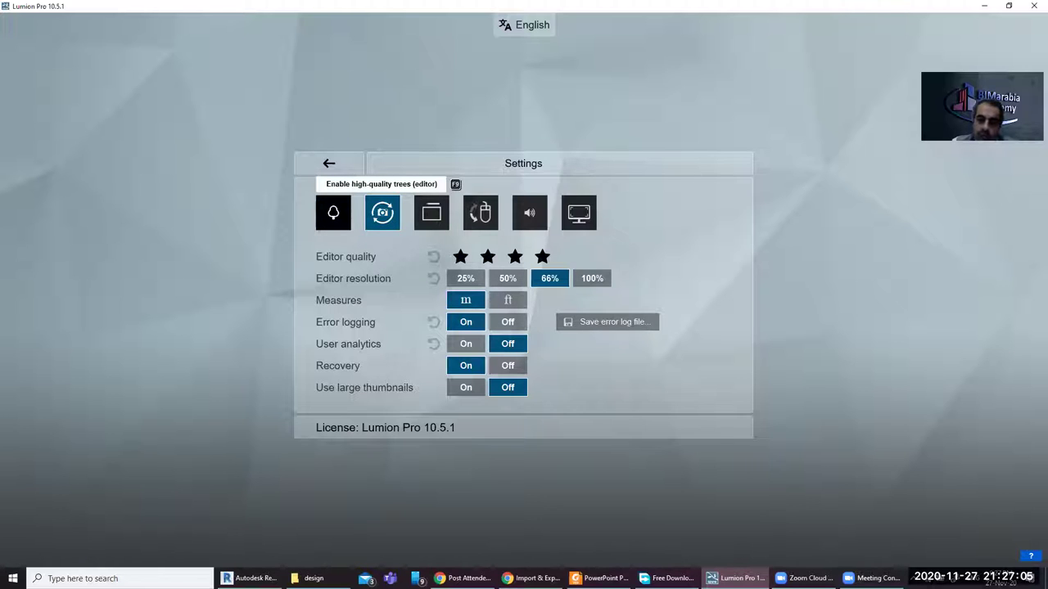
left_click(333, 213)
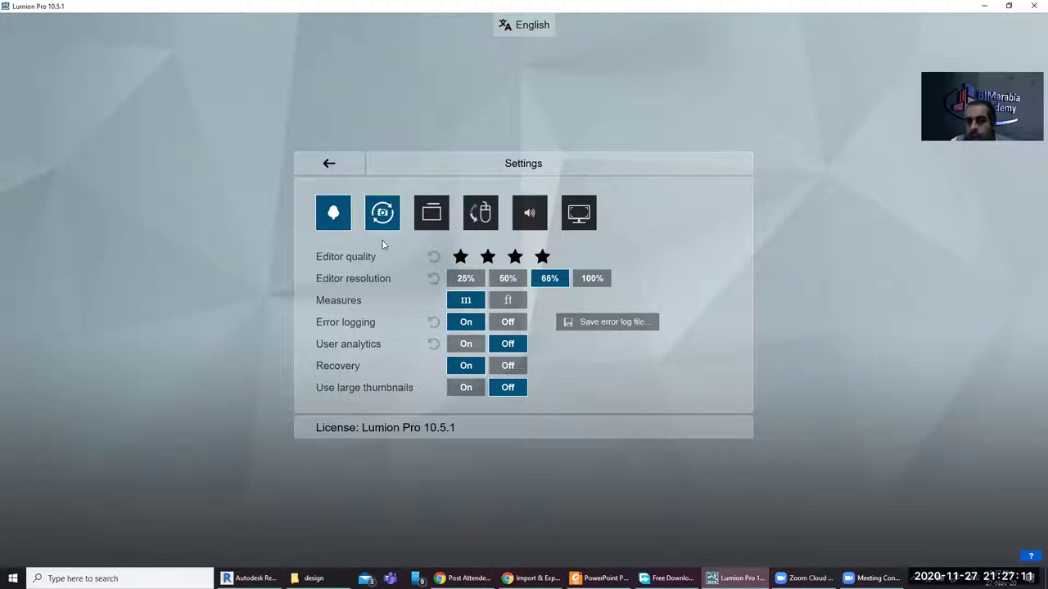
left_click(538, 214)
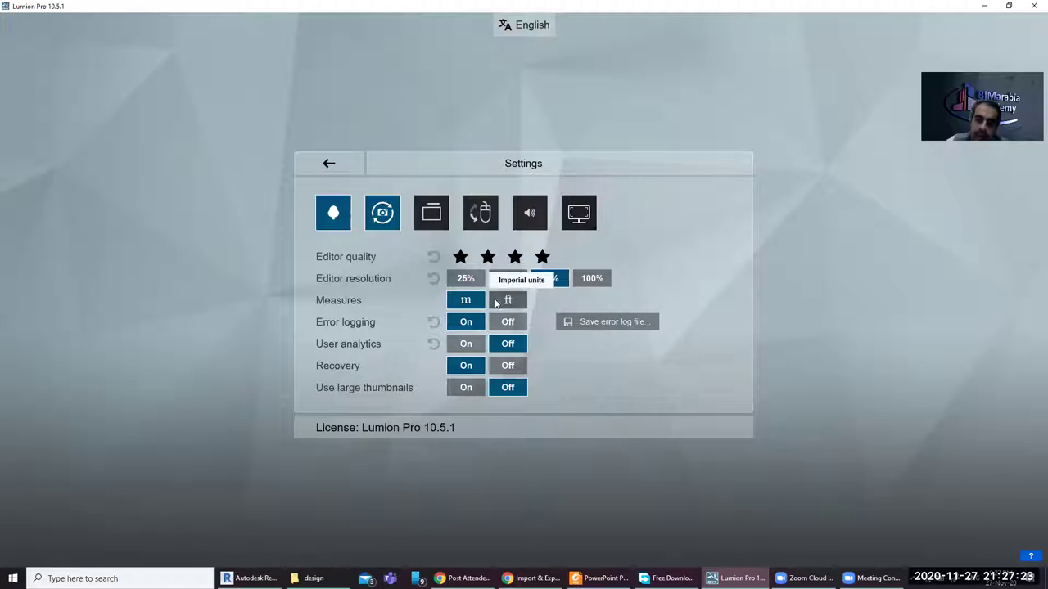
Re-run the hardware benchmark from Computer speed and return to the start screen
left_click(328, 165)
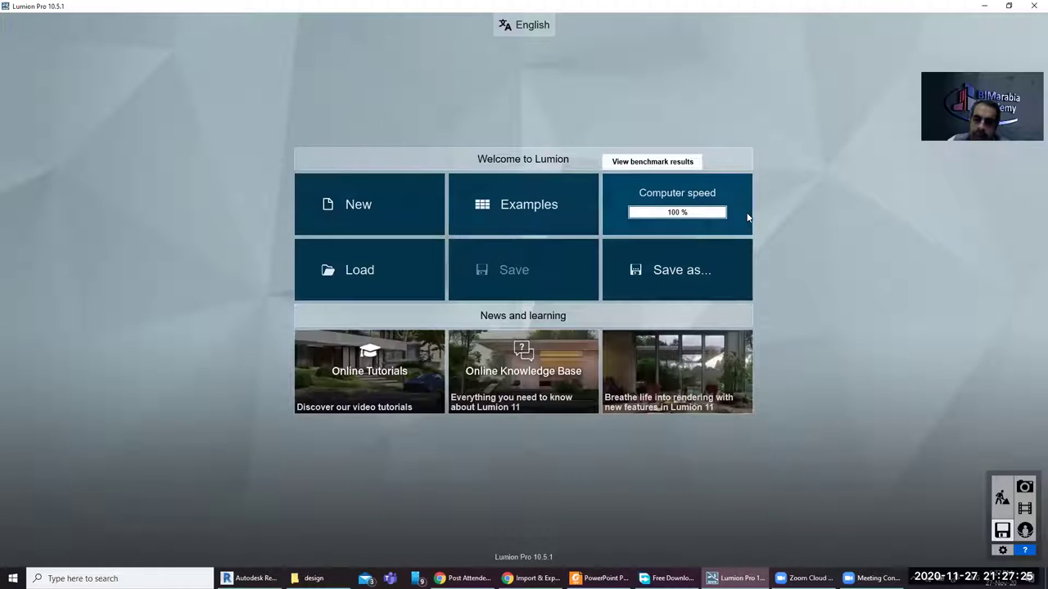
left_click(748, 215)
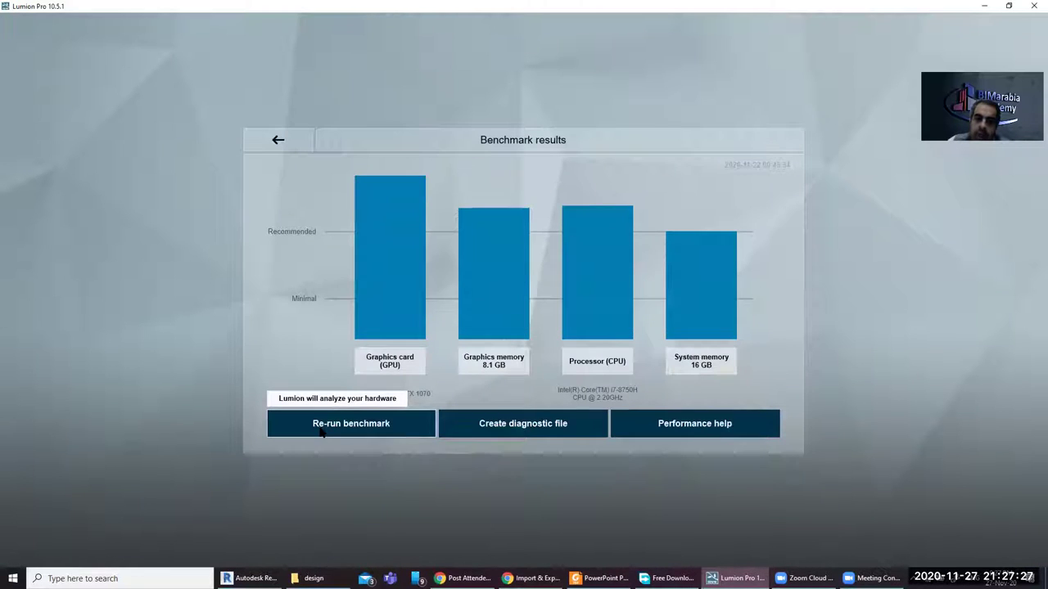
left_click(321, 434)
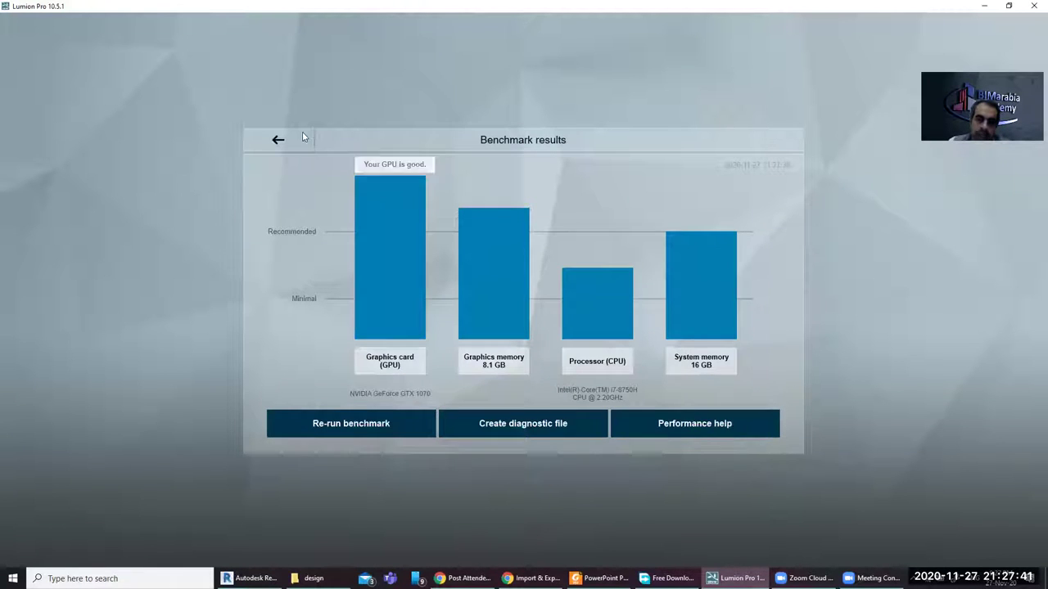
left_click(275, 138)
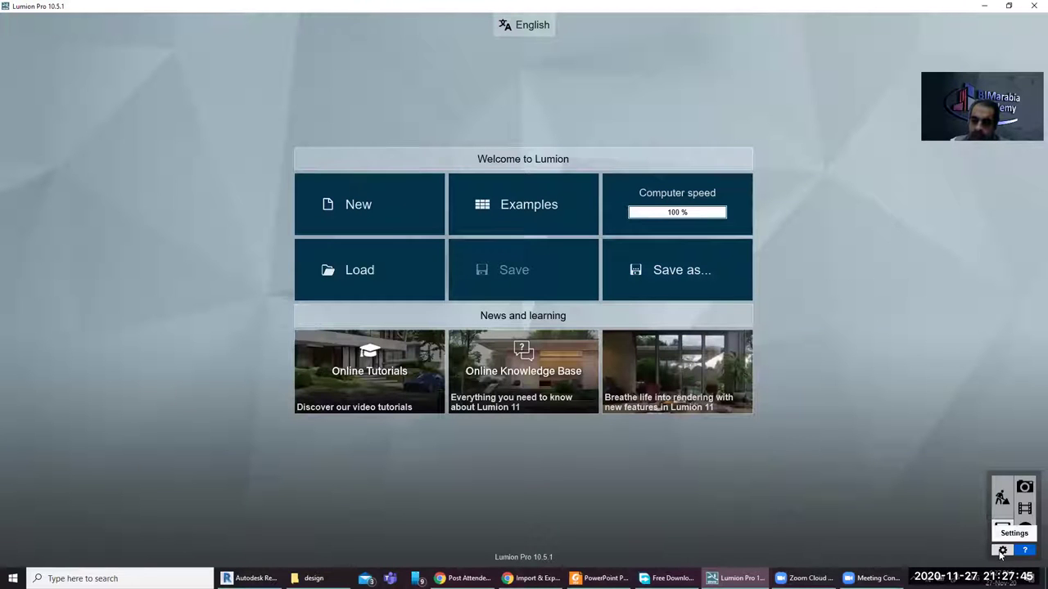
Disable high-quality trees for the editor in Settings
left_click(1000, 550)
left_click(507, 278)
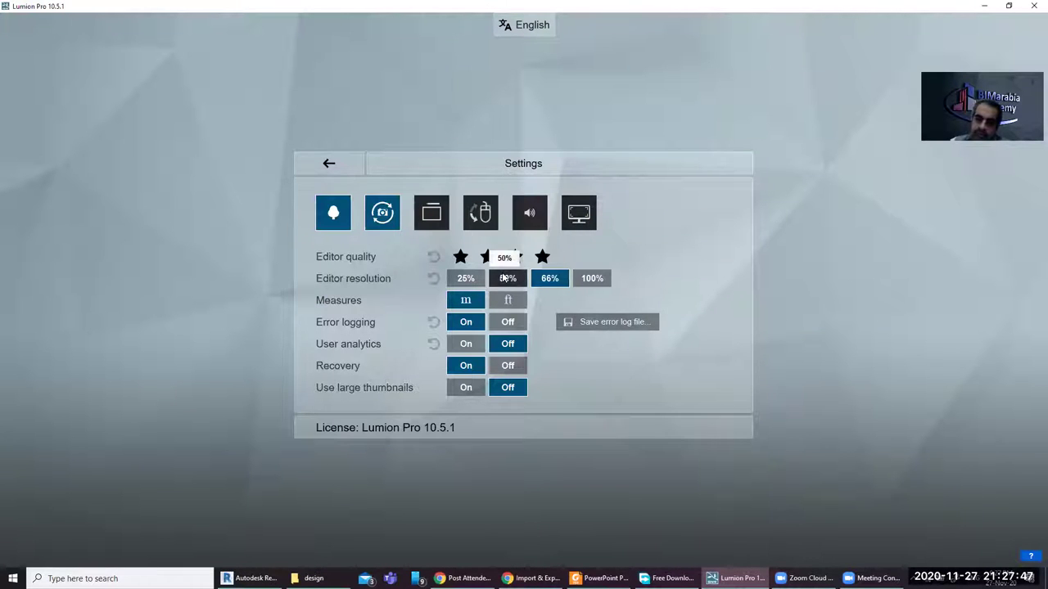
left_click(333, 212)
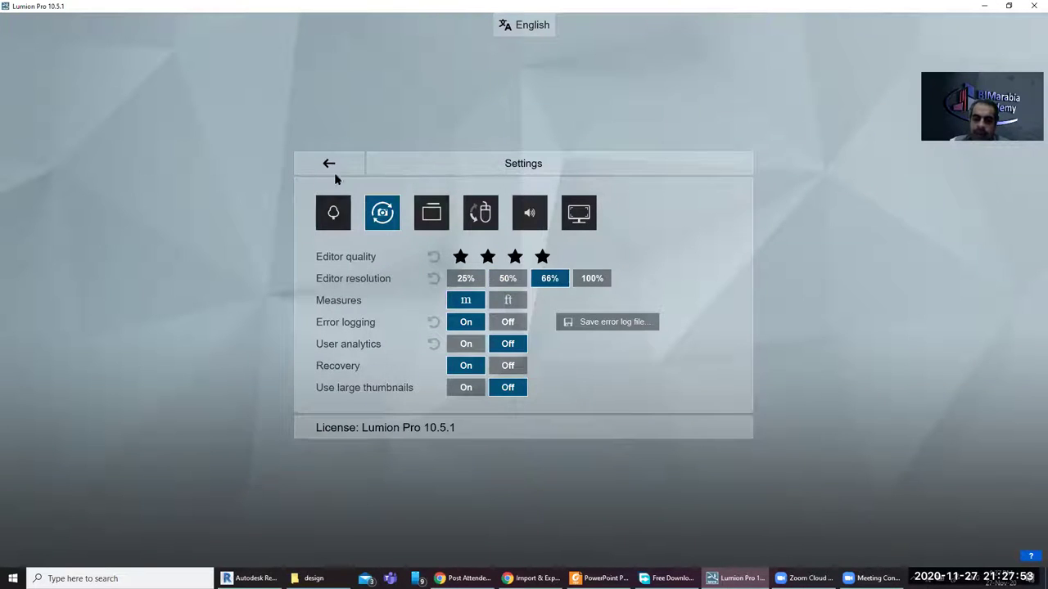
left_click(328, 163)
Re-run the benchmark again and return to the start screen at 100% speed
left_click(663, 216)
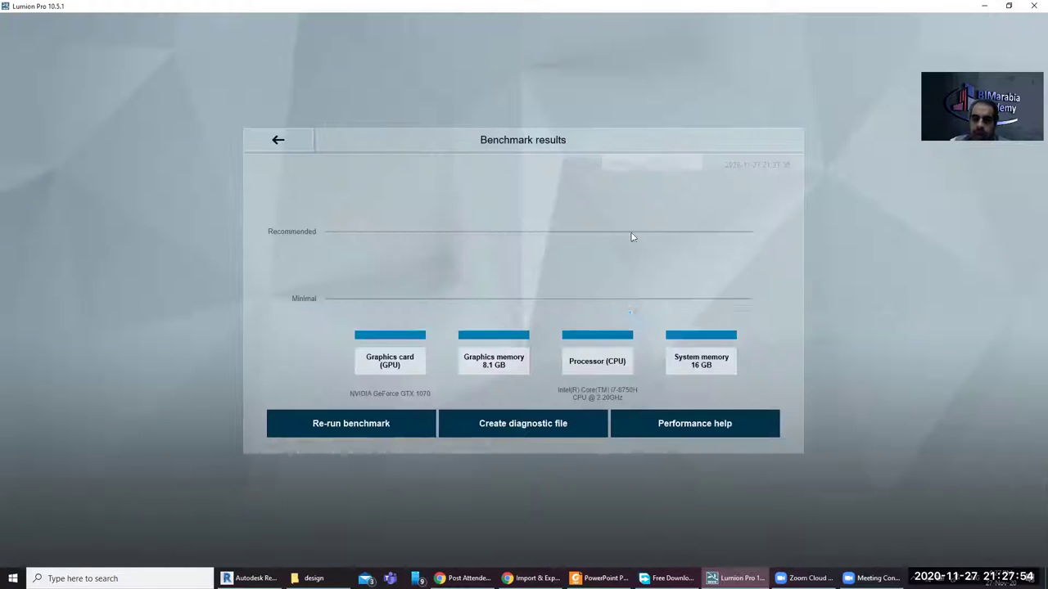
left_click(379, 419)
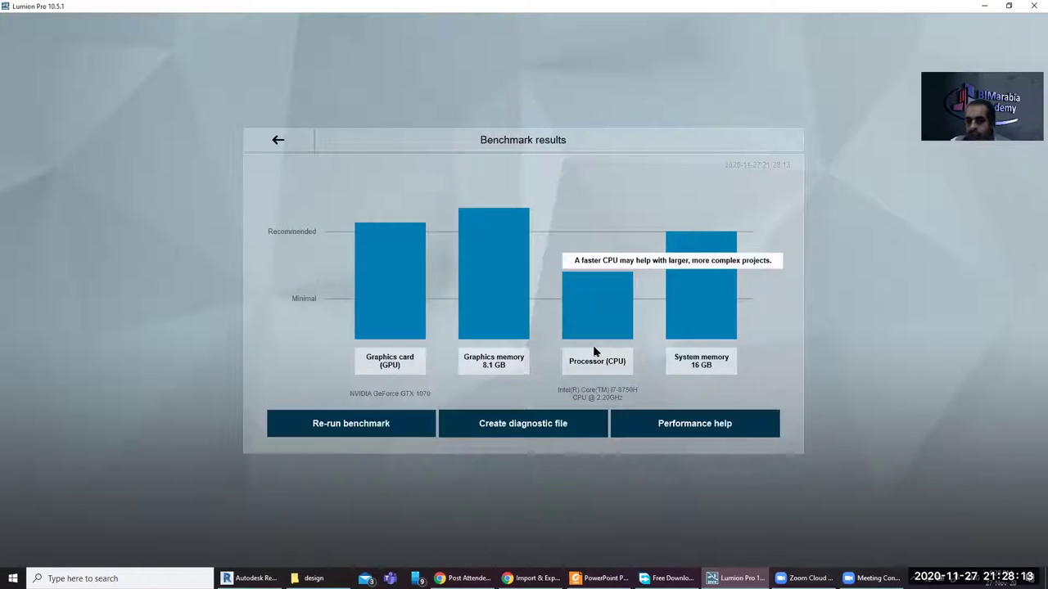
left_click(288, 145)
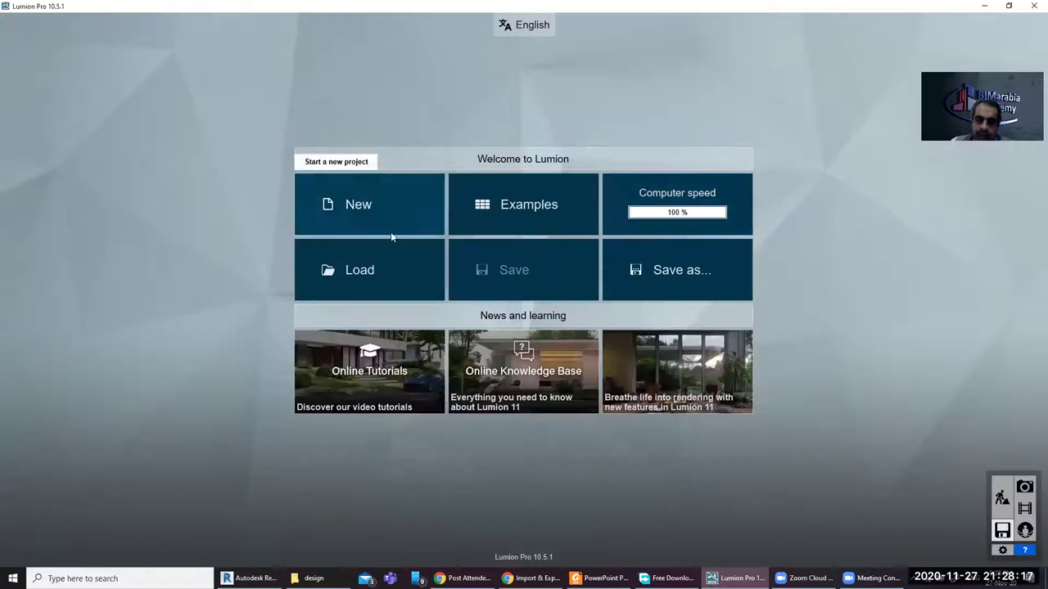
Open the example projects gallery and zoom in on the scene
left_click(529, 206)
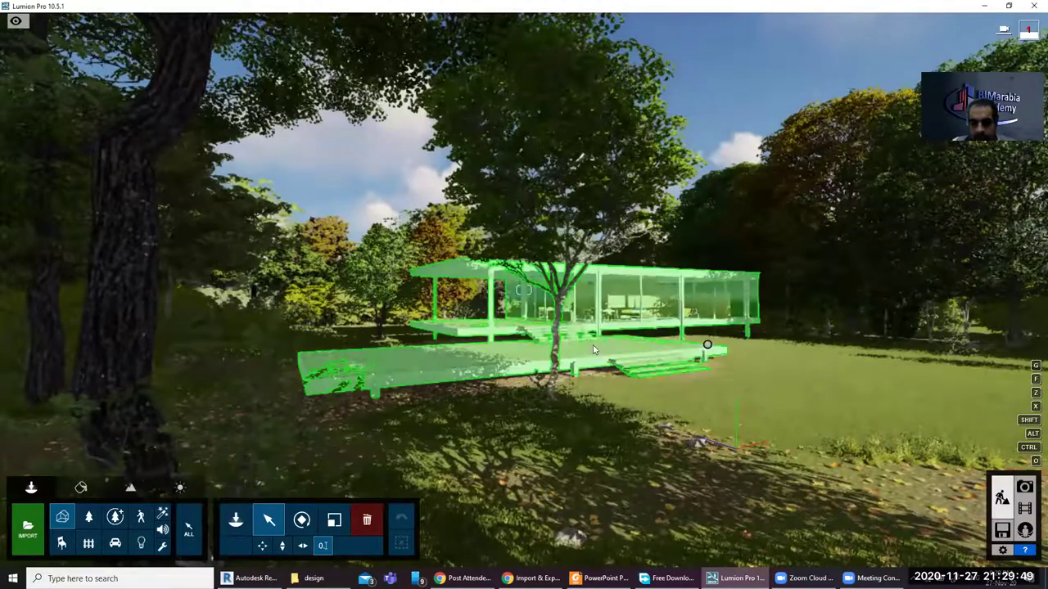
scroll(580, 342, "up", 3)
scroll(580, 347, "up", 2)
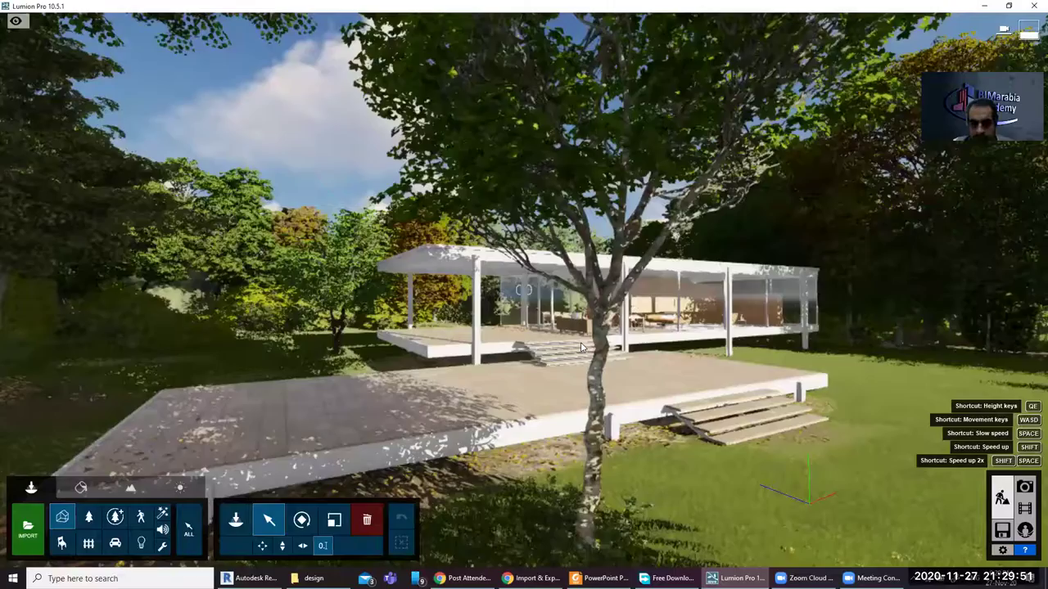
scroll(560, 354, "up", 3)
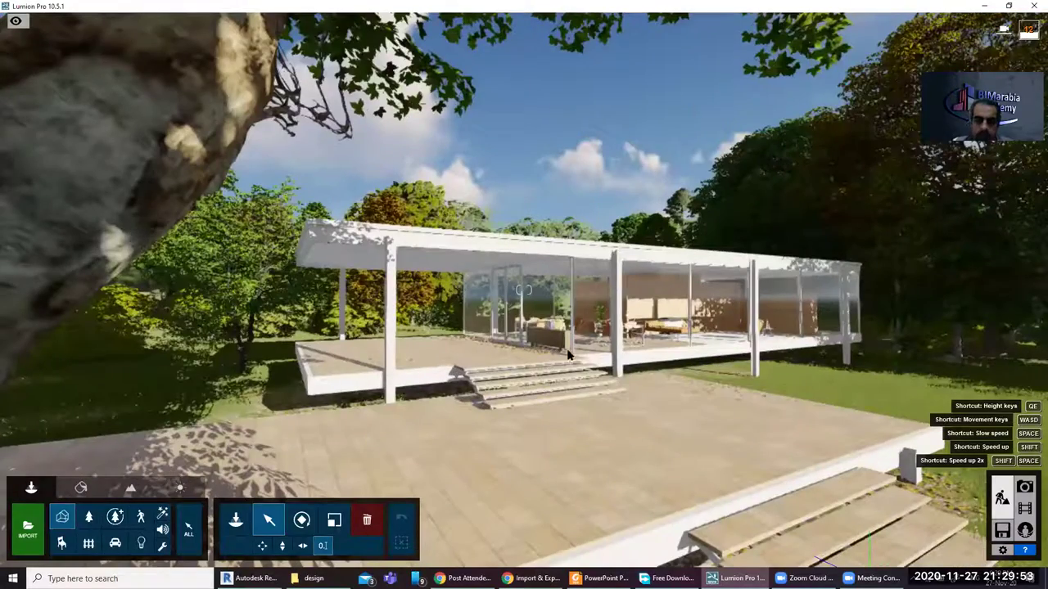
scroll(571, 357, "up", 3)
Orbit around the glass house to reframe it and enter Photo mode
right_click_drag(557, 364, 459, 363)
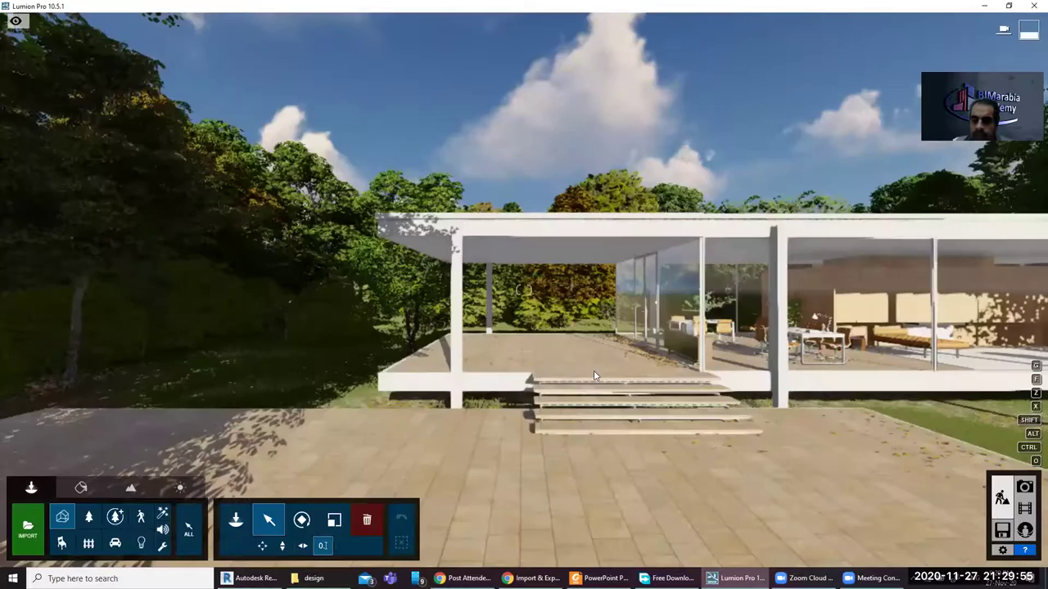
scroll(524, 288, "down", 3)
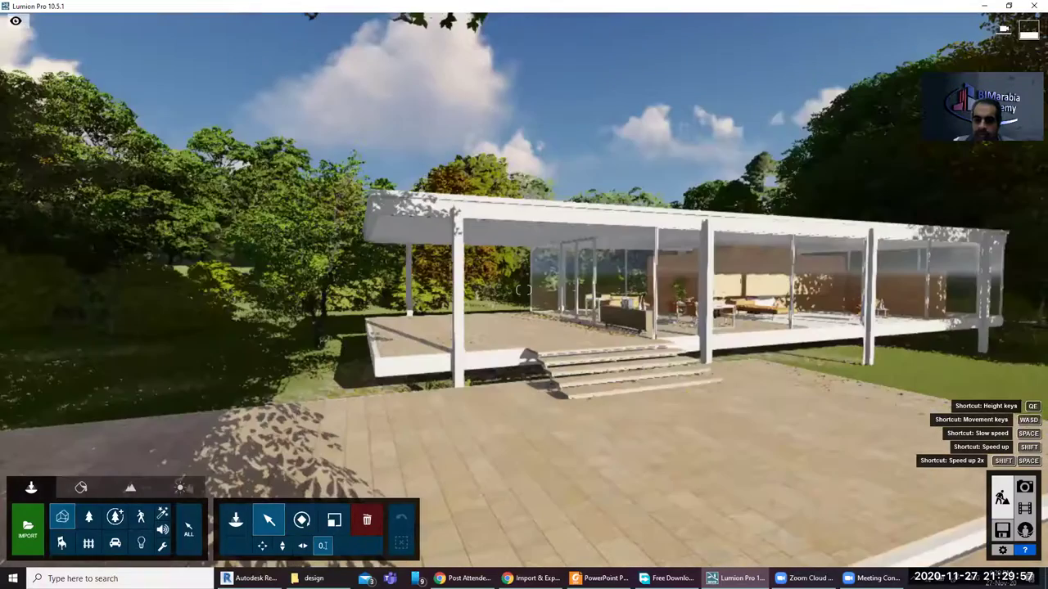
right_click_drag(819, 478, 925, 478)
left_click(925, 478)
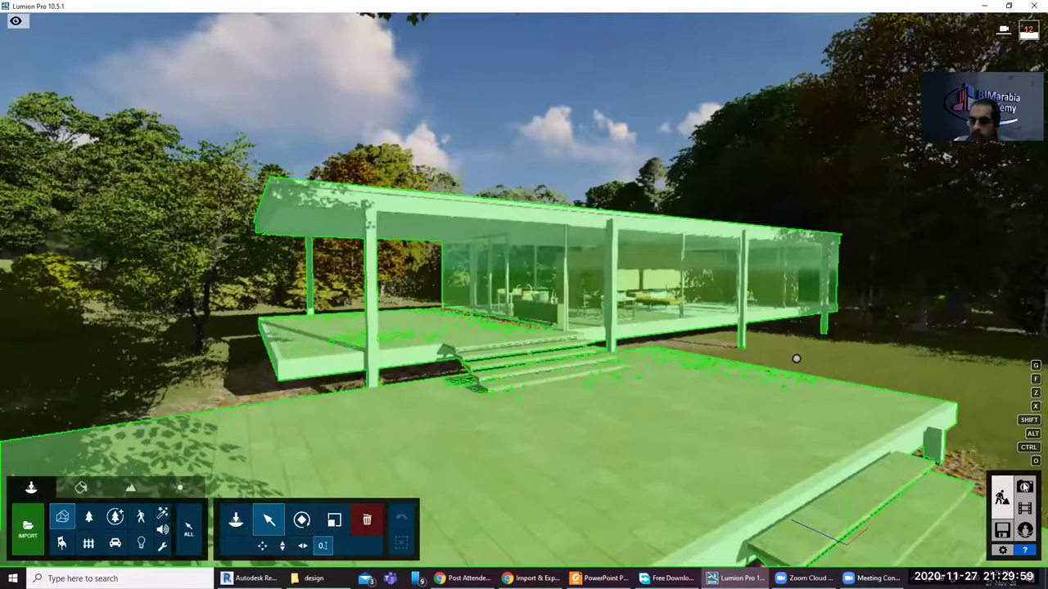
left_click(1024, 487)
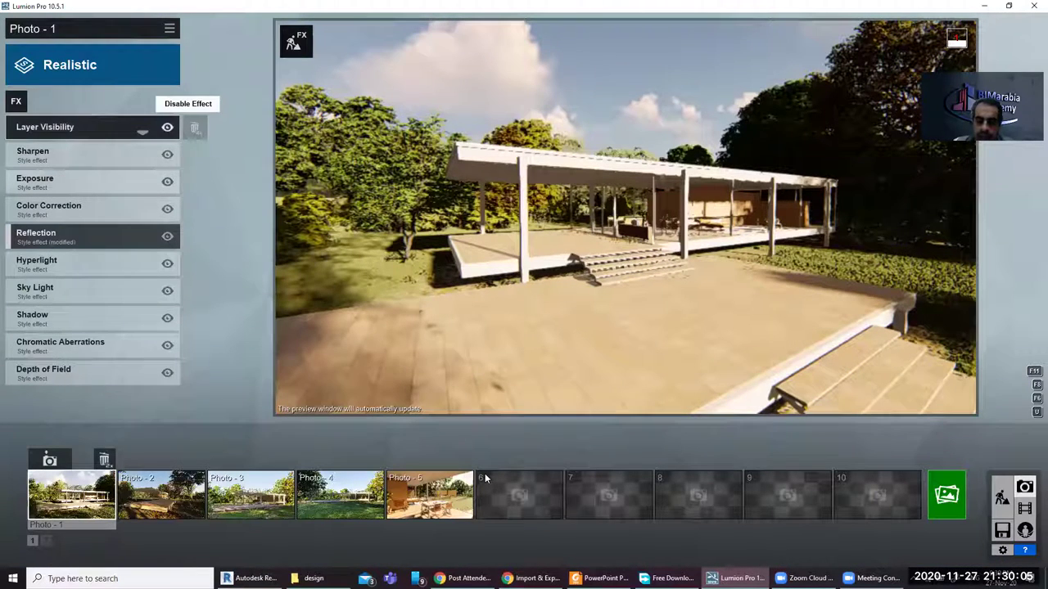
mouse_move(519, 494)
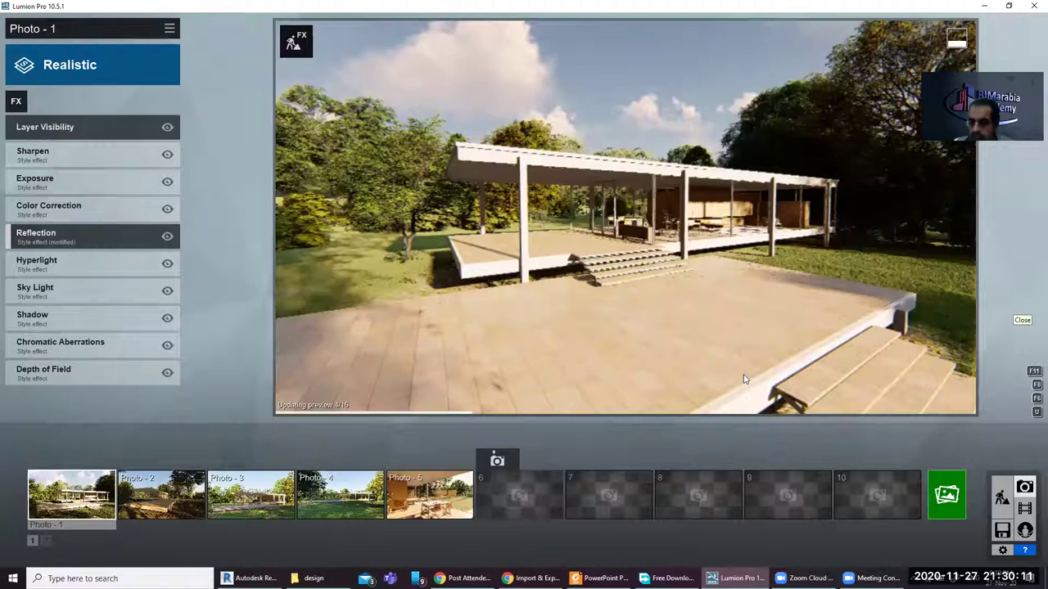
mouse_move(630, 393)
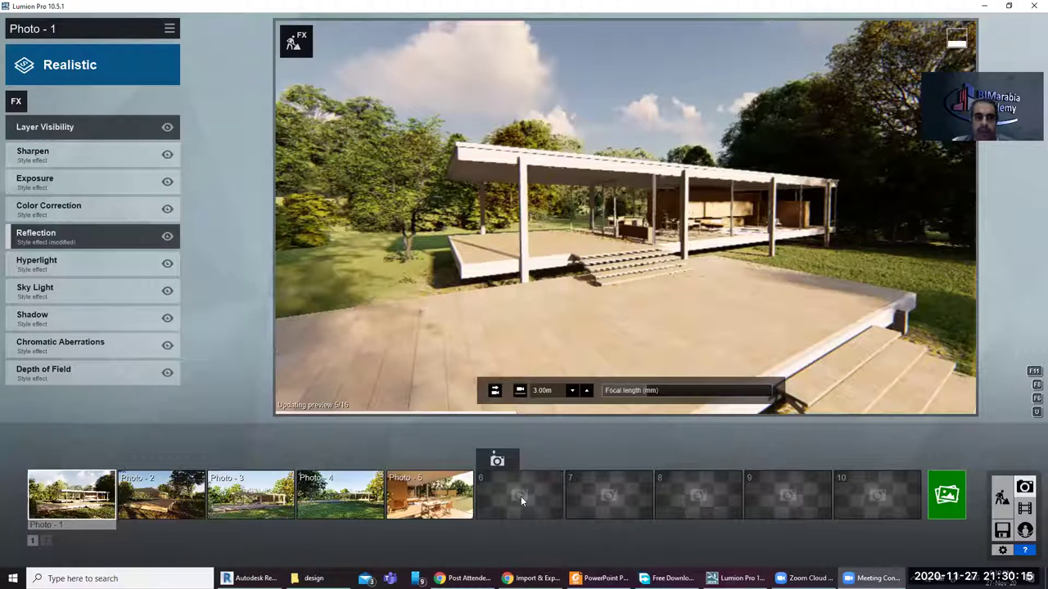
key("alt+Tab")
left_click(145, 9)
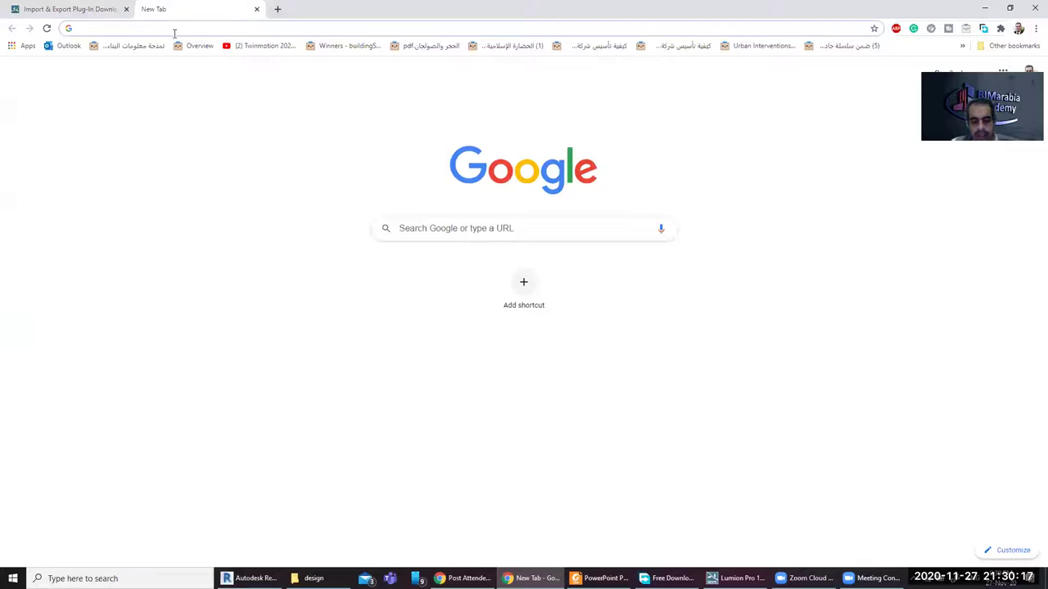
type("gr")
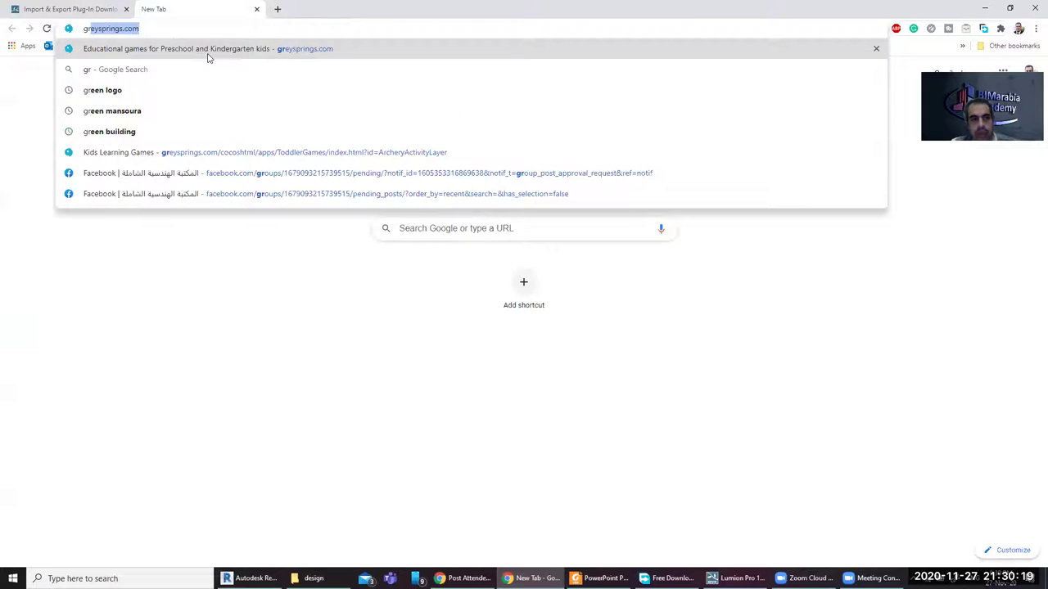
key("BackSpace")
key("BackSpace")
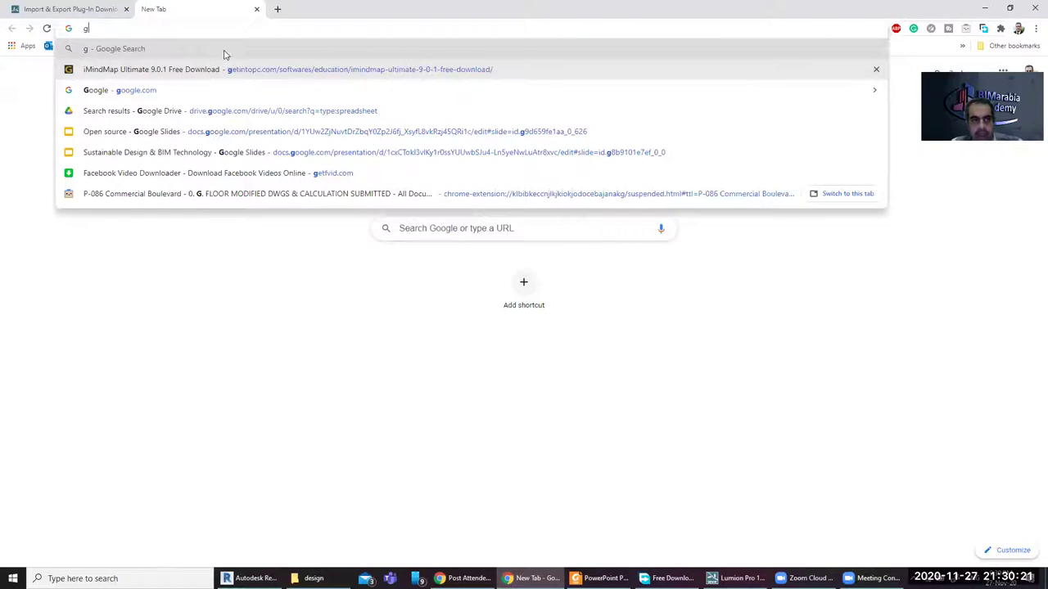
key("Down")
key("Return")
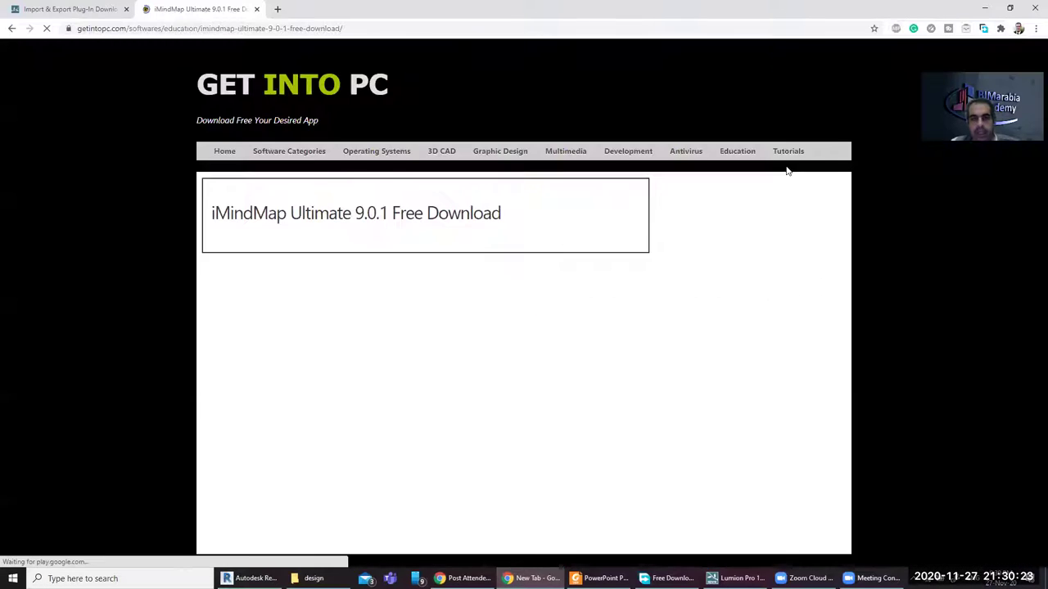
left_click(757, 197)
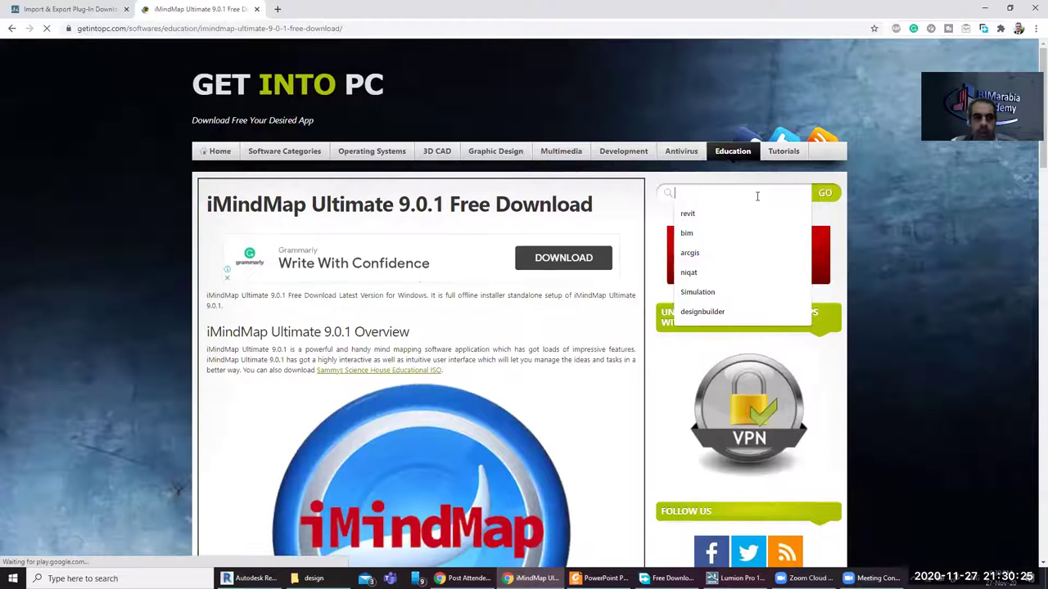
type("lumion")
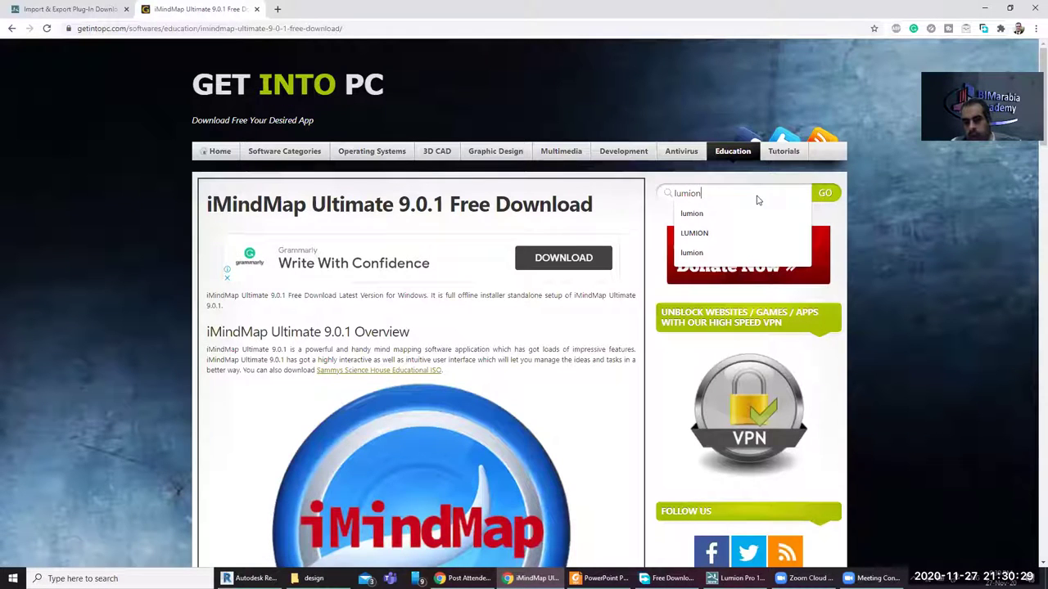
key("Return")
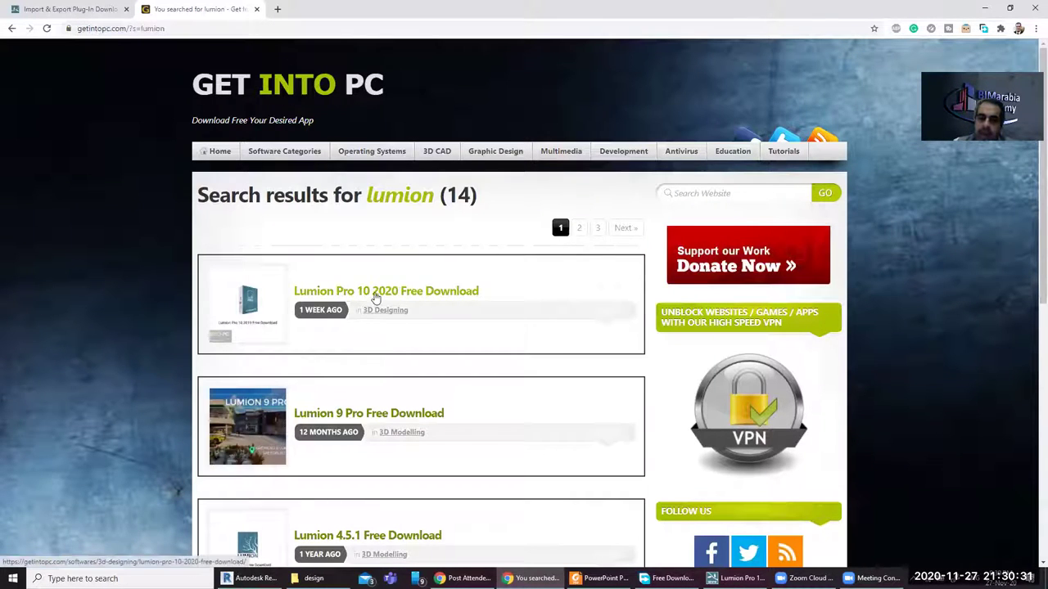
key("alt+Tab")
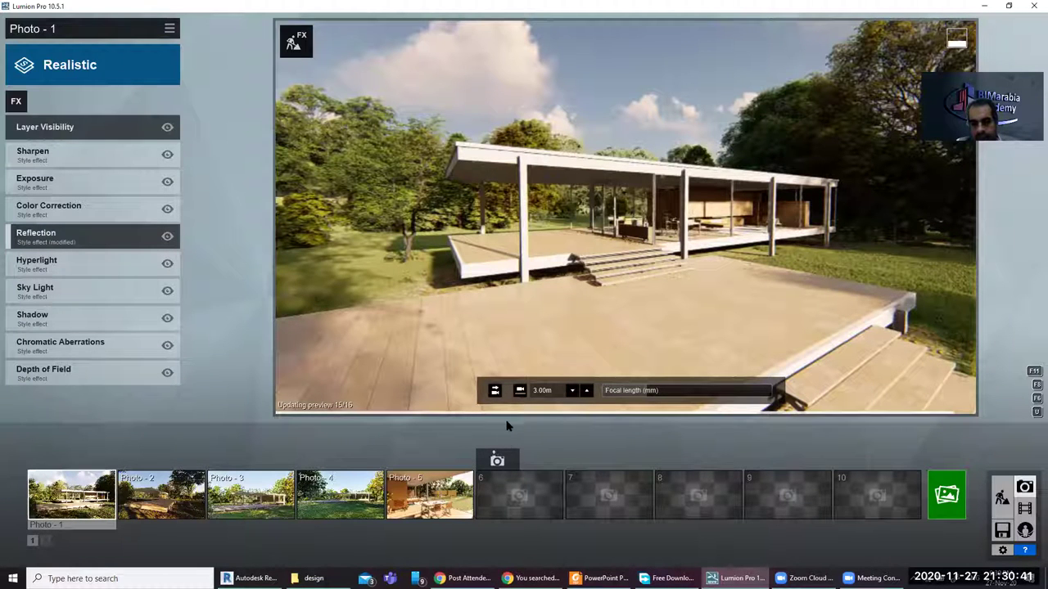
Start Photo 6 with a horizontal, level camera at 1.60m eye height
left_click(519, 495)
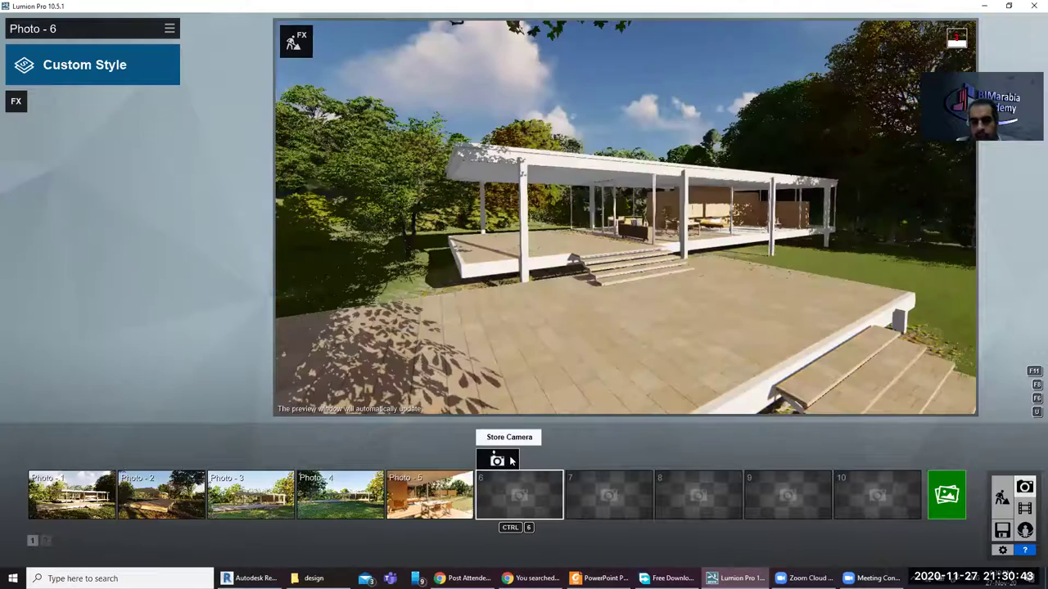
mouse_move(494, 390)
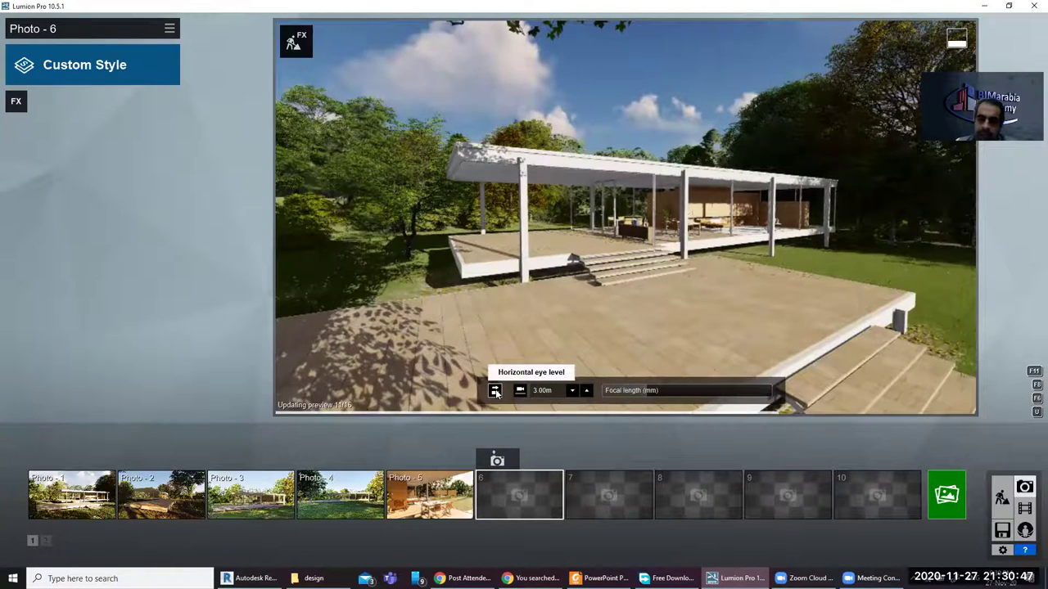
left_click(495, 391)
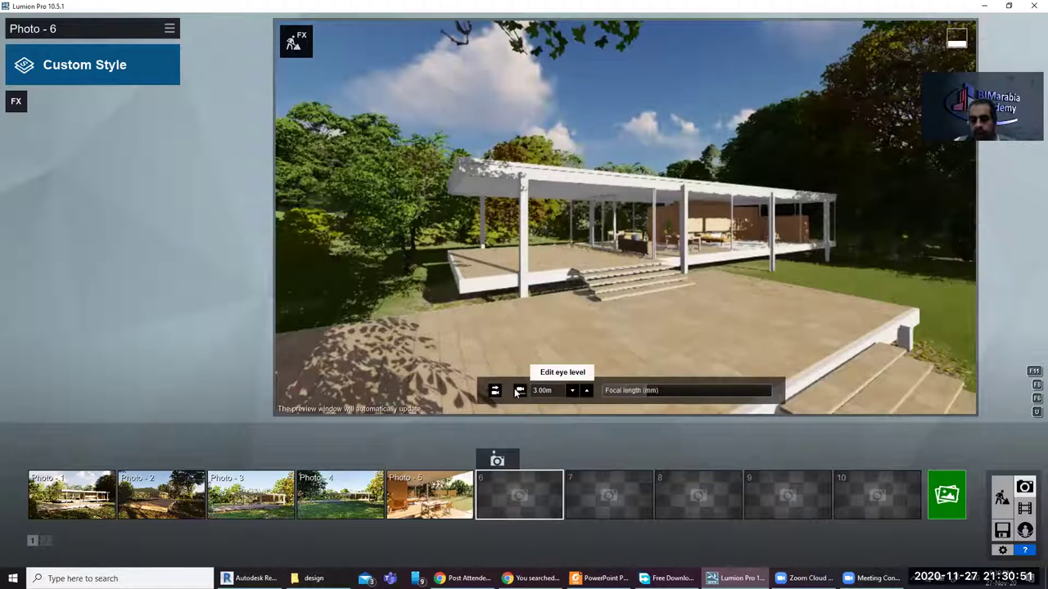
left_click(520, 391)
left_click(520, 391)
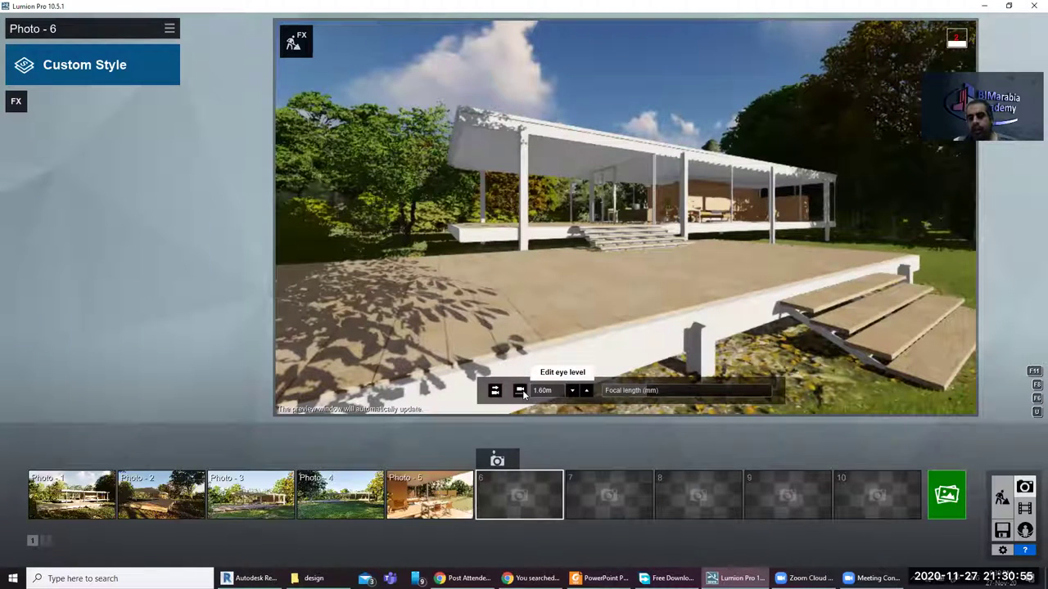
left_click(521, 392)
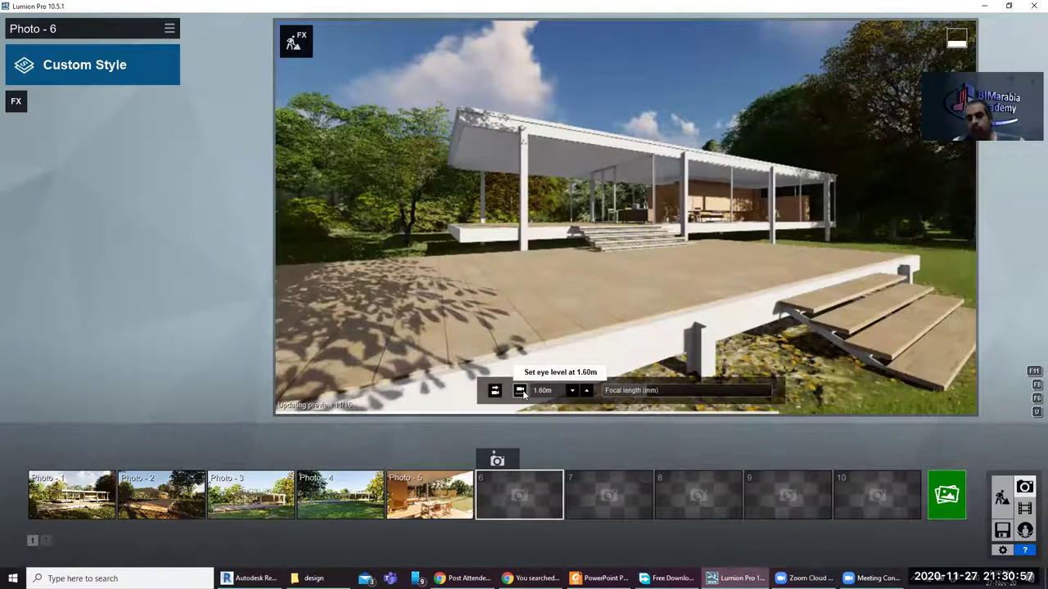
Adjust the focal length and move the camera back and right for a wider view
left_click_drag(646, 388, 760, 392)
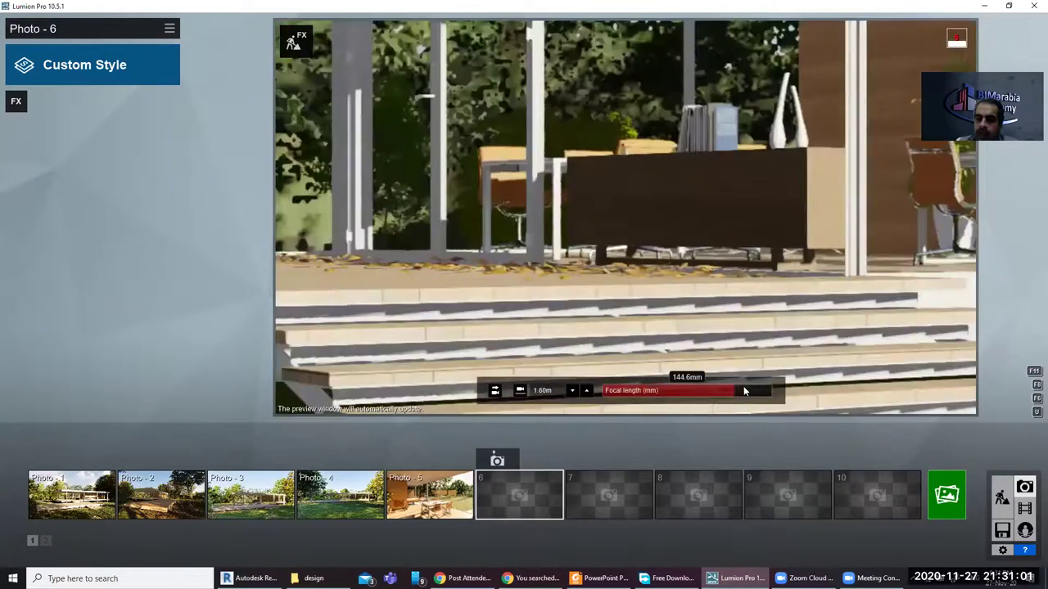
left_click_drag(760, 391, 619, 391)
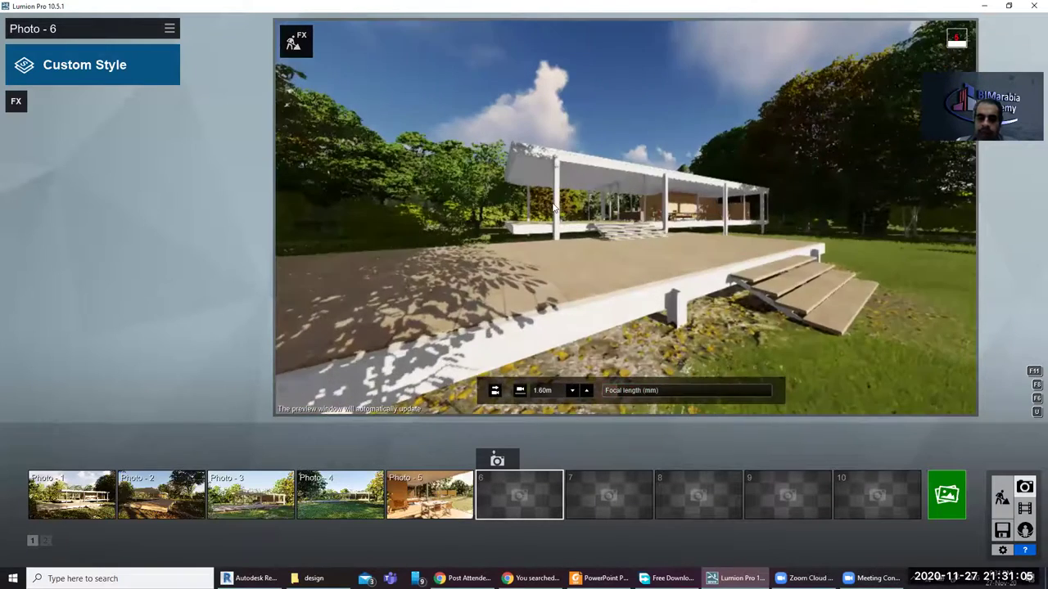
key("w")
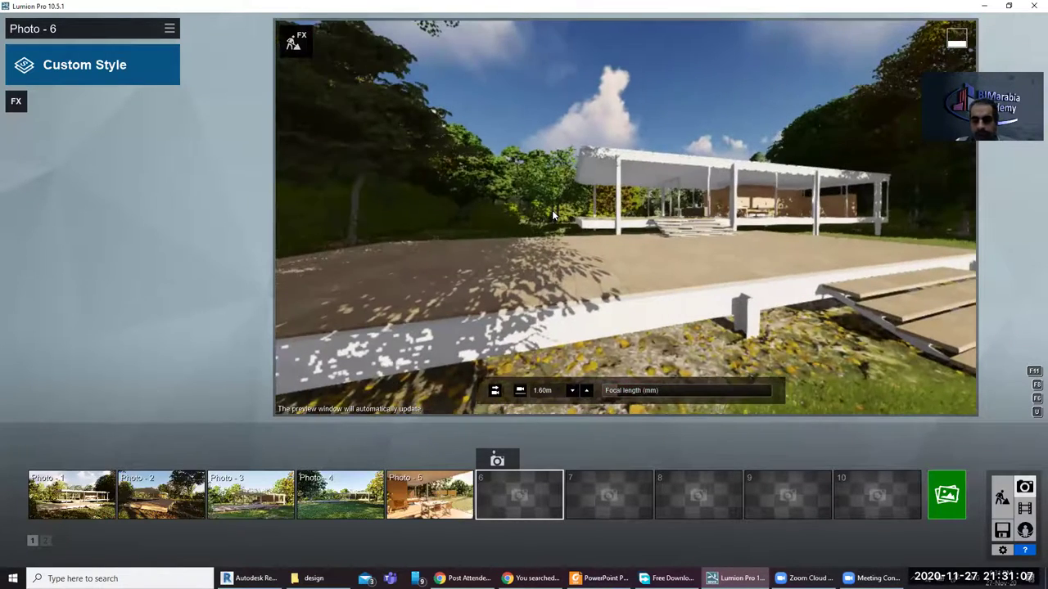
key("d")
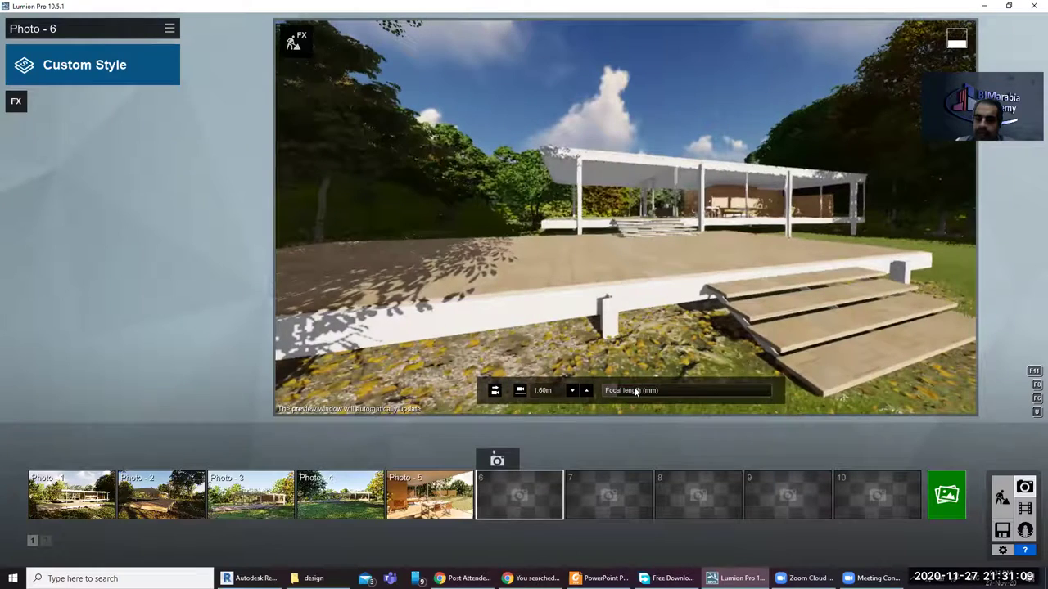
mouse_move(679, 390)
left_mouse_down()
mouse_move(773, 391)
mouse_move(606, 395)
left_mouse_up()
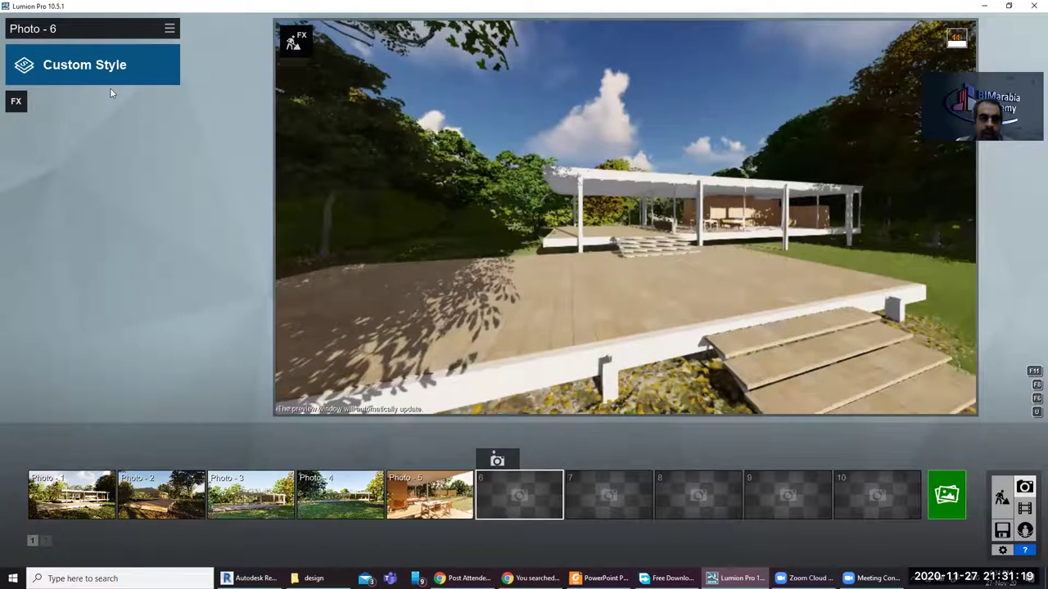
left_click(129, 68)
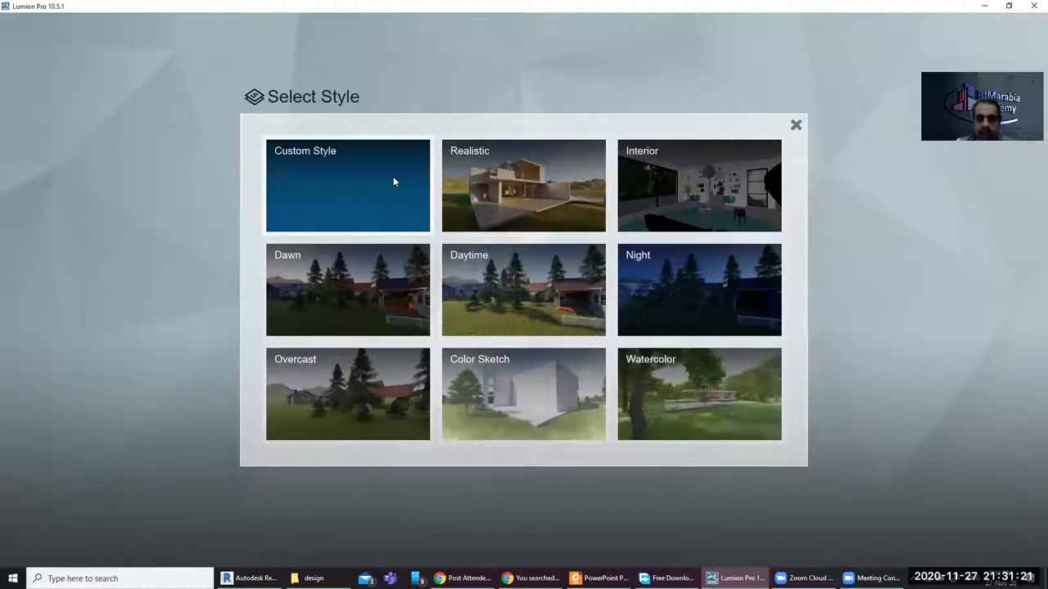
Try the Realistic, Daytime and Night styles on Photo 6
left_click(519, 175)
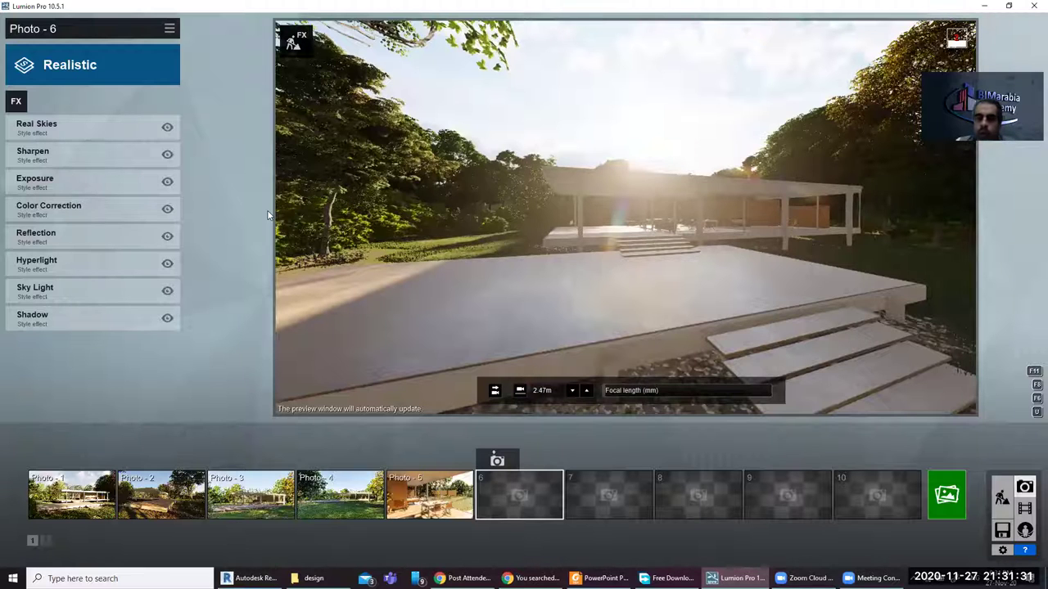
left_click(131, 69)
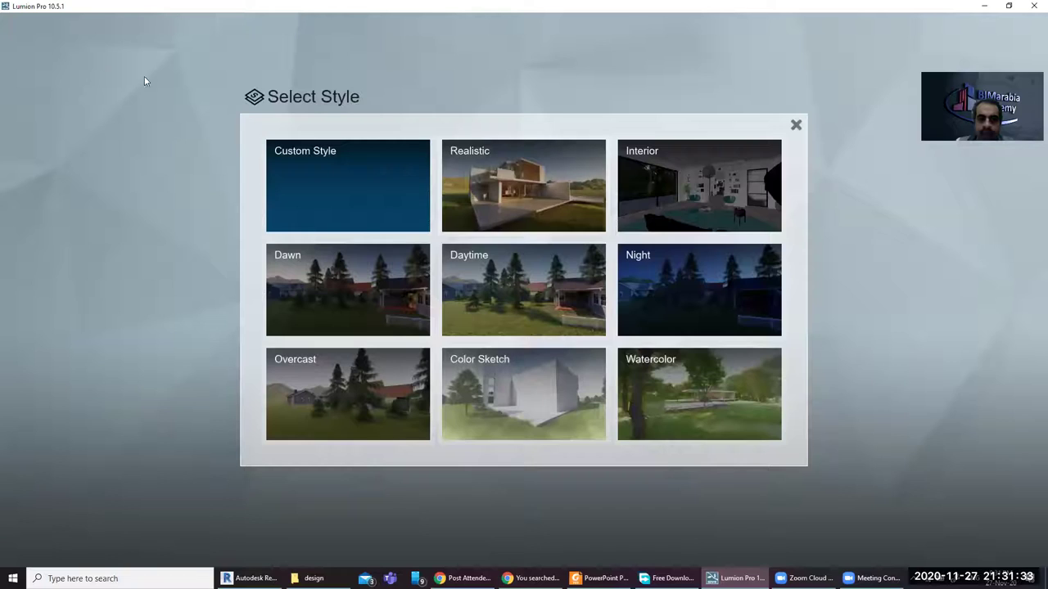
left_click(514, 293)
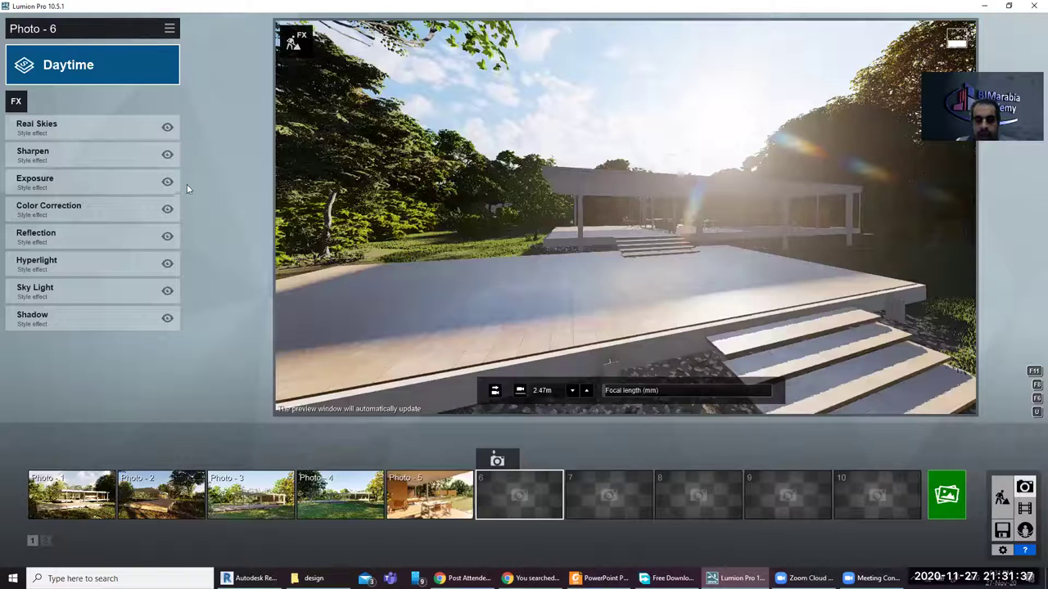
left_click(76, 74)
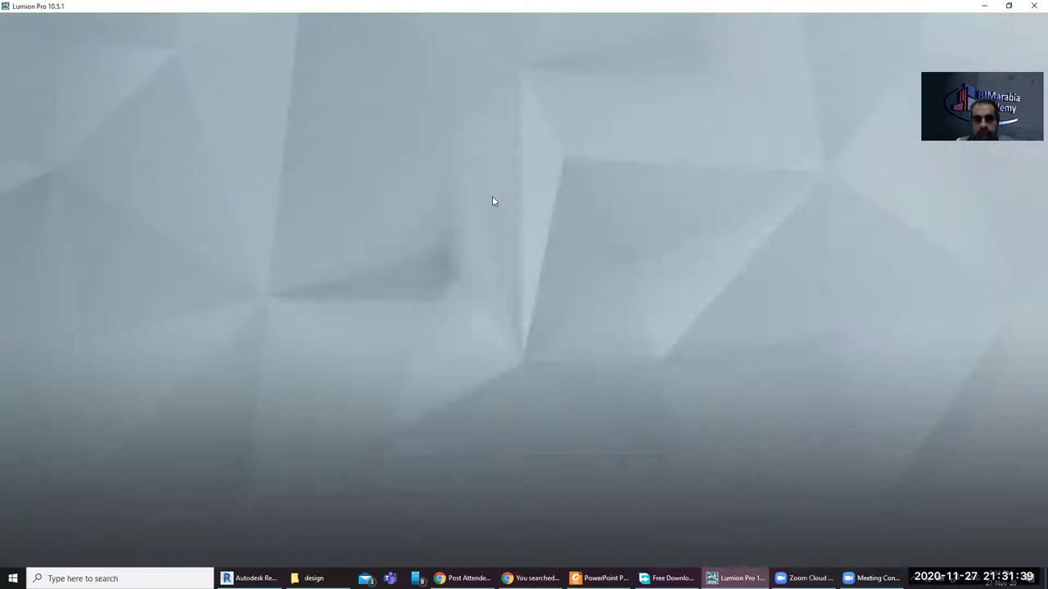
left_click(687, 287)
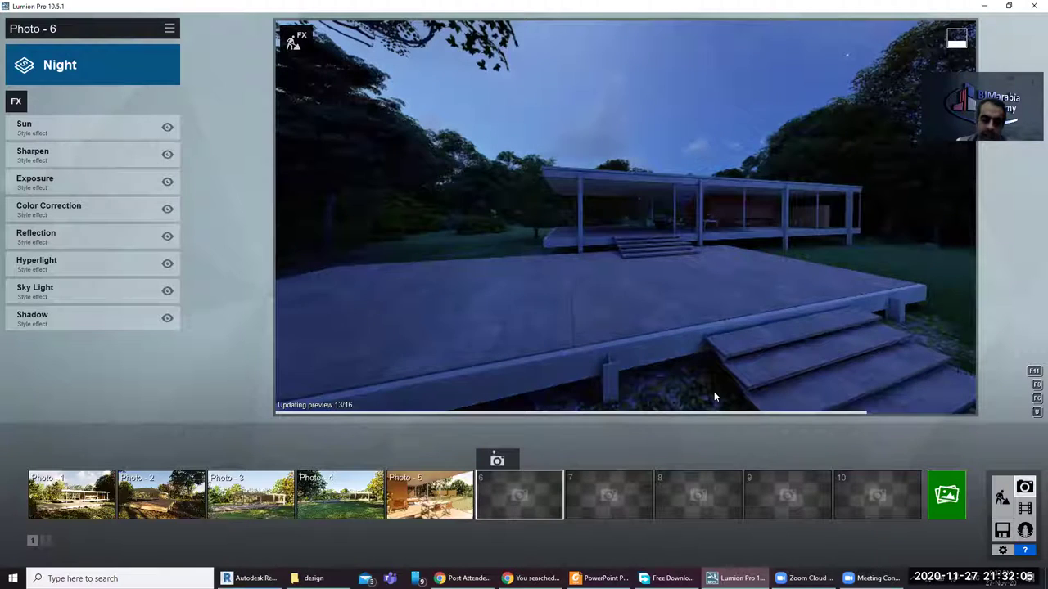
mouse_move(625, 246)
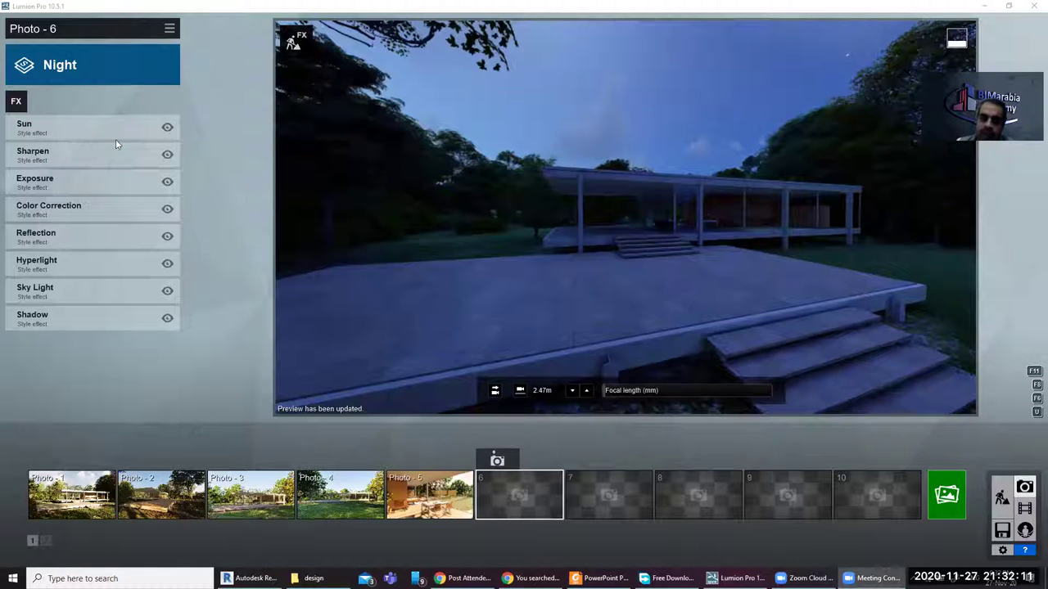
Apply the Dawn style and store the camera view in slot 6
left_click(59, 69)
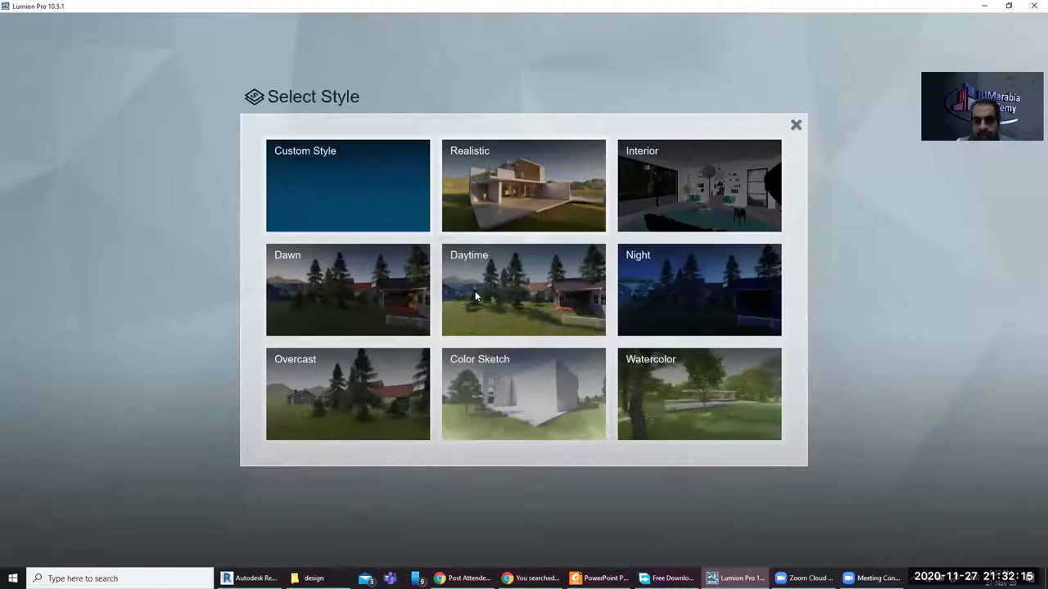
left_click(334, 286)
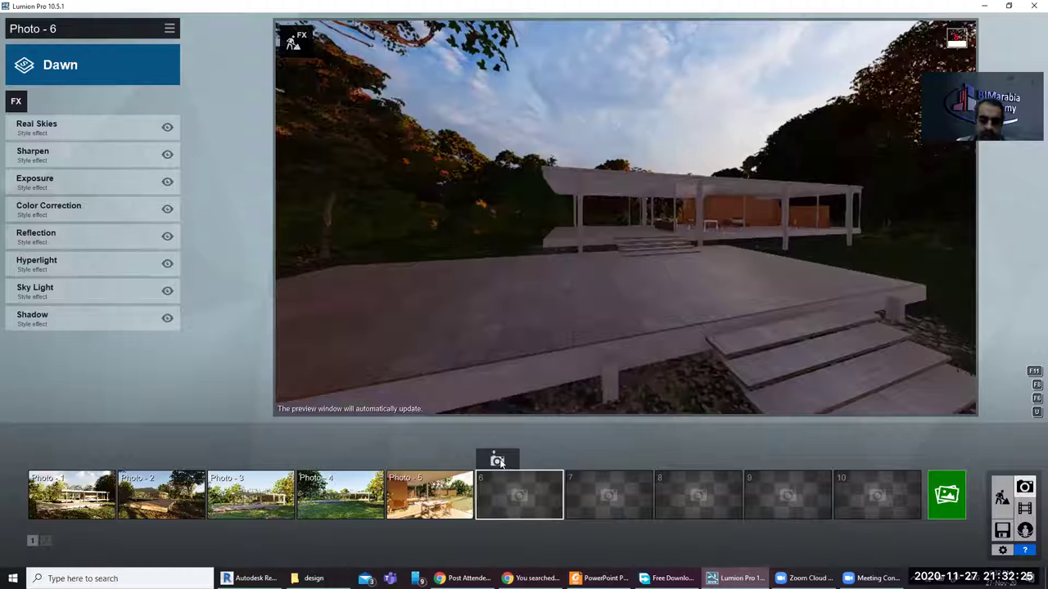
left_click(499, 462)
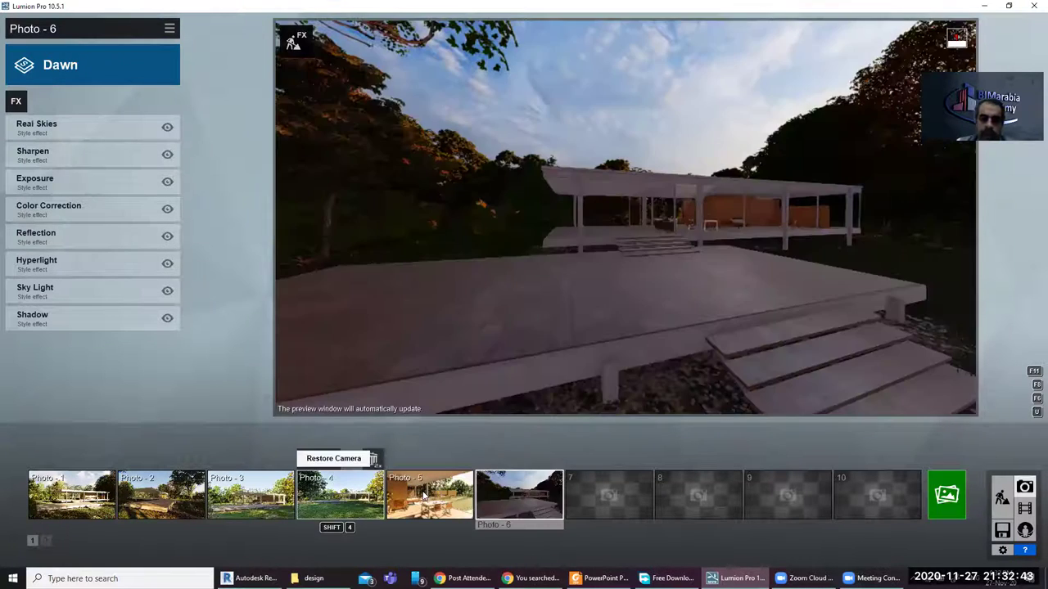
left_click(469, 494)
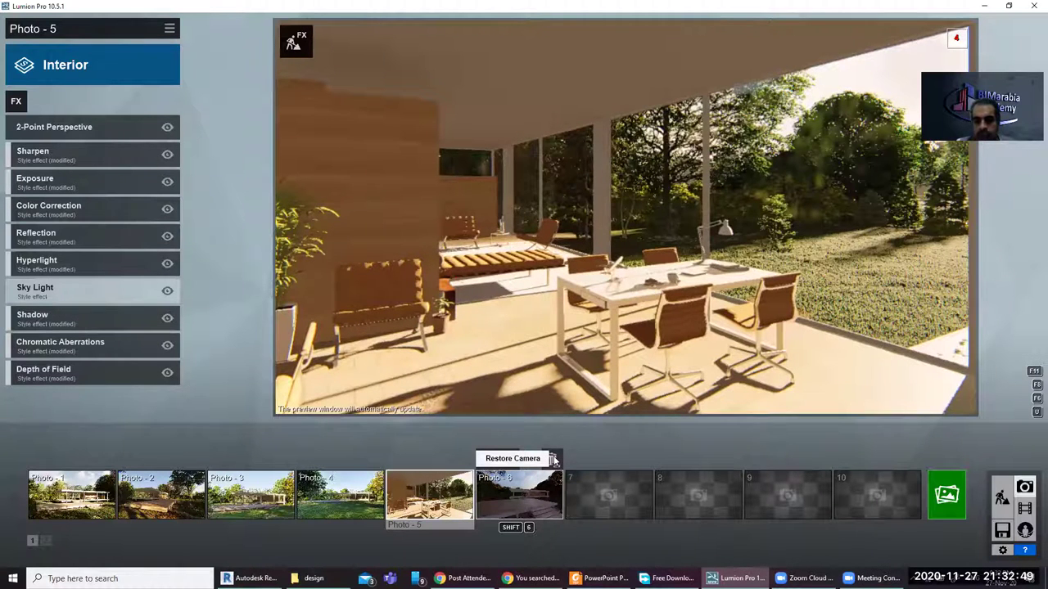
mouse_move(608, 495)
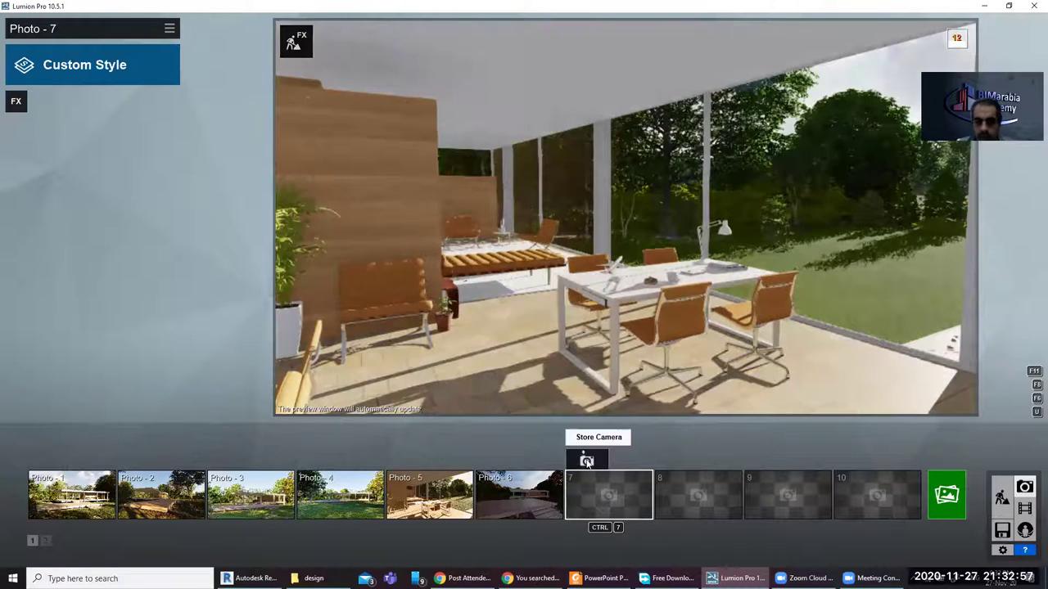
Store the interior dining-terrace view as Photo 7, then reopen the Dawn-style Photo 6
left_click(586, 460)
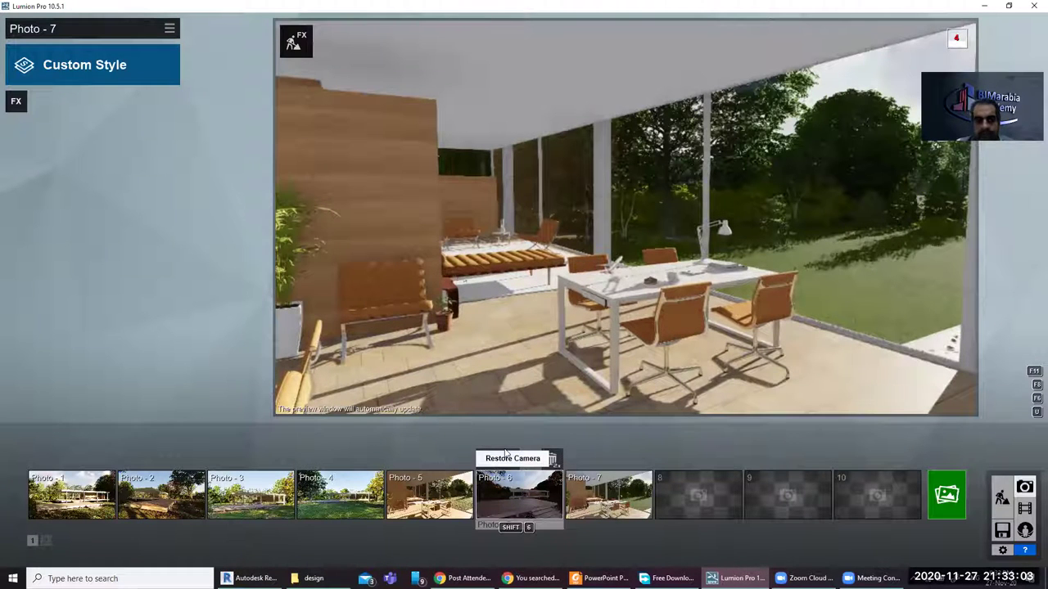
left_click(519, 495)
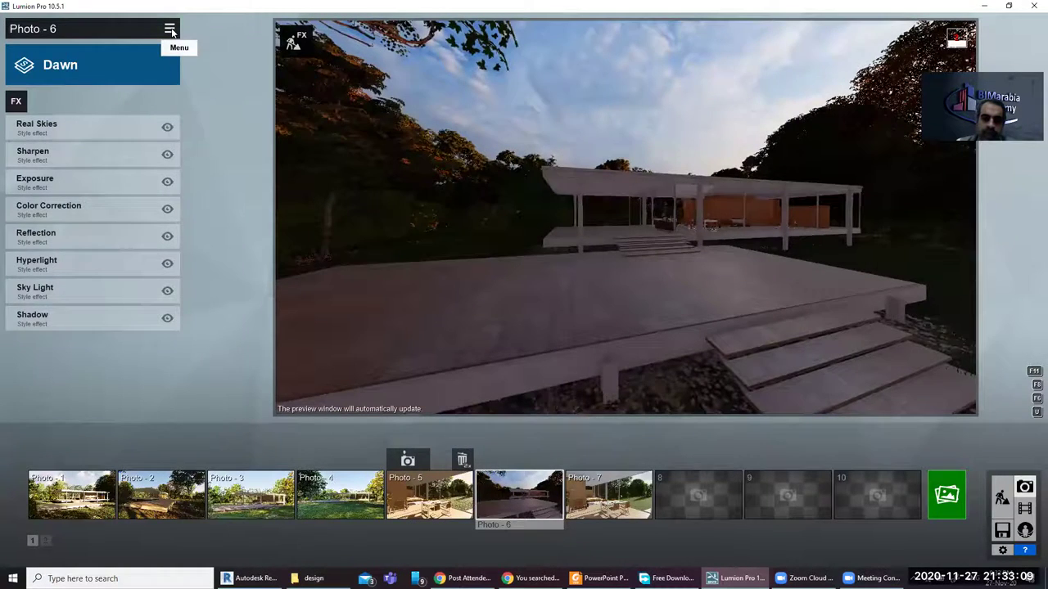
Open Photo 6's copy/paste effects options and close them without changes
left_click(169, 30)
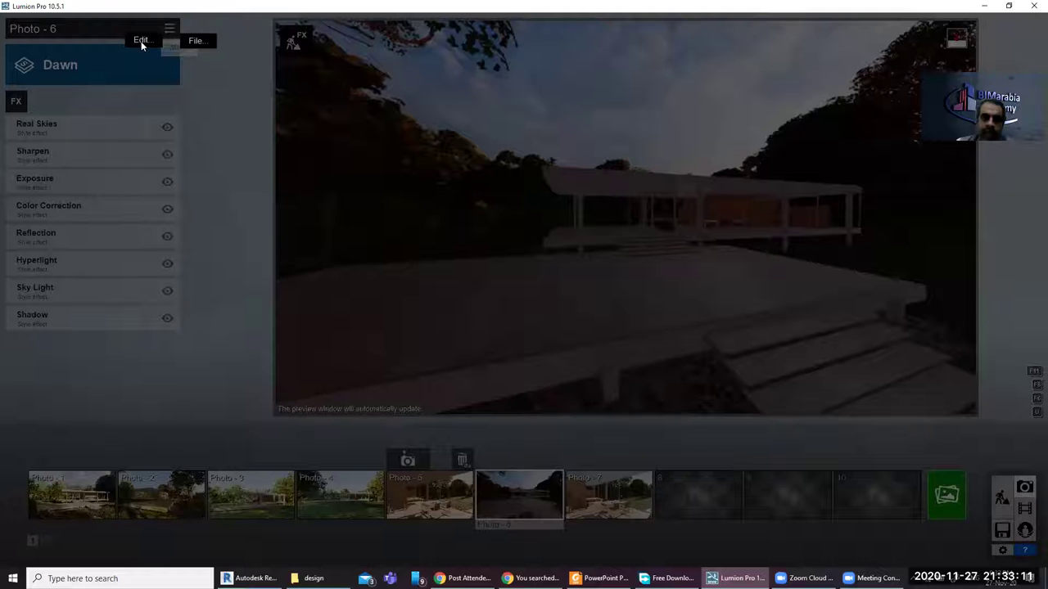
left_click(141, 41)
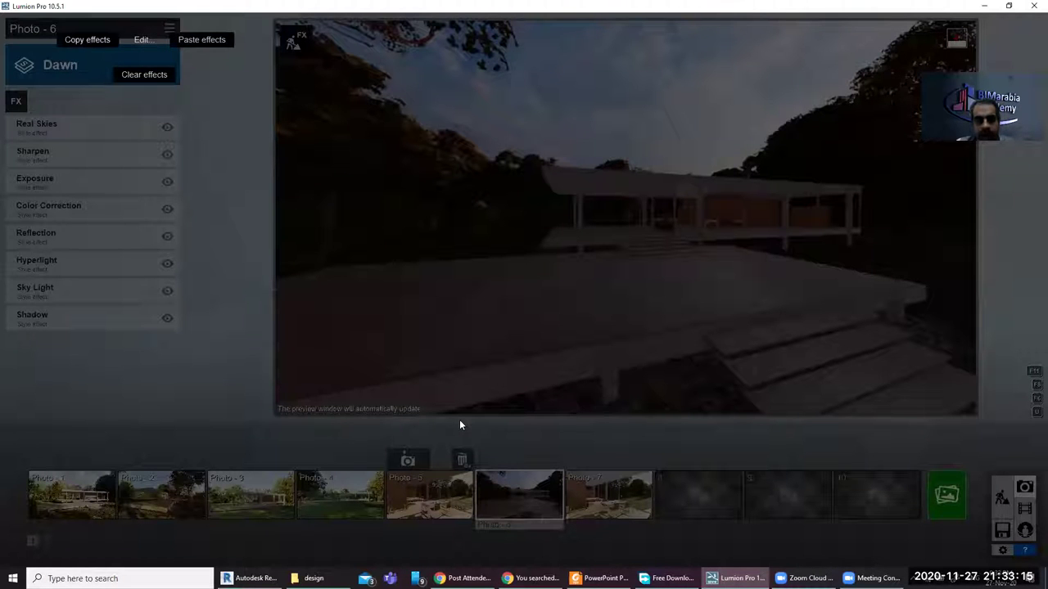
left_click(90, 193)
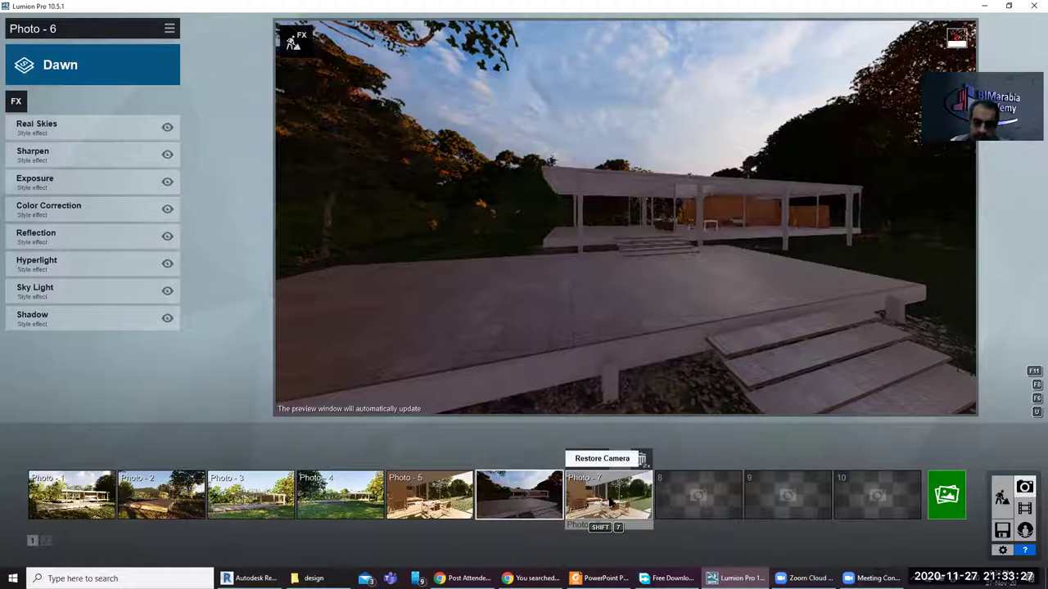
Switch to Photo 7 and try pasting the copied effects onto it
left_click(602, 463)
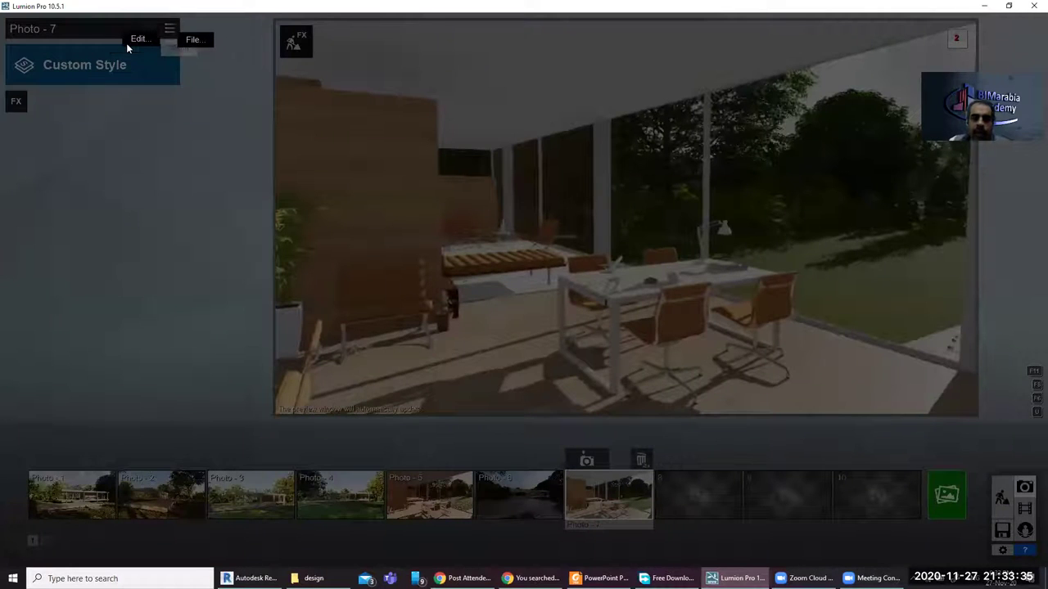
left_click(126, 46)
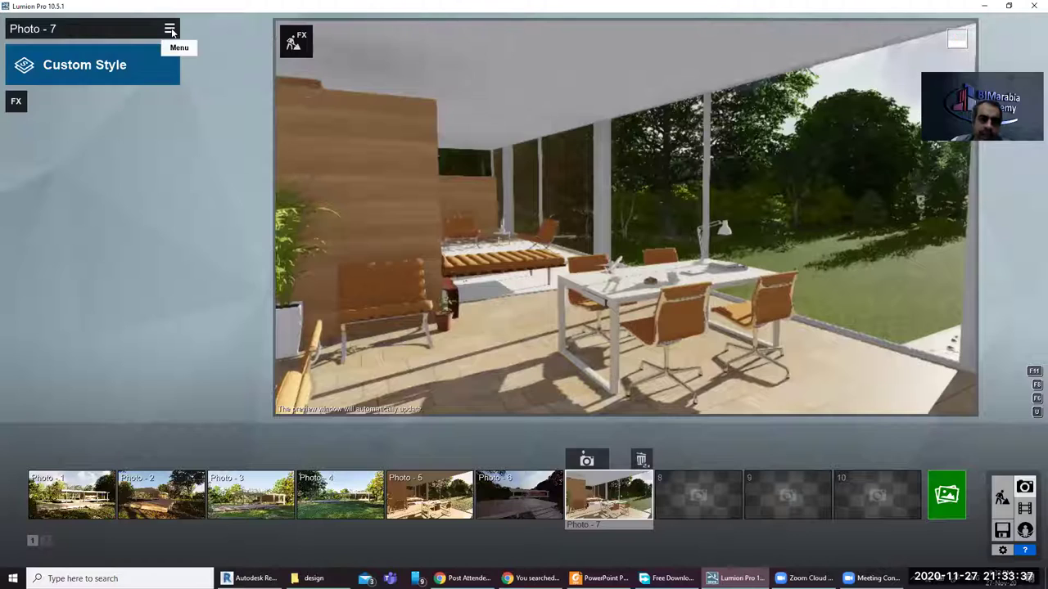
left_click(169, 30)
left_click(141, 41)
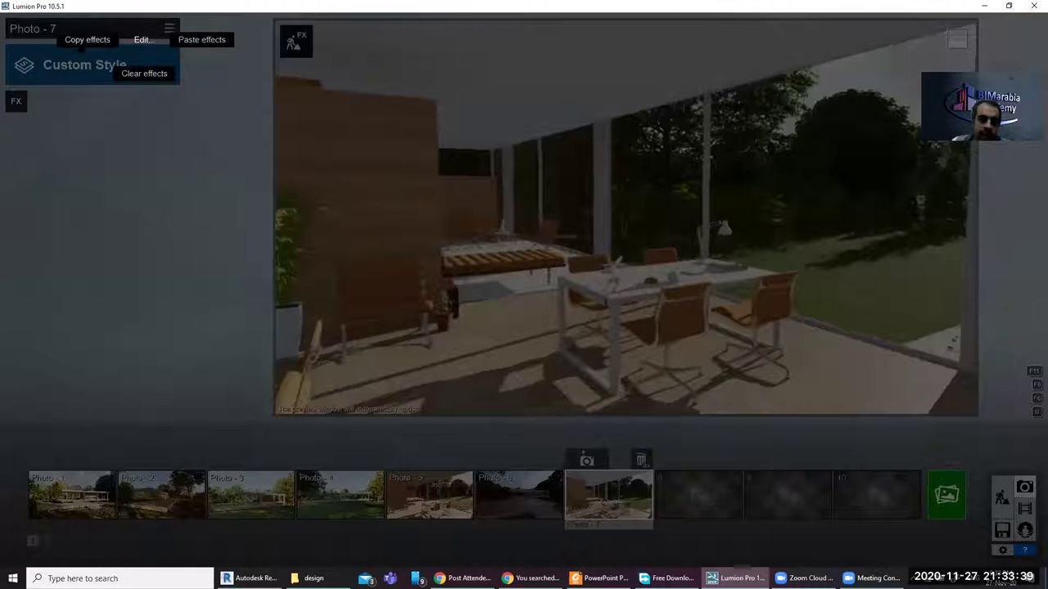
left_click(187, 42)
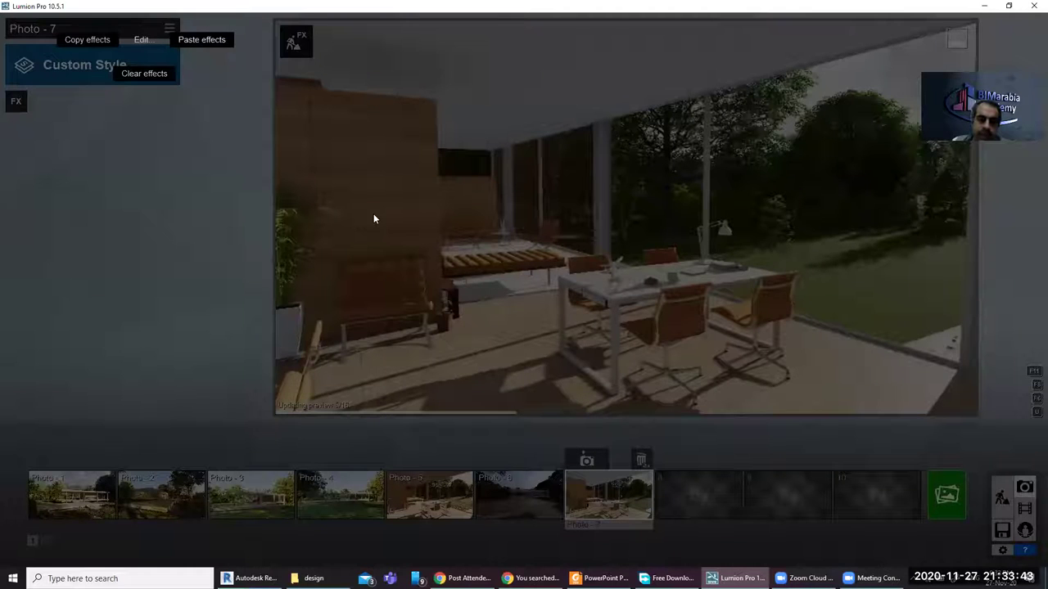
left_click(201, 161)
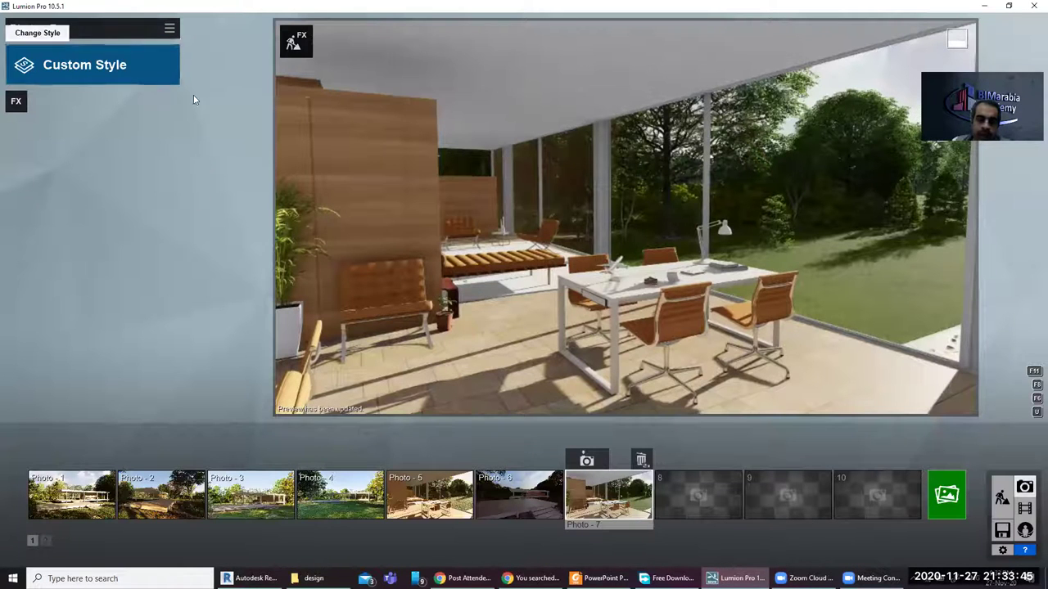
left_click(170, 28)
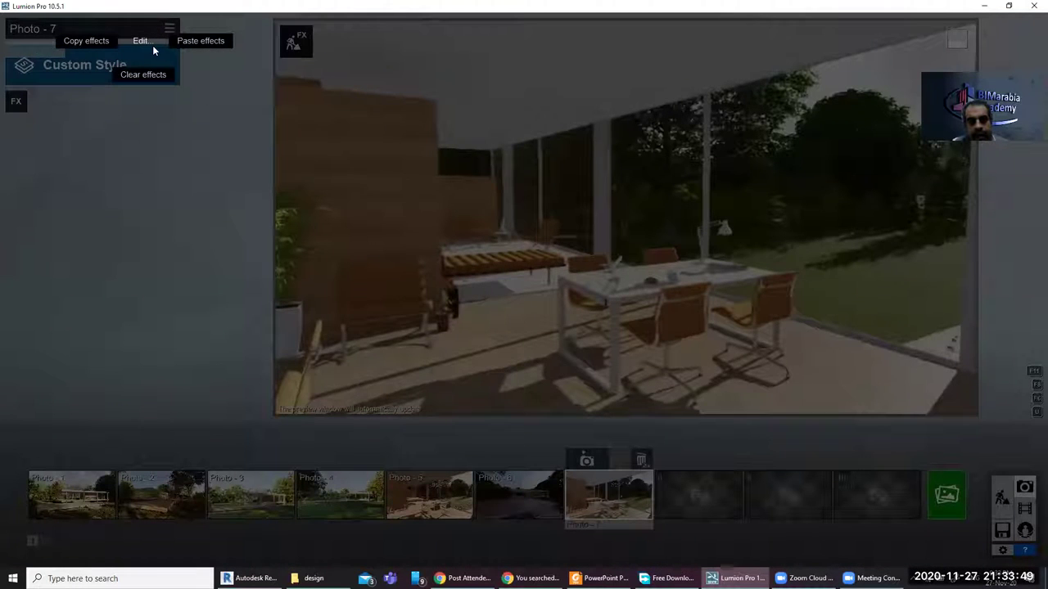
left_click(191, 37)
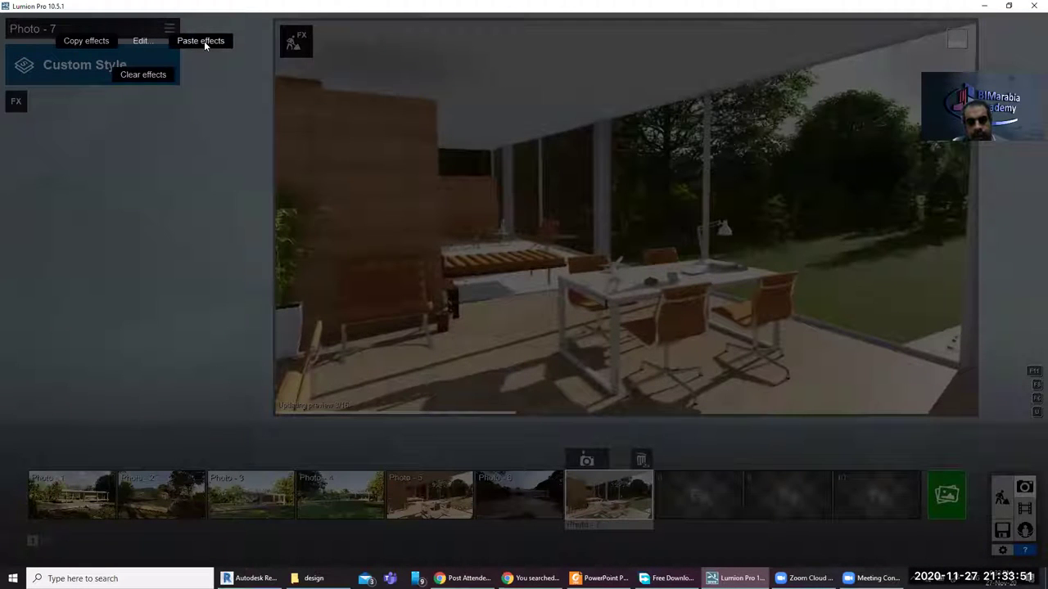
left_click(234, 140)
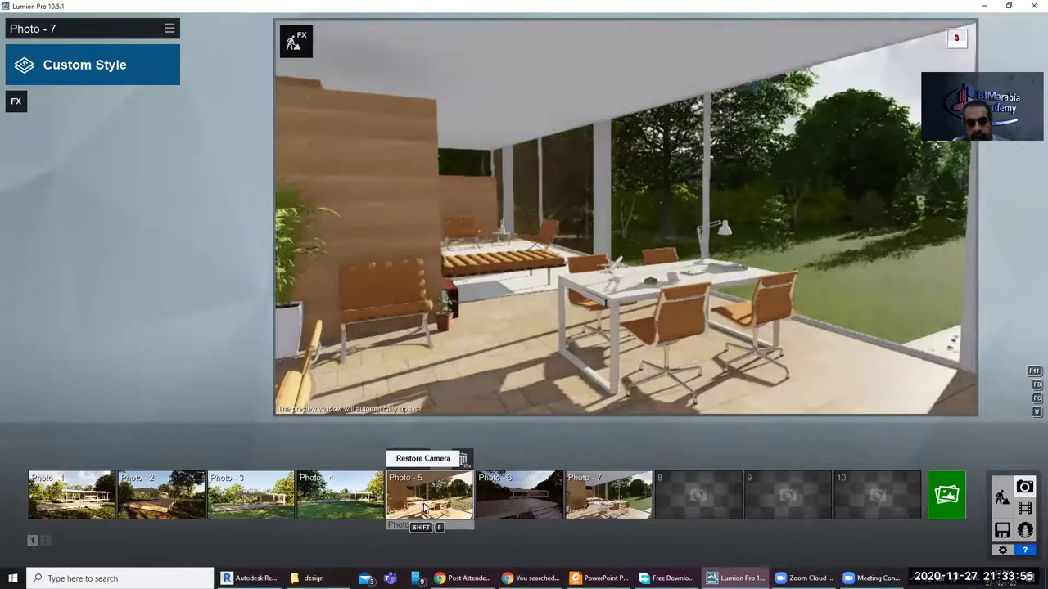
Copy Photo 5's Interior style and its effects list
left_click(424, 507)
left_click(169, 28)
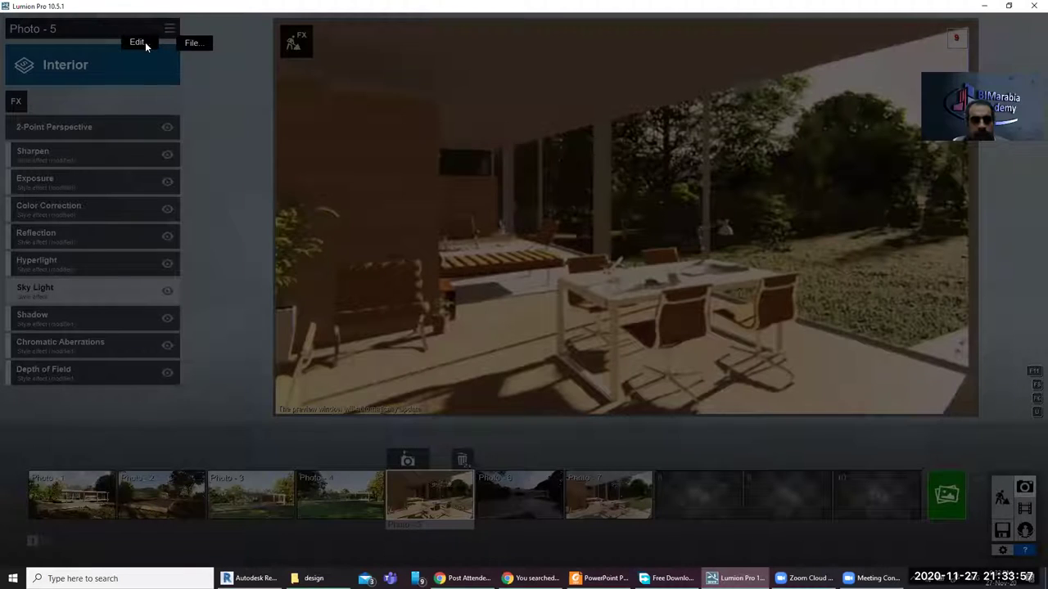
left_click(139, 45)
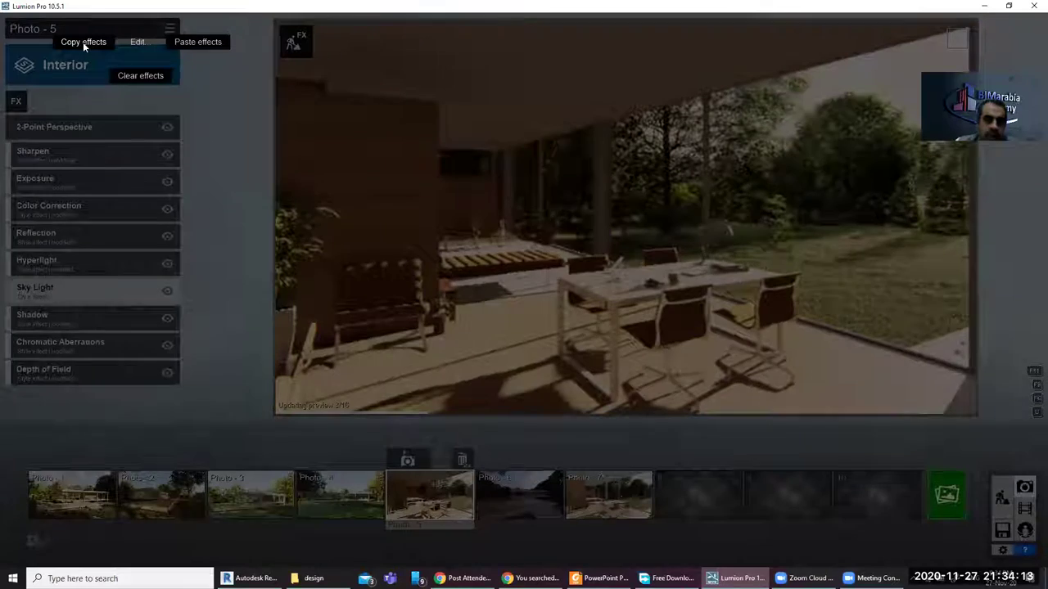
left_click(83, 42)
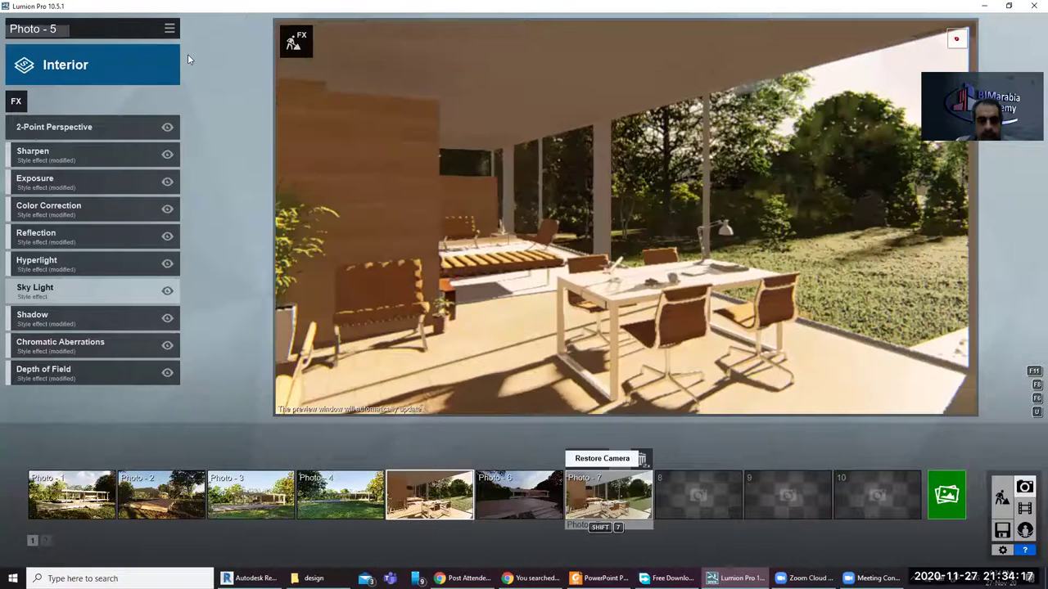
Paste Photo 5's Interior style and effects onto Photo 7
left_click(595, 491)
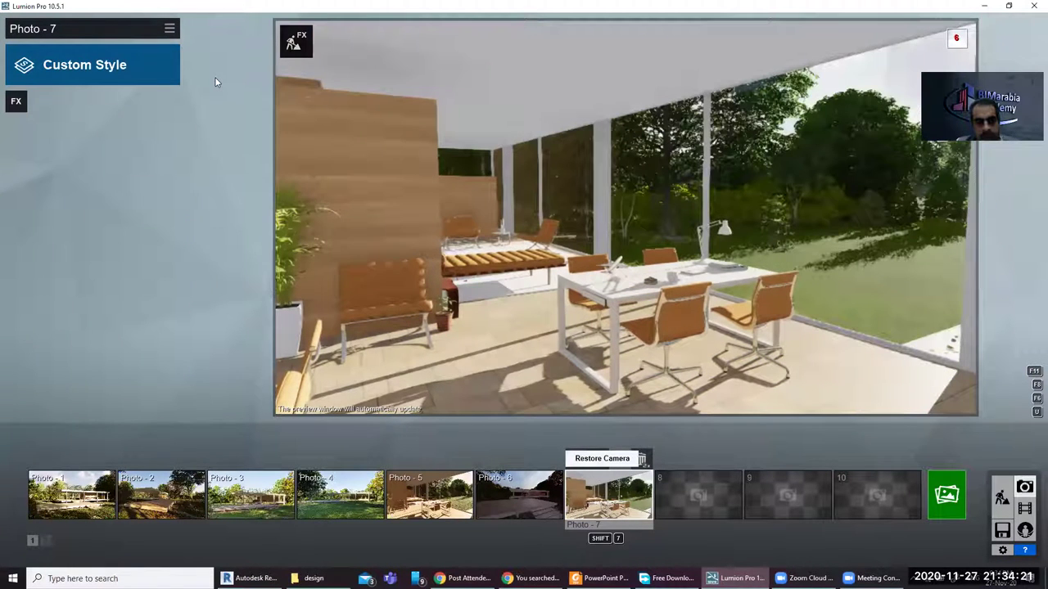
left_click(169, 29)
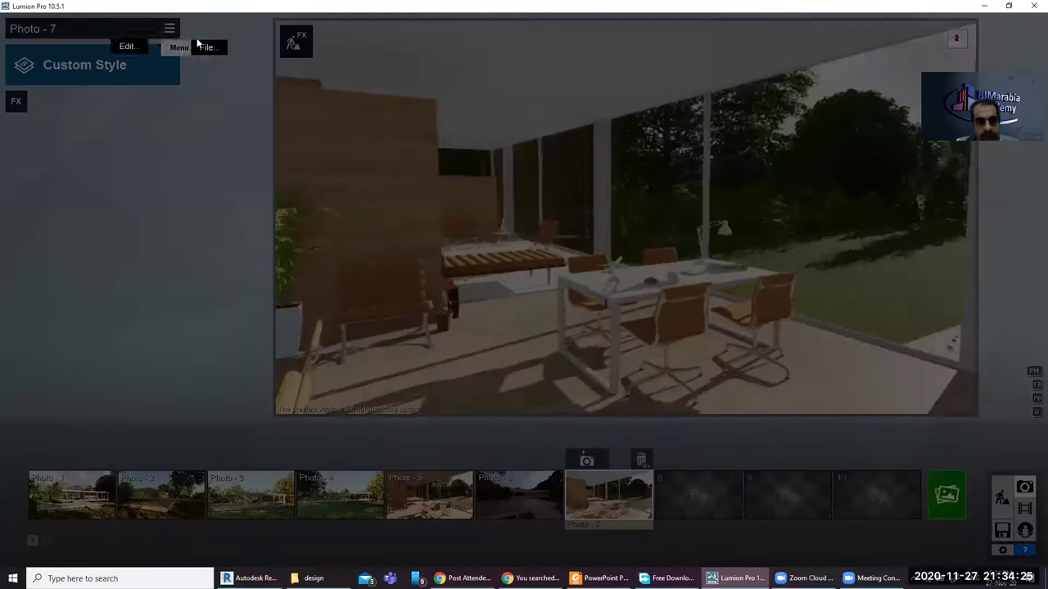
left_click(145, 45)
left_click(193, 40)
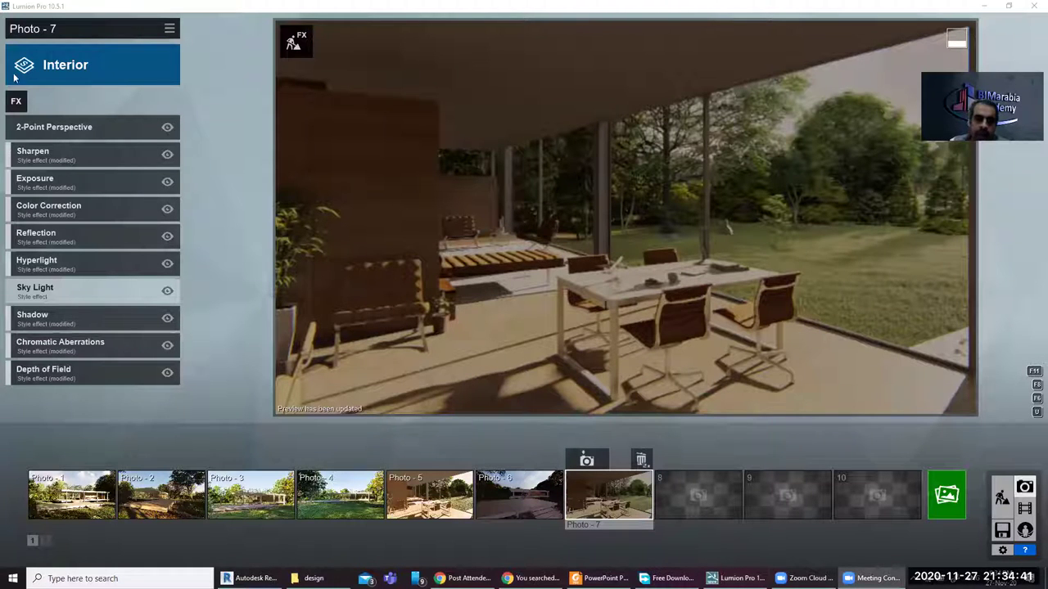
left_click(715, 498)
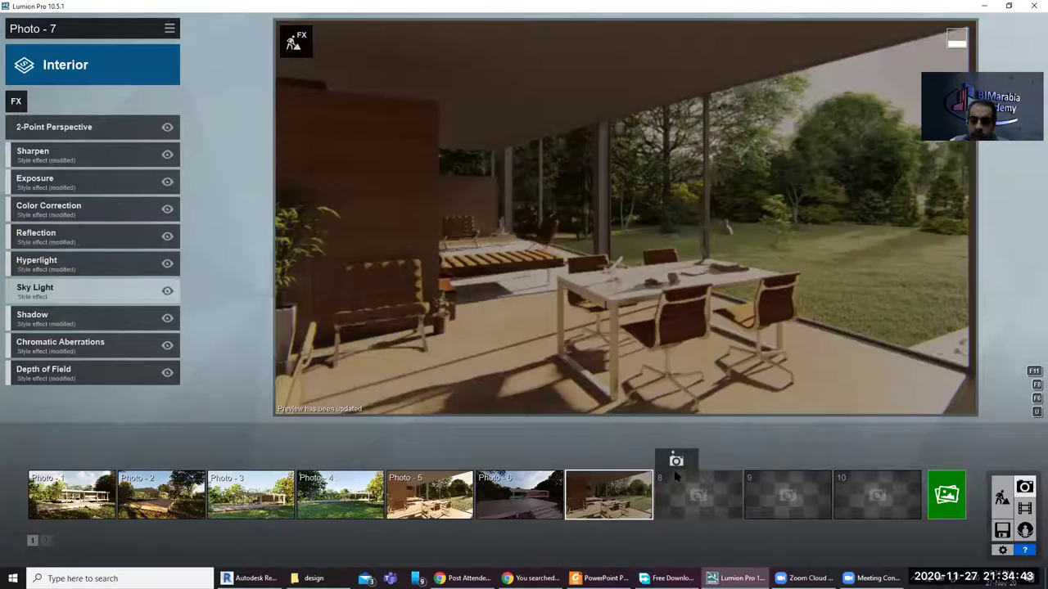
Turn the camera toward the glass facade and store that outdoor terrace view in Photo 8 and Photo 9
left_click(676, 461)
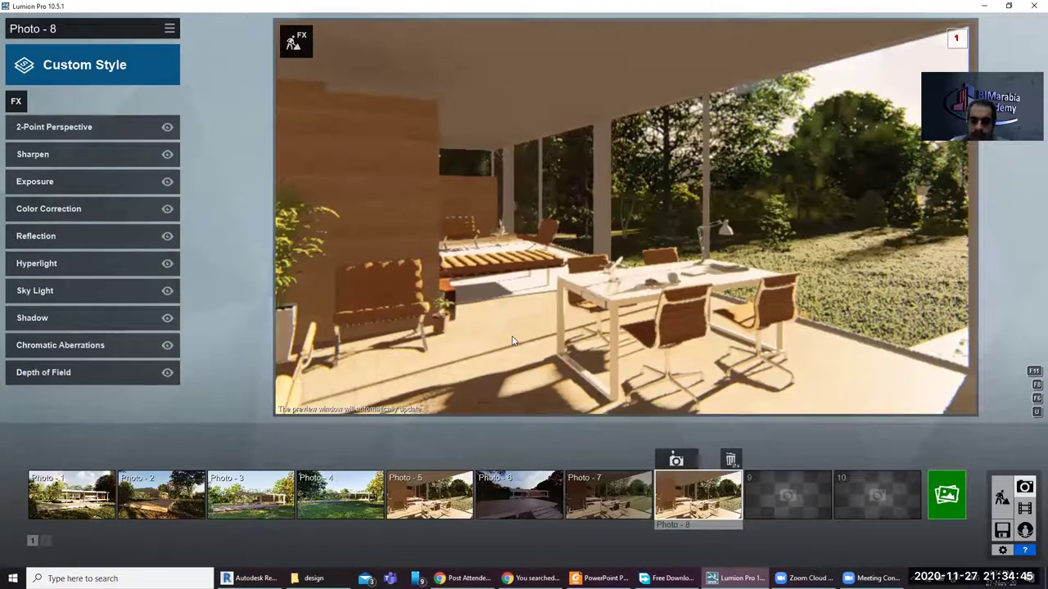
mouse_move(571, 260)
right_mouse_down()
mouse_move(632, 263)
mouse_move(655, 241)
right_mouse_up()
middle_click_drag(655, 245, 688, 258)
right_click_drag(688, 258, 573, 254)
key("s")
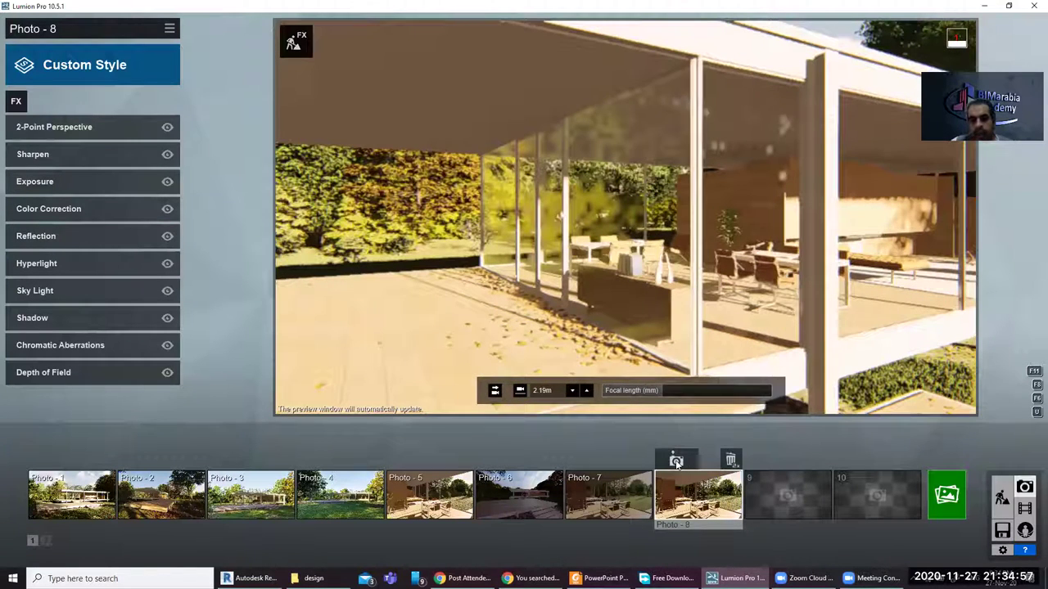
left_click(676, 463)
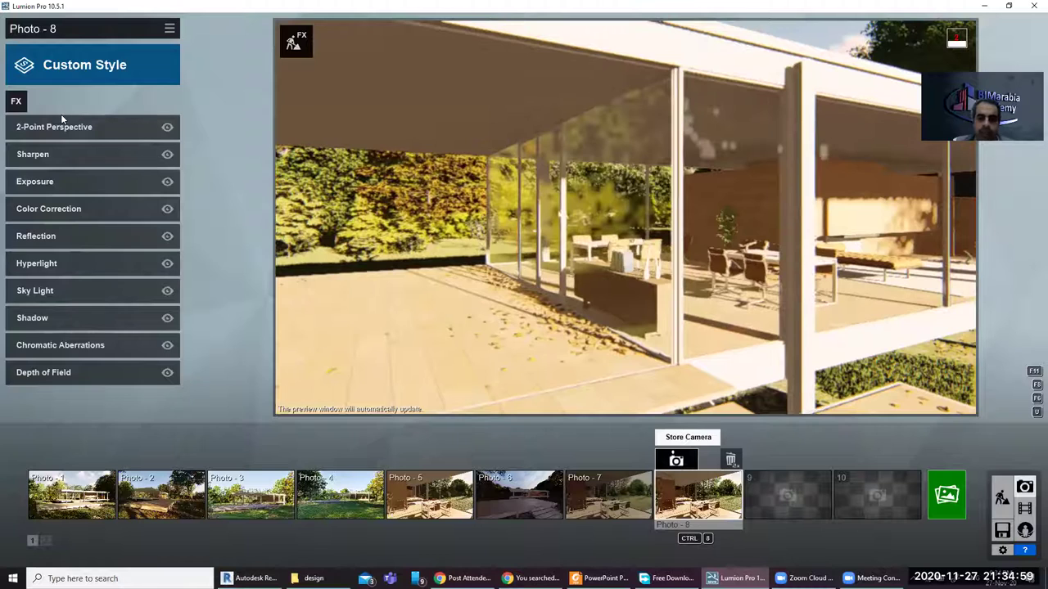
left_click(725, 521)
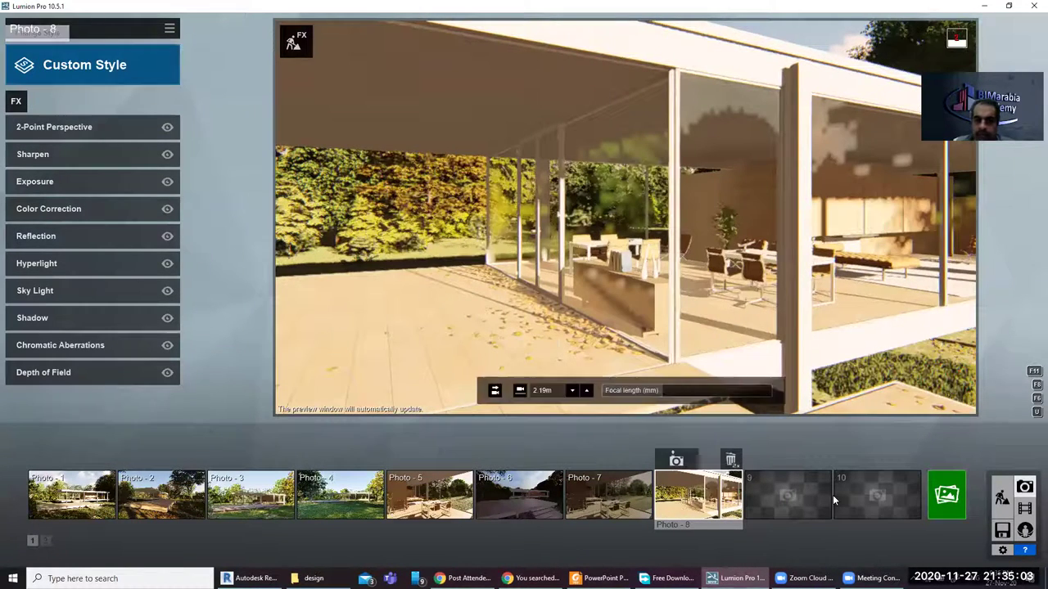
left_click(799, 493)
left_click(765, 460)
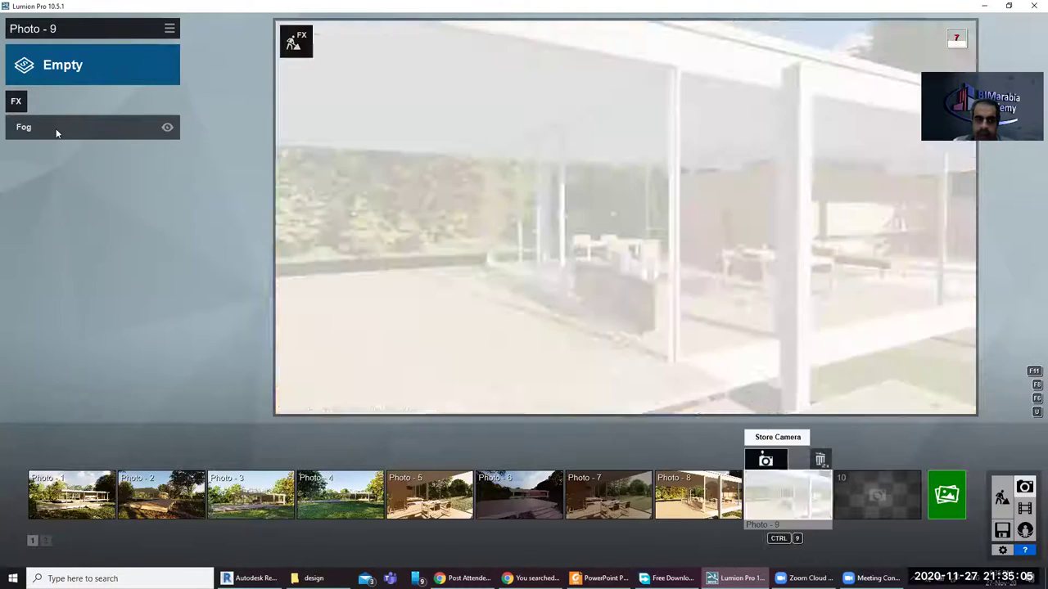
left_click(16, 103)
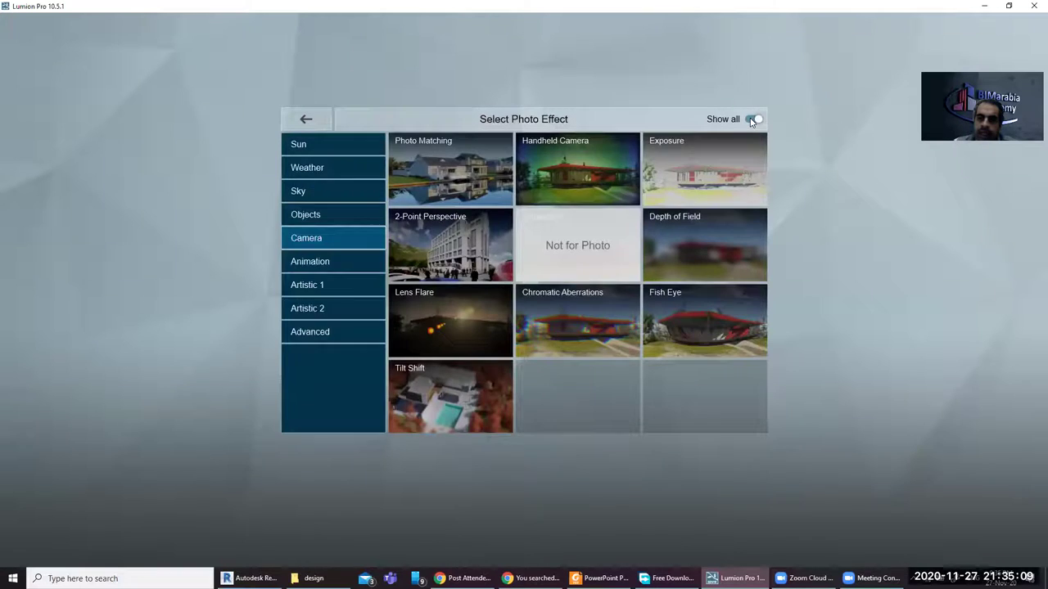
left_click(752, 119)
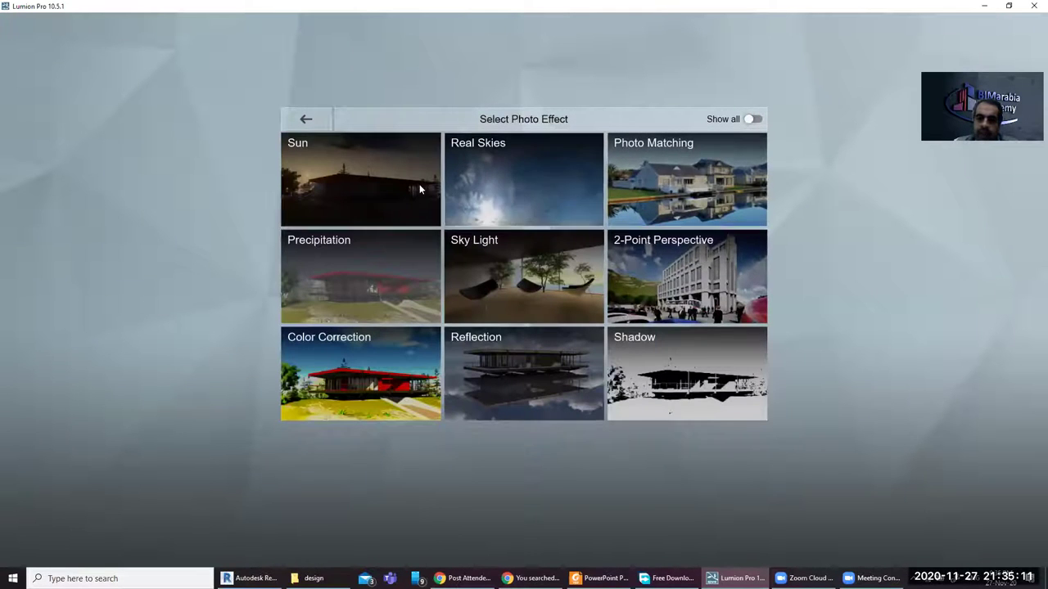
left_click(752, 119)
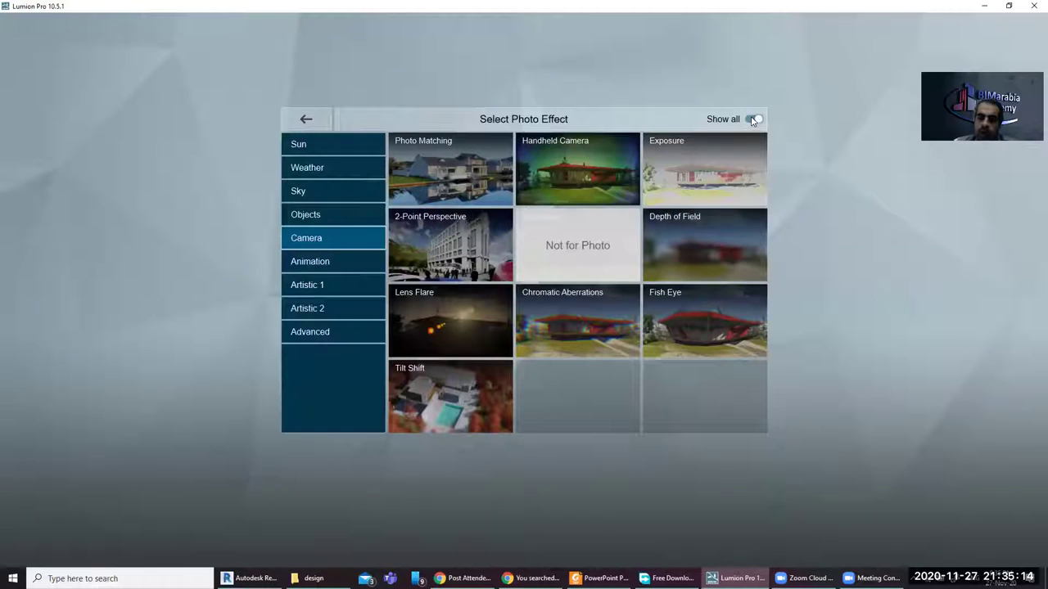
left_click(324, 149)
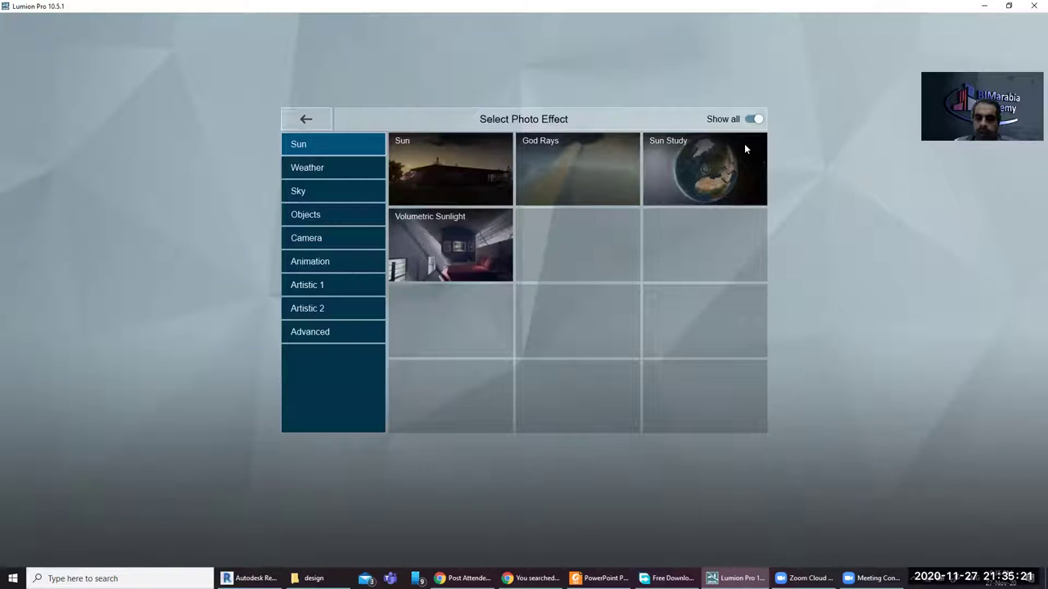
left_click(775, 198)
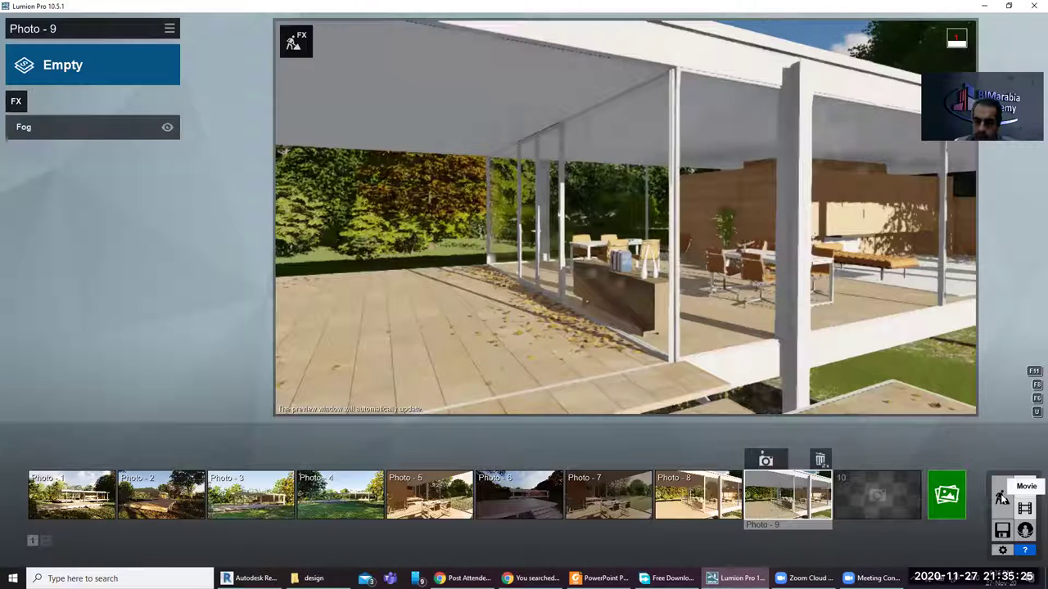
left_click(950, 494)
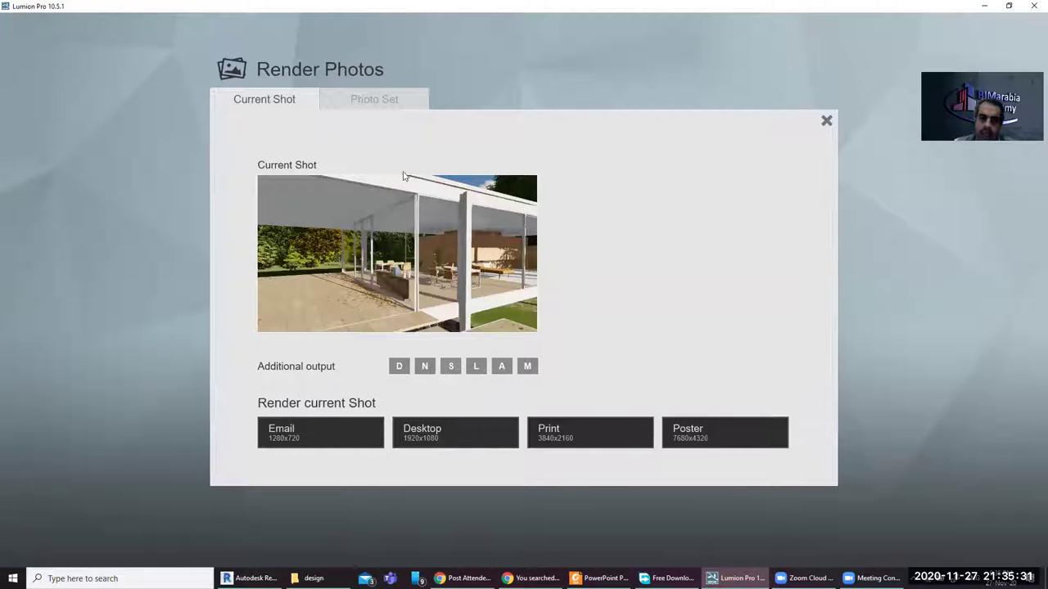
Toggle Photo 1 in the nine-photo set and try rendering the set at Email size
left_click(383, 107)
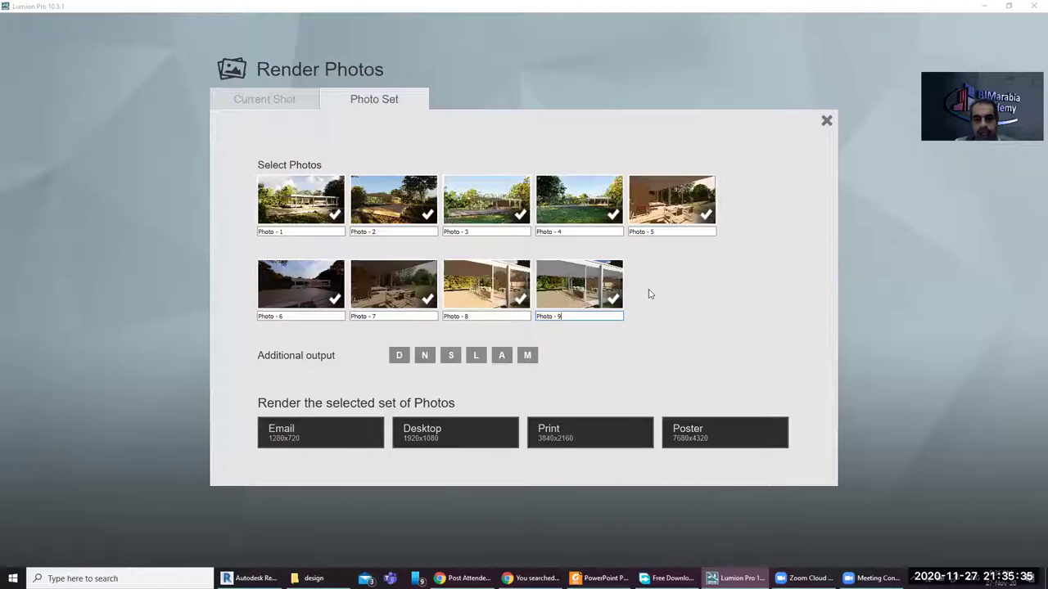
left_click(293, 216)
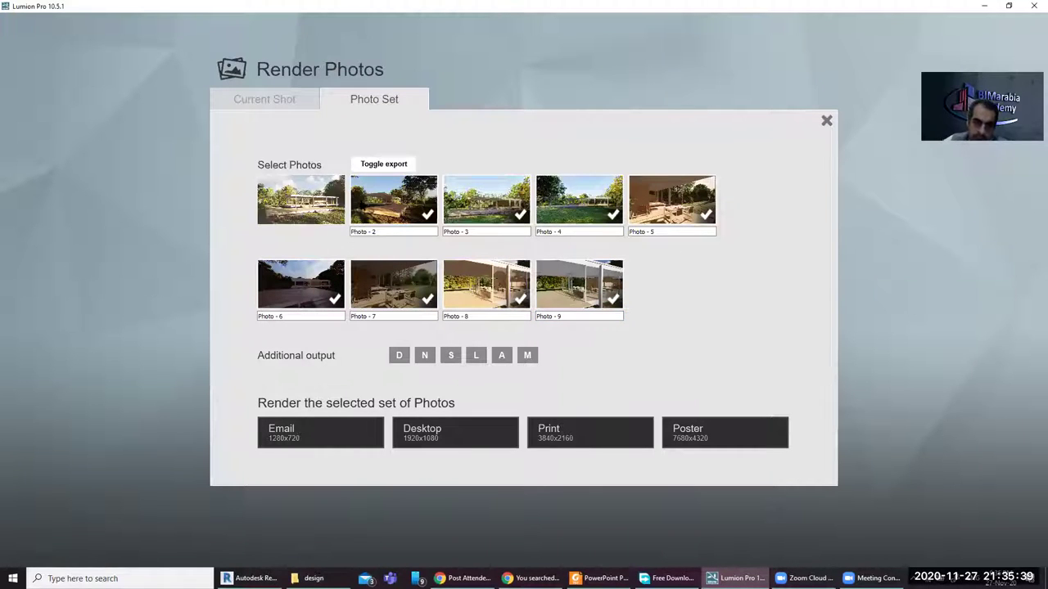
left_click(309, 206)
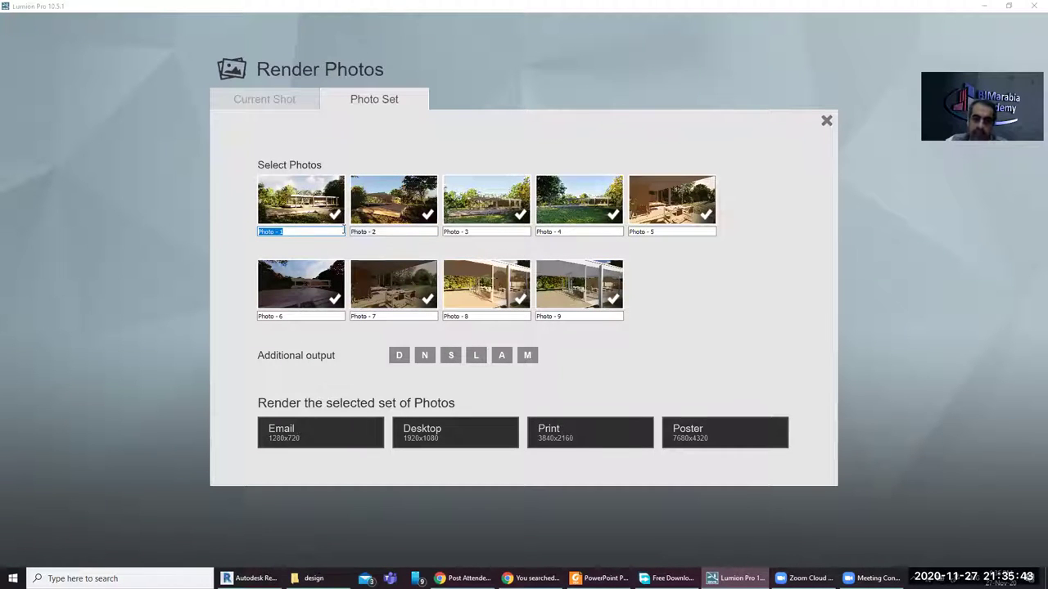
left_click(262, 99)
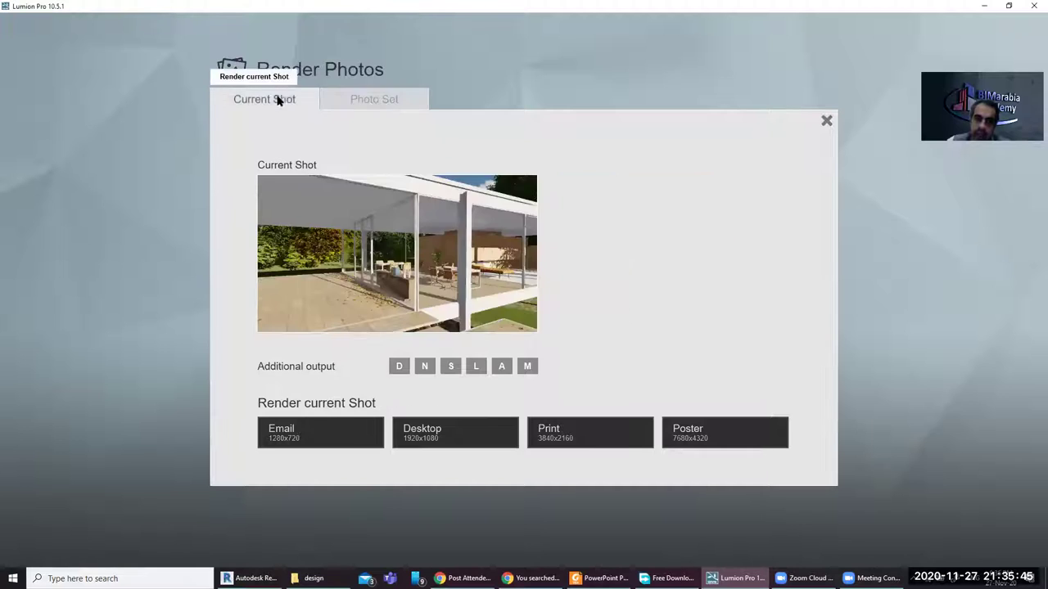
left_click(362, 99)
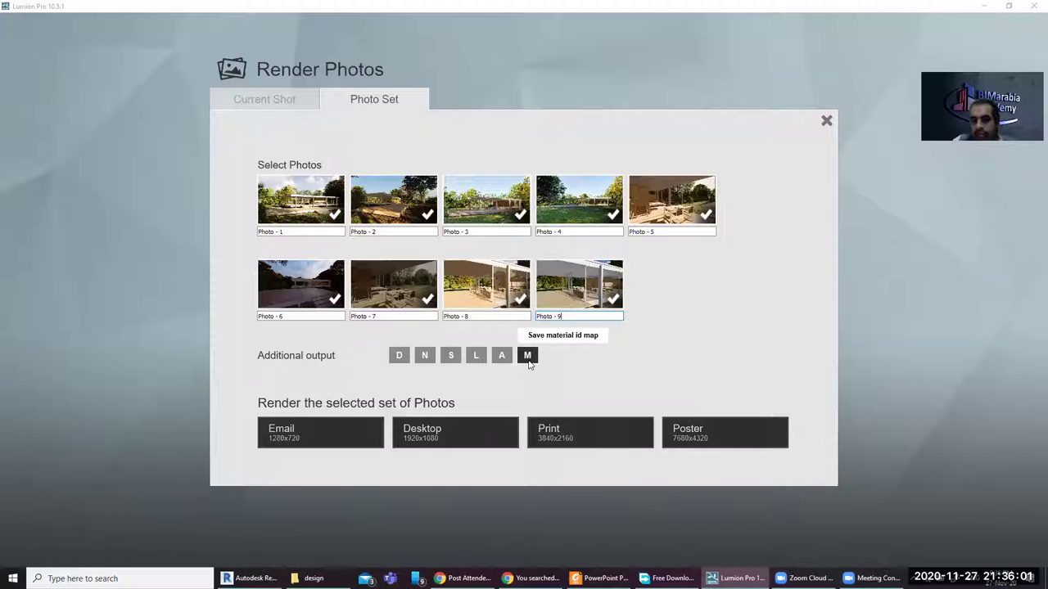
left_click(305, 439)
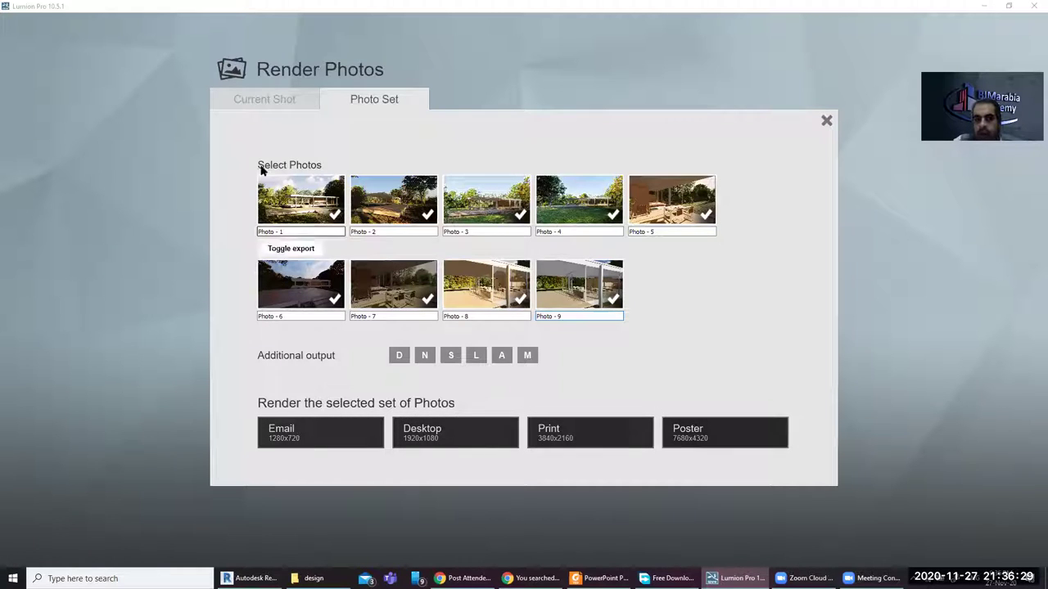
Try an Email-size JPG render of the current shot, then cancel saving and close Render Photos
left_click(255, 103)
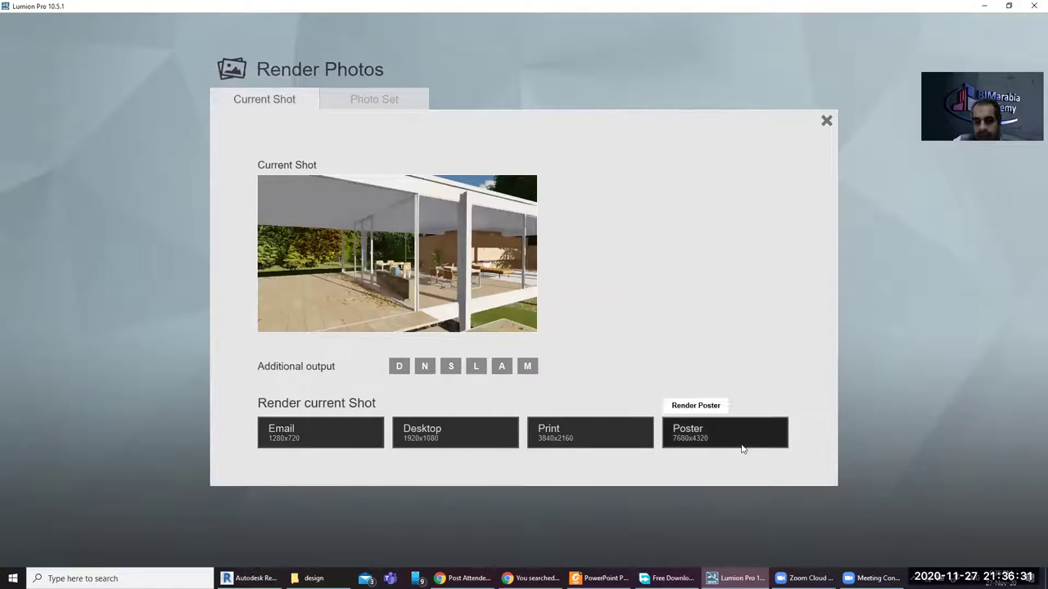
left_click(827, 121)
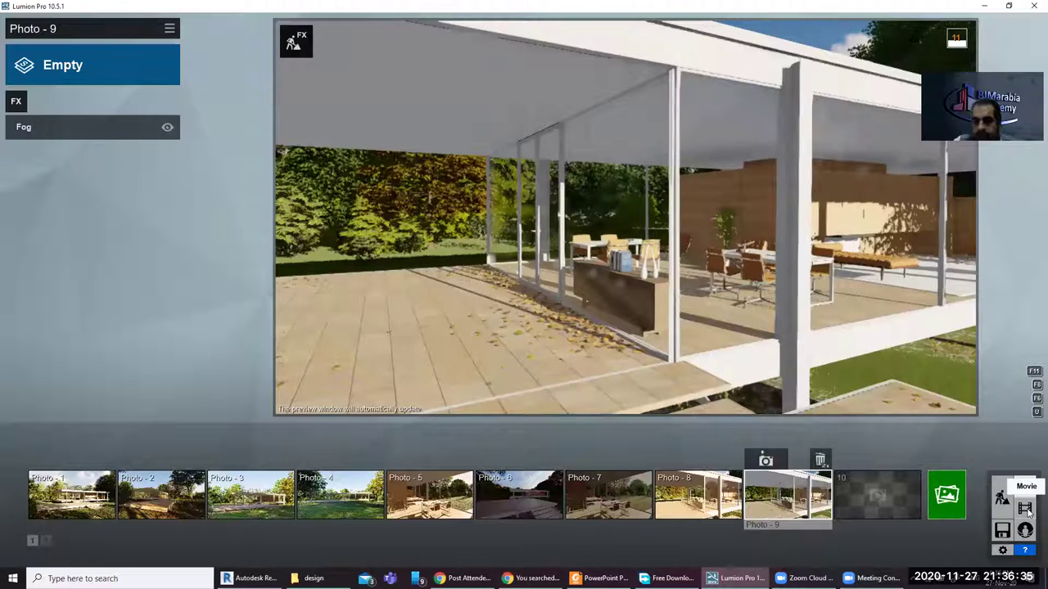
left_click(952, 494)
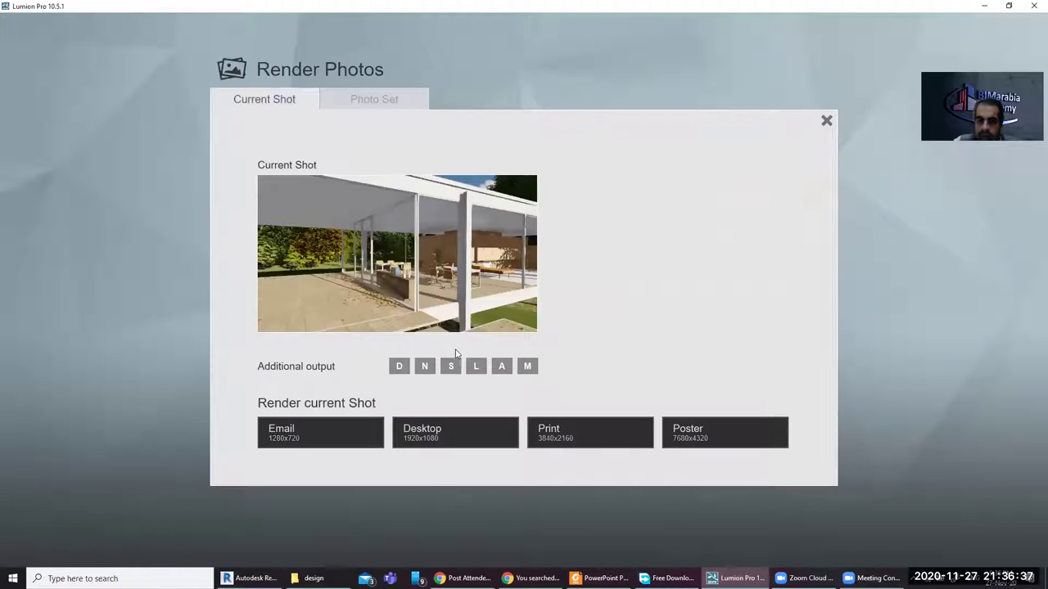
left_click(306, 435)
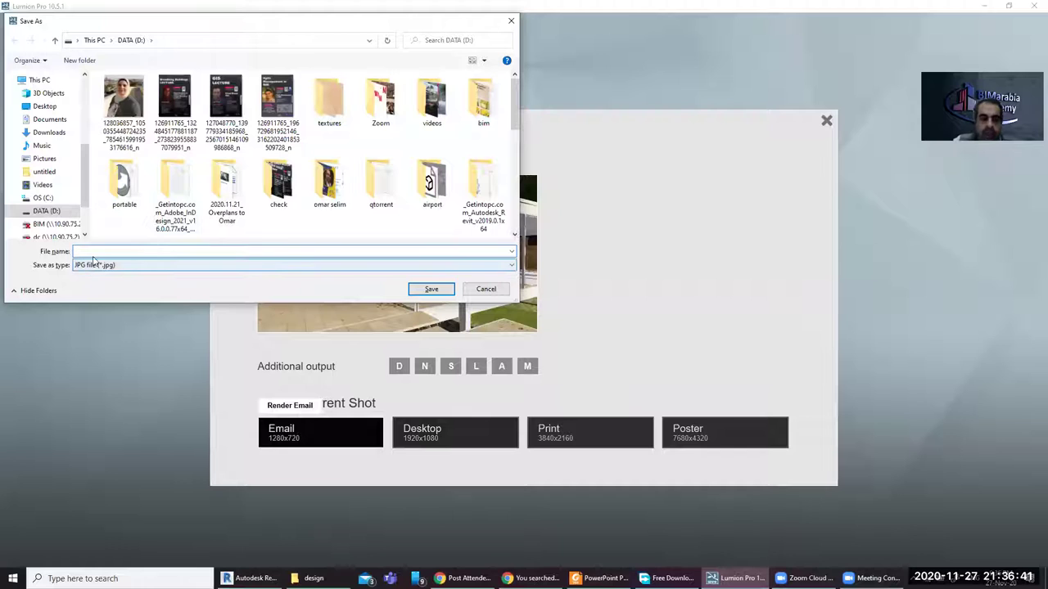
left_click(97, 266)
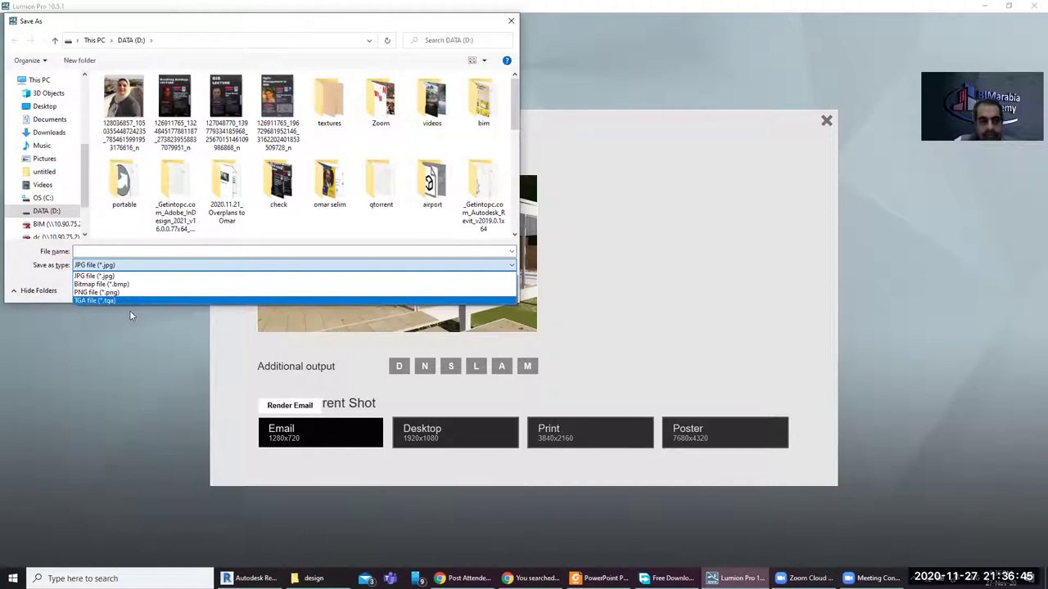
left_click(129, 310)
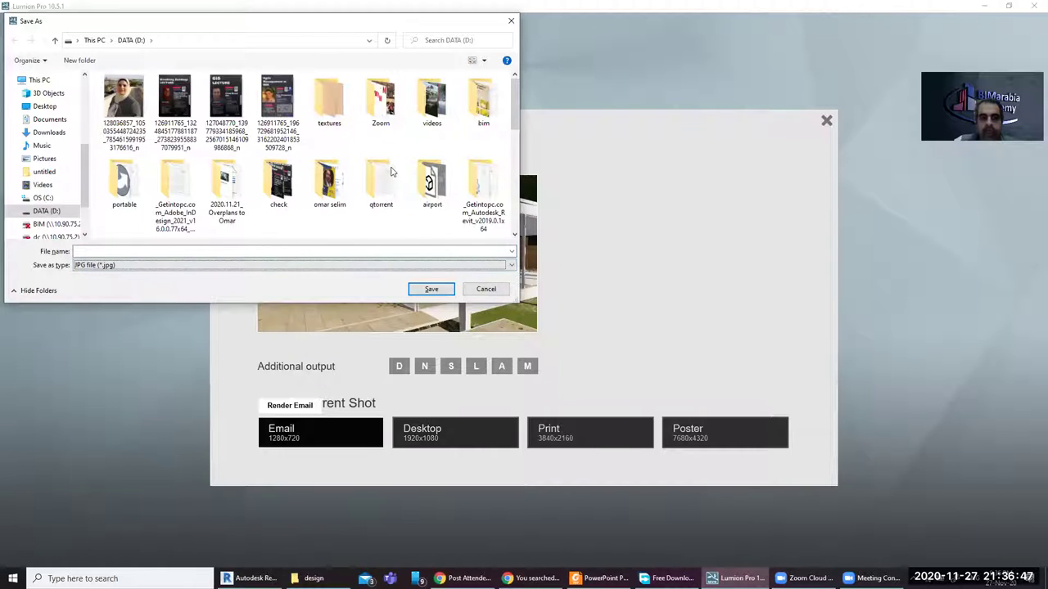
left_click(486, 290)
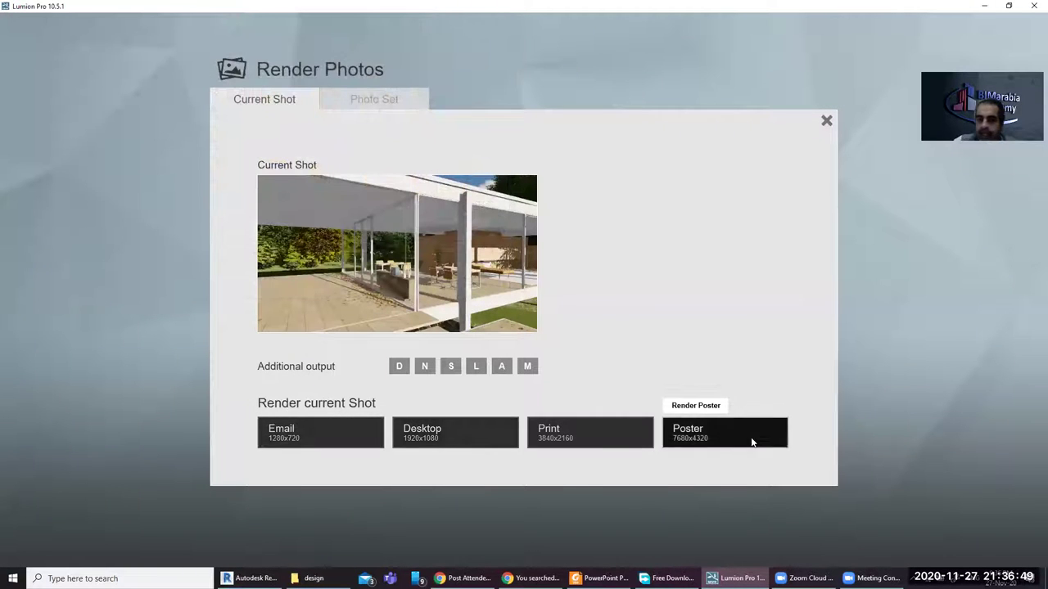
left_click(825, 120)
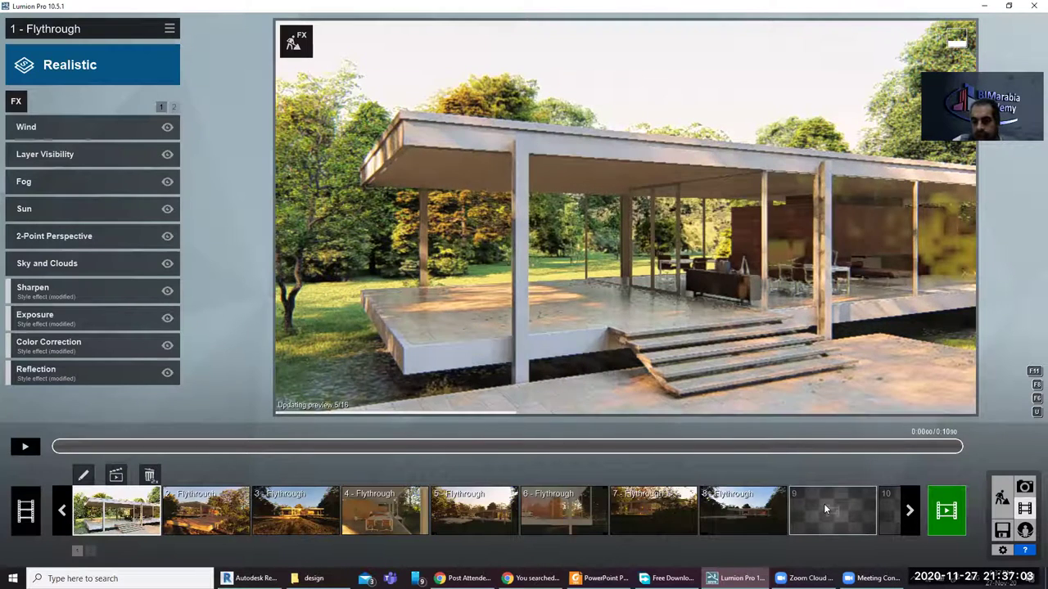
Pick empty clip slot 9 and start recording a new camera clip
left_click(823, 503)
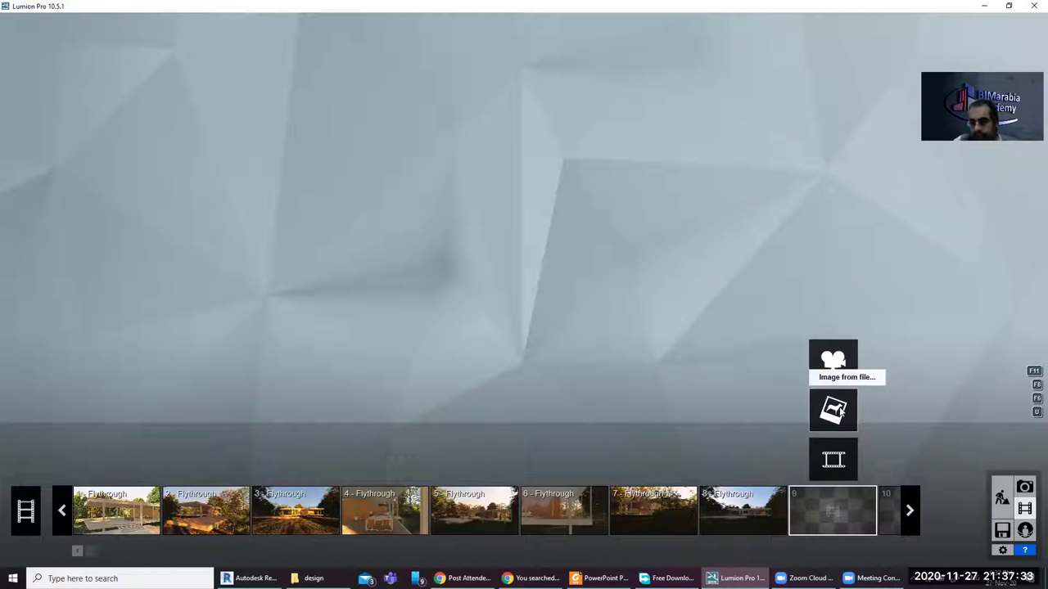
left_click(843, 377)
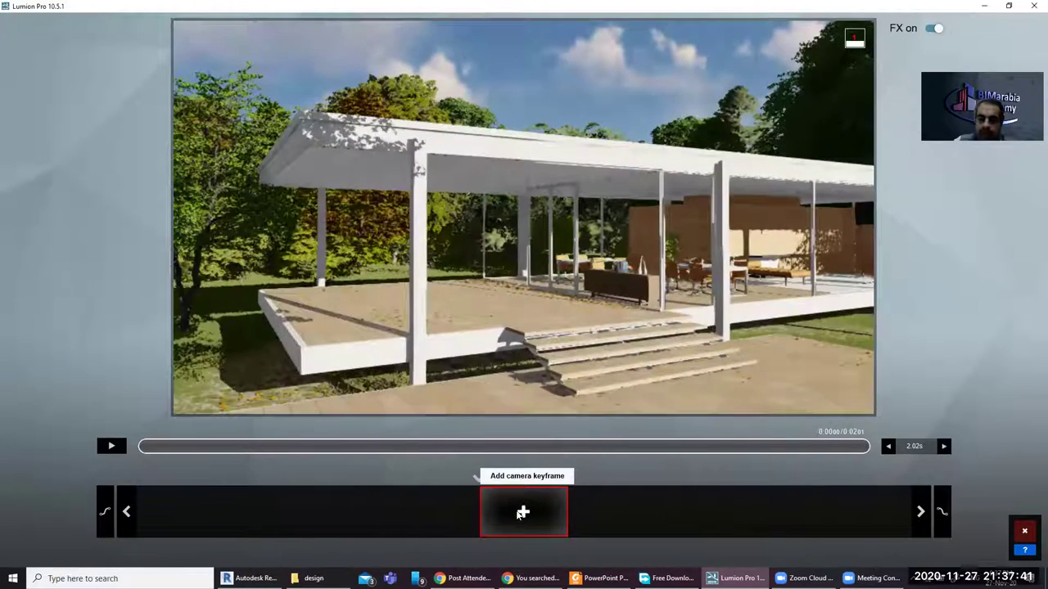
Add two camera keyframes, set the clip length to 3 seconds, and preview it
left_click(520, 515)
left_click(524, 511)
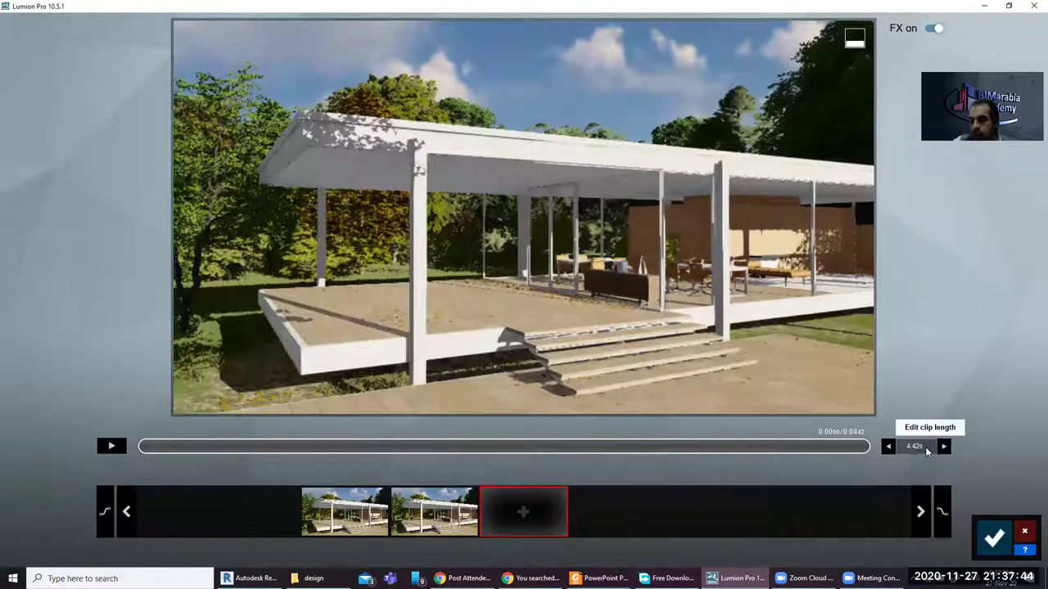
left_click(921, 446)
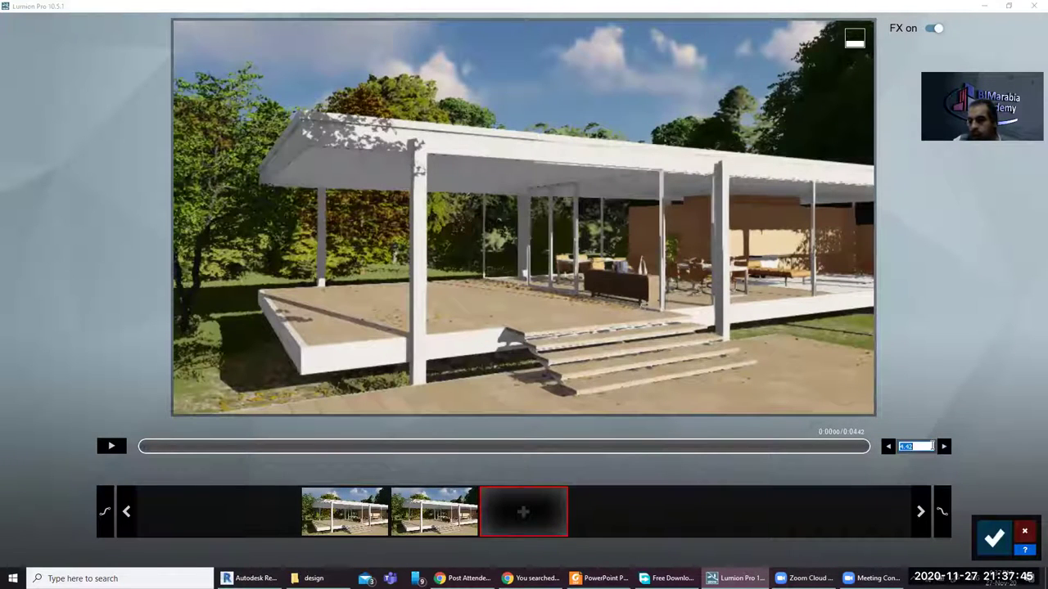
type("3")
key("Return")
left_click(111, 446)
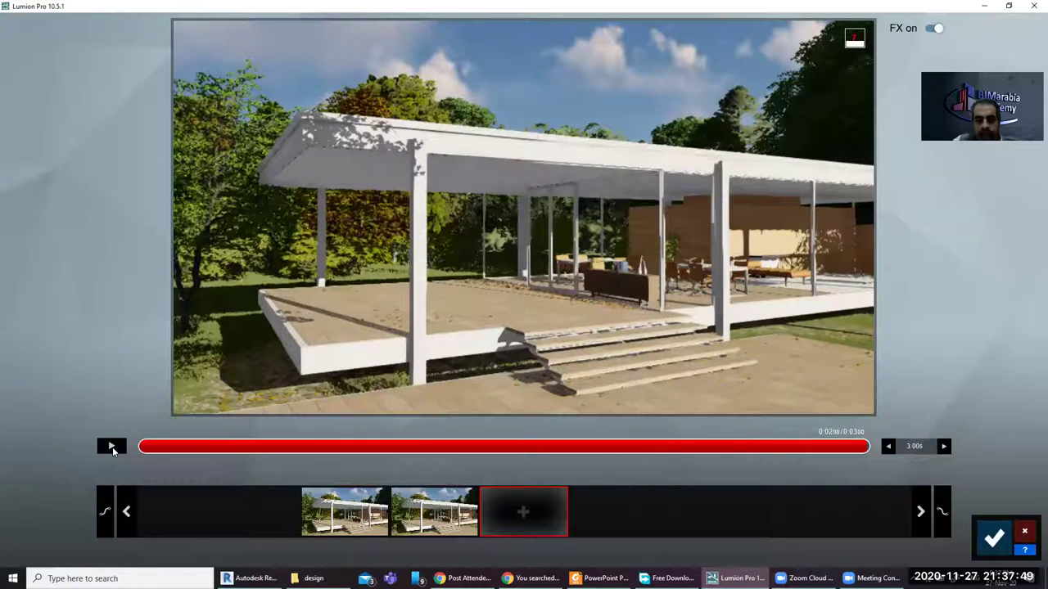
left_click(112, 446)
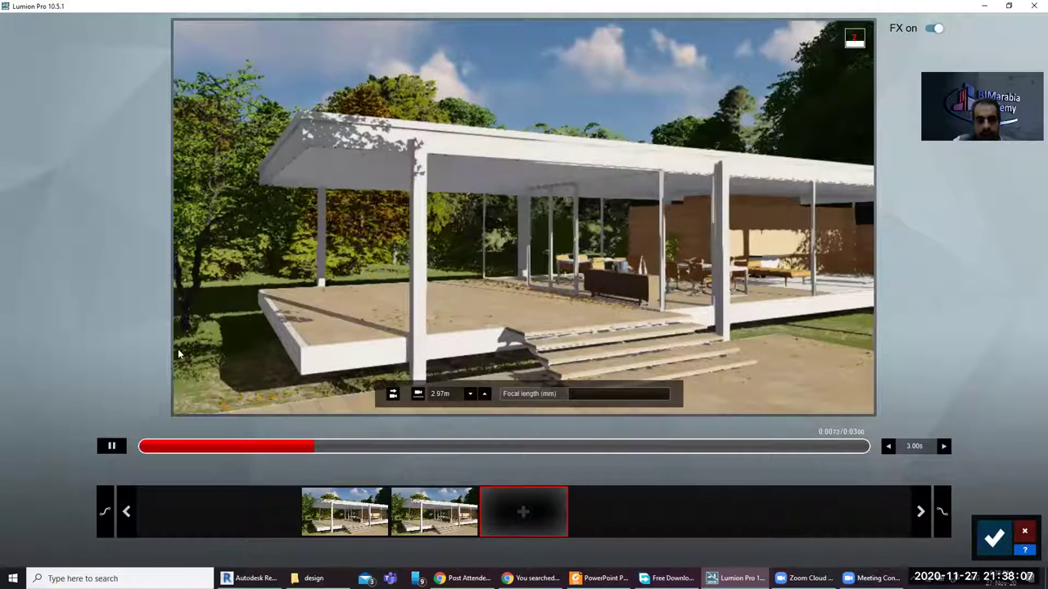
left_click(111, 445)
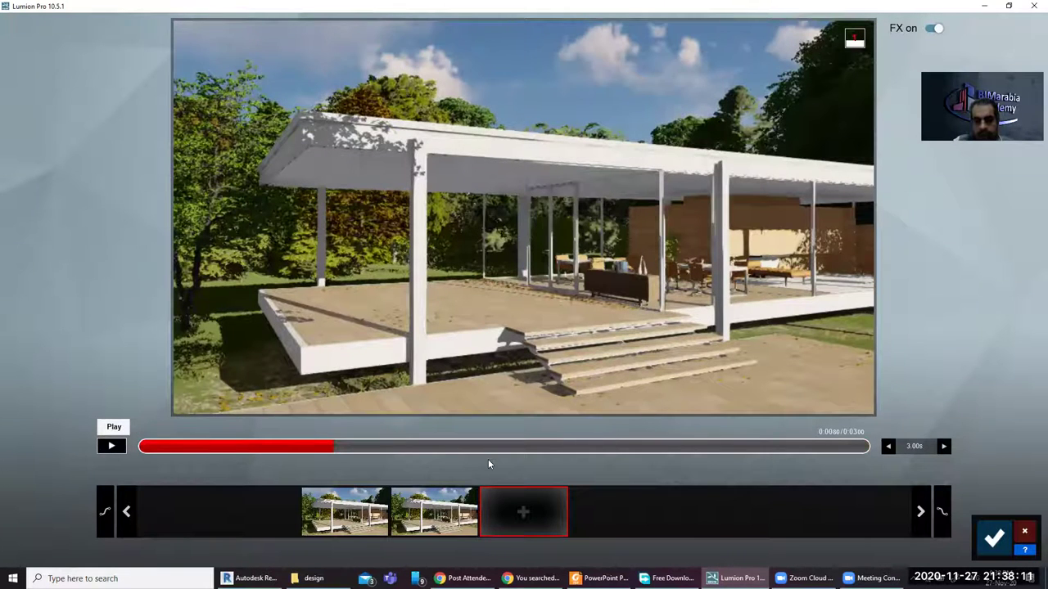
Add a keyframe from a frontal house view, then reposition toward the dining area
mouse_move(506, 285)
right_mouse_down()
mouse_move(523, 217)
mouse_move(551, 202)
right_mouse_up()
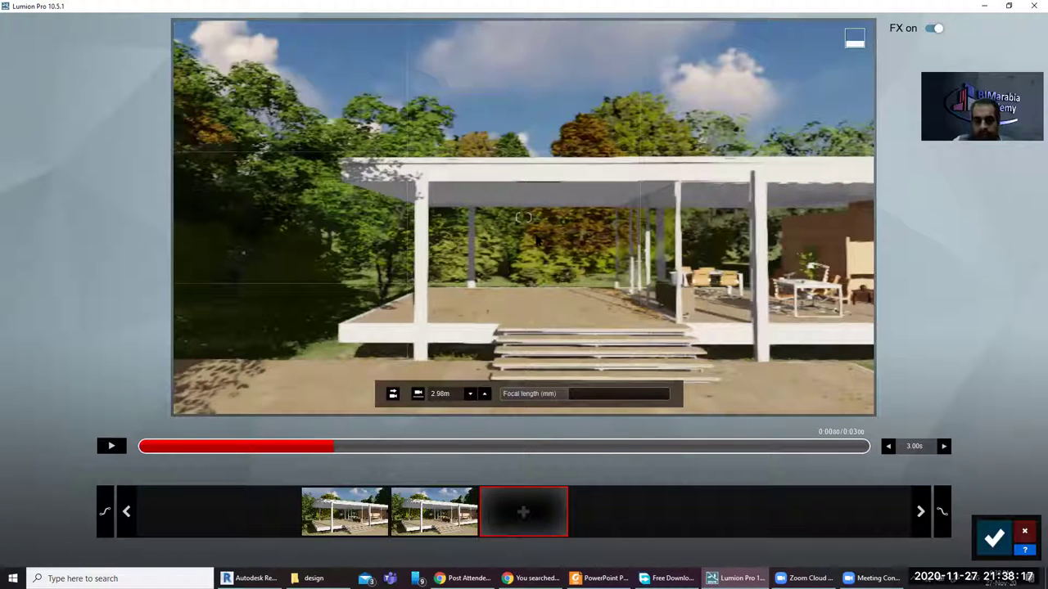
left_click(516, 507)
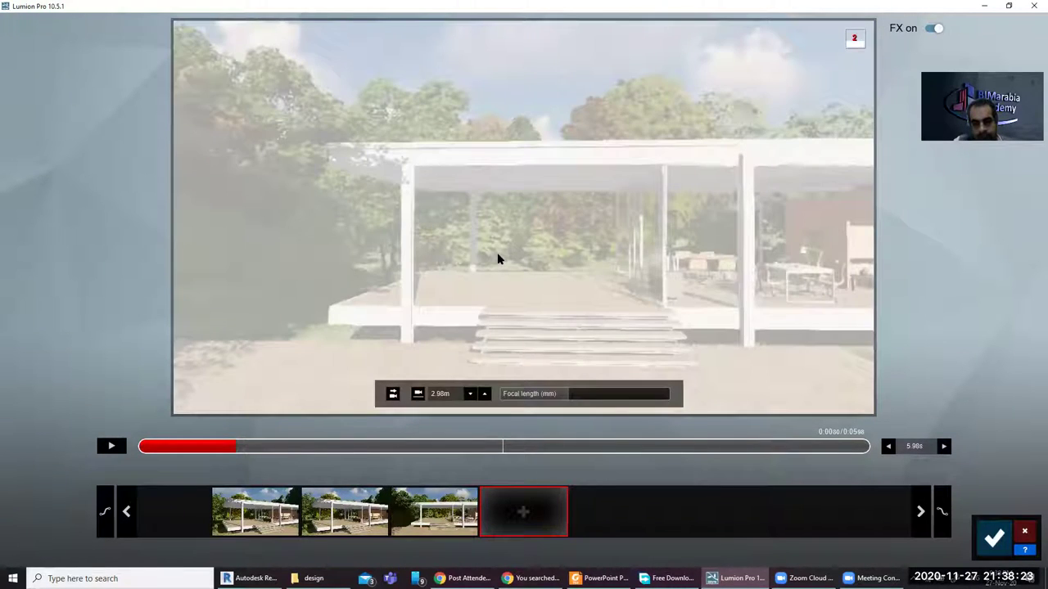
key("a")
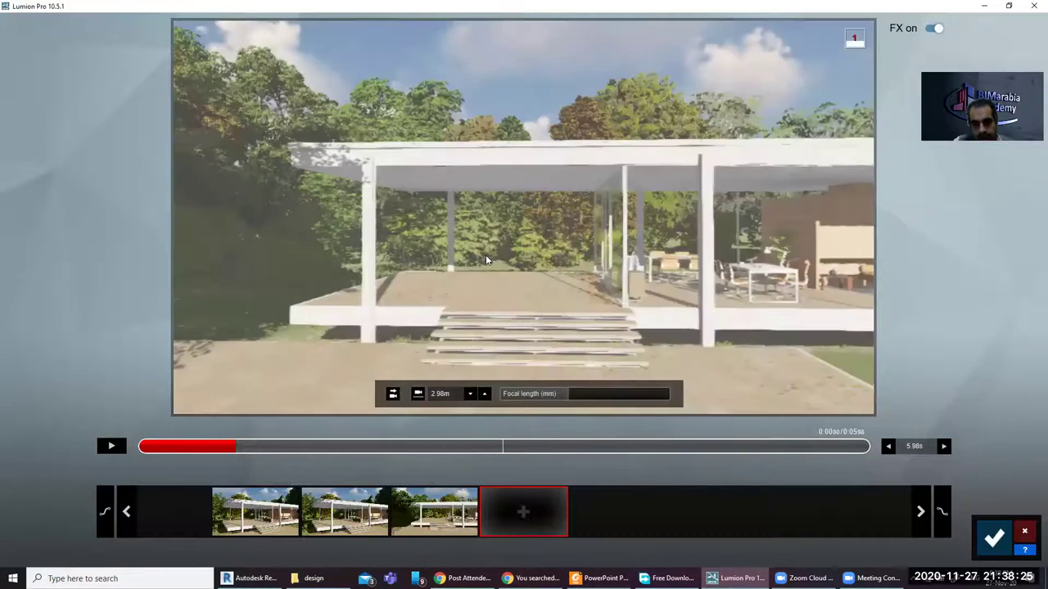
key("d")
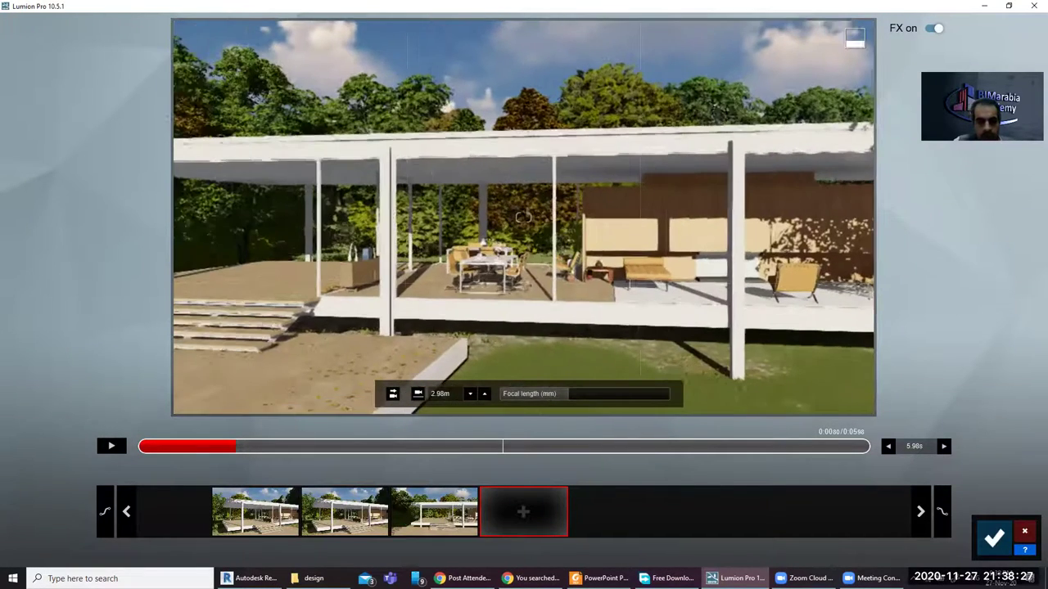
right_click_drag(86, 444, 72, 446)
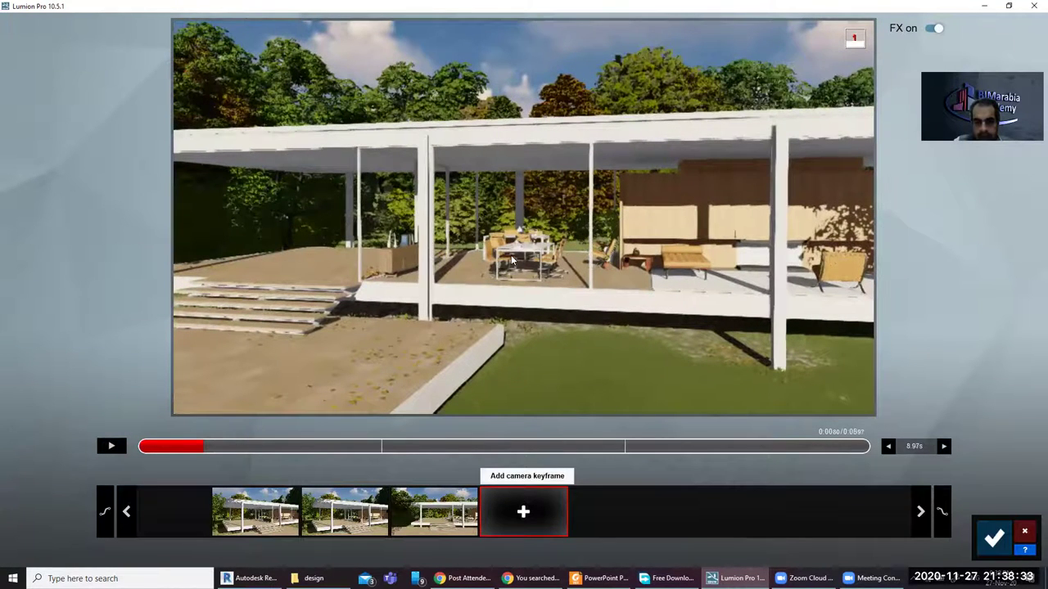
Add keyframes before and after lengthening the focal length for a dining-table close-up
left_click(523, 511)
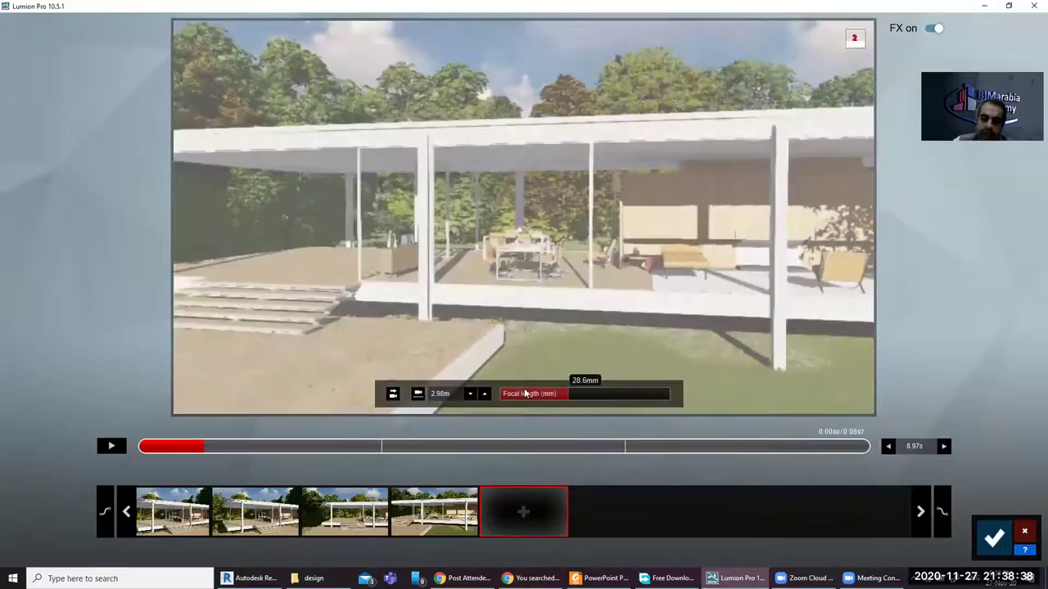
left_click_drag(518, 396, 646, 395)
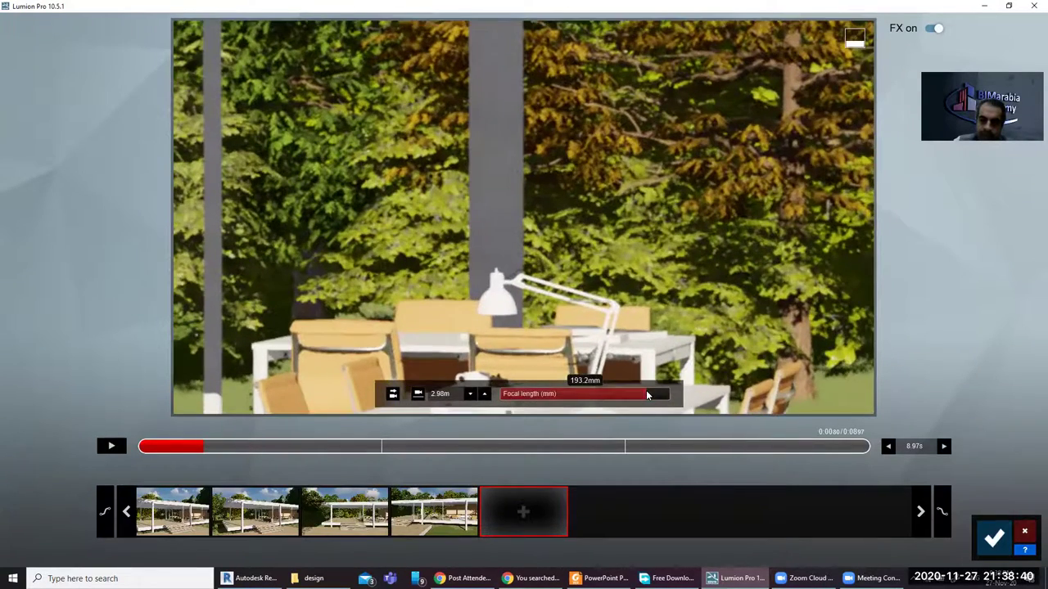
left_click(523, 511)
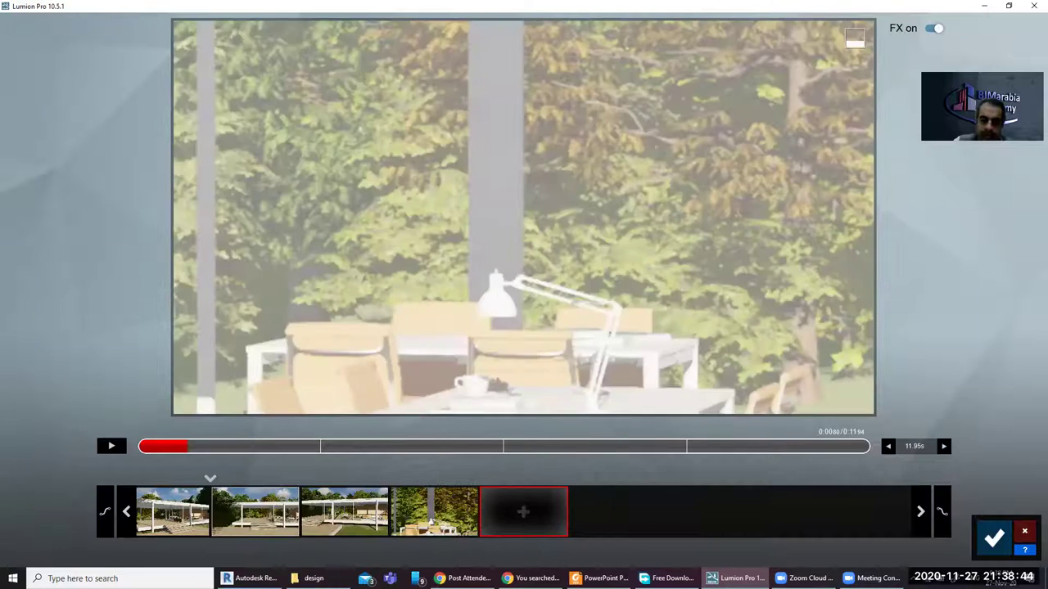
Delete the first keyframe, preview the shortened clip, and save it as clip 9
left_click(126, 512)
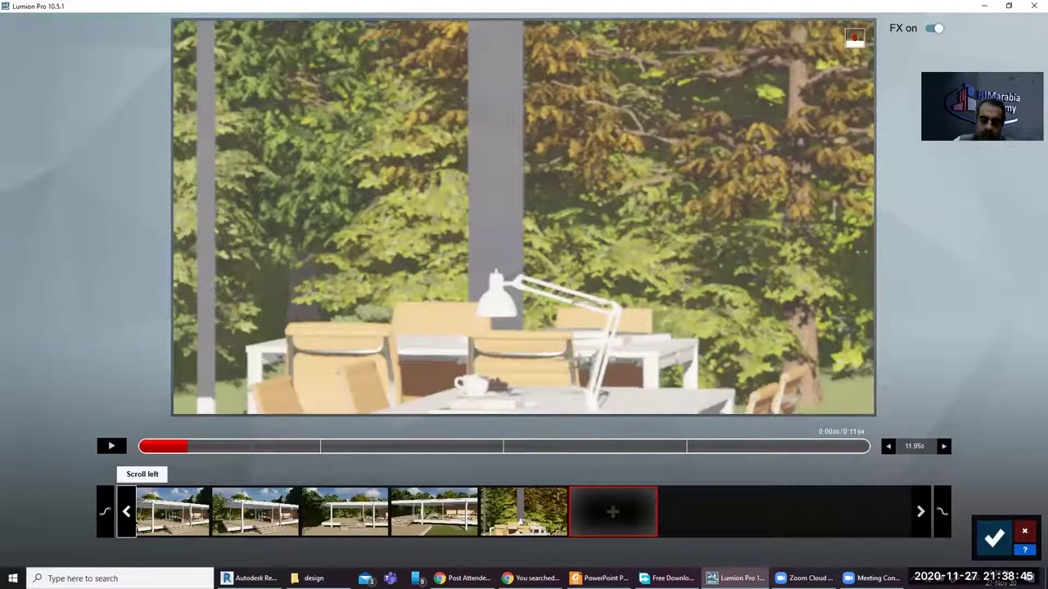
left_click(126, 512)
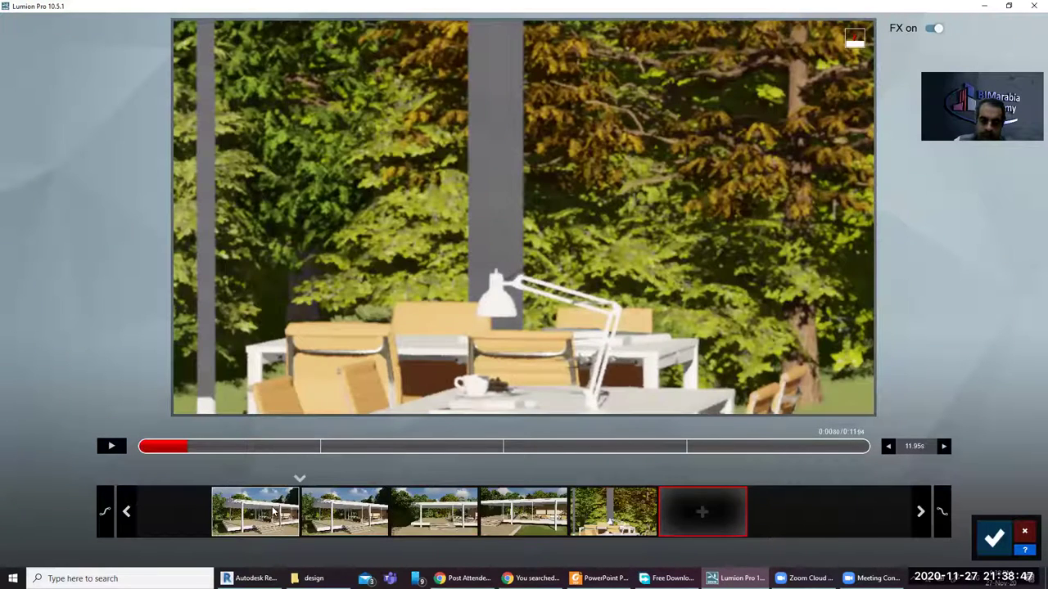
left_click(255, 512)
left_click(254, 550)
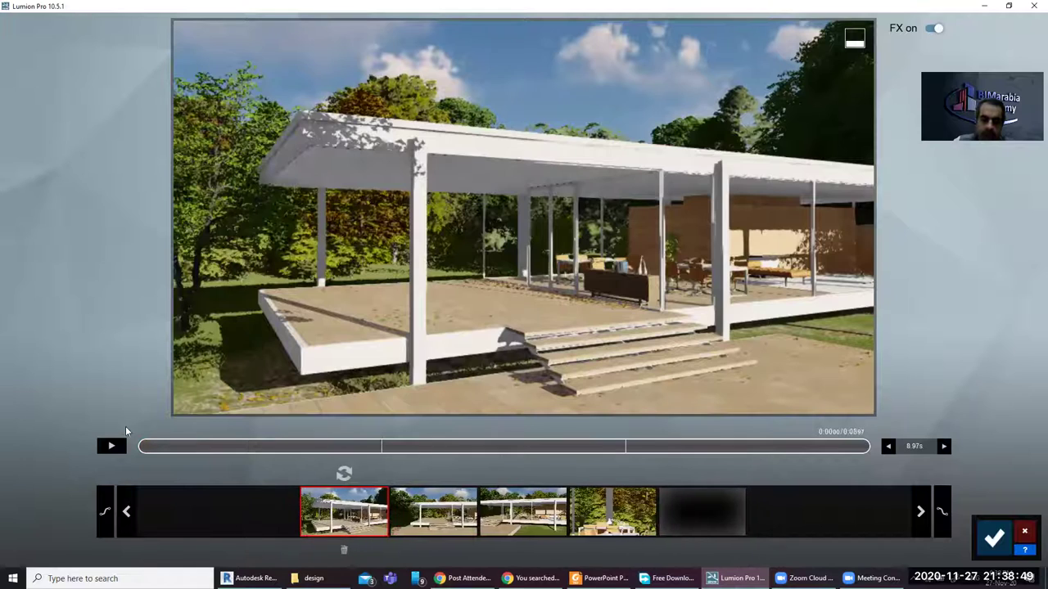
left_click(111, 446)
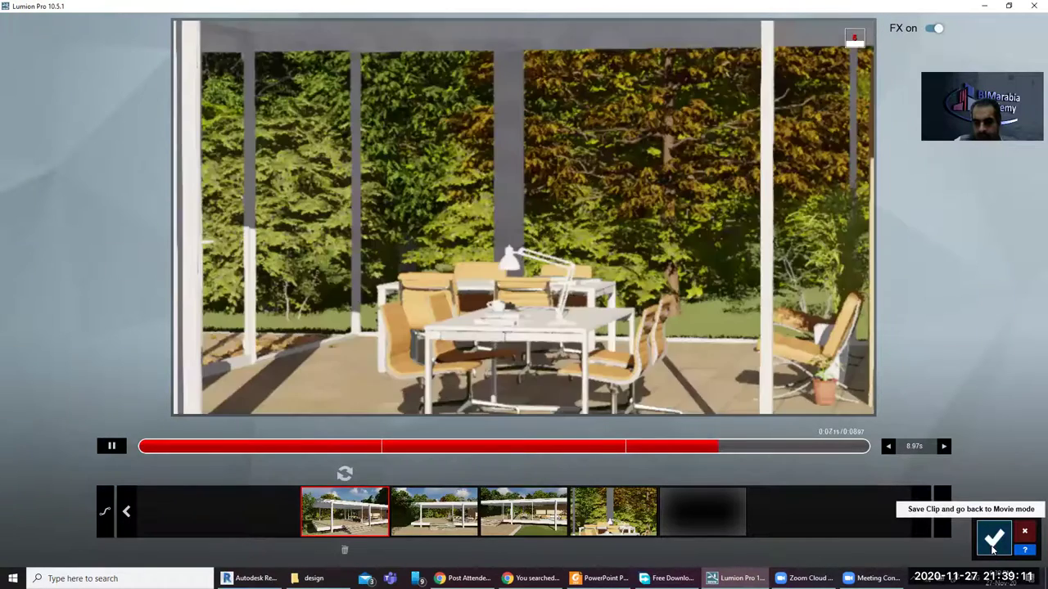
left_click(992, 542)
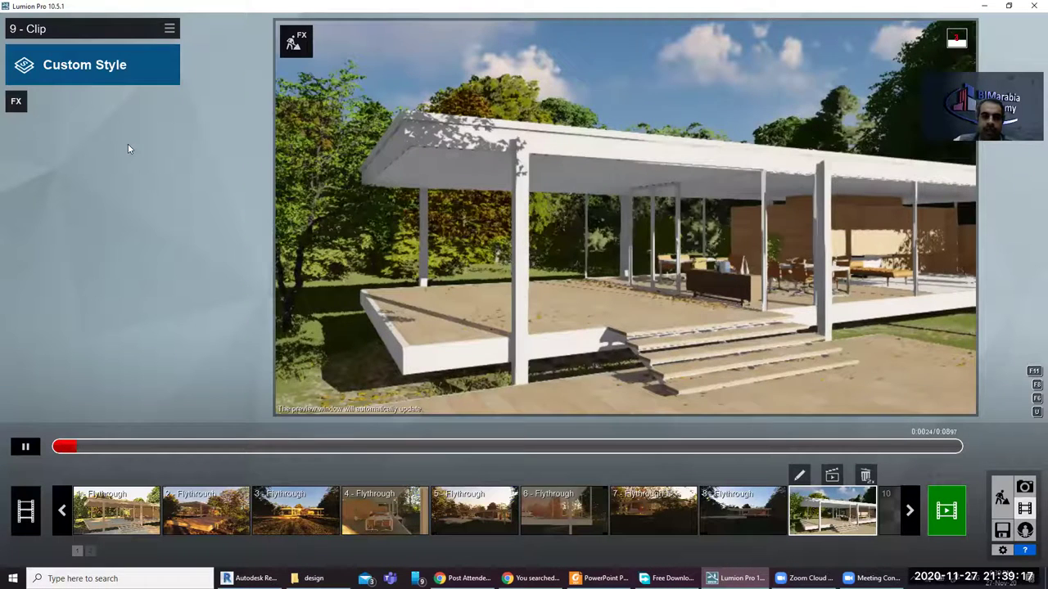
Add a Sun effect to clip 9 and adjust its heading, brightness and disk size
left_click(16, 101)
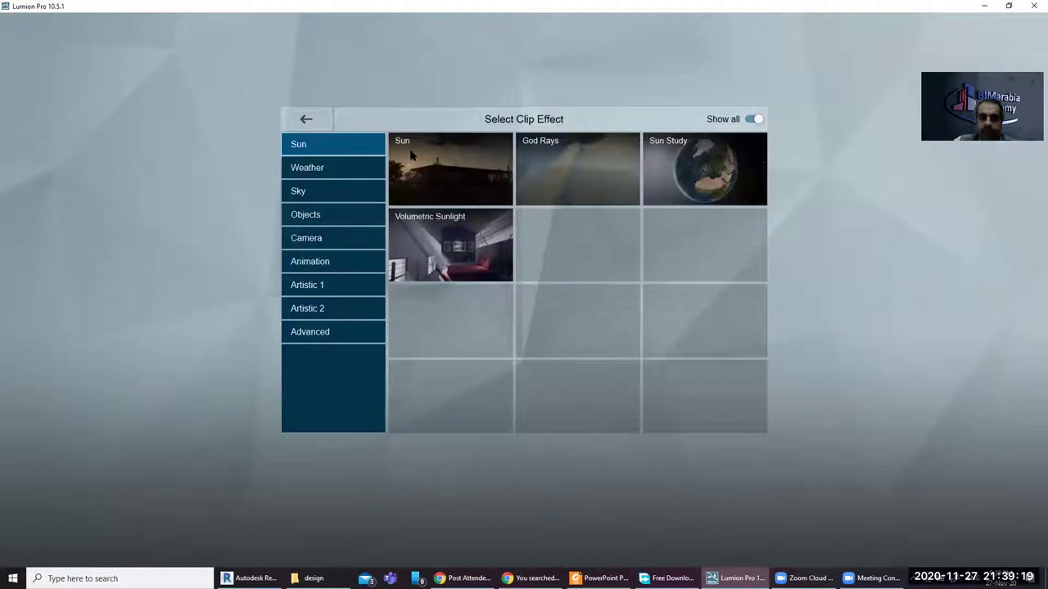
left_click(463, 169)
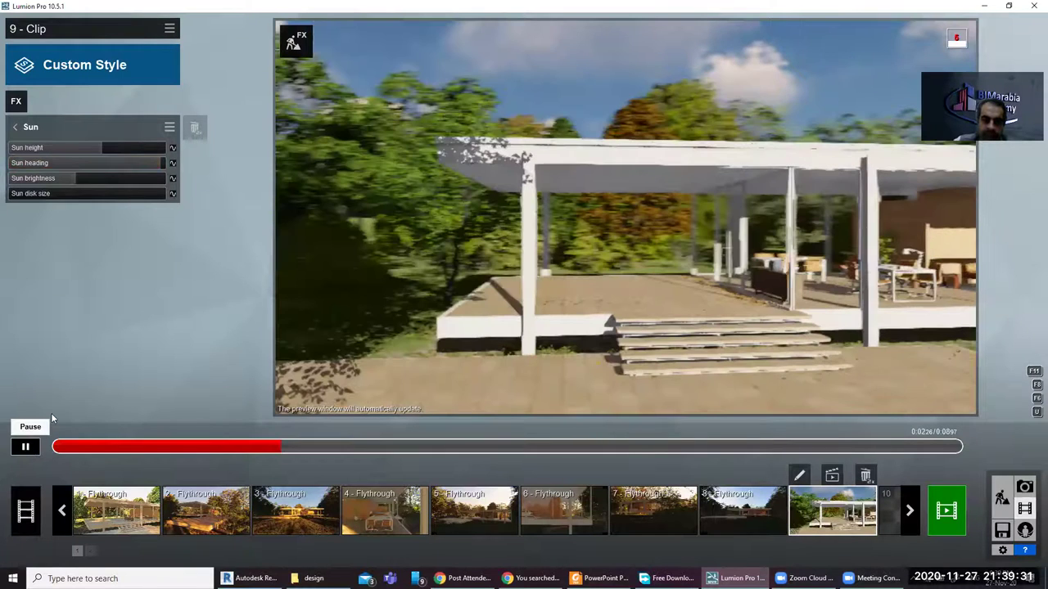
key("space")
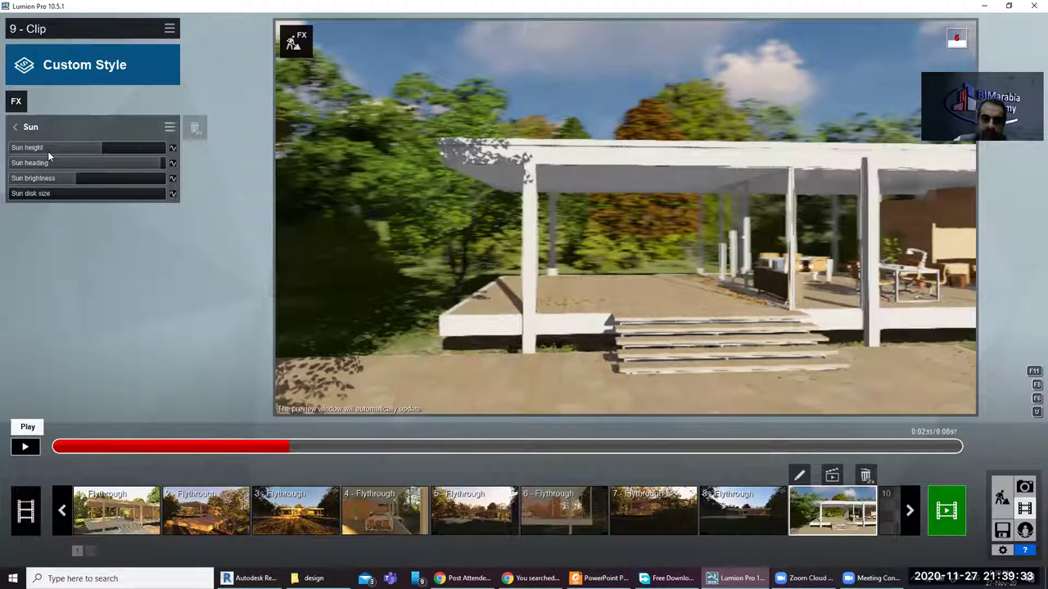
left_click(69, 164)
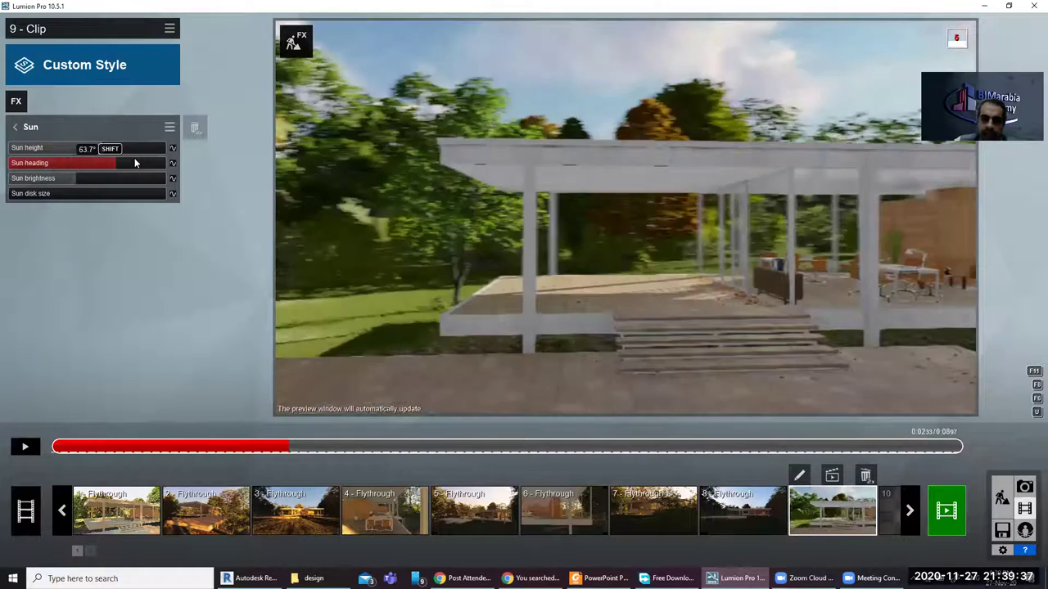
left_click_drag(103, 160, 142, 163)
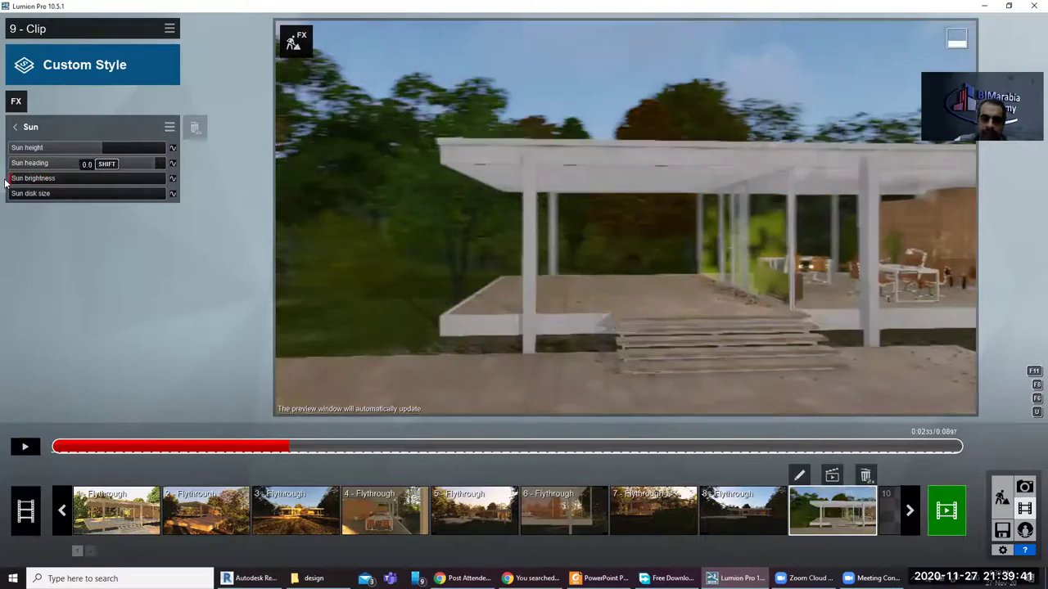
mouse_move(27, 182)
left_mouse_down()
mouse_move(151, 180)
mouse_move(22, 196)
left_mouse_up()
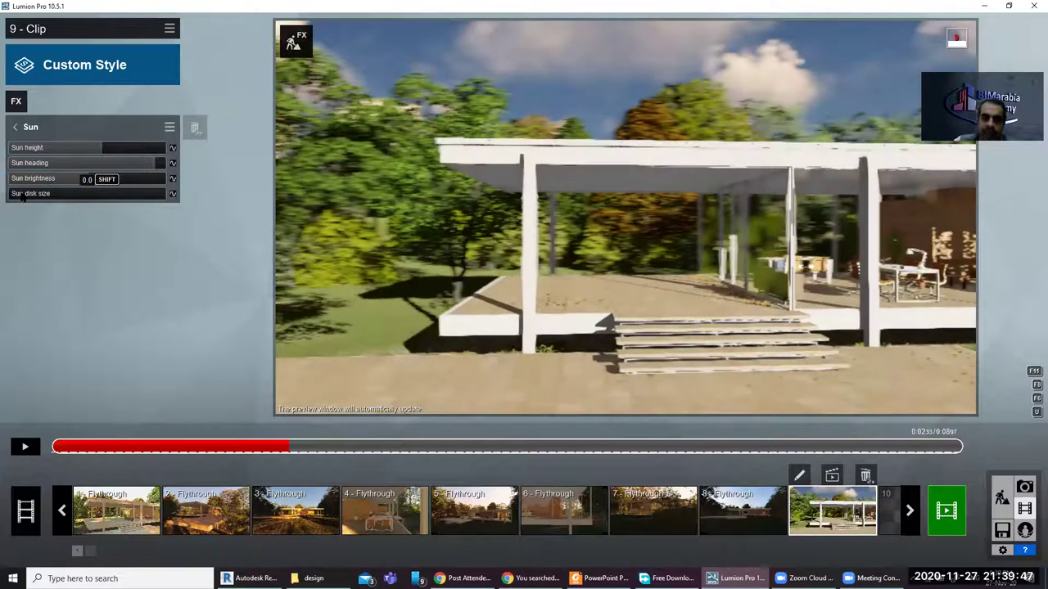
left_click_drag(47, 194, 123, 201)
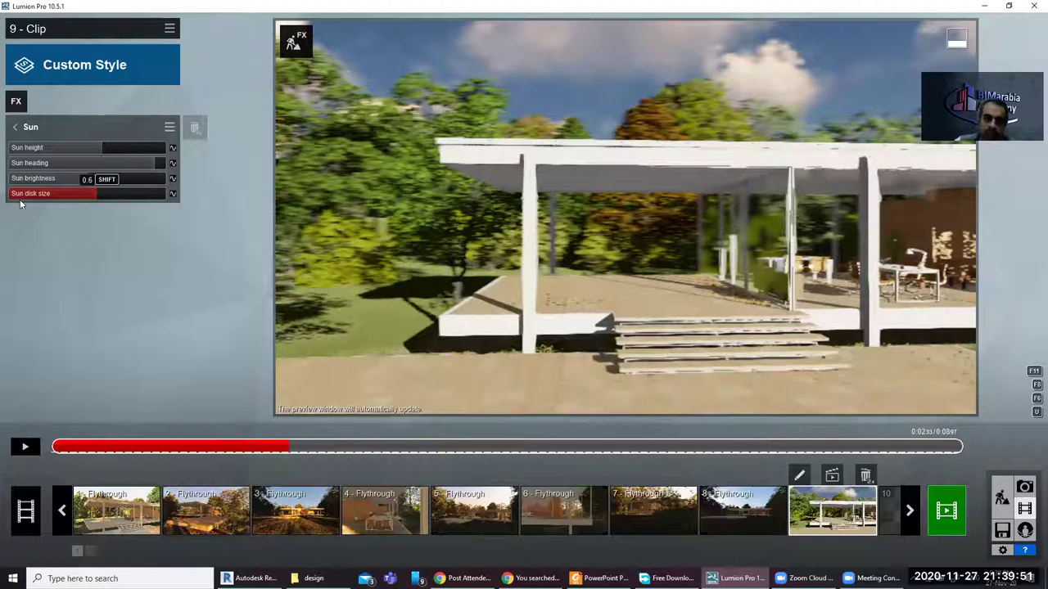
left_click(135, 149)
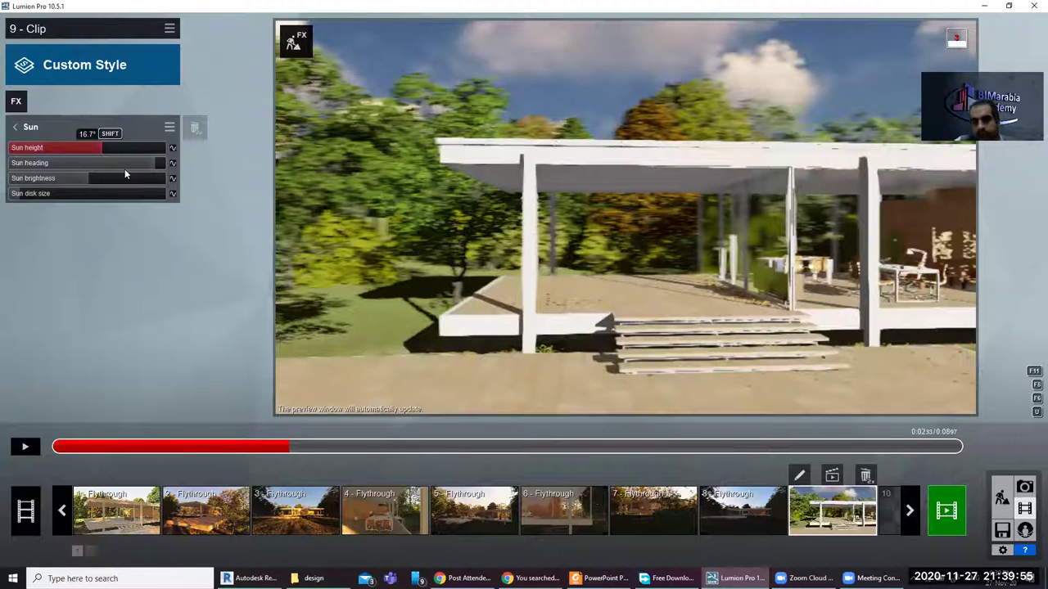
left_click(24, 106)
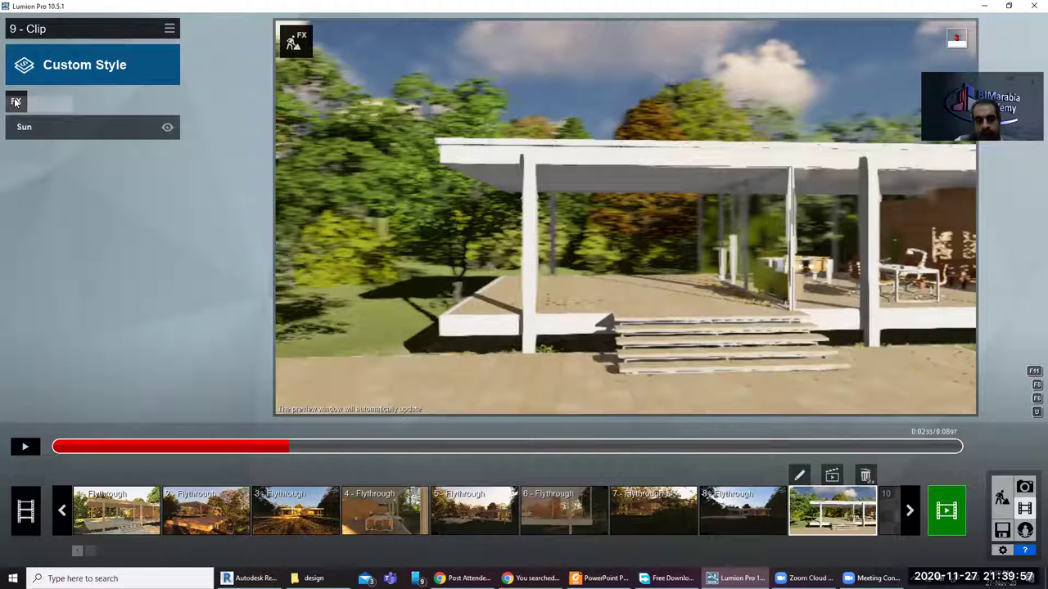
Add a God Rays effect to clip 9 and shorten its length
left_click(15, 102)
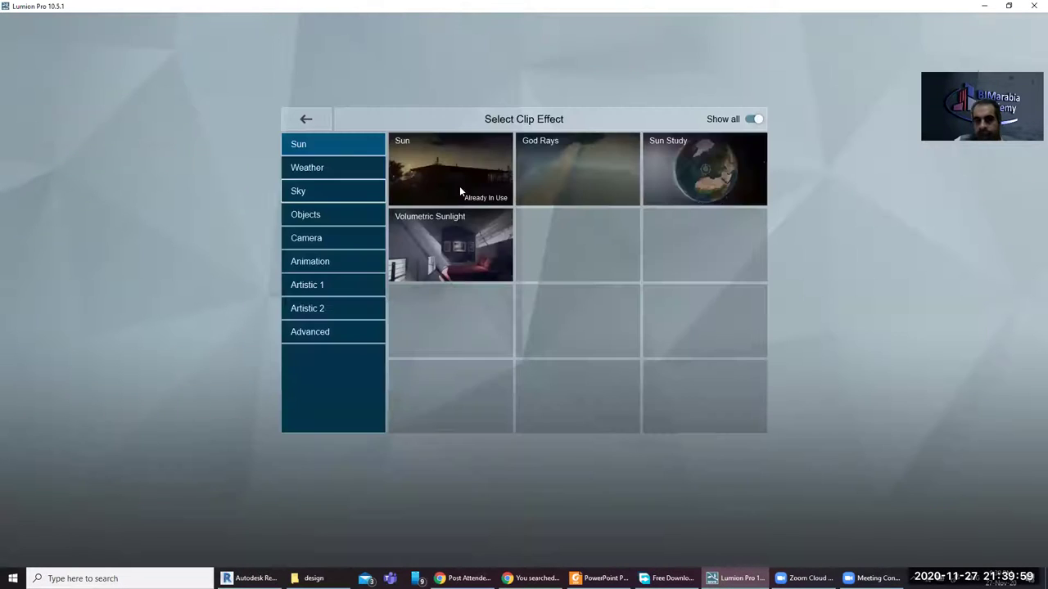
left_click(590, 169)
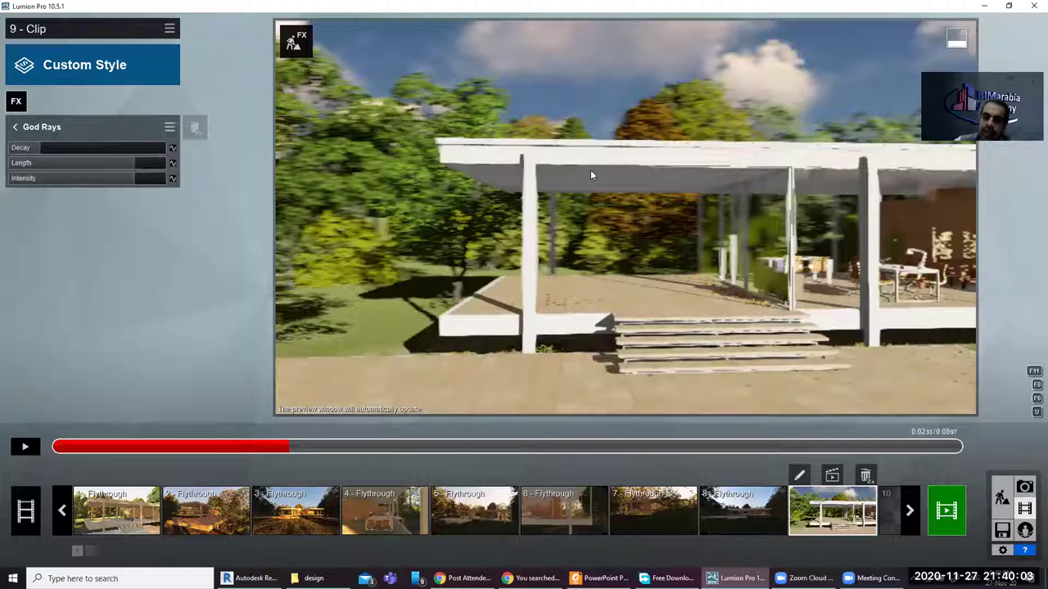
mouse_move(82, 147)
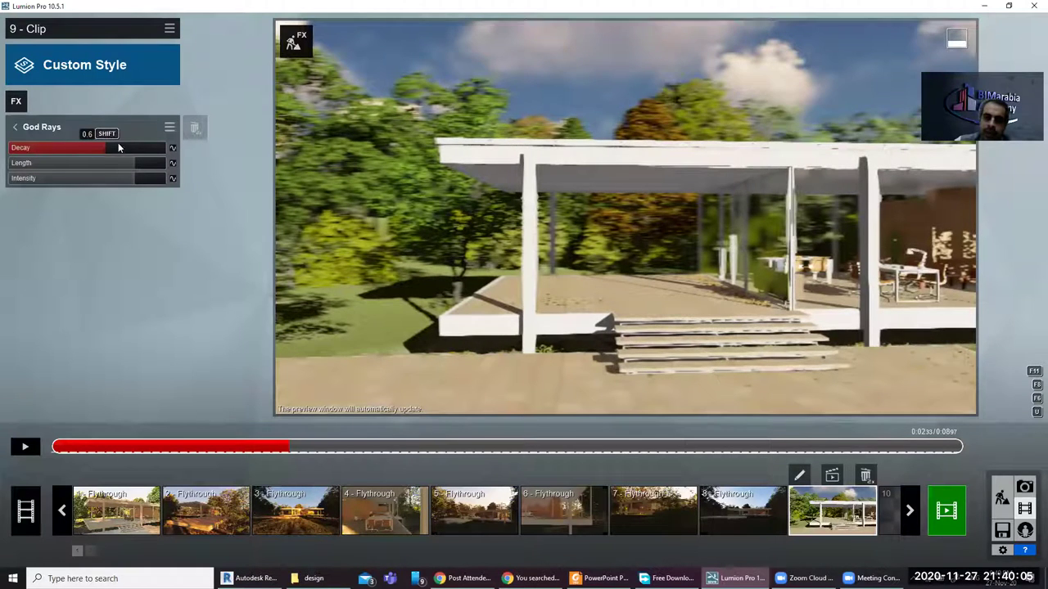
mouse_move(115, 163)
left_mouse_down()
mouse_move(204, 455)
mouse_move(305, 454)
mouse_move(397, 418)
left_mouse_up()
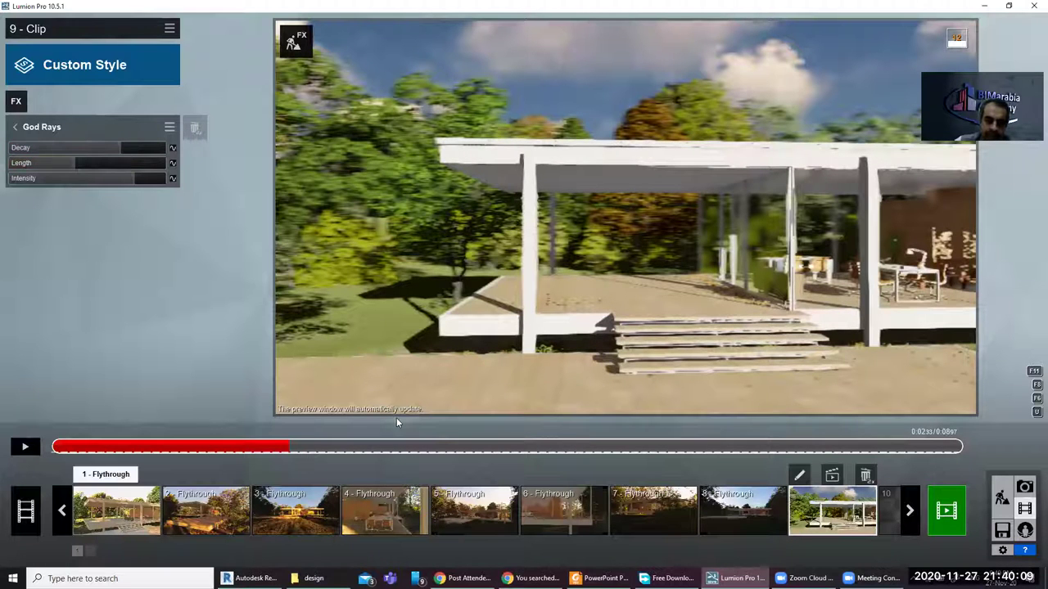
mouse_move(116, 510)
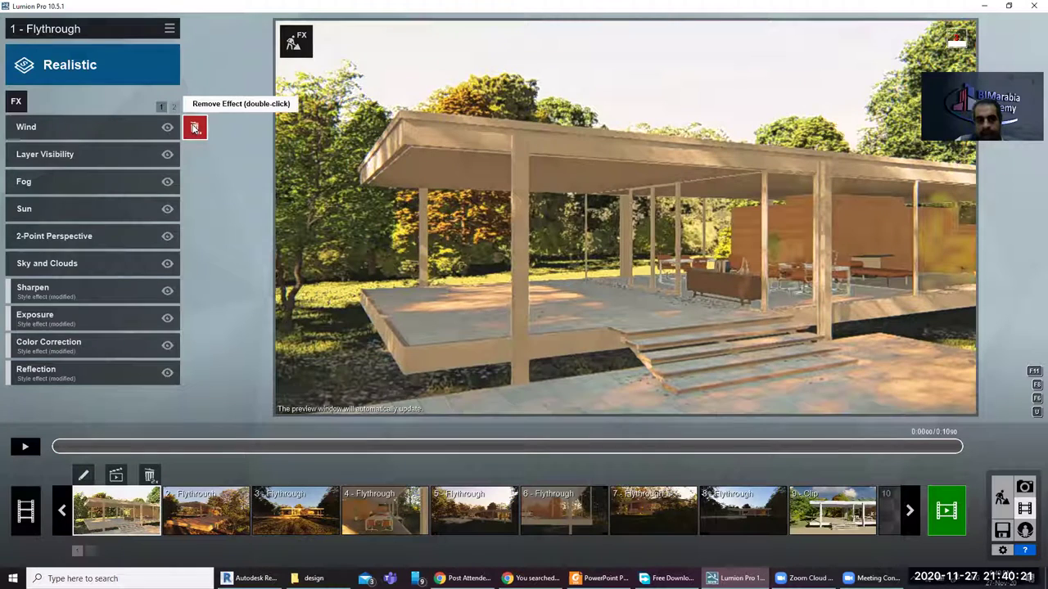
Trash clip 1's Wind, Layer Visibility, Sun and 2-Point Perspective effects, then return to Photo 9
double_click(194, 128)
double_click(194, 128)
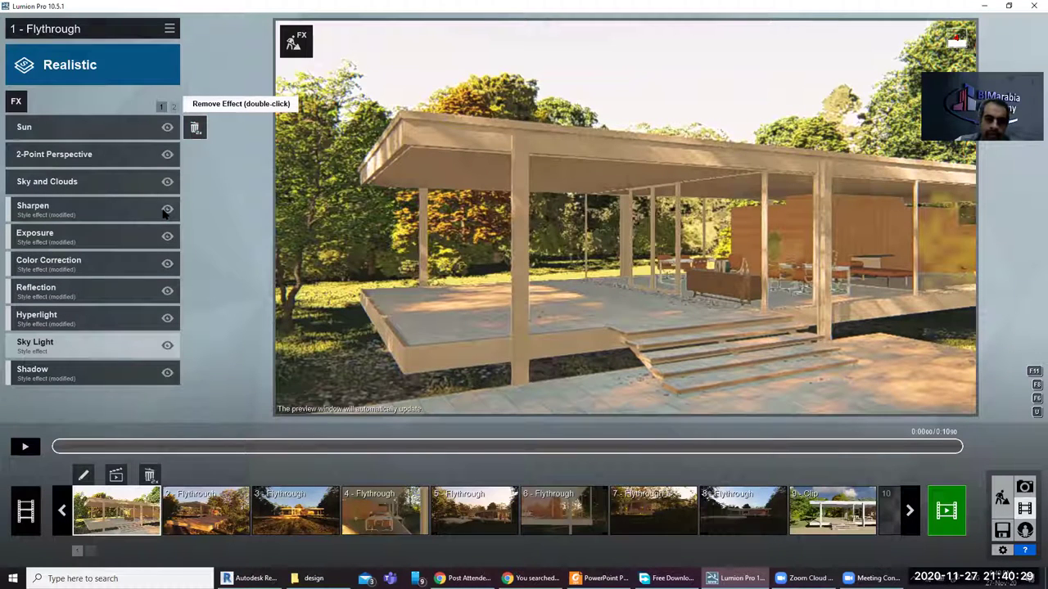
double_click(195, 128)
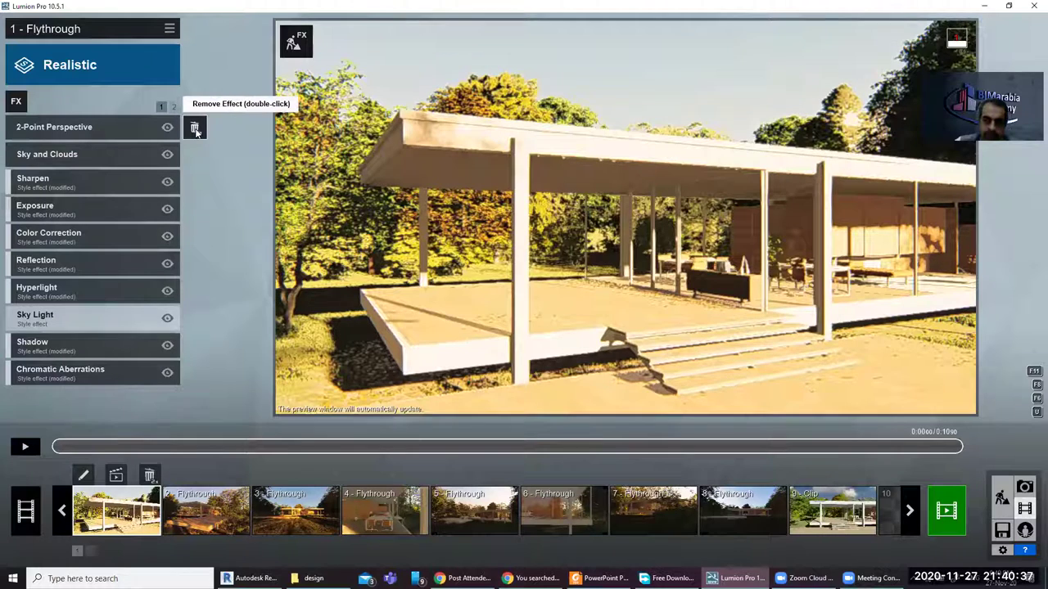
double_click(196, 130)
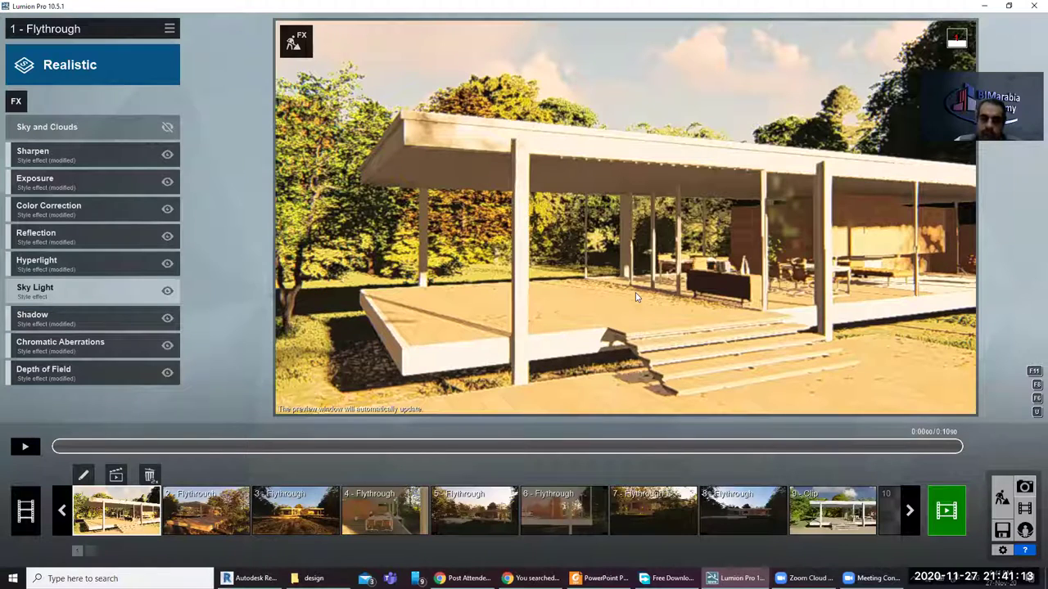
left_click(1024, 488)
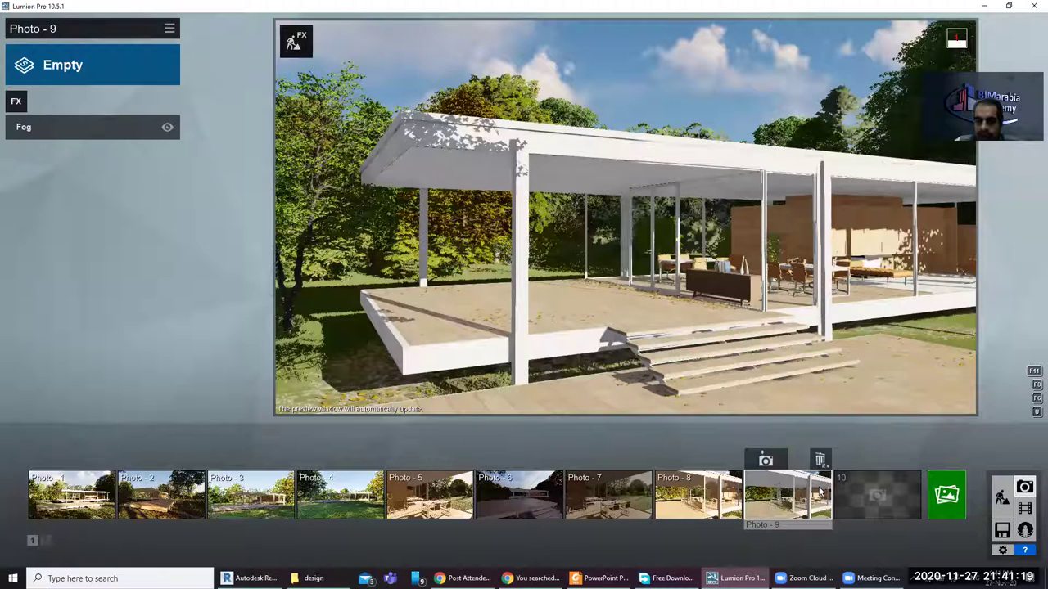
mouse_move(631, 385)
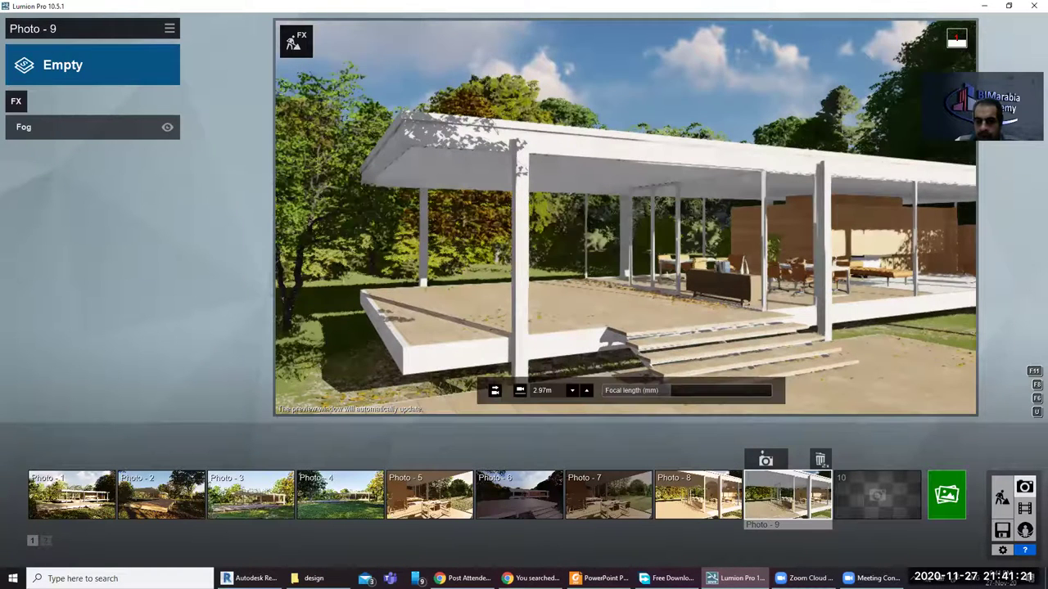
Tilt Photo 9's camera up to a cloudy blue sky, then bring up the photo effects list
right_click_drag(625, 237, 624, 192)
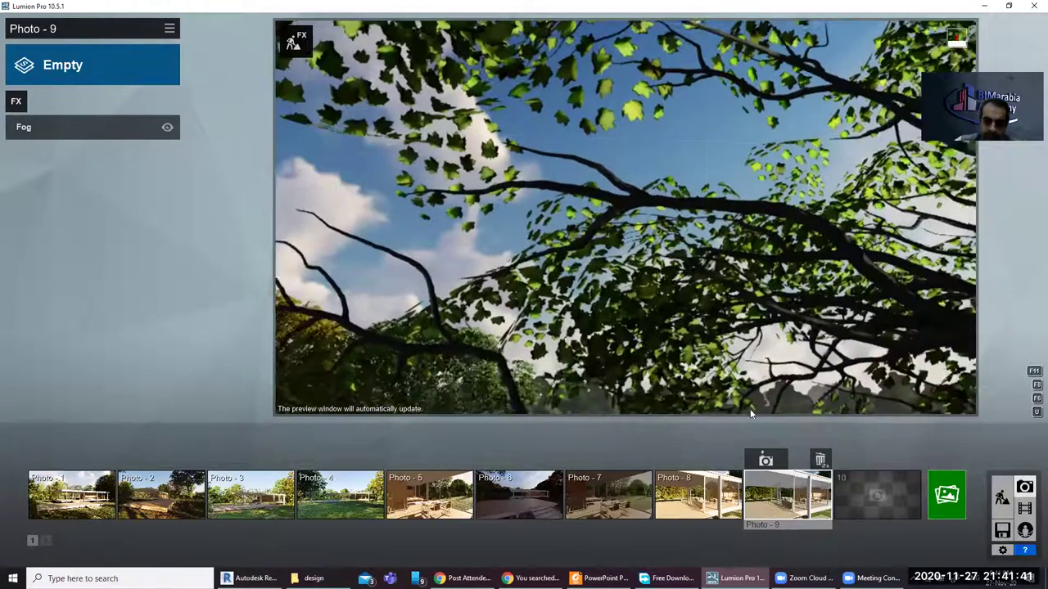
right_click_drag(625, 217, 756, 385)
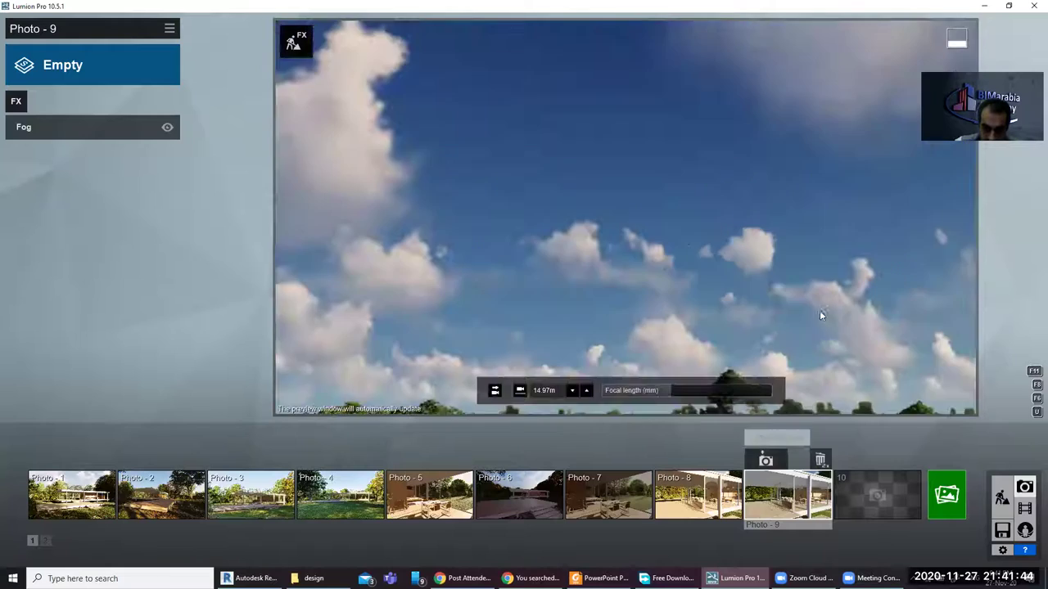
mouse_move(819, 310)
right_mouse_down()
mouse_move(626, 217)
mouse_move(663, 196)
right_mouse_up()
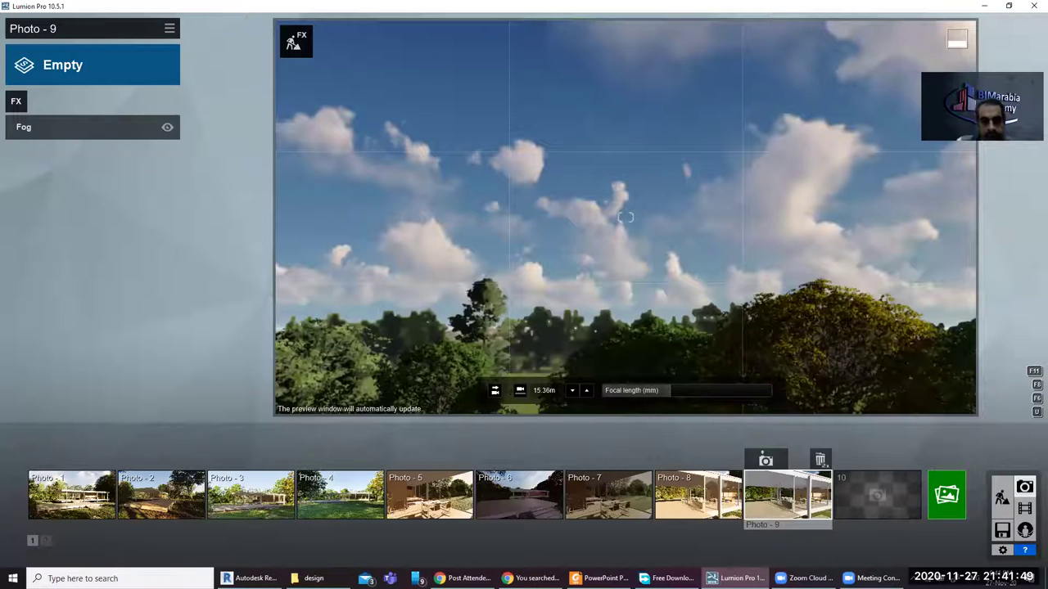
right_click_drag(626, 217, 630, 262)
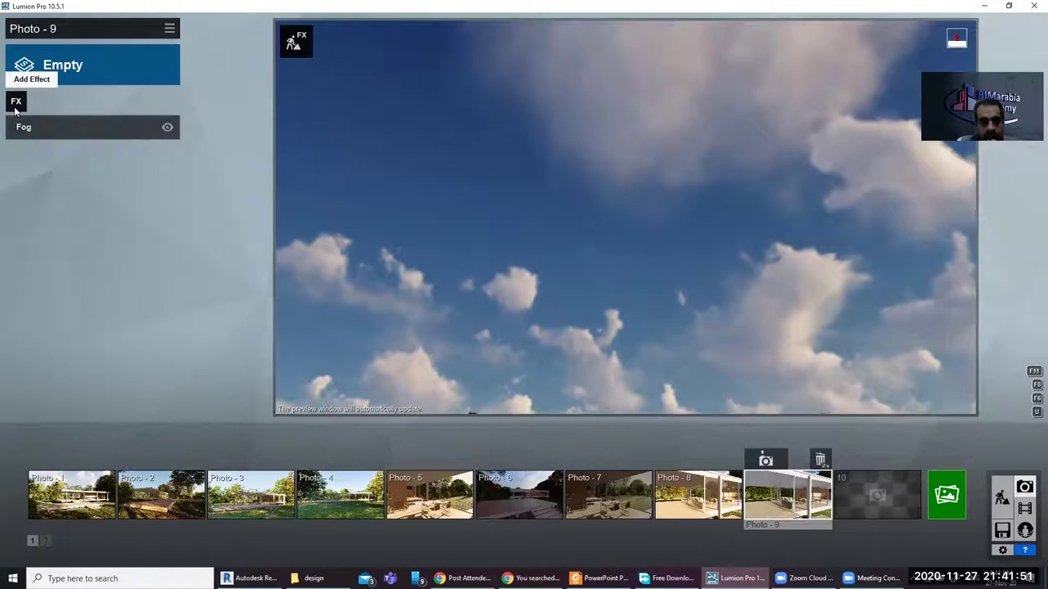
left_click(16, 101)
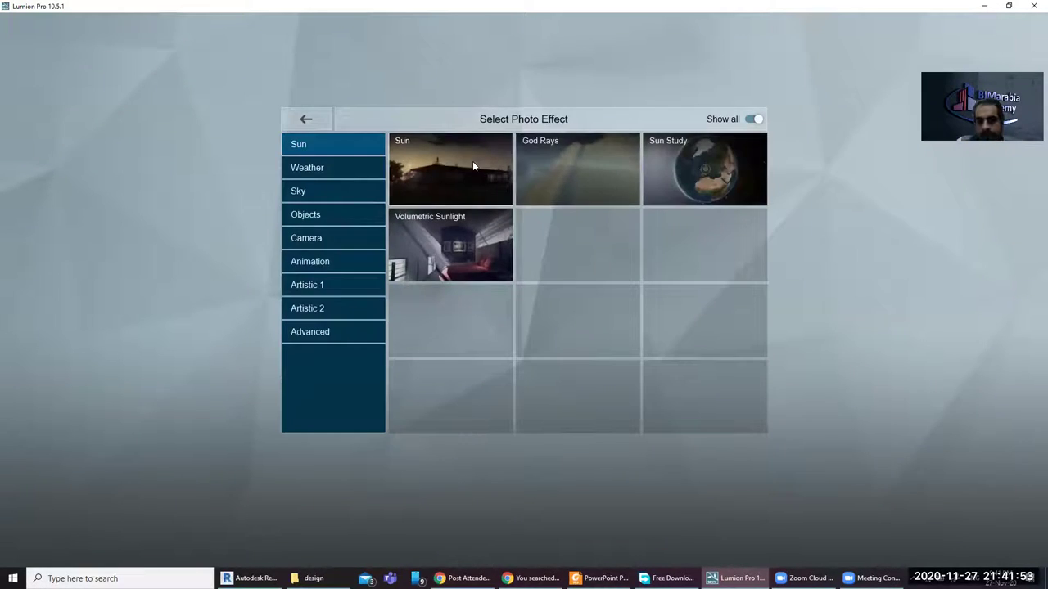
Add a Sun effect to Photo 9, look around the sky, and settle the sun height at 50.8°
left_click(507, 193)
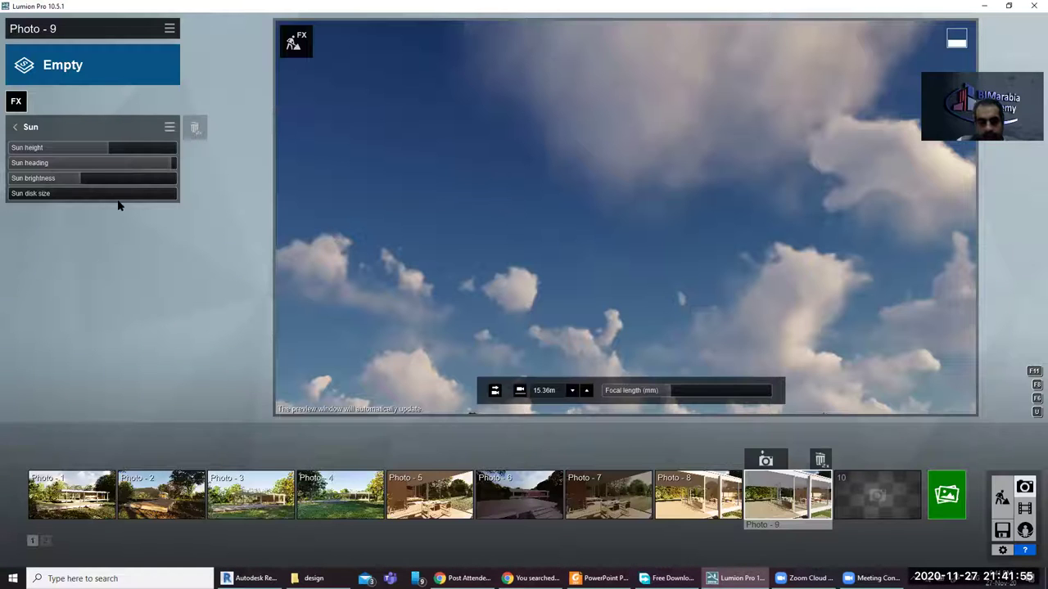
mouse_move(93, 147)
mouse_move(49, 149)
left_mouse_down()
mouse_move(37, 146)
mouse_move(126, 147)
mouse_move(53, 162)
mouse_move(83, 160)
mouse_move(58, 160)
mouse_move(47, 178)
left_mouse_up()
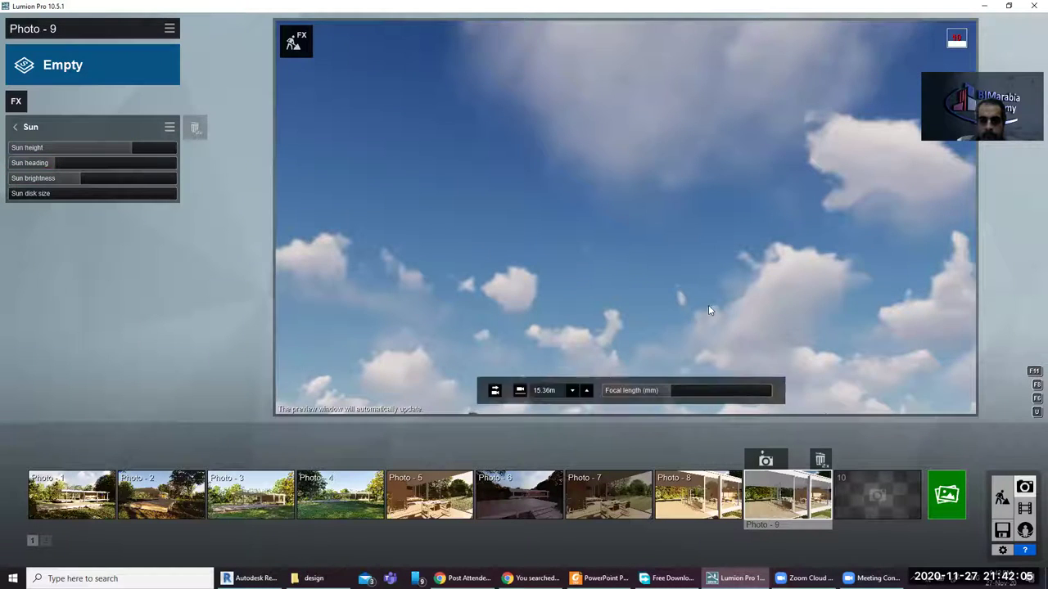
right_click_drag(708, 304, 639, 271)
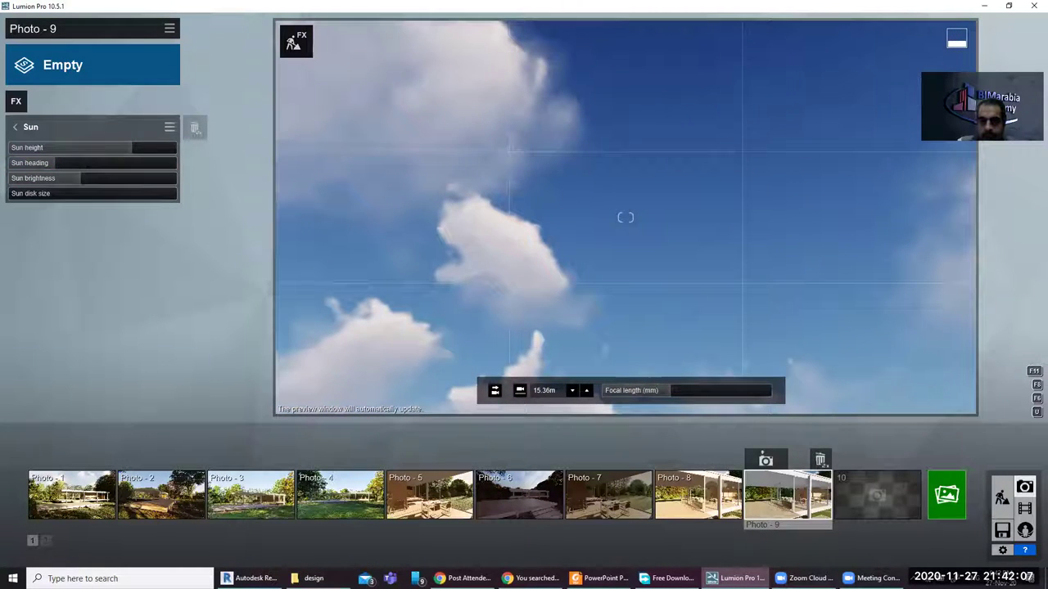
right_click_drag(639, 270, 540, 230)
mouse_move(625, 216)
right_mouse_down()
mouse_move(556, 217)
mouse_move(556, 262)
right_mouse_up()
mouse_move(625, 217)
right_mouse_down()
mouse_move(626, 262)
mouse_move(221, 281)
right_mouse_up()
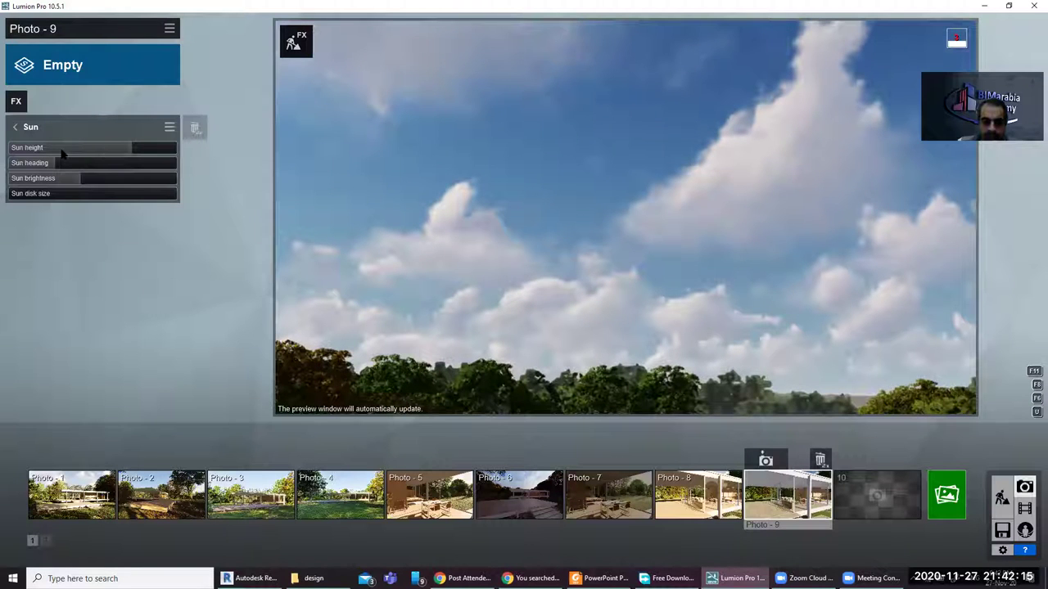
left_click_drag(68, 151, 89, 143)
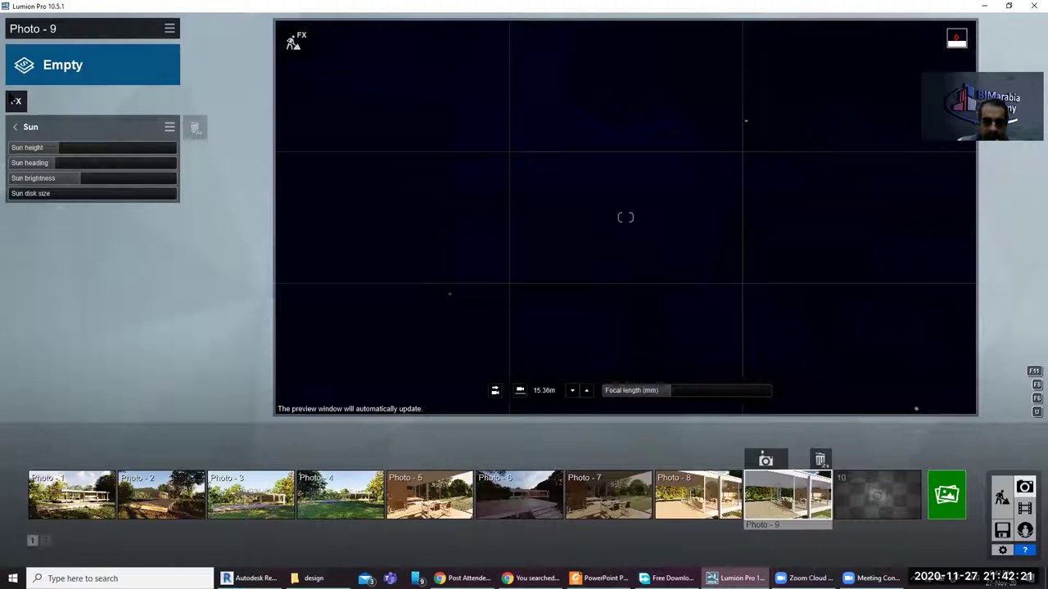
mouse_move(110, 143)
left_mouse_down()
mouse_move(140, 152)
mouse_move(114, 155)
left_mouse_up()
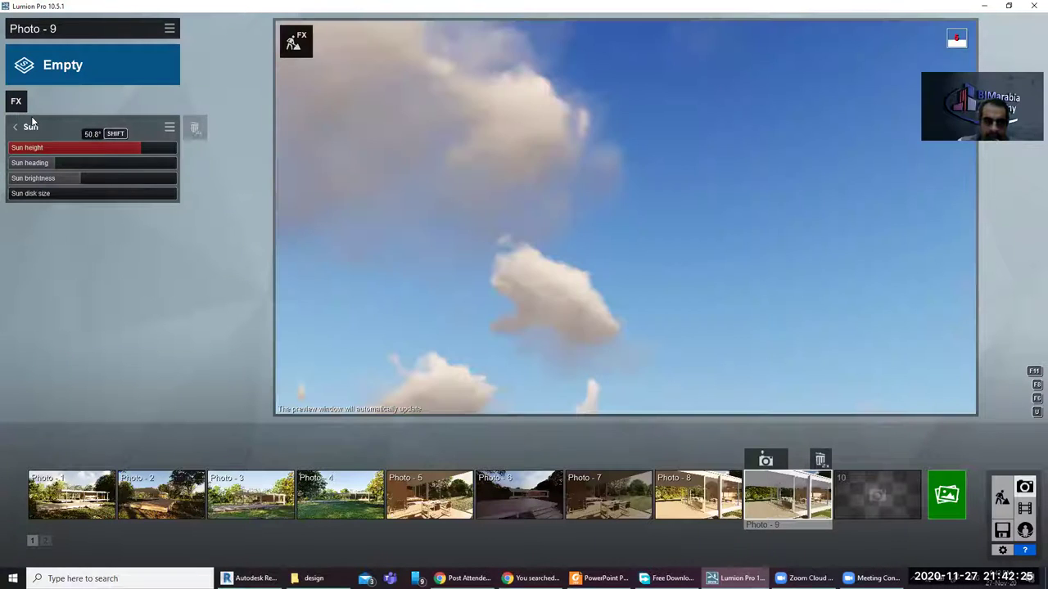
Add God Rays to Photo 9 and tune its decay, length and intensity
left_click(16, 105)
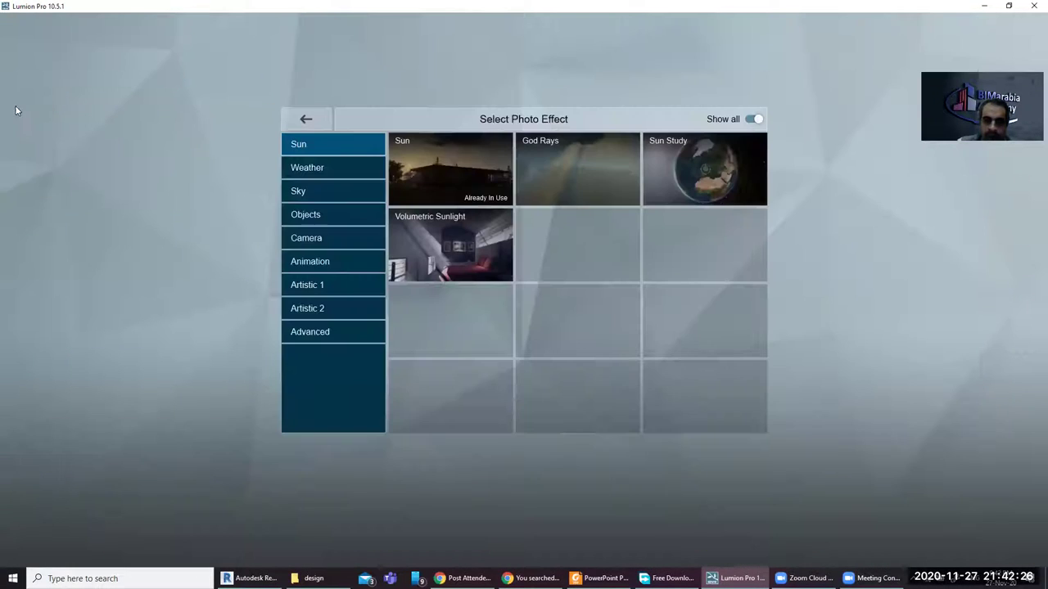
left_click(577, 172)
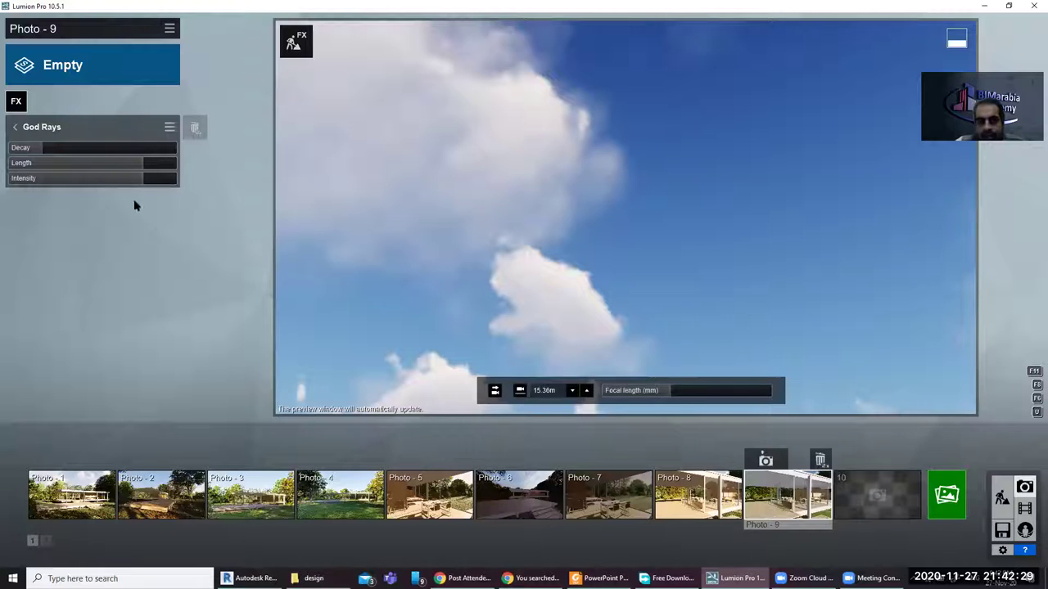
left_click_drag(114, 149, 136, 162)
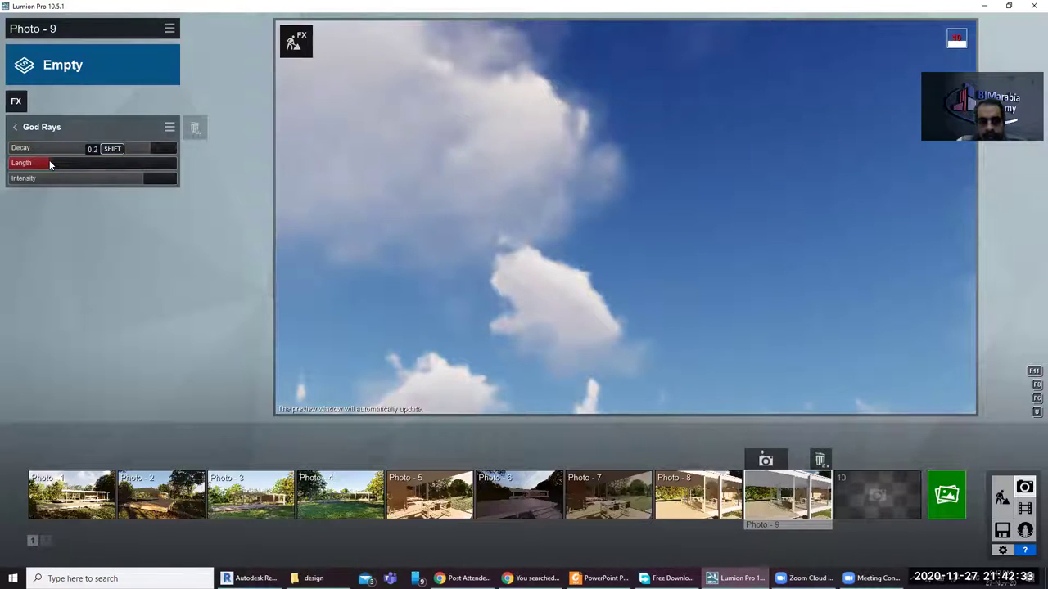
left_click_drag(49, 163, 136, 163)
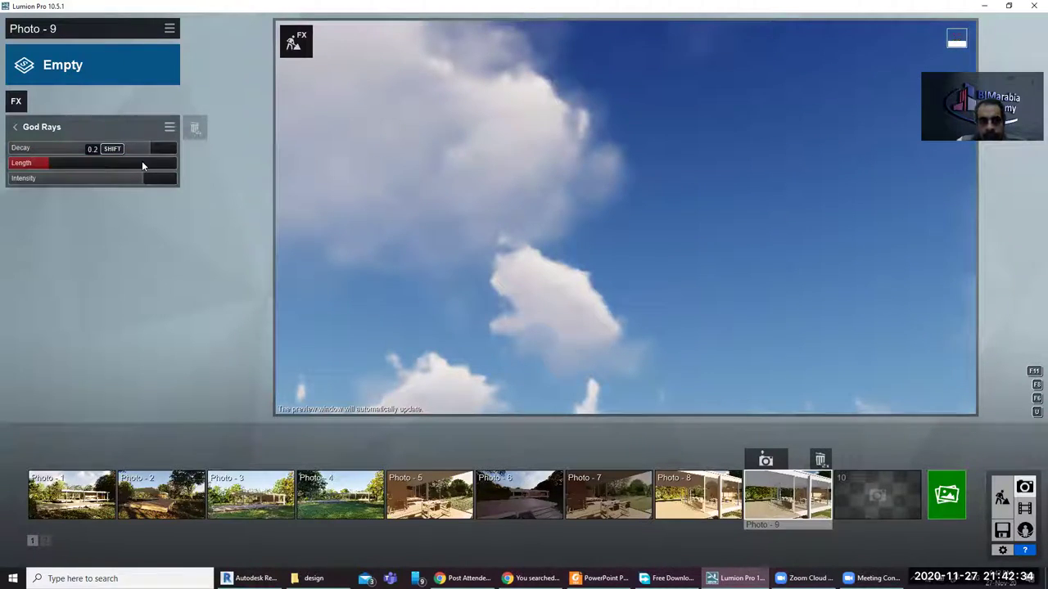
left_click(55, 182)
left_click(38, 150)
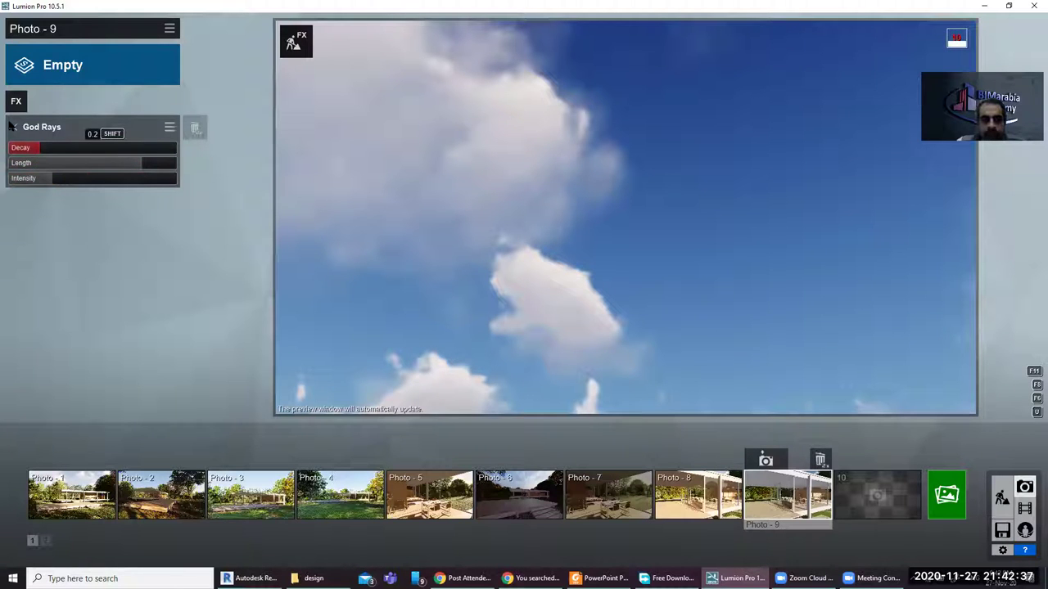
left_click(13, 127)
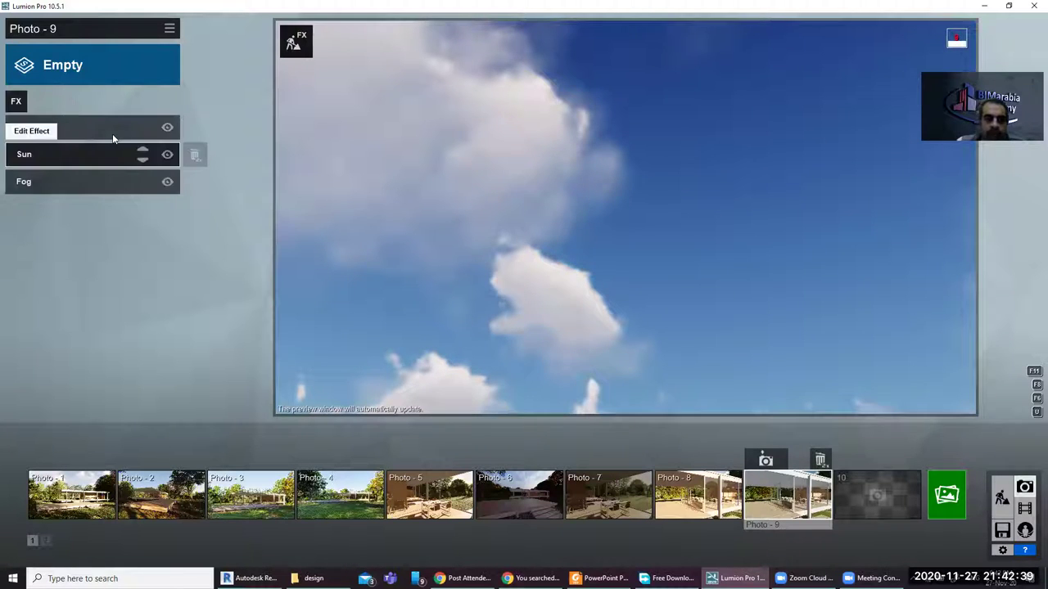
Add a Sun Study effect to Photo 9 and switch to Movie mode
left_click(16, 101)
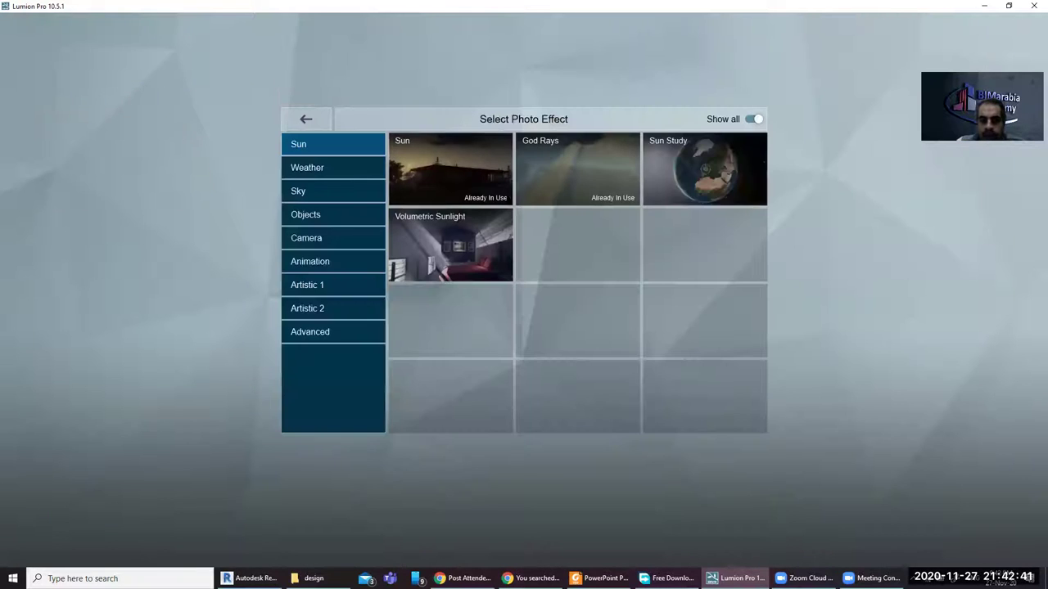
left_click(735, 174)
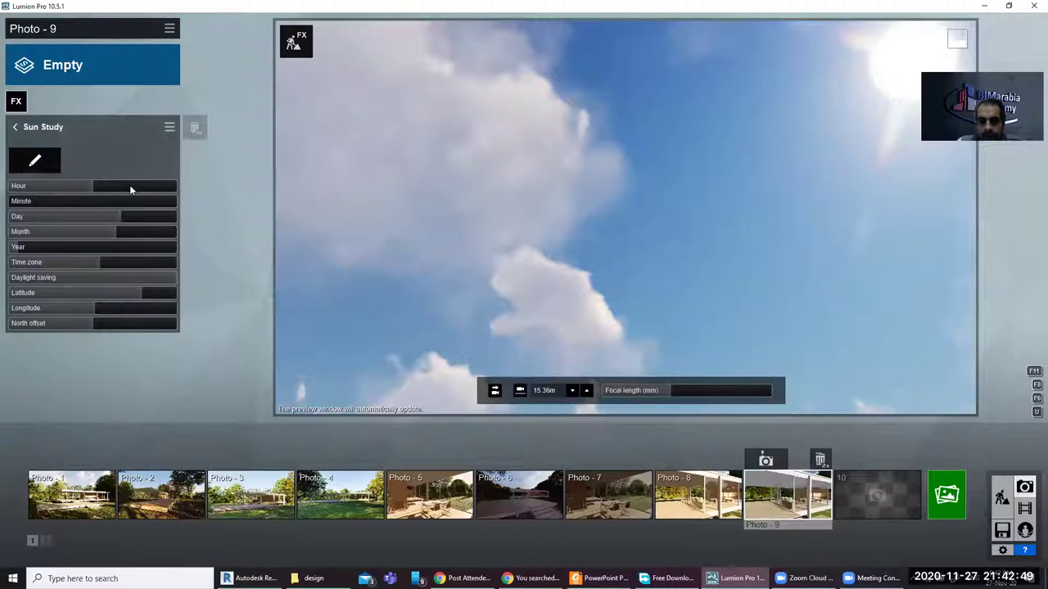
left_click(1027, 509)
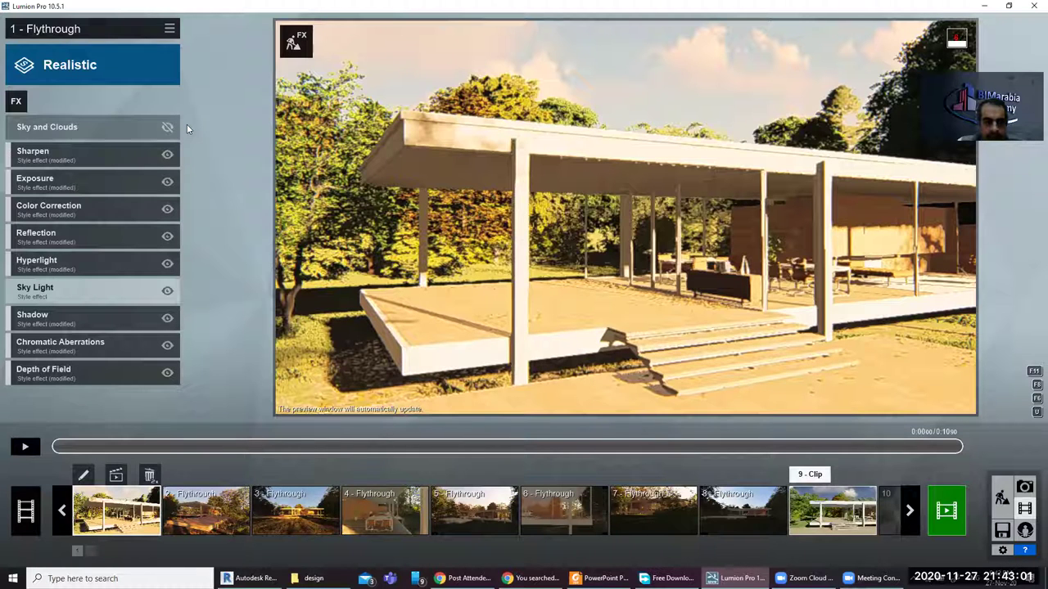
mouse_move(90, 126)
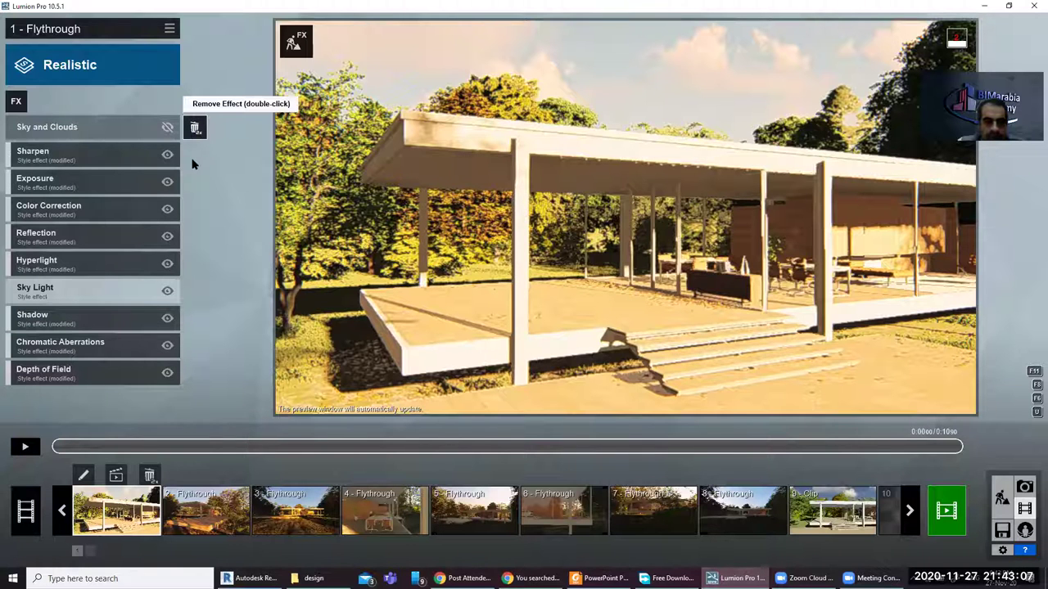
Delete clip 1's Sky and Clouds effect and switch off its Exposure and Hyperlight effects
double_click(195, 128)
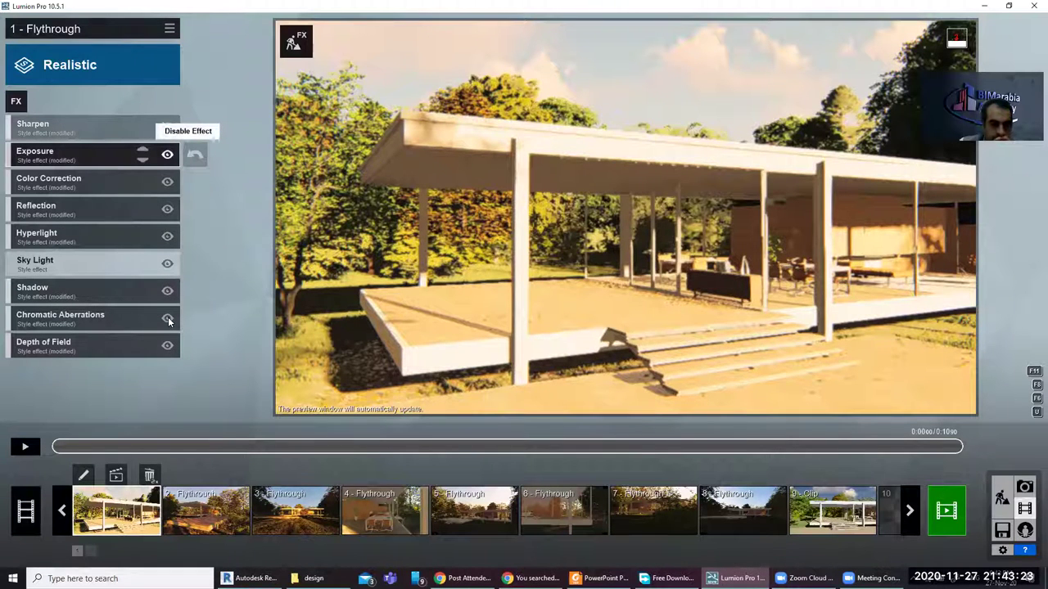
left_click(167, 154)
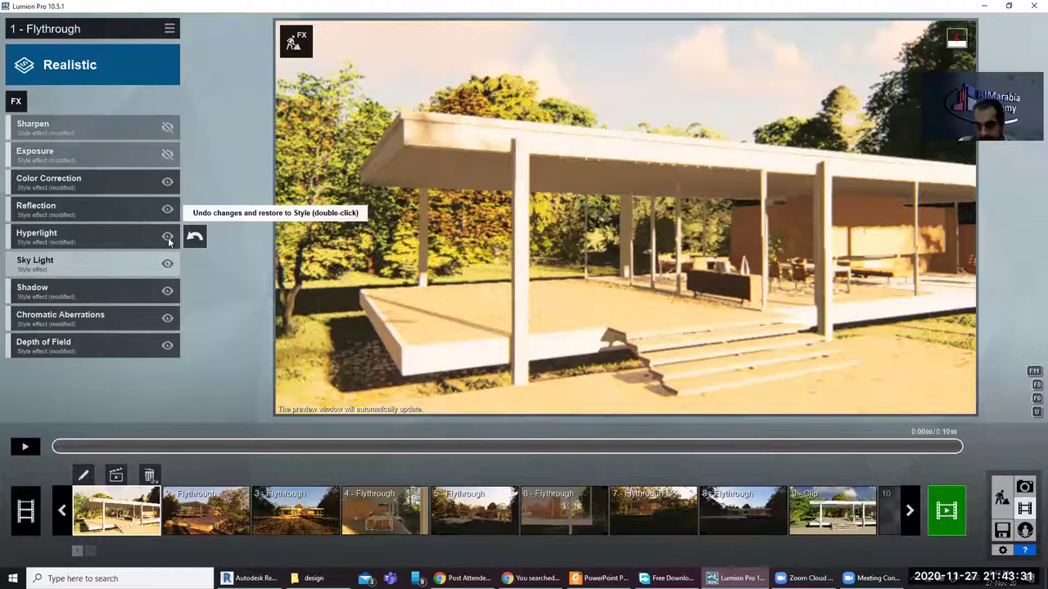
mouse_move(90, 236)
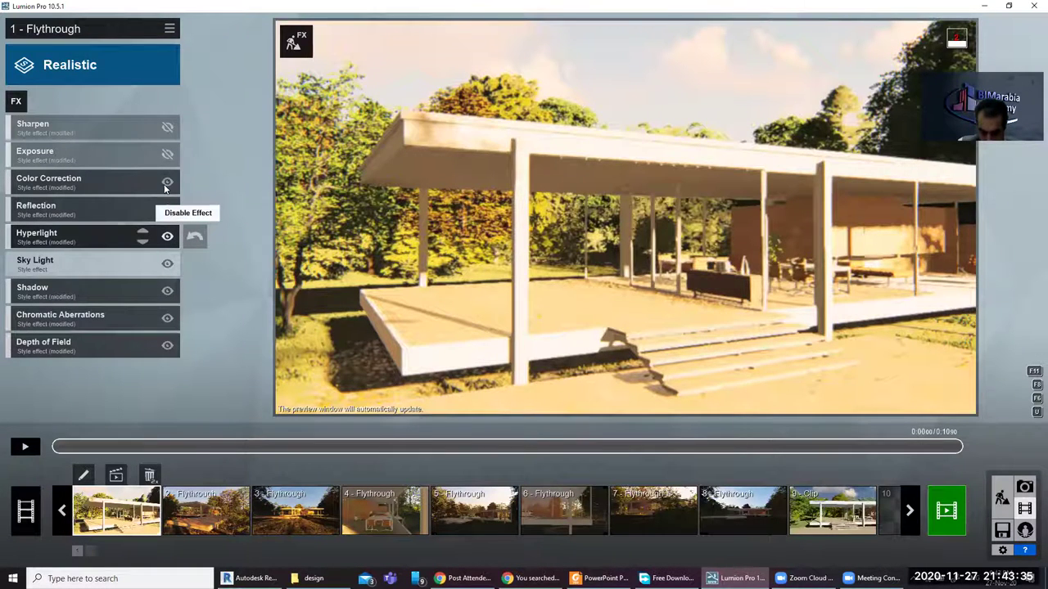
left_click(164, 188)
left_click(164, 190)
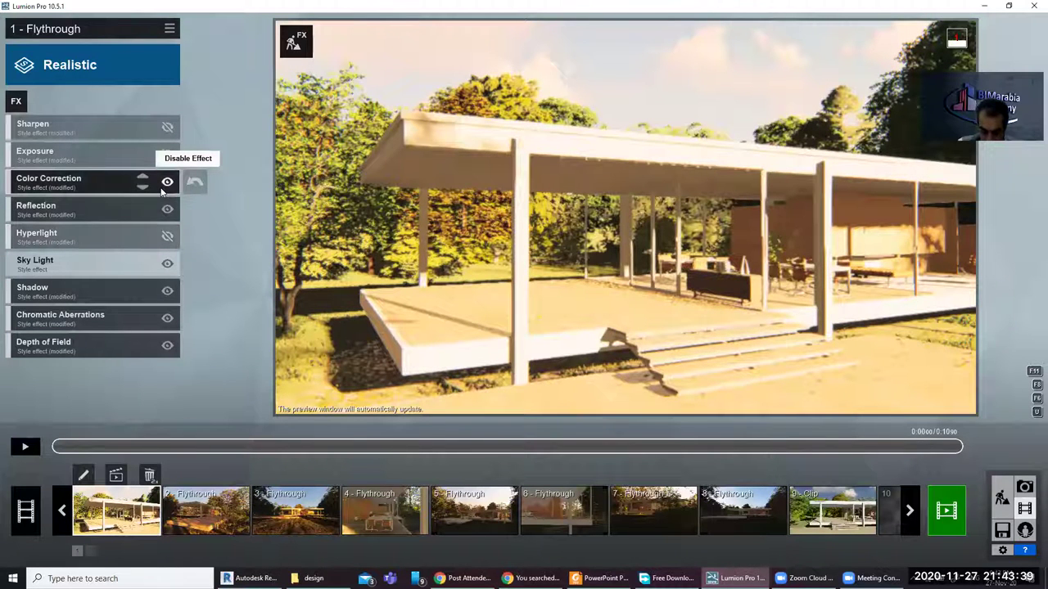
Give clip 1 a Sun Study effect with Day 27 and time zone 4.30, then preview the clip
left_click(16, 101)
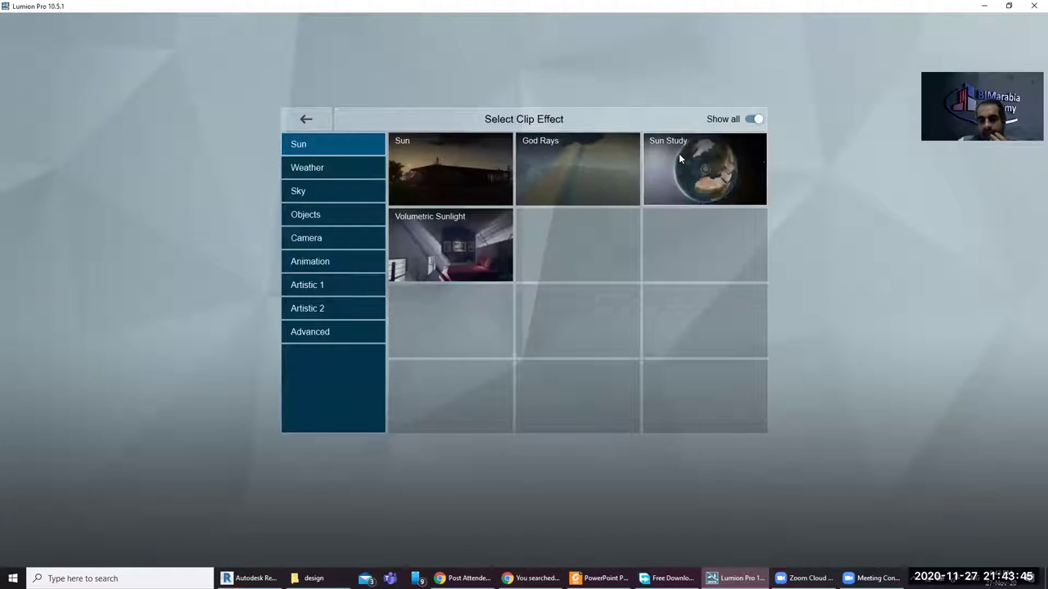
left_click(679, 158)
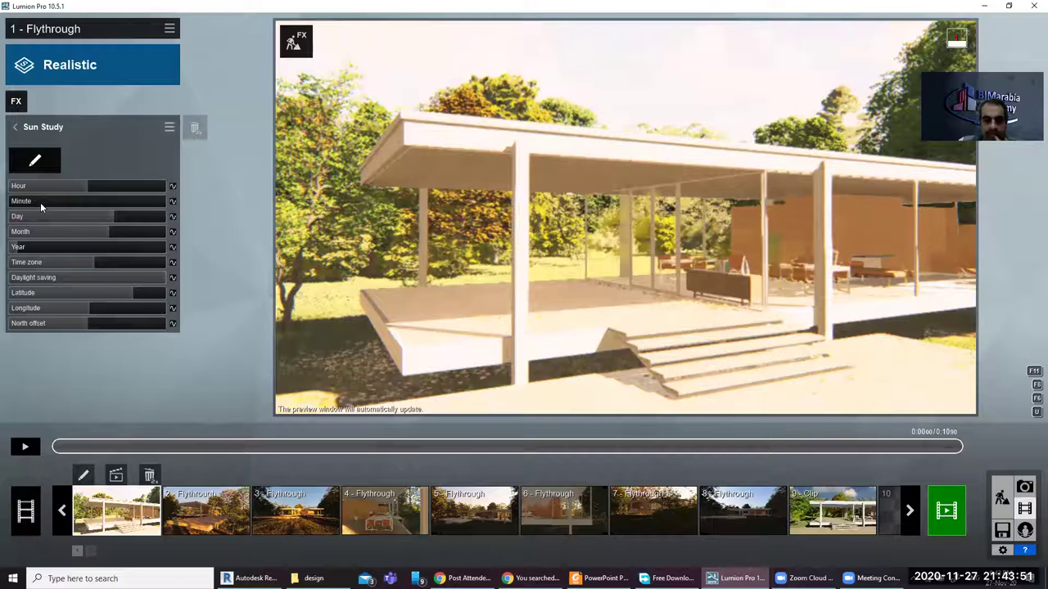
mouse_move(116, 216)
left_mouse_down()
mouse_move(142, 215)
mouse_move(61, 222)
mouse_move(65, 232)
left_mouse_up()
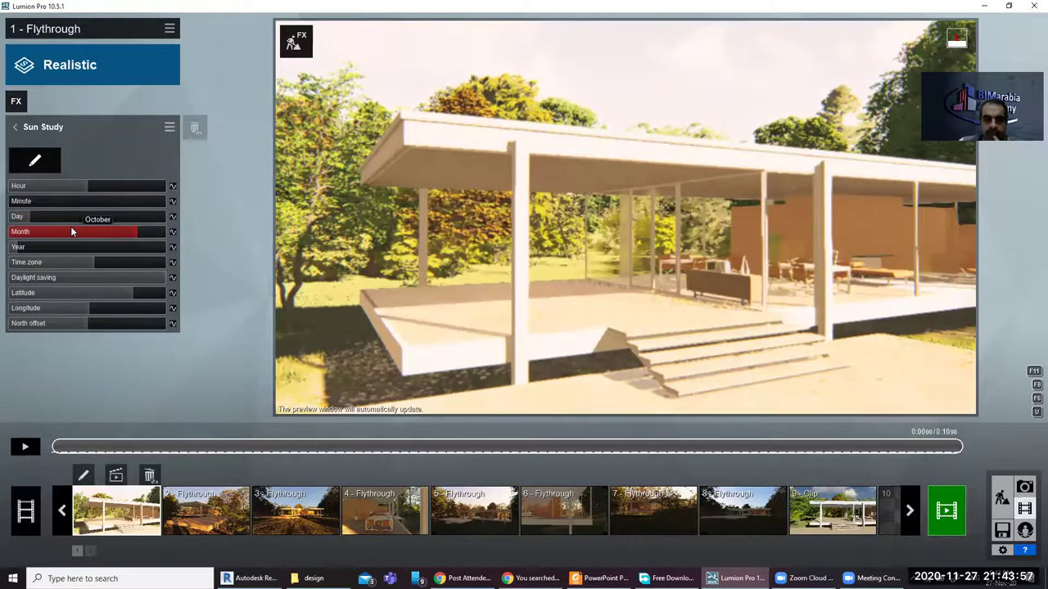
mouse_move(99, 262)
left_mouse_down()
mouse_move(120, 259)
mouse_move(78, 259)
left_mouse_up()
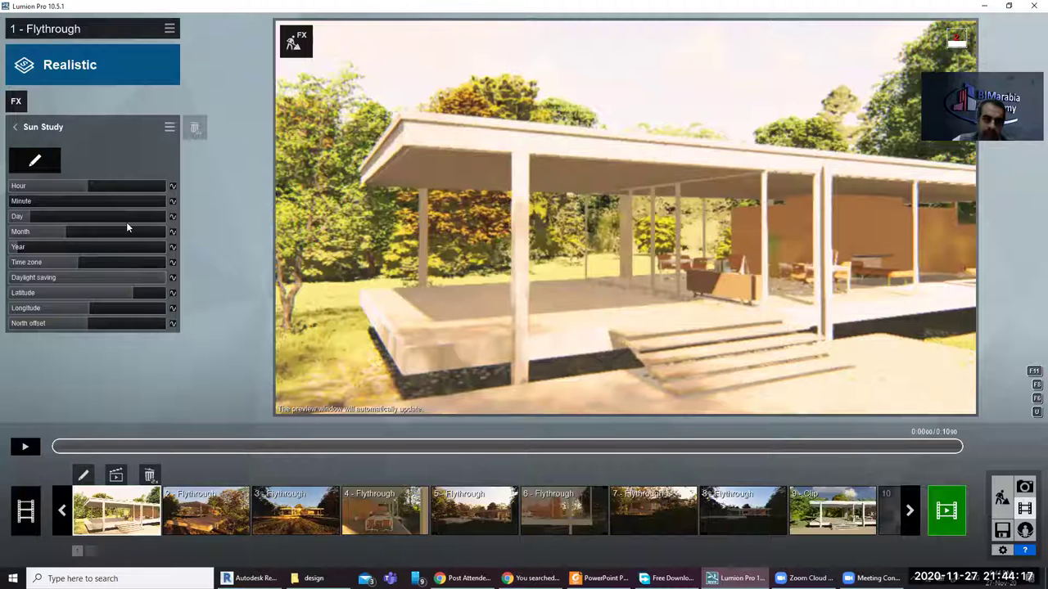
left_click(26, 449)
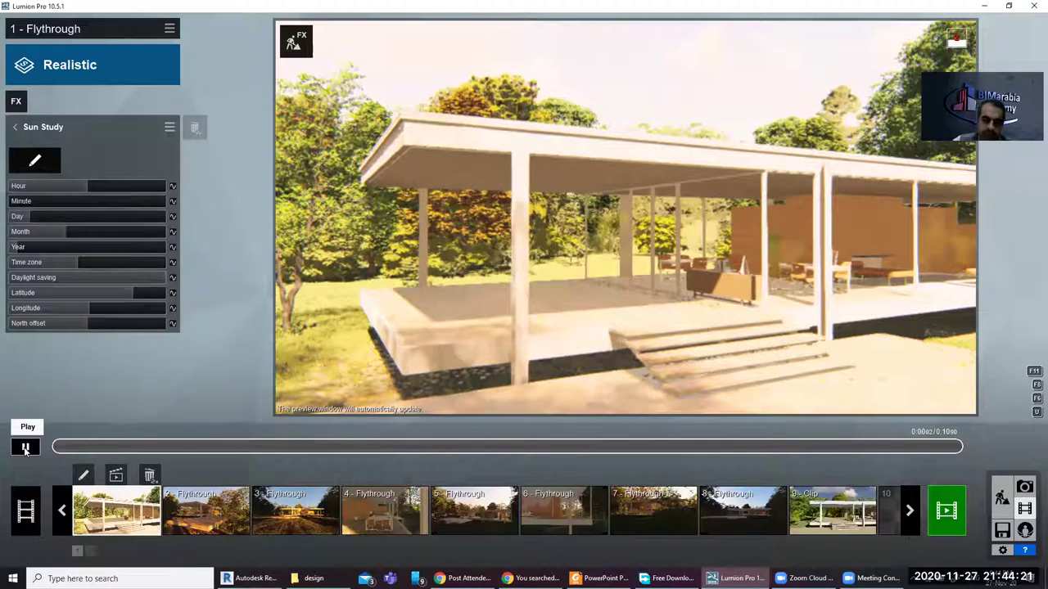
left_click(26, 449)
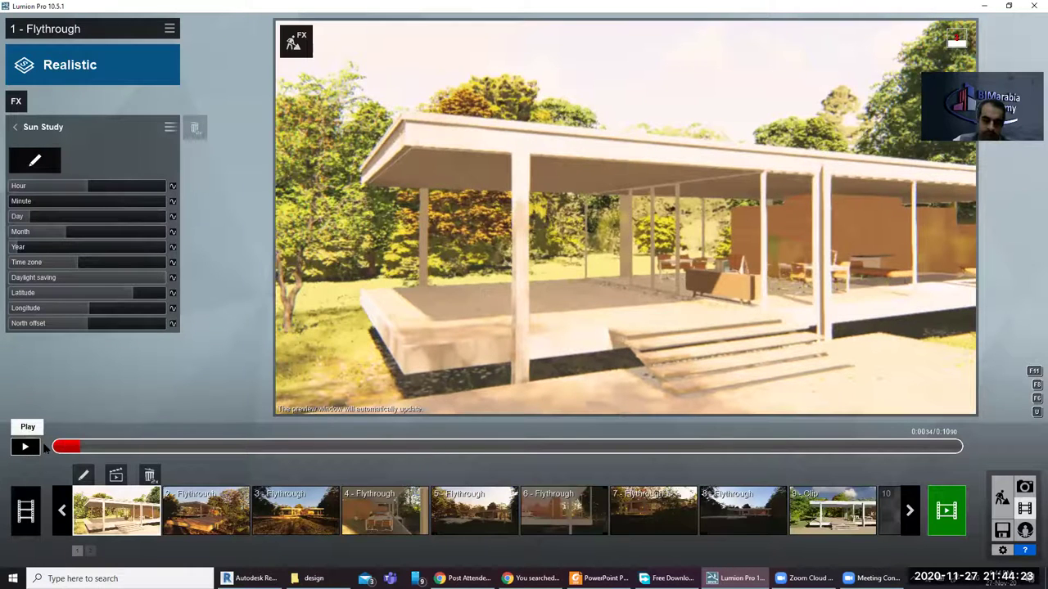
left_click(55, 449)
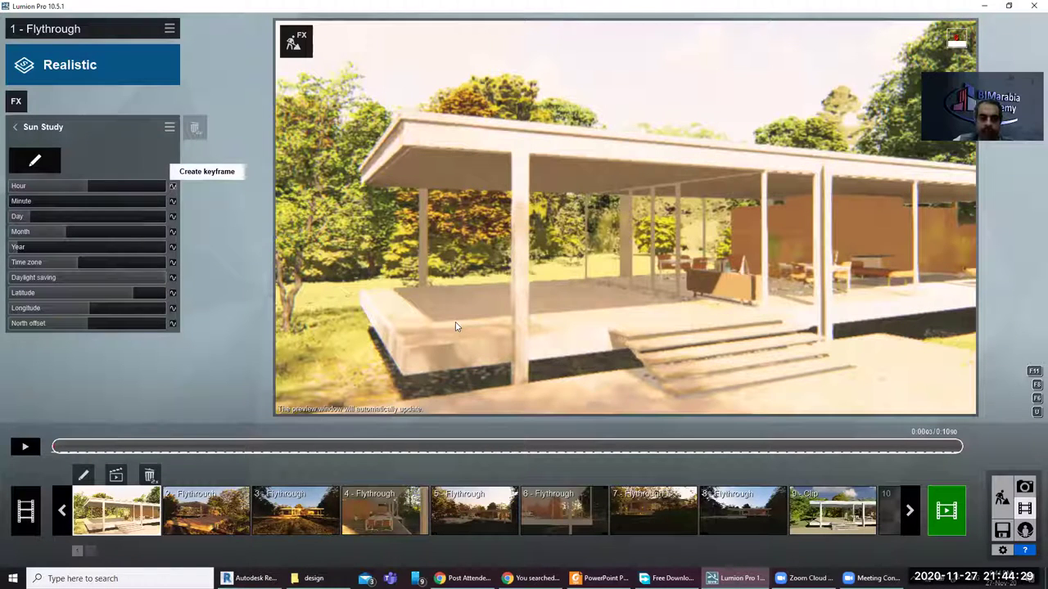
Keyframe the Sun Study Hour at 12, then add a later keyframe set to Hour 14
left_click(173, 186)
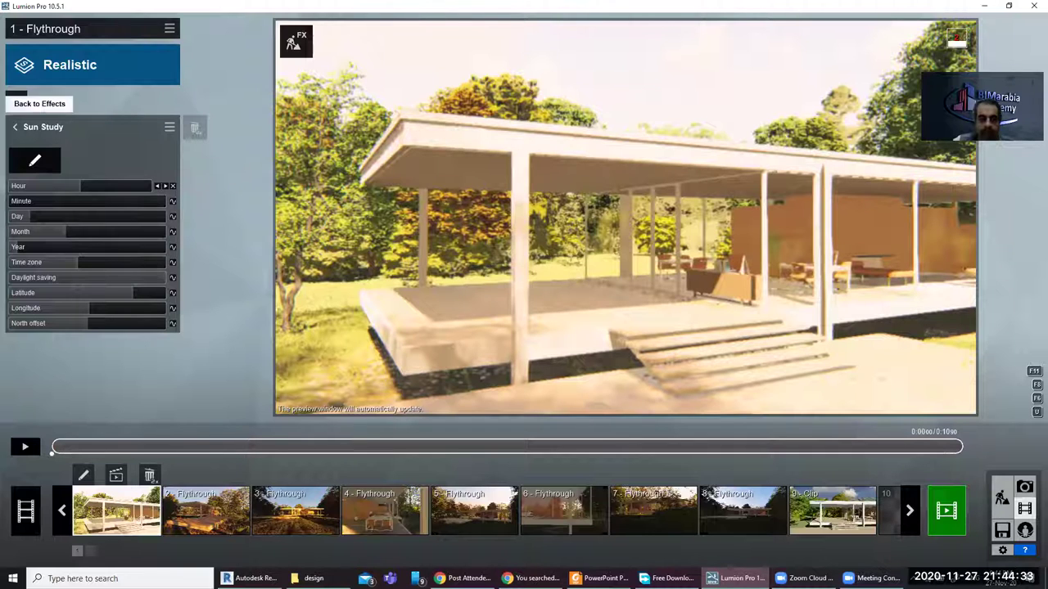
key("space")
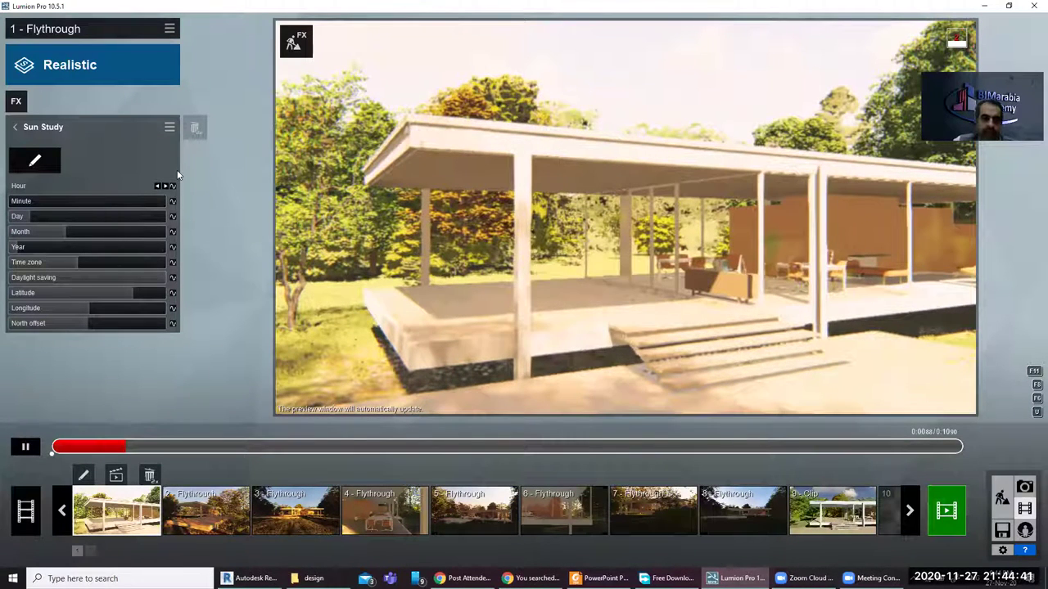
left_click(174, 189)
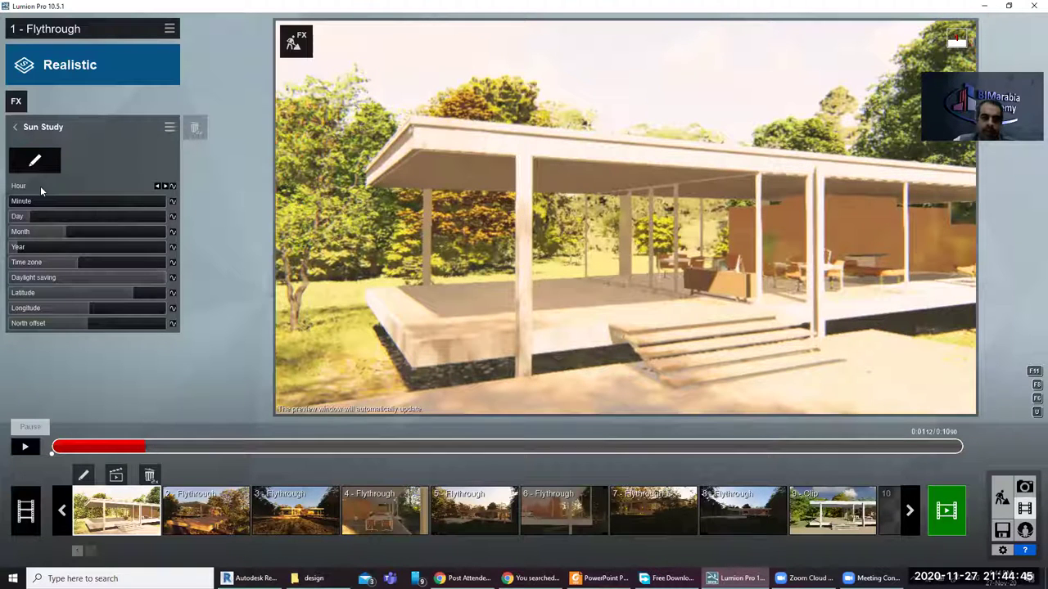
left_click(173, 187)
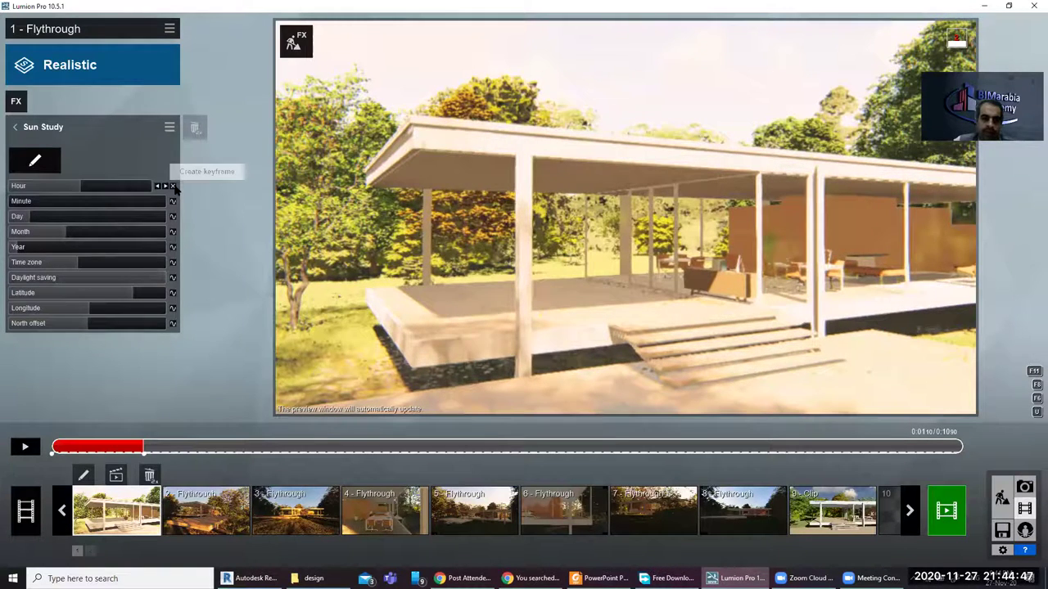
left_click(96, 187)
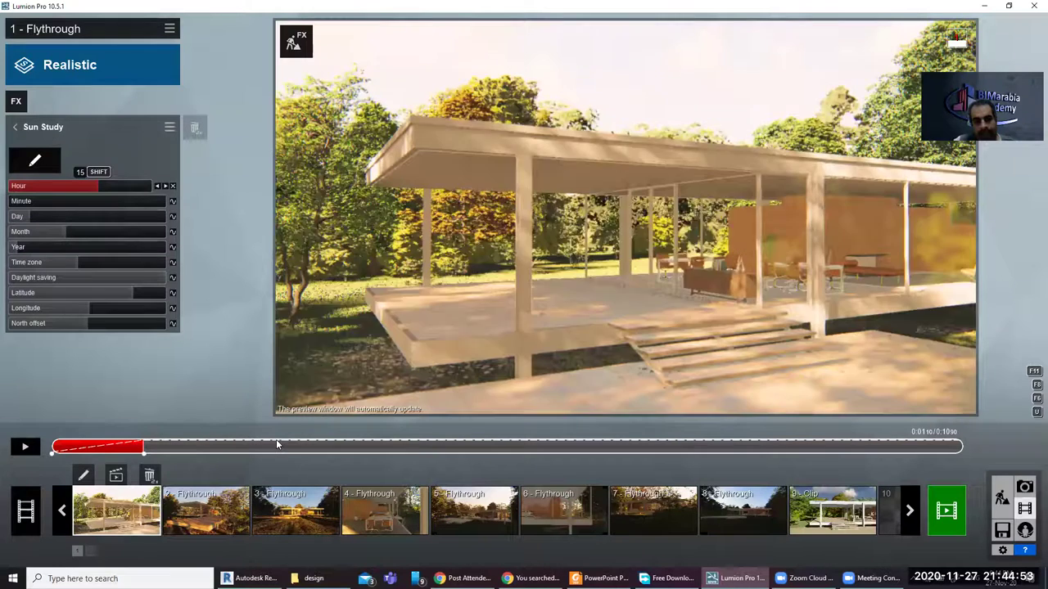
Play further into the clip and add another Hour keyframe there
left_click(24, 453)
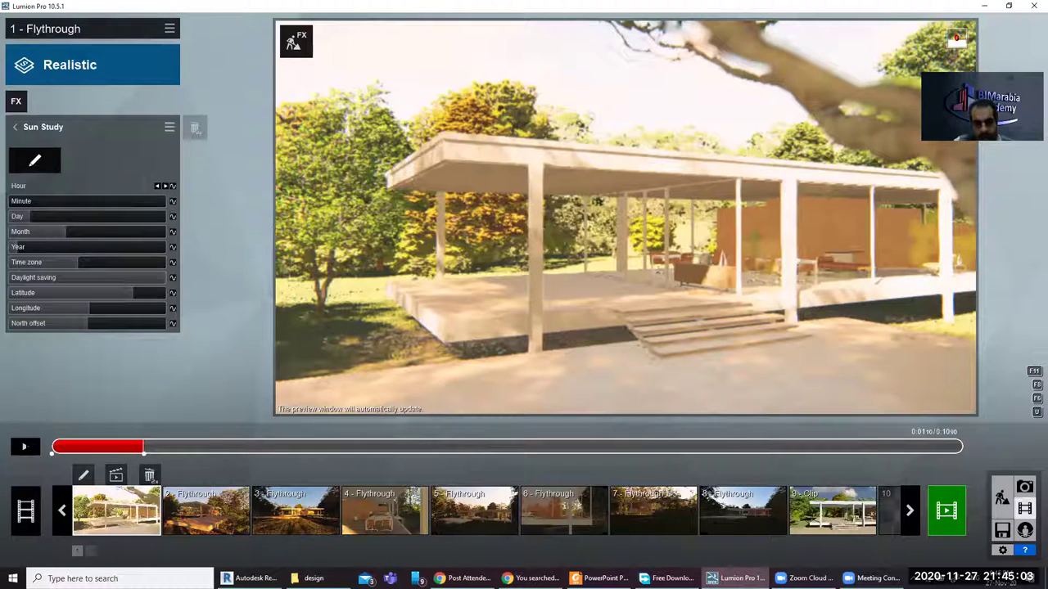
left_click(25, 447)
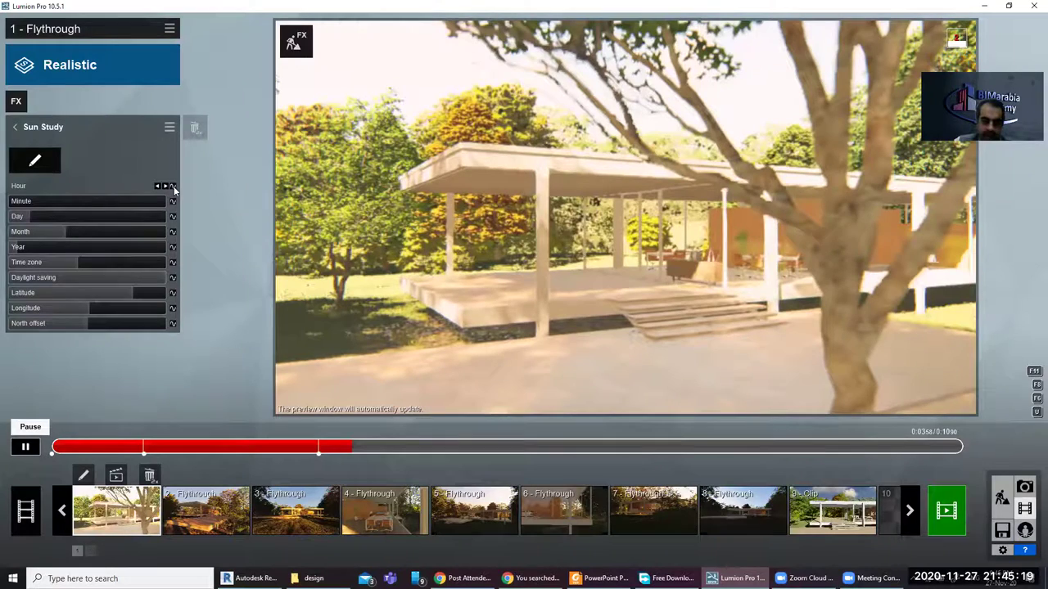
left_click(23, 448)
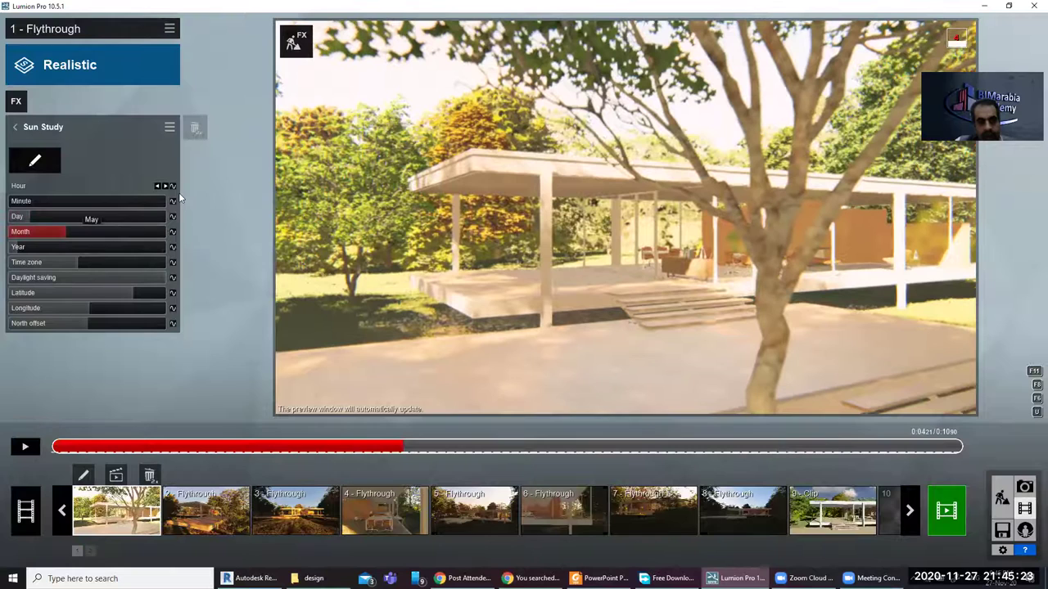
left_click(165, 187)
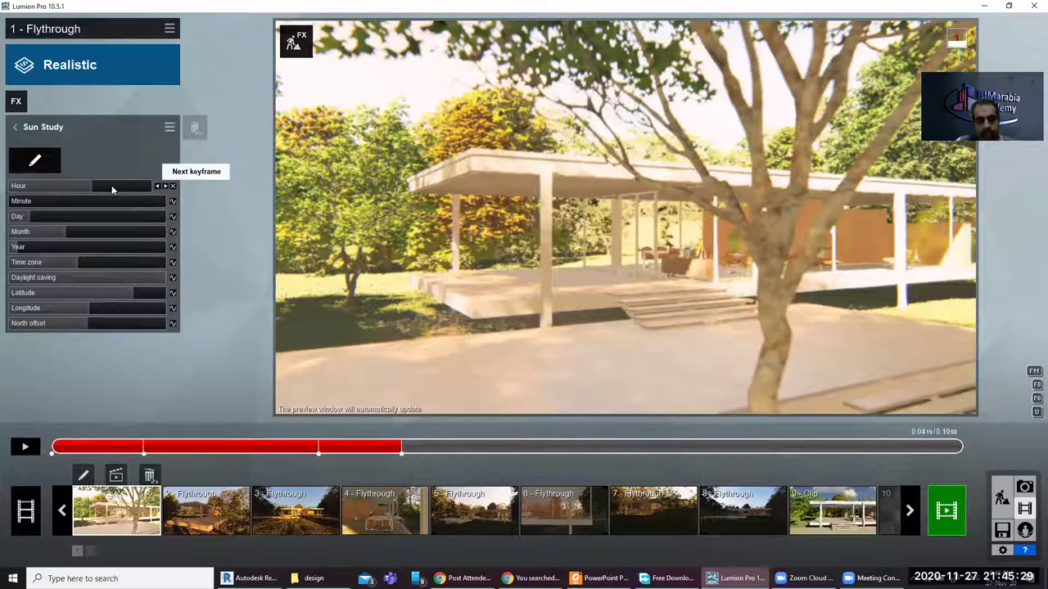
Set that keyframe's Hour to 17, then set Hour 22 further along the clip
left_click(112, 185)
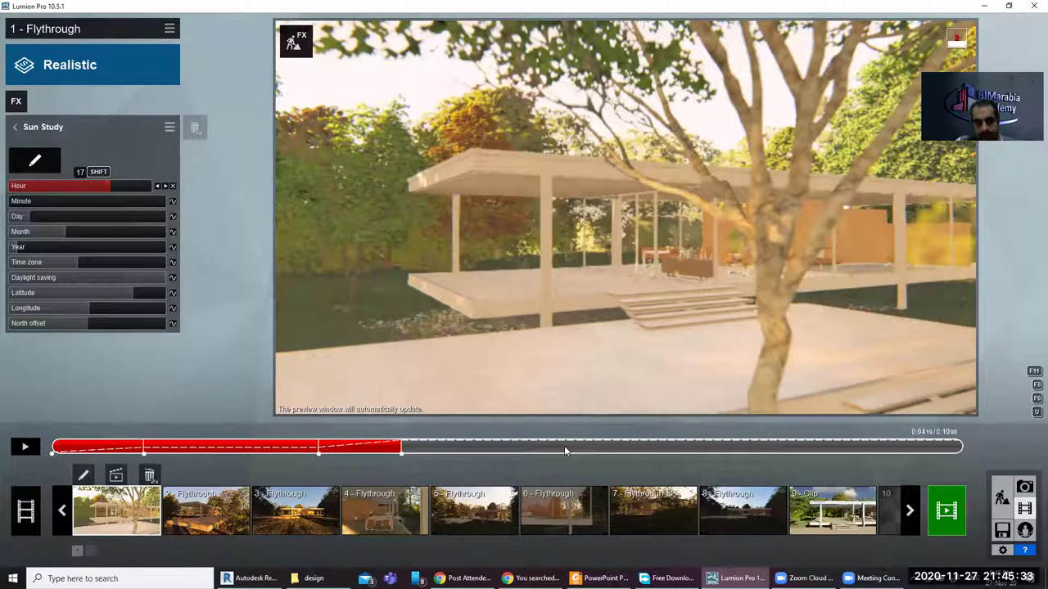
left_click(31, 453)
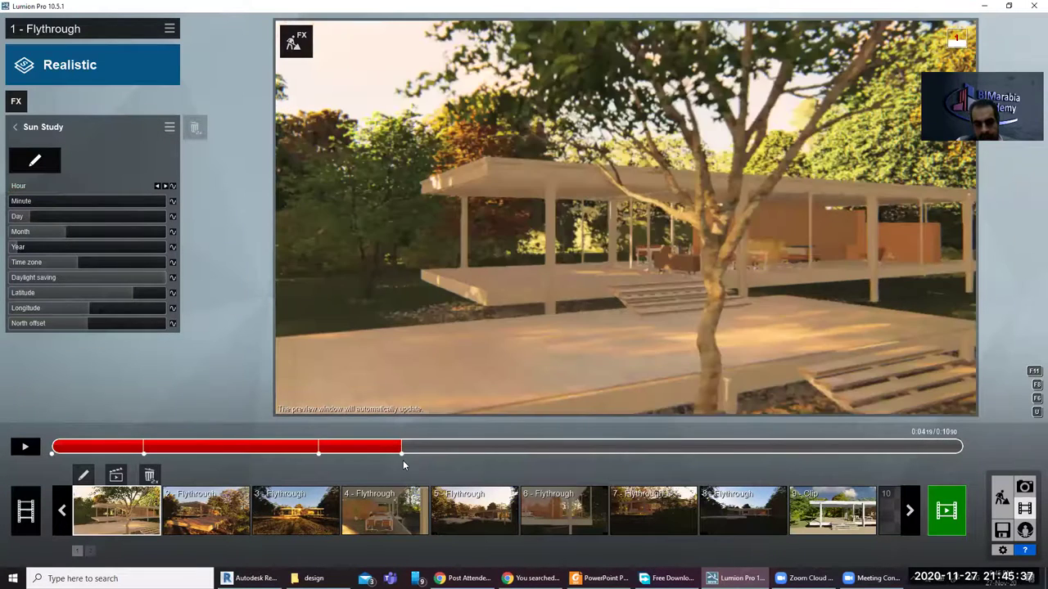
left_click(25, 446)
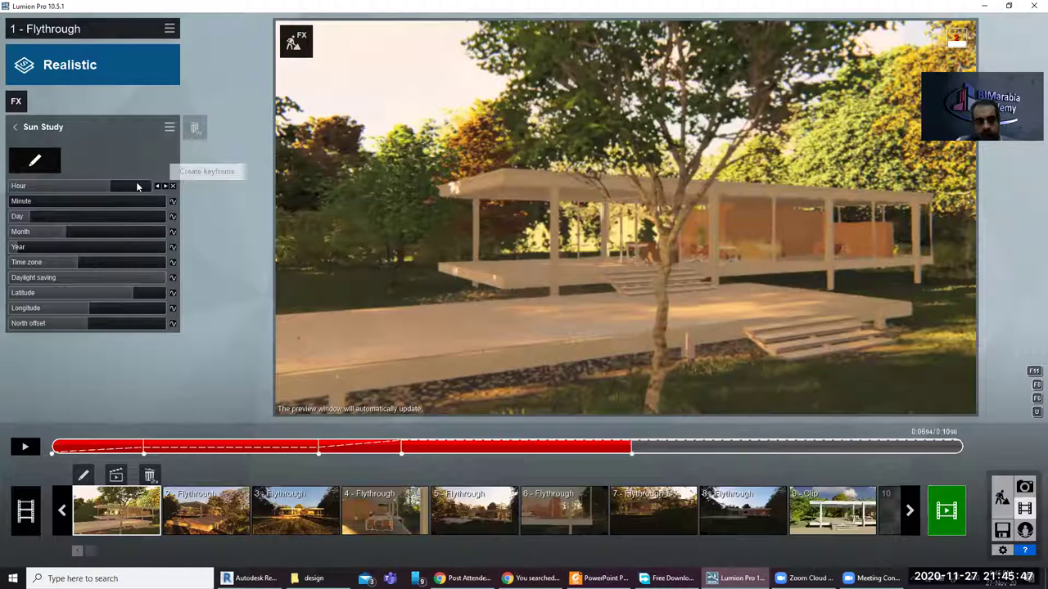
left_click(141, 186)
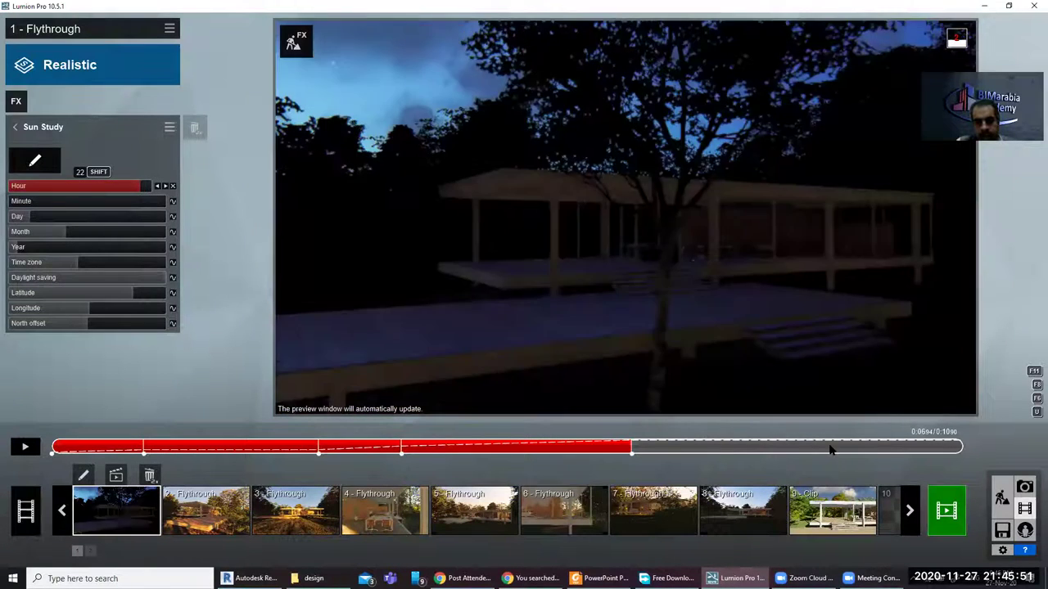
Add an Hour keyframe at the clip's end and play the day-to-night transition
left_click(831, 446)
left_click(958, 449)
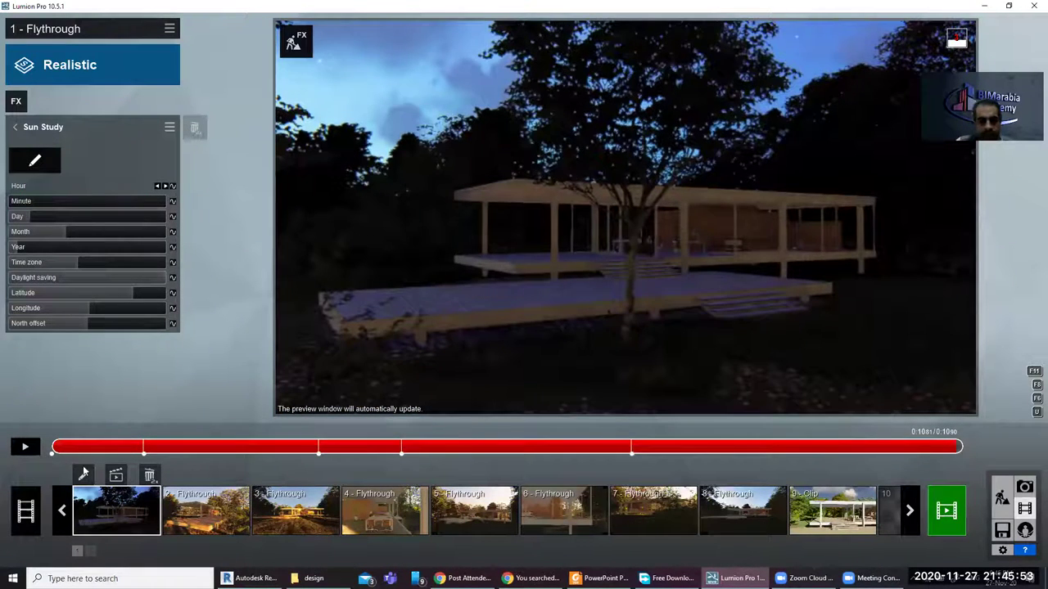
left_click(172, 187)
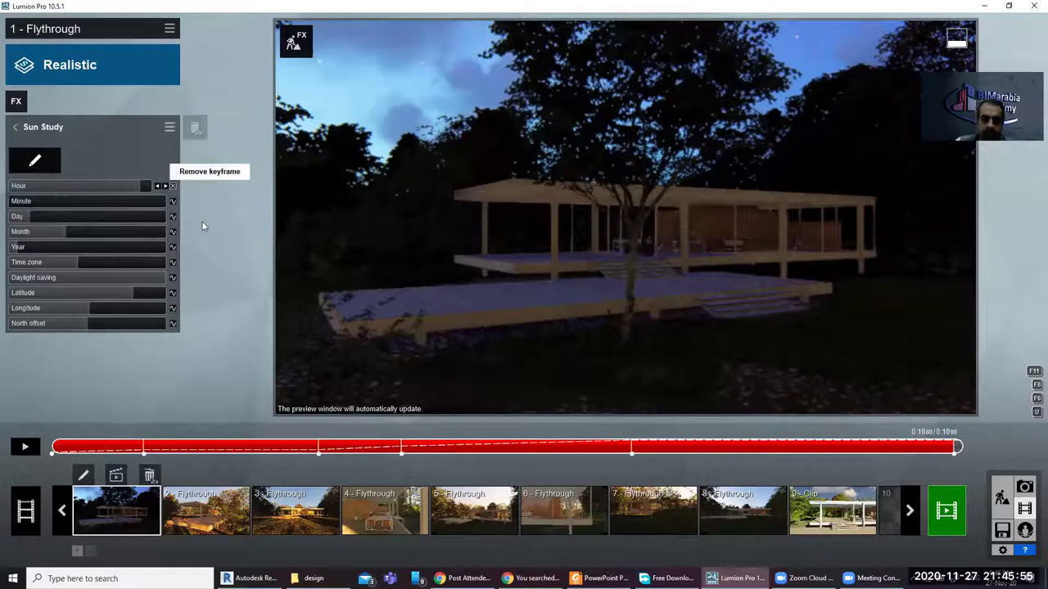
left_click(24, 448)
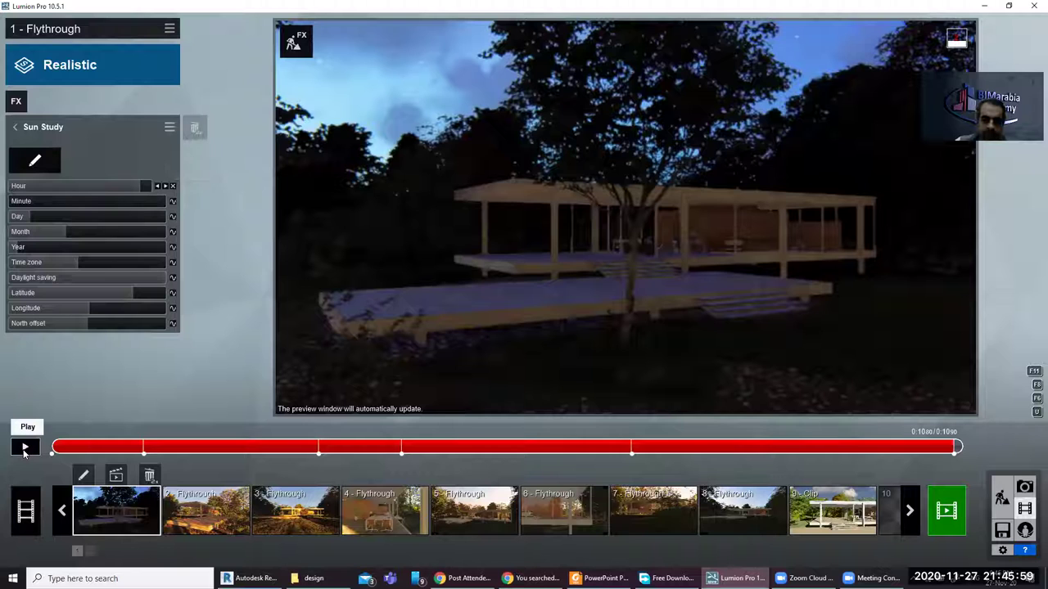
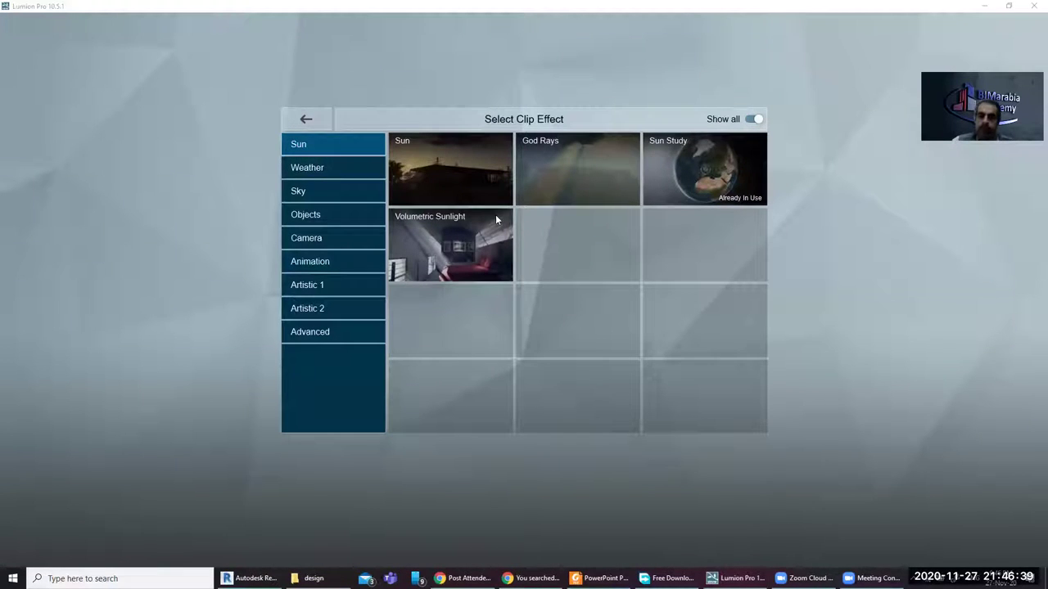
Add Weather > Fog with a denser fog setting to the first clip, then open clip 9's keyframe editor
left_click(321, 169)
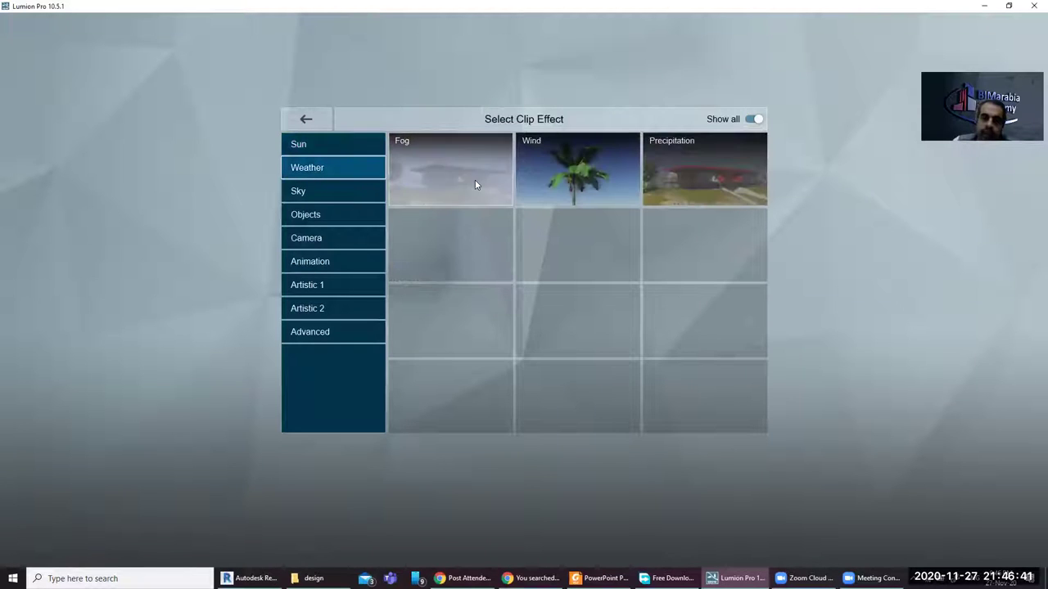
left_click(436, 163)
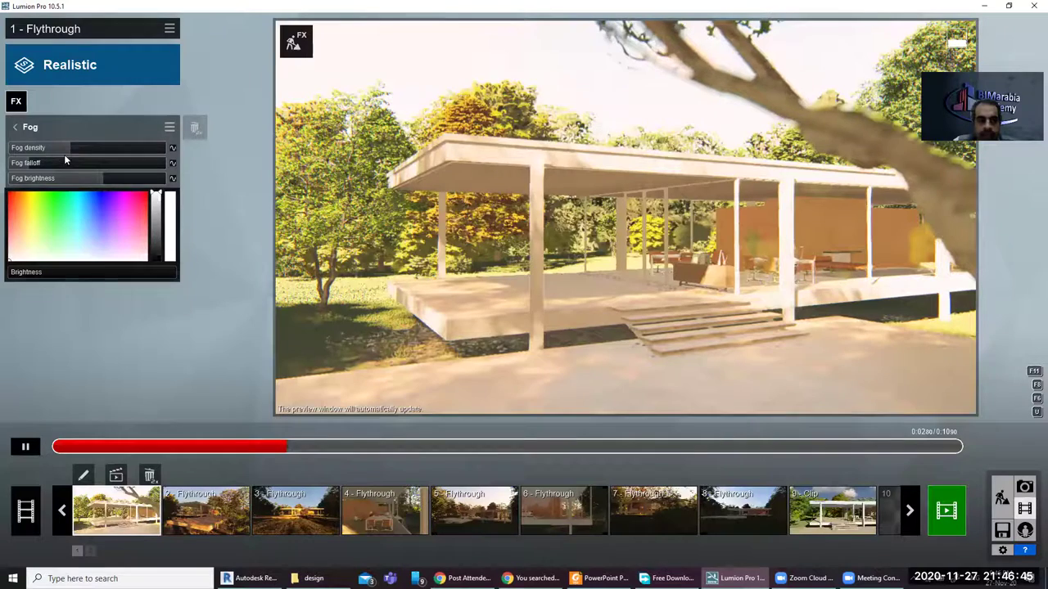
left_click_drag(66, 145, 125, 145)
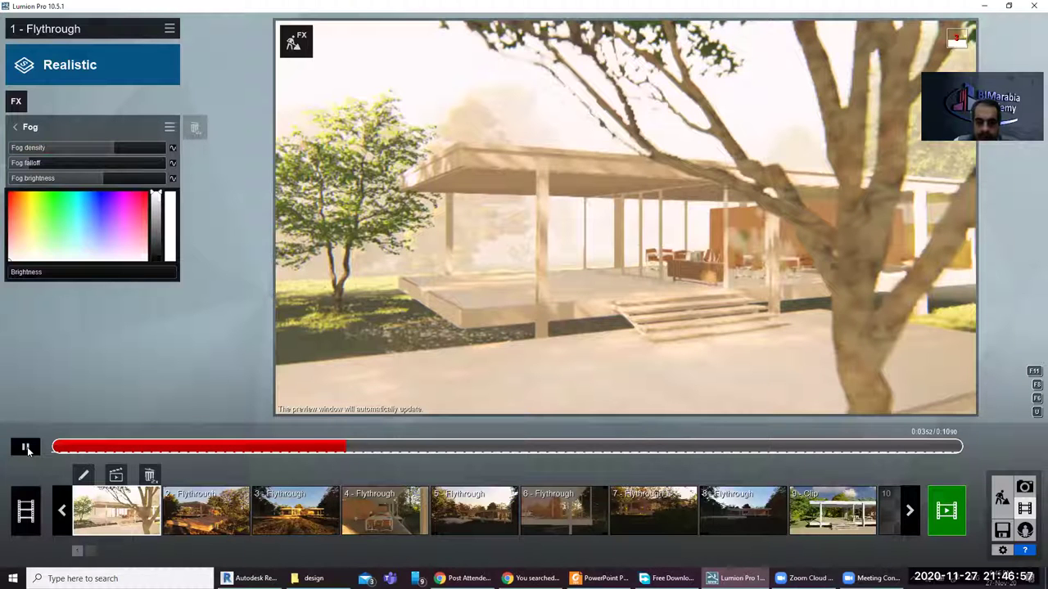
left_click(799, 474)
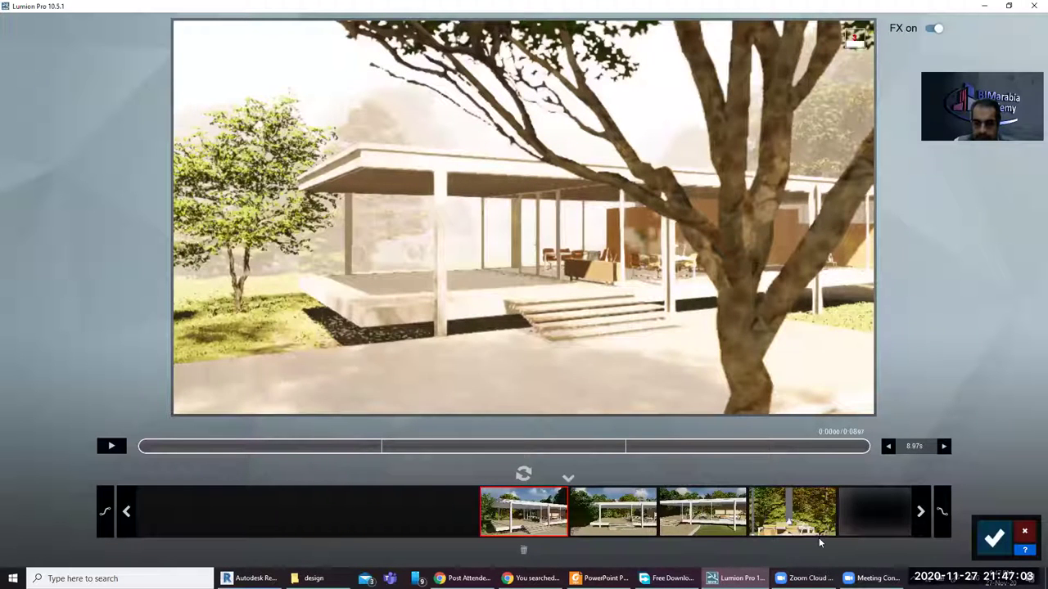
Select clip 9's empty keyframe slot, play back its camera move, and accept the clip
left_click(882, 518)
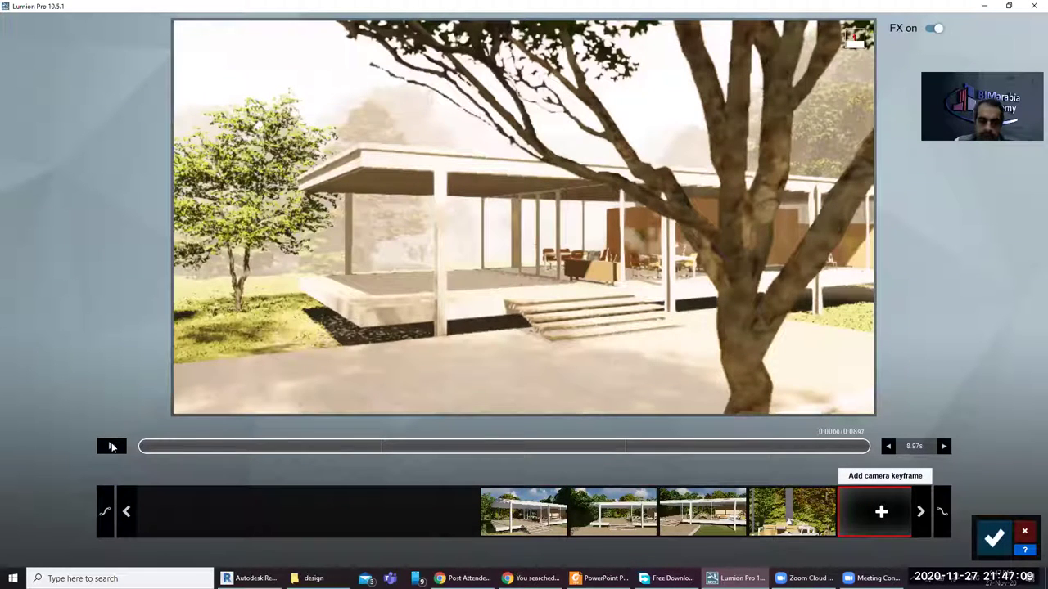
left_click(112, 447)
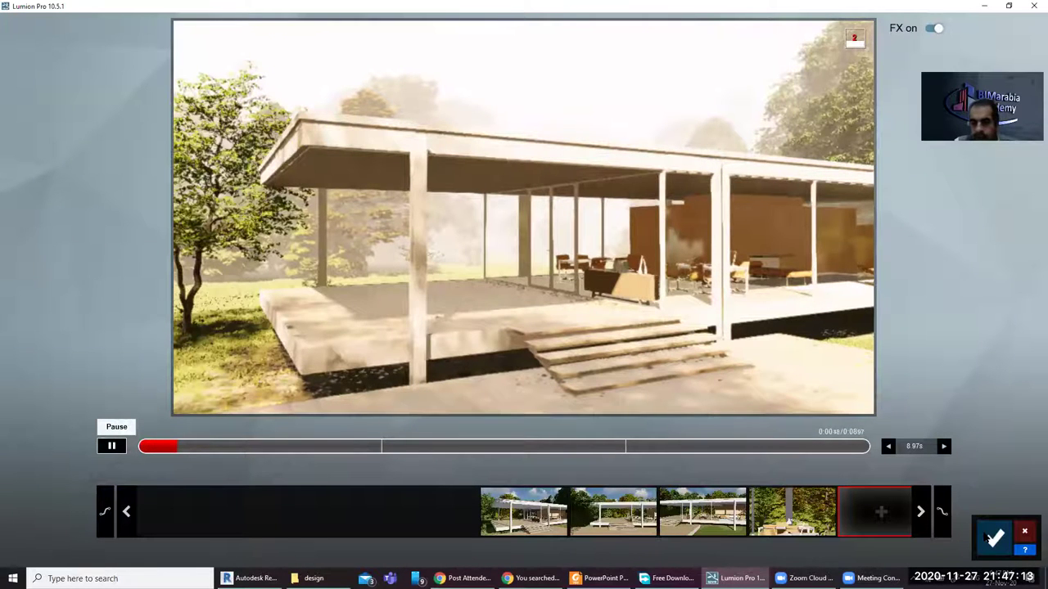
key("space")
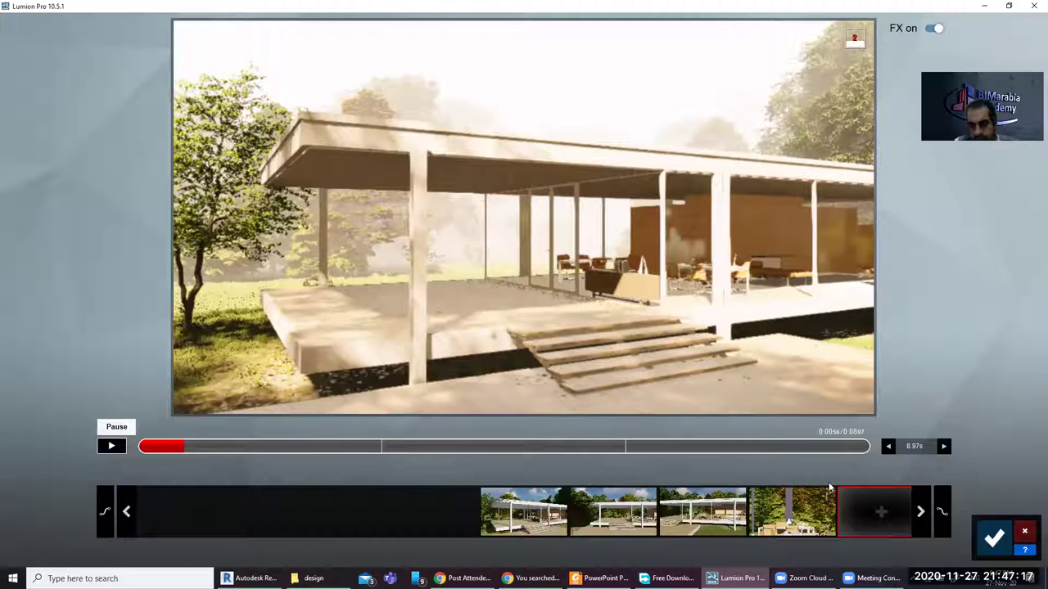
left_click(993, 538)
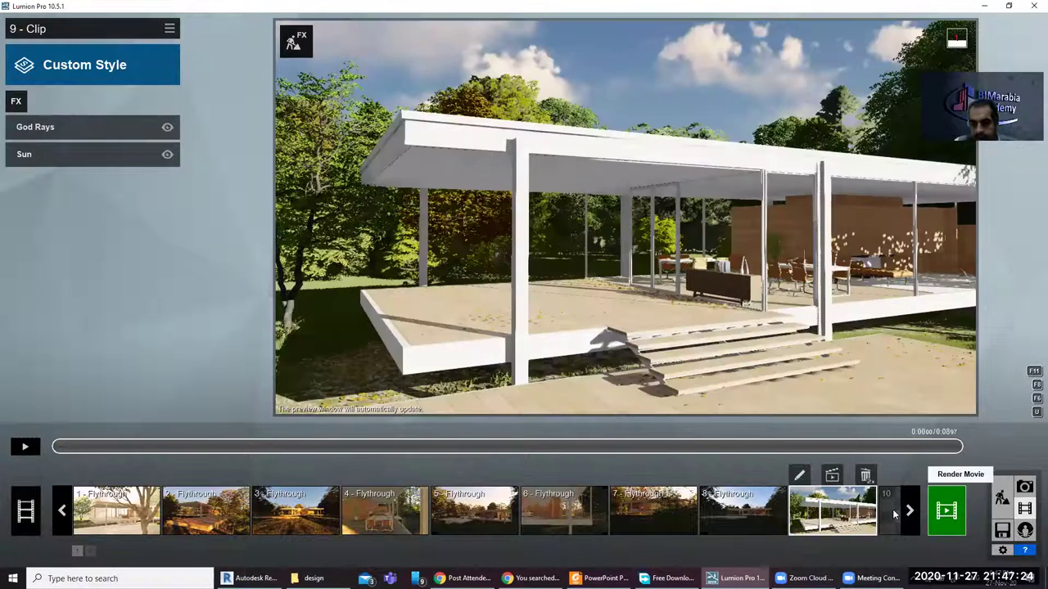
Add the GIS lecture poster image from drive D as clip 10, then delete it
left_click(946, 511)
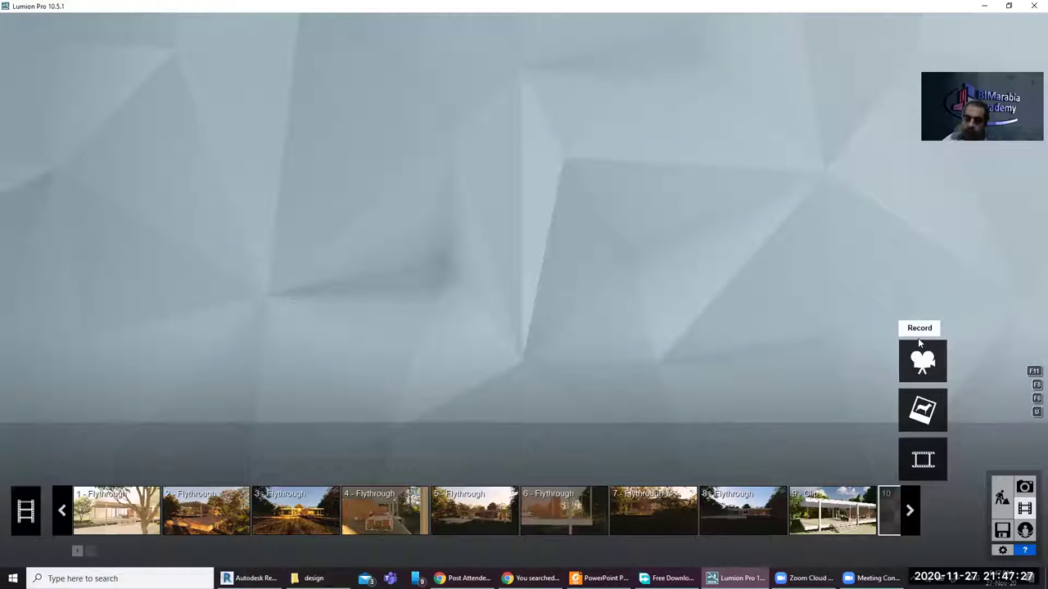
left_click(922, 409)
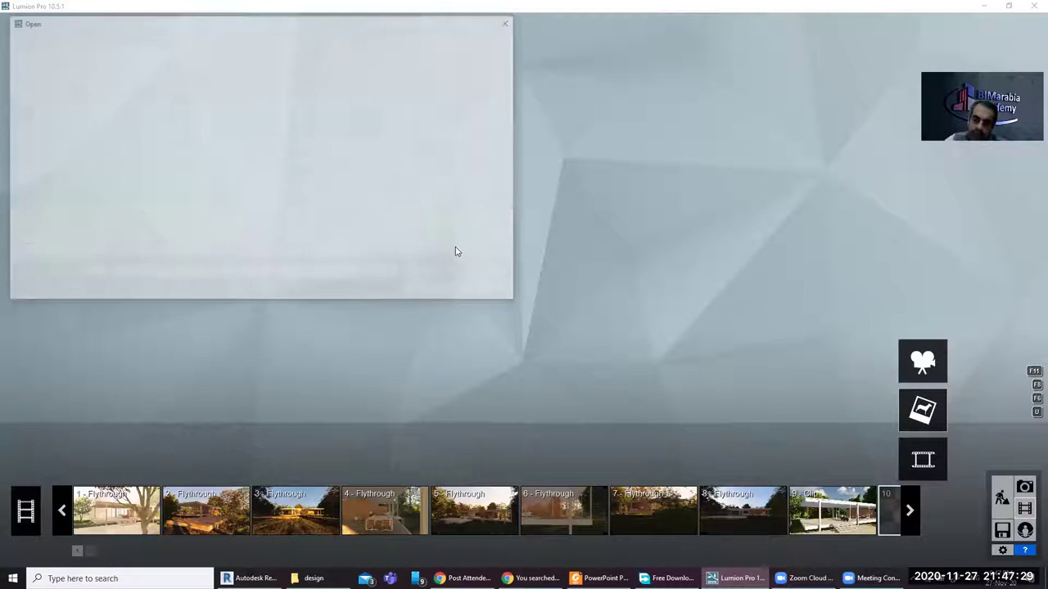
left_click(370, 99)
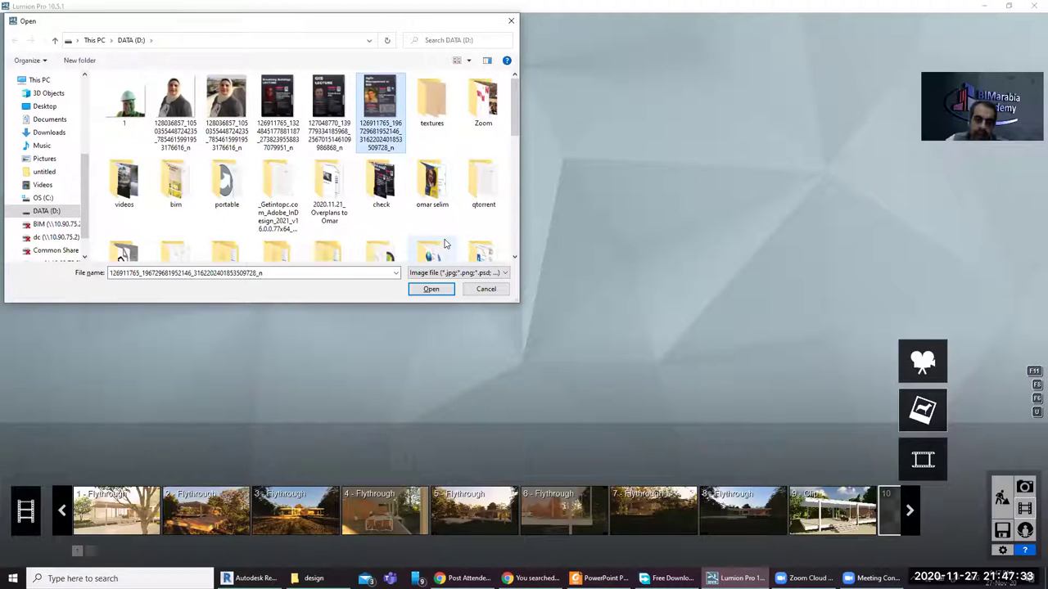
left_click(329, 105)
left_click(430, 289)
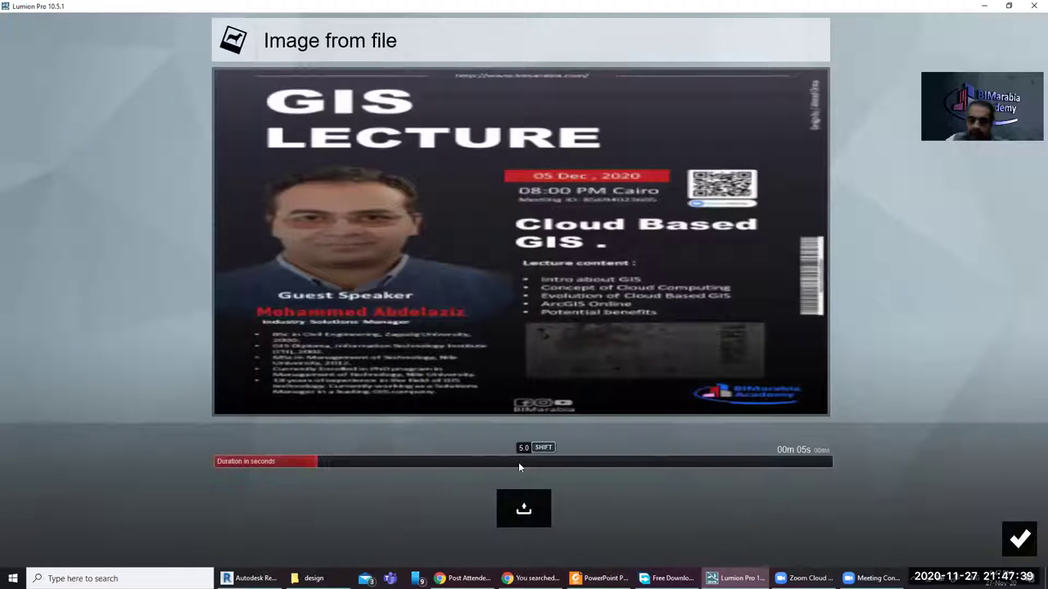
left_click(1015, 546)
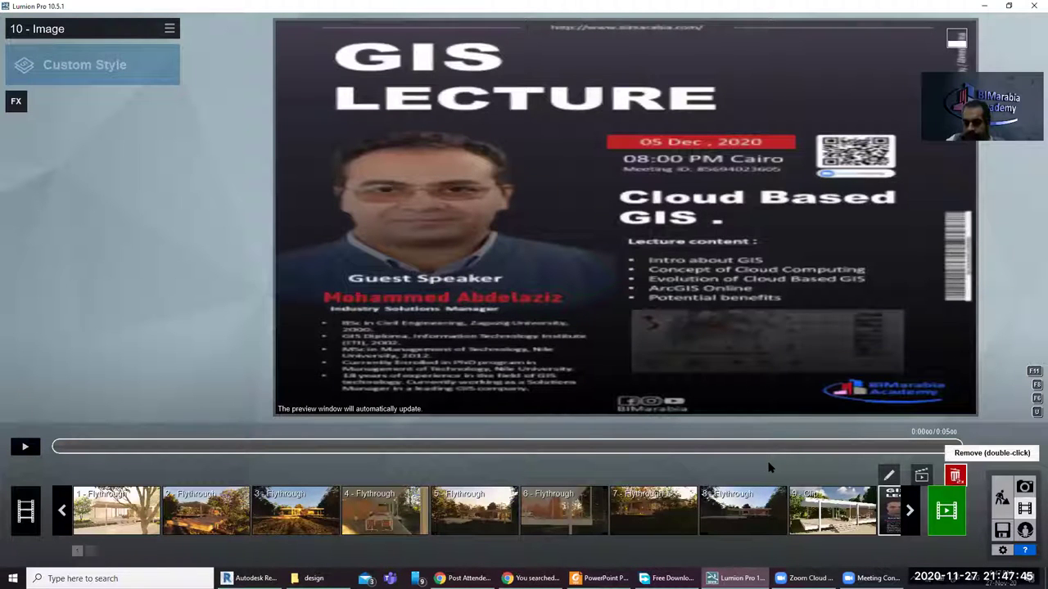
left_click(909, 512)
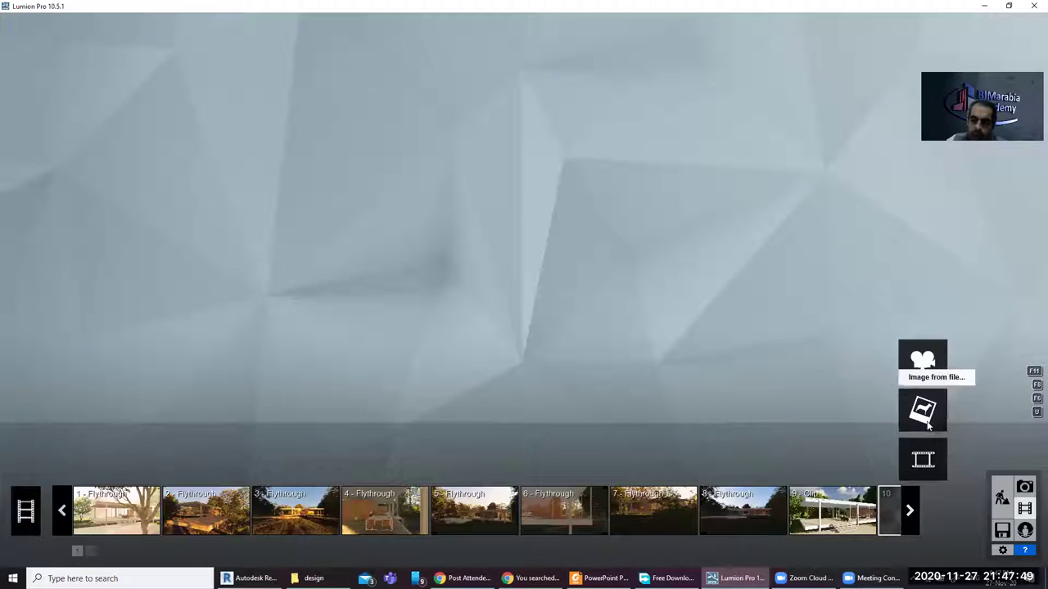
Record clip 10 from two camera keyframes of the pavilion, about 4.42 s long
left_click(626, 412)
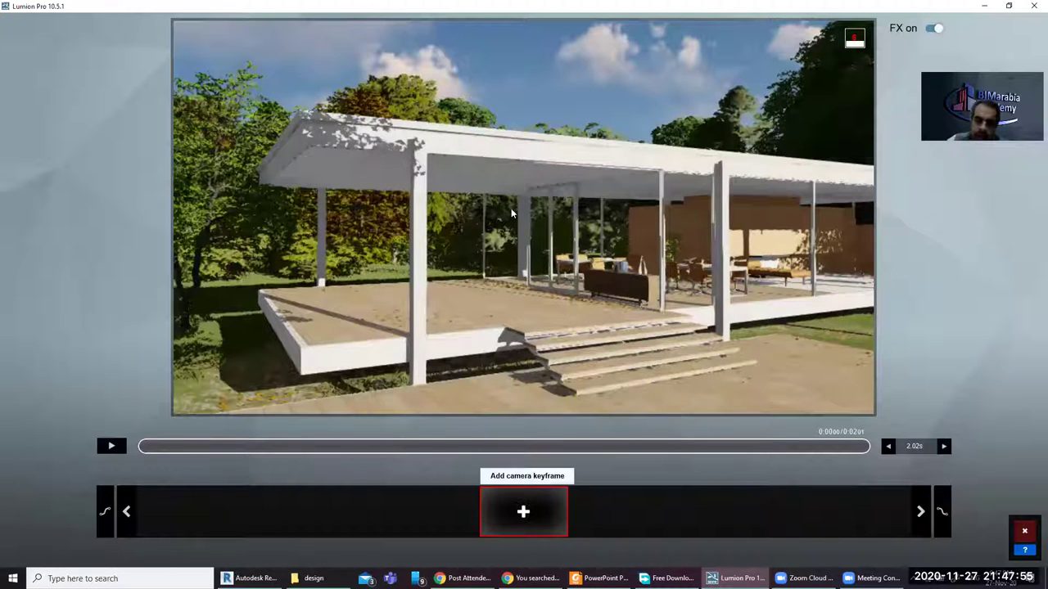
left_click(523, 511)
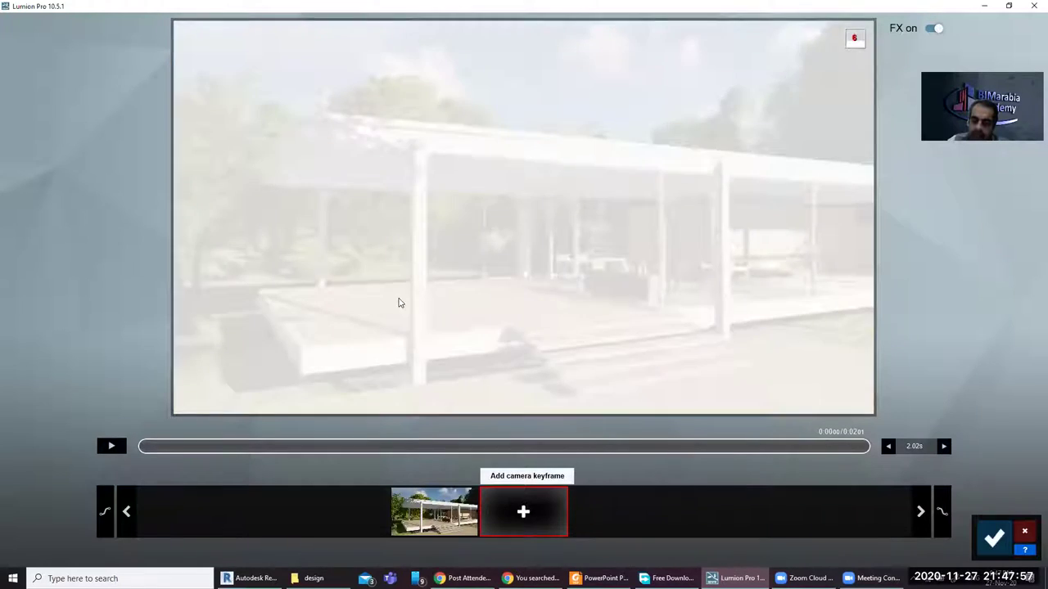
left_click(523, 512)
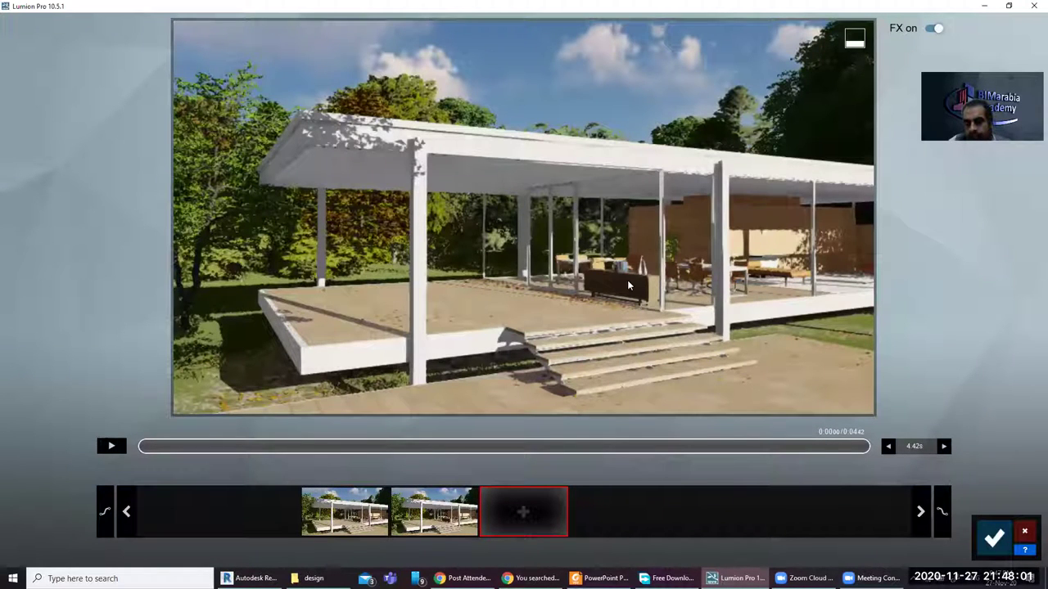
left_click(993, 538)
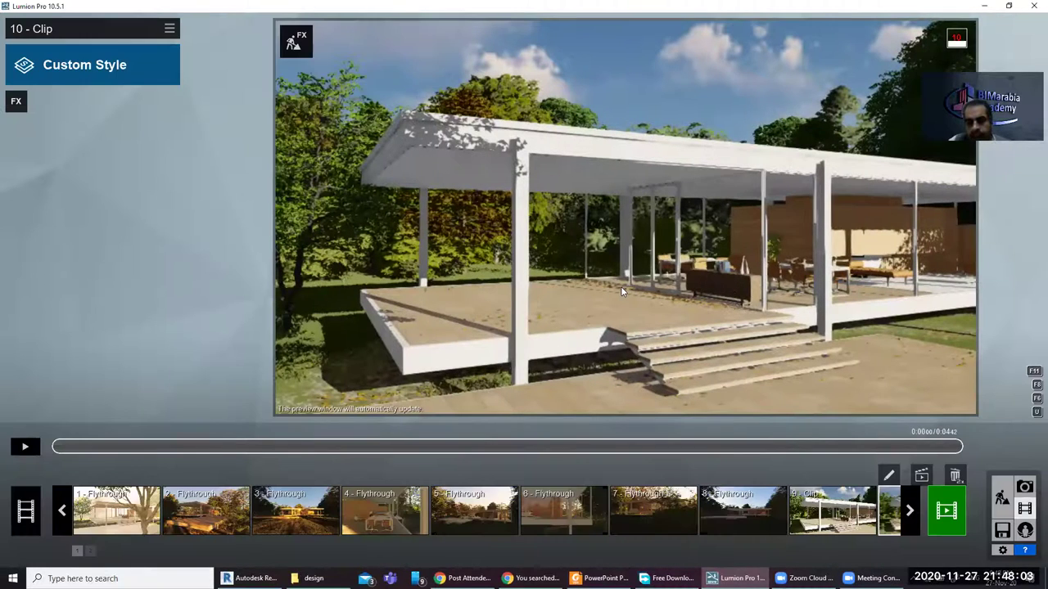
Add a Fog effect to clip 10 and adjust its density
left_click(17, 102)
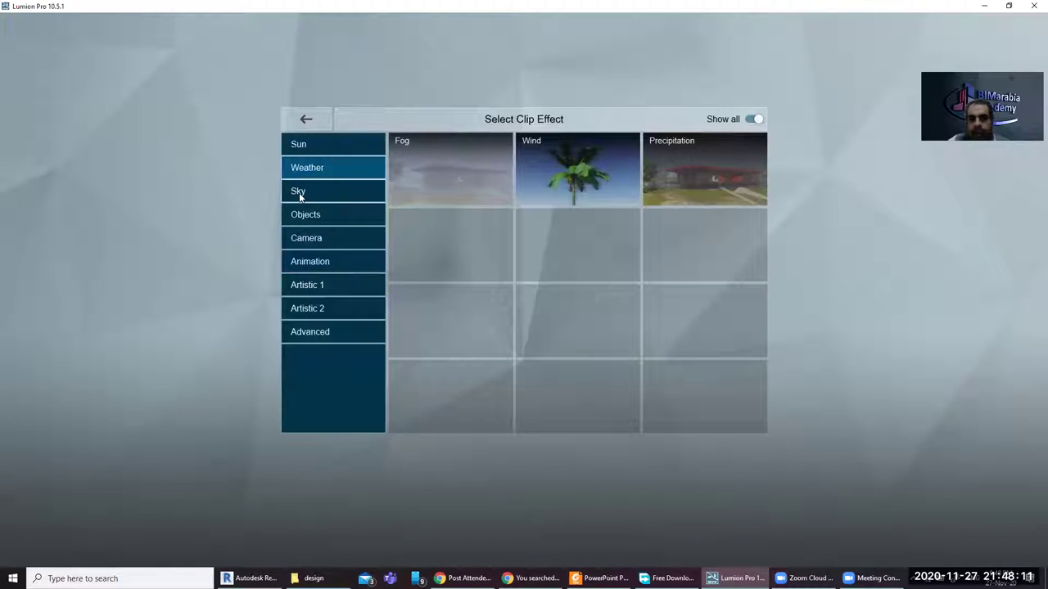
left_click(447, 177)
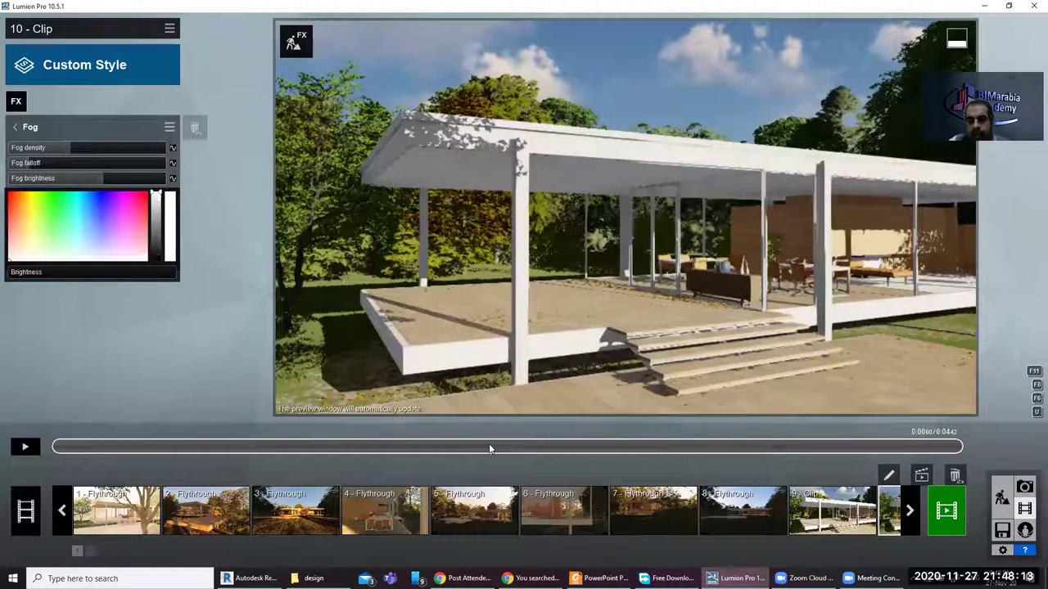
mouse_move(71, 146)
left_mouse_down()
mouse_move(132, 146)
mouse_move(83, 151)
left_mouse_up()
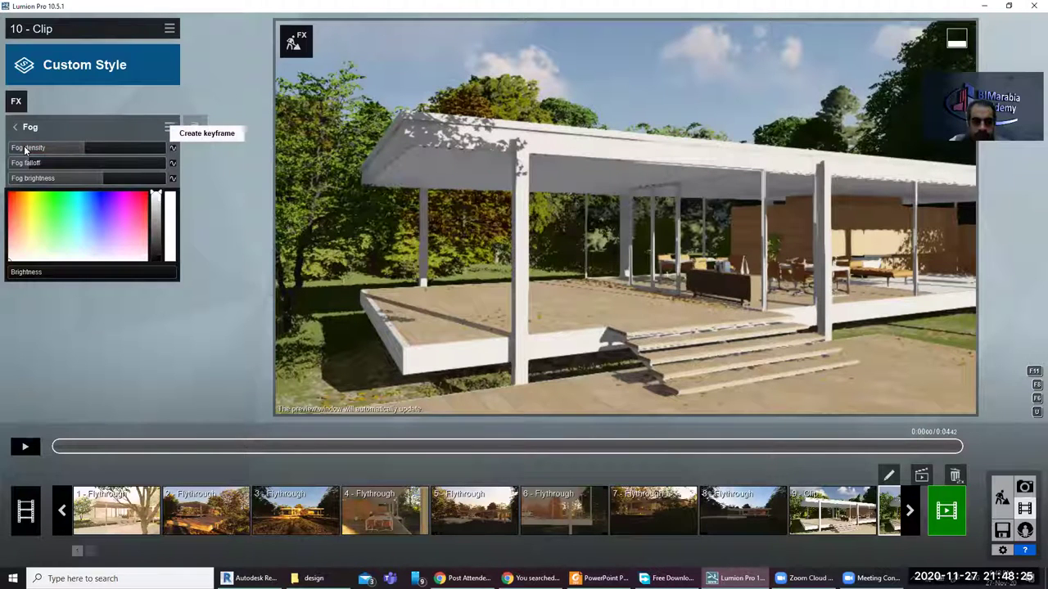
left_click_drag(25, 149, 47, 149)
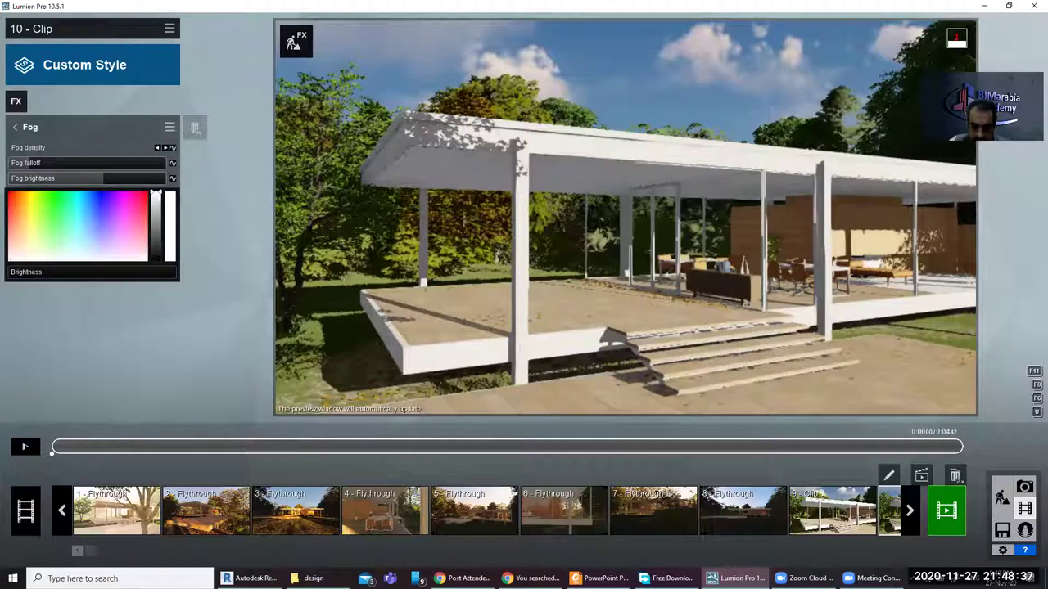
Preview the clip and set the fog density to 2.0 at the clip's end
left_click(488, 446)
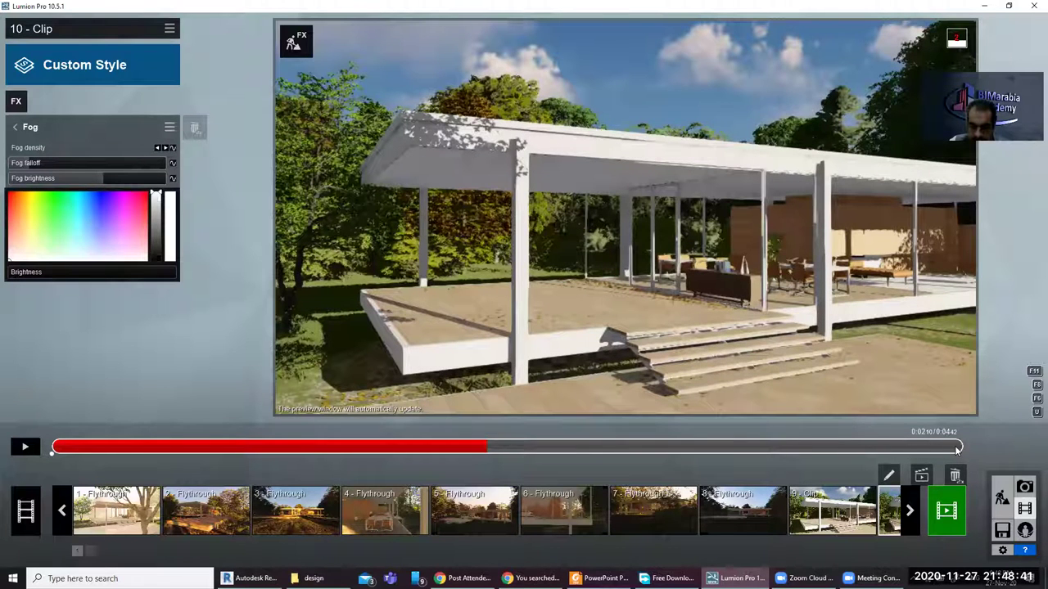
left_click(24, 447)
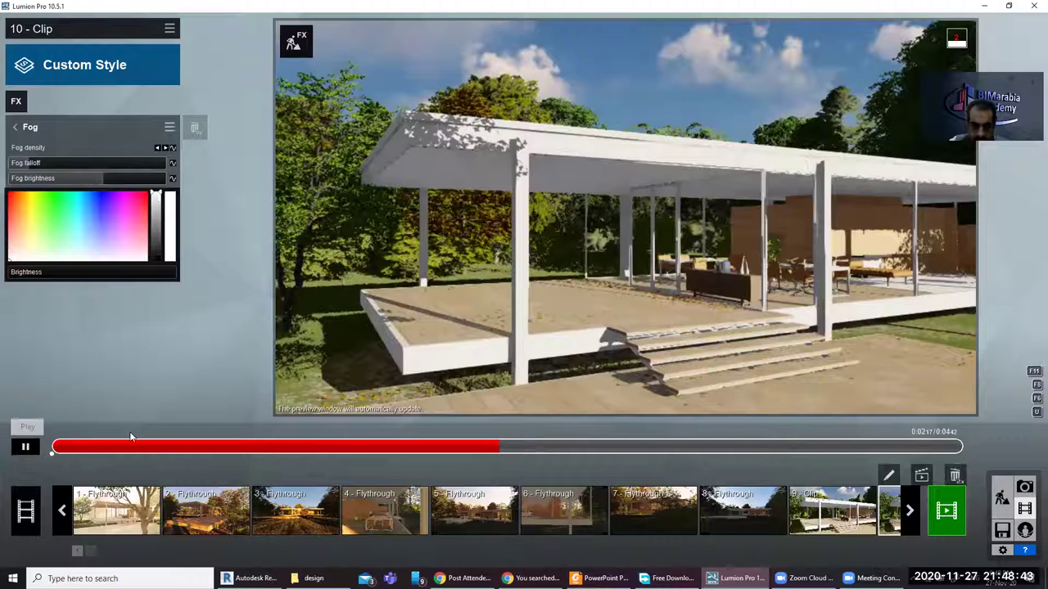
left_click(129, 434)
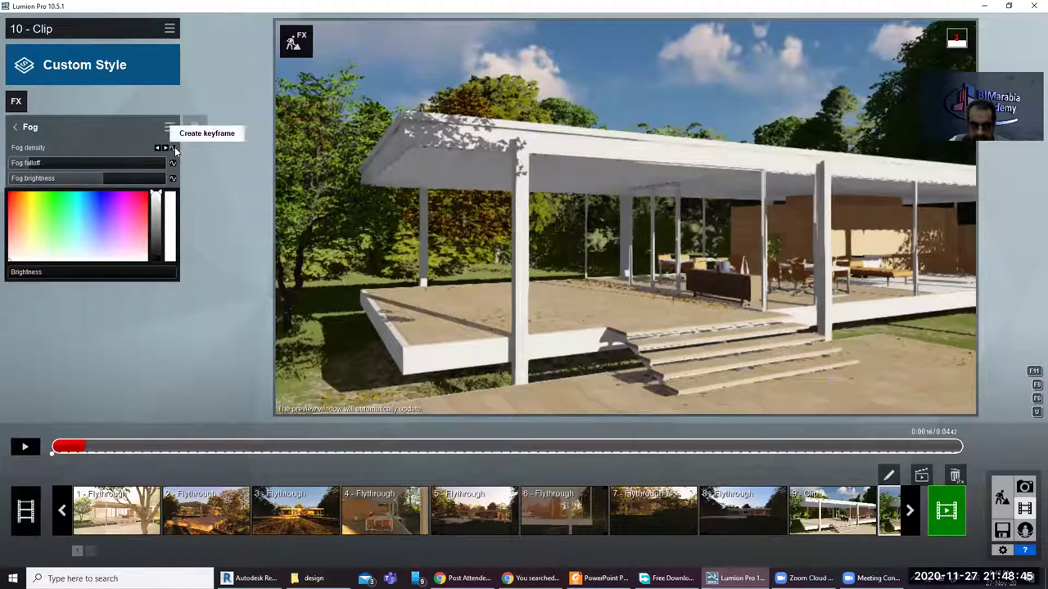
left_click(929, 447)
left_click(956, 448)
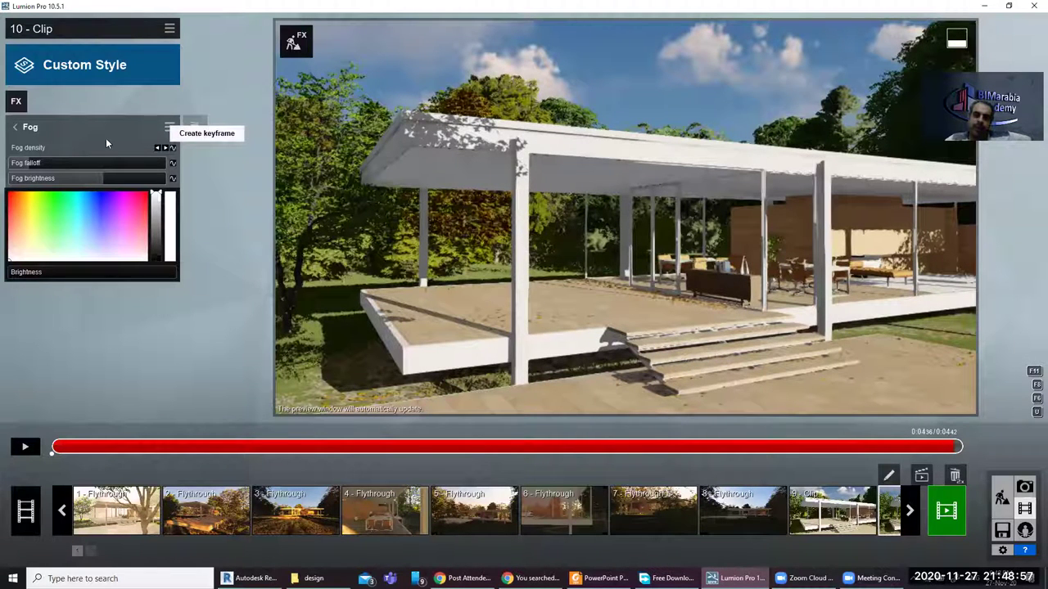
left_click(149, 151)
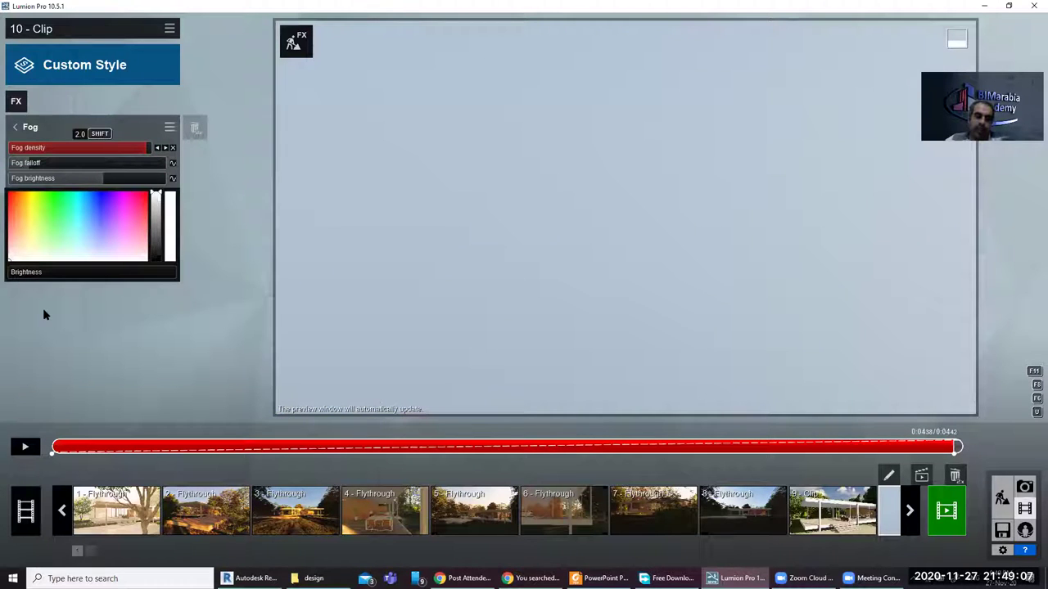
Set clip 10's fog to density 1.7 and falloff 0.2, brighter and tinted blue
left_click(118, 147)
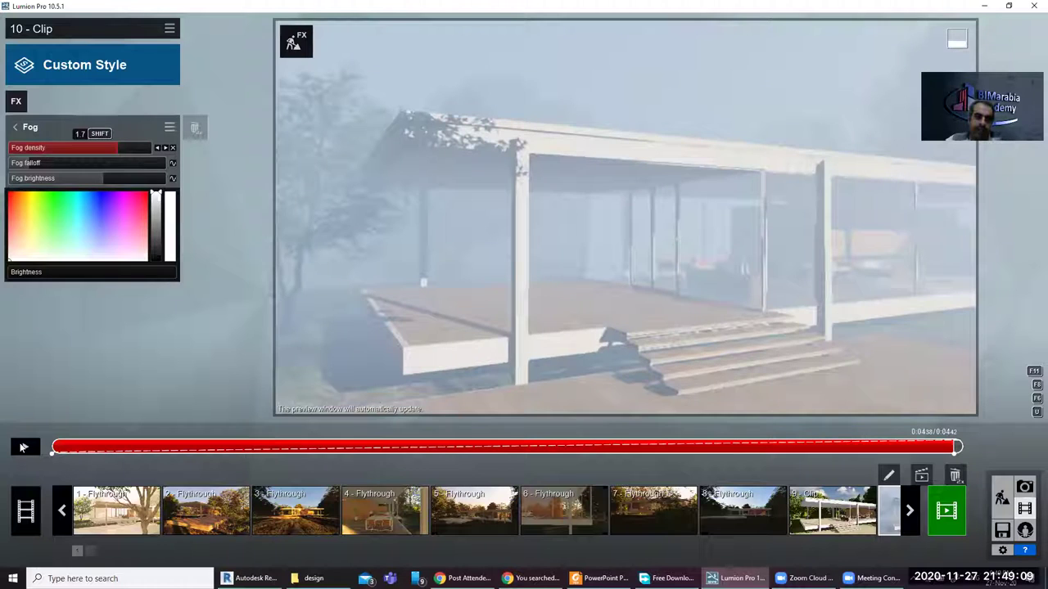
key("space")
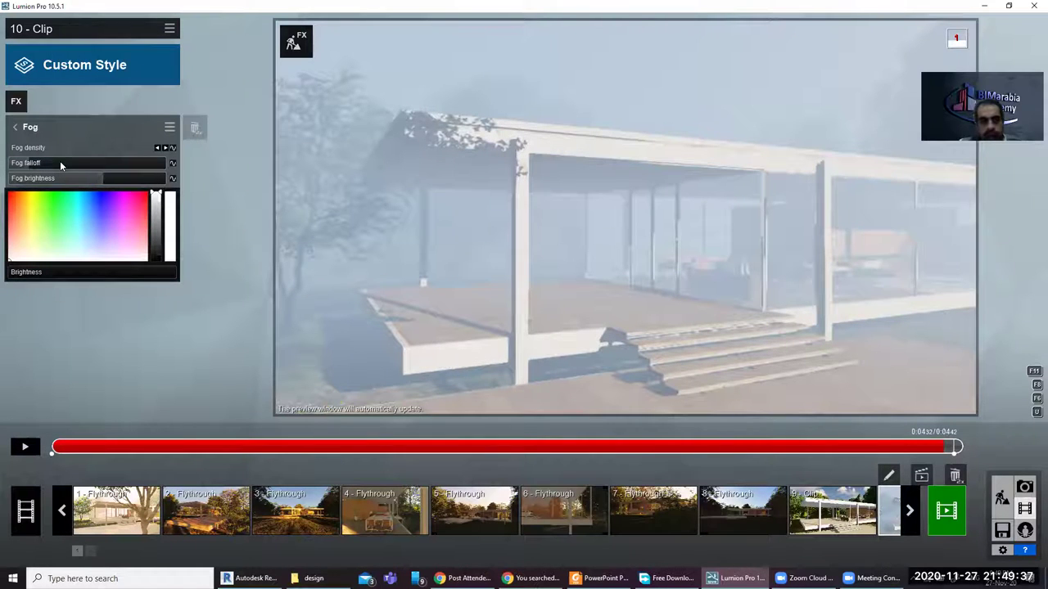
mouse_move(72, 163)
left_click_drag(71, 167, 119, 164)
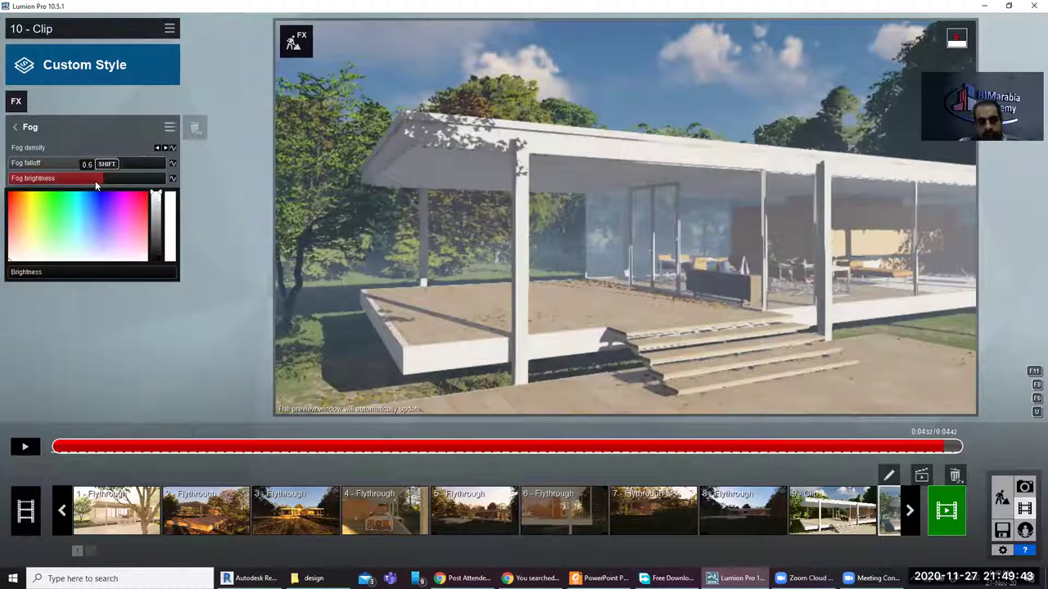
left_click_drag(28, 182, 139, 180)
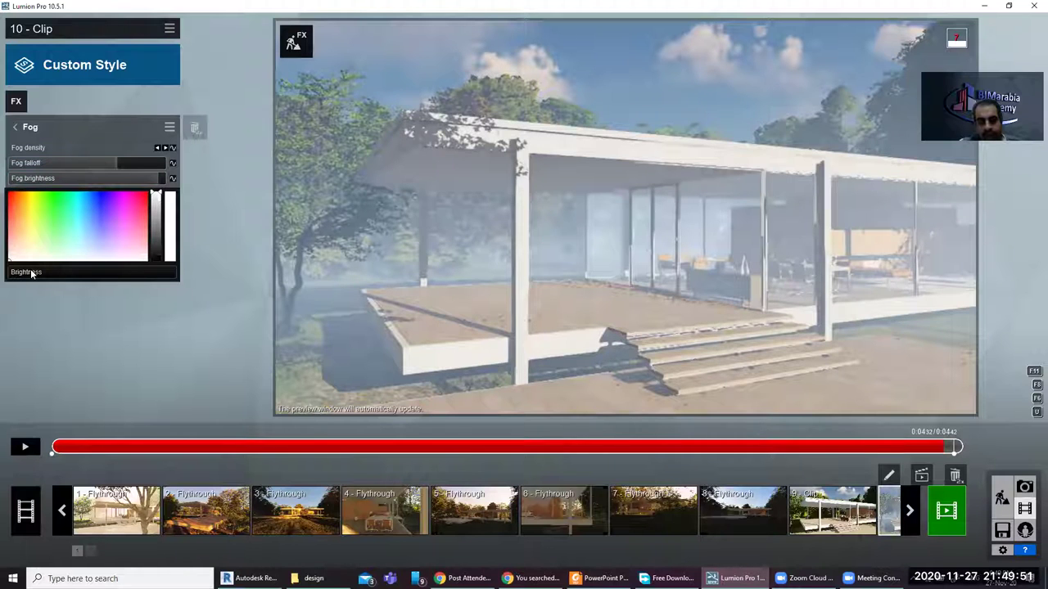
left_click(98, 200)
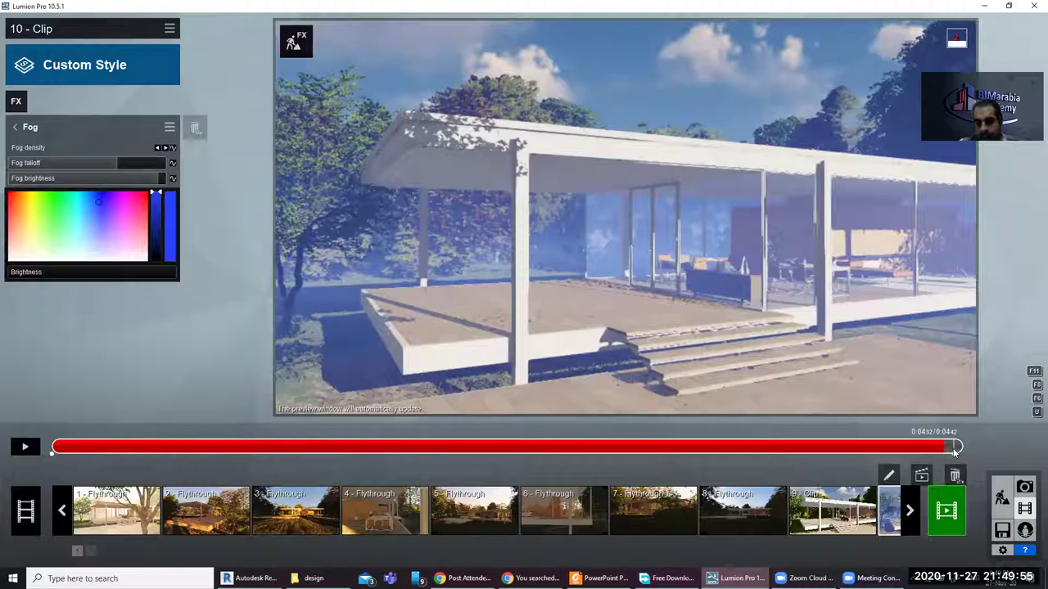
left_click(15, 101)
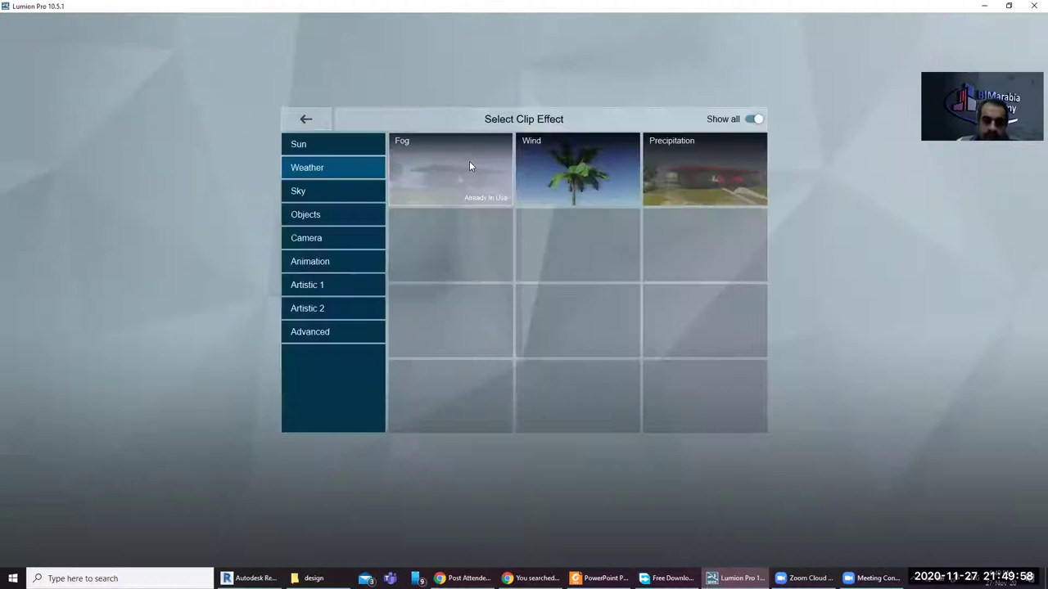
Add Wind and Precipitation effects to clip 10, with Rain/Snow at 0.9
left_click(550, 176)
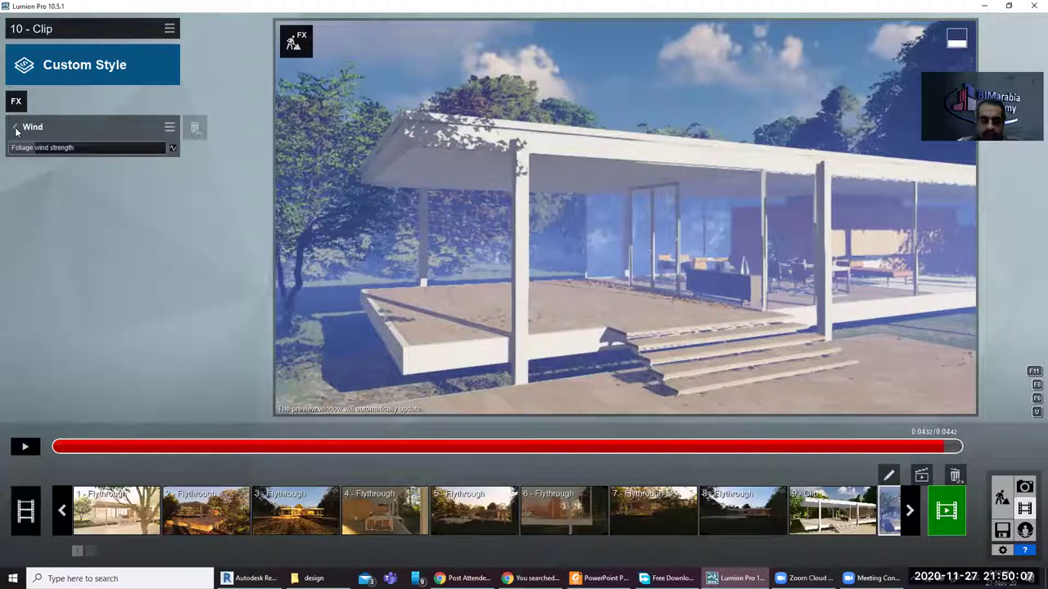
left_click(16, 101)
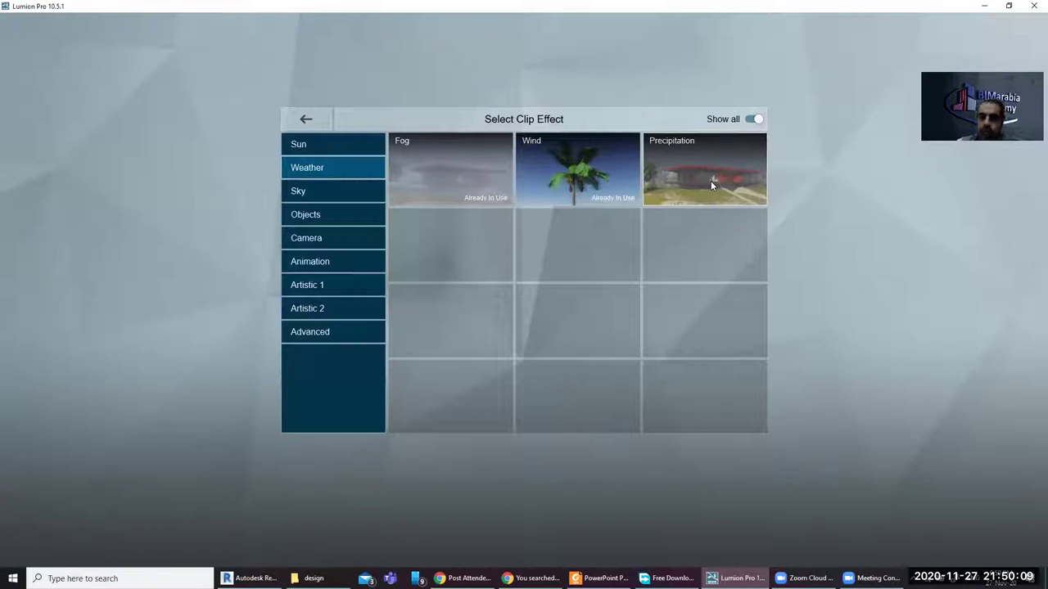
left_click(710, 180)
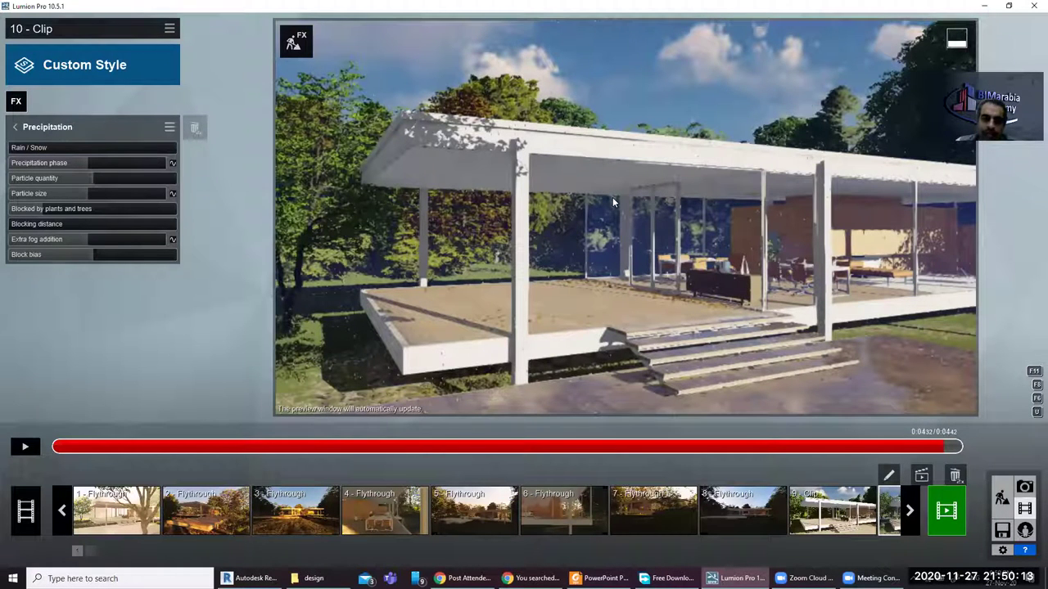
left_click(168, 148)
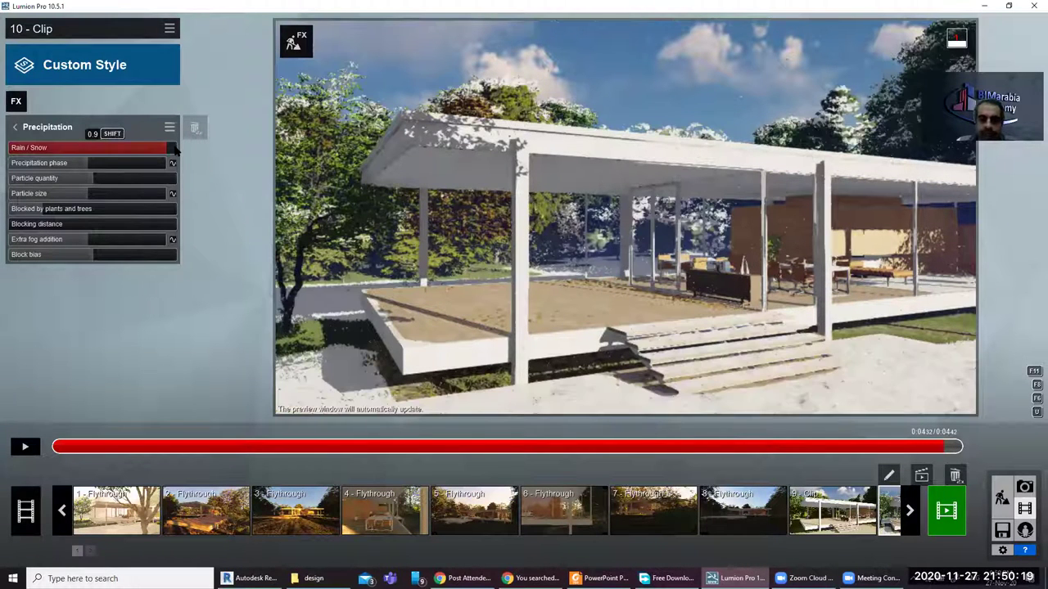
Make the precipitation full snow at 1.0 with precipitation phase 0.5
left_click(174, 148)
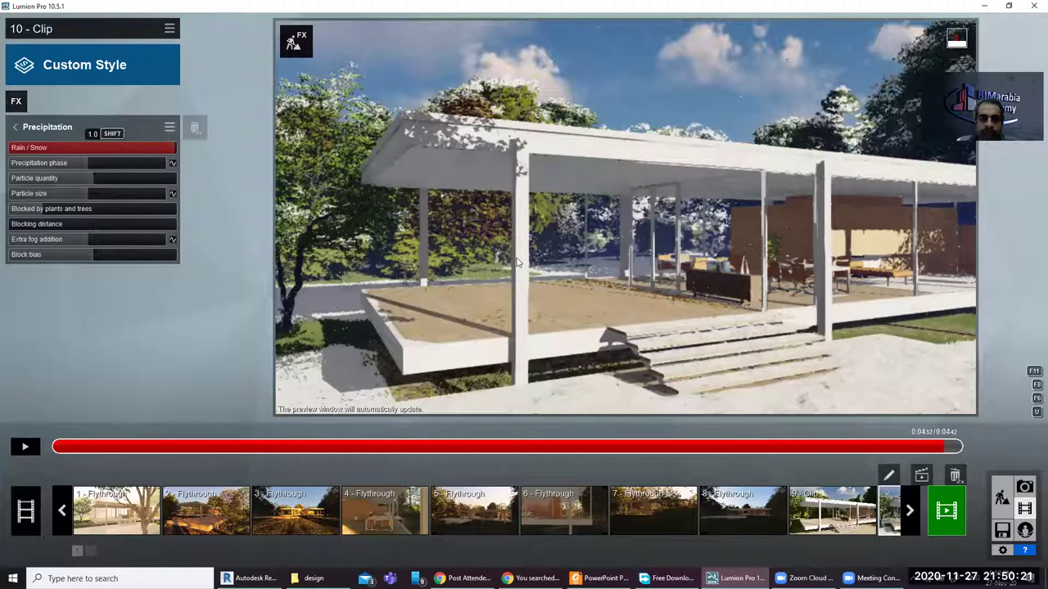
left_click(65, 160)
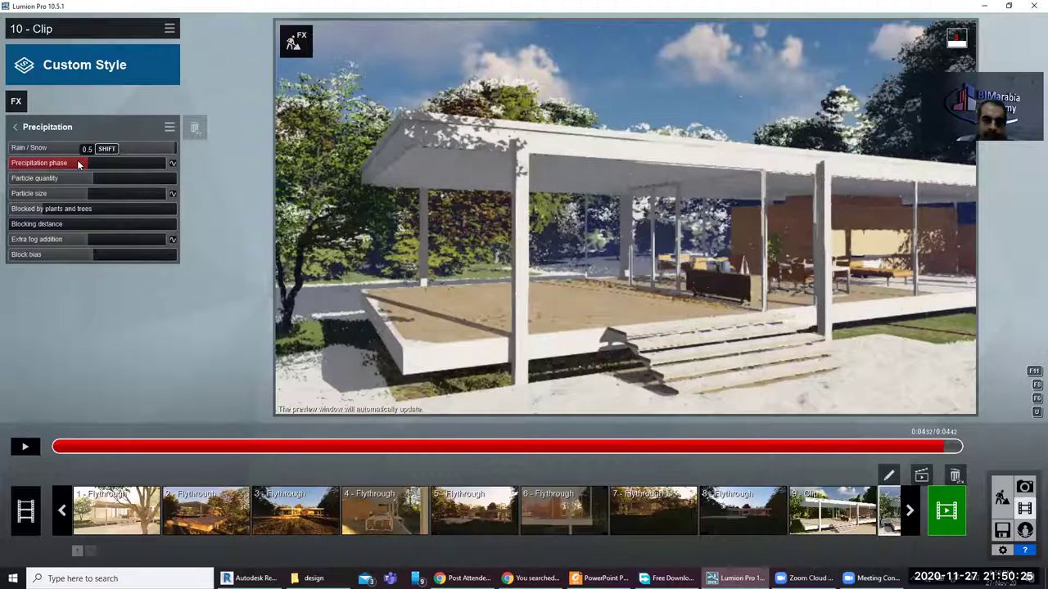
left_click_drag(127, 164, 166, 164)
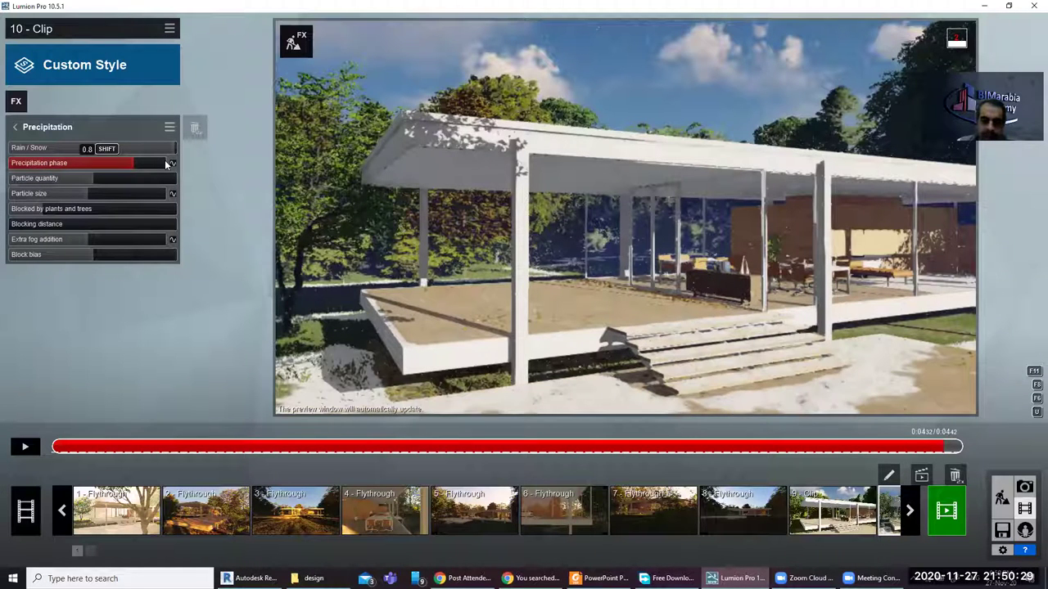
left_click(90, 163)
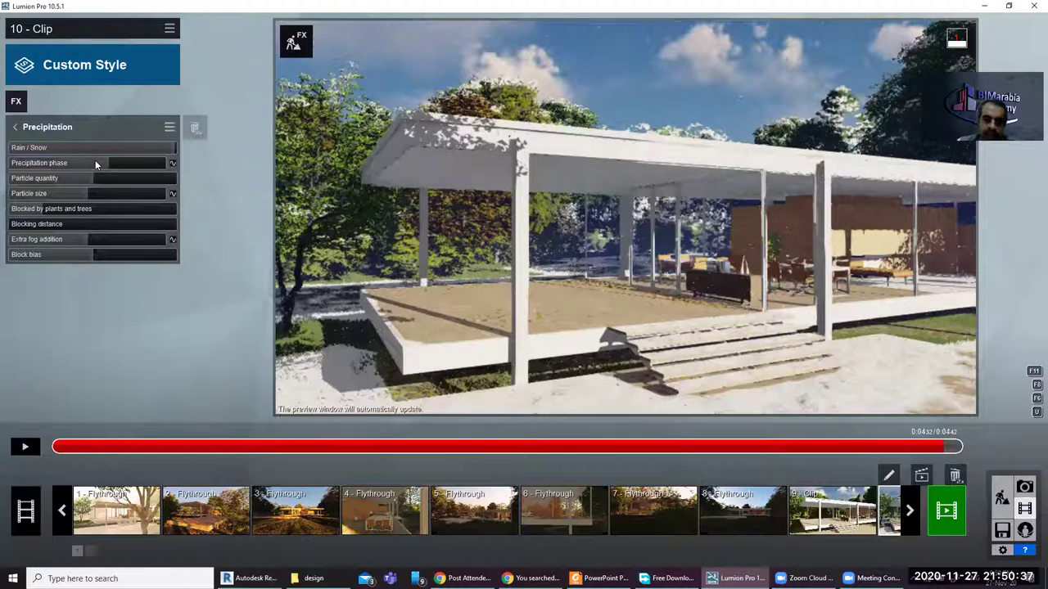
left_click(88, 164)
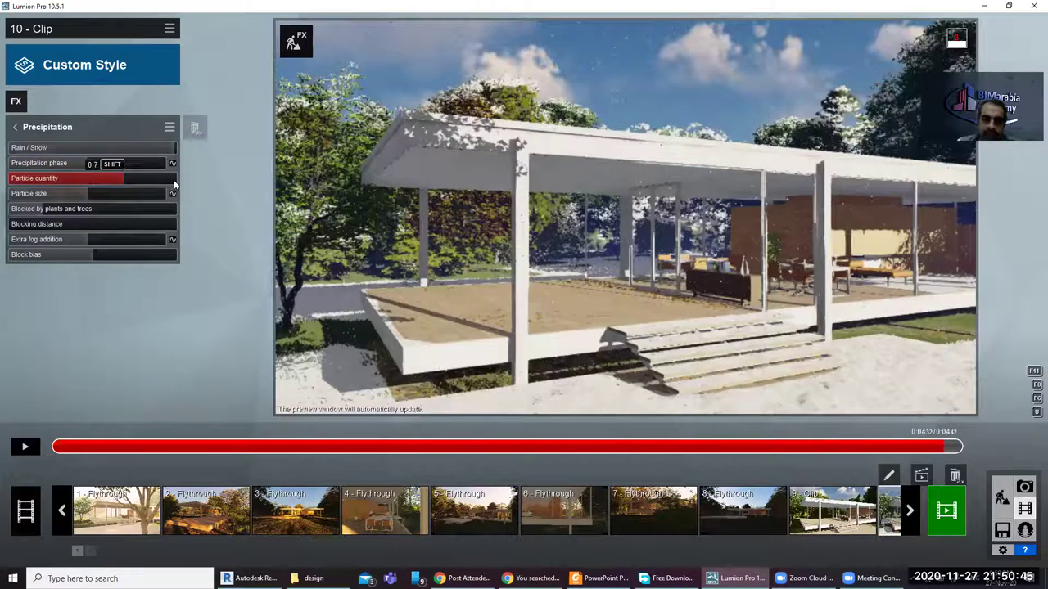
Reduce snow particle quantity to 0.8 and size to 1.0, and preview the snowfall
mouse_move(138, 178)
left_mouse_down()
mouse_move(51, 178)
mouse_move(167, 180)
mouse_move(93, 169)
mouse_move(144, 197)
left_mouse_up()
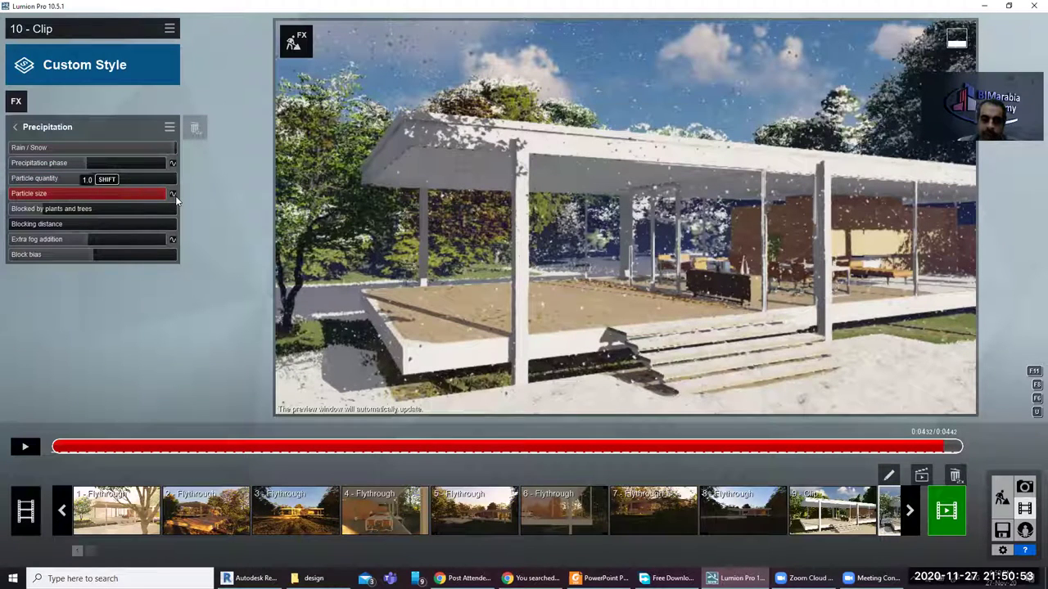
left_click_drag(175, 196, 114, 197)
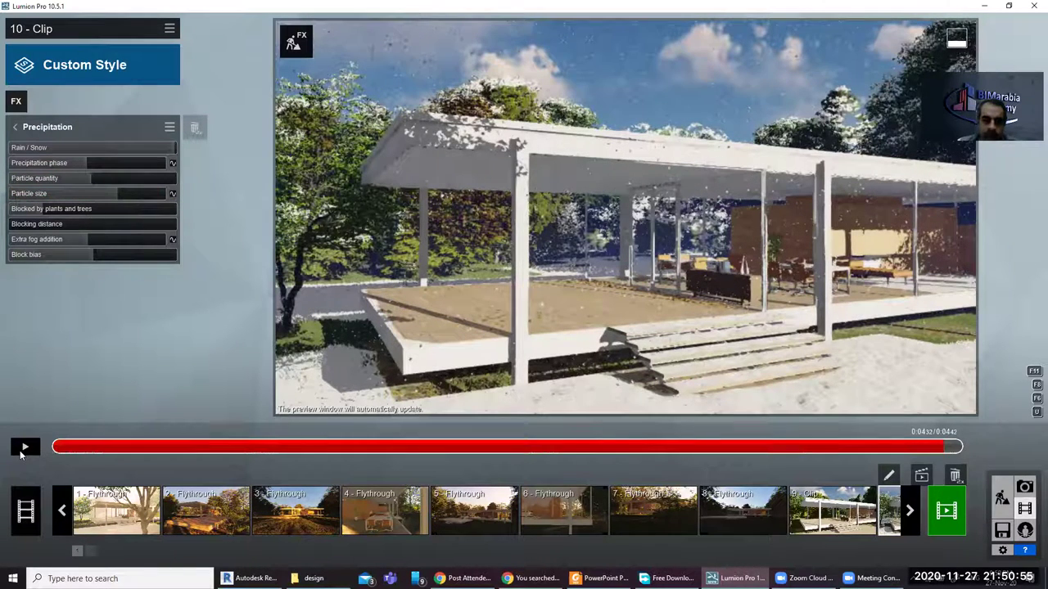
left_click(24, 449)
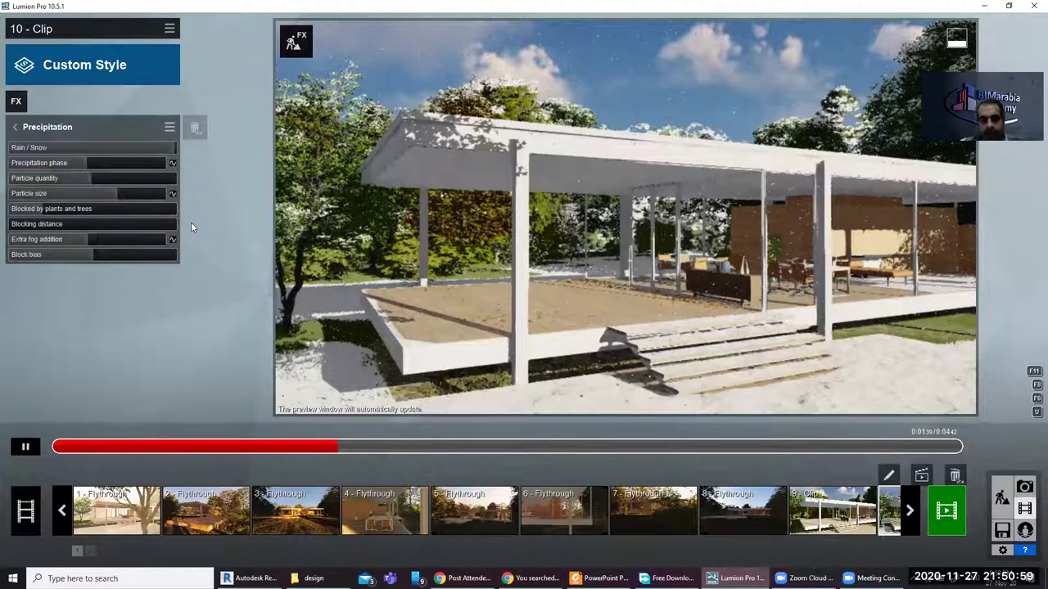
left_click_drag(92, 163, 86, 162)
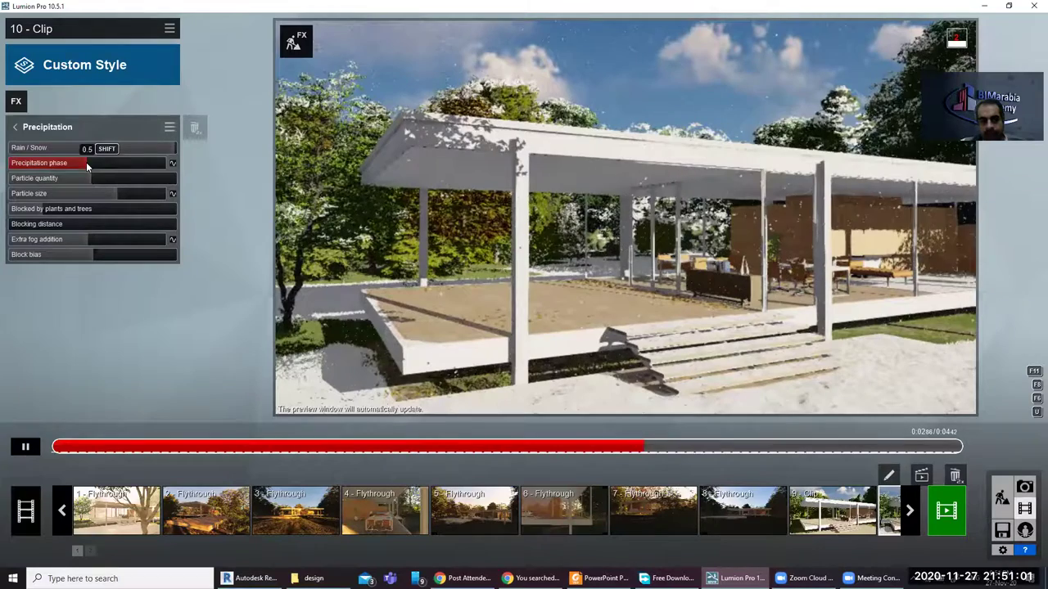
Switch off clip 10's Fog and Wind effects and reopen the Precipitation settings
left_click(14, 127)
mouse_move(90, 181)
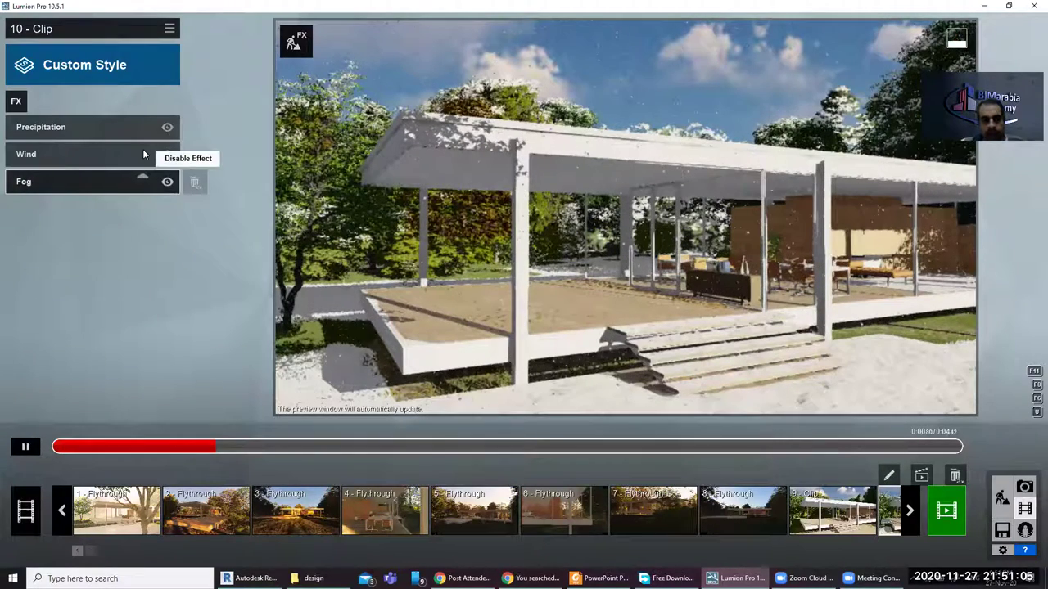
left_click(167, 181)
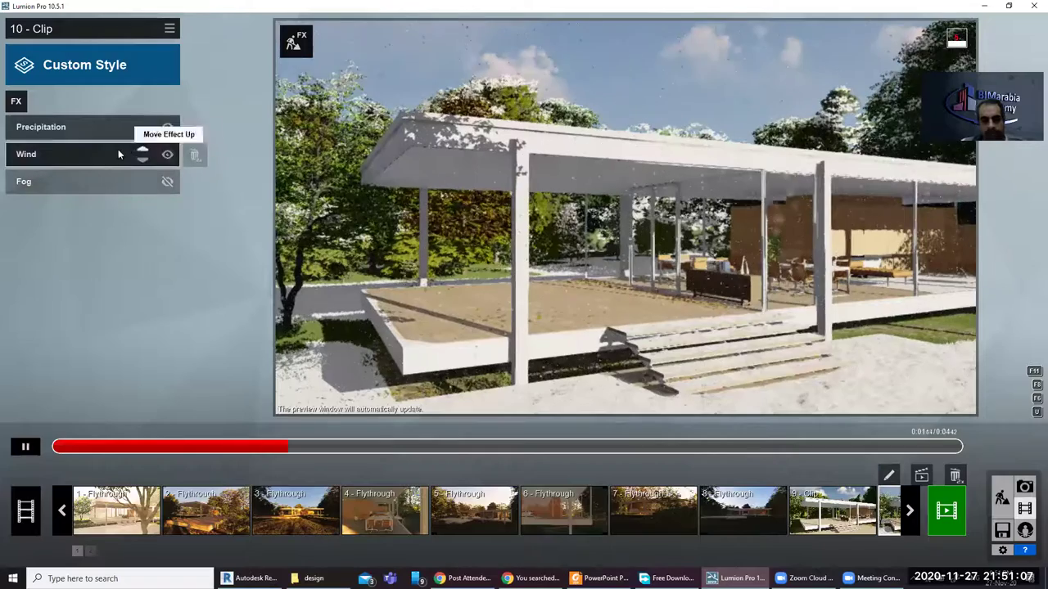
left_click(167, 153)
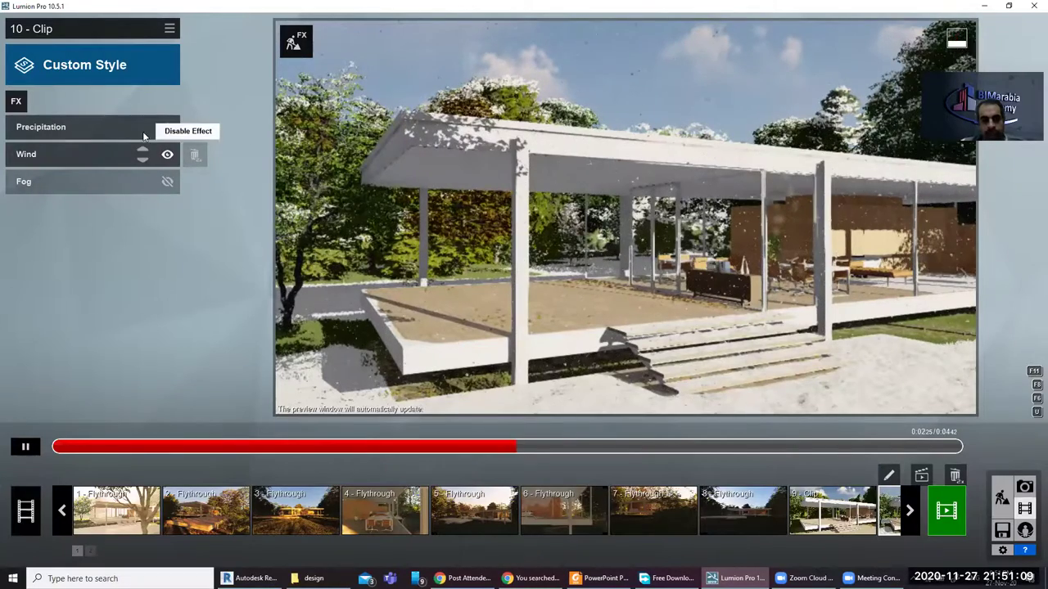
left_click(142, 129)
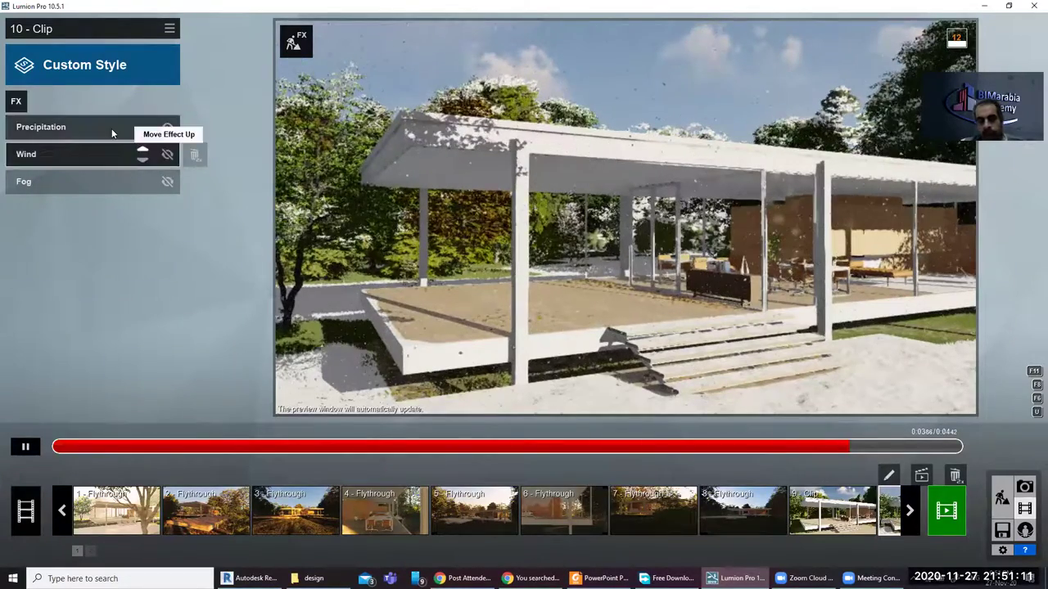
left_click(82, 127)
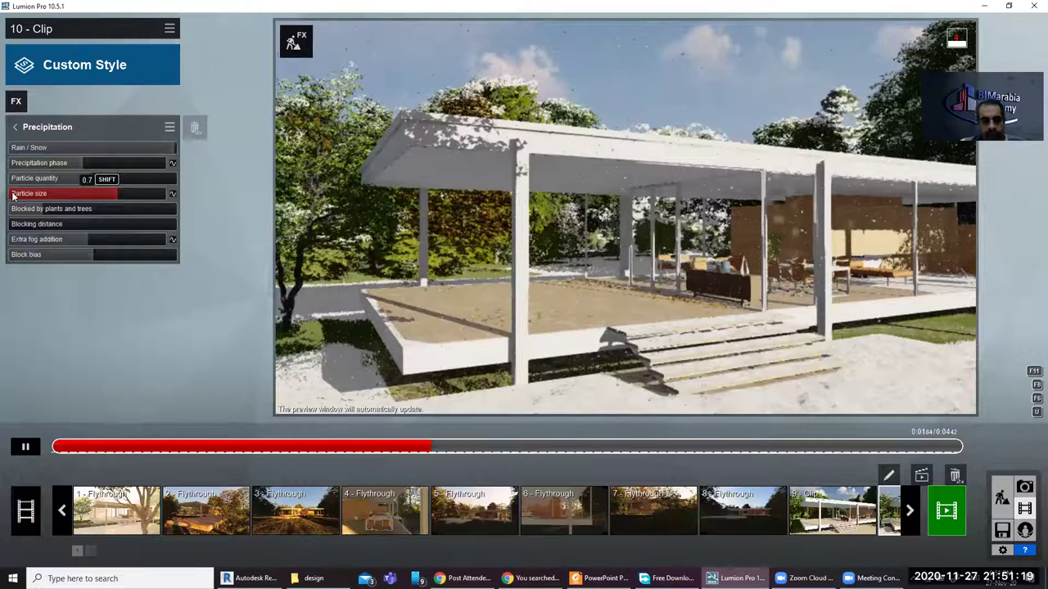
Keyframe the Precipitation particle size at 0.0 at the start of clip 10
left_click_drag(67, 193, 12, 301)
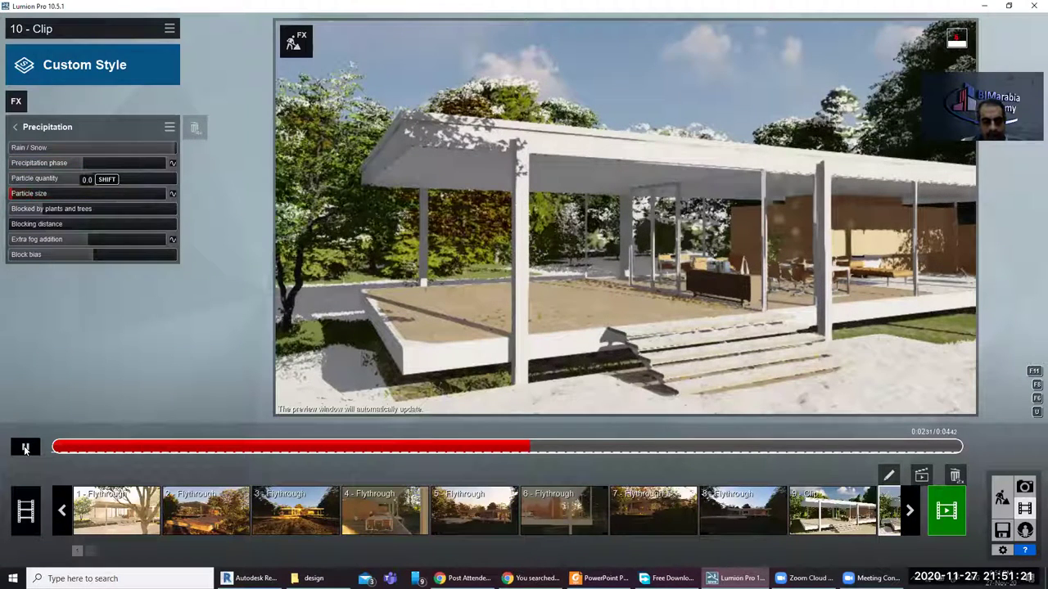
left_click(52, 448)
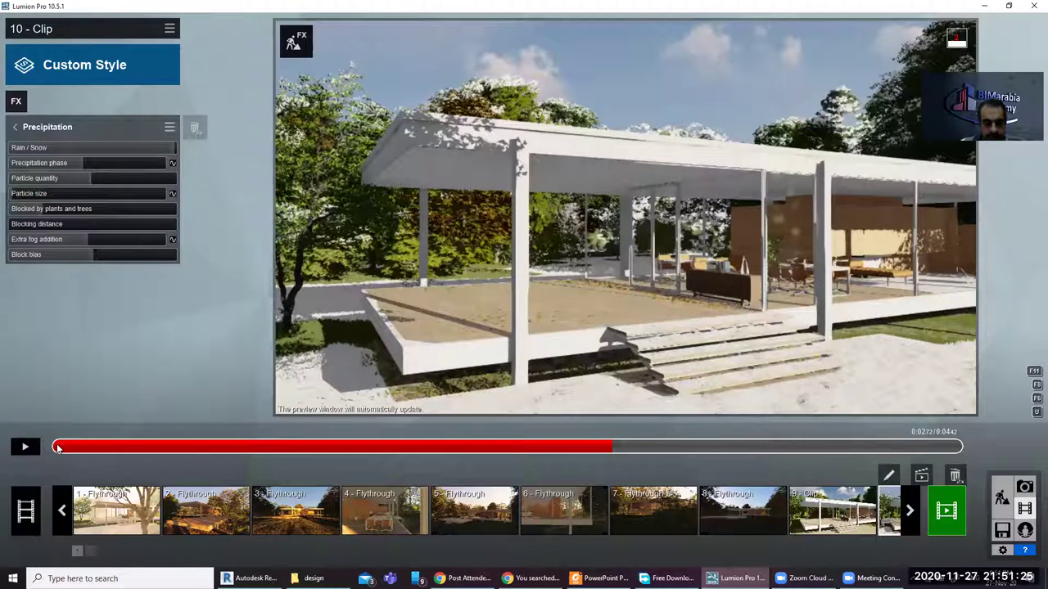
left_click(57, 448)
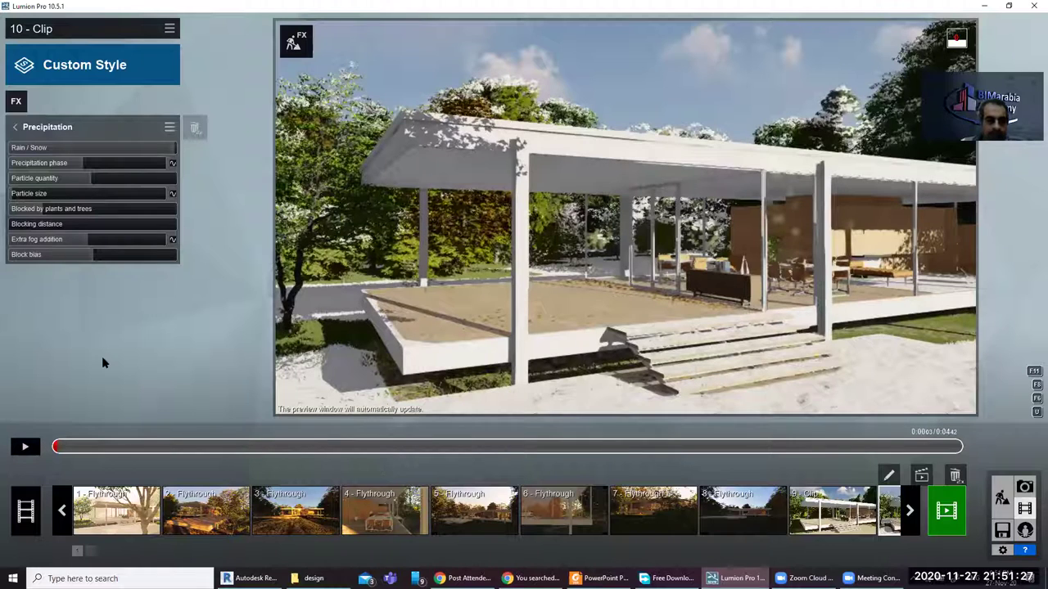
left_click(173, 194)
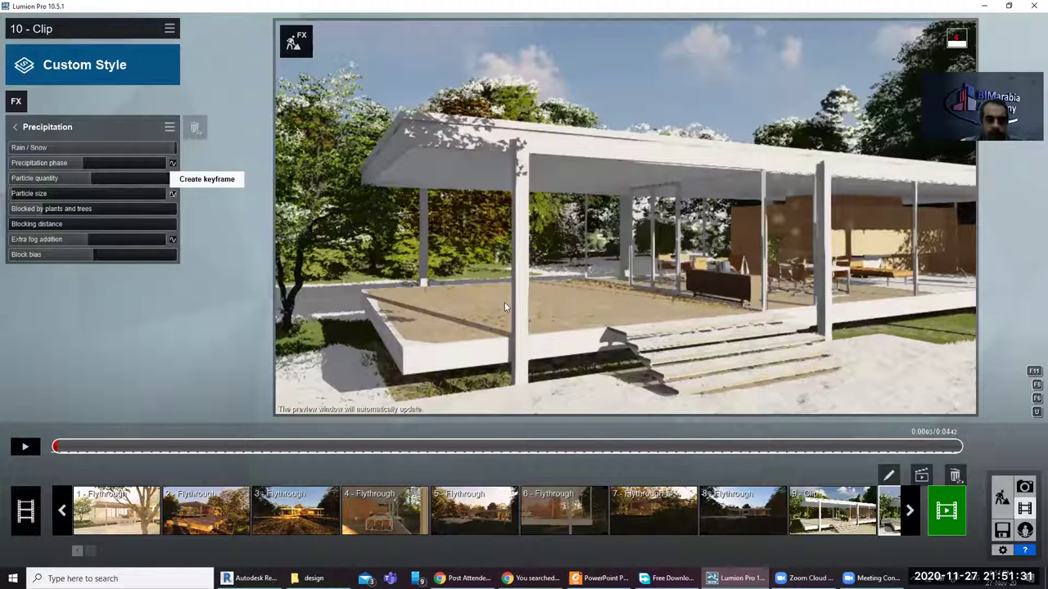
left_click(961, 447)
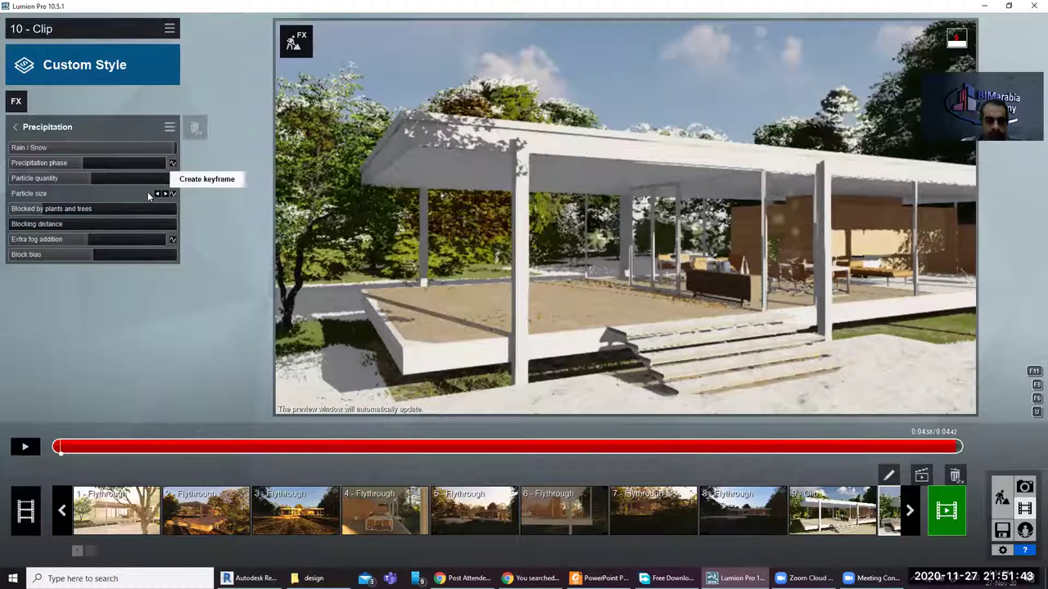
Keyframe Particle size at 1.0 at the clip end, preview playback, and set Blocked by plants and trees to 1.0
left_click(148, 193)
left_click(147, 193)
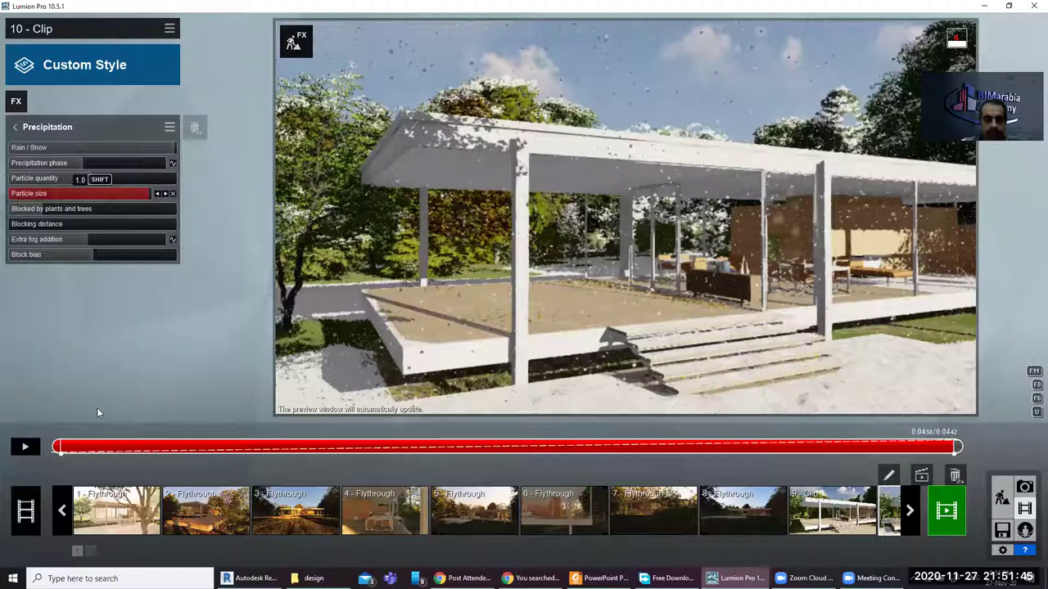
left_click(25, 446)
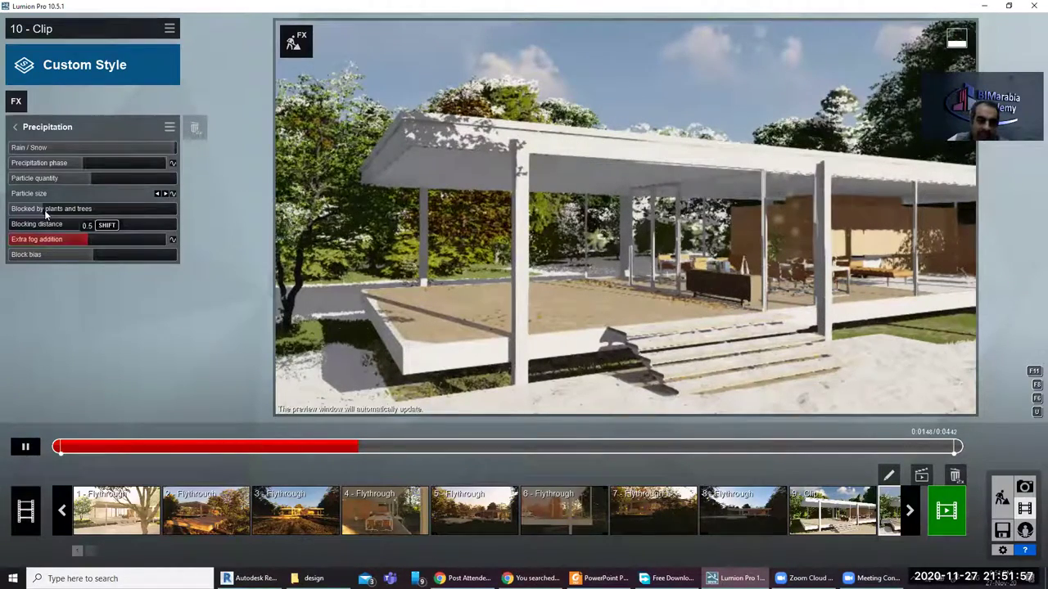
left_click(149, 210)
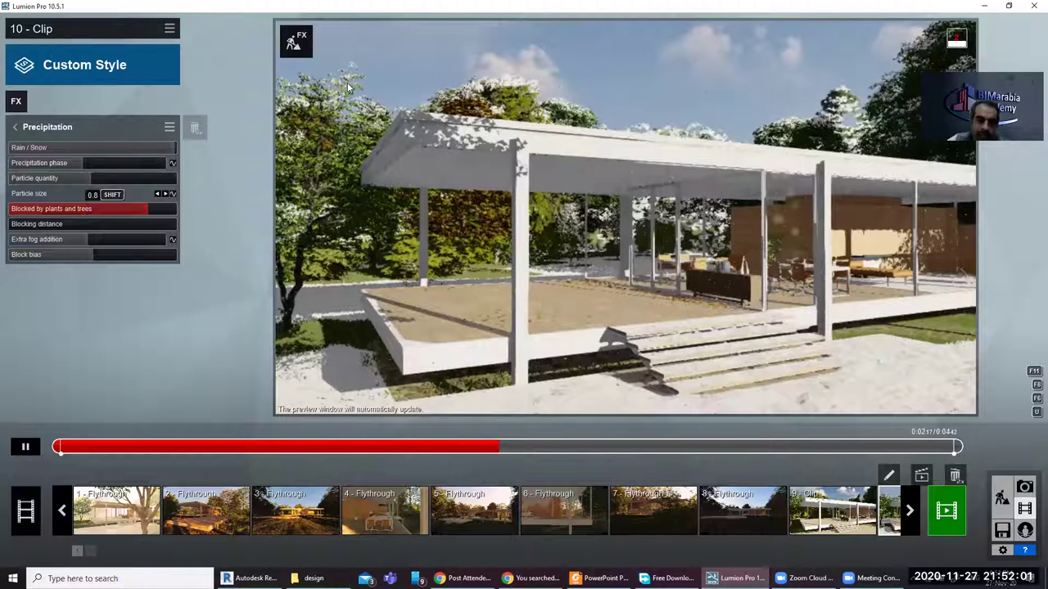
left_click_drag(348, 88, 468, 104)
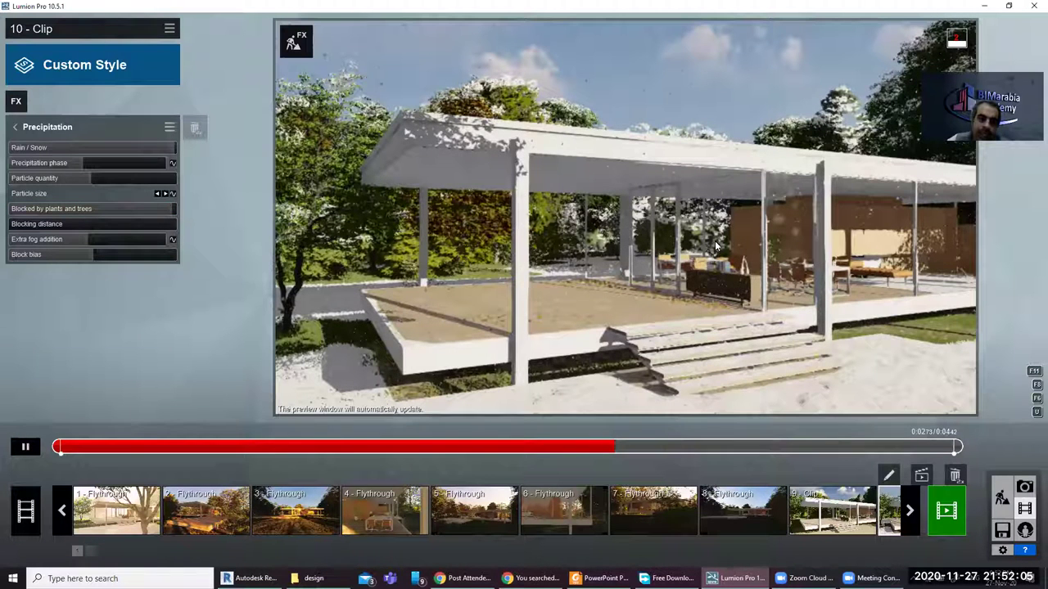
mouse_move(49, 149)
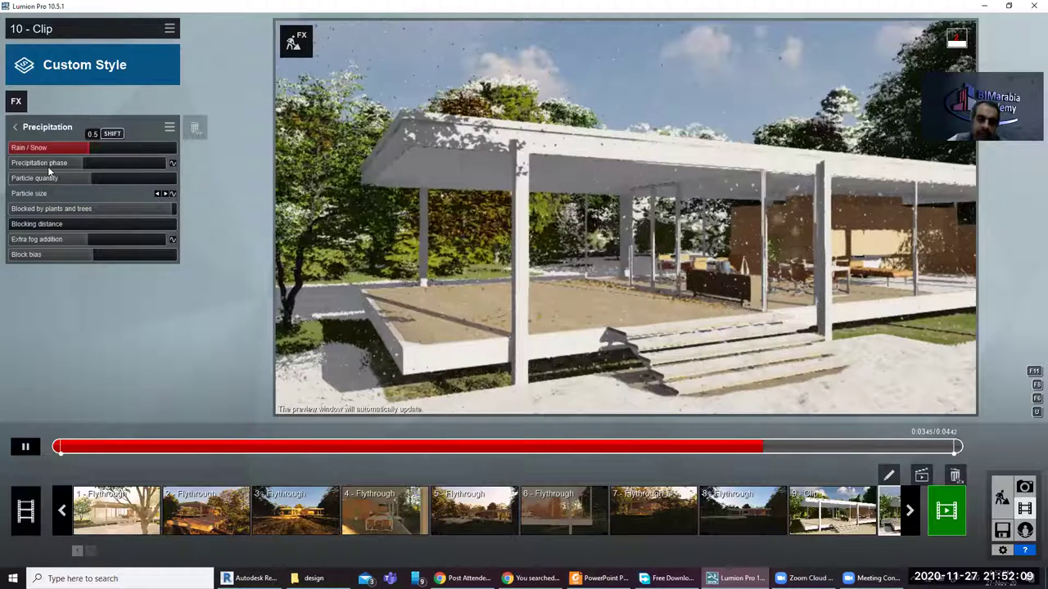
Set Rain/Snow to 0.0 for rain and bring Precipitation phase down to about 0.6
left_click(12, 147)
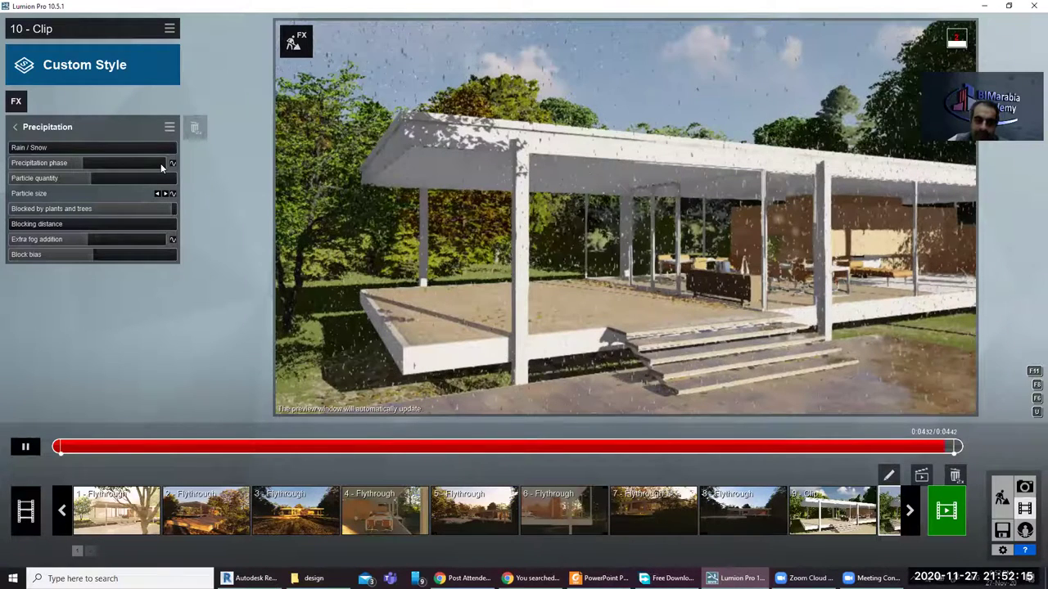
left_click(160, 163)
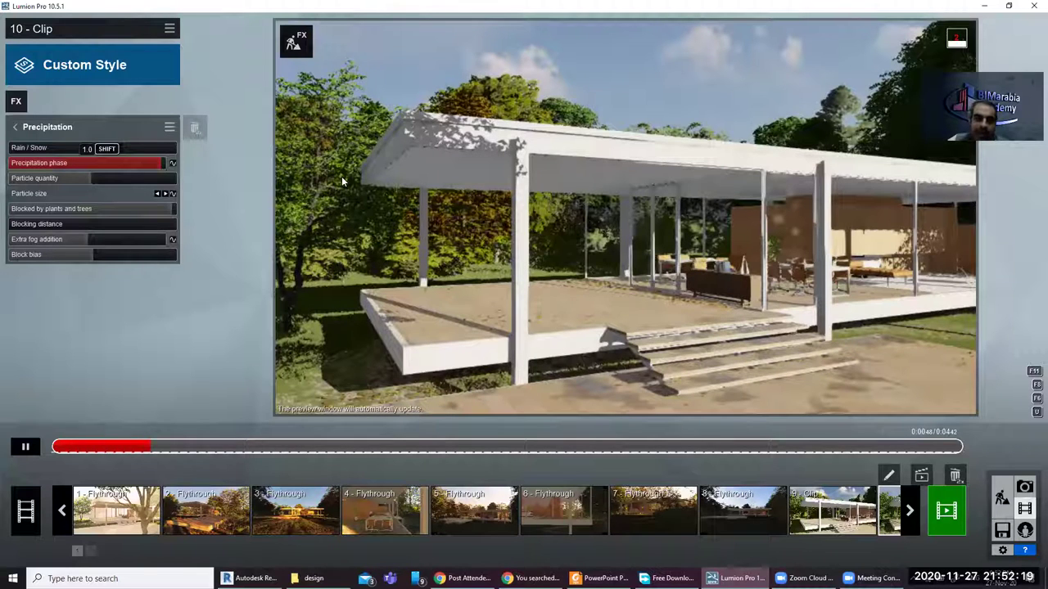
left_click(80, 163)
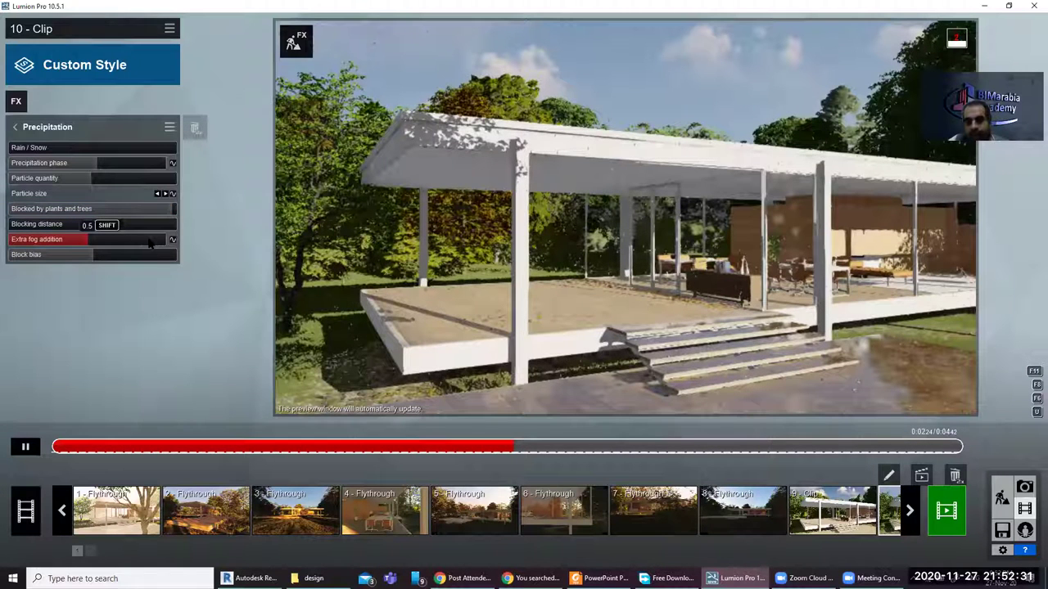
left_click(16, 102)
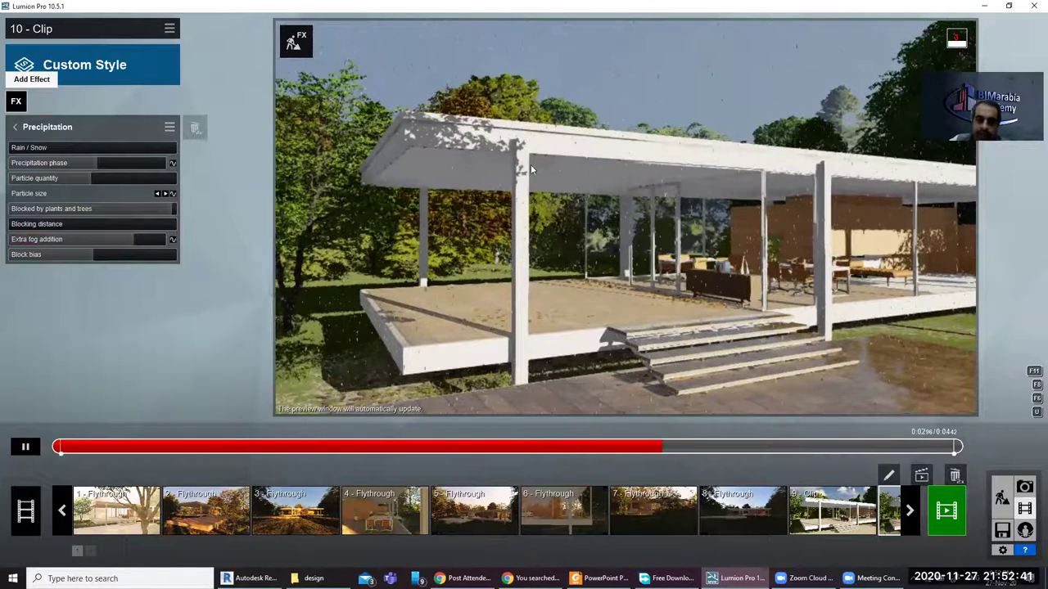
Add the Real Skies effect from the Sky category to clip 10 and switch Flip sky on
left_click(15, 100)
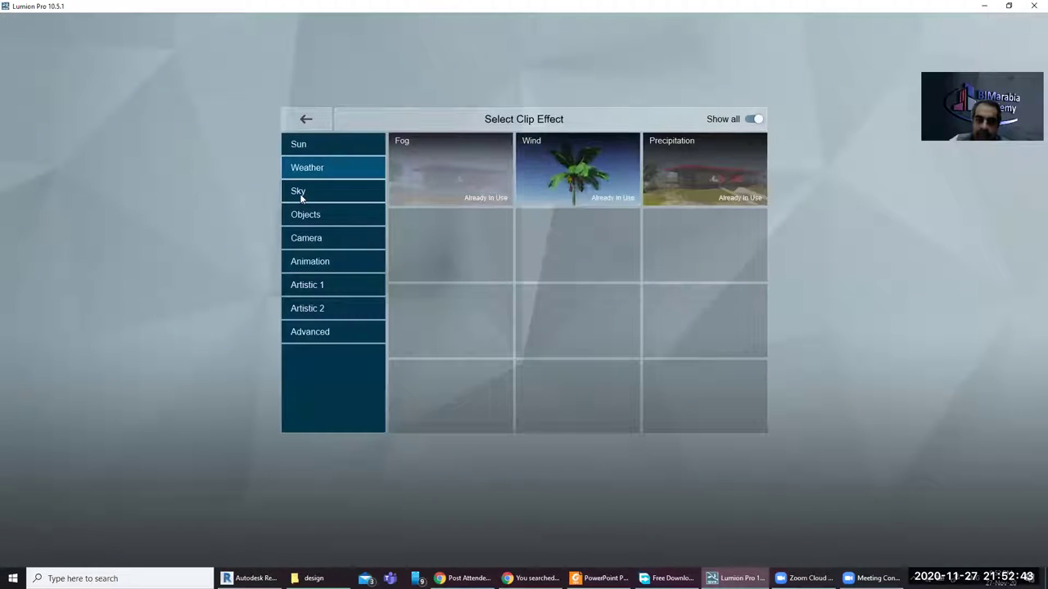
left_click(299, 193)
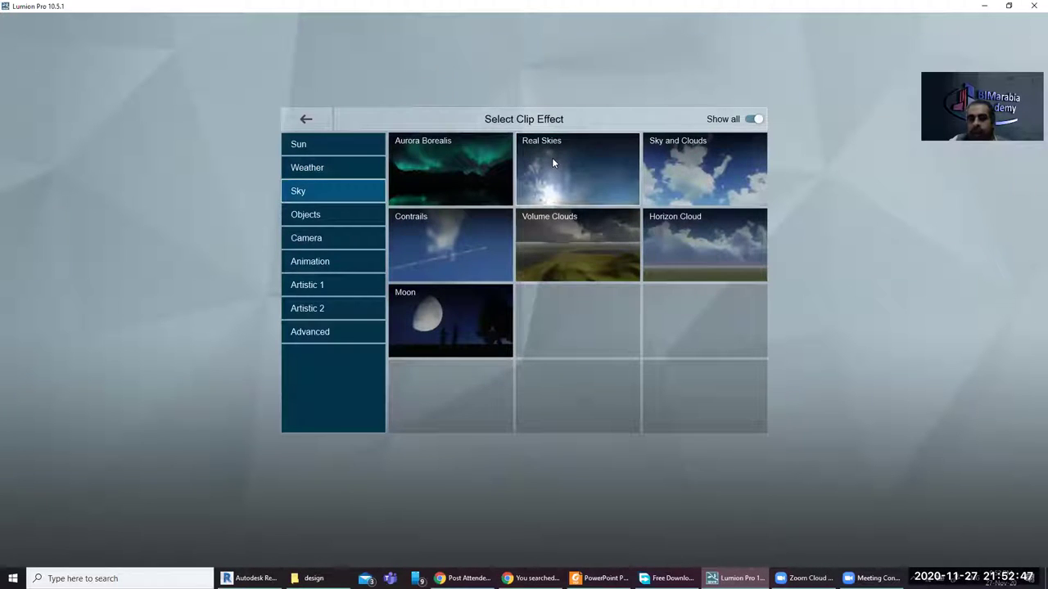
left_click(552, 161)
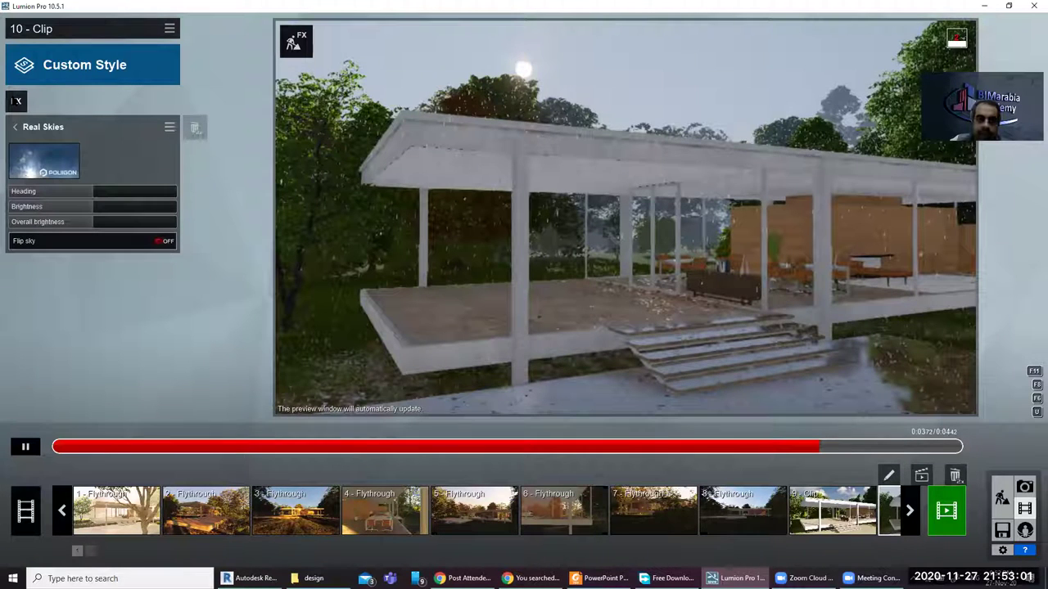
left_click(164, 241)
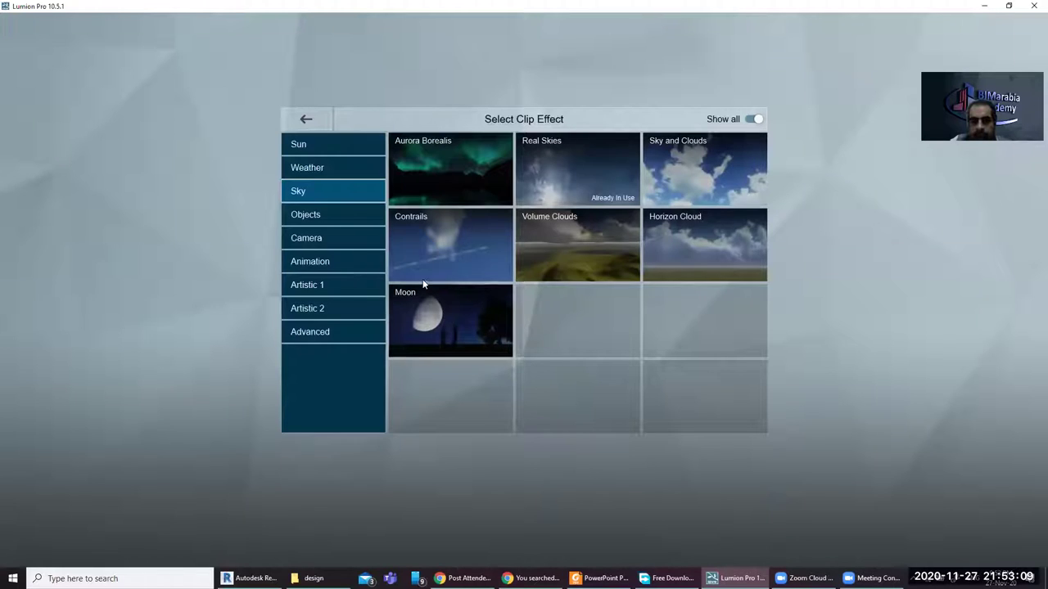
Browse the Object and Camera effect categories, then close the effect picker without adding anything
left_click(325, 216)
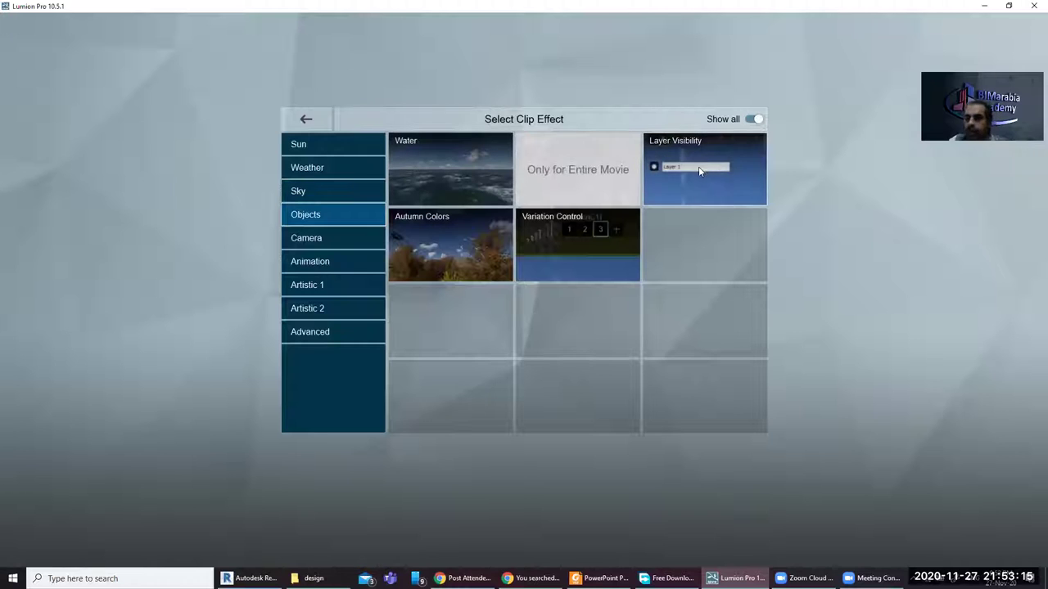
left_click(318, 241)
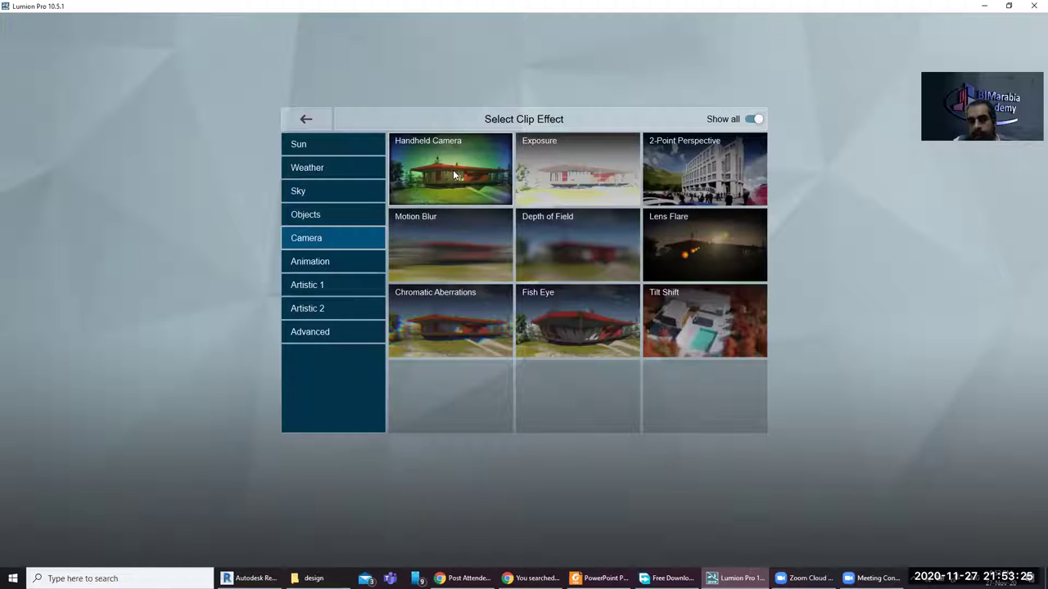
left_click(314, 121)
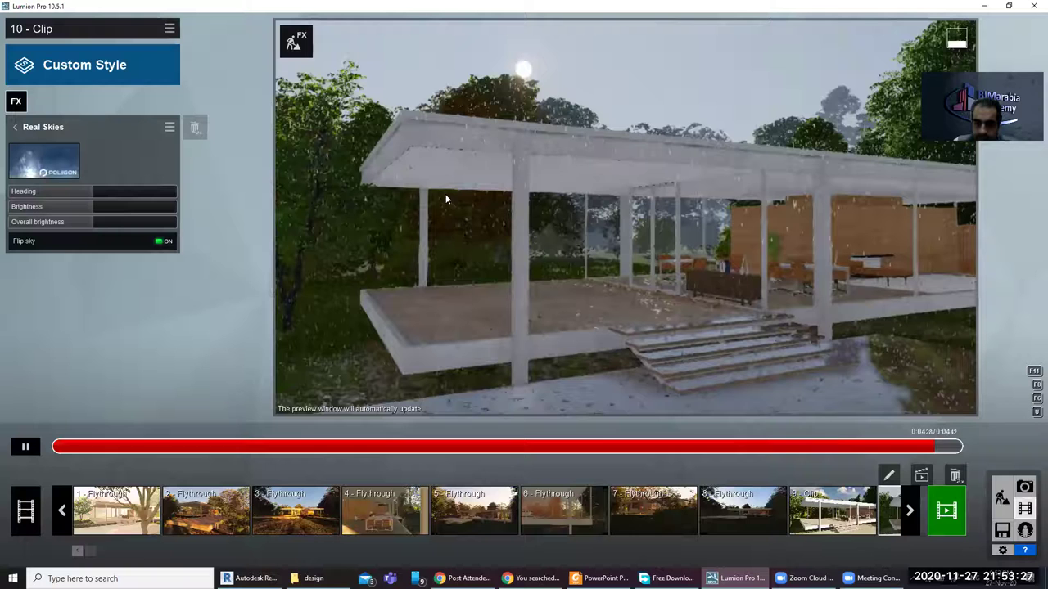
Scroll the clip strip to empty slot 11 and start recording a new camera path there
left_click(909, 511)
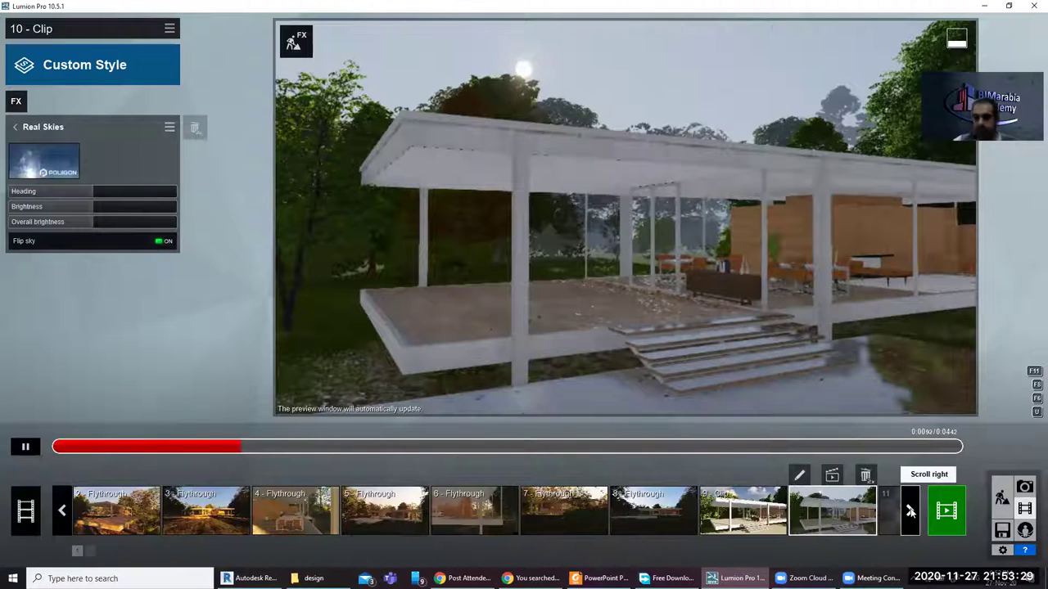
left_click(909, 510)
left_click(833, 506)
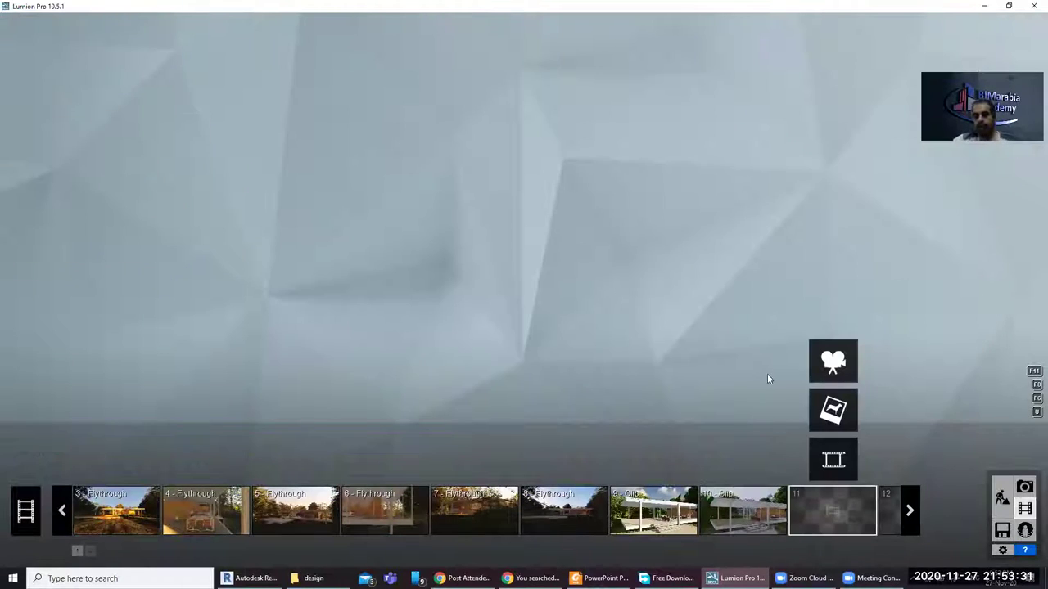
left_click(829, 360)
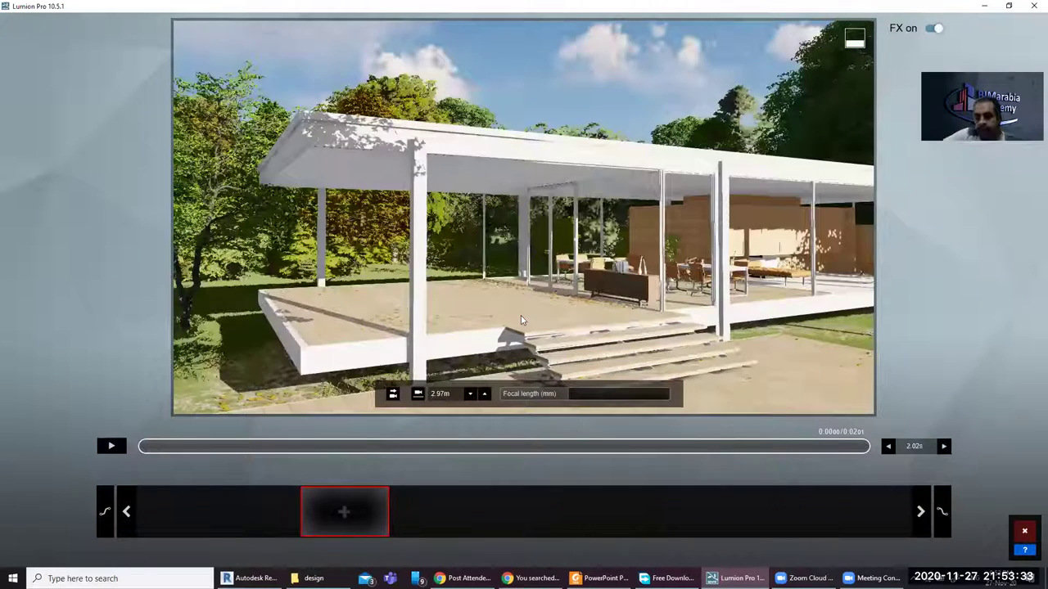
Back the camera away, slide it right past the tree, and face the pavilion front-on
key("s")
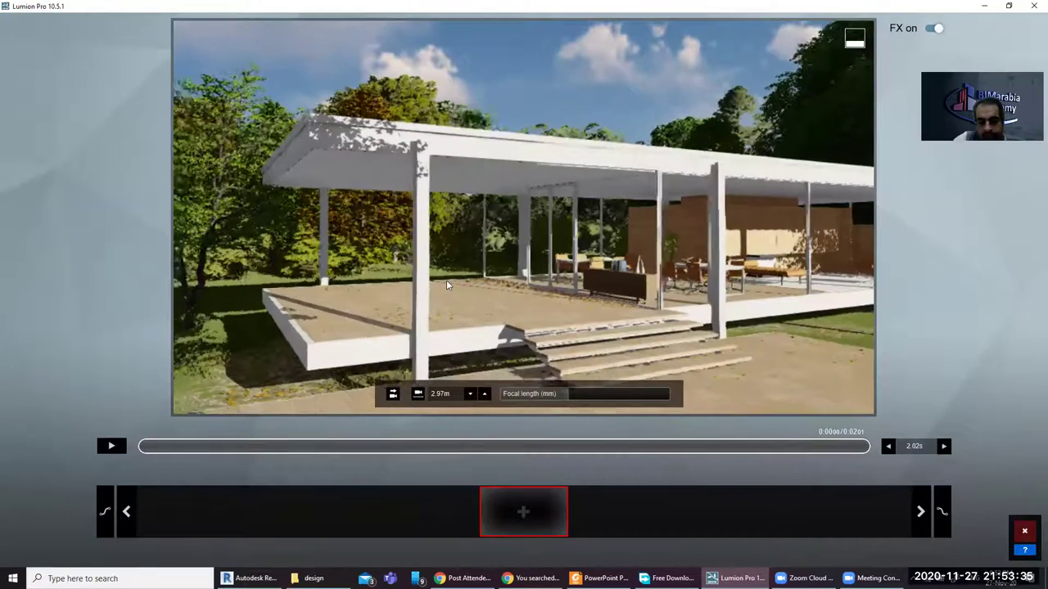
right_click_drag(449, 280, 613, 292)
key("d")
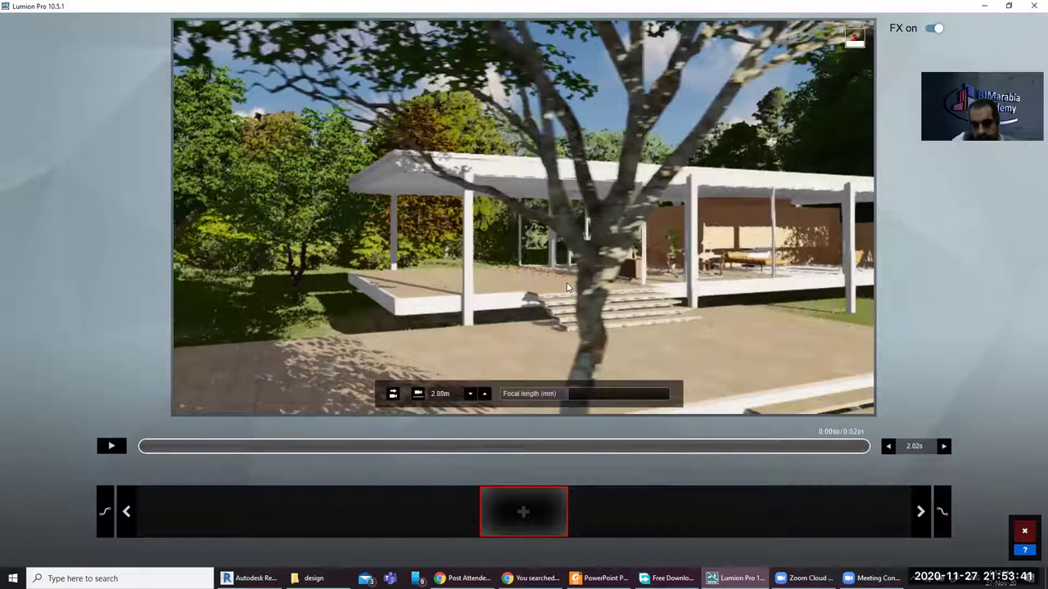
key("d")
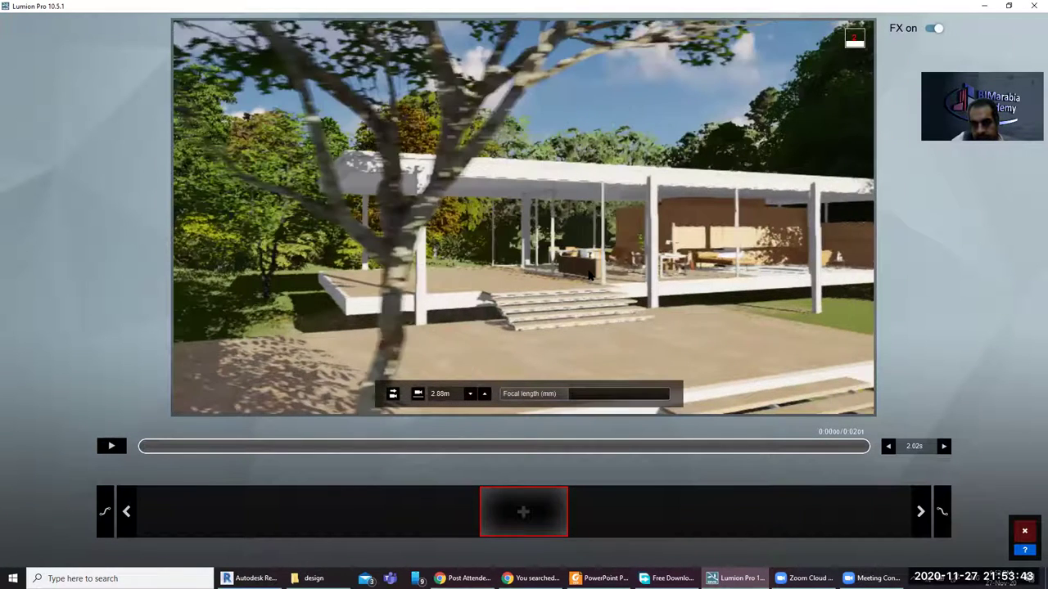
key("d")
key("d")
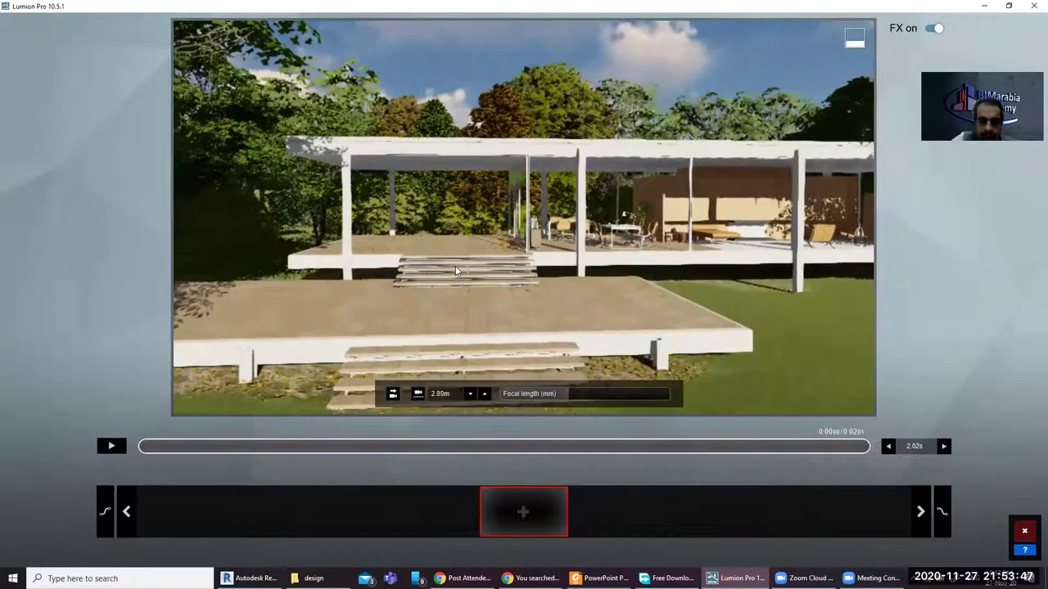
right_click_drag(425, 270, 457, 271)
key("s")
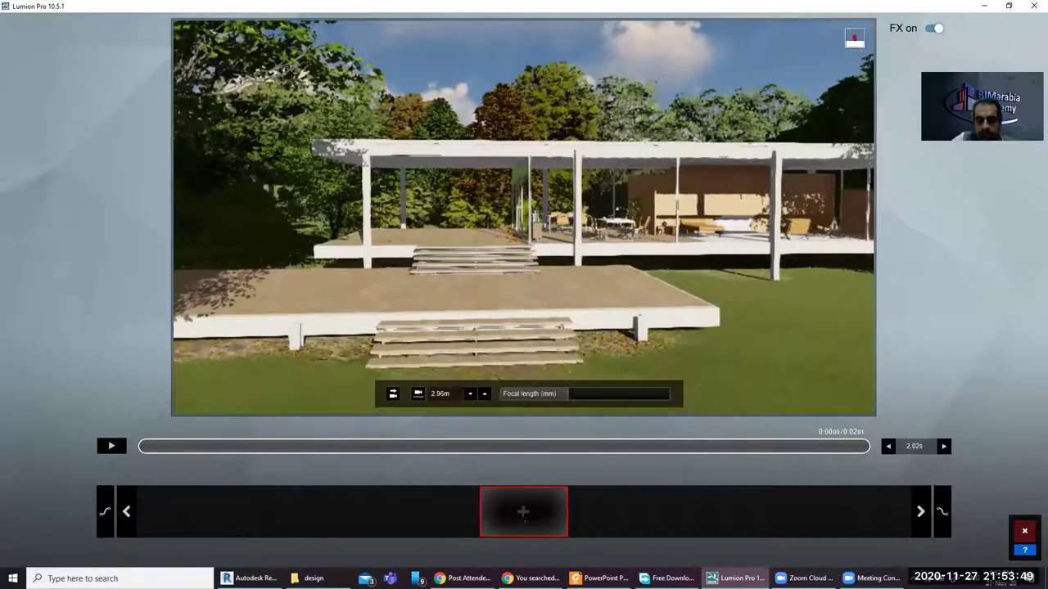
key("s")
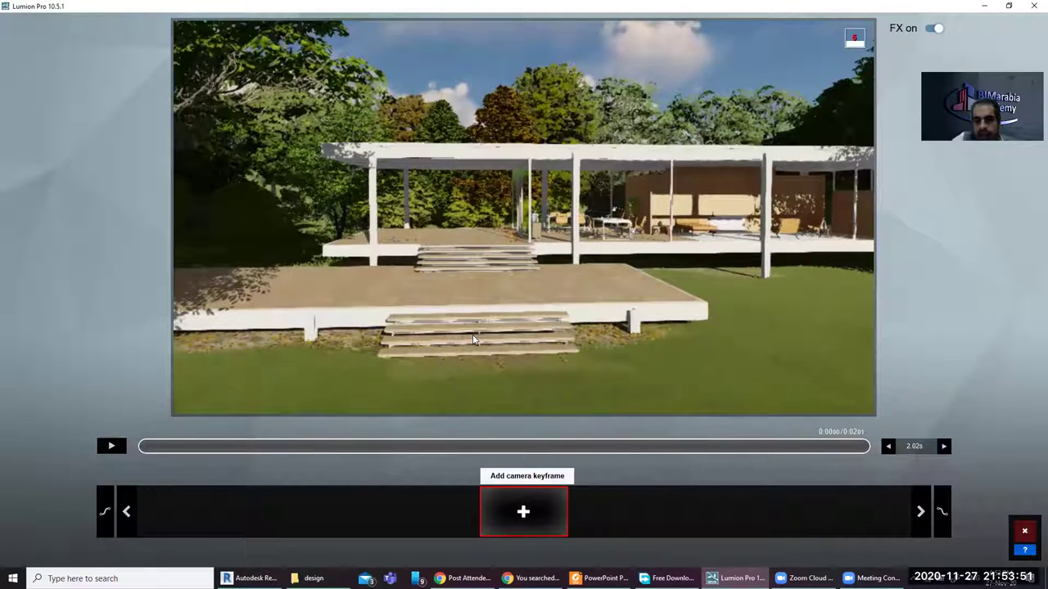
Save two camera keyframes, the second slightly closer to the house, making the clip 4.42 s
left_click(523, 511)
key("w")
key("w")
key("w")
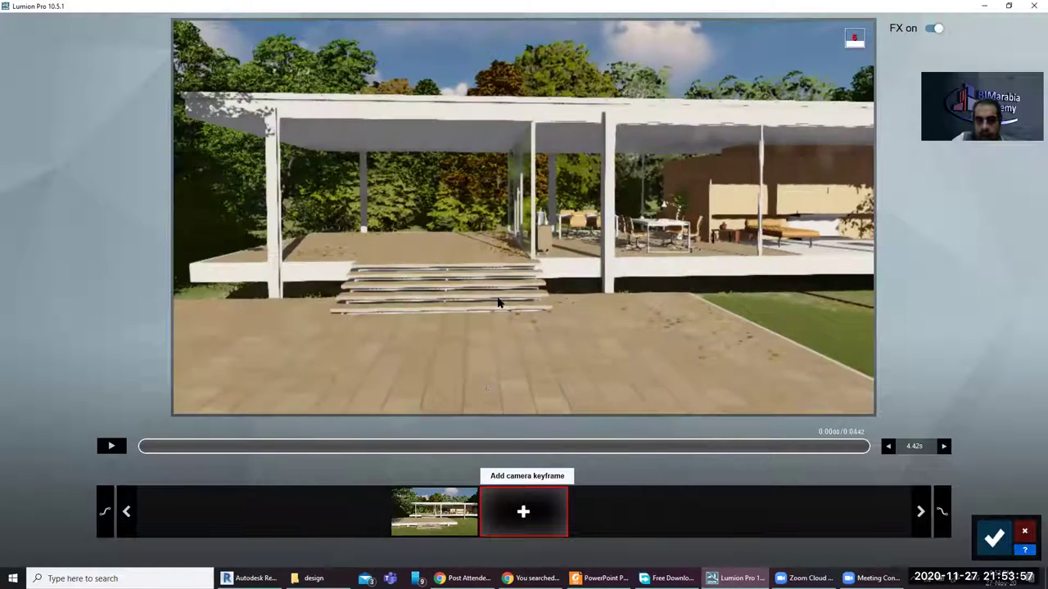
key("Return")
Move the camera up the front stairs onto the terrace and save that view as a keyframe
key("d")
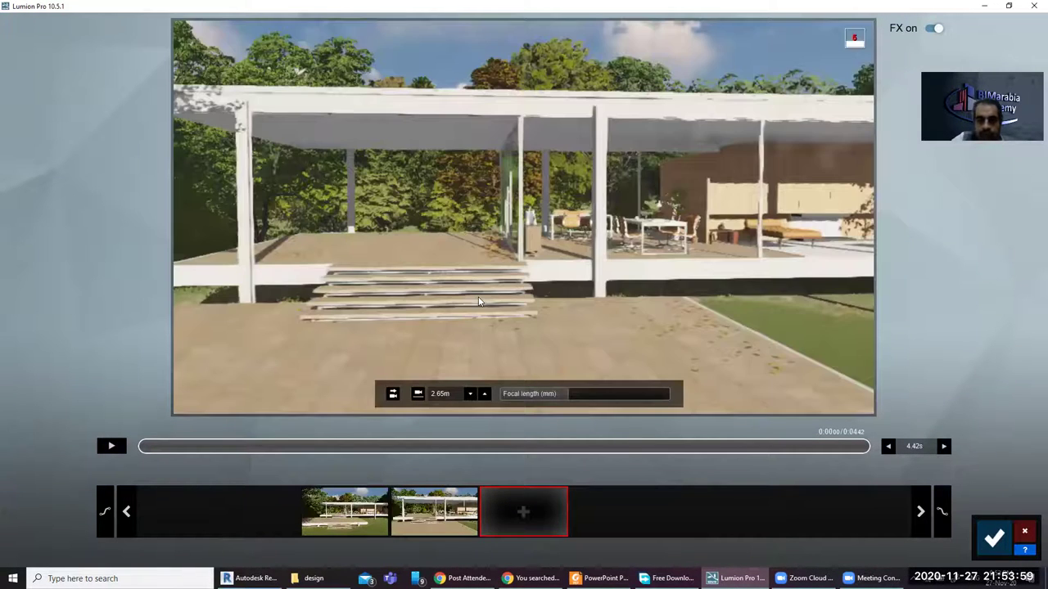
key("d")
key("d")
key("a")
key("a")
key("a")
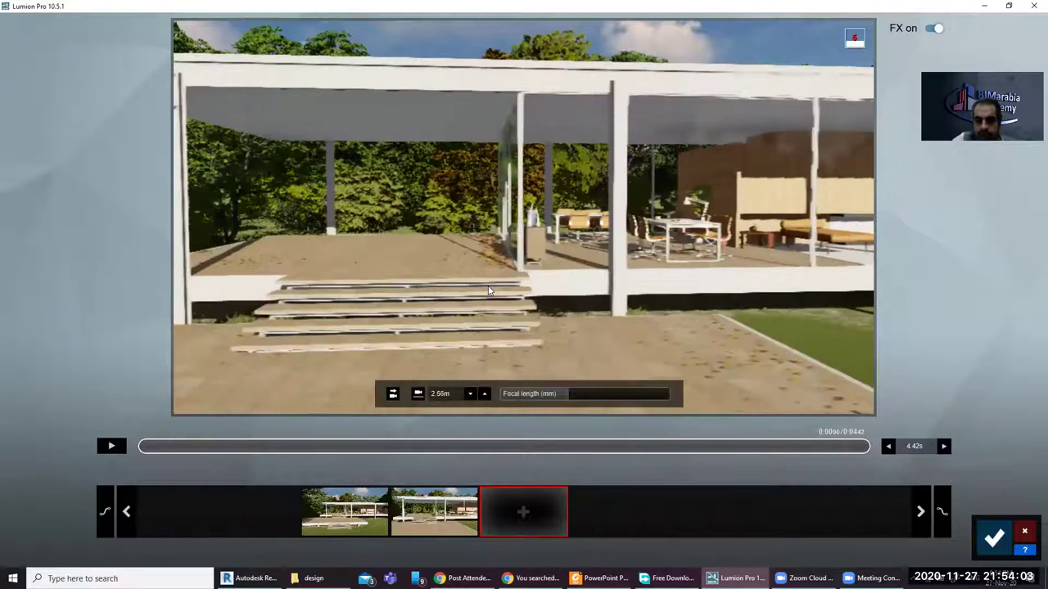
key("w")
key("q")
key("w")
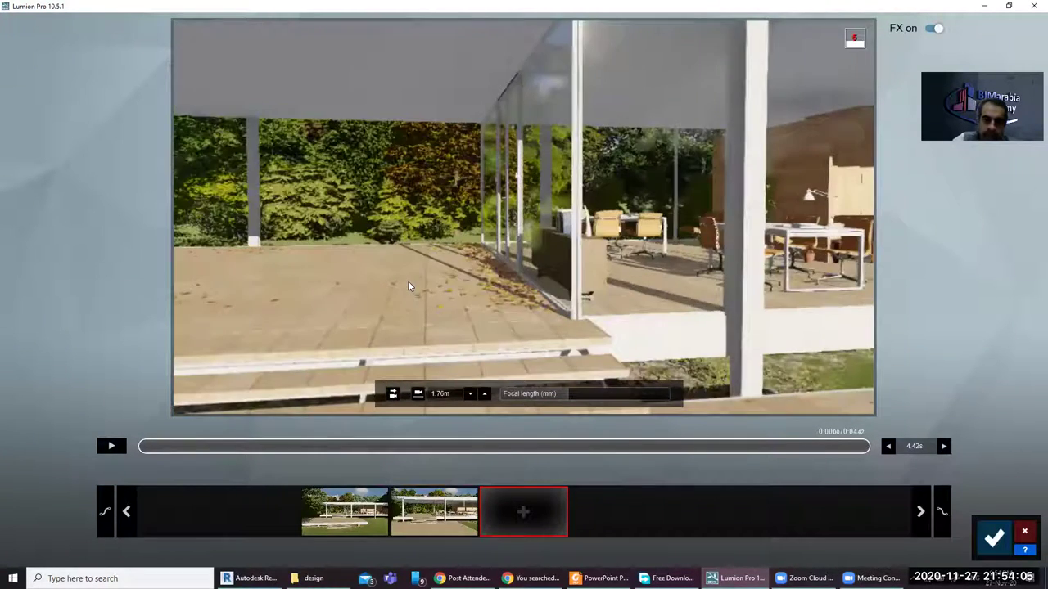
key("w")
key("w")
key("w")
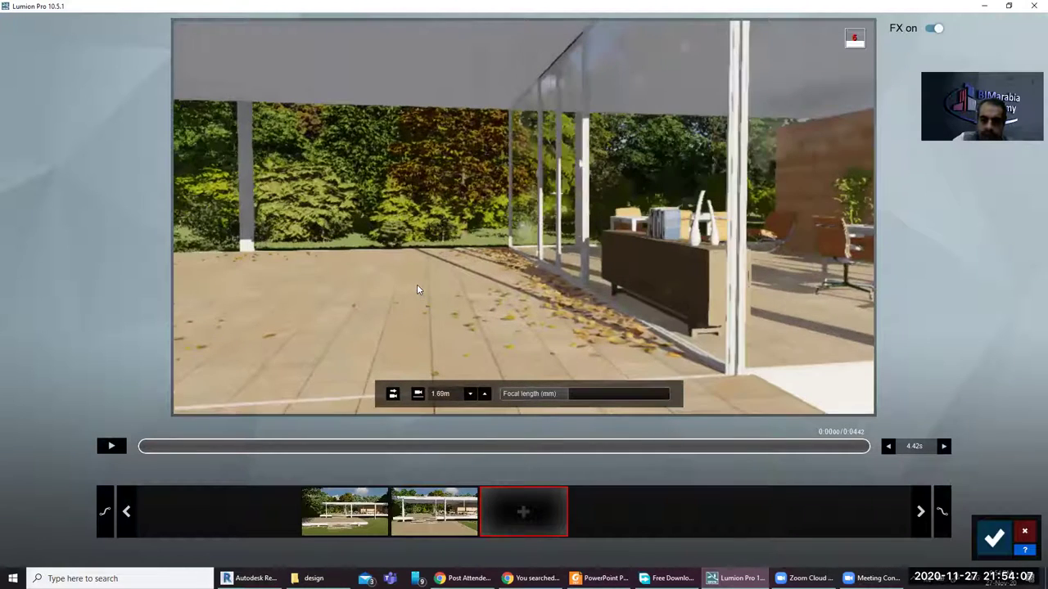
key("w")
key("w")
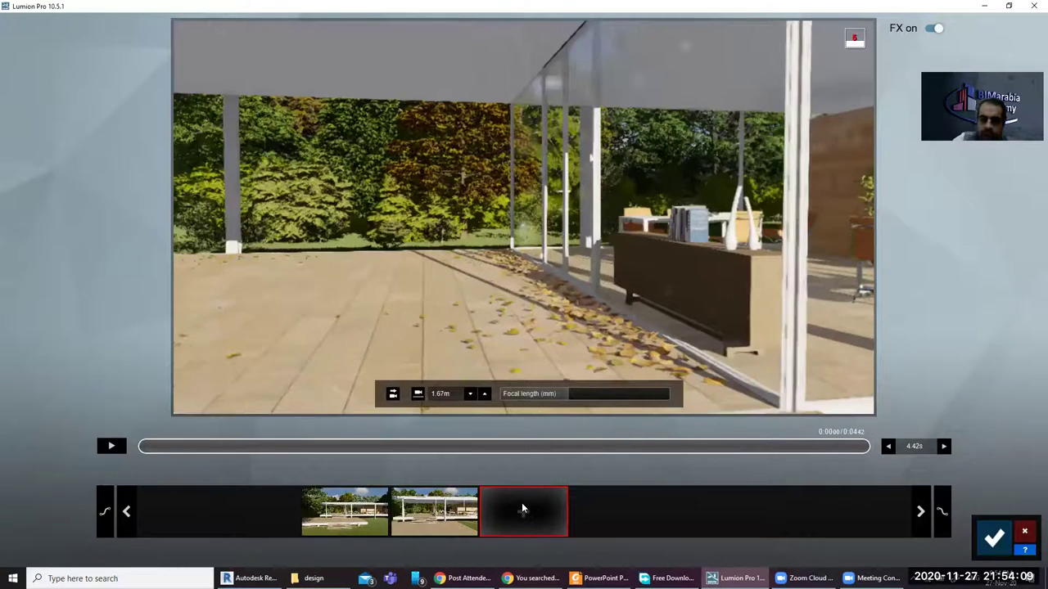
left_click(521, 502)
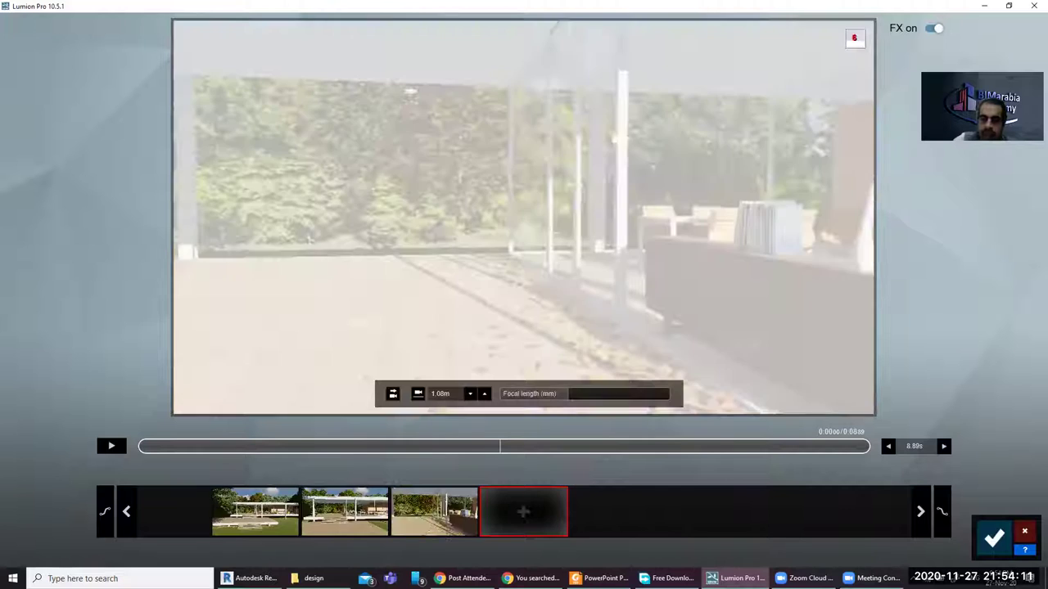
Frame the furnished interior with chairs, columns and plant, keyframe it, and finish the 13.24 s clip
right_click_drag(473, 256, 573, 256)
right_click_drag(498, 292, 589, 292)
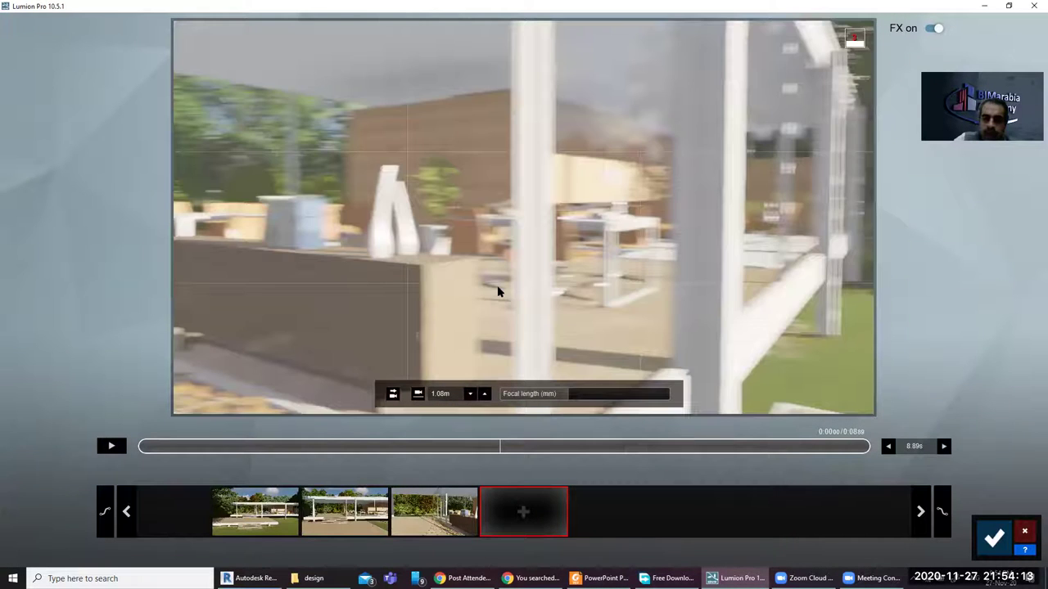
right_click_drag(498, 292, 481, 281)
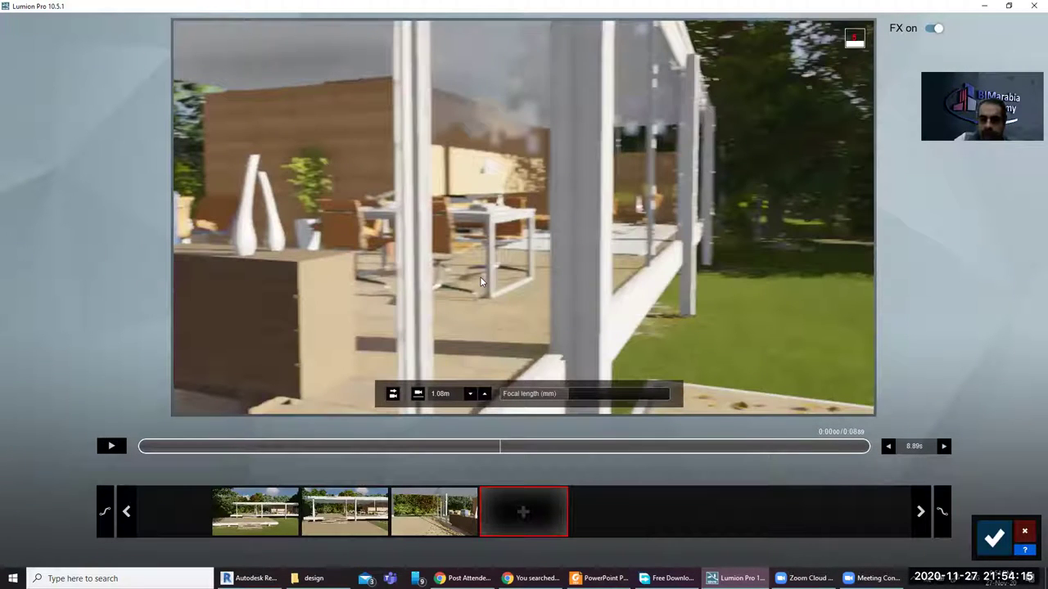
key("e")
key("a")
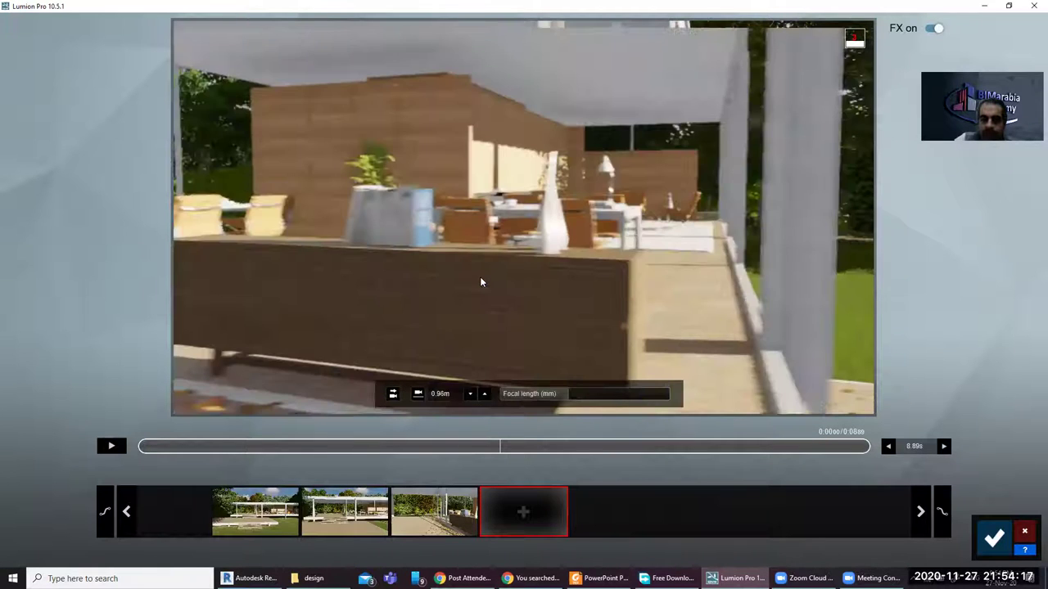
right_click_drag(480, 282, 397, 245)
key("a")
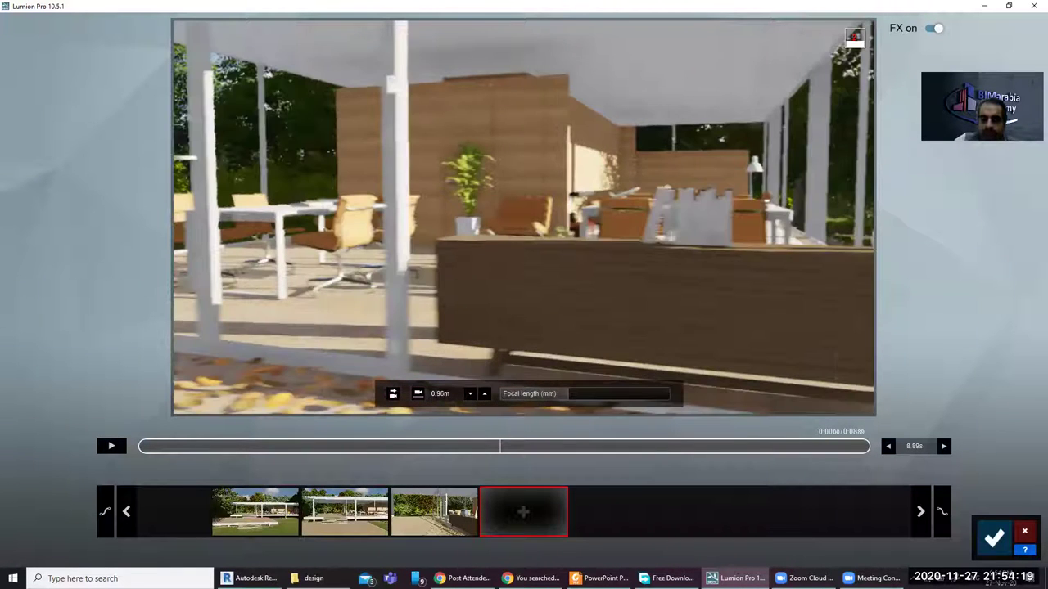
key("a")
key("d")
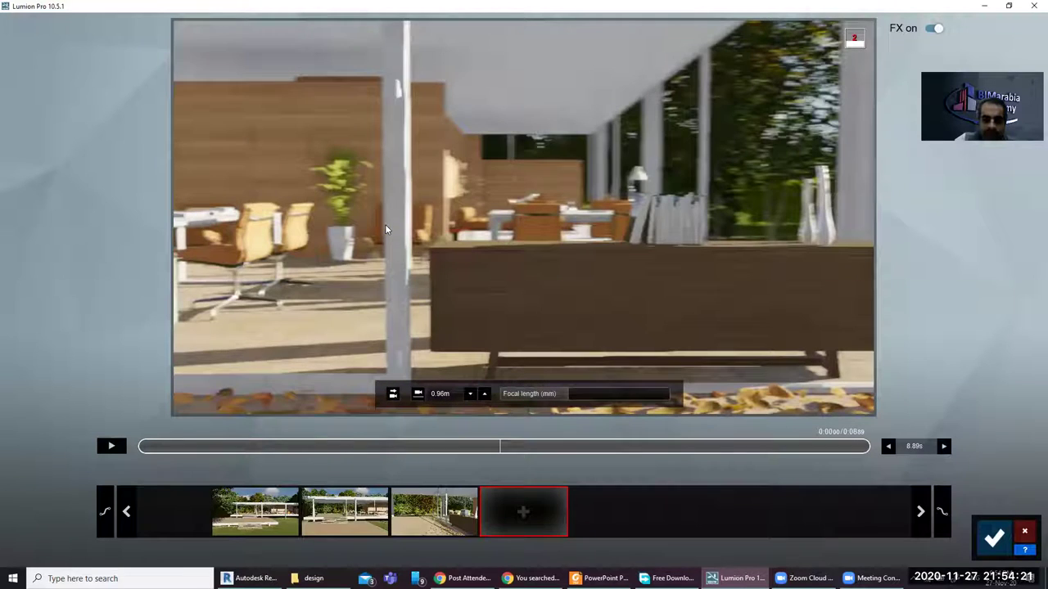
key("e")
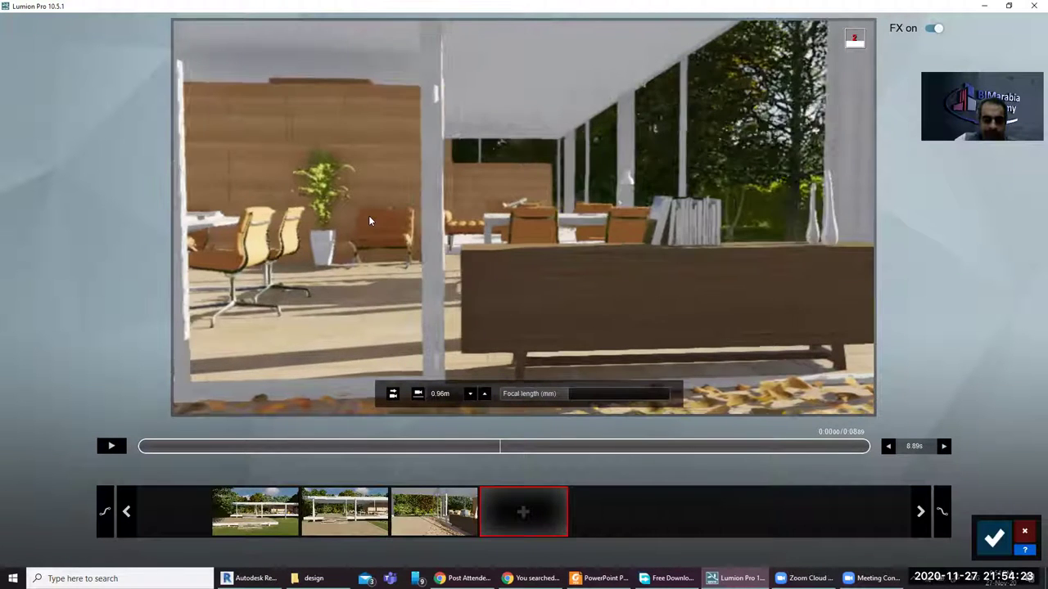
key("s")
key("e")
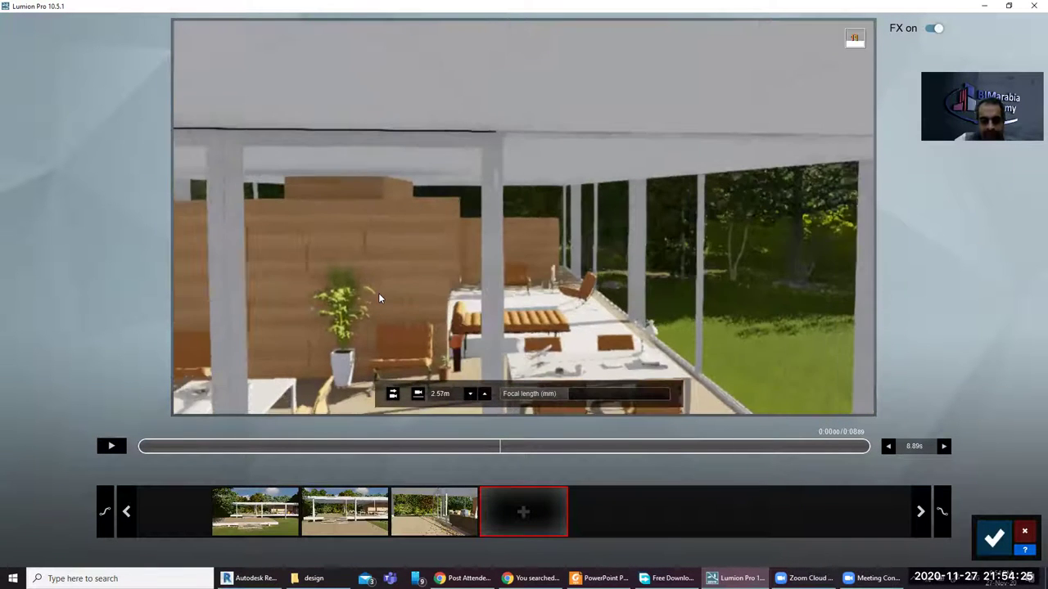
key("w")
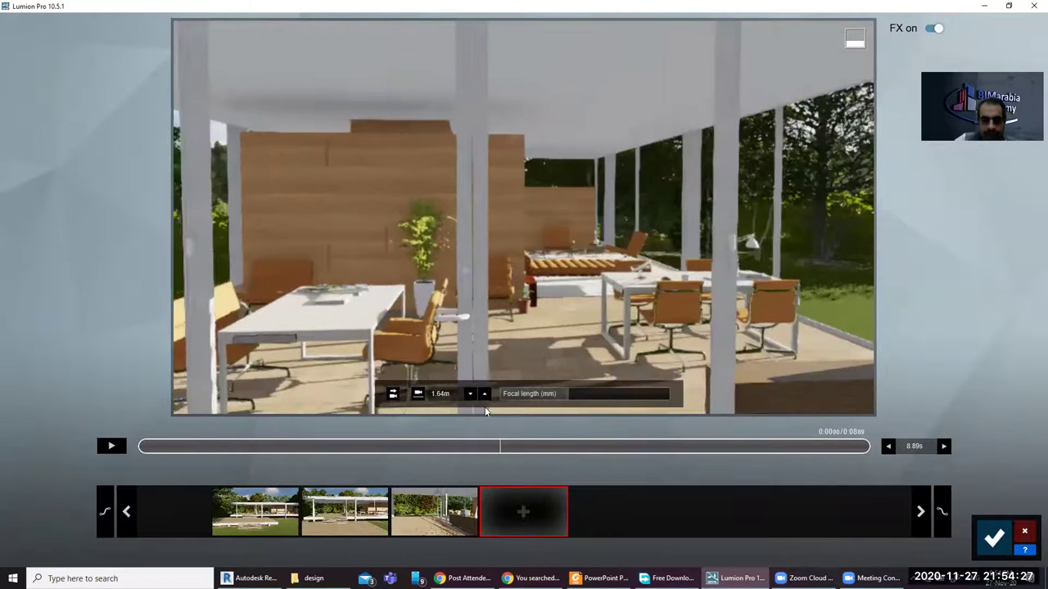
left_click(524, 511)
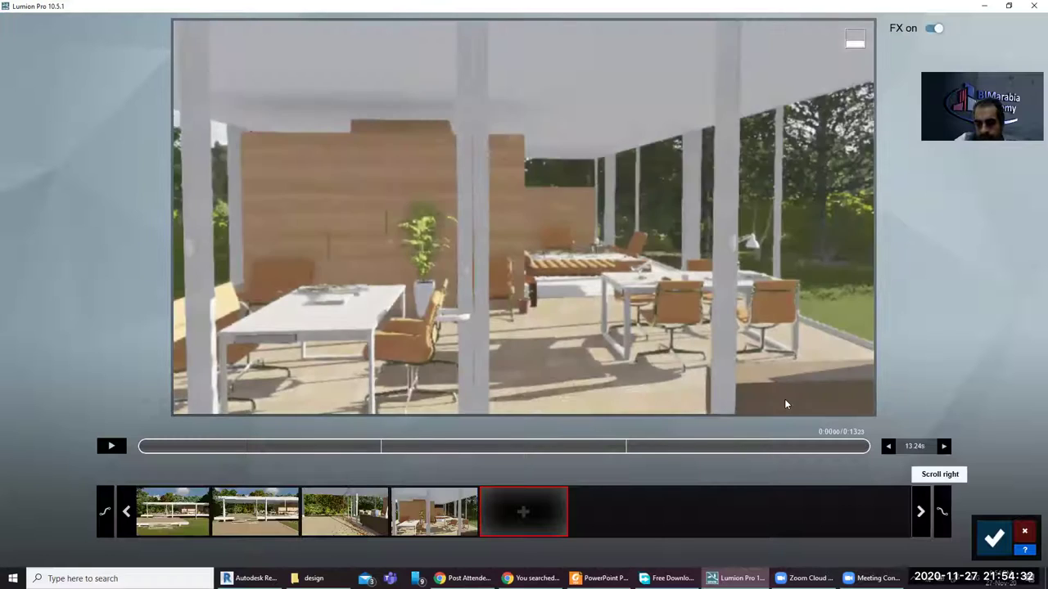
left_click(994, 538)
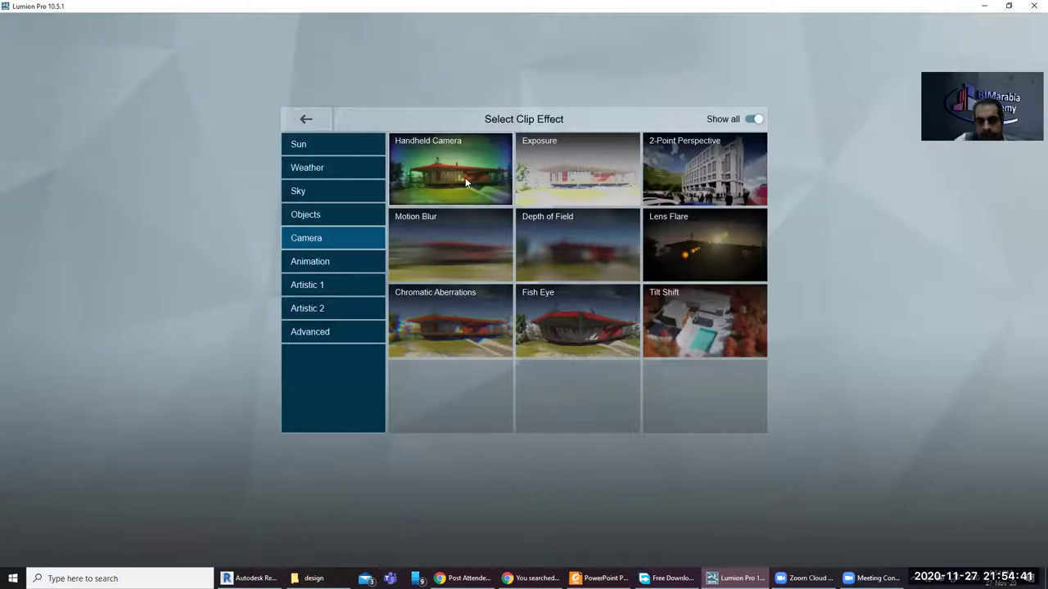
Pick Handheld Camera from the Camera effects catalogue for clip 11
left_click(464, 183)
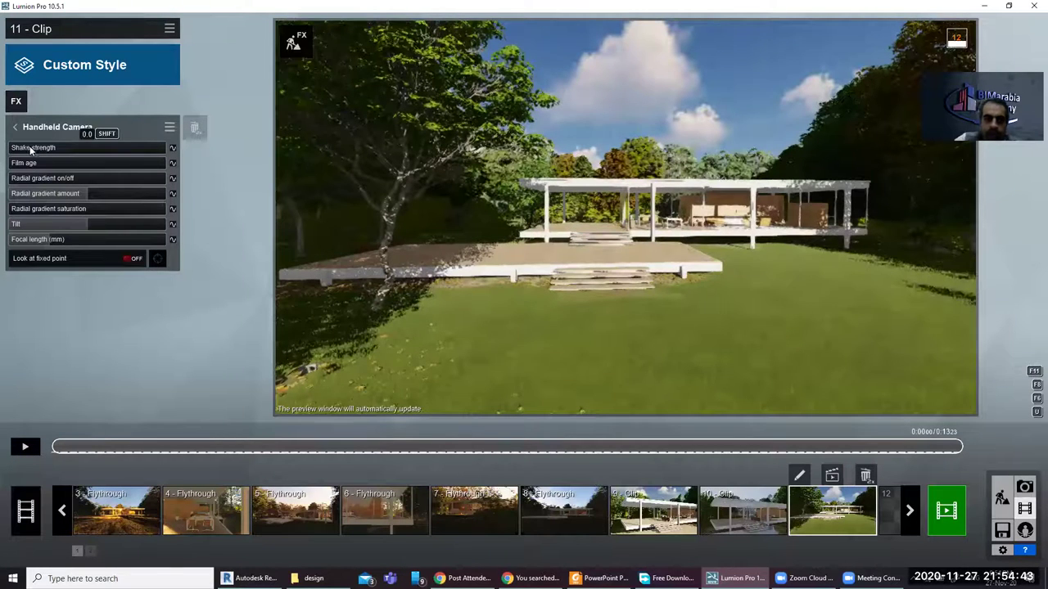
Preview clip 11, pause, raise Shake strength to 2.5, and play it again
left_click(26, 448)
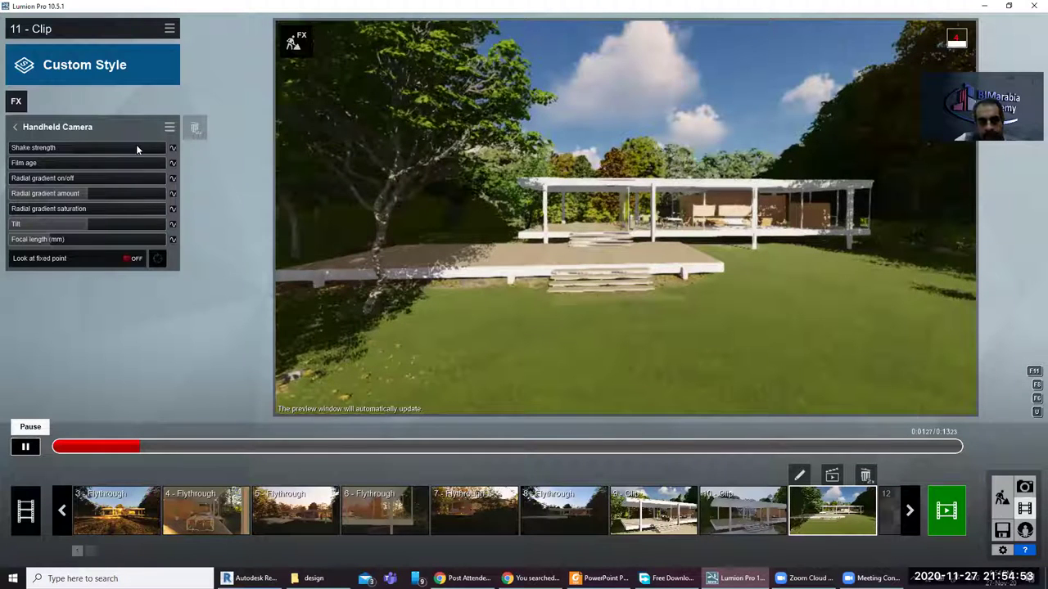
key("space")
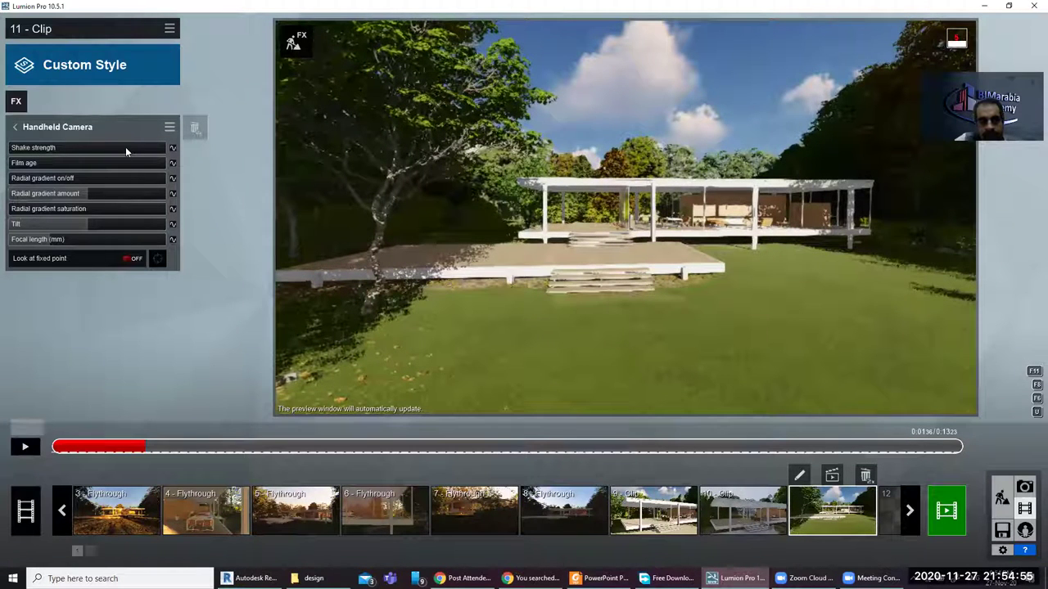
left_click_drag(125, 146, 141, 147)
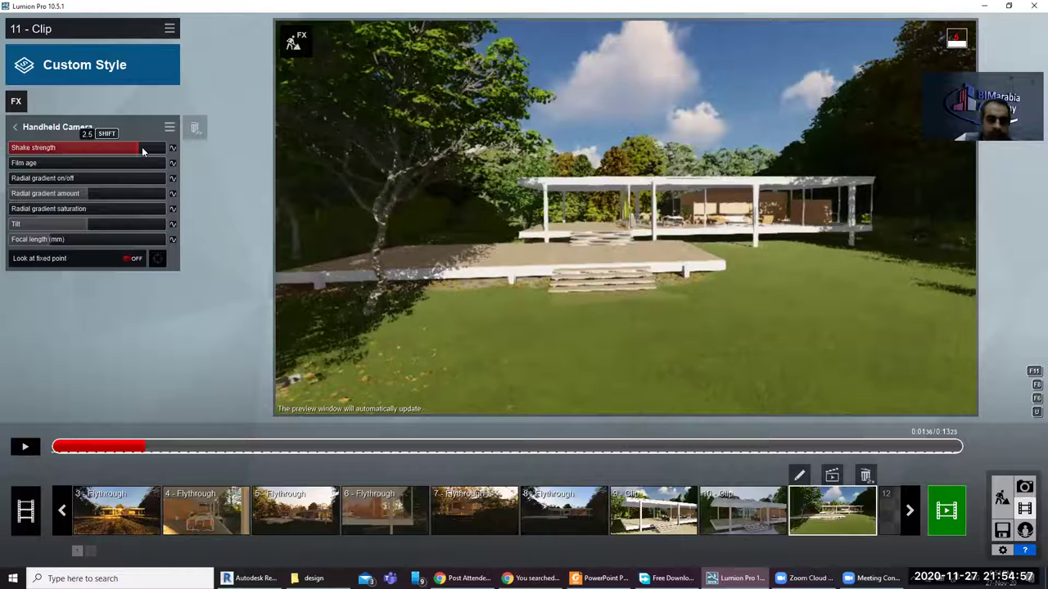
left_click(33, 449)
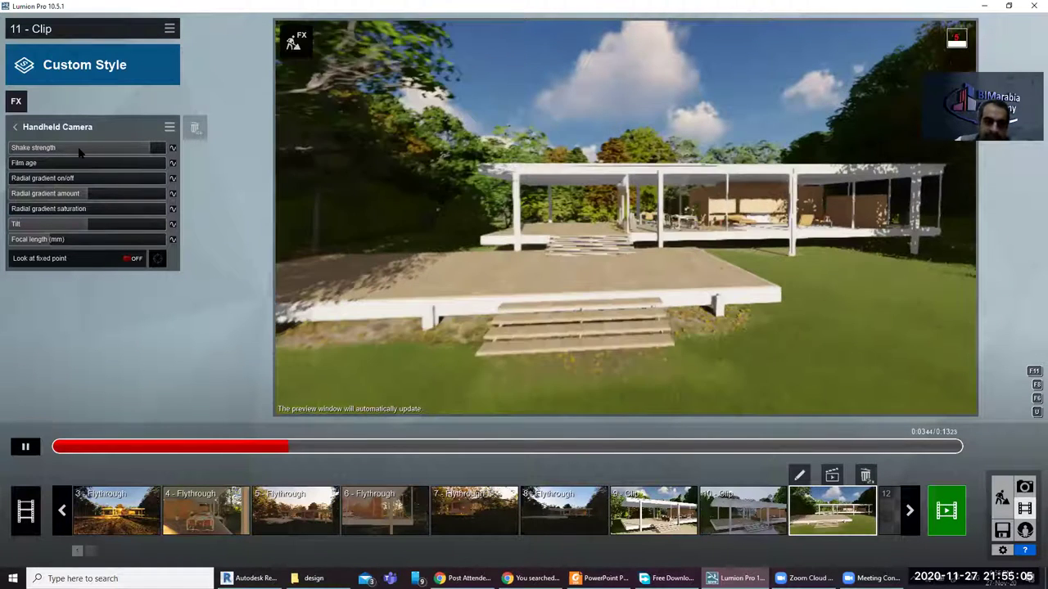
Set Shake strength to 1.3, Film age to about 0.8, and Radial gradient on/off to 0.1
left_click_drag(70, 150, 49, 146)
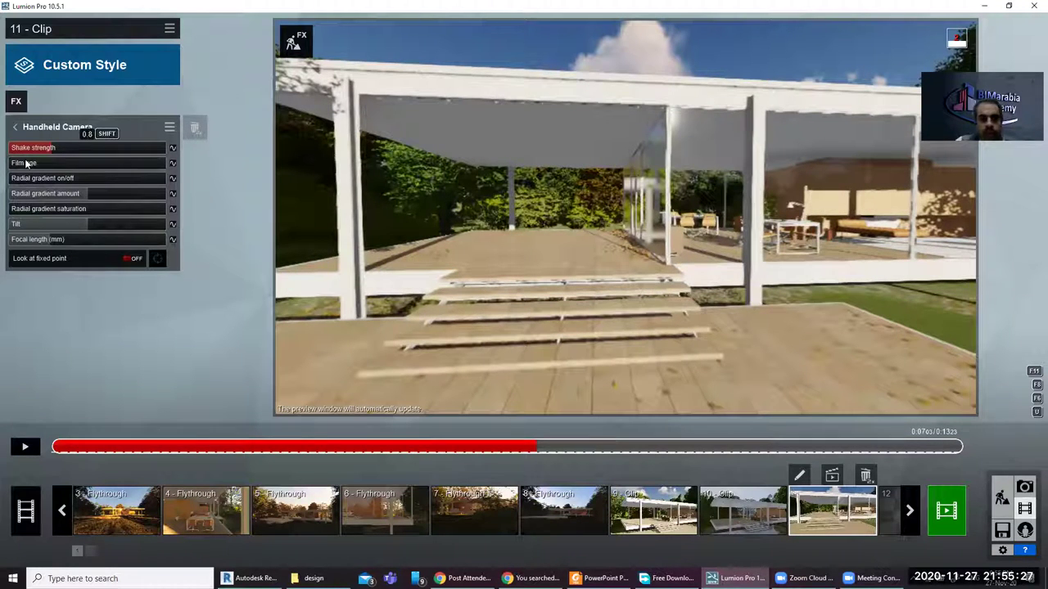
left_click(150, 164)
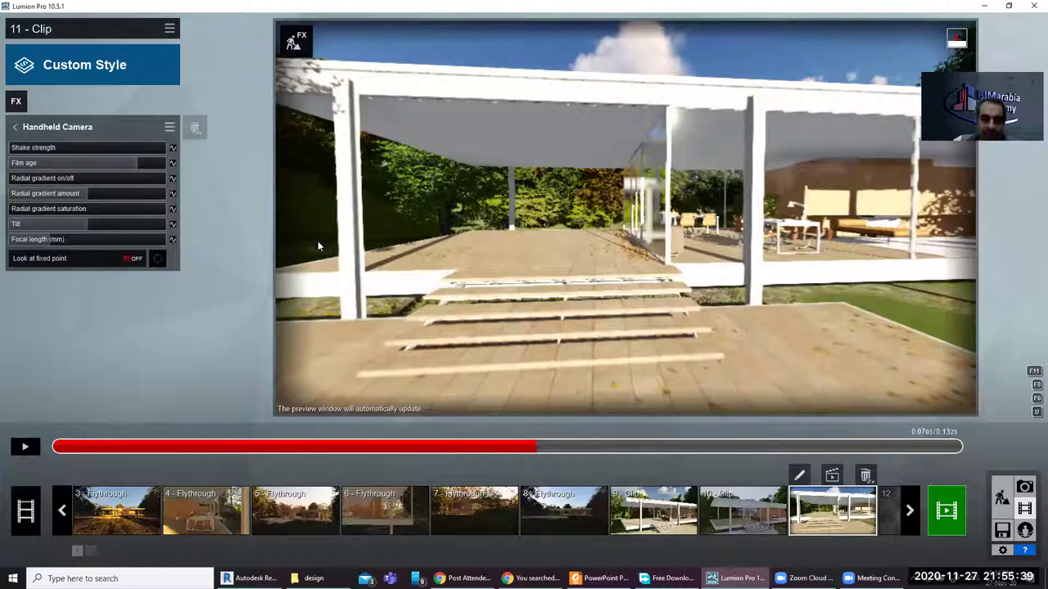
left_click(147, 163)
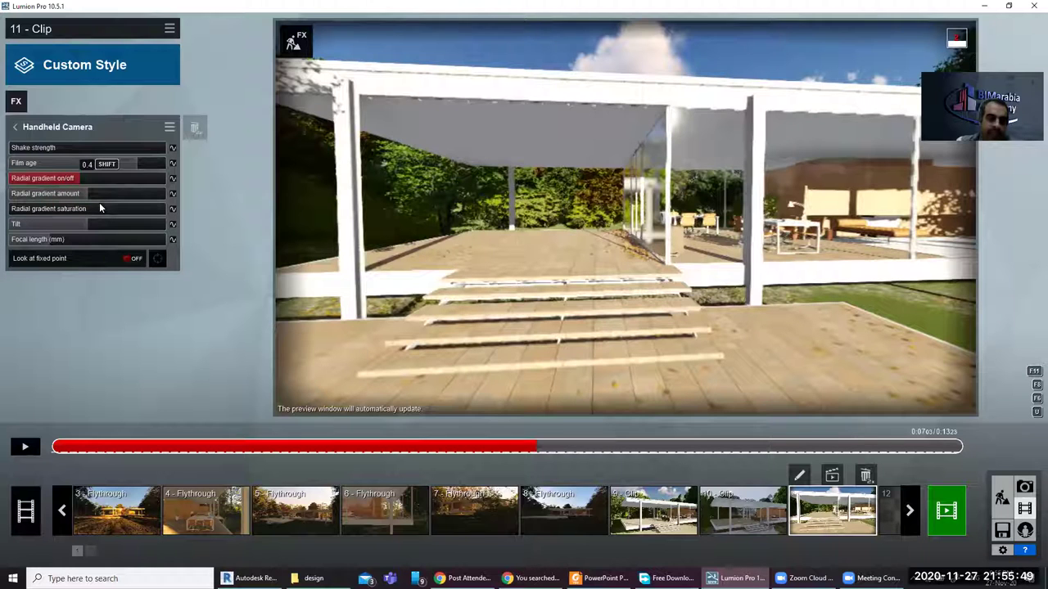
left_click(162, 180)
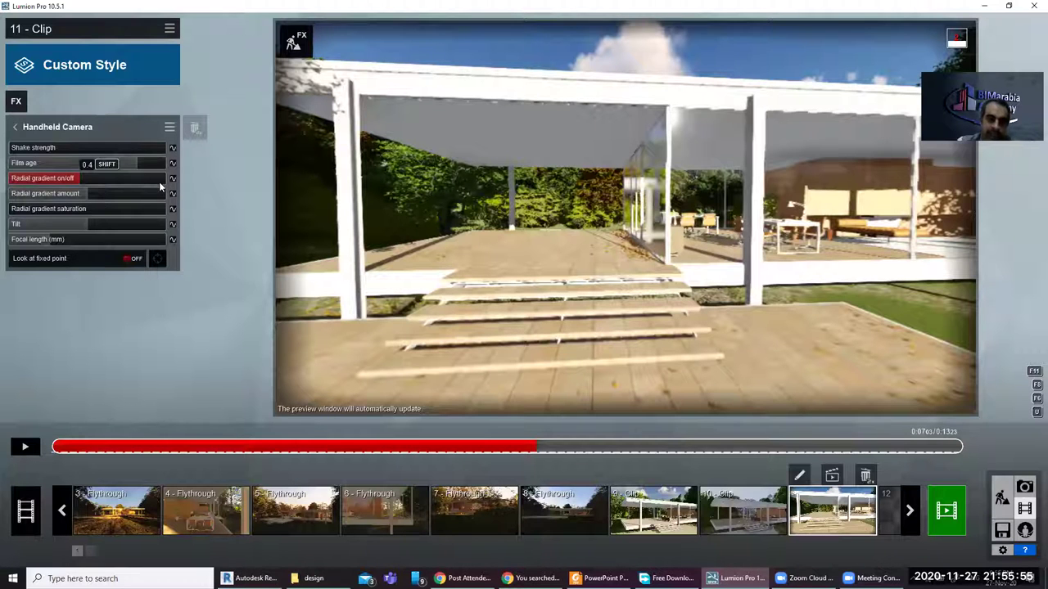
left_click(21, 180)
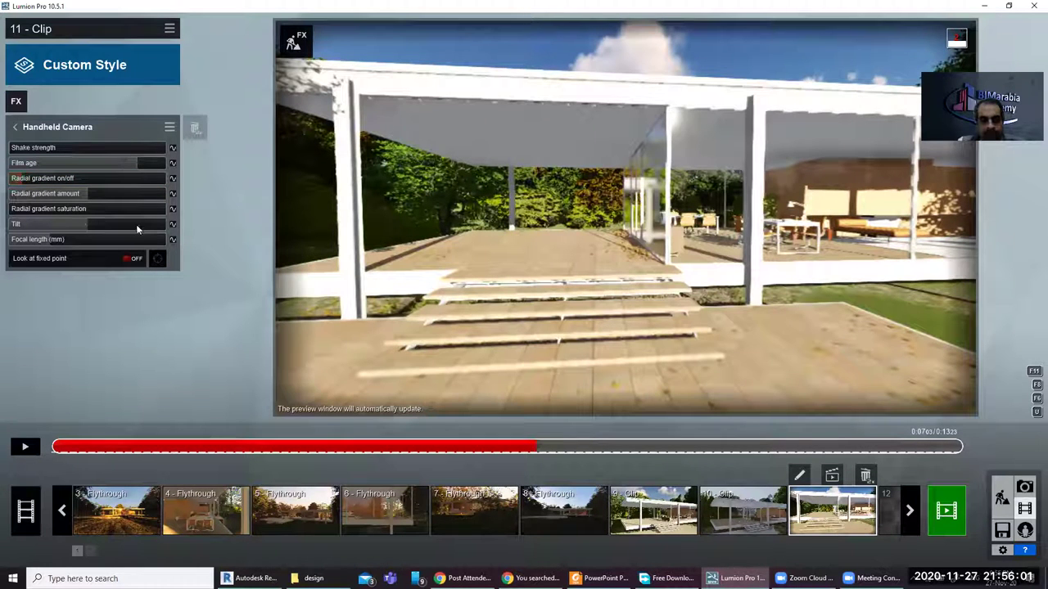
Try Tilt angles such as 78.8°, settle on a nearly level tilt, and rewind the preview to the clip start
left_click(157, 230)
left_click_drag(157, 230, 85, 228)
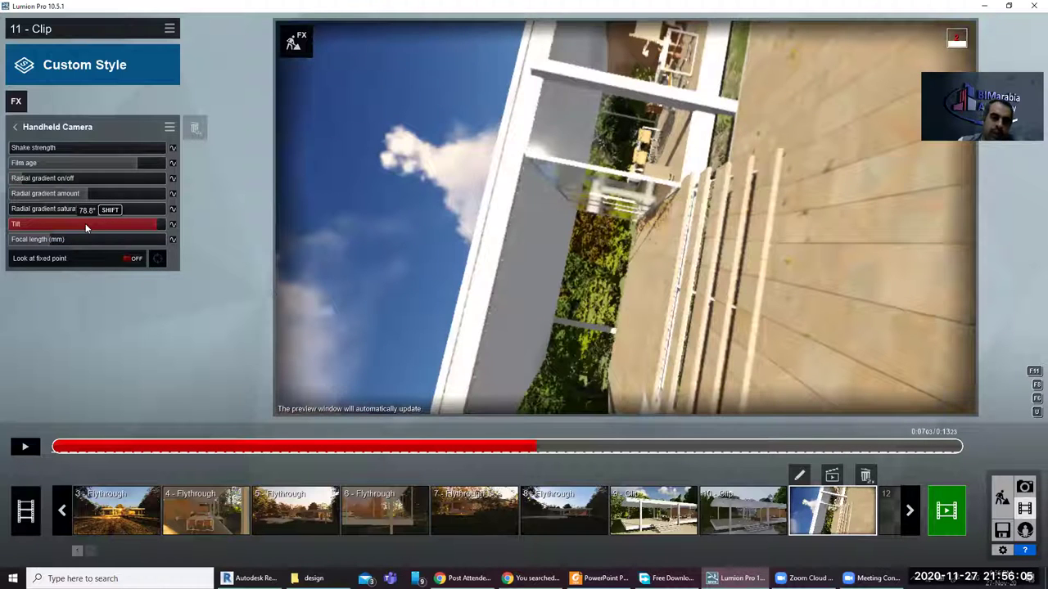
left_click_drag(85, 228, 83, 222)
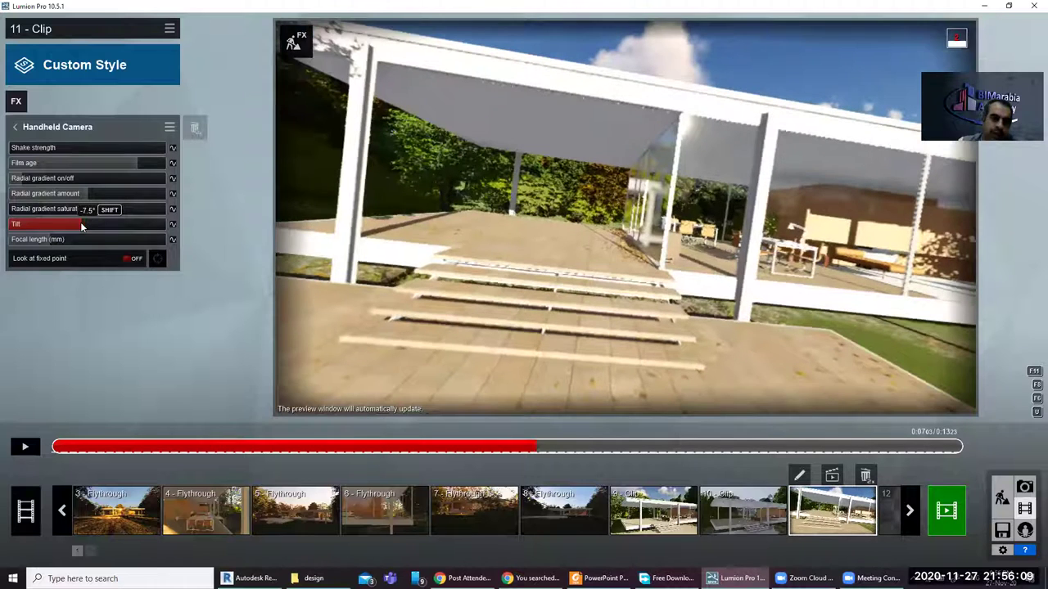
left_click_drag(80, 222, 88, 230)
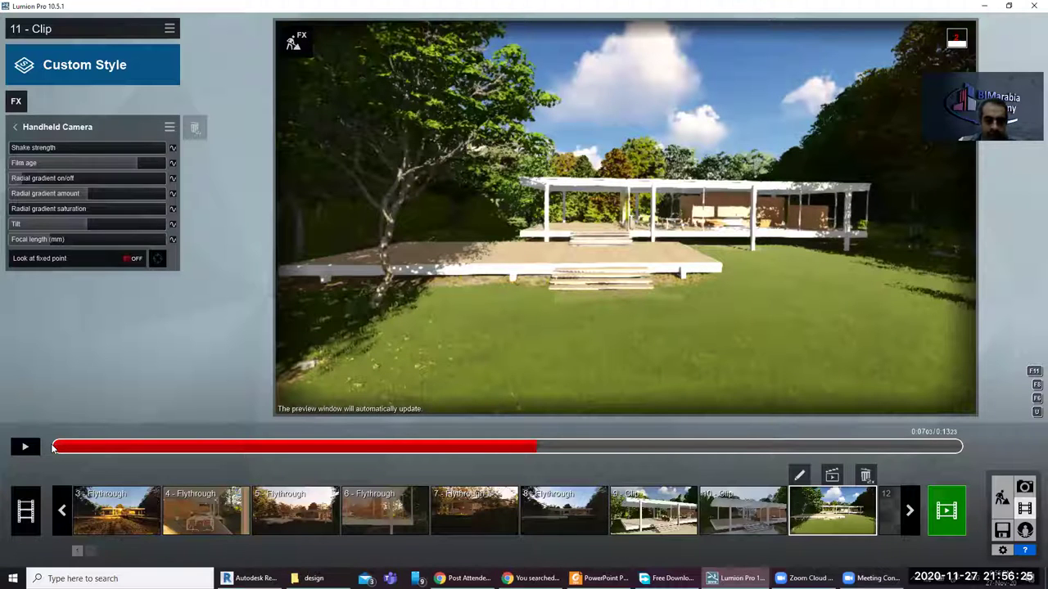
left_click(53, 447)
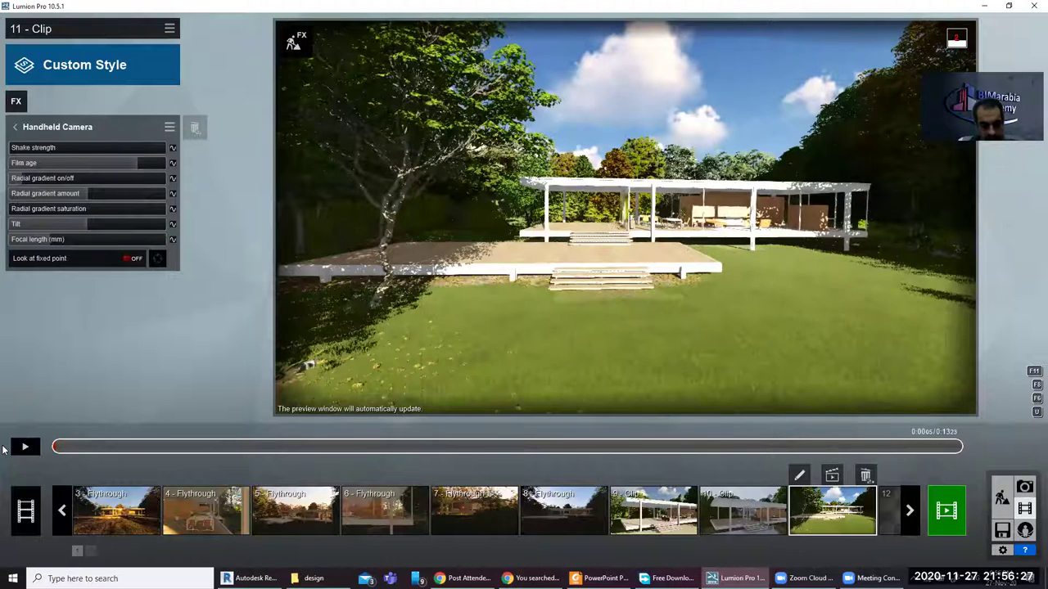
Keyframe the Handheld Camera tilt at the clip start, then tilt to 19.2° near 1.5 seconds
left_click(173, 227)
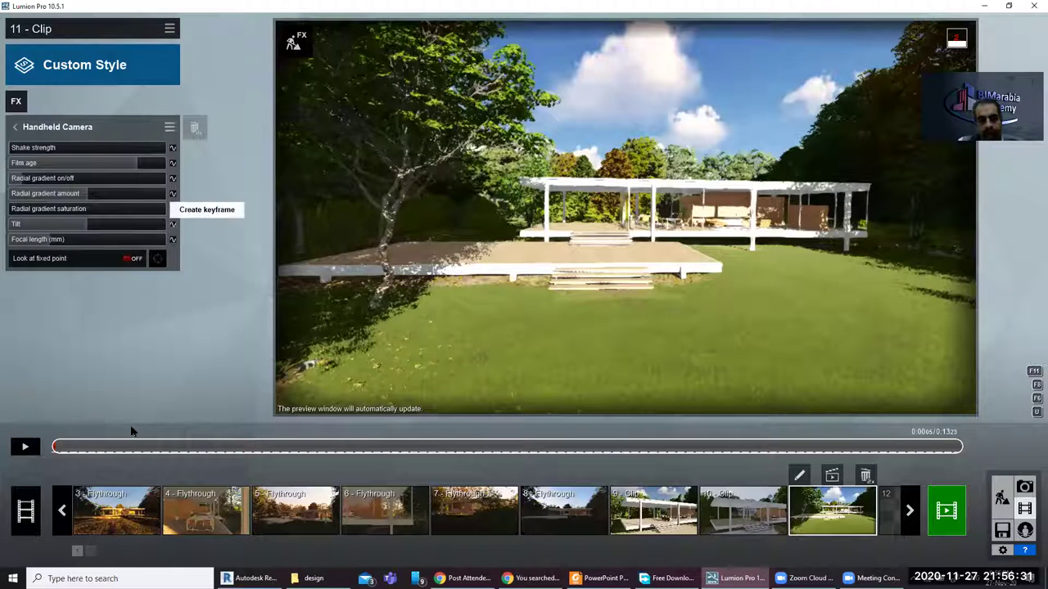
left_click(158, 445)
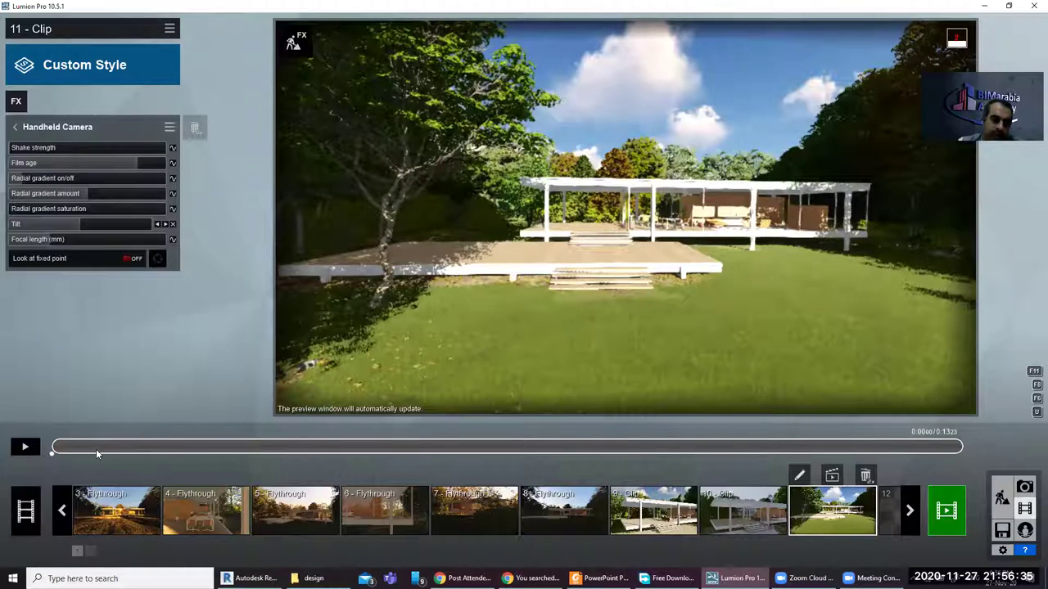
left_click_drag(96, 449, 156, 447)
left_click(170, 448)
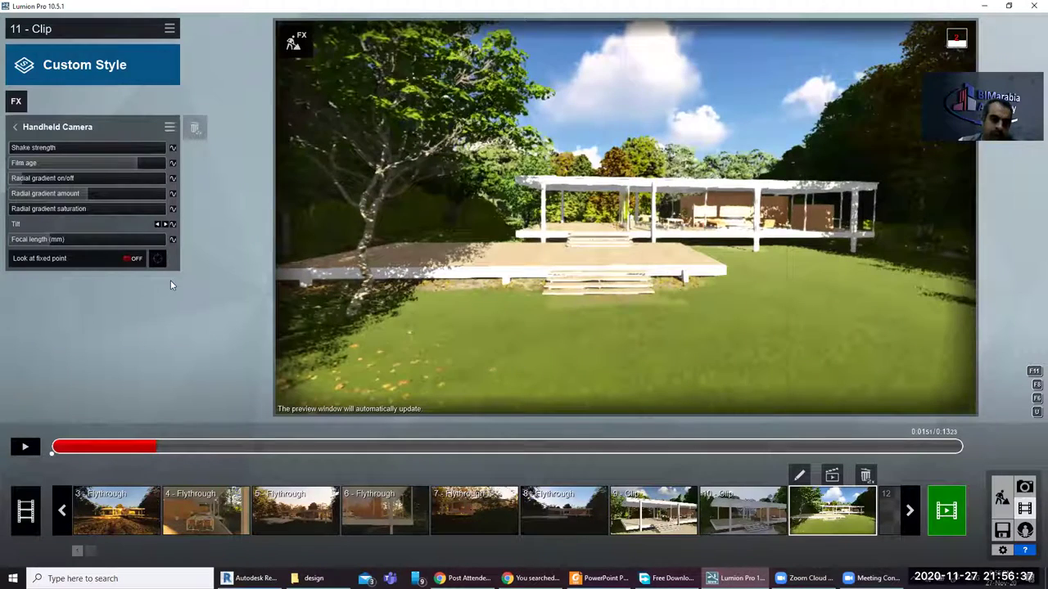
left_click_drag(67, 224, 90, 224)
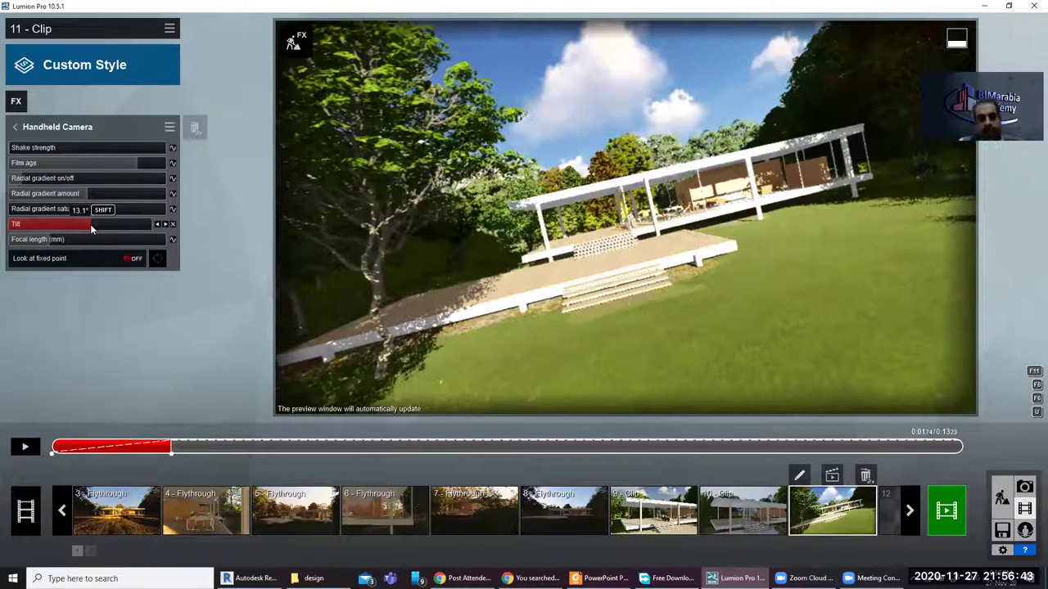
Add a tilt keyframe near 3.5 seconds, tilting the camera the other way to -16.5°
left_click(296, 448)
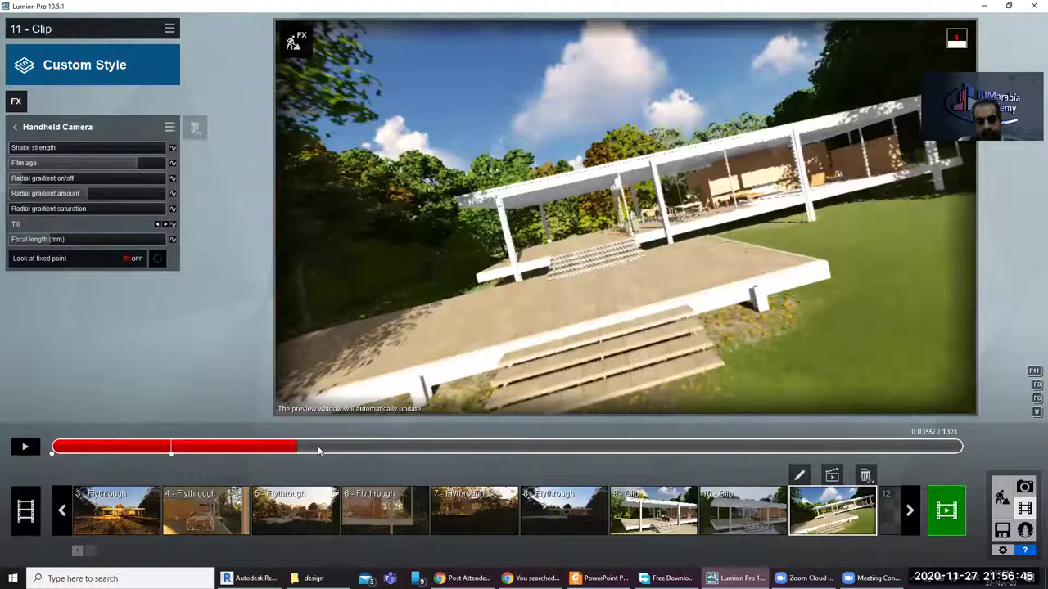
left_click(316, 446)
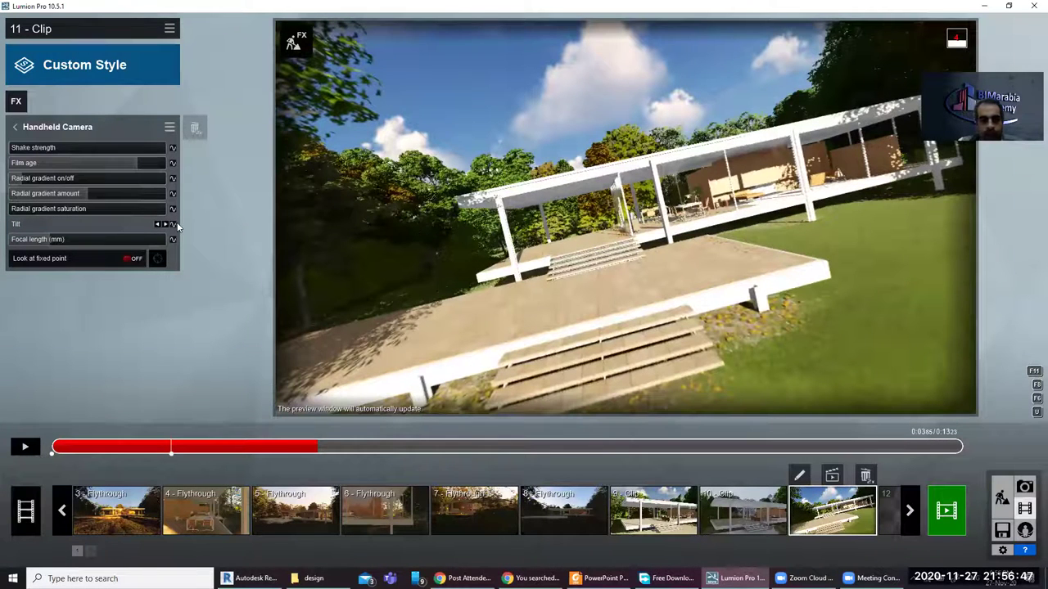
left_click(172, 223)
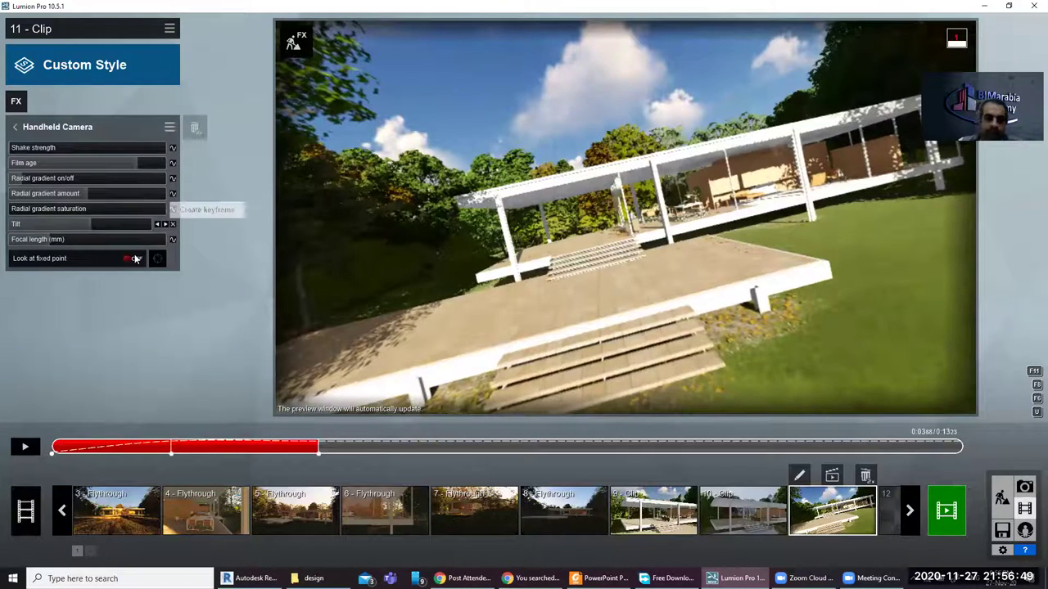
left_click_drag(85, 224, 61, 225)
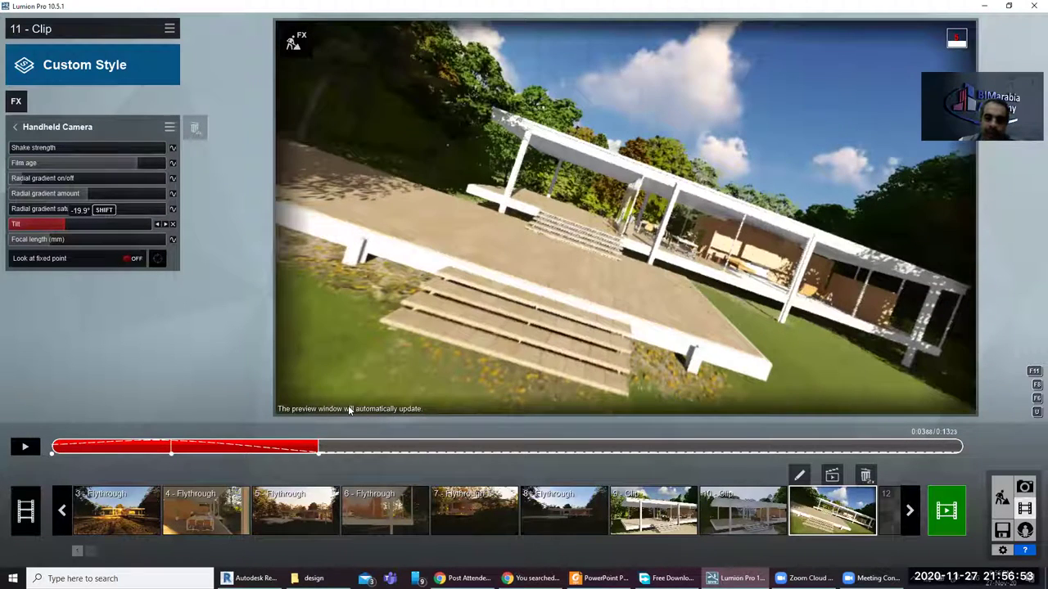
At about 8 seconds, keyframe the tilt at -18.5° and focal length at 25.3 mm
left_click(633, 447)
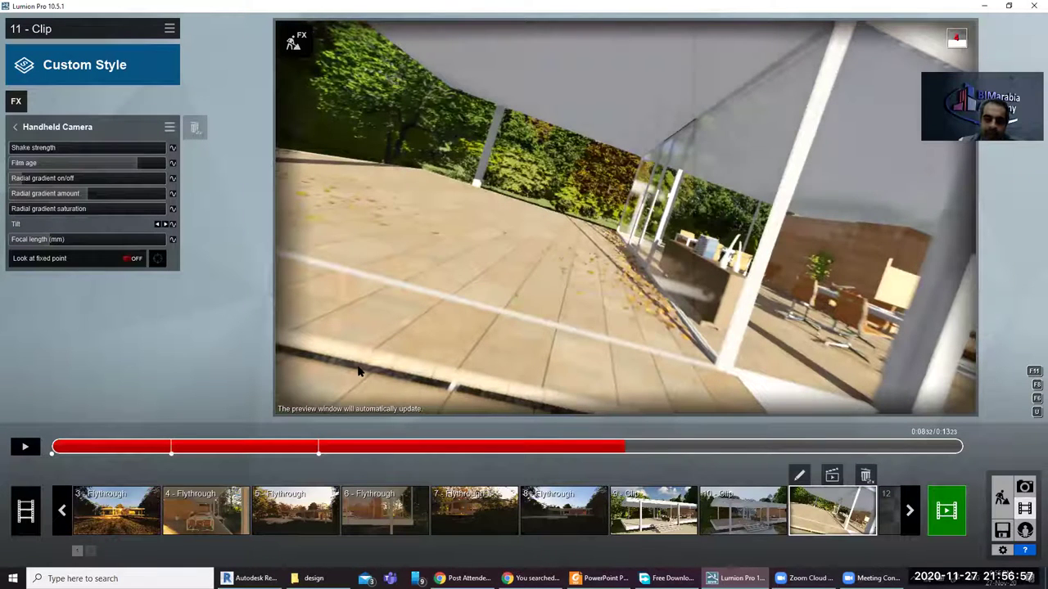
mouse_move(78, 224)
left_mouse_down()
mouse_move(71, 222)
mouse_move(80, 247)
mouse_move(37, 241)
left_mouse_up()
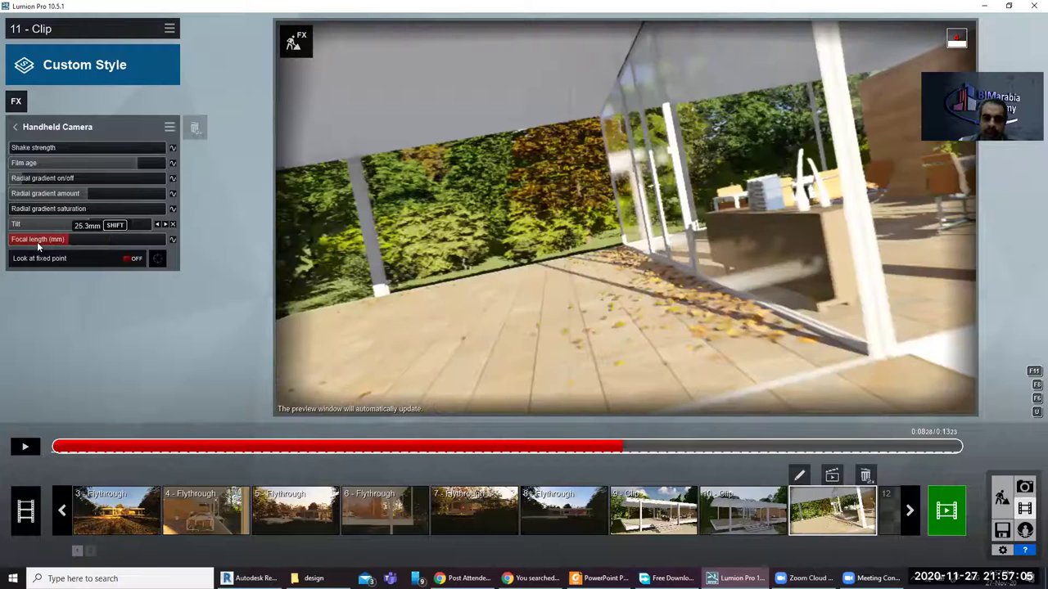
left_click(172, 239)
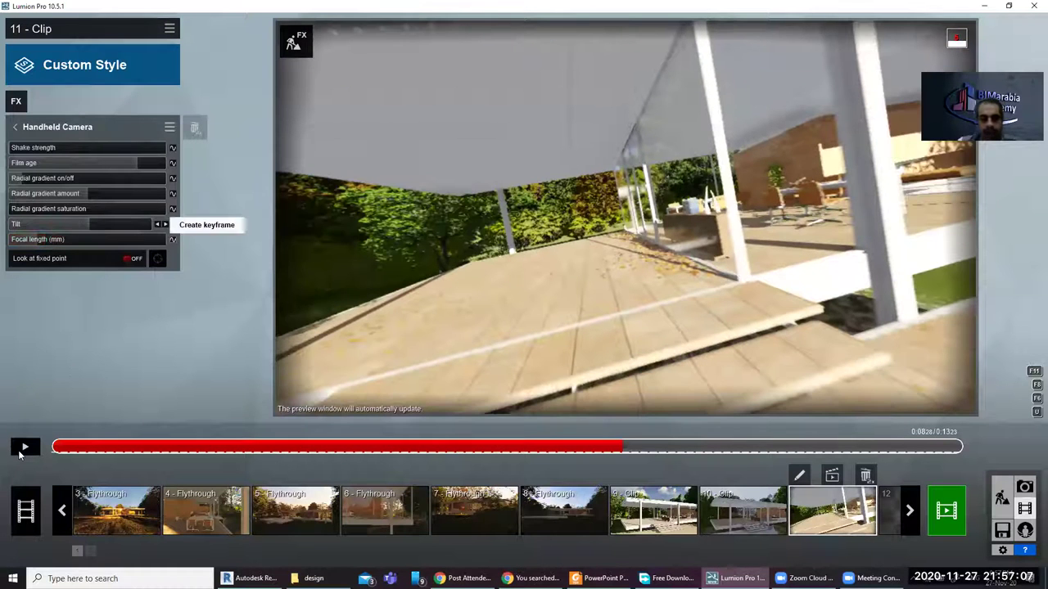
left_click(56, 446)
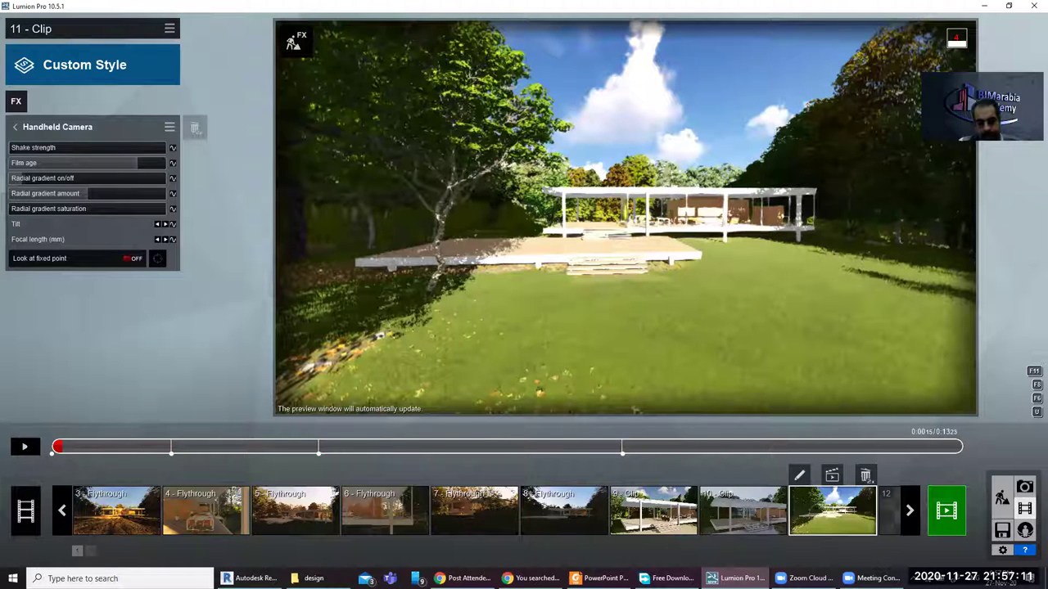
Play clip 11 to check the keyframed handheld tilt, then switch to the Revit model
left_click(25, 447)
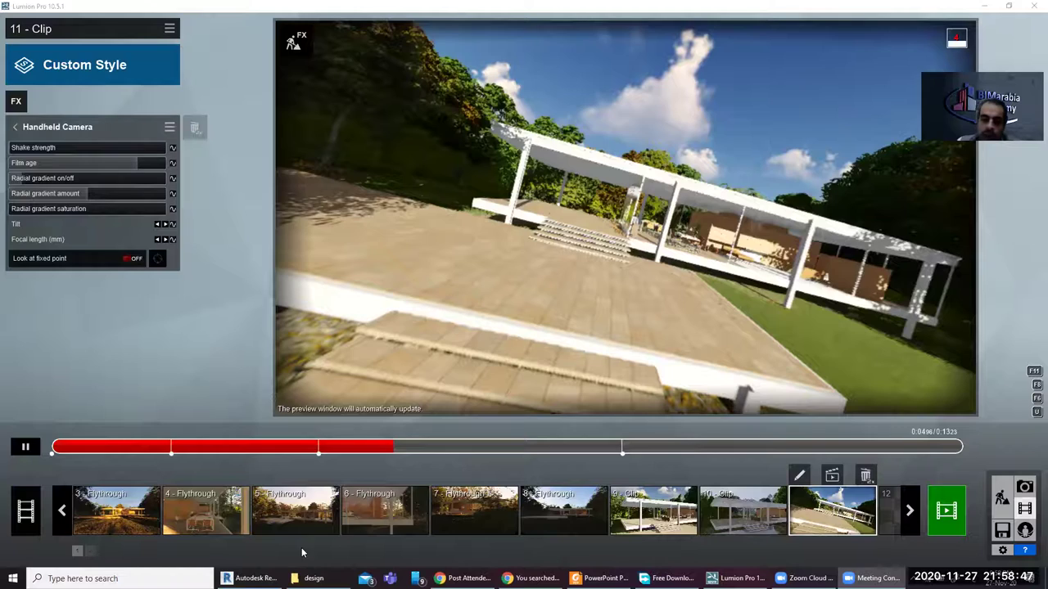
left_click(250, 578)
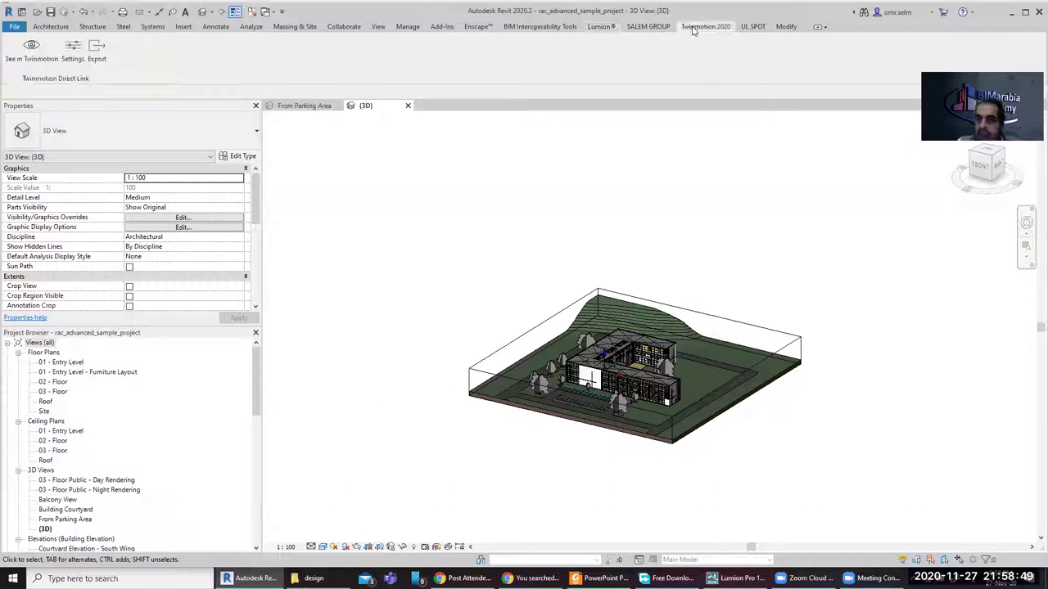
Look over Revit's Enscape ribbon tools, then switch back to Lumion's clip editor
left_click(477, 27)
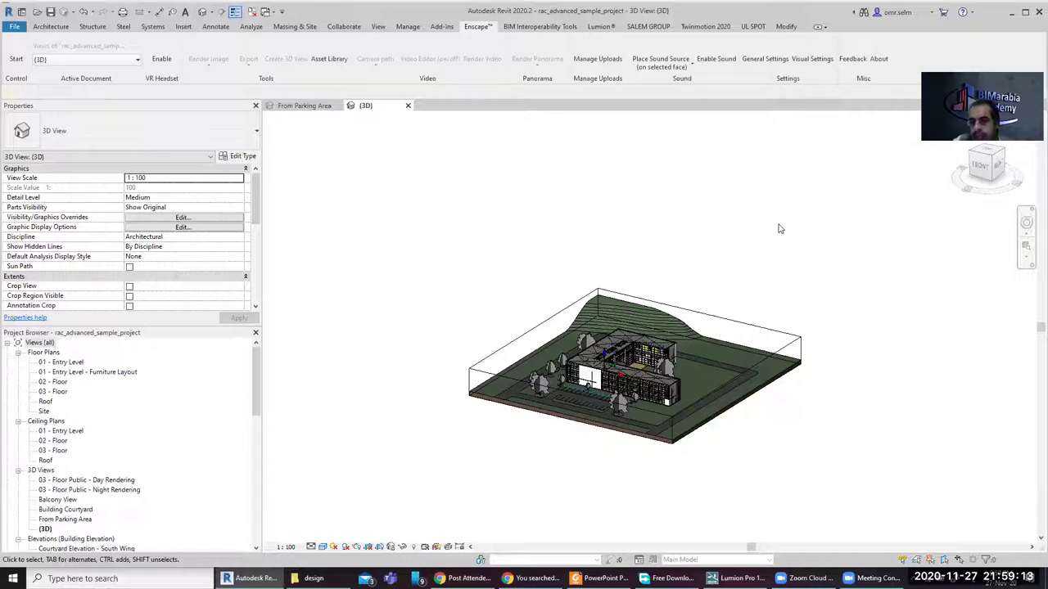
left_click(741, 577)
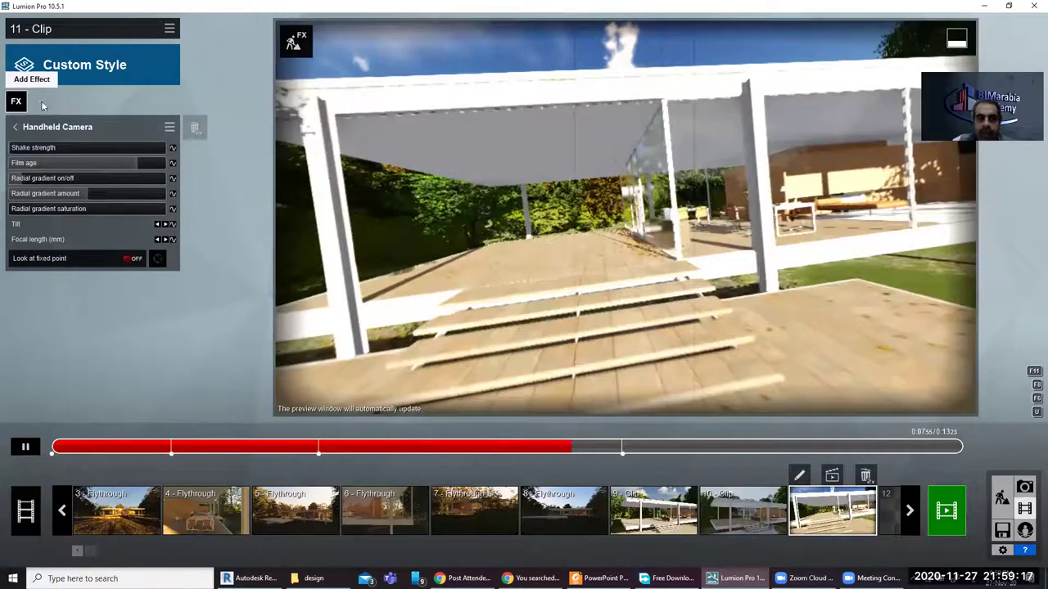
Add the Animation > Sky Drop effect to clip 11 and choose which objects drop
left_click(16, 101)
left_click(316, 263)
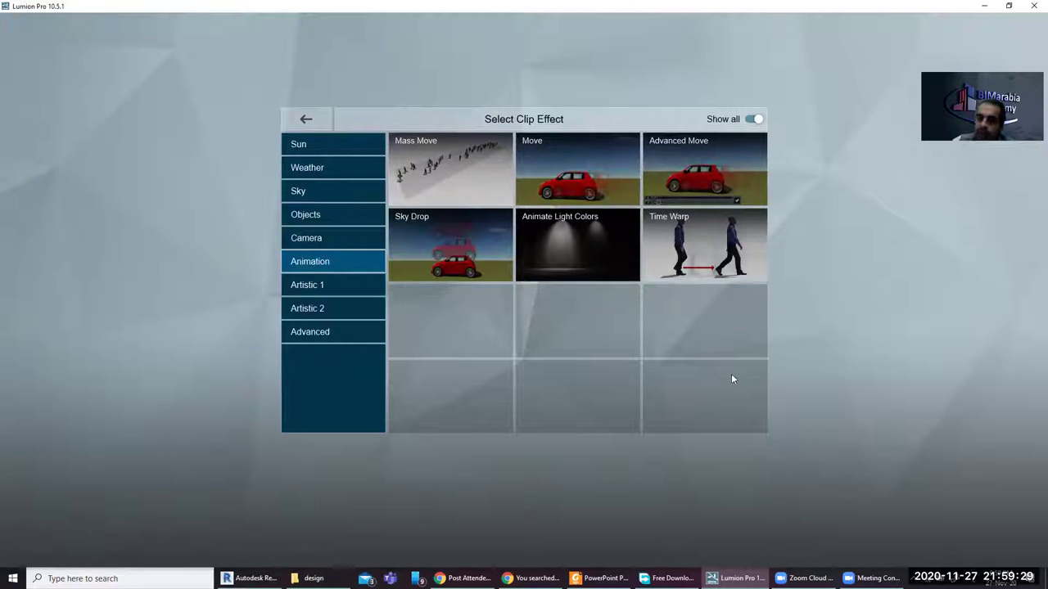
left_click(439, 249)
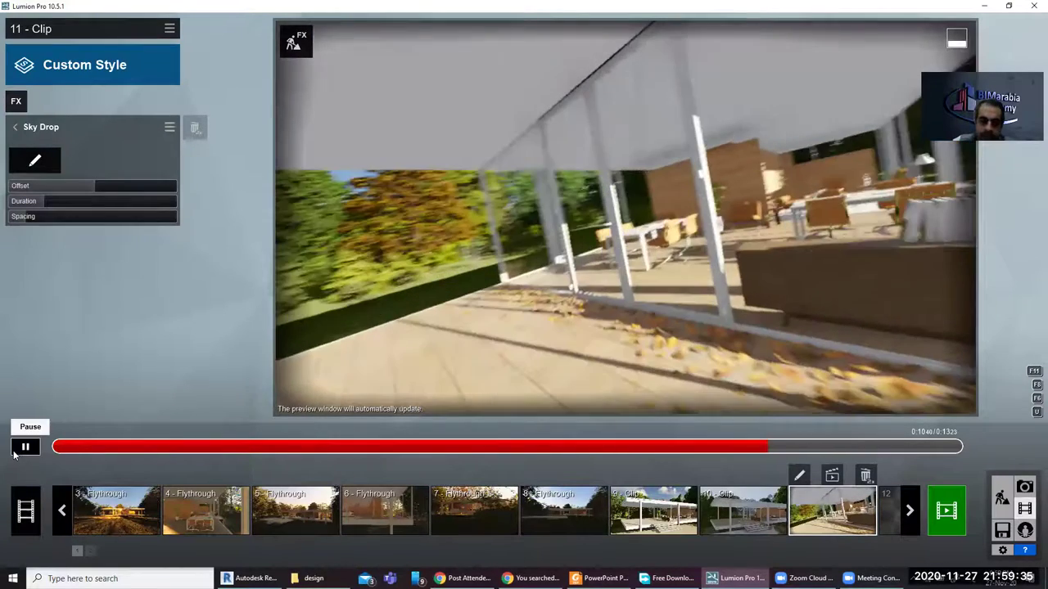
left_click(25, 446)
left_click(34, 160)
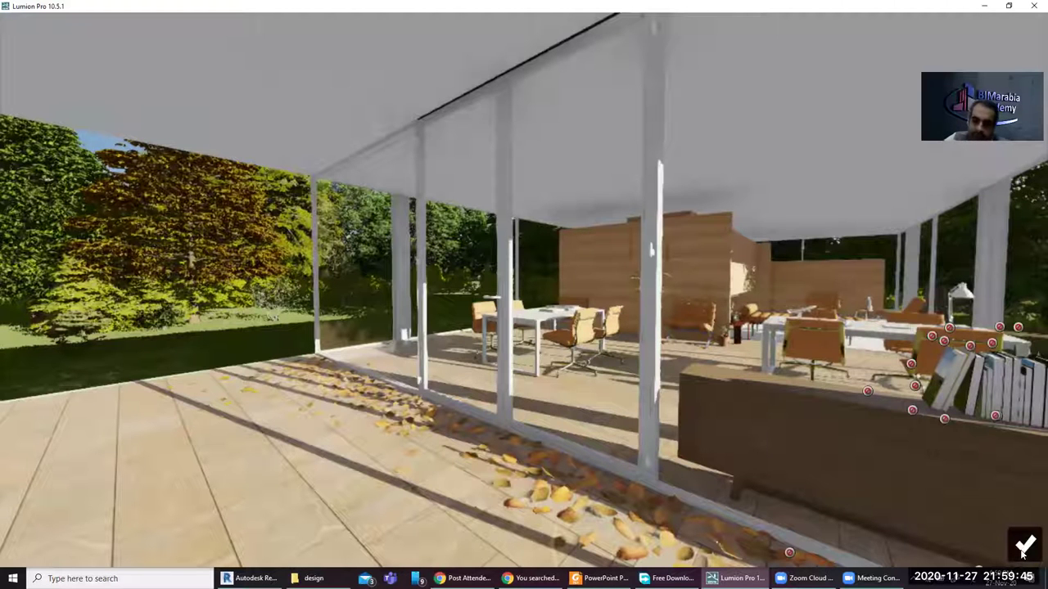
key("Return")
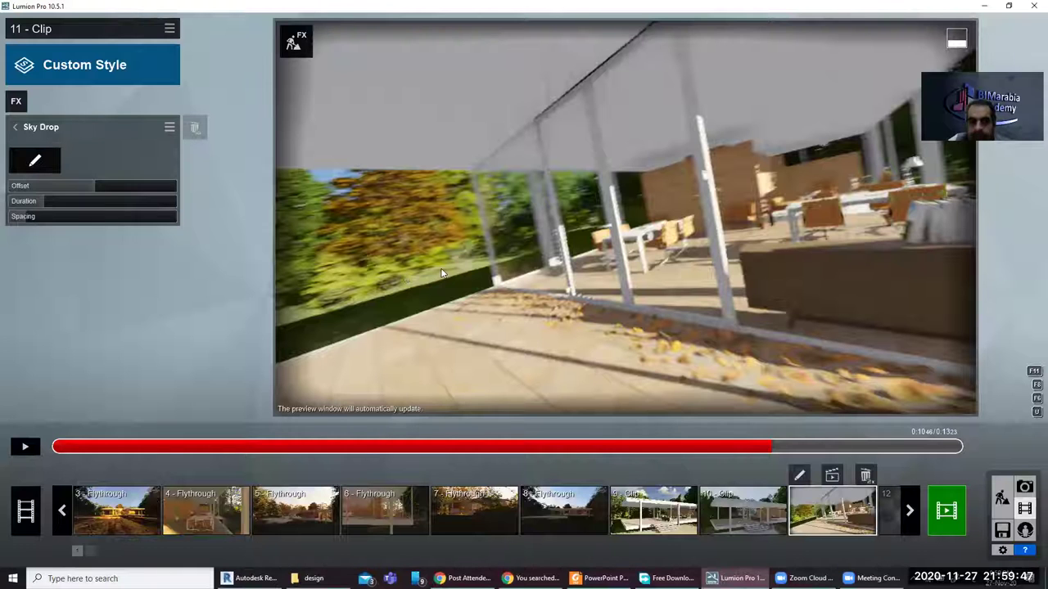
Reopen the clip effect catalogue on the Advanced category
left_click(16, 128)
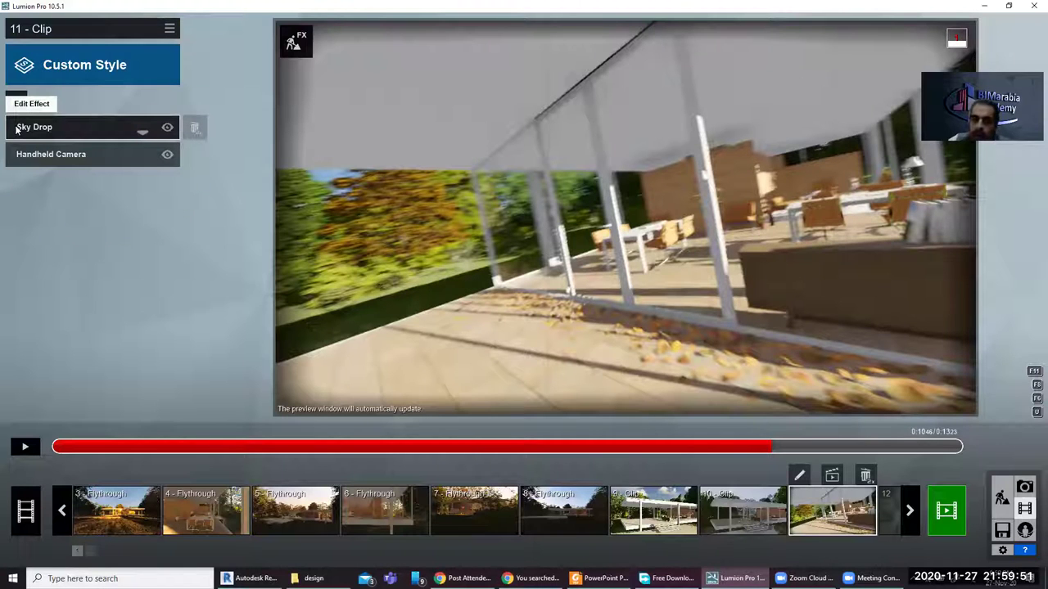
left_click(17, 95)
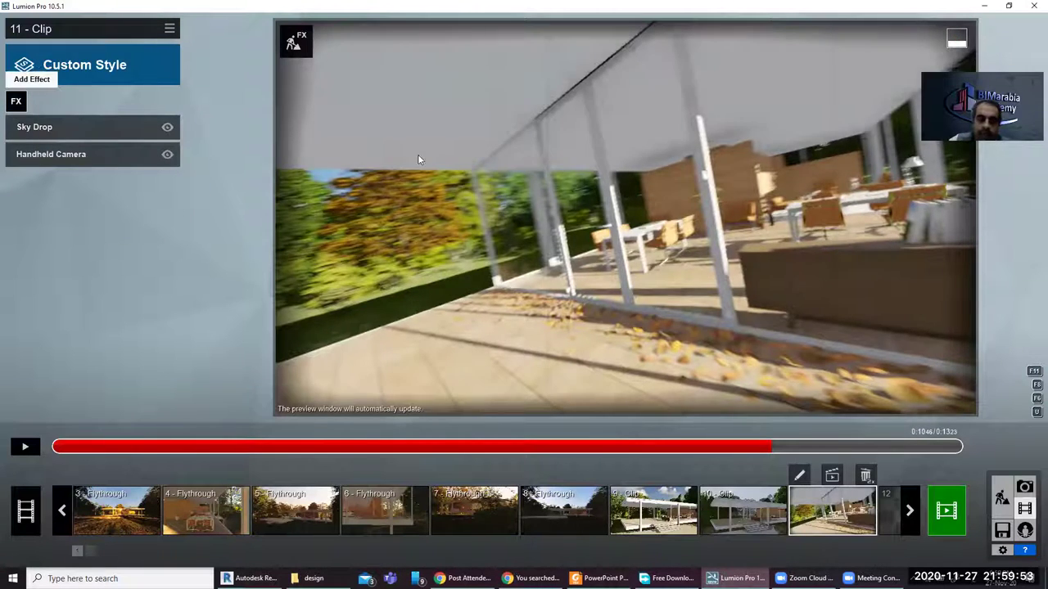
left_click(309, 333)
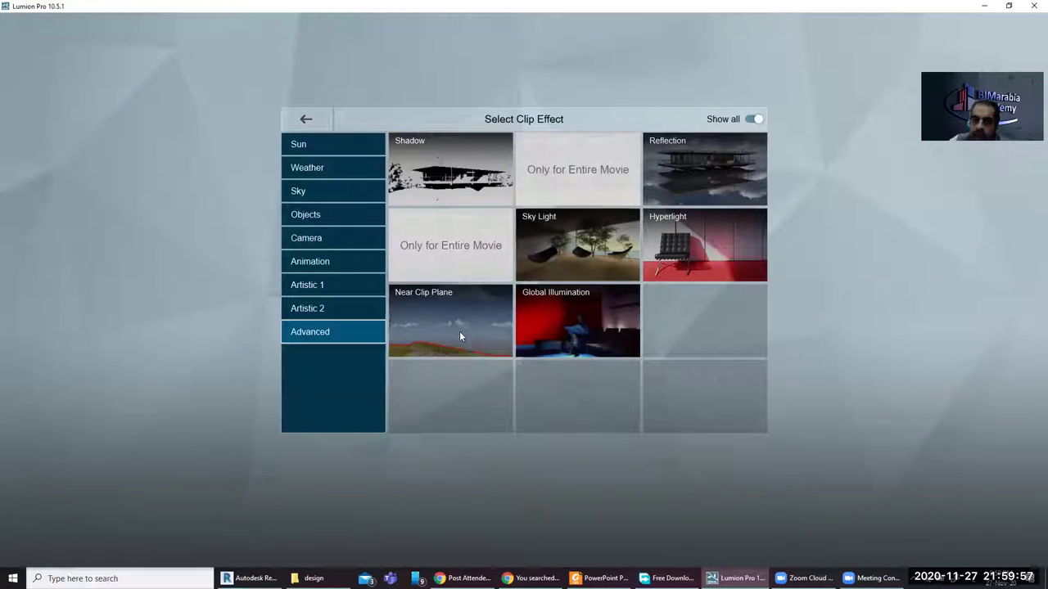
Add the Artistic 2 > Blueprint effect and raise its Phase to about 0.6
left_click(331, 311)
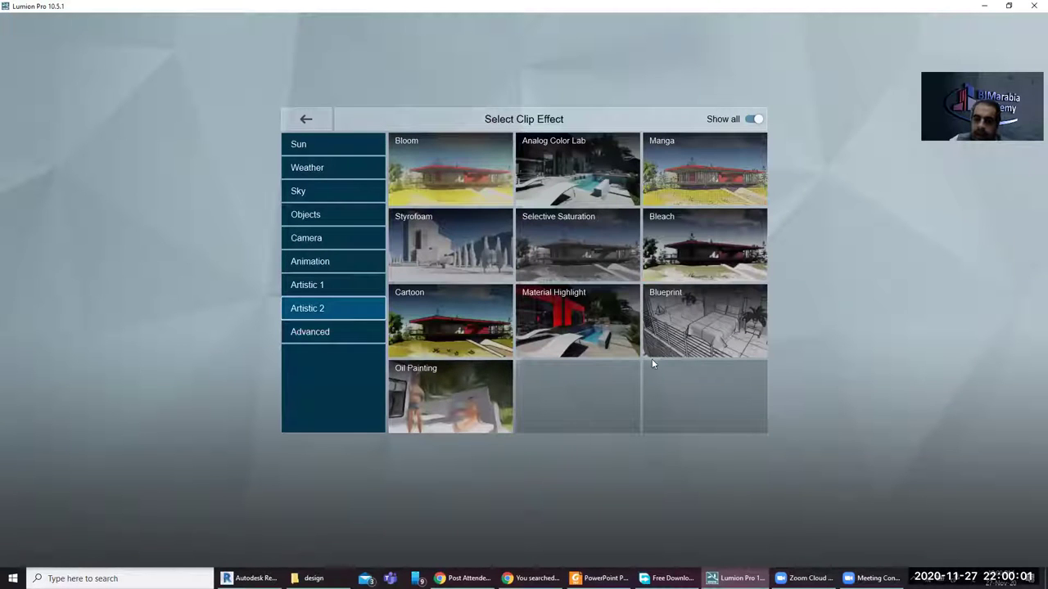
left_click(695, 318)
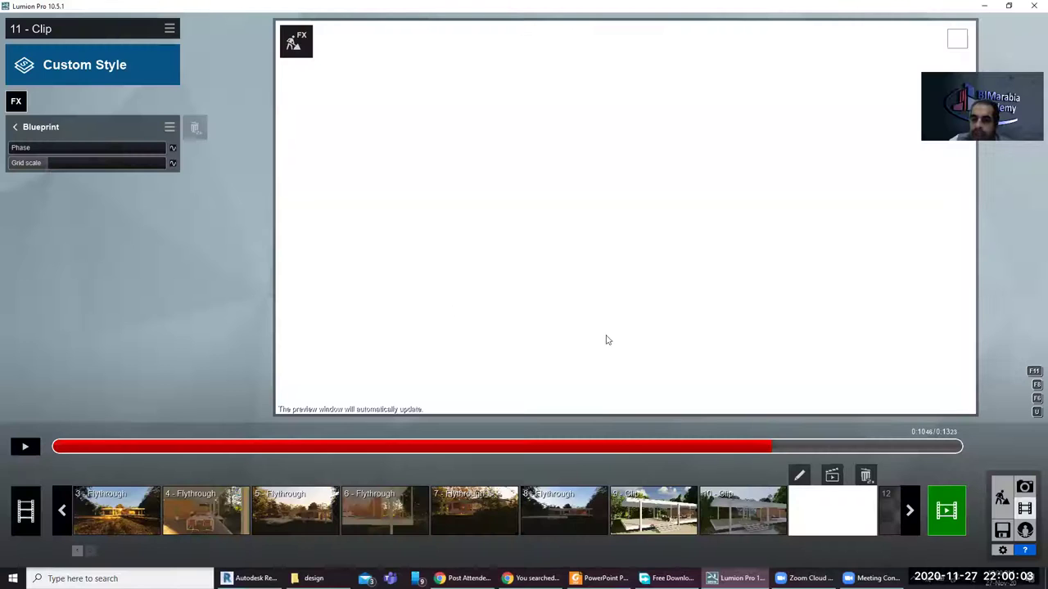
left_click(30, 448)
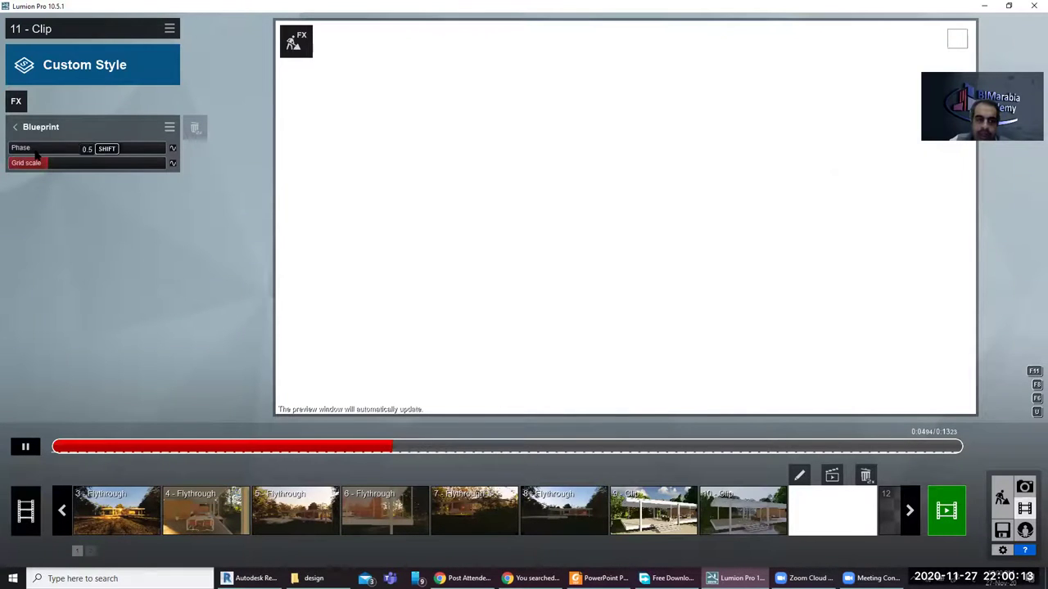
left_click_drag(49, 148, 70, 147)
left_click_drag(116, 150, 89, 149)
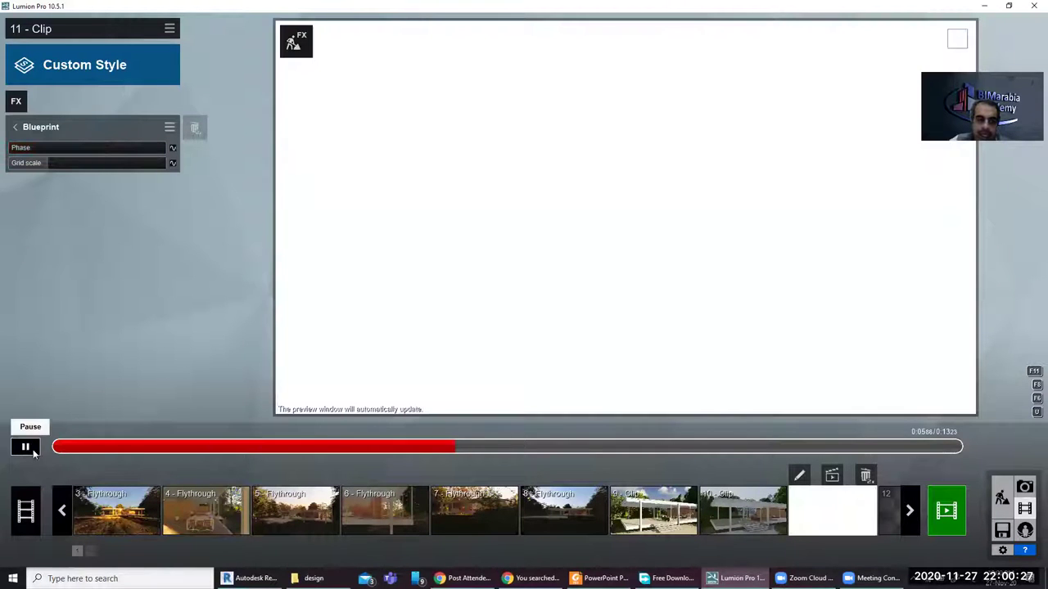
Keyframe the Blueprint Phase at the start of clip 11
left_click(25, 447)
left_click(54, 447)
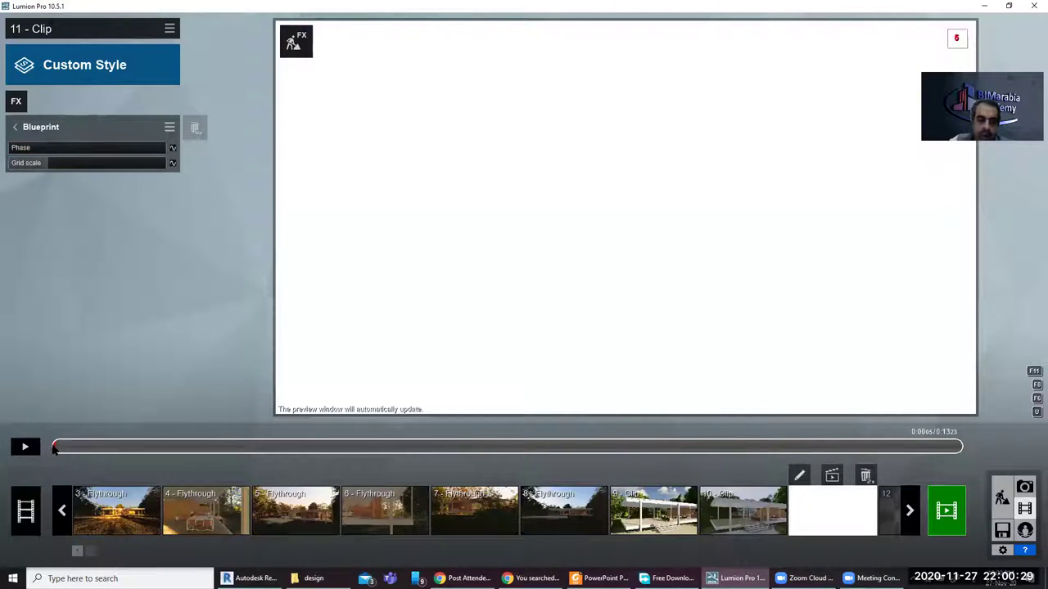
left_click(172, 147)
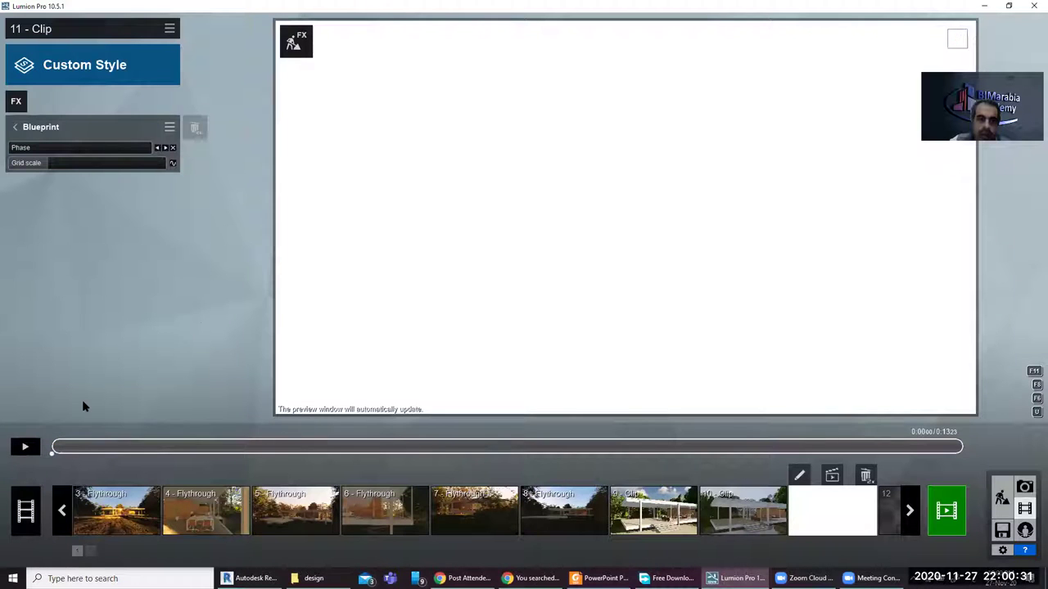
left_click_drag(76, 449, 961, 451)
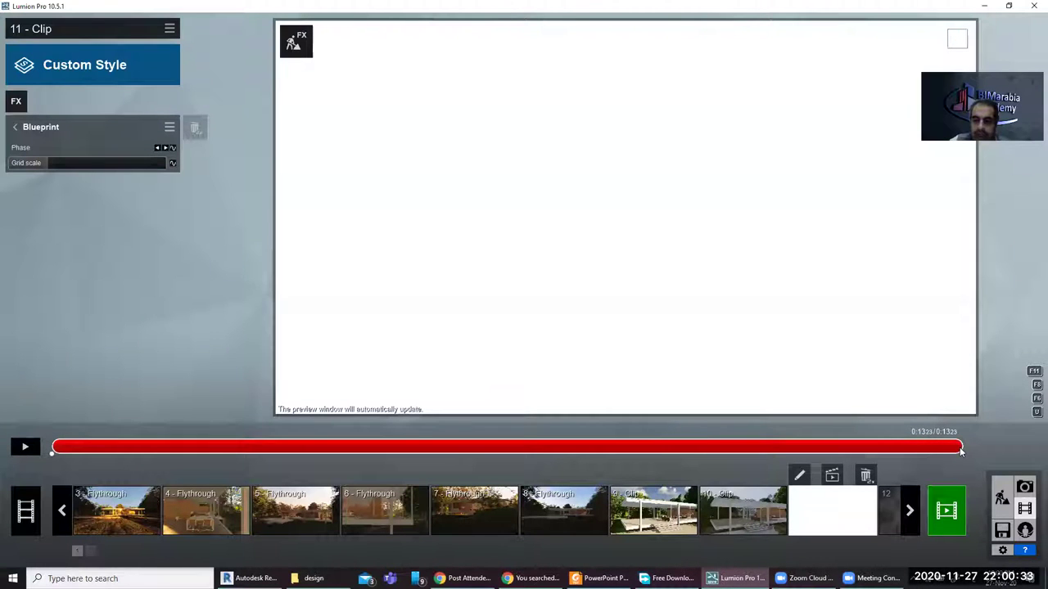
Keyframe Blueprint Phase at the clip end, preview the transition, then browse Artistic 1 effects
left_click(172, 147)
mouse_move(82, 147)
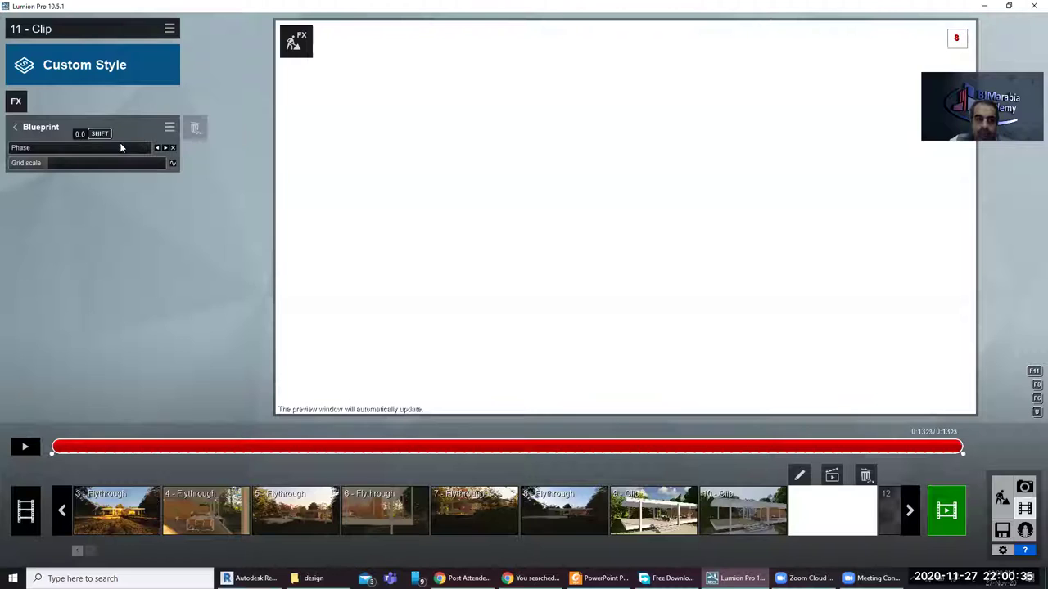
left_click(22, 451)
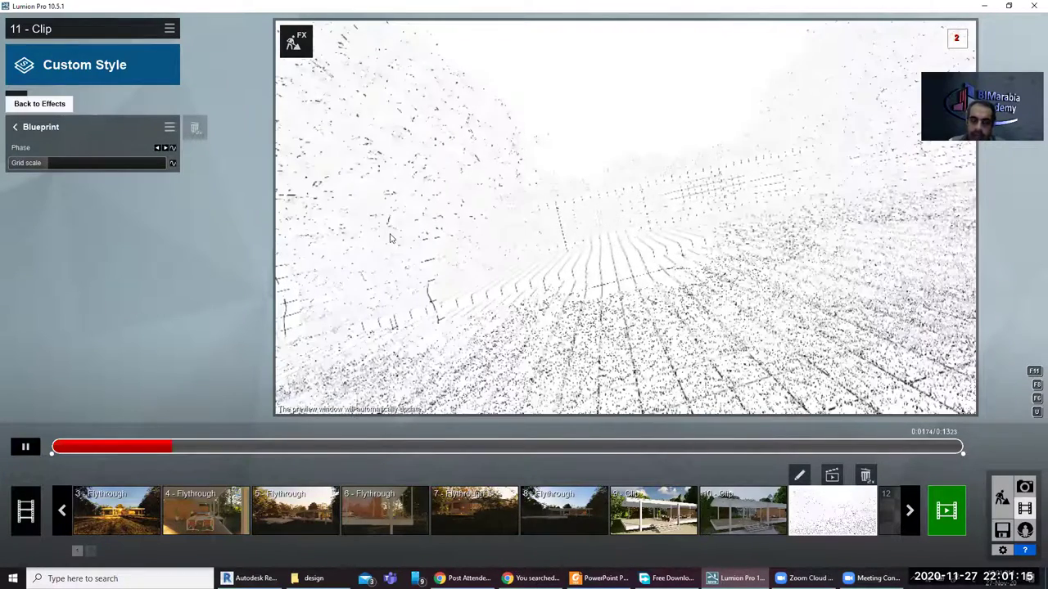
left_click(20, 103)
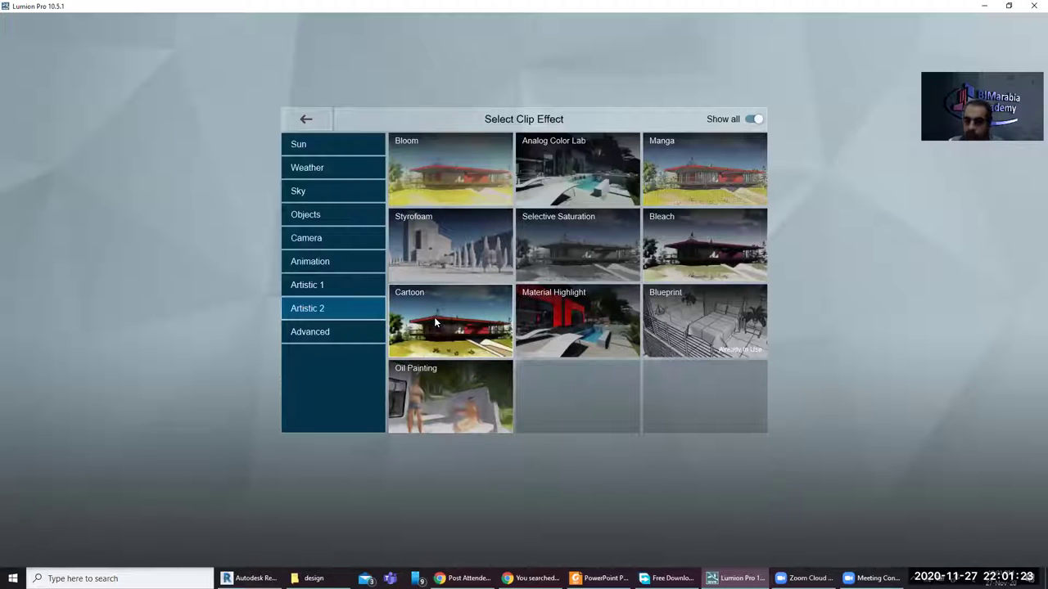
left_click(334, 284)
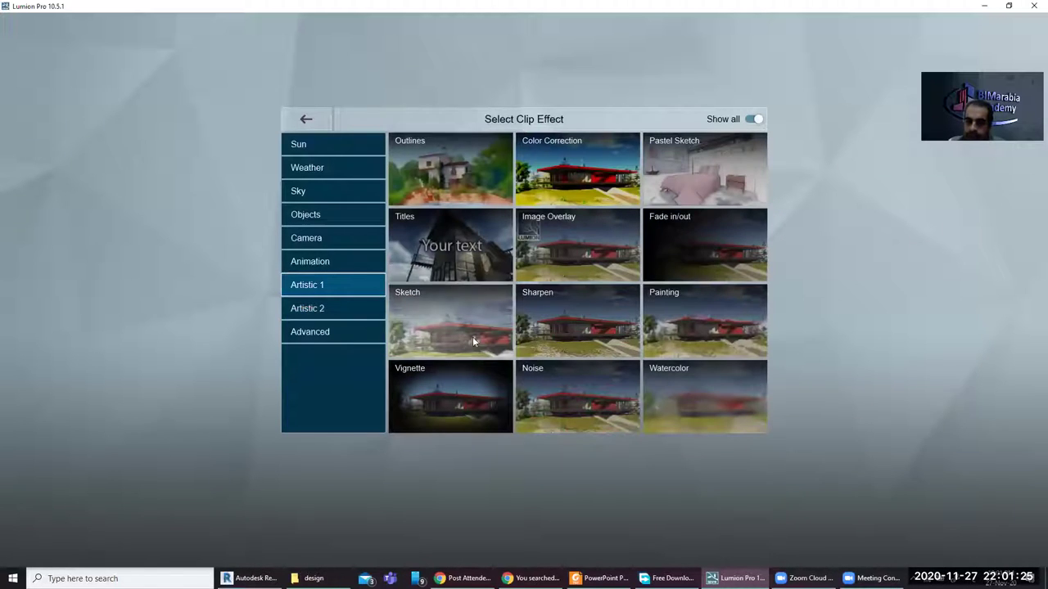